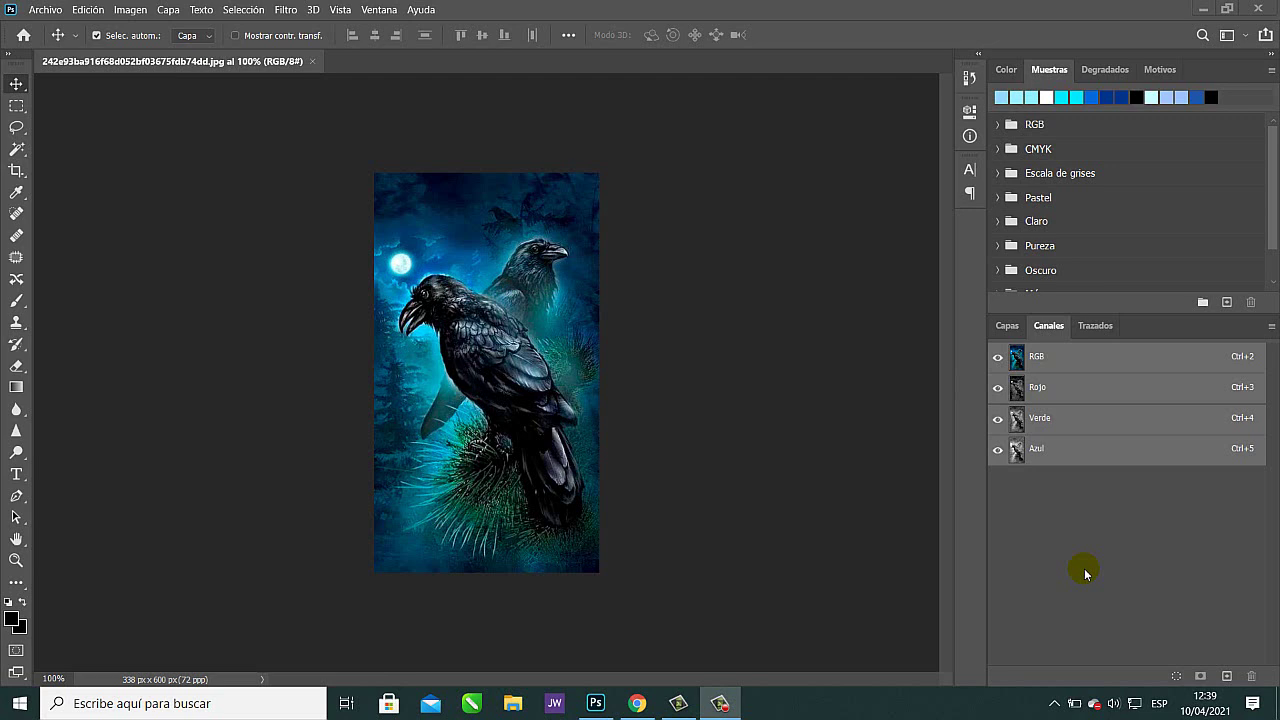
Switch to Chrome and examine the monochrome image search results, opening the preview of the green apples painting.
key(alt+Tab)
key(alt+Tab)
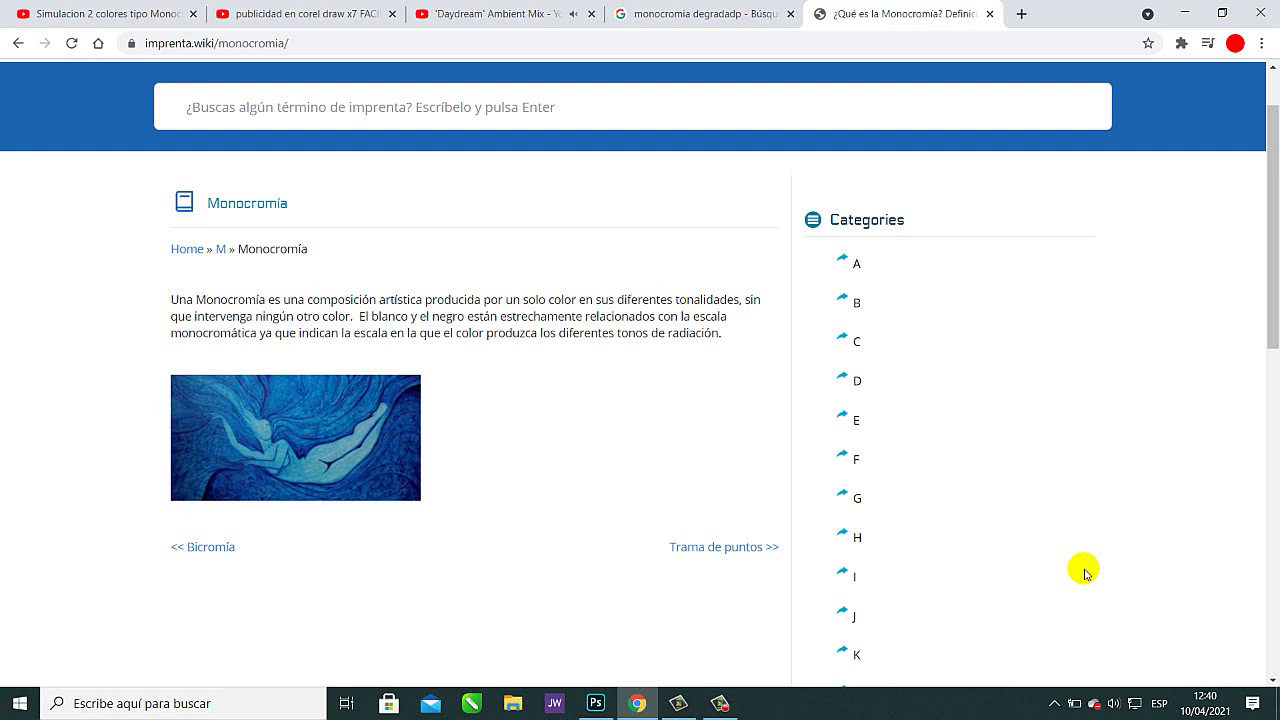
click(697, 17)
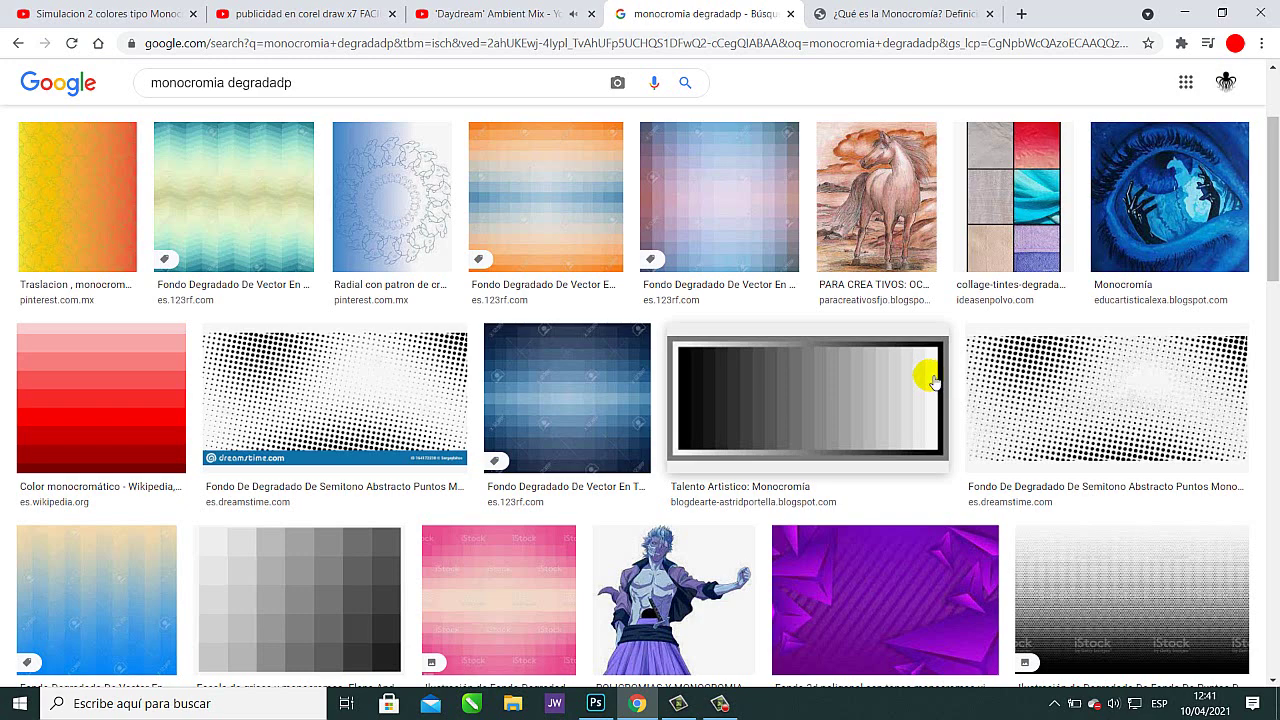
click(16, 45)
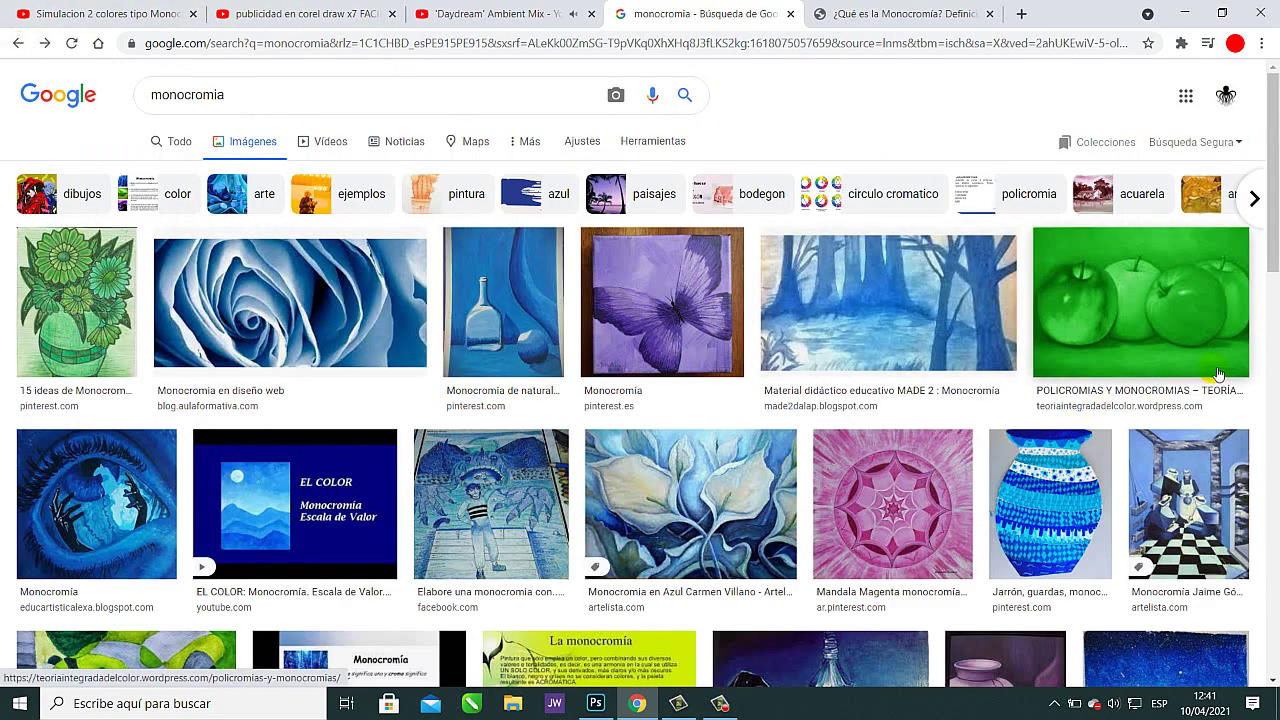
click(1177, 337)
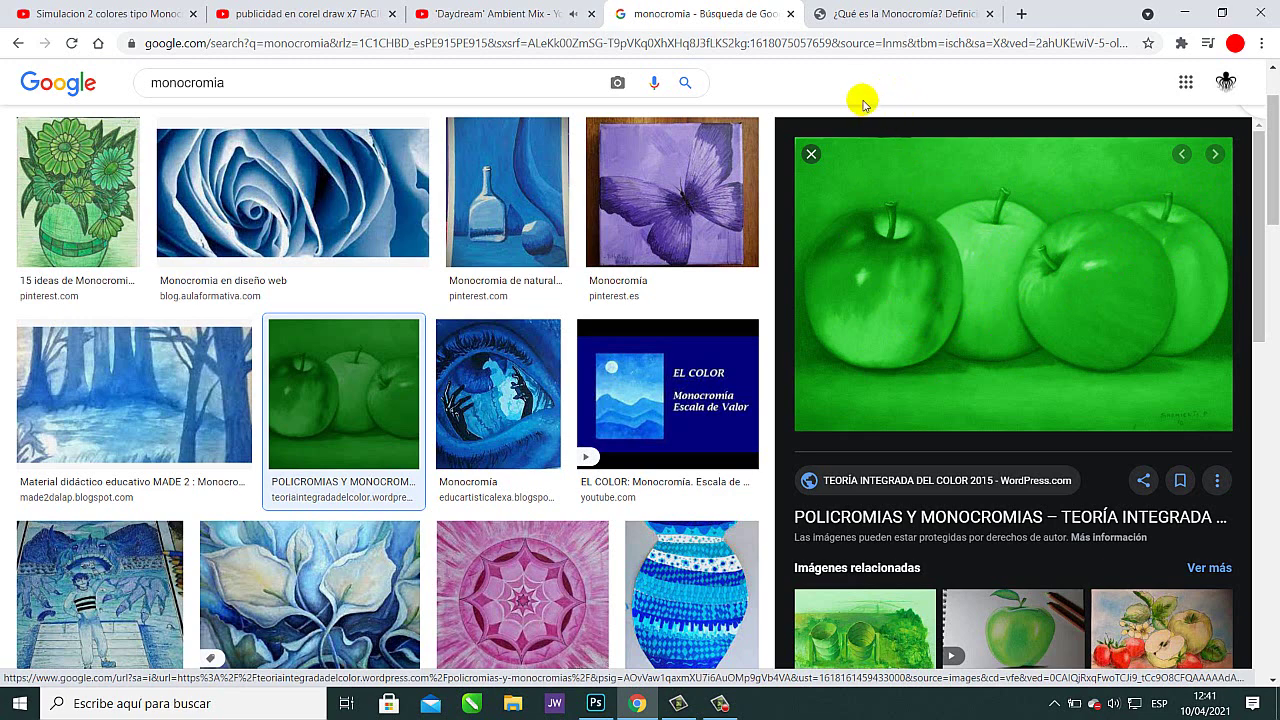
Switch back to Photoshop and make three duplicates of the raven image, keeping the suggested copy names.
key(alt+Tab)
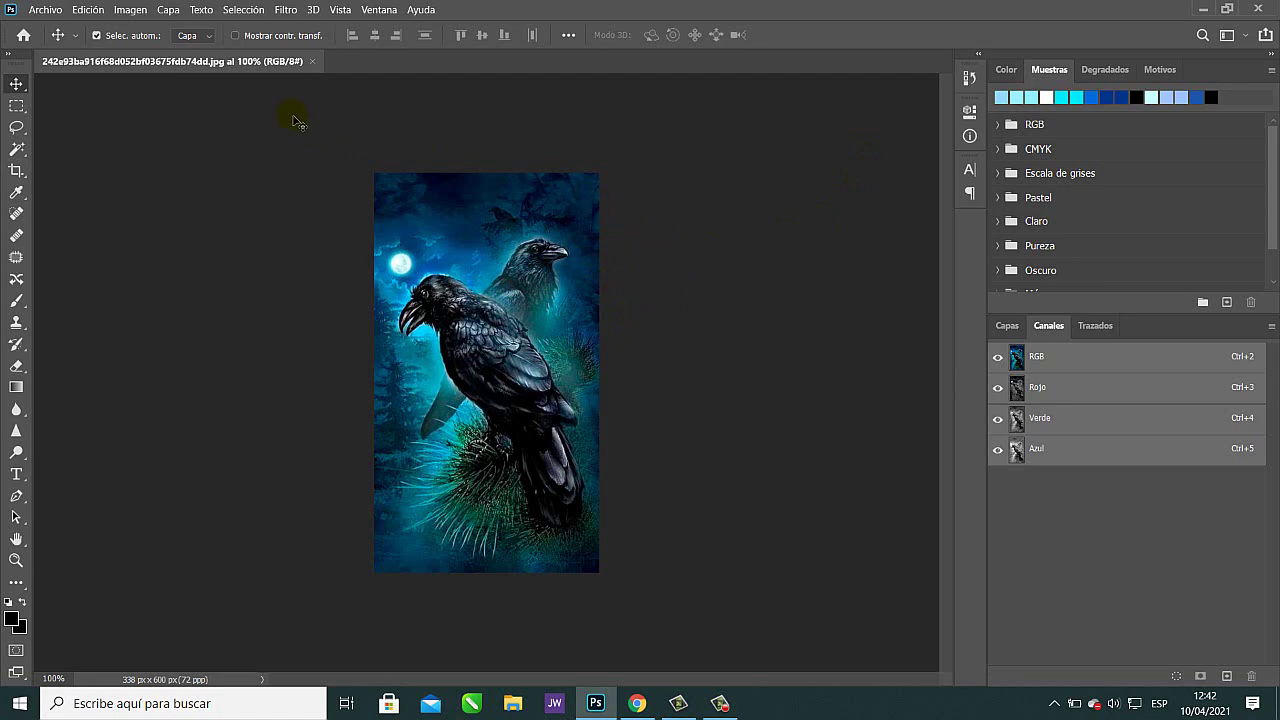
click(130, 12)
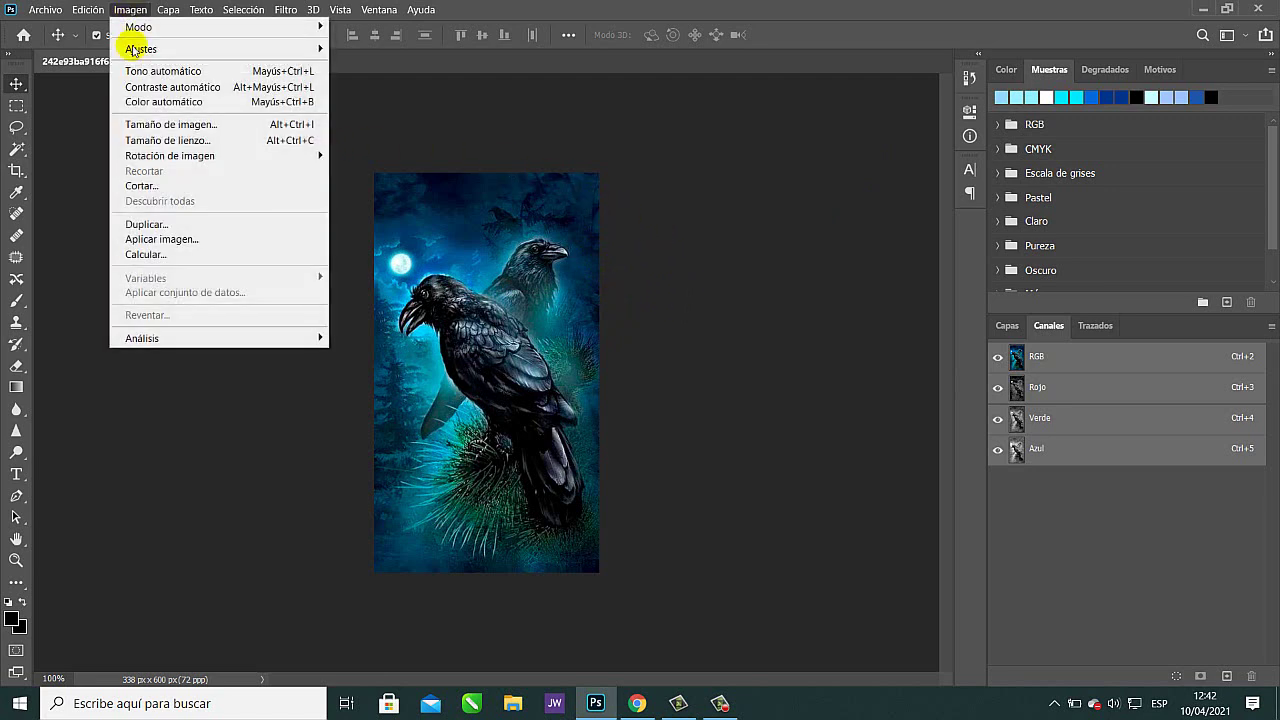
click(158, 228)
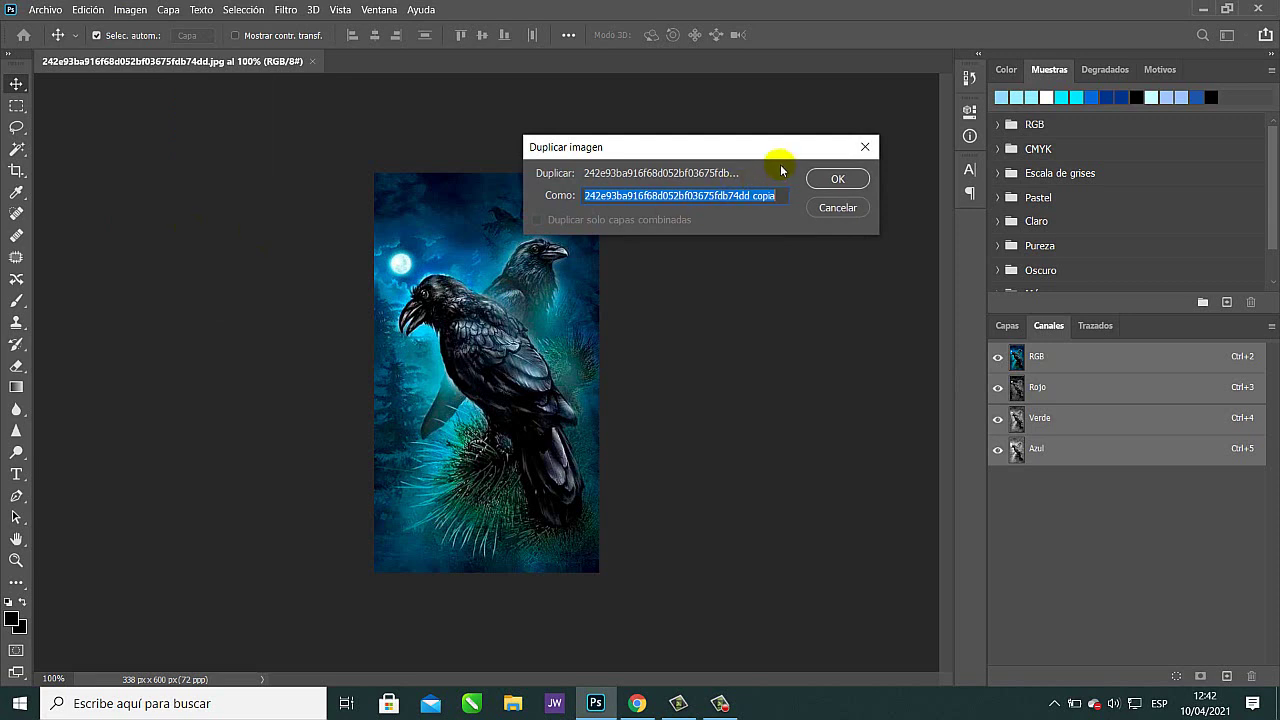
click(836, 179)
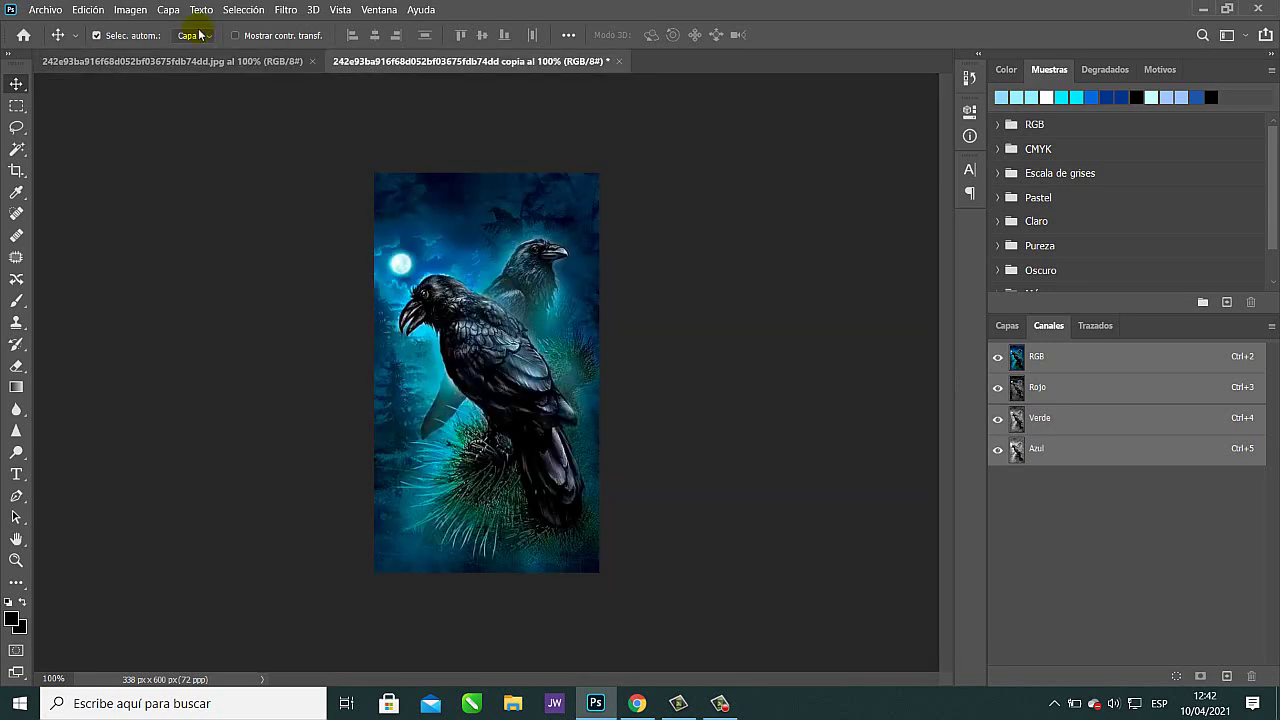
click(130, 11)
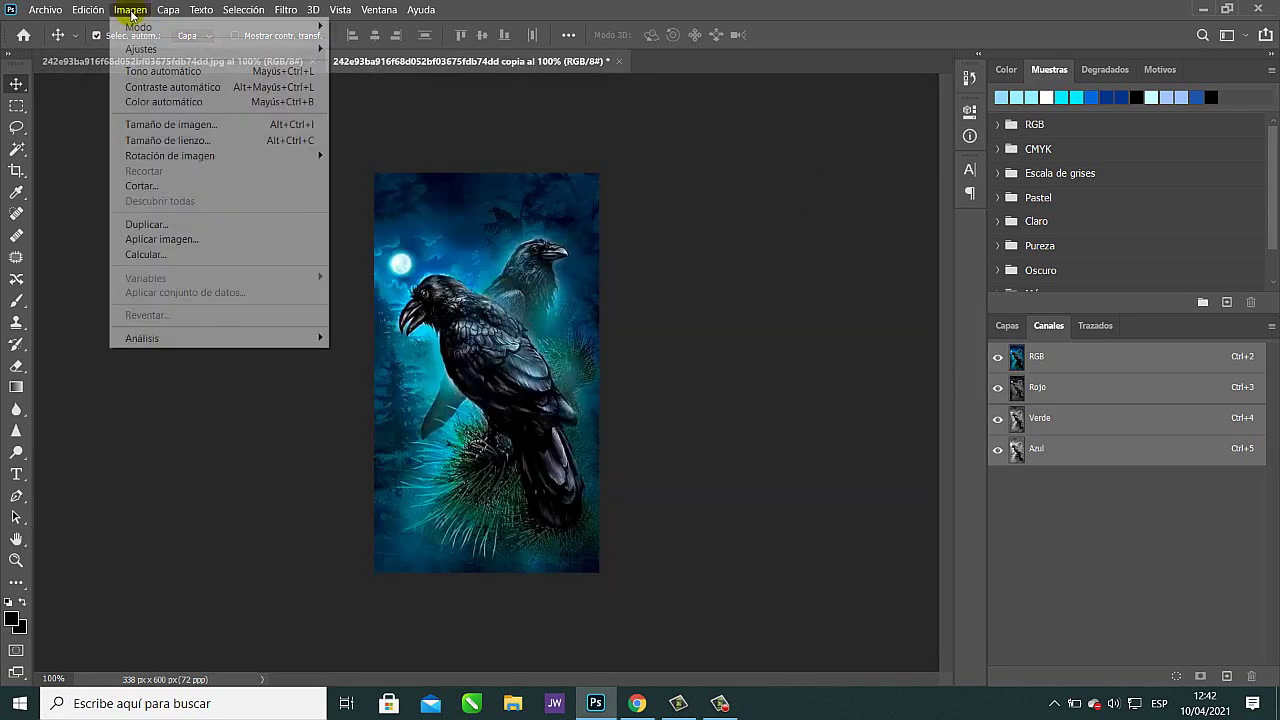
click(190, 226)
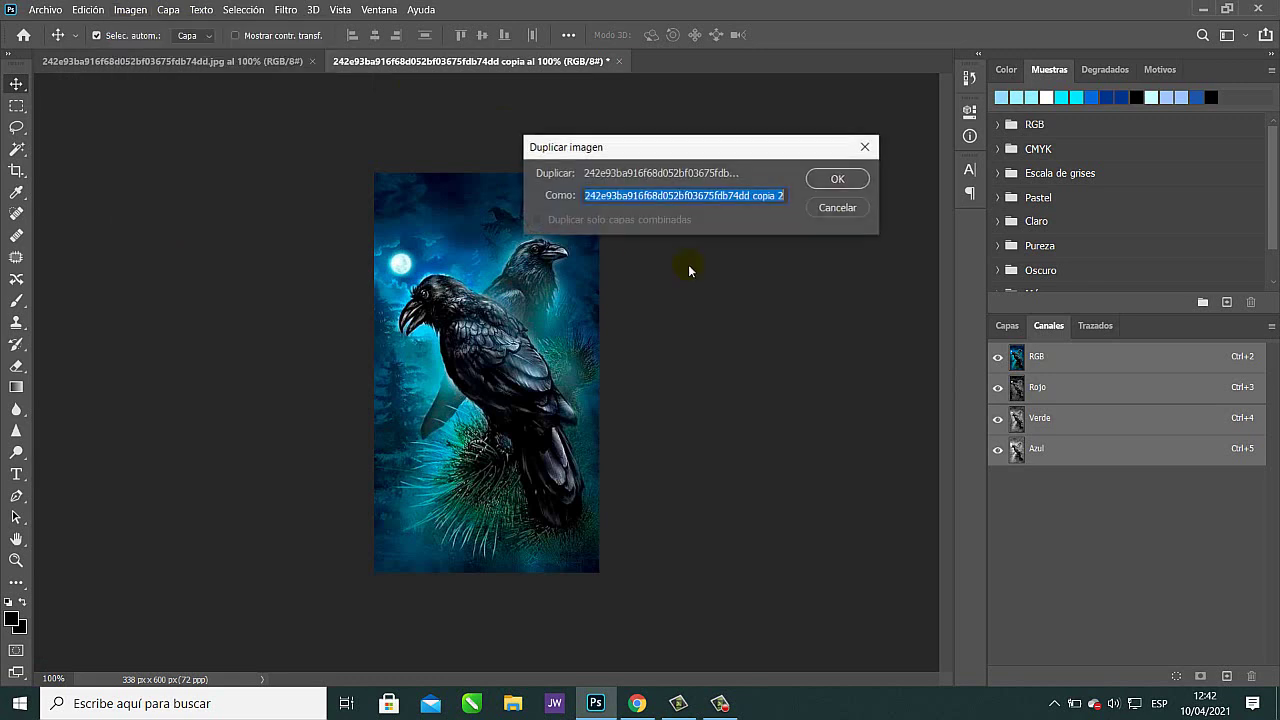
click(836, 179)
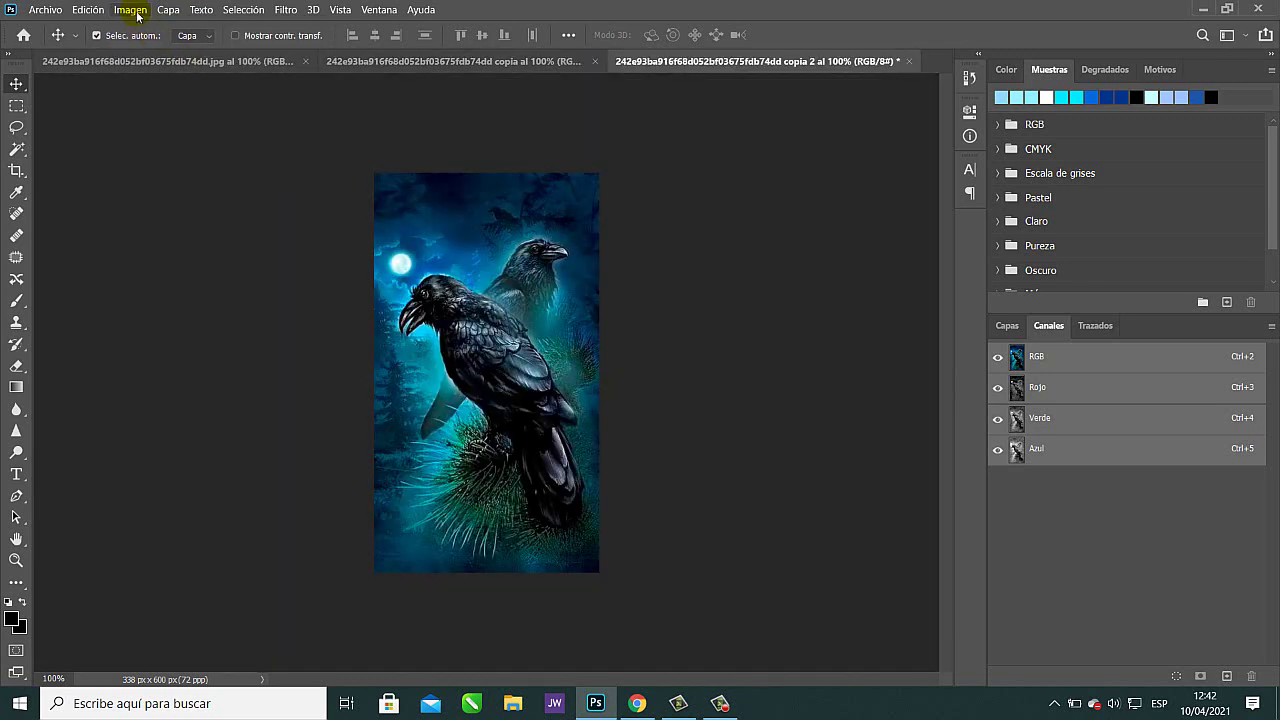
click(131, 10)
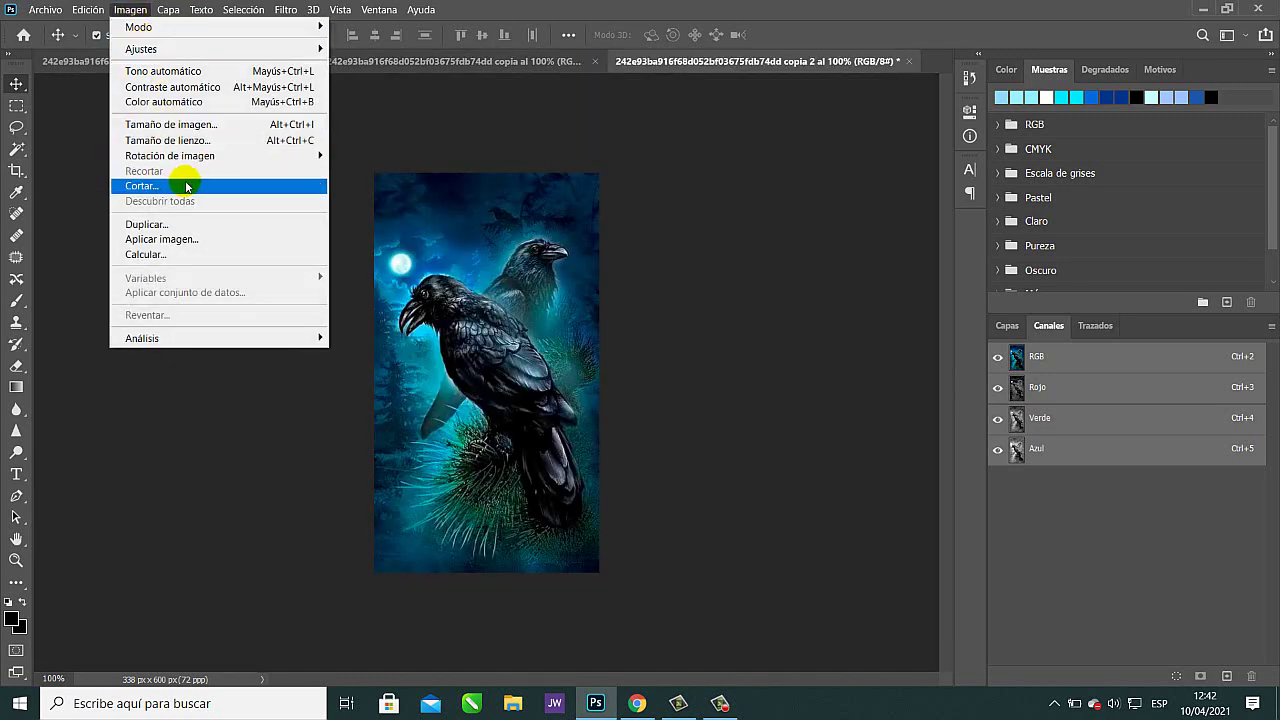
click(207, 225)
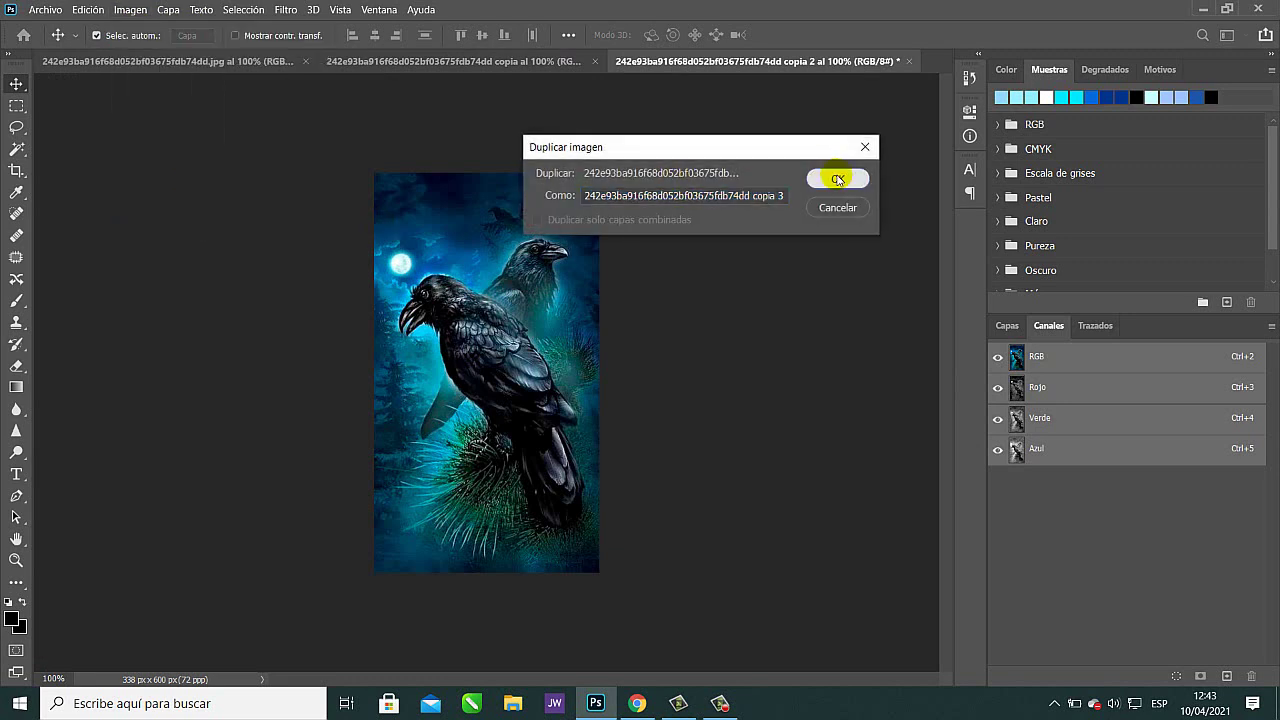
click(836, 178)
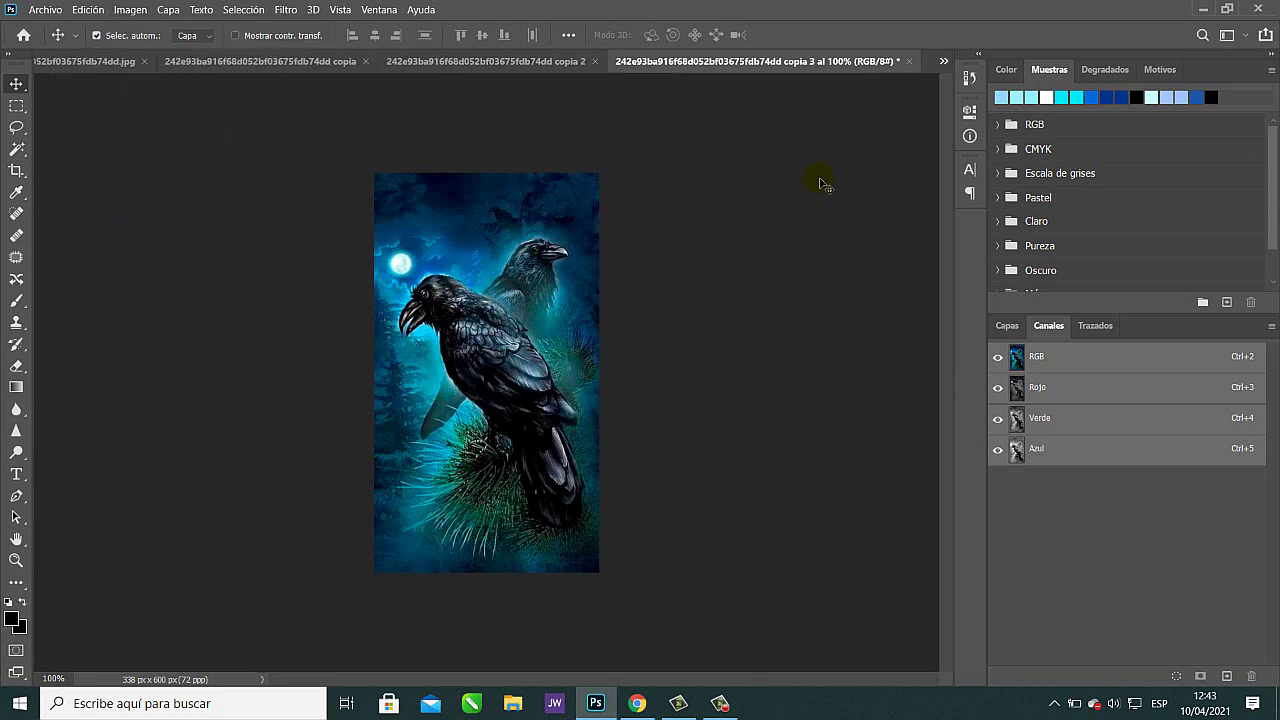
Look through the original raven image and its three copies, fitting the images to the window.
click(85, 61)
click(405, 62)
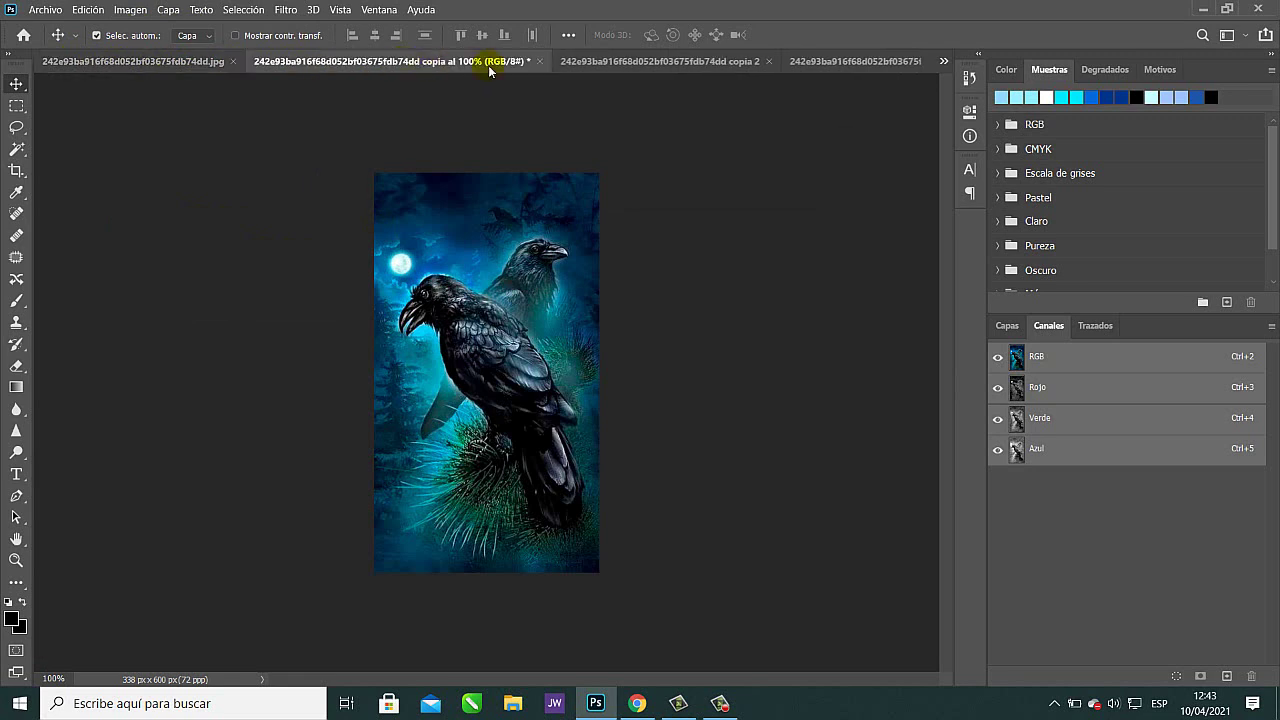
click(600, 62)
click(853, 64)
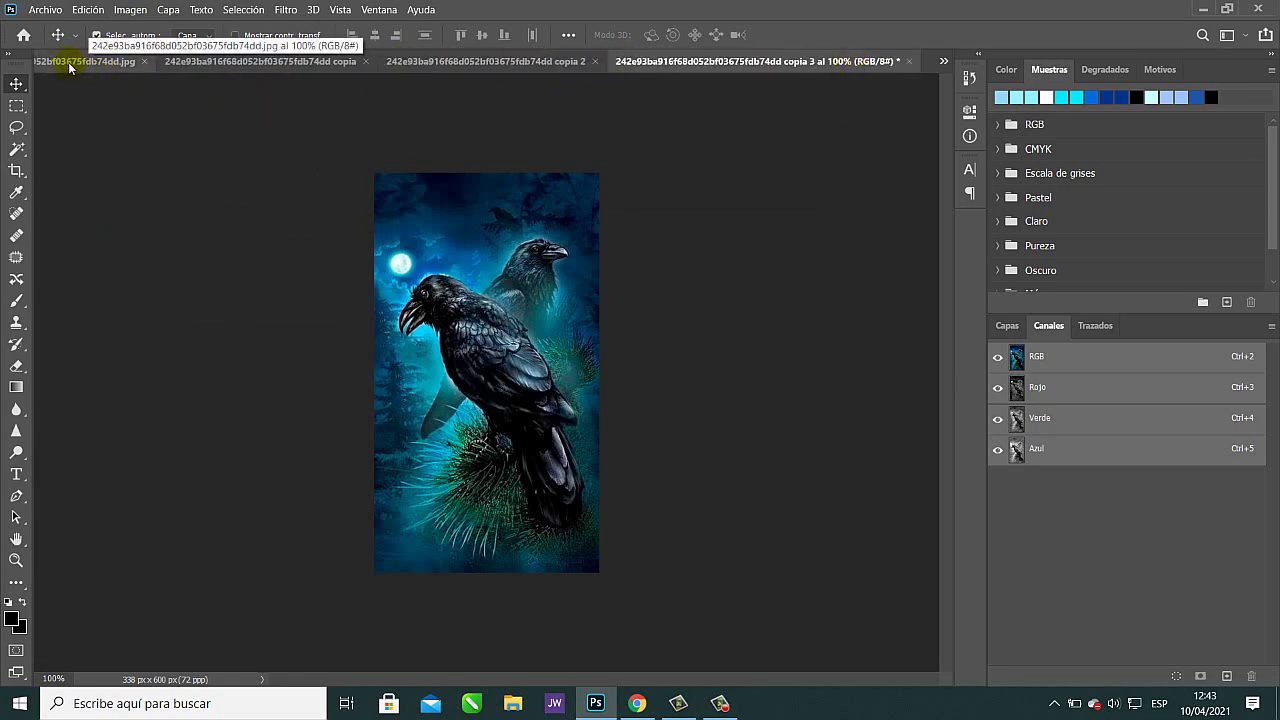
click(265, 63)
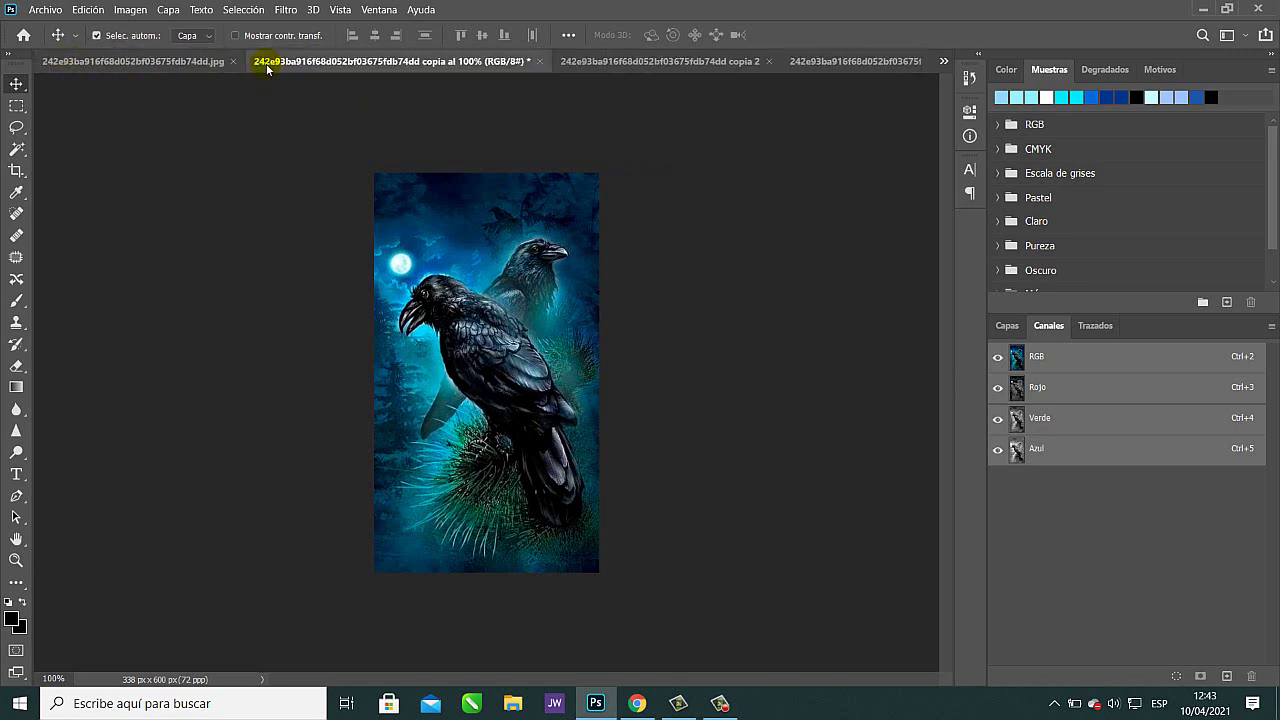
click(150, 63)
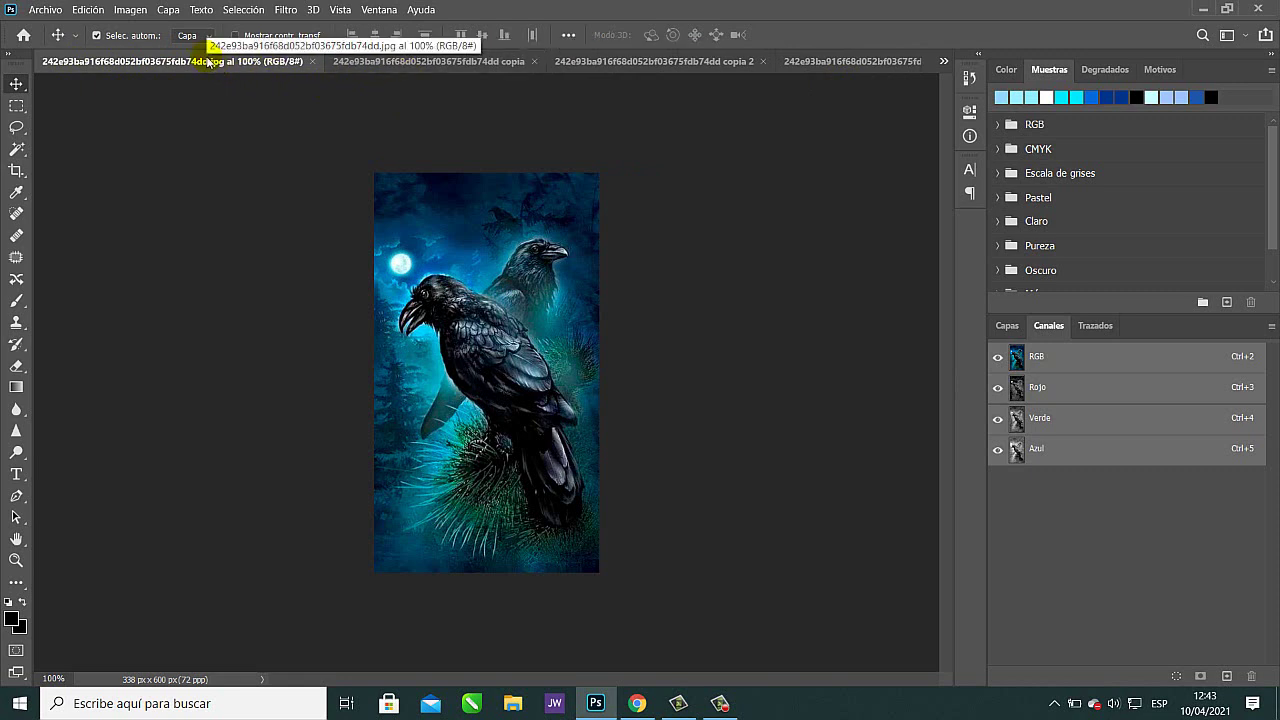
click(412, 61)
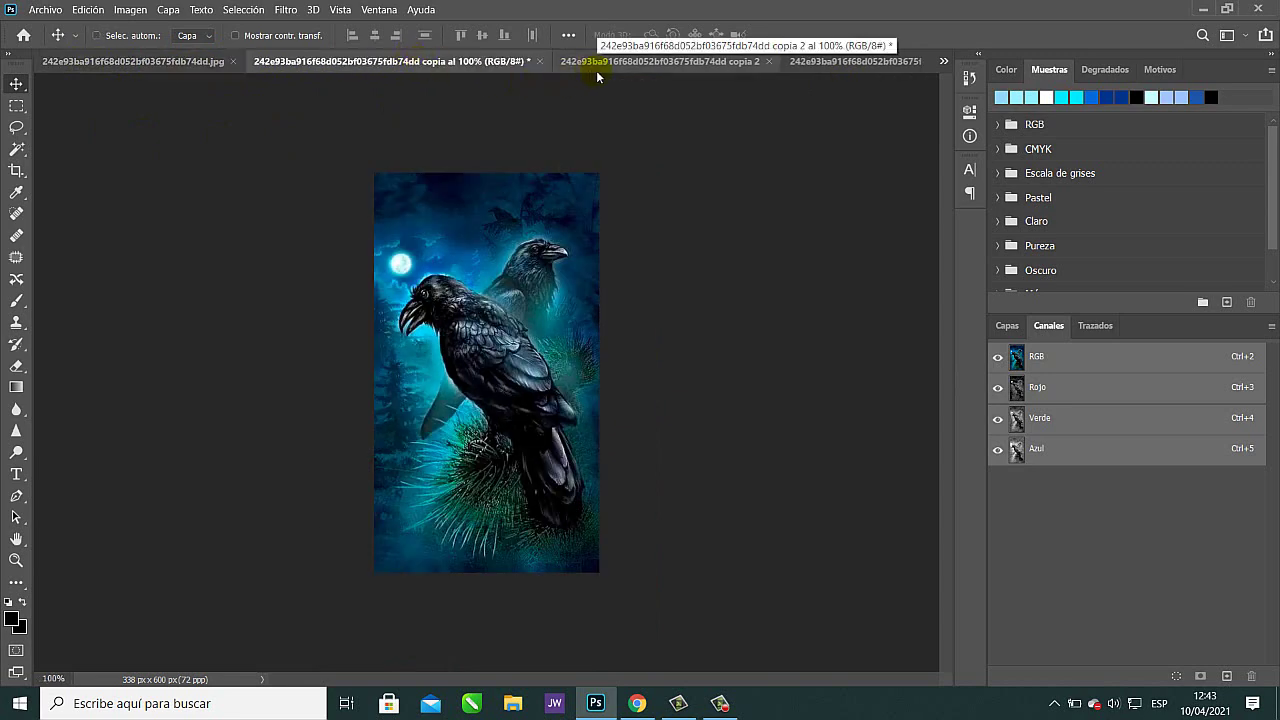
click(670, 61)
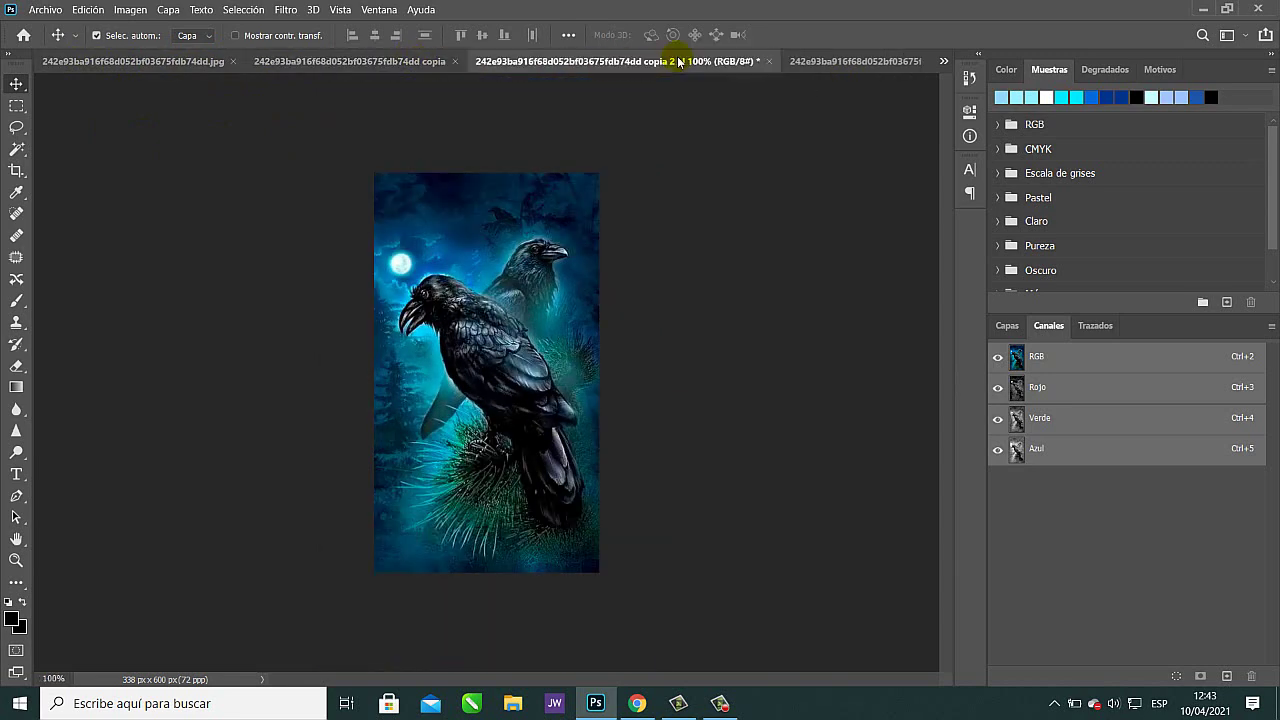
key(ctrl+0)
click(843, 63)
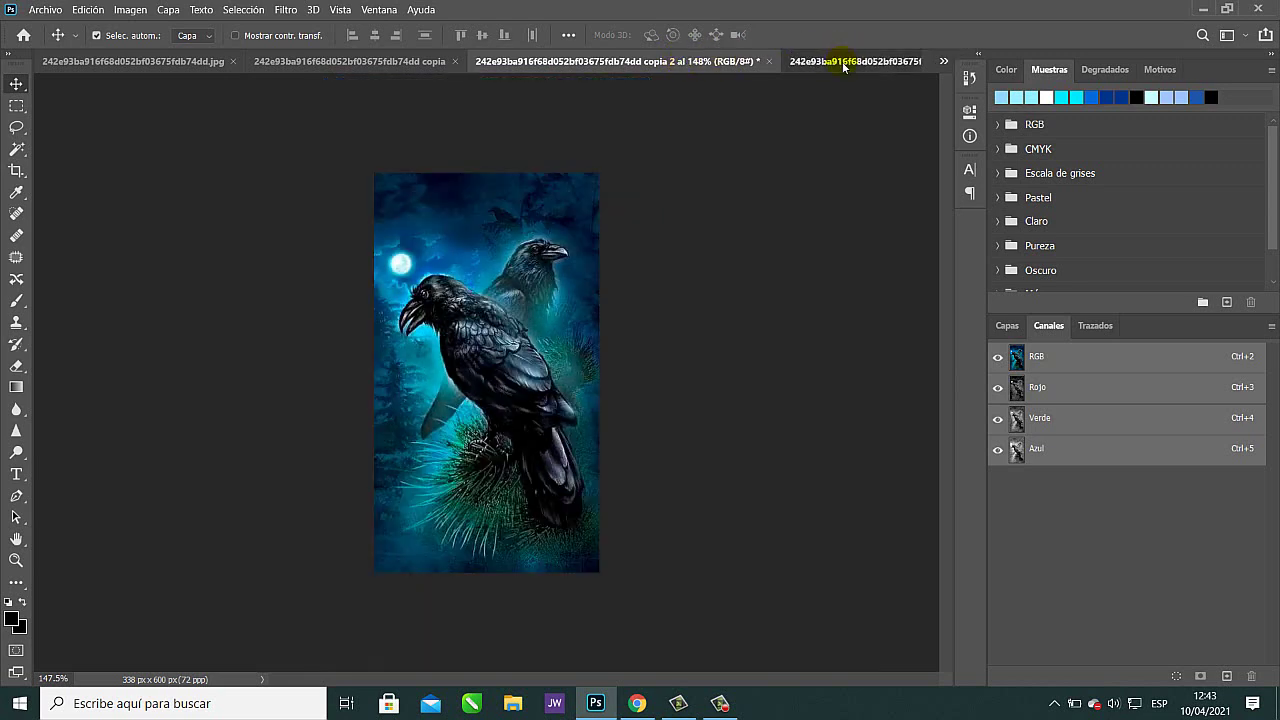
key(ctrl+0)
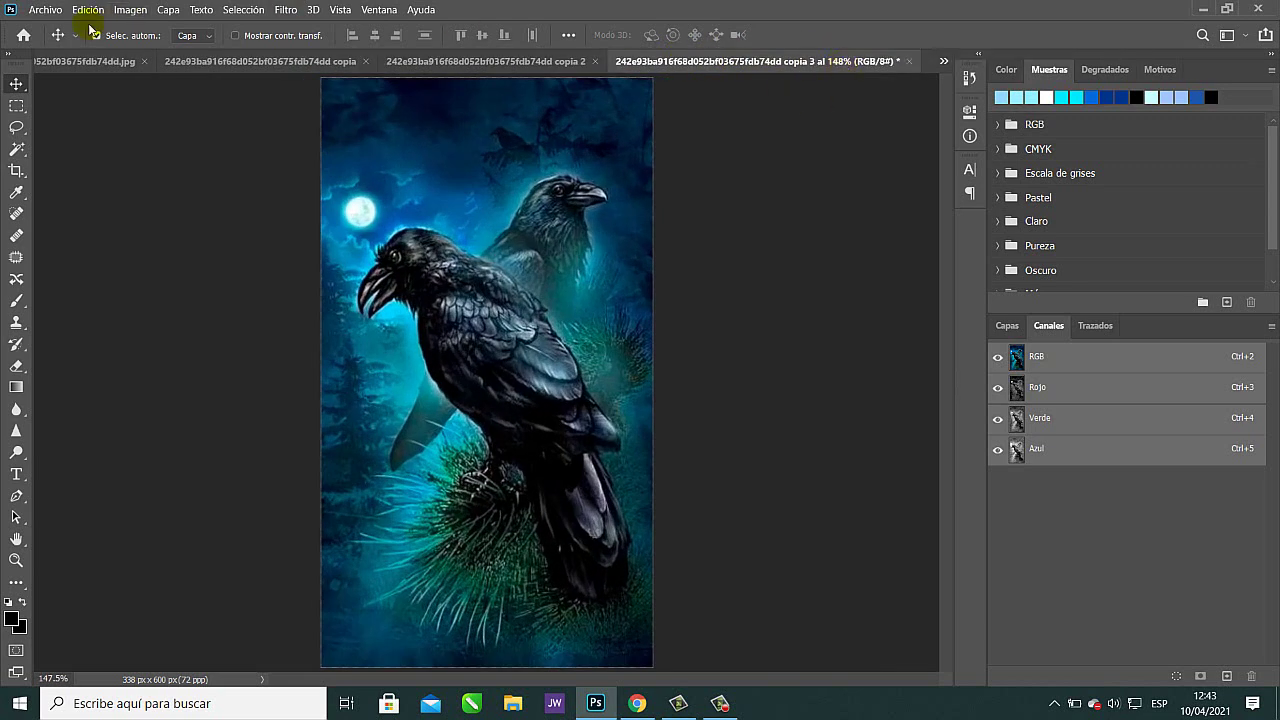
click(88, 61)
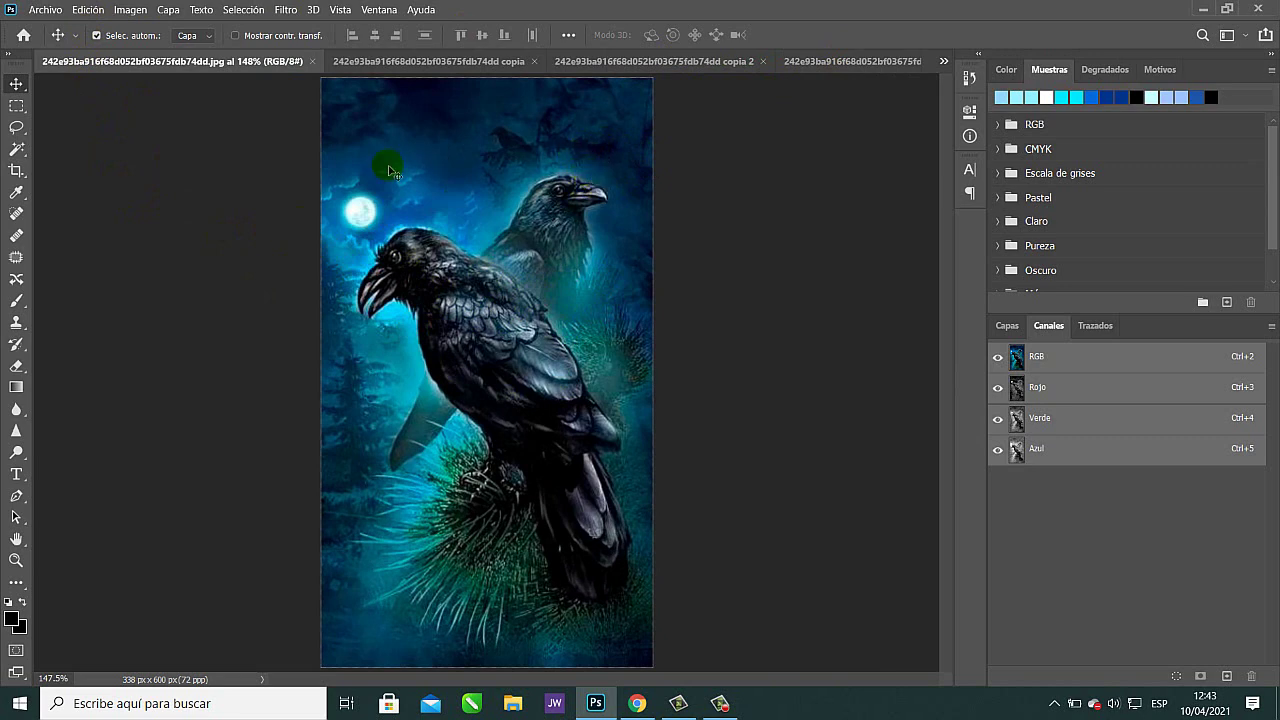
click(572, 61)
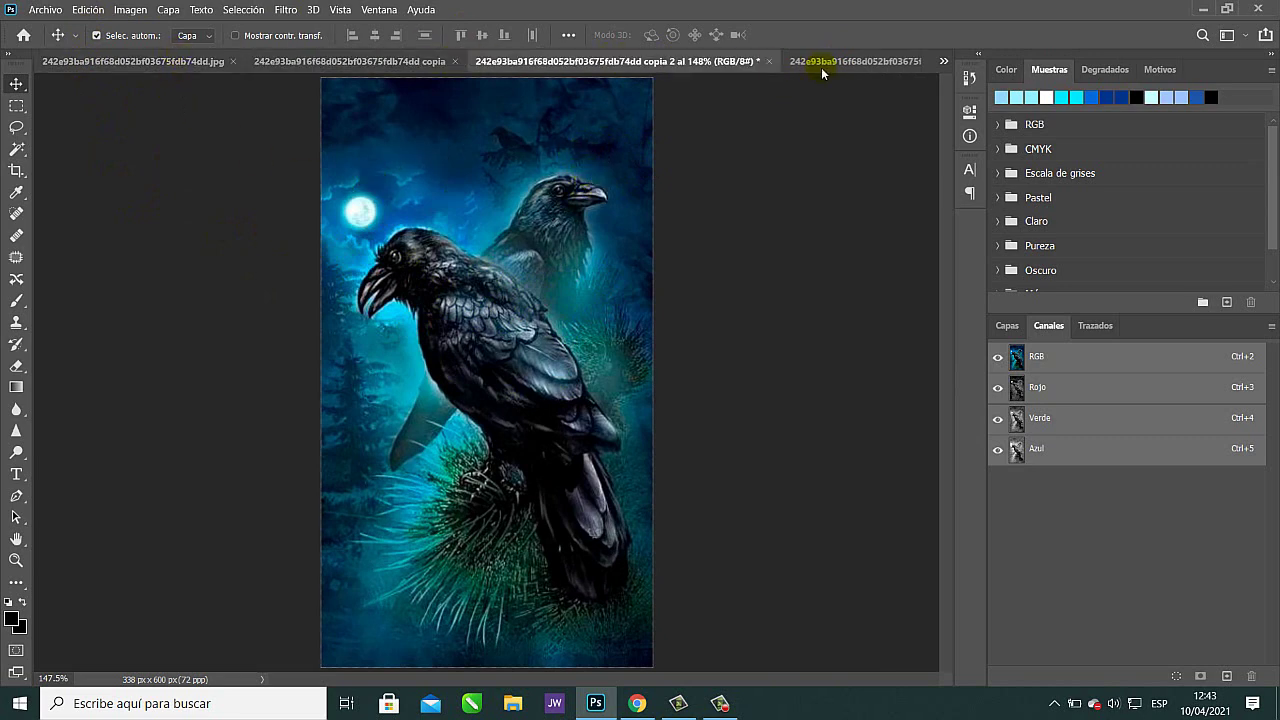
Convert the original raven image to grayscale mode and compare it with the first colour copy.
click(80, 61)
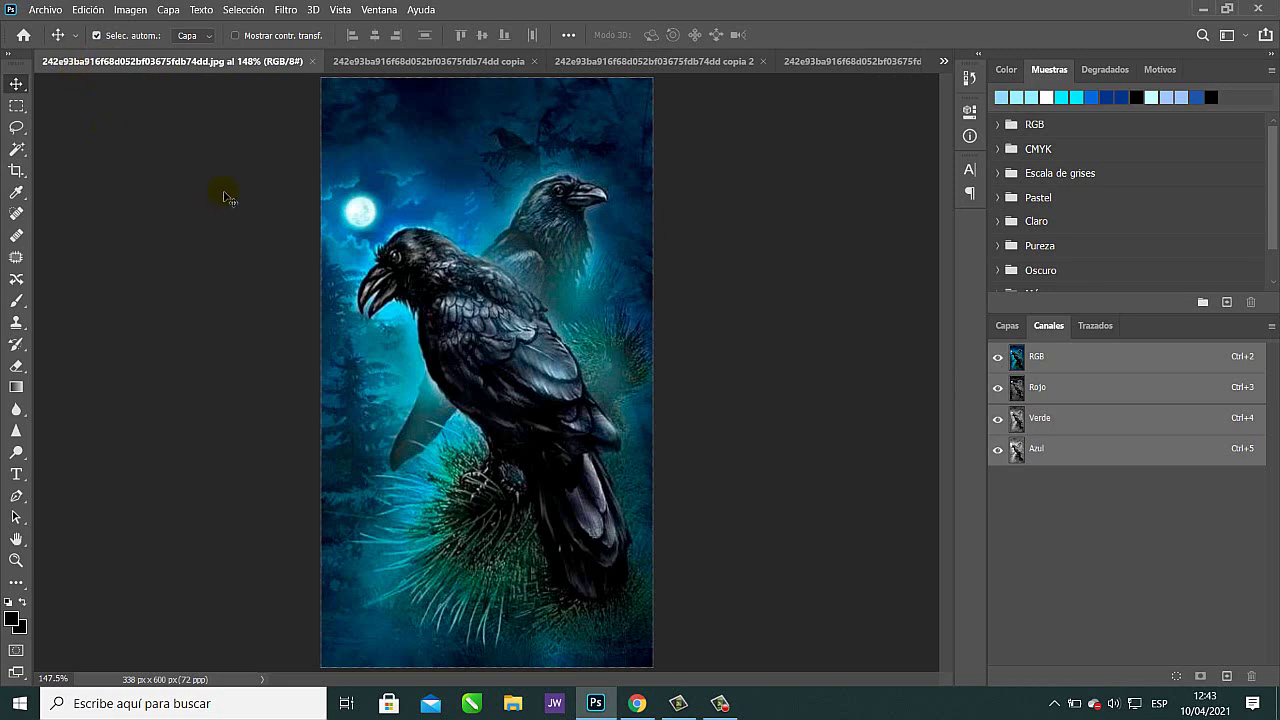
click(122, 11)
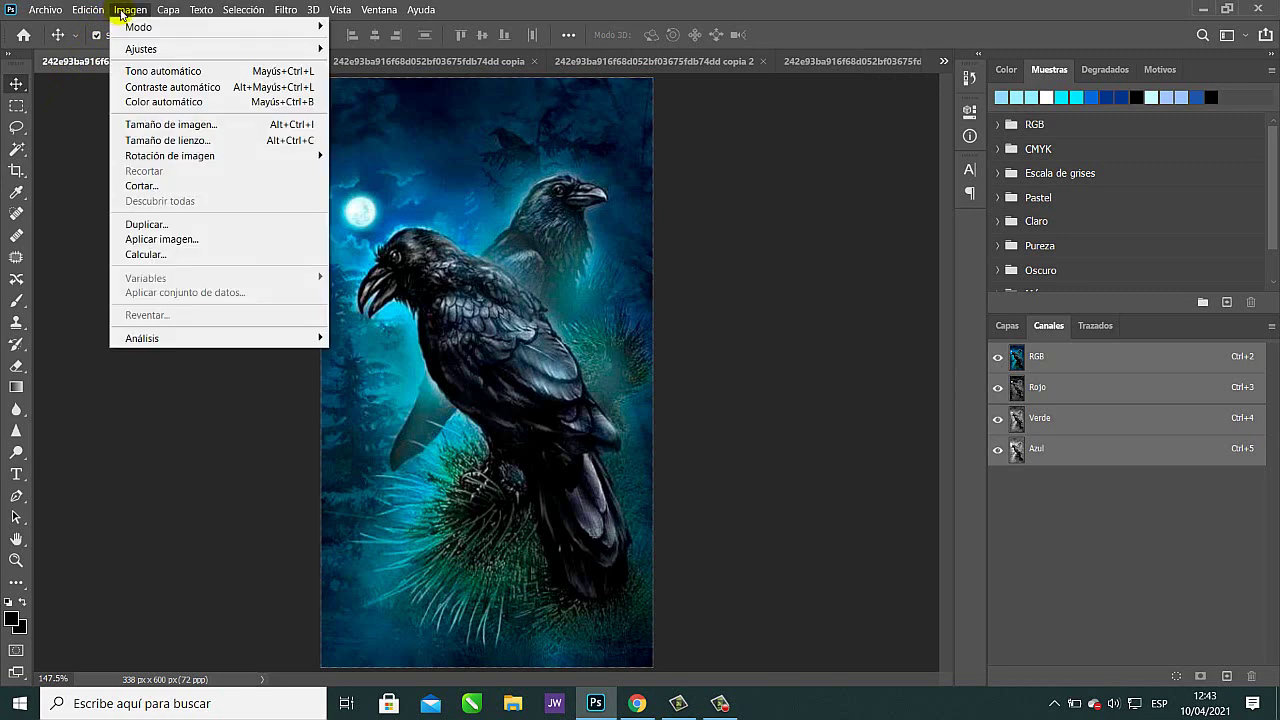
mouse_move(135, 27)
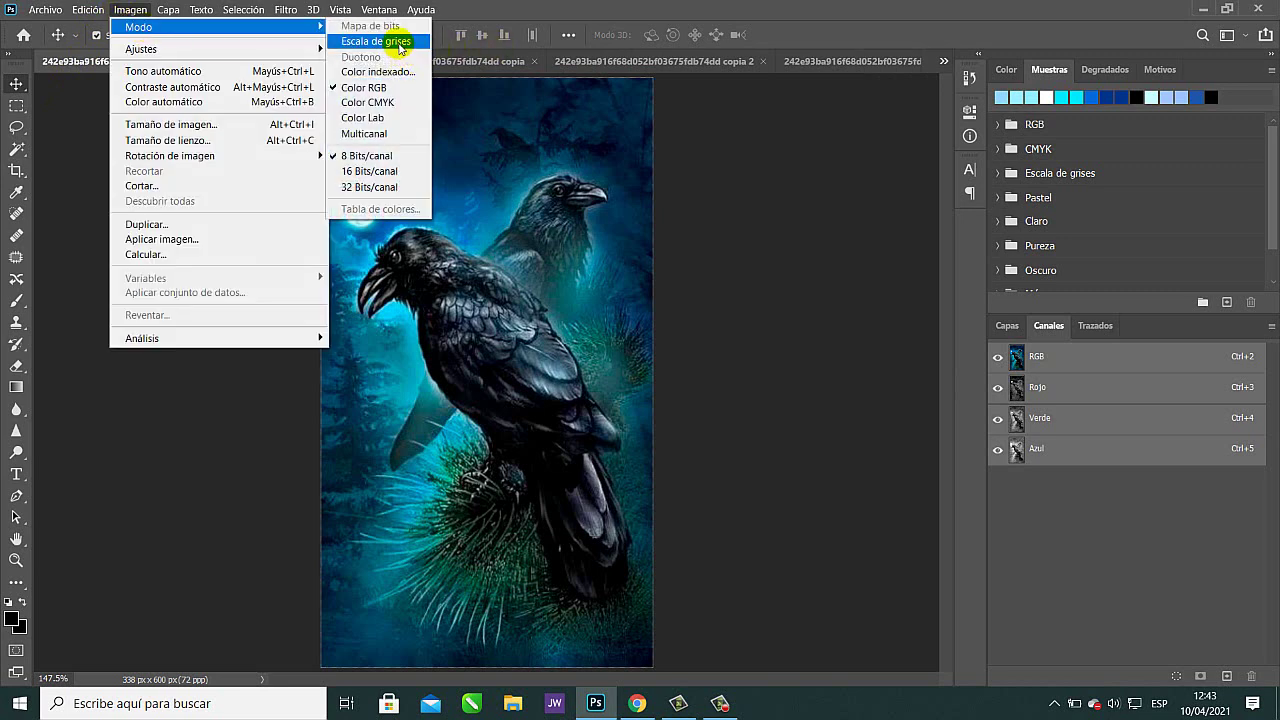
click(399, 45)
click(603, 300)
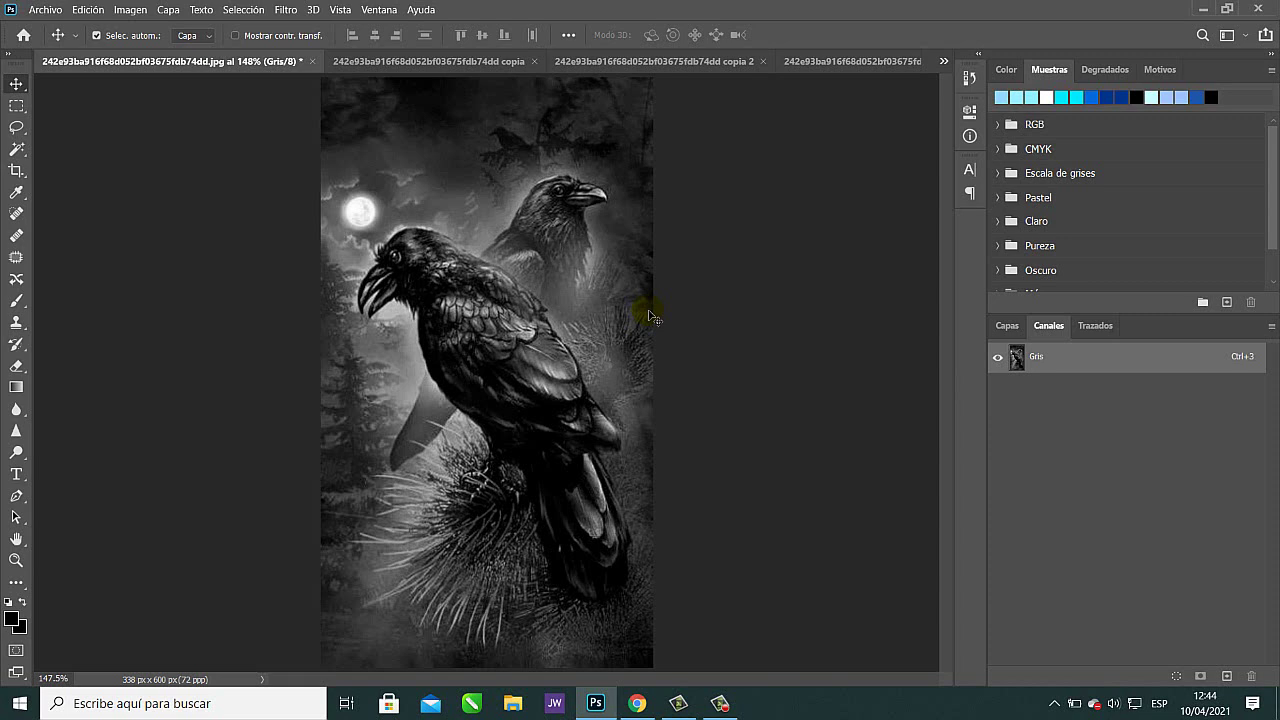
click(398, 64)
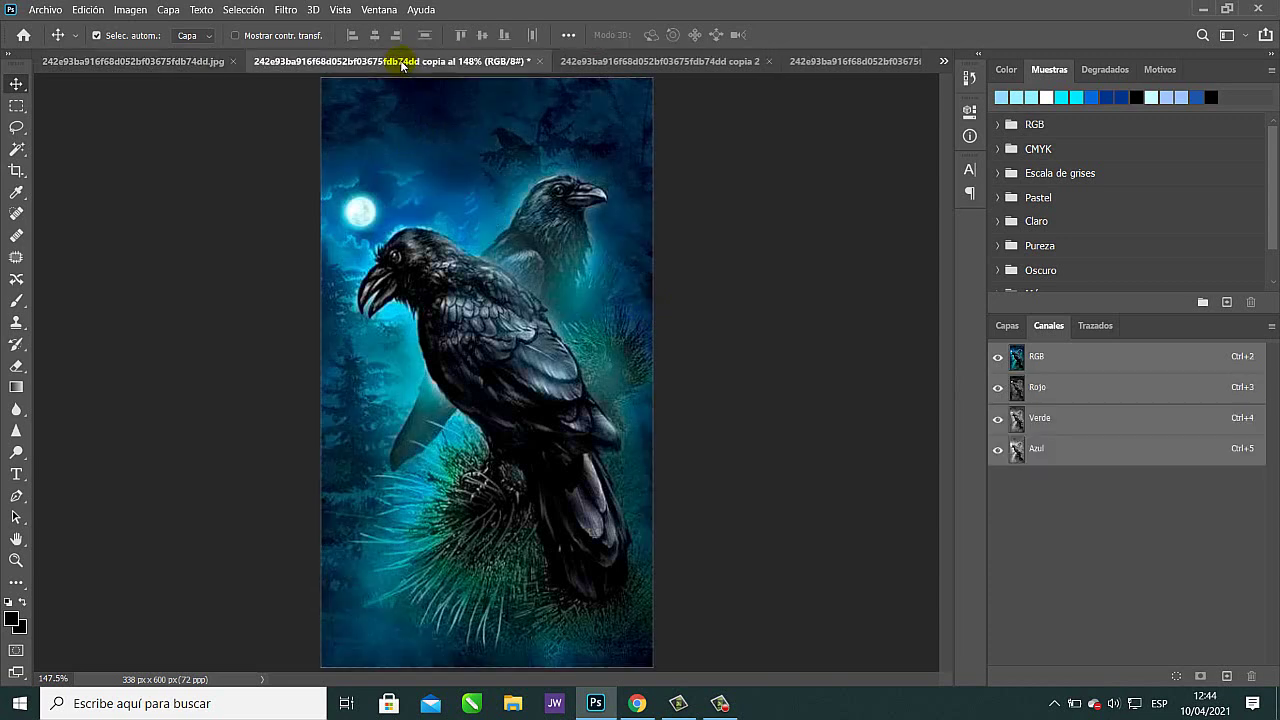
click(170, 62)
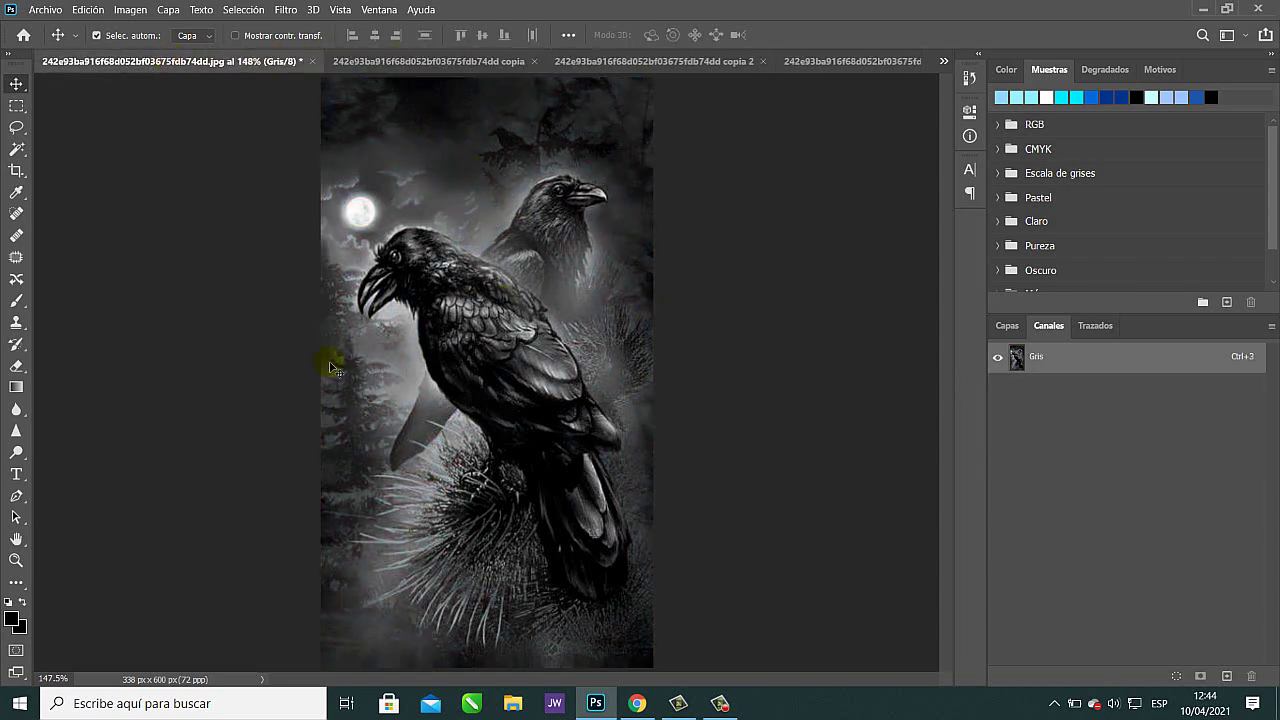
Open the Black and White adjustment for the first raven copy and move its dialog clear of the image.
click(416, 64)
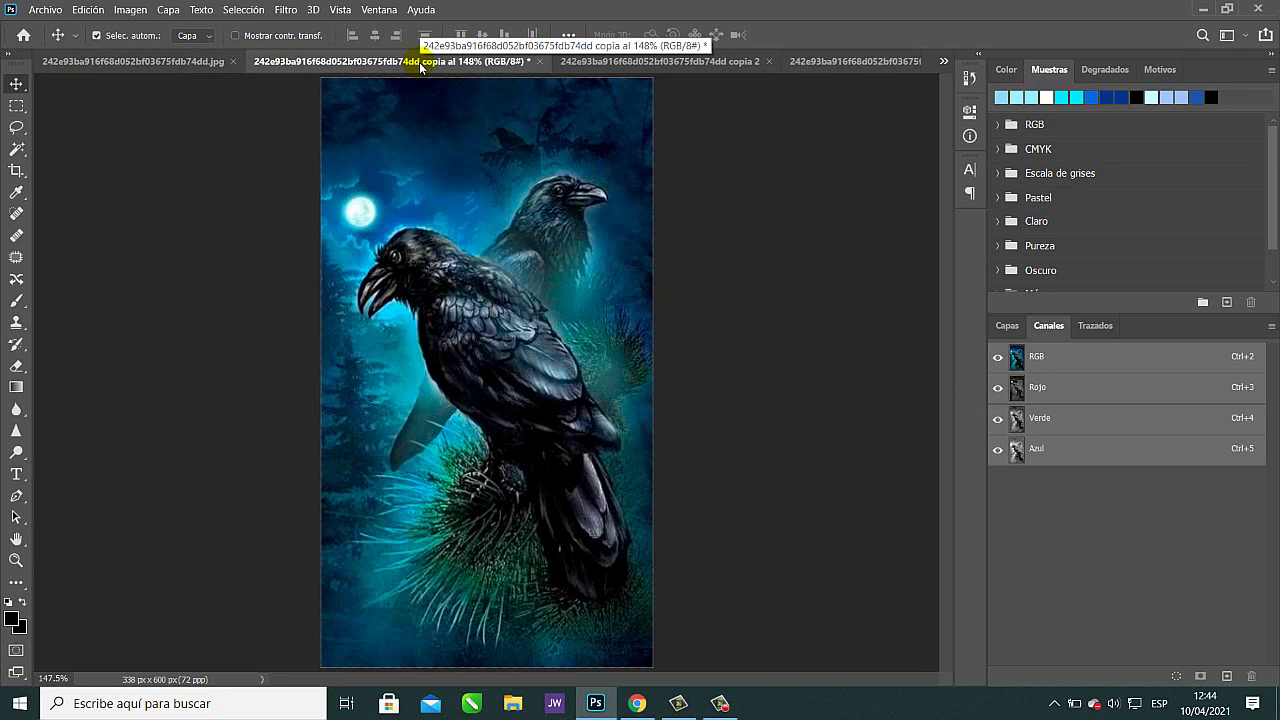
click(135, 12)
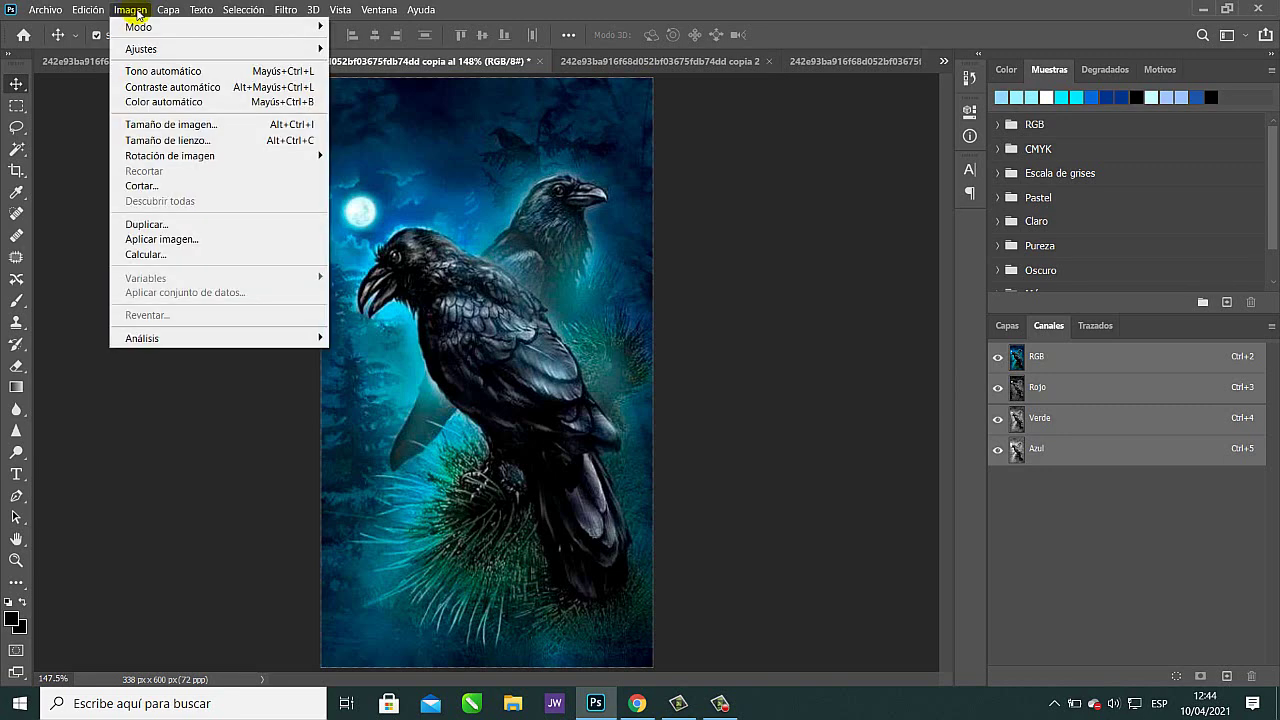
mouse_move(161, 52)
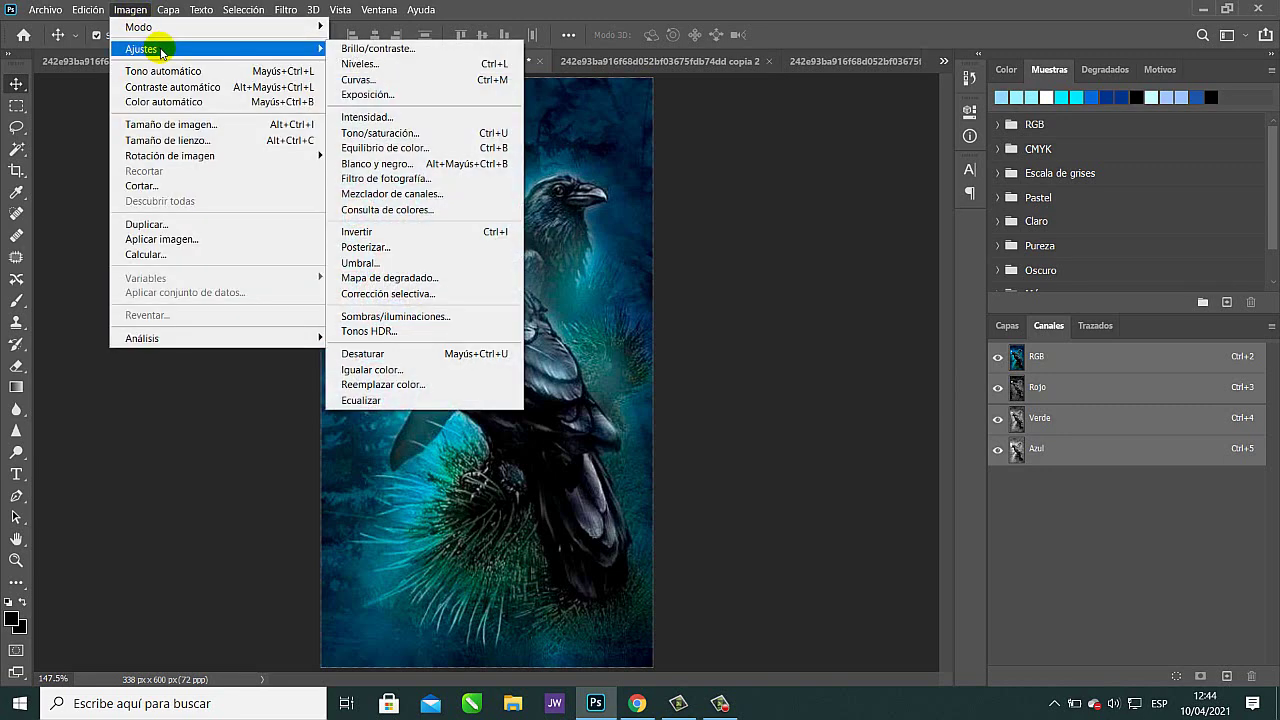
click(464, 168)
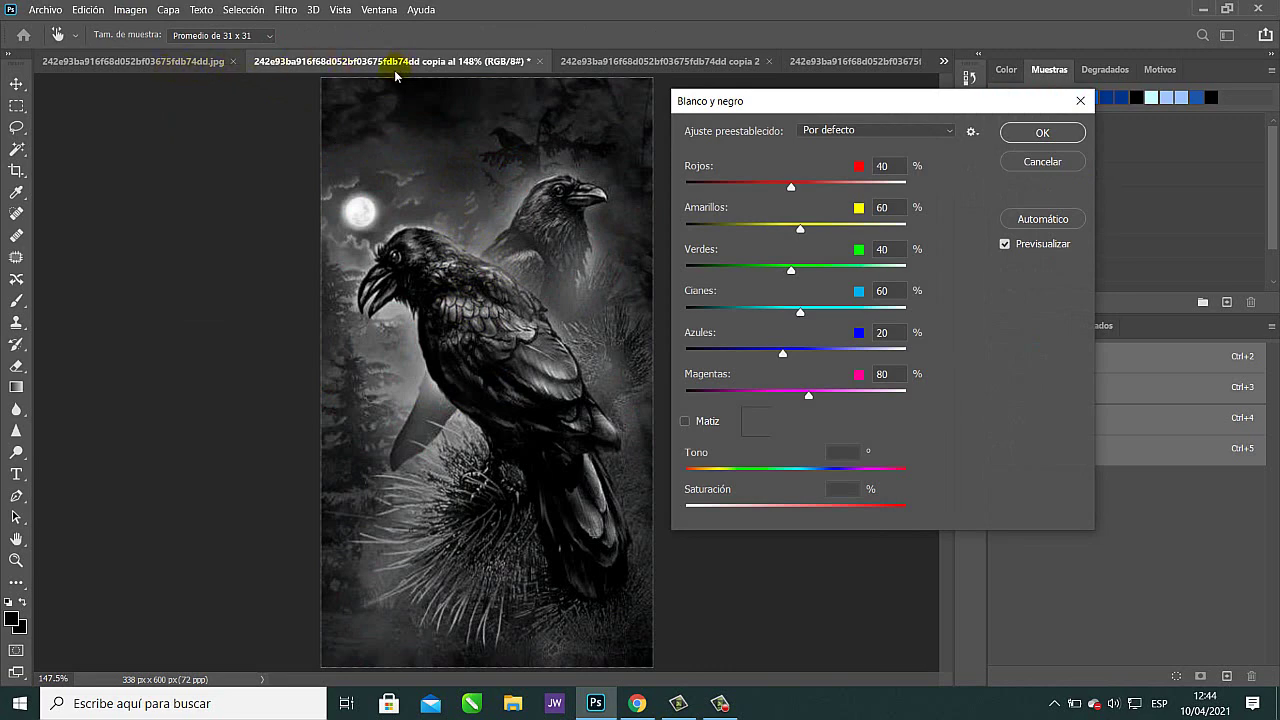
drag(858, 100, 949, 110)
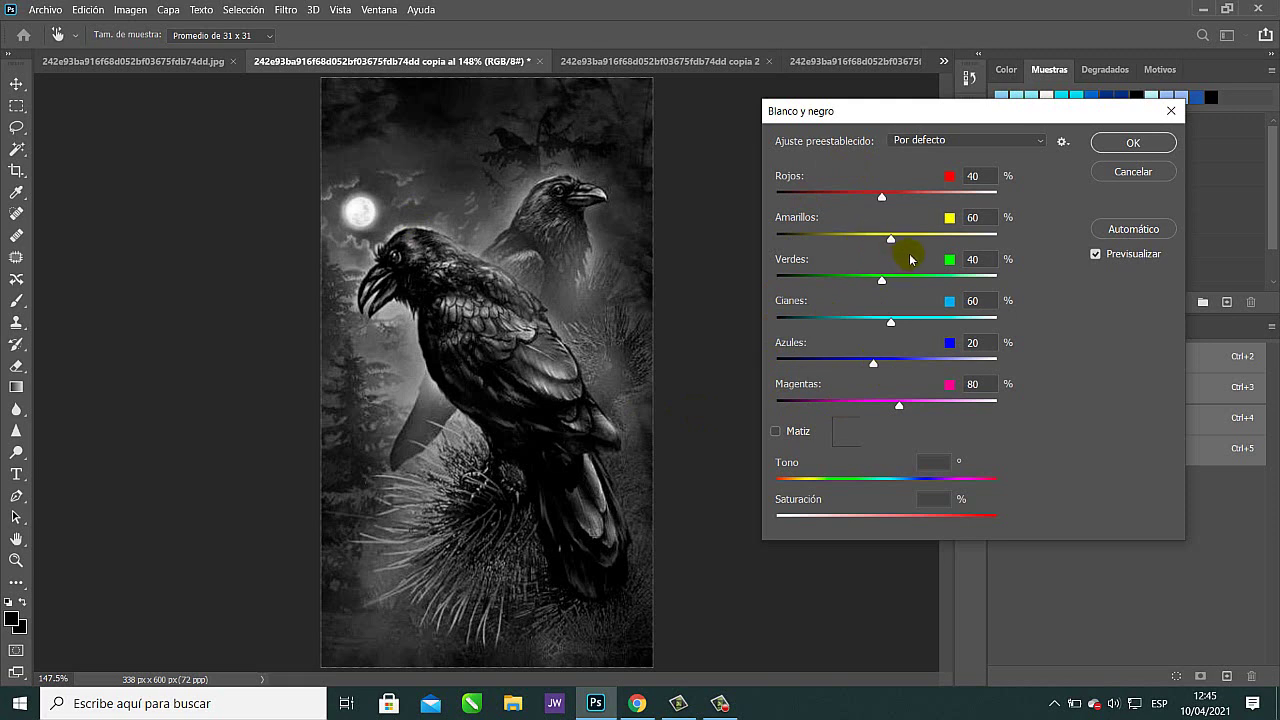
Compare the default black and white preview with the first copy's original colours, examining the pine needles and the moon.
click(1097, 254)
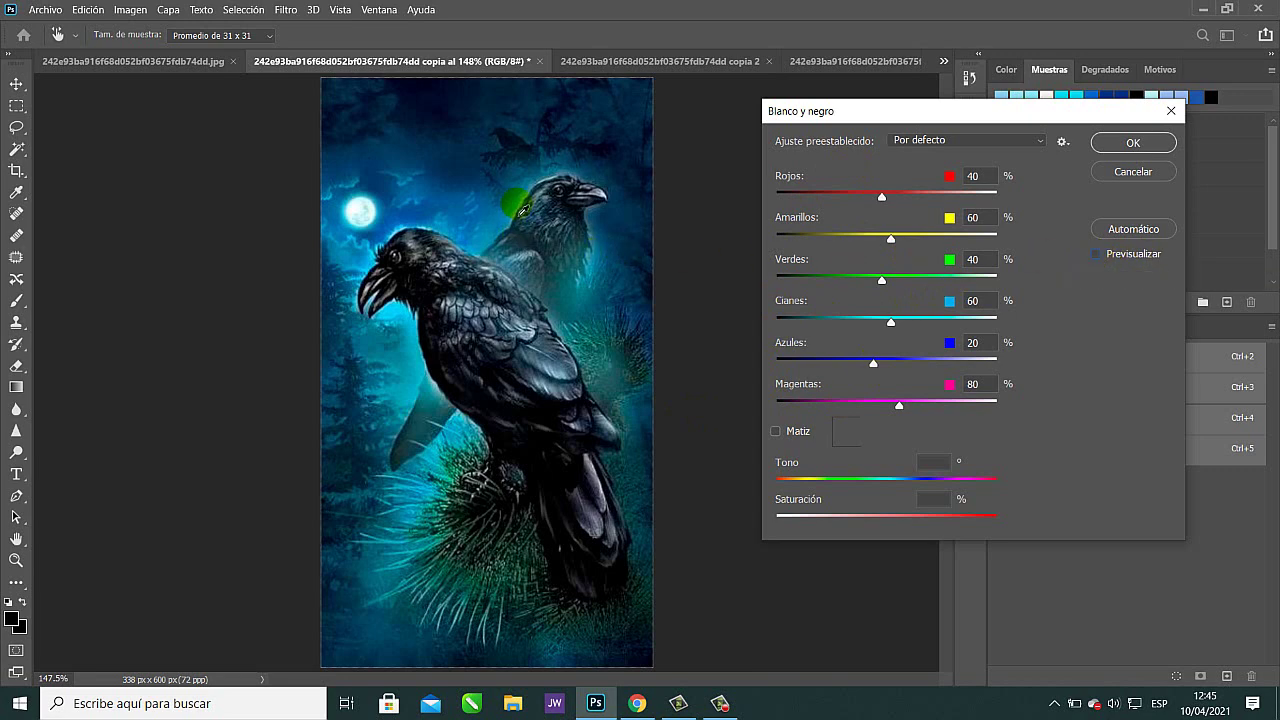
click(476, 438)
click(462, 478)
click(364, 190)
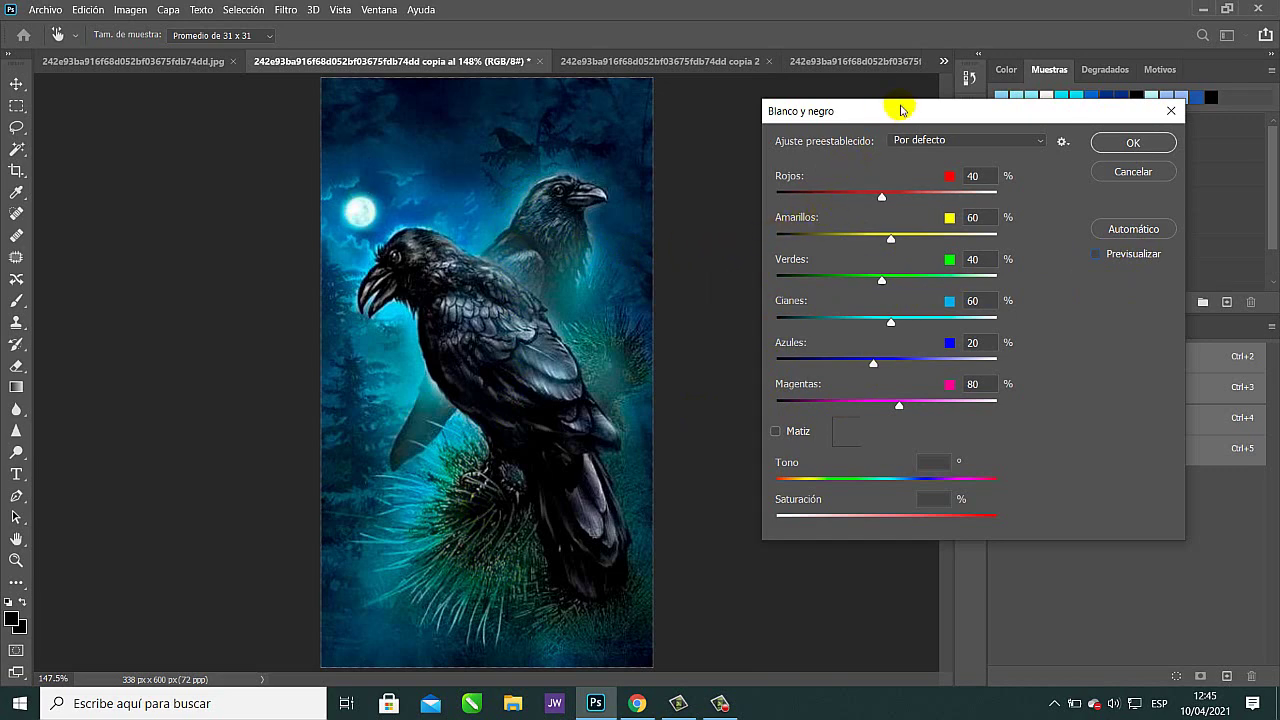
click(1095, 255)
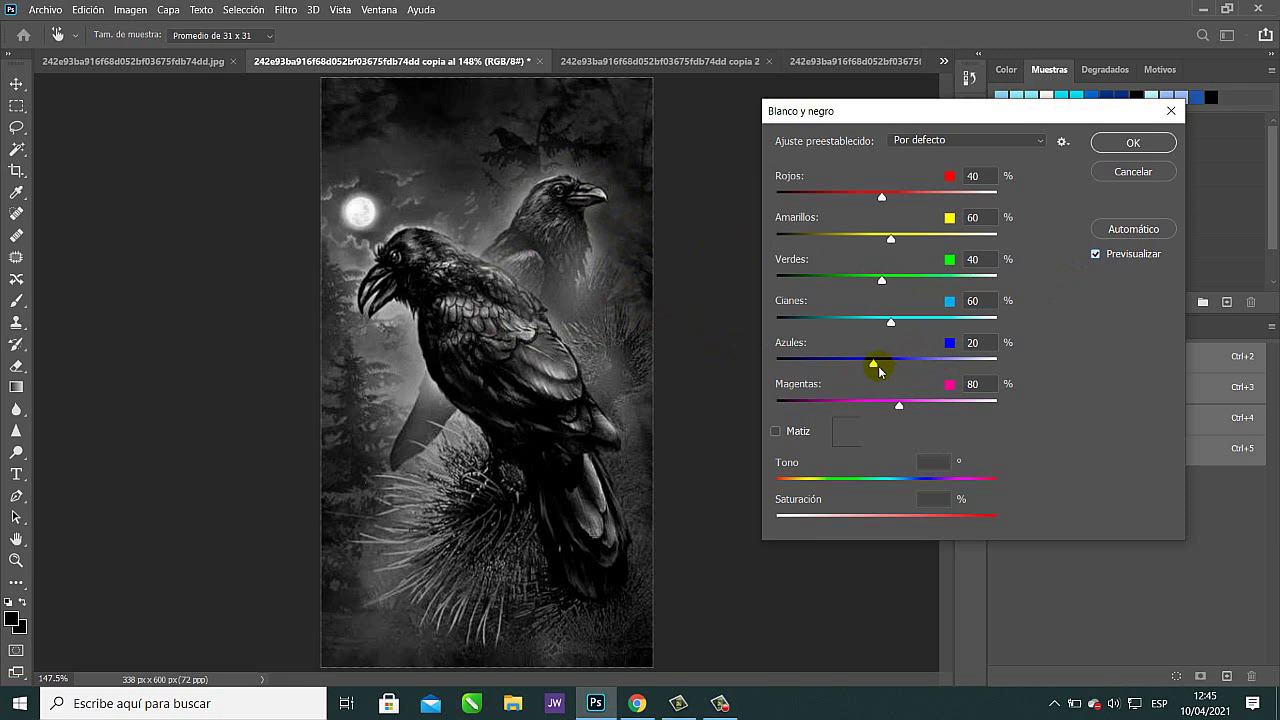
Set blues to -68%, cyans to 51% and greens to -40%, compare with the original colours and apply Black and White.
drag(874, 366, 836, 366)
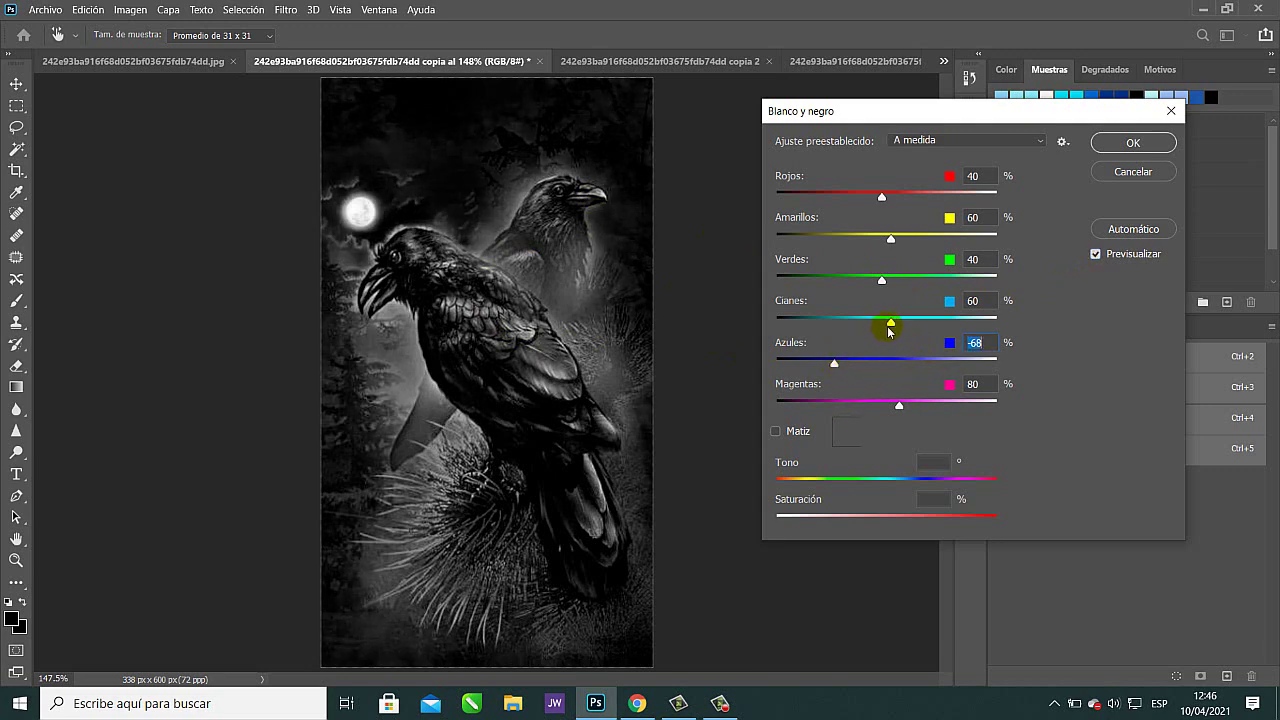
drag(889, 326, 871, 326)
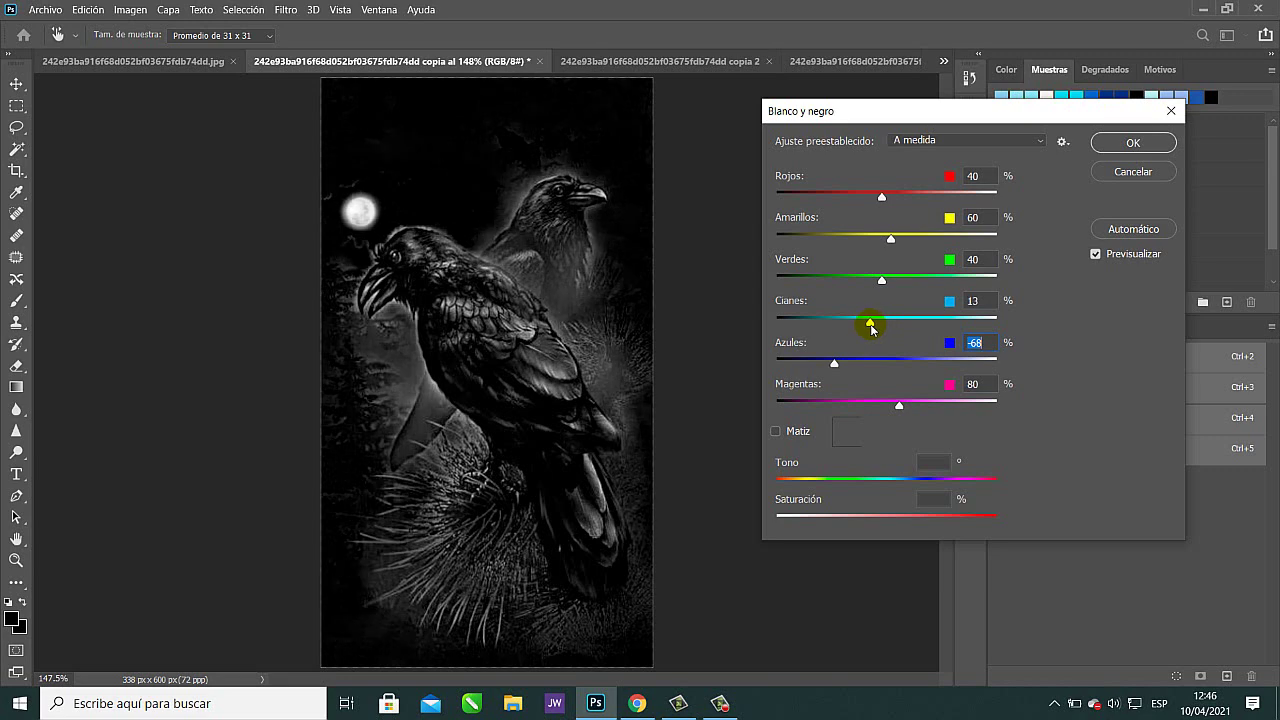
mouse_move(871, 327)
mouse_down()
mouse_move(900, 321)
mouse_move(883, 323)
mouse_up()
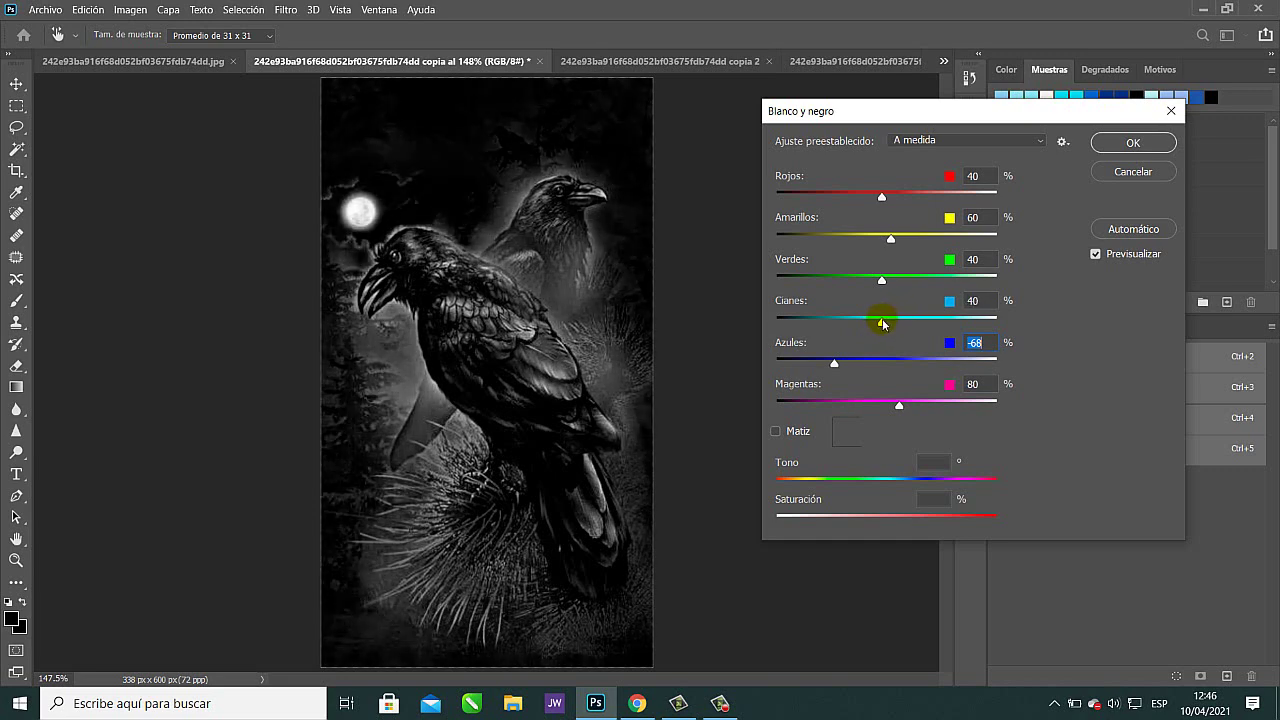
drag(884, 324, 889, 323)
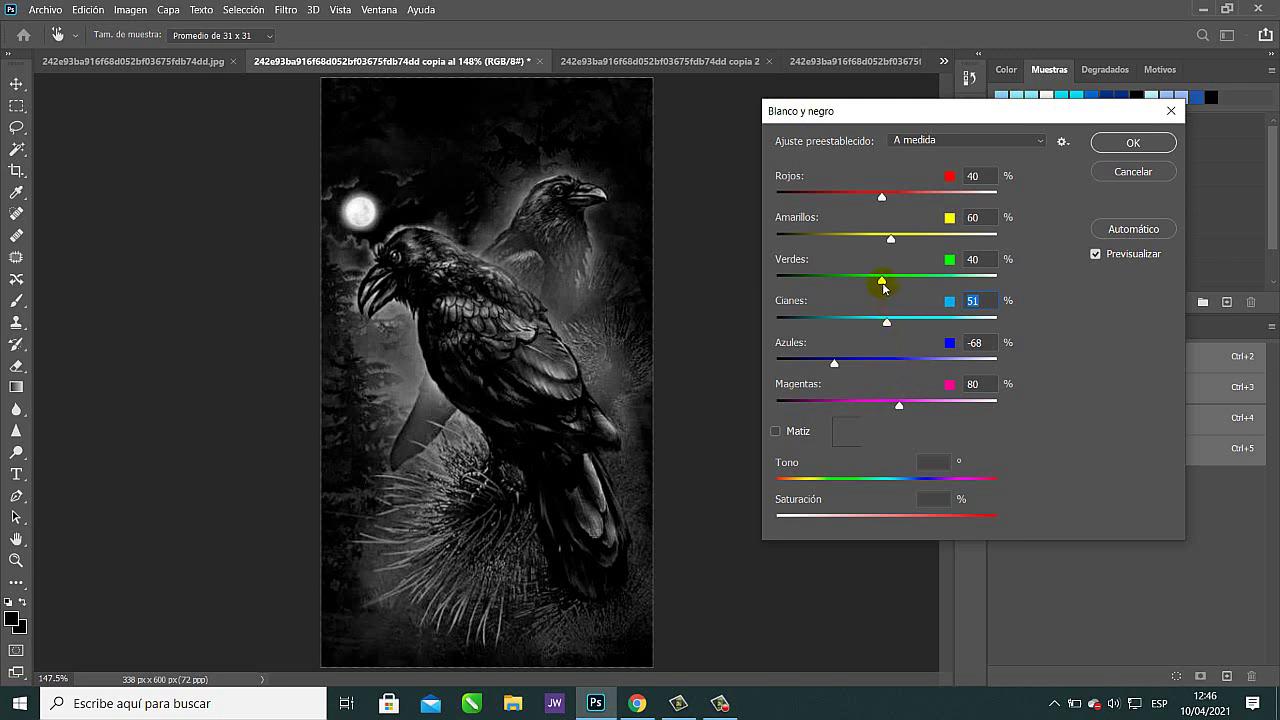
drag(886, 282, 847, 281)
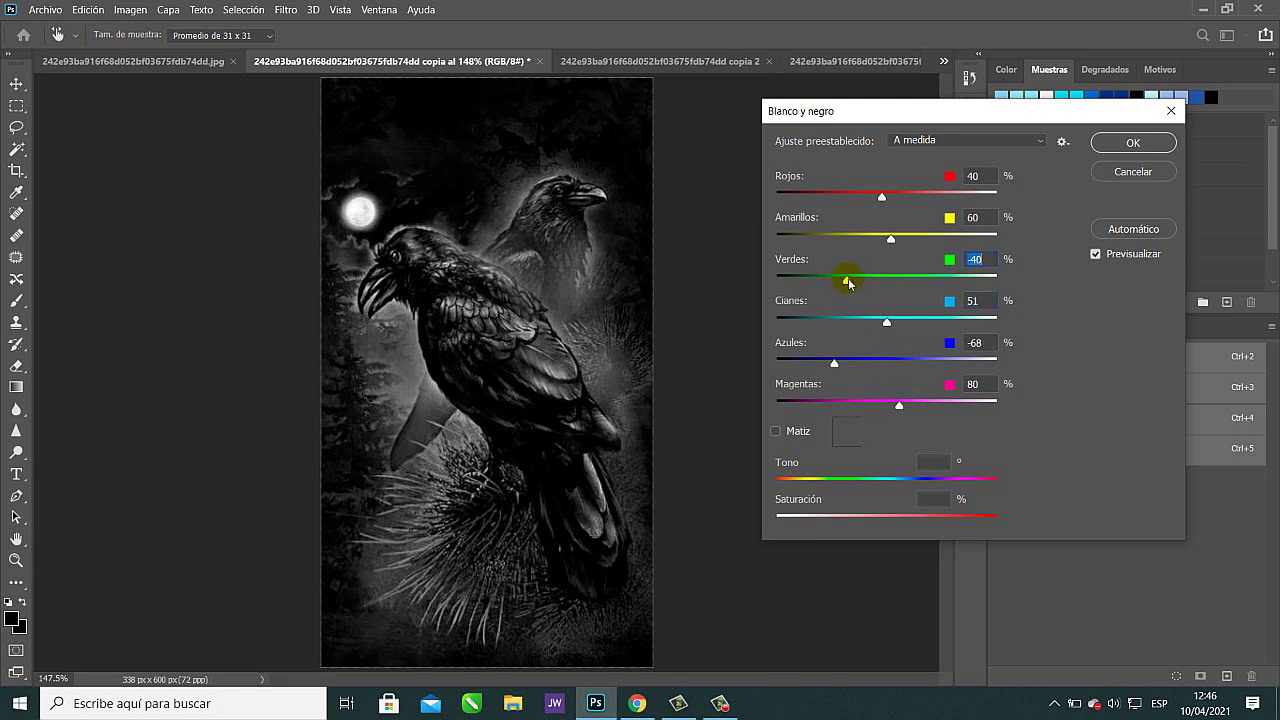
click(1095, 253)
click(1095, 253)
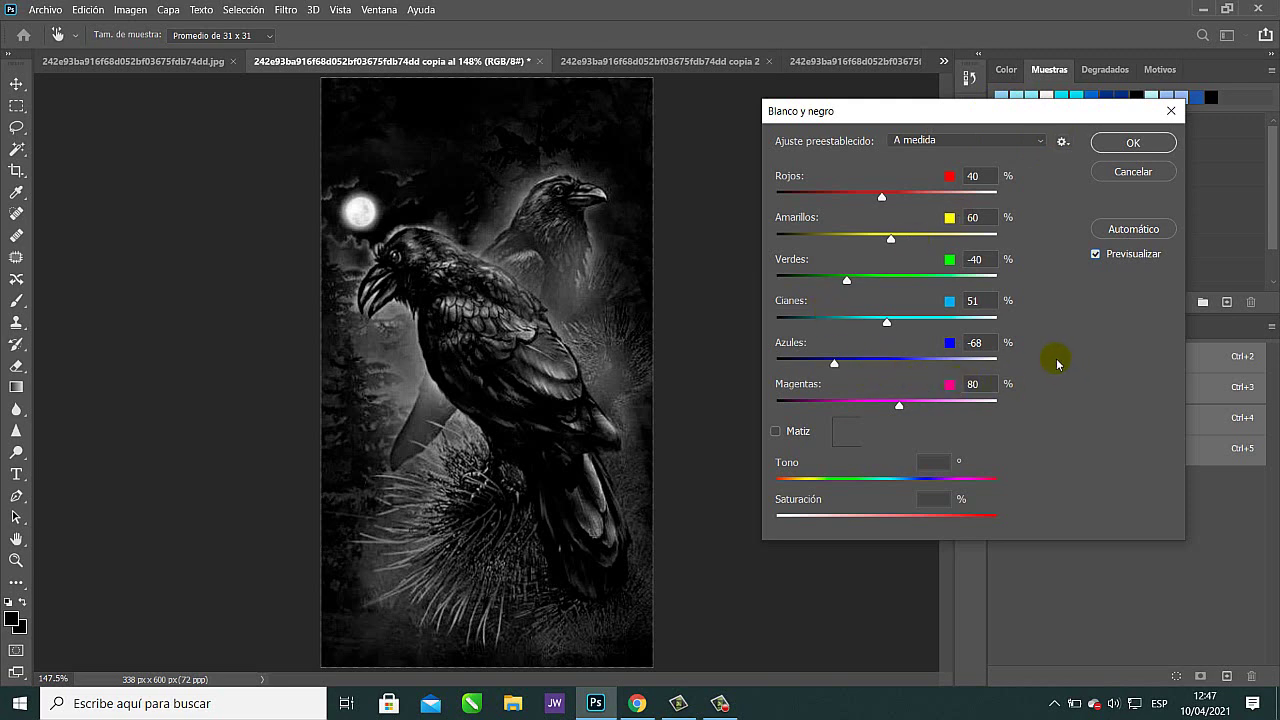
click(1133, 142)
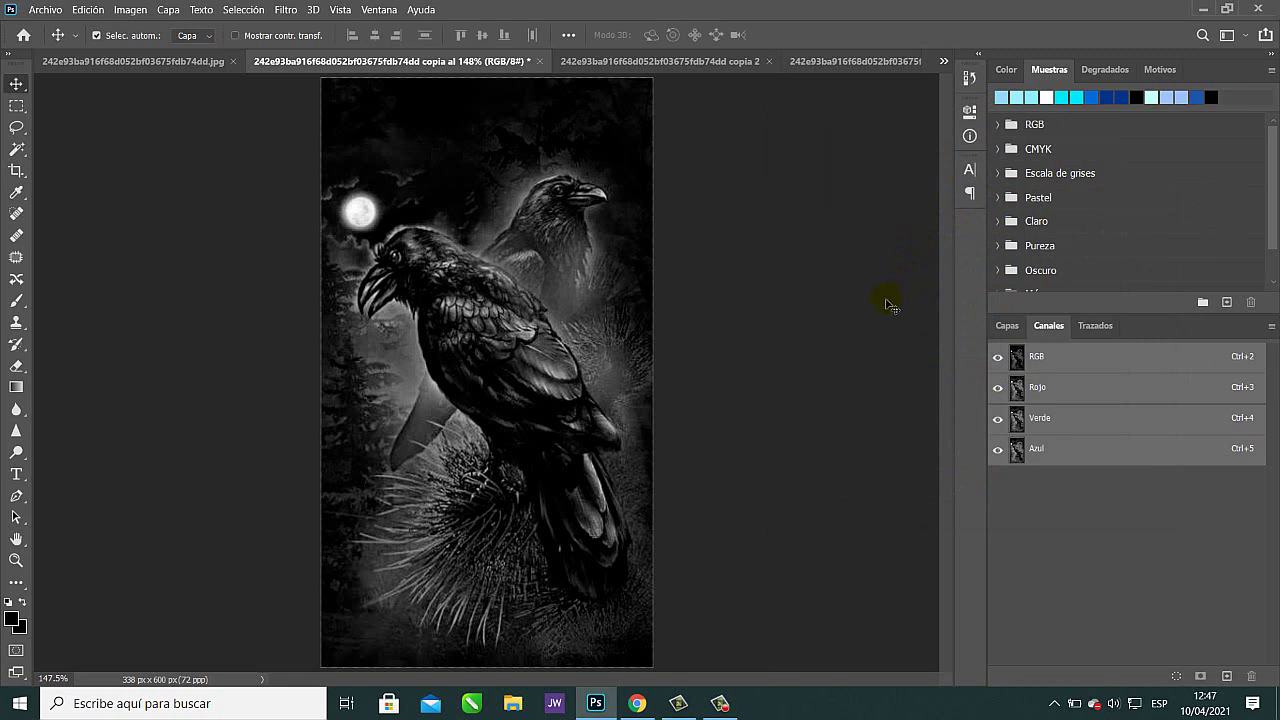
Compare the grayscale original raven image with the black and white first copy.
click(140, 63)
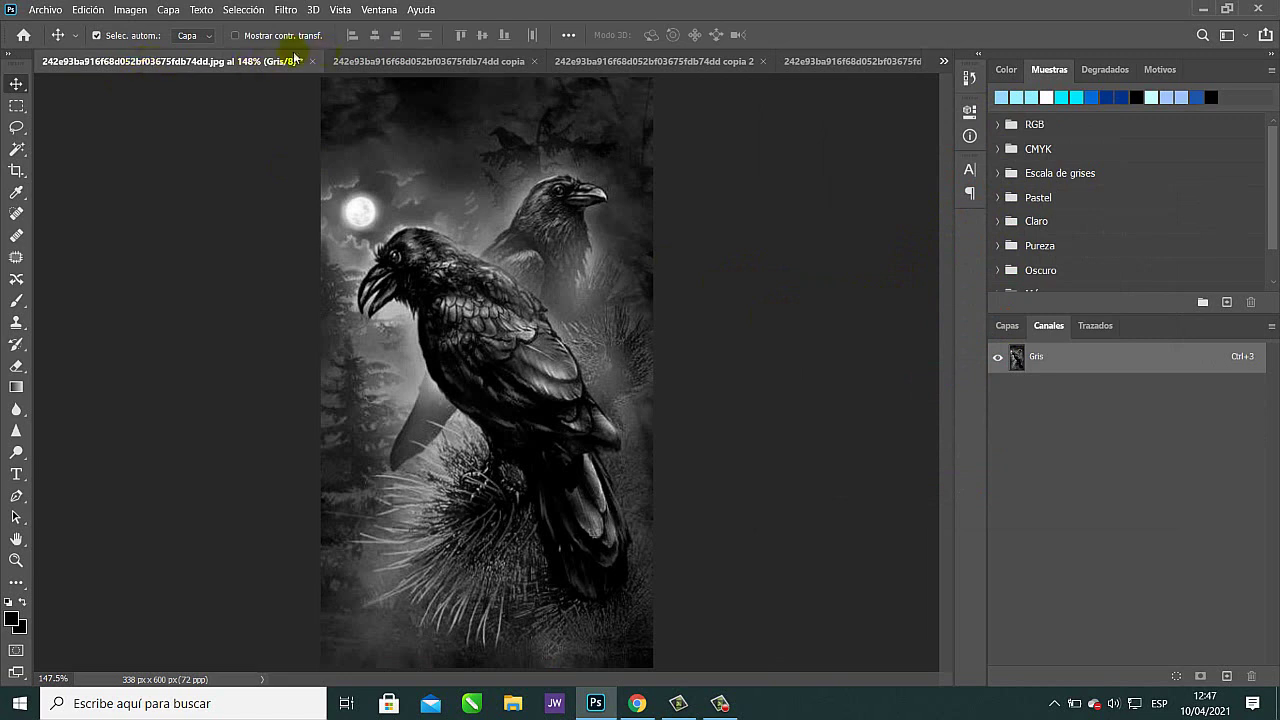
click(390, 61)
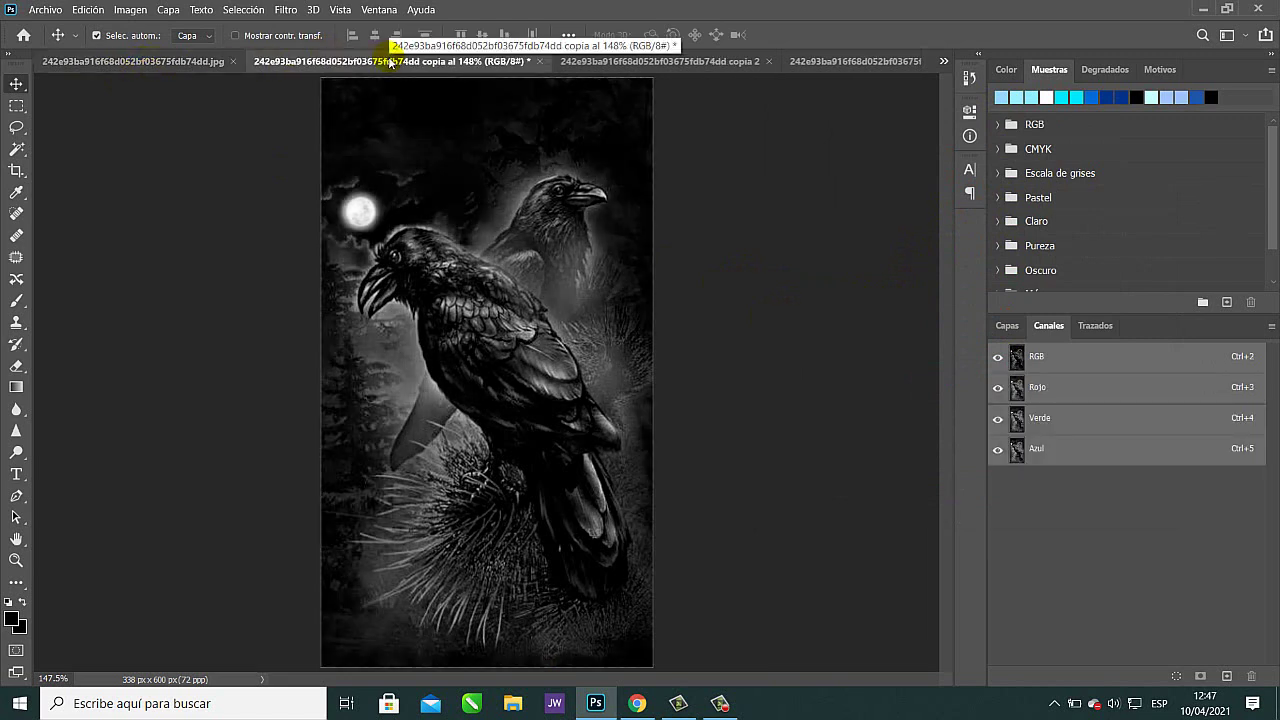
click(160, 62)
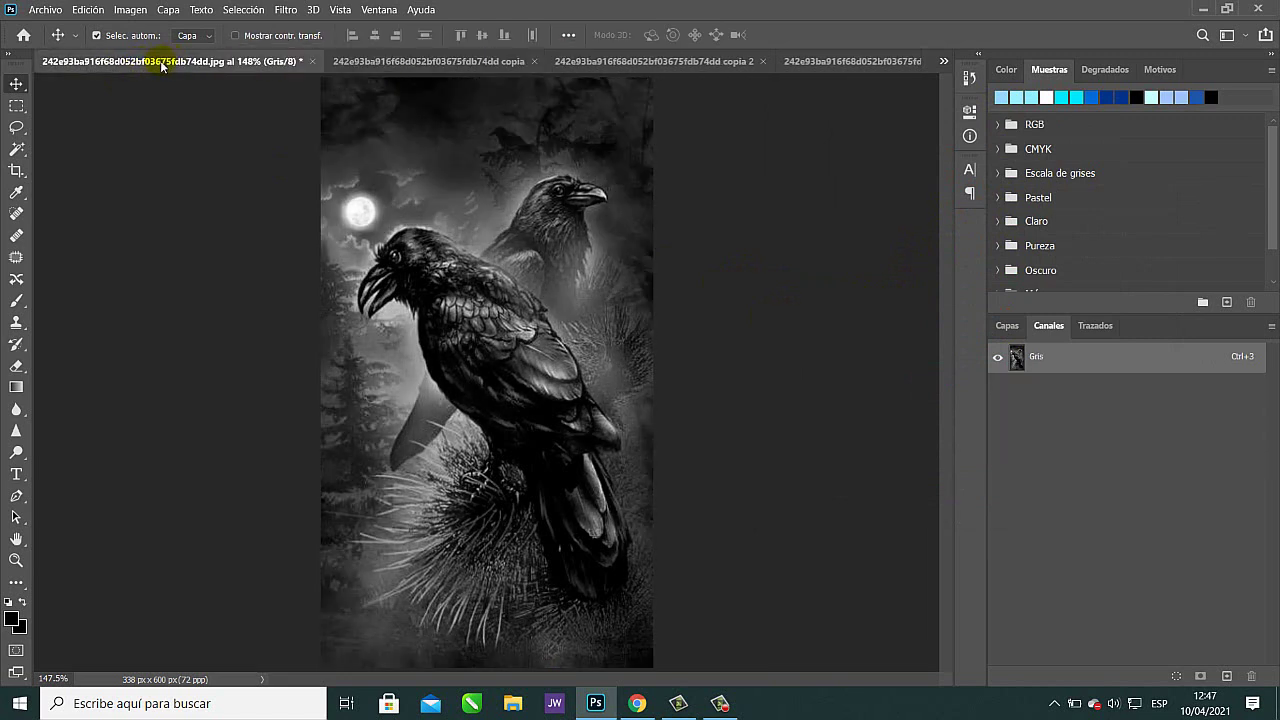
click(395, 62)
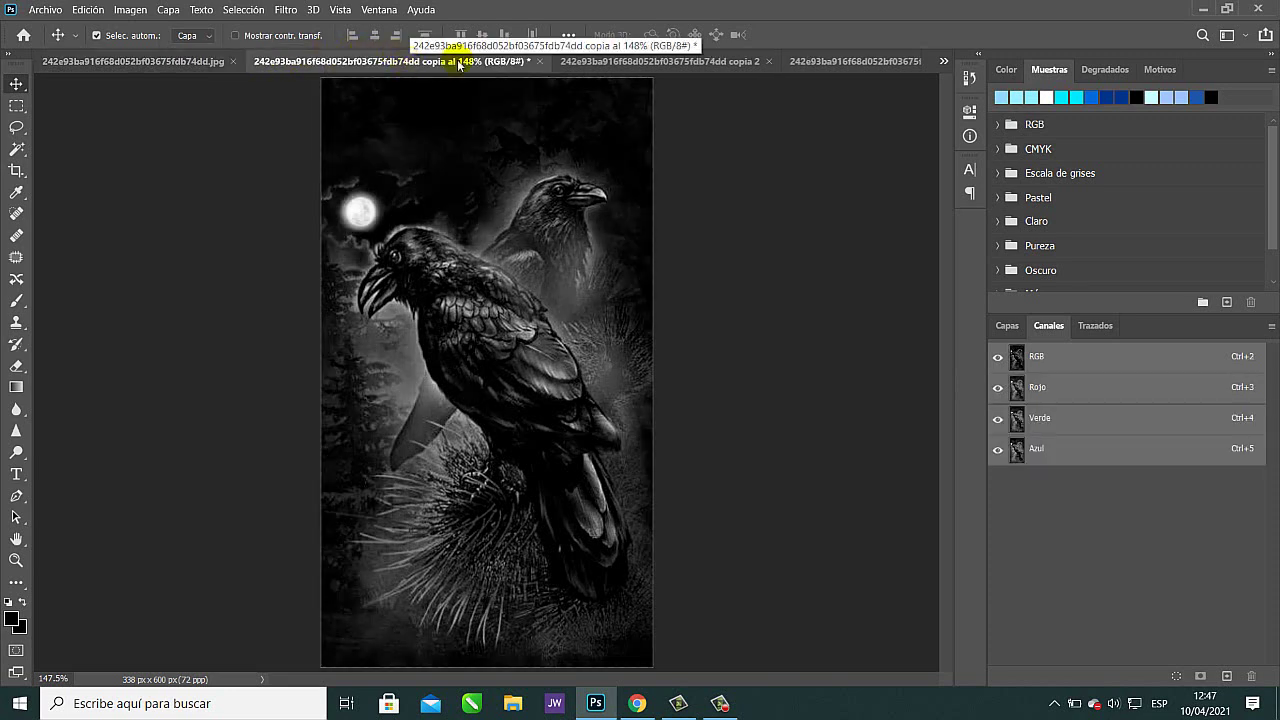
Switch to the second raven copy and view its layers and its colour channels.
click(618, 62)
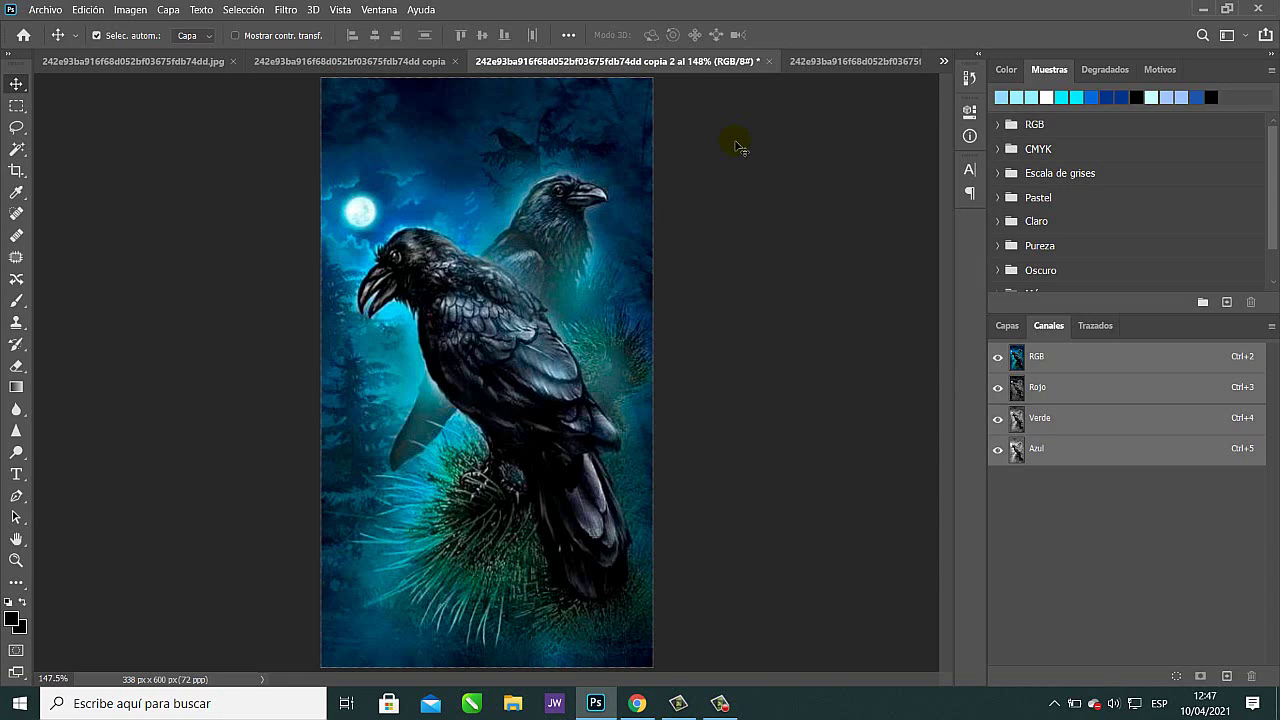
click(1008, 326)
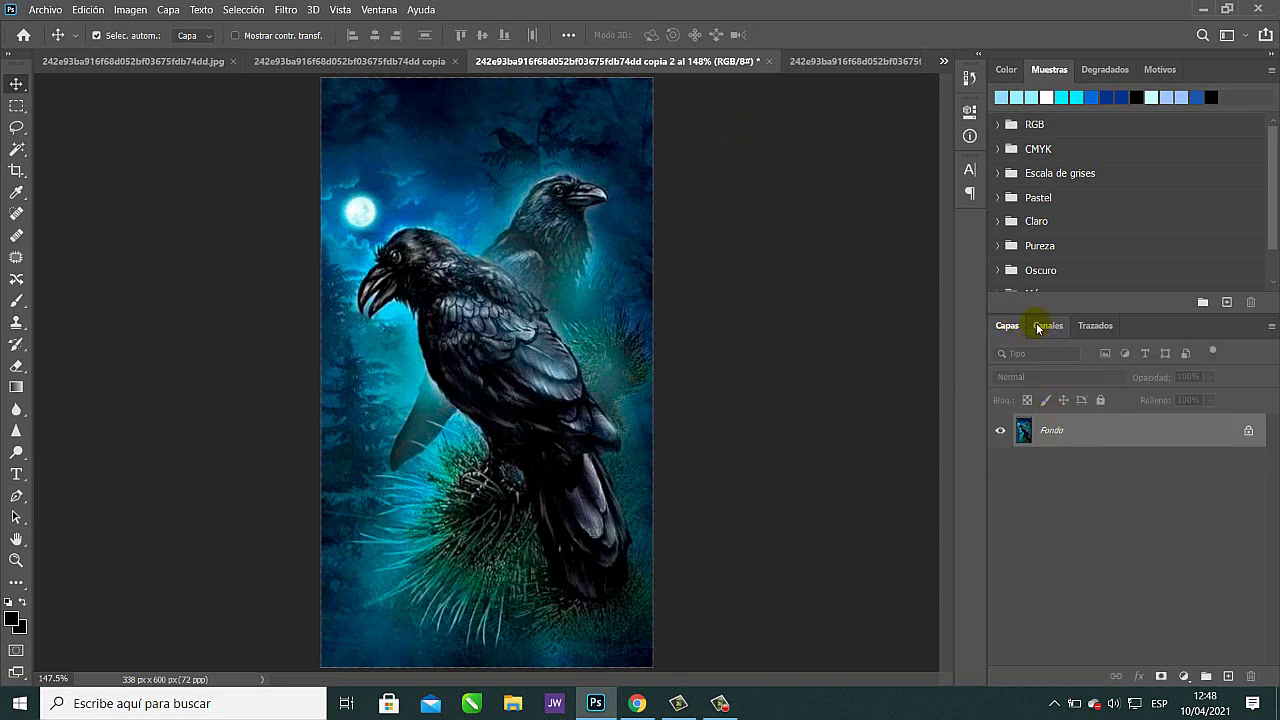
click(1040, 326)
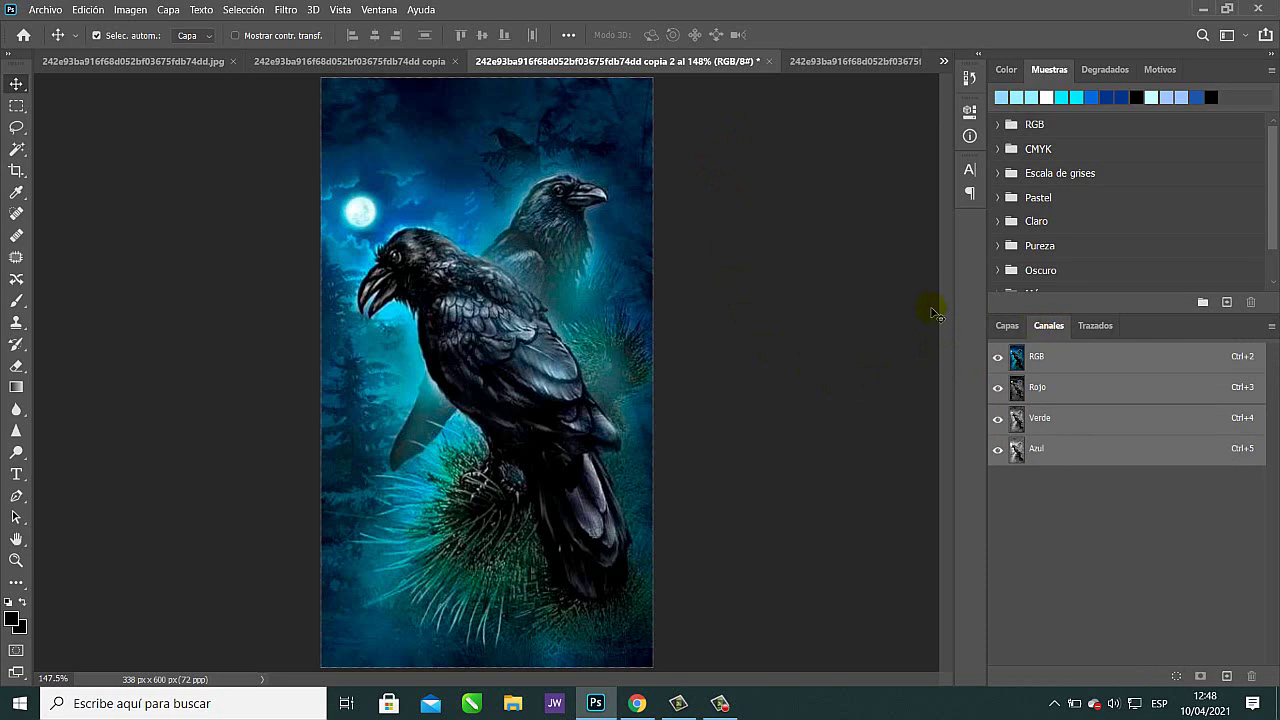
Colorize the second raven copy with Hue/Saturation, setting the hue to 241 and the saturation to 48.
key(ctrl+u)
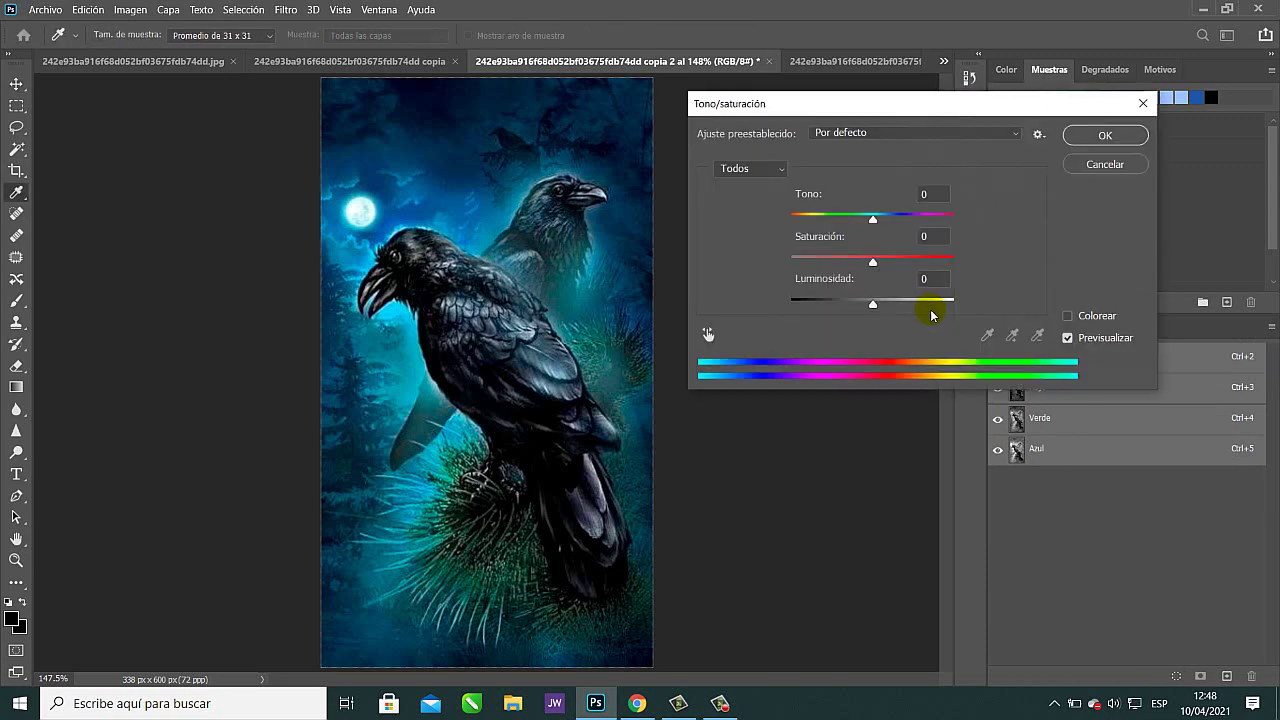
click(1068, 316)
drag(839, 102, 952, 200)
drag(903, 320, 1012, 325)
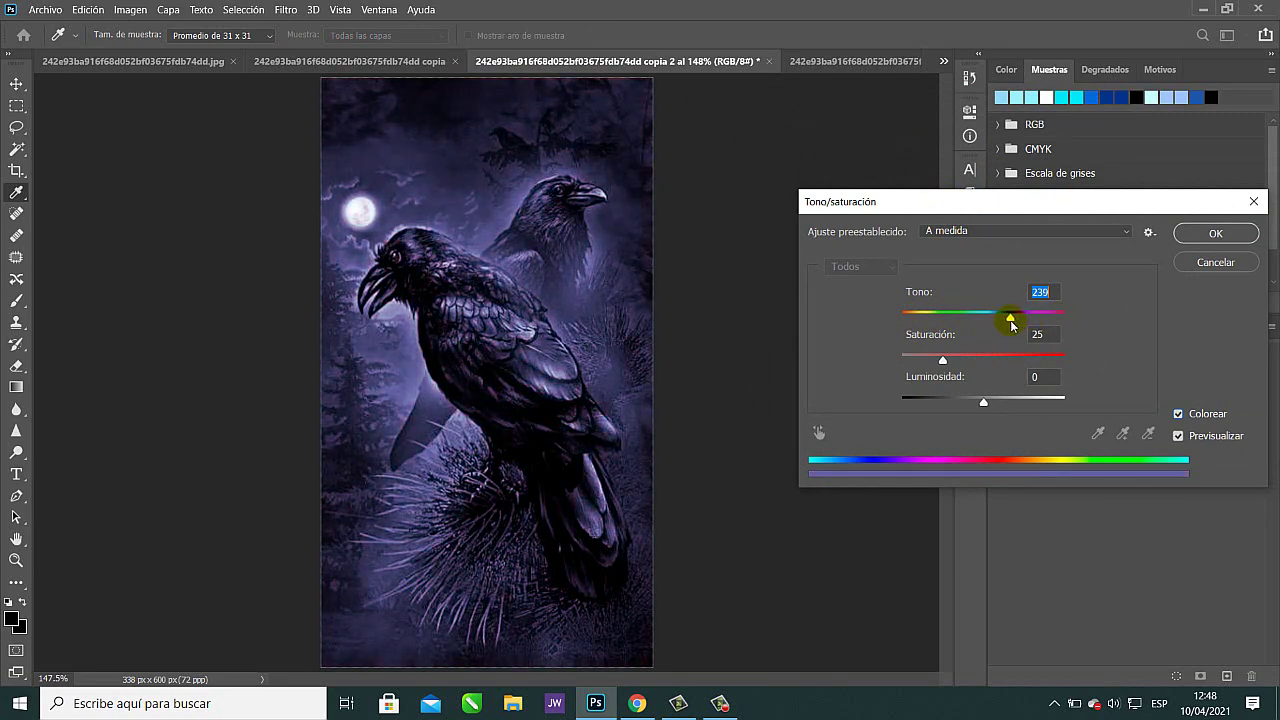
drag(942, 361, 977, 356)
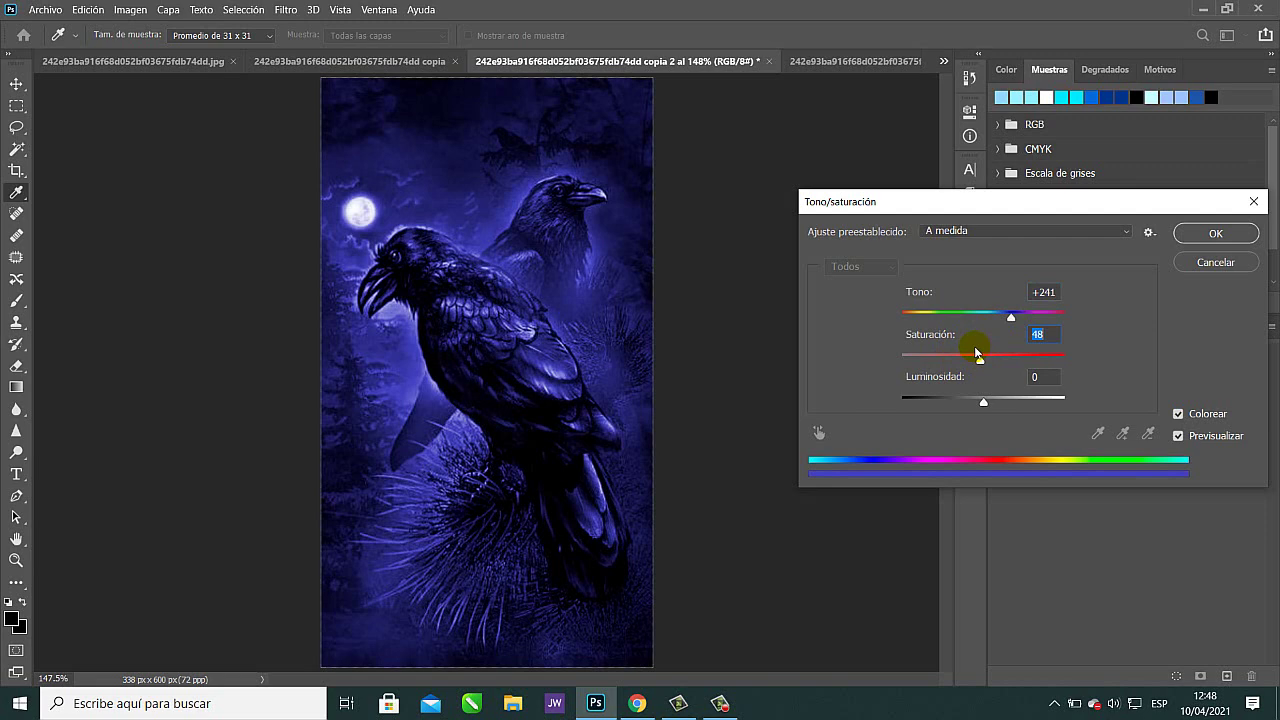
Compare the colorized copy with its original colours, raise the saturation to 56 and apply Hue/Saturation.
click(1178, 414)
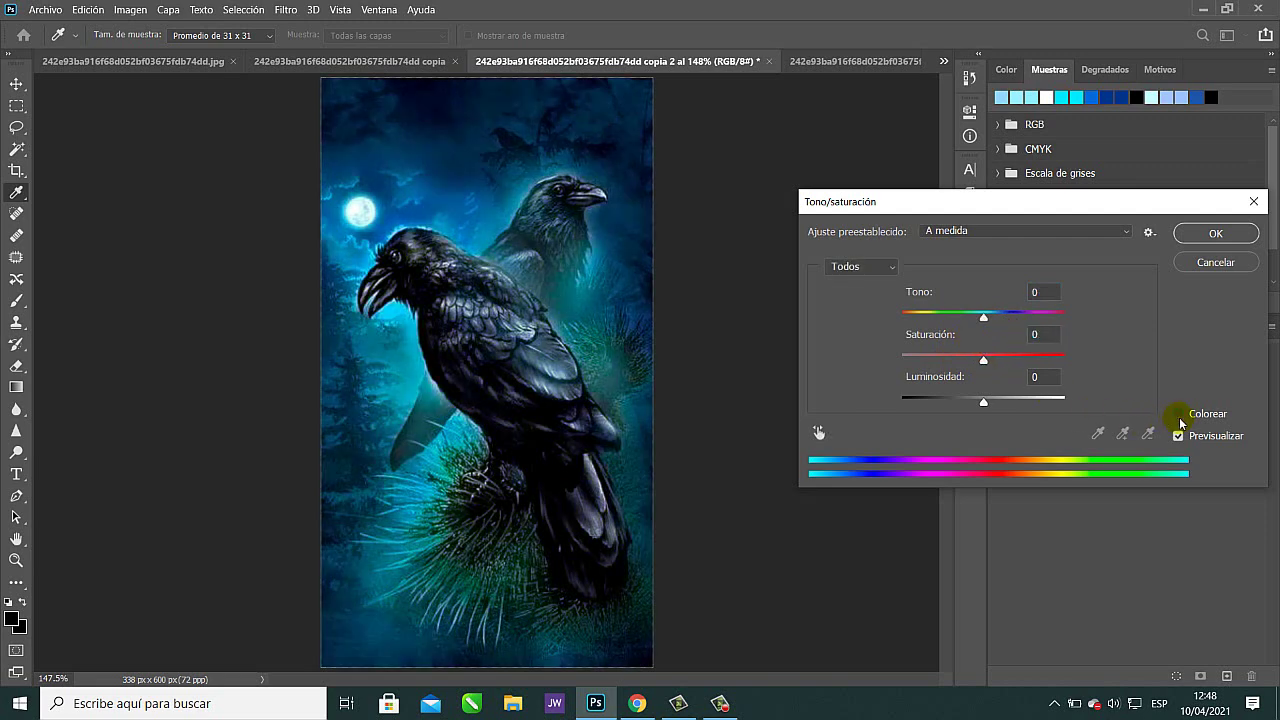
click(1179, 415)
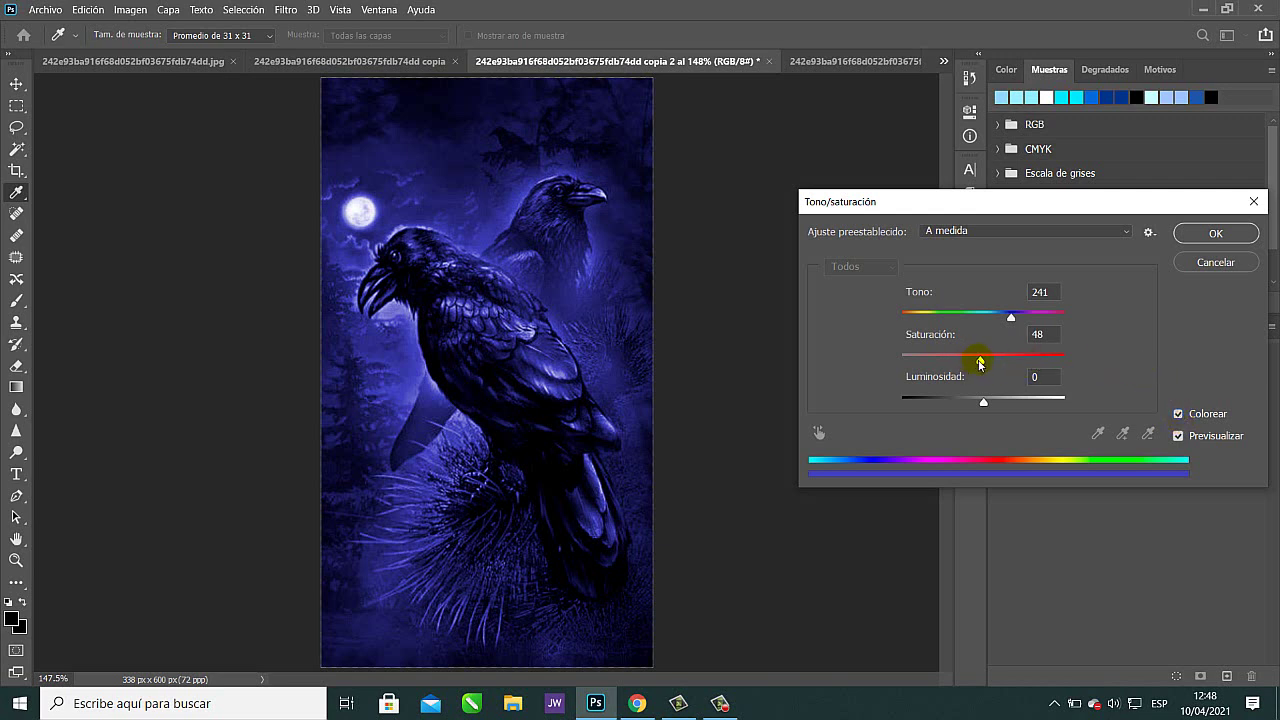
drag(980, 362, 994, 362)
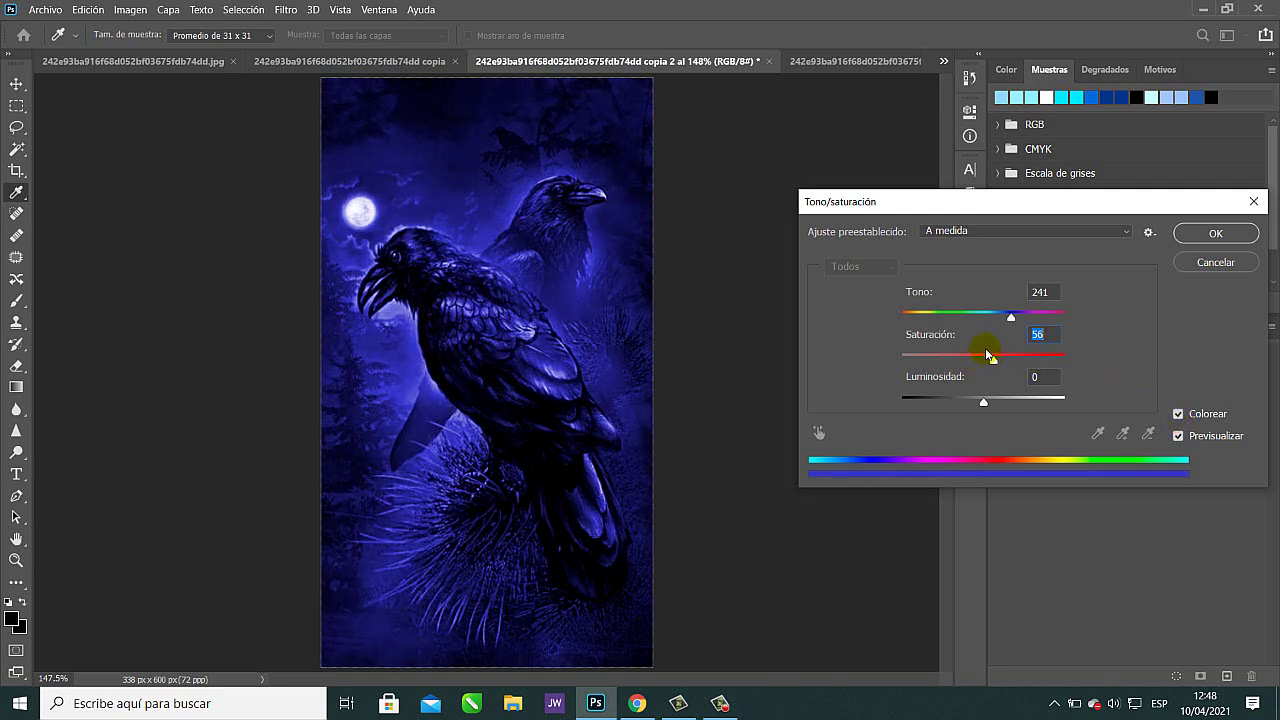
drag(1040, 201, 943, 166)
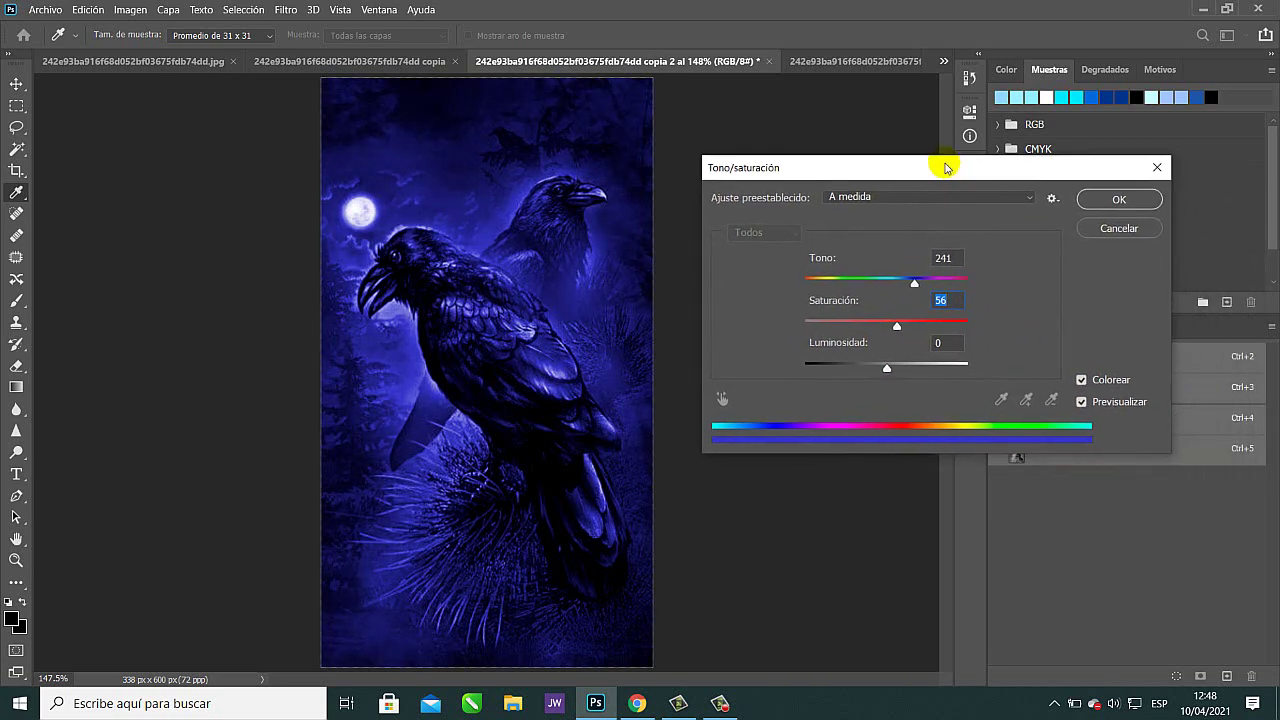
click(1128, 198)
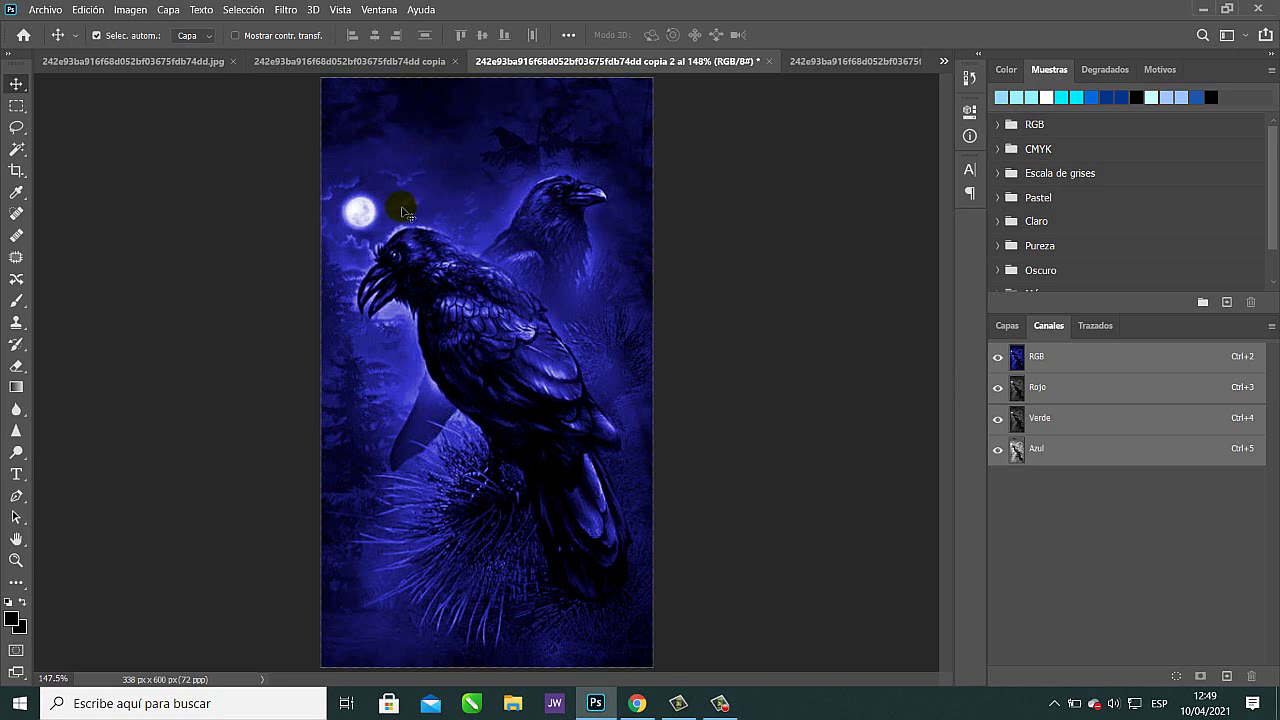
click(362, 214)
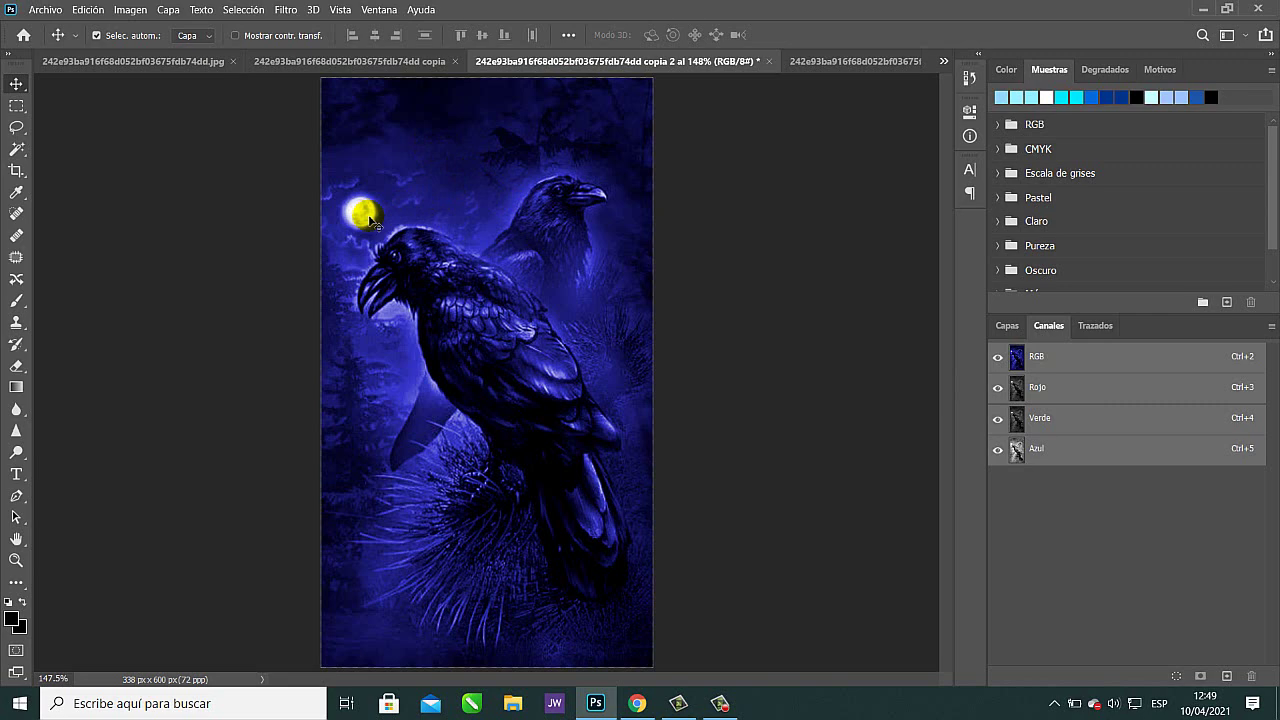
Switch to Chrome, review the monocromia image results and return to the general search results.
click(645, 702)
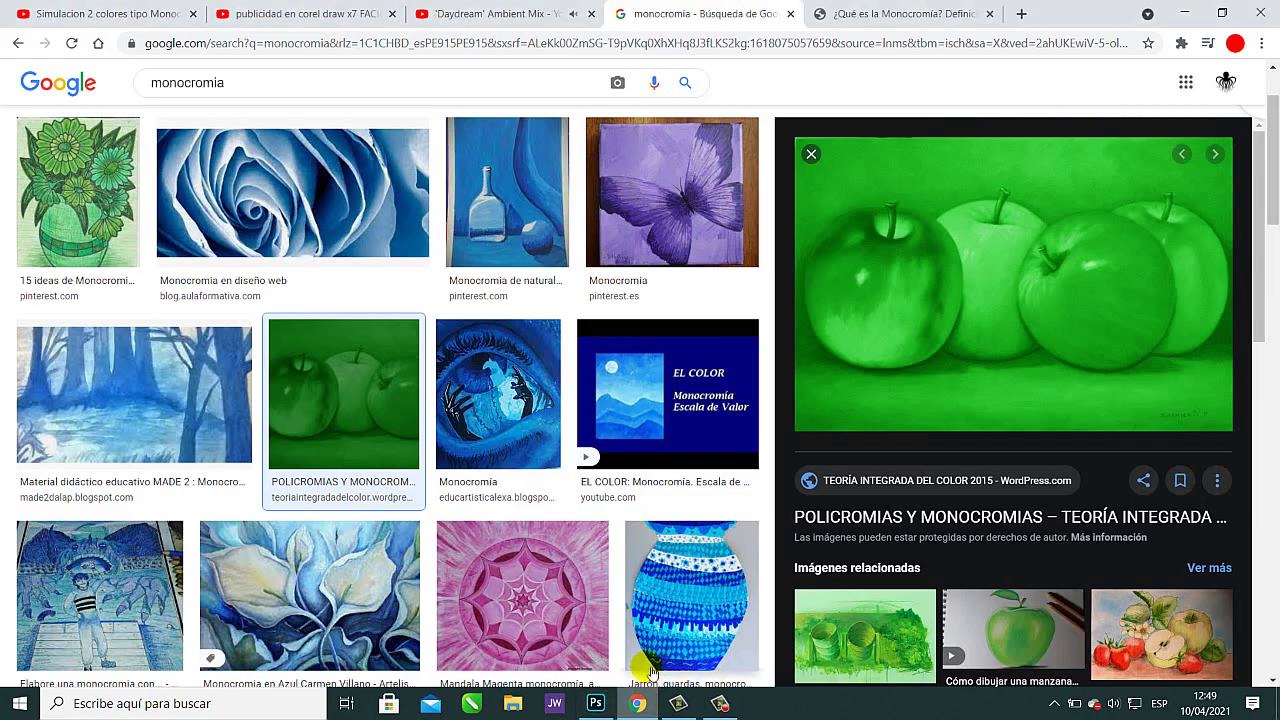
click(72, 44)
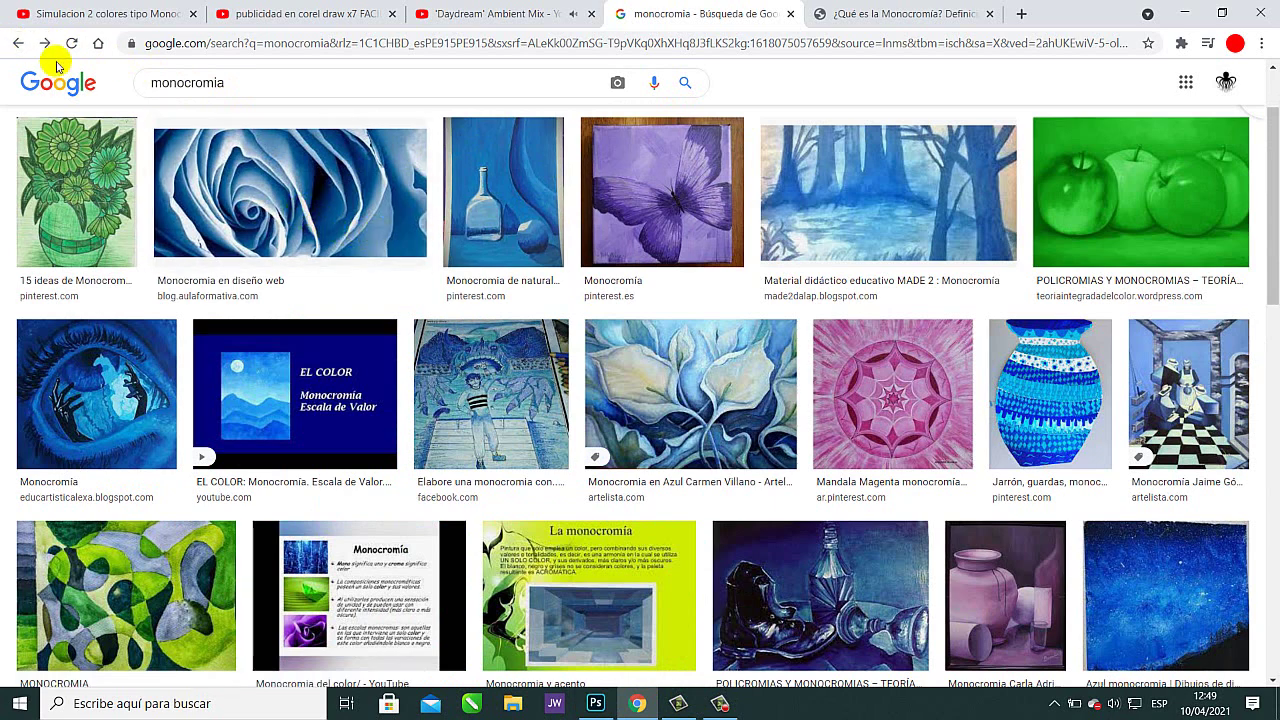
click(45, 44)
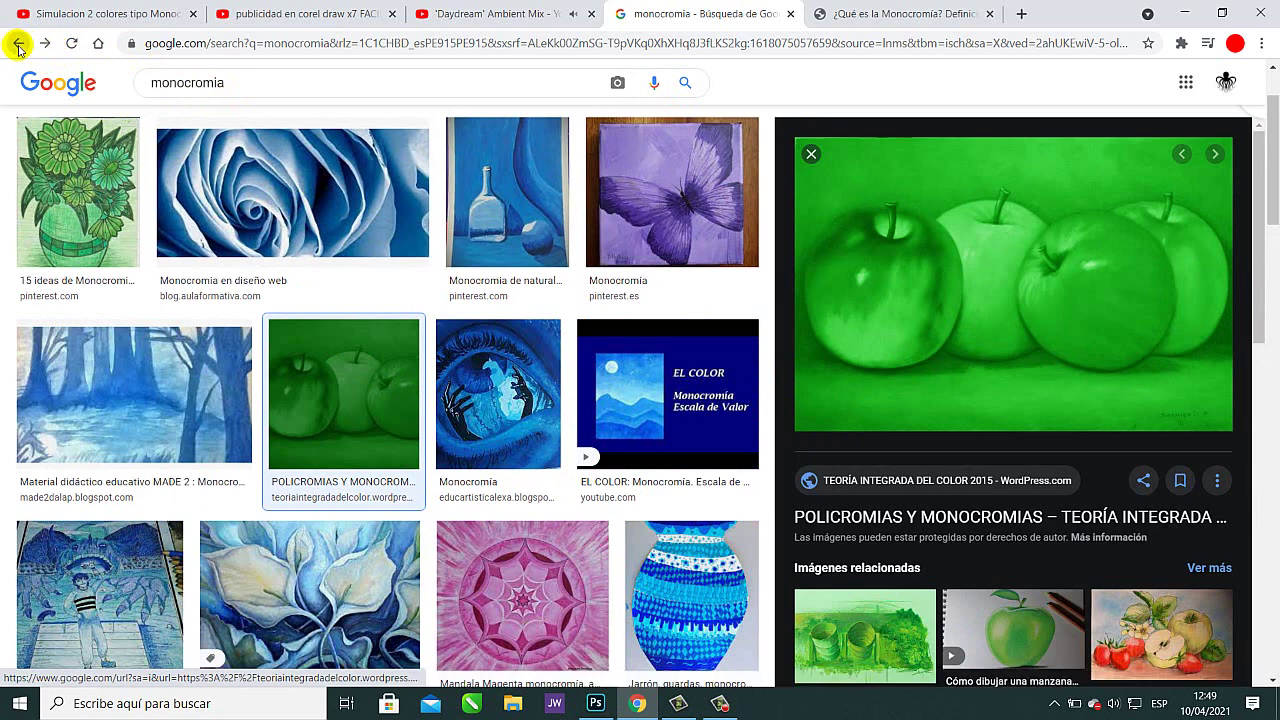
click(18, 45)
click(18, 45)
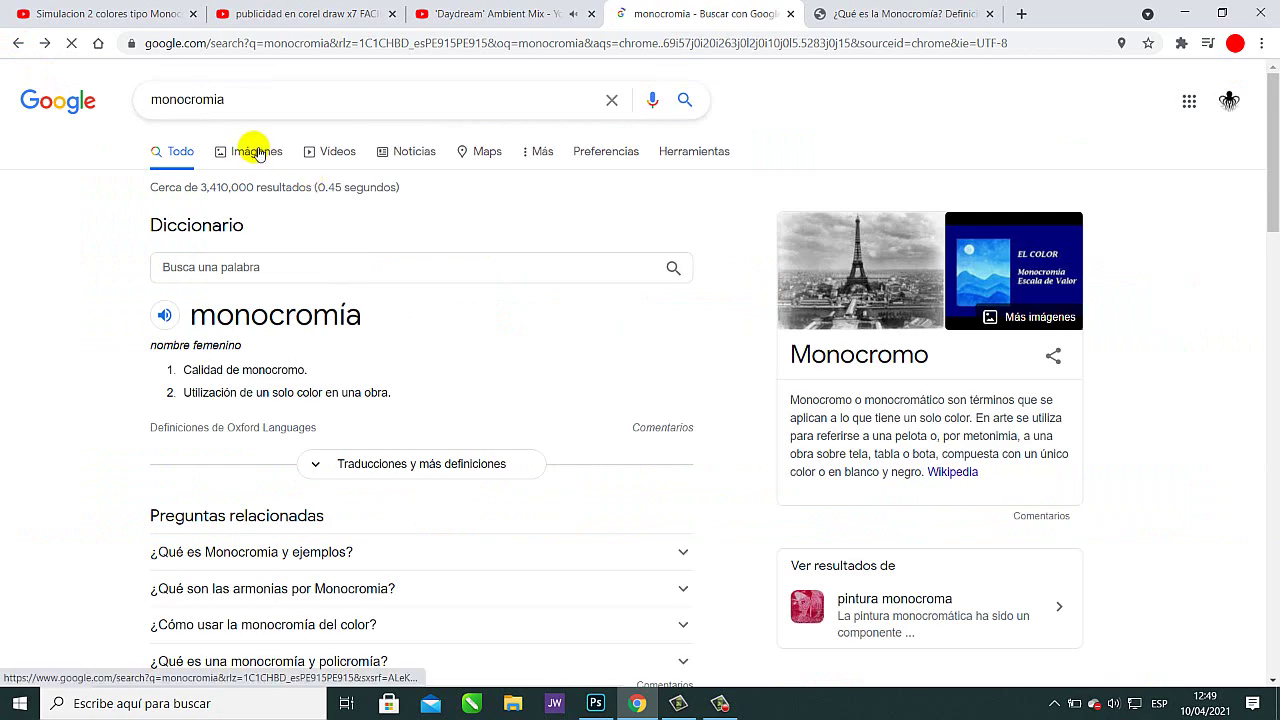
Search Google Images for "monocromia degradado" and preview the black-to-white gradient from Talento Artístico.
click(257, 103)
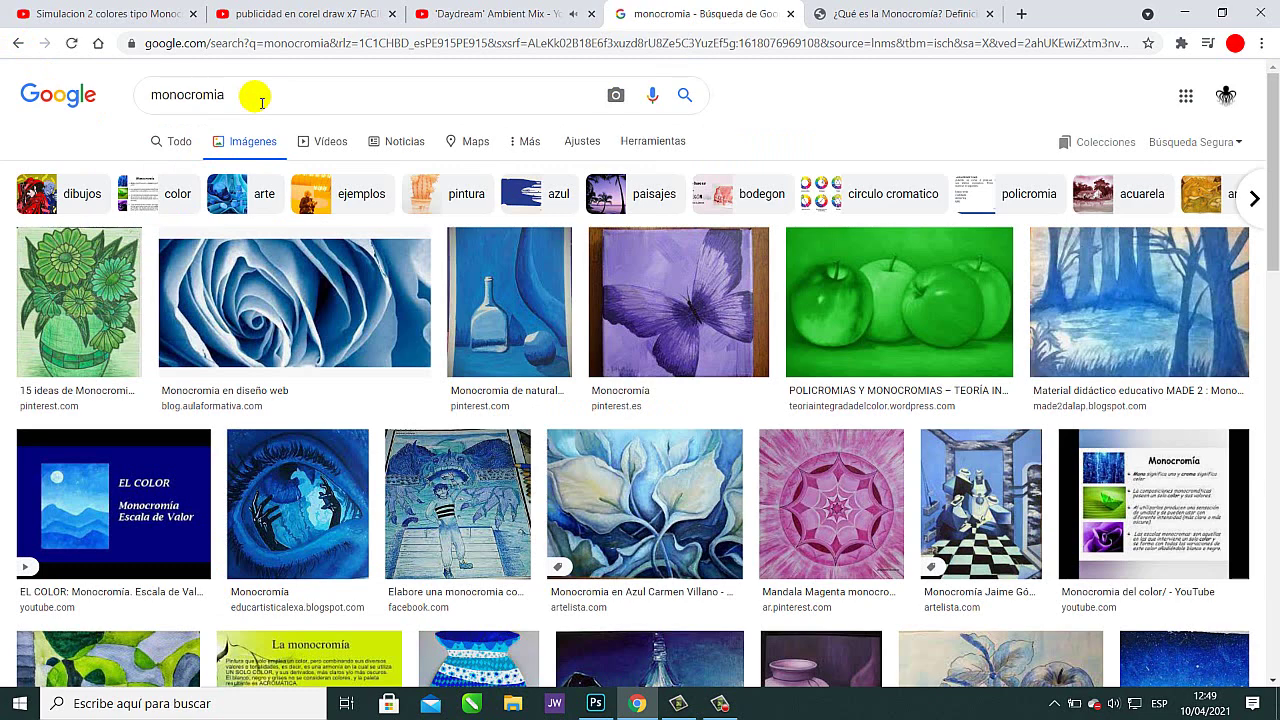
click(258, 100)
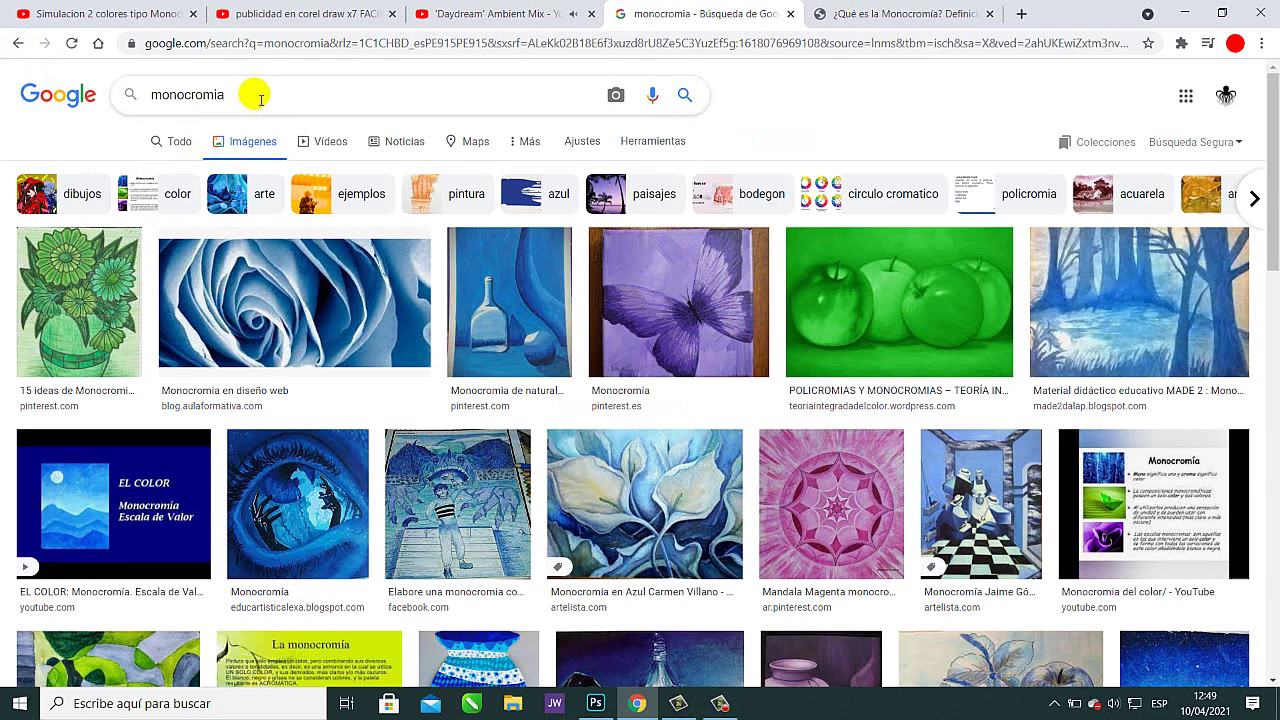
text(degrad)
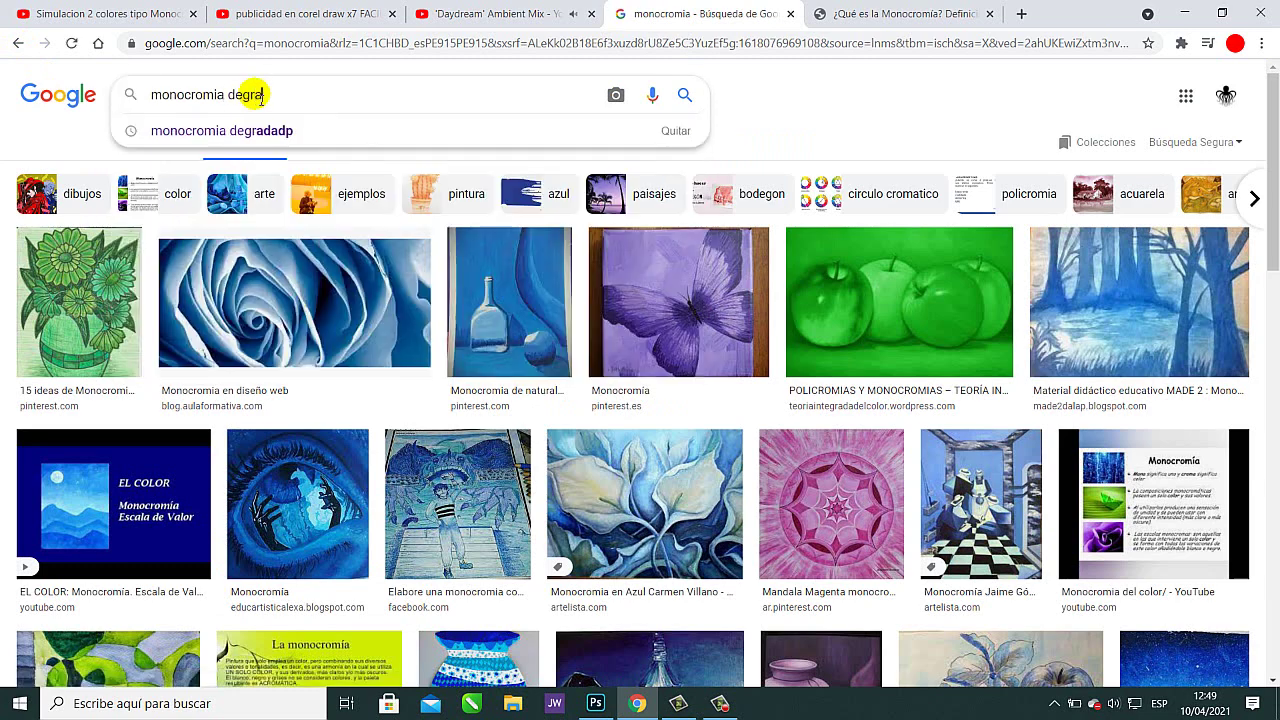
text(ado)
key(Return)
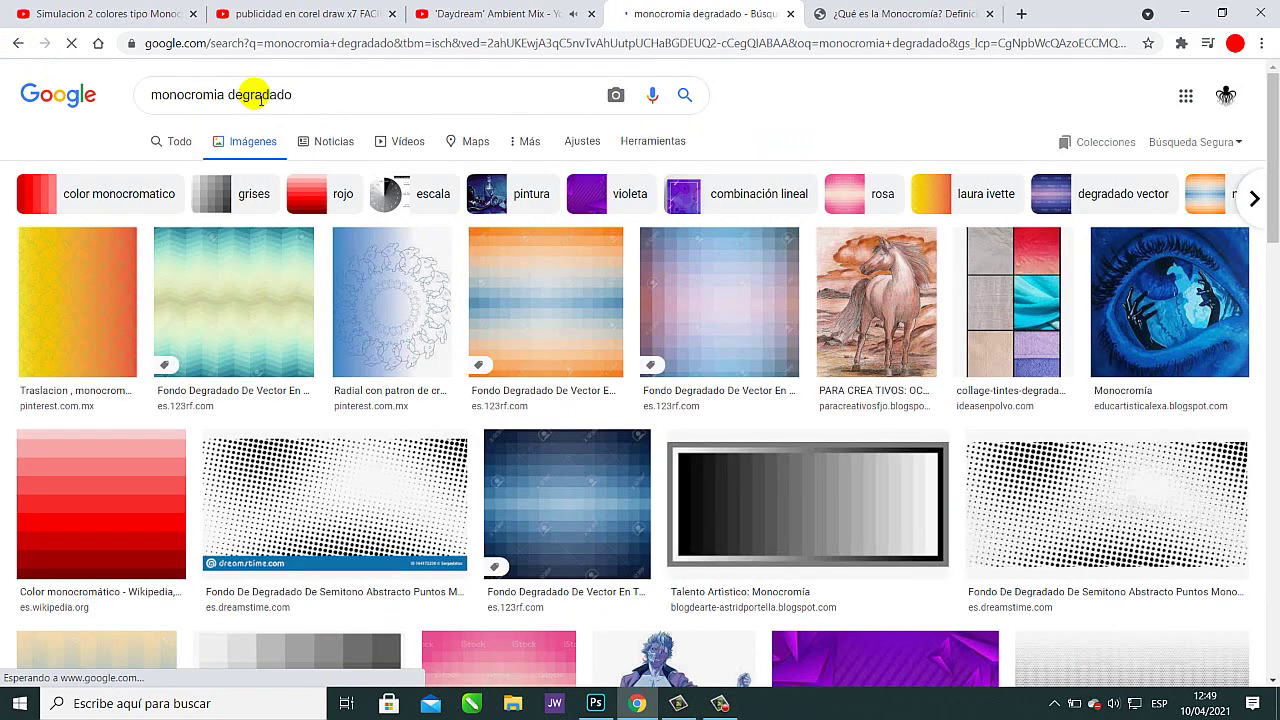
click(806, 482)
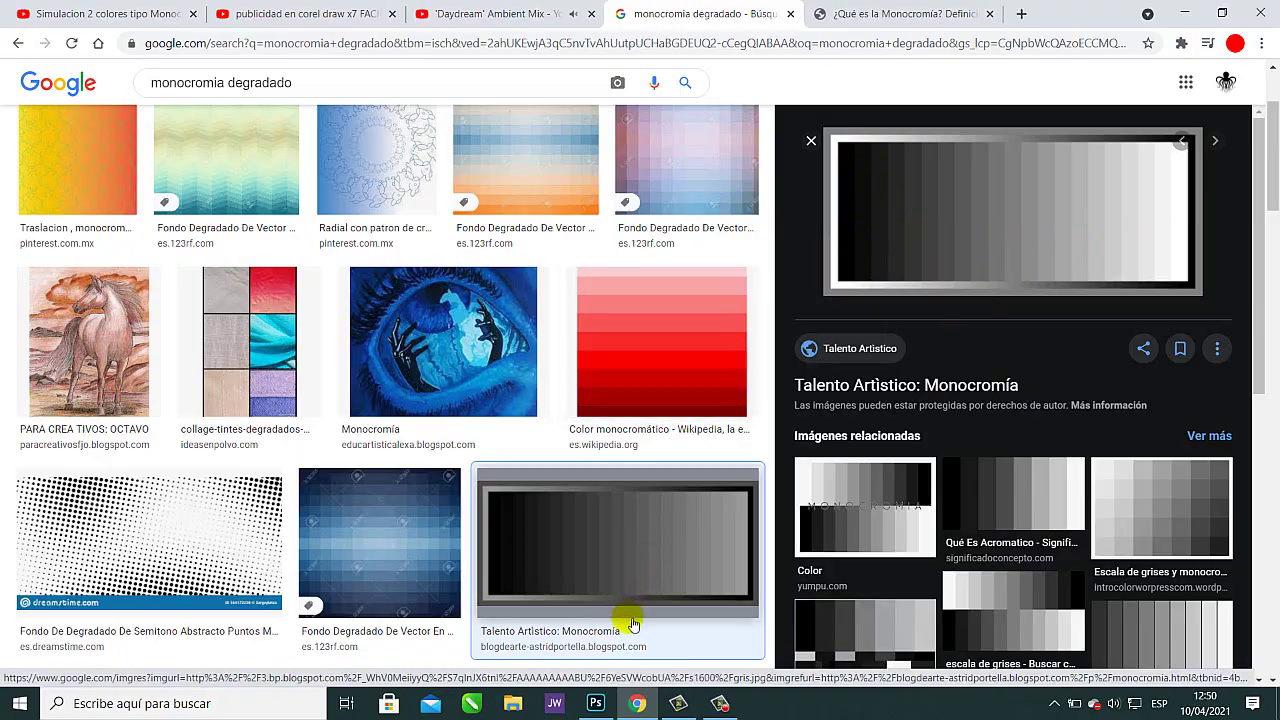
Switch to Photoshop and review the grayscale original, the black-and-white copy, the blue colorized copy and the full-colour third copy.
key(alt+Tab)
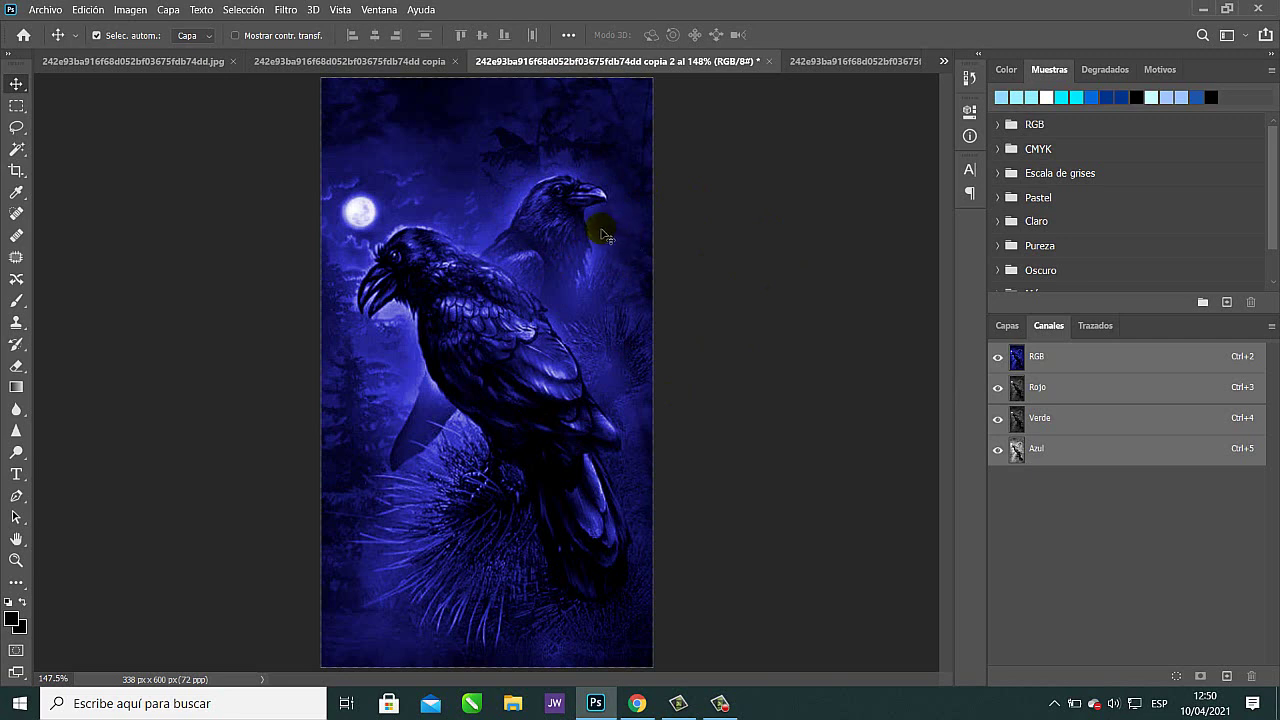
click(161, 62)
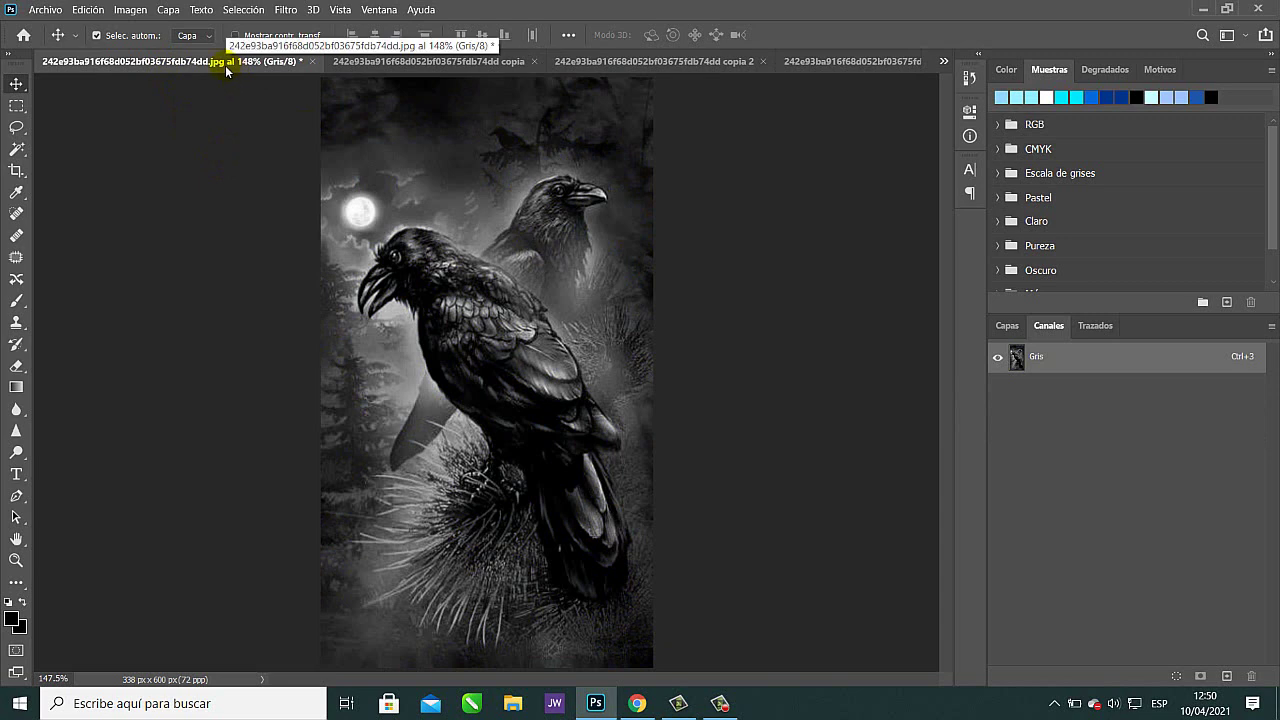
click(406, 64)
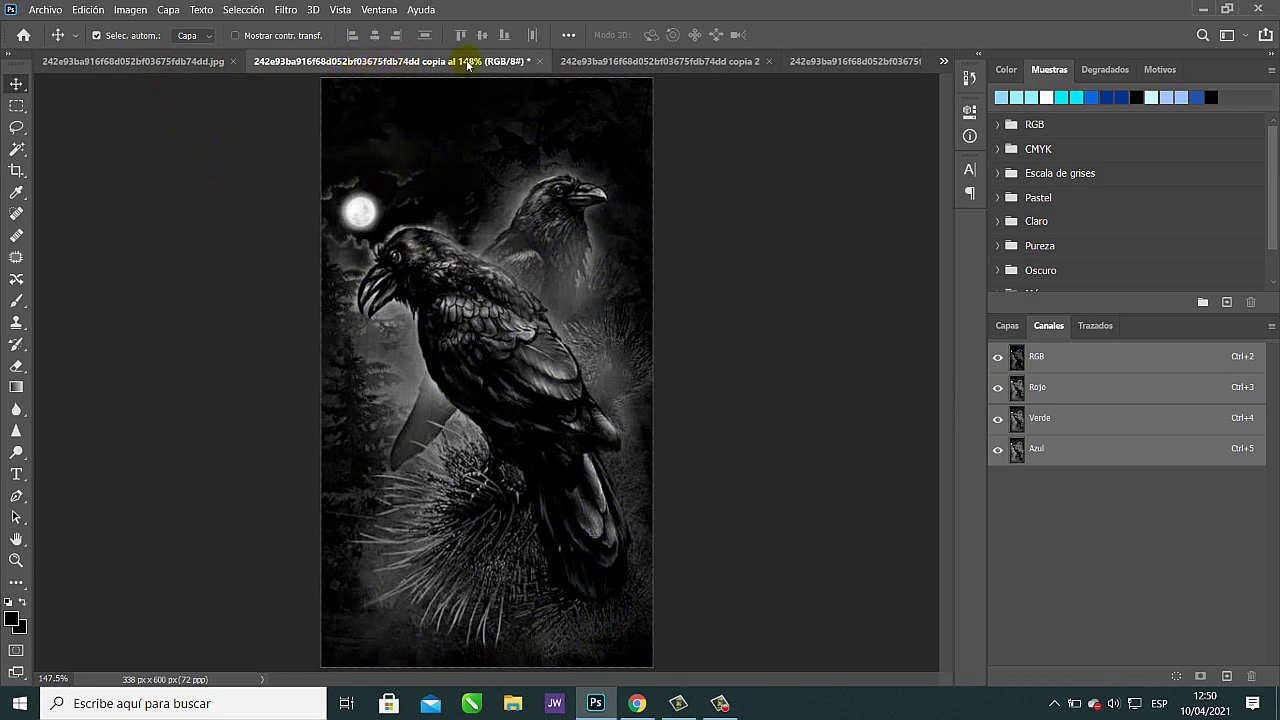
click(652, 62)
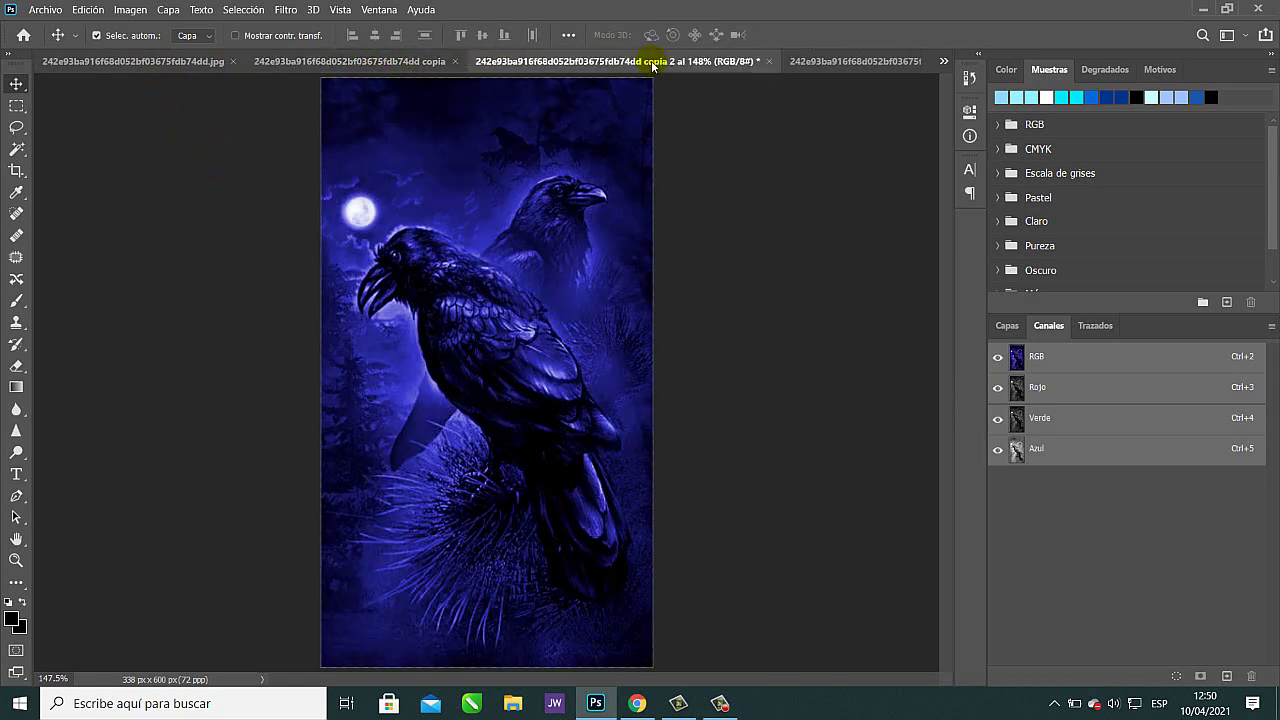
click(822, 65)
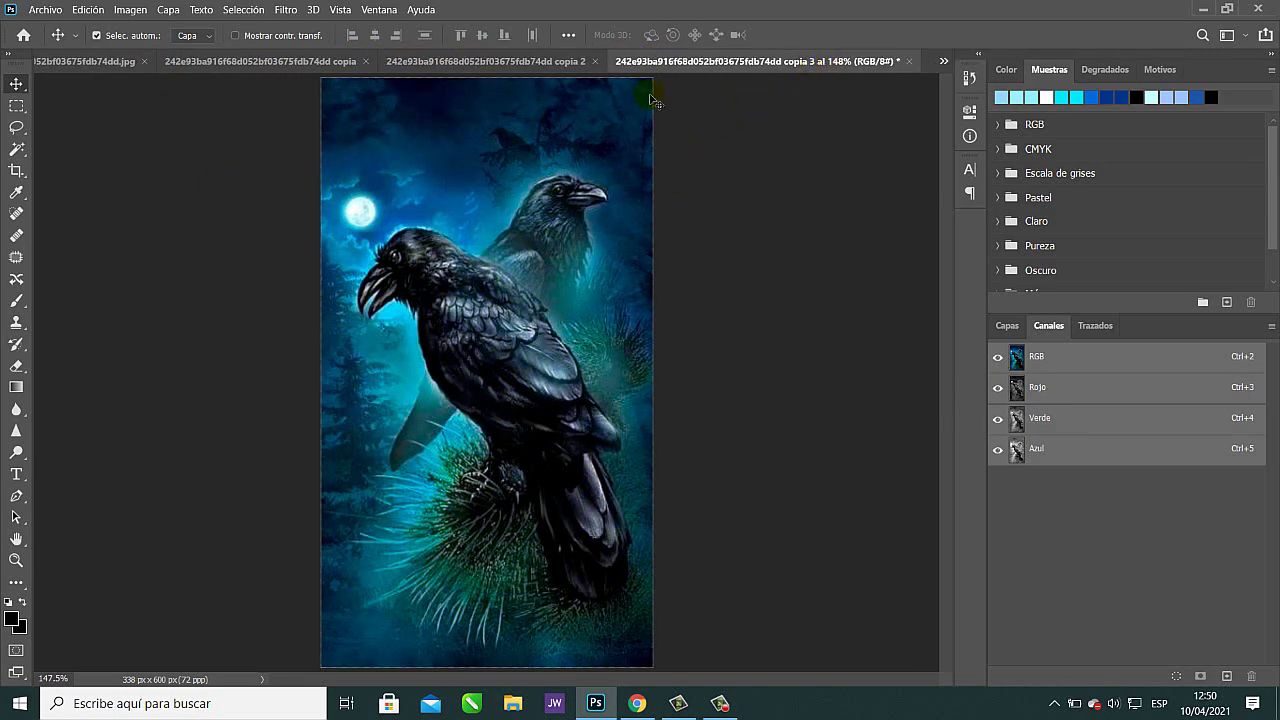
Close the grayscale original, the black-and-white copy and the blue colorized copy without saving their changes.
click(142, 64)
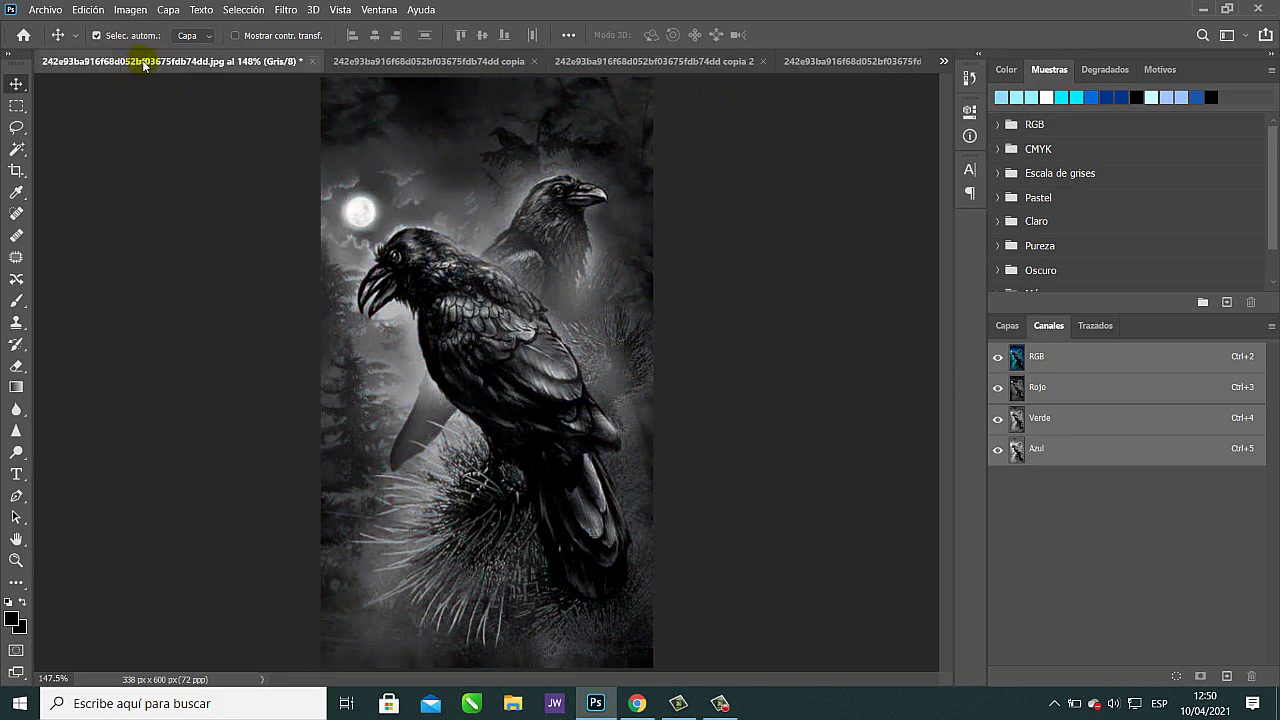
key(ctrl+w)
click(718, 277)
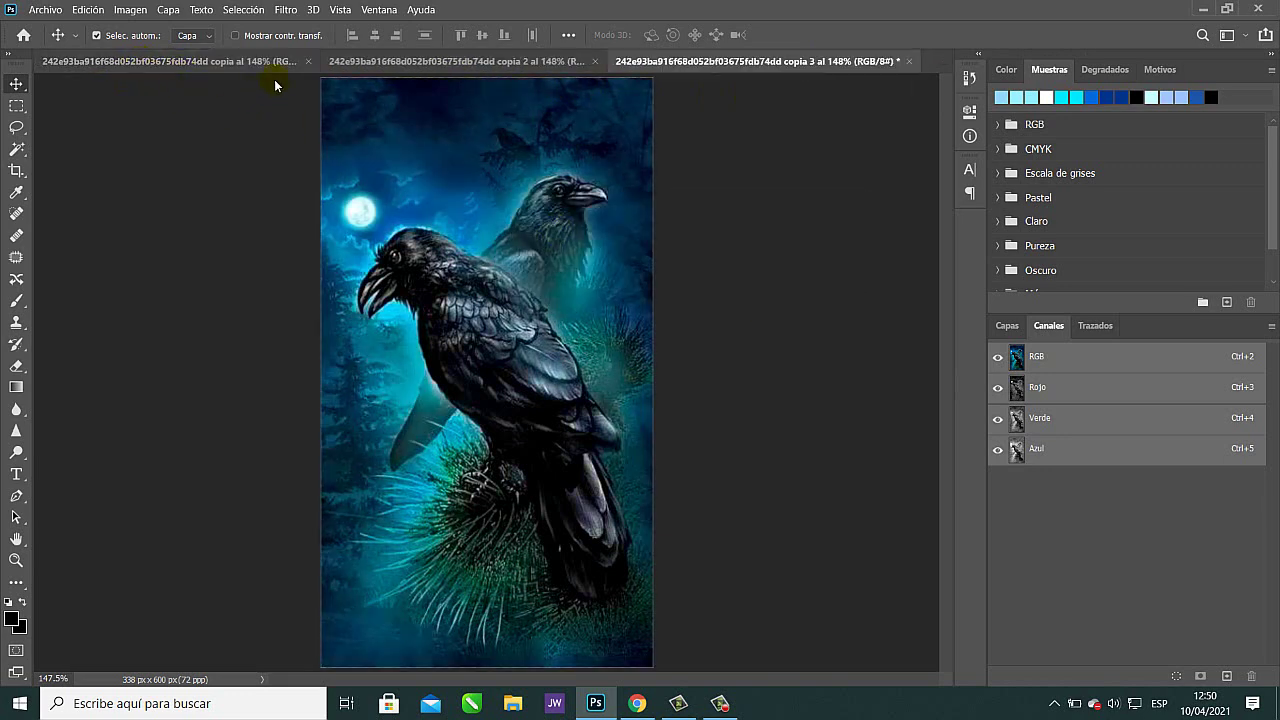
key(ctrl+w)
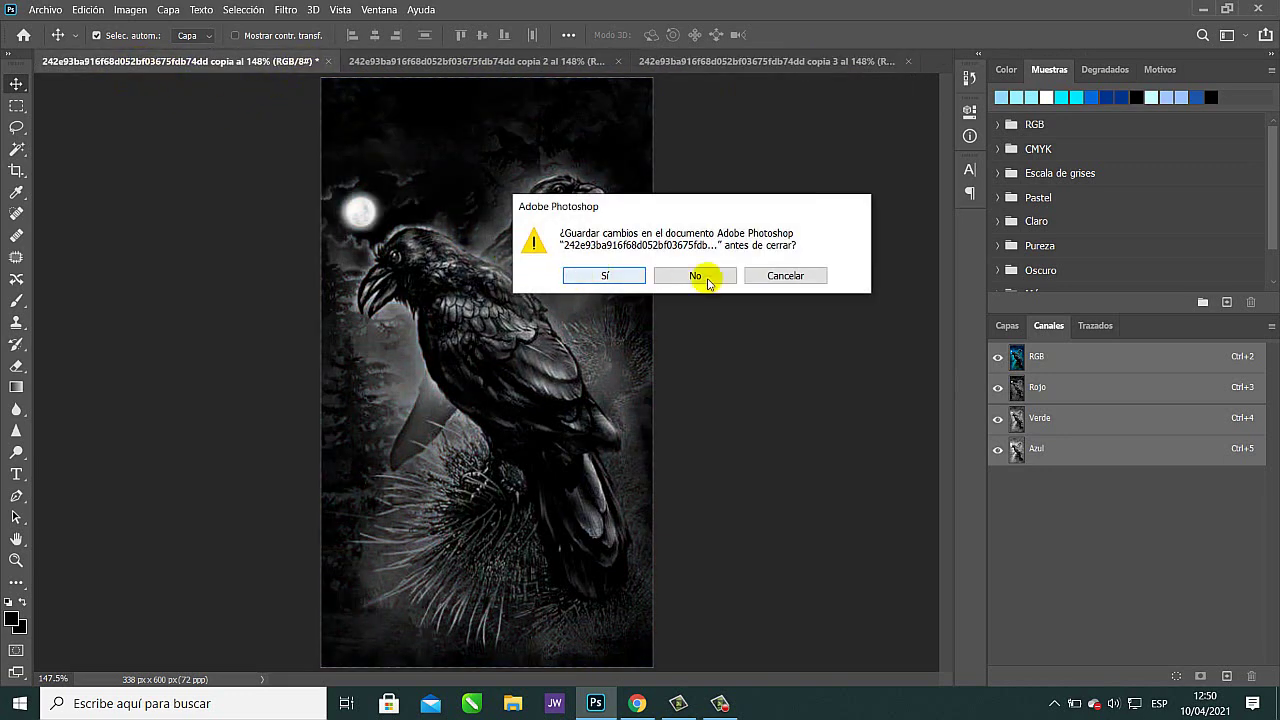
click(771, 276)
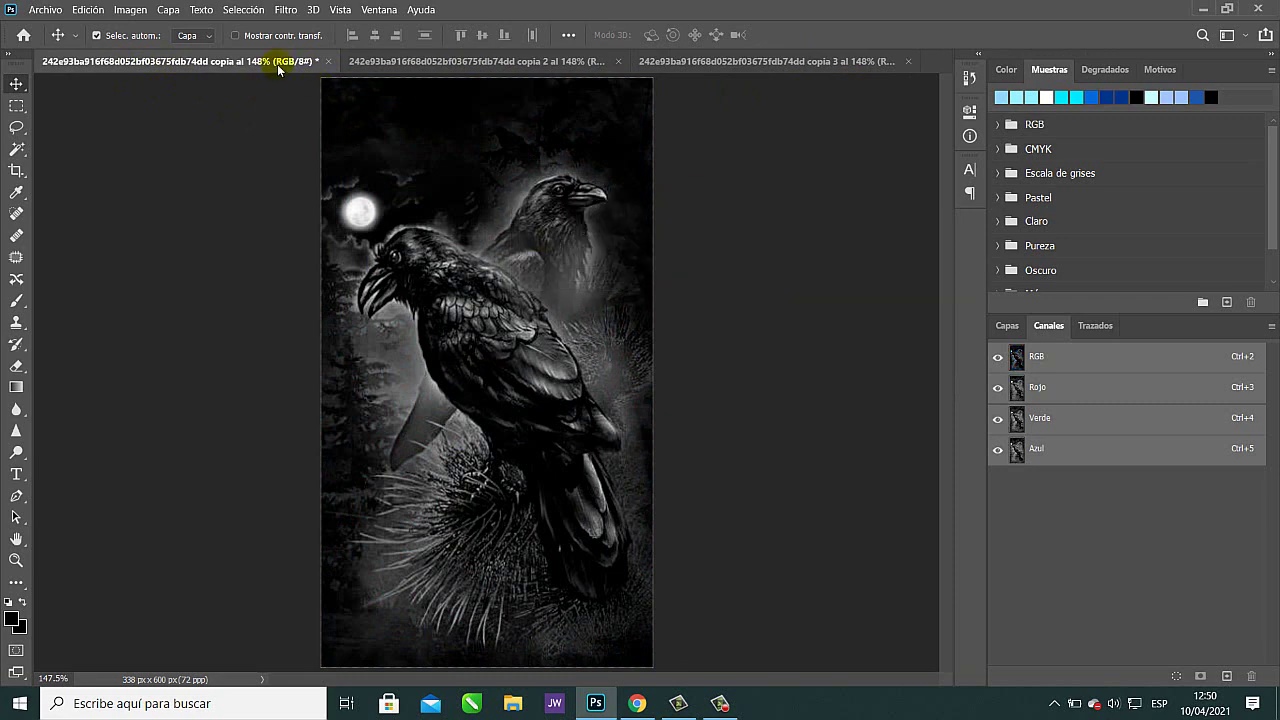
click(327, 61)
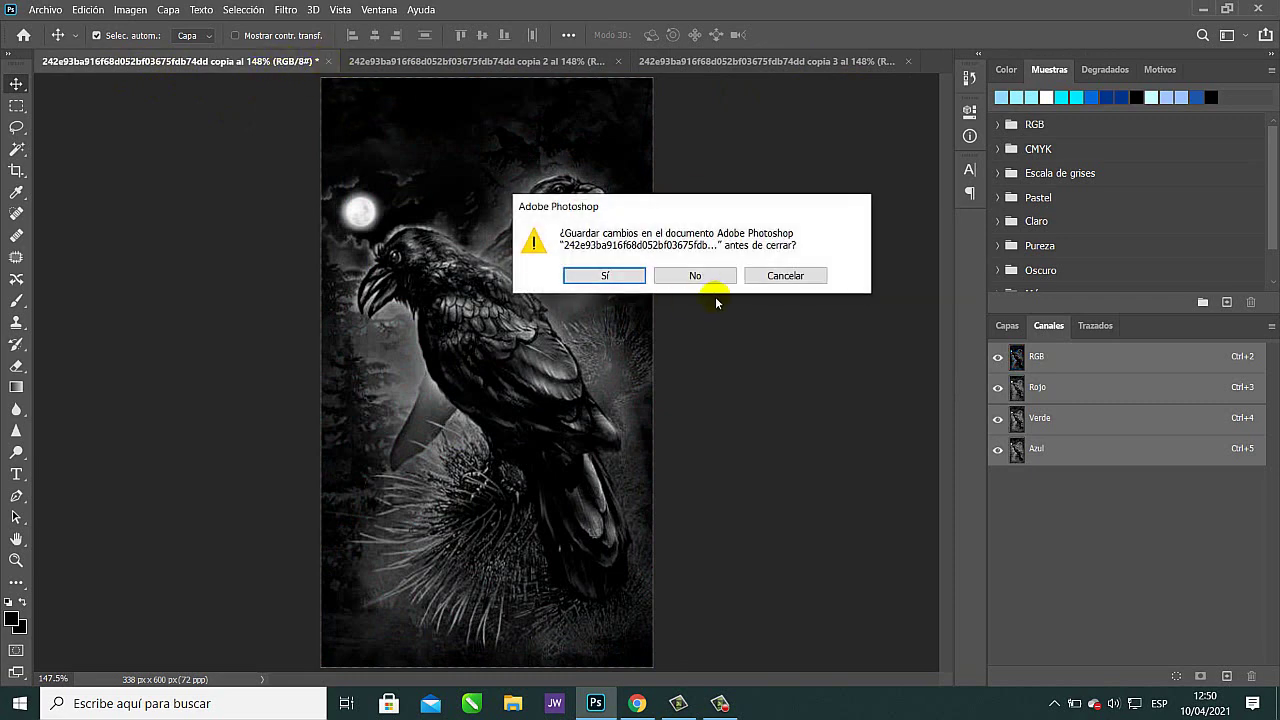
click(603, 276)
click(242, 61)
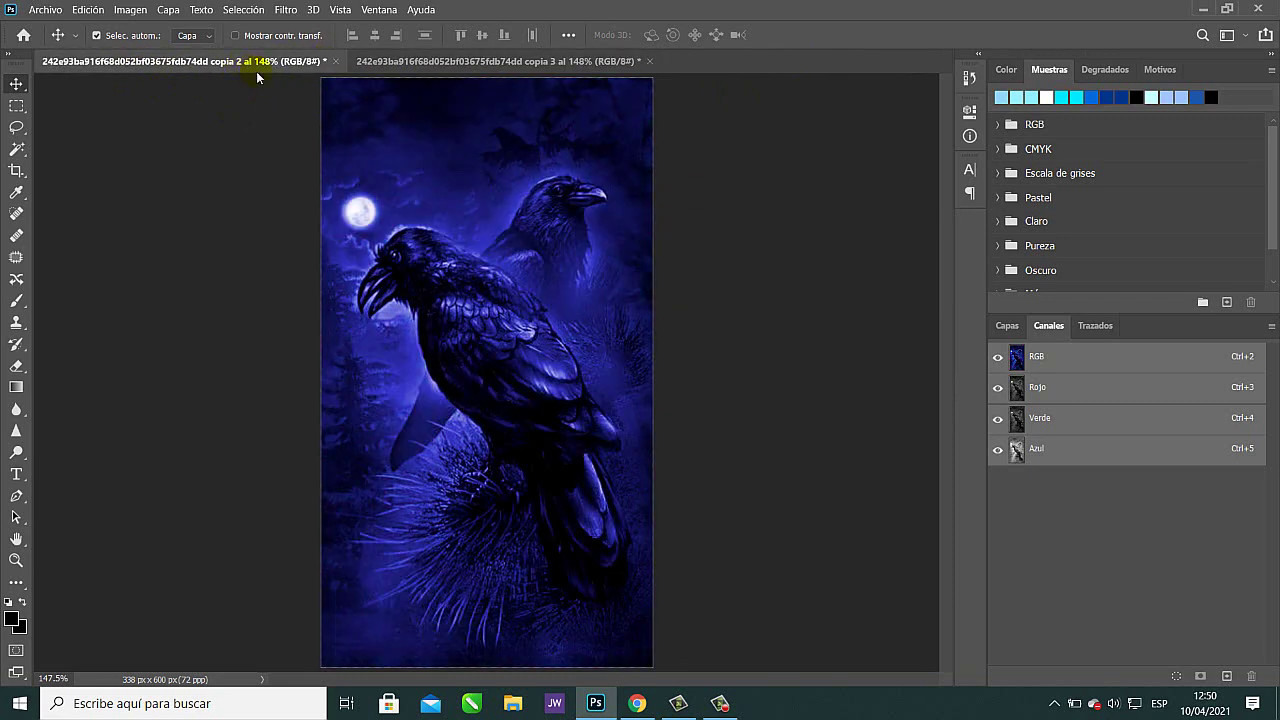
click(337, 61)
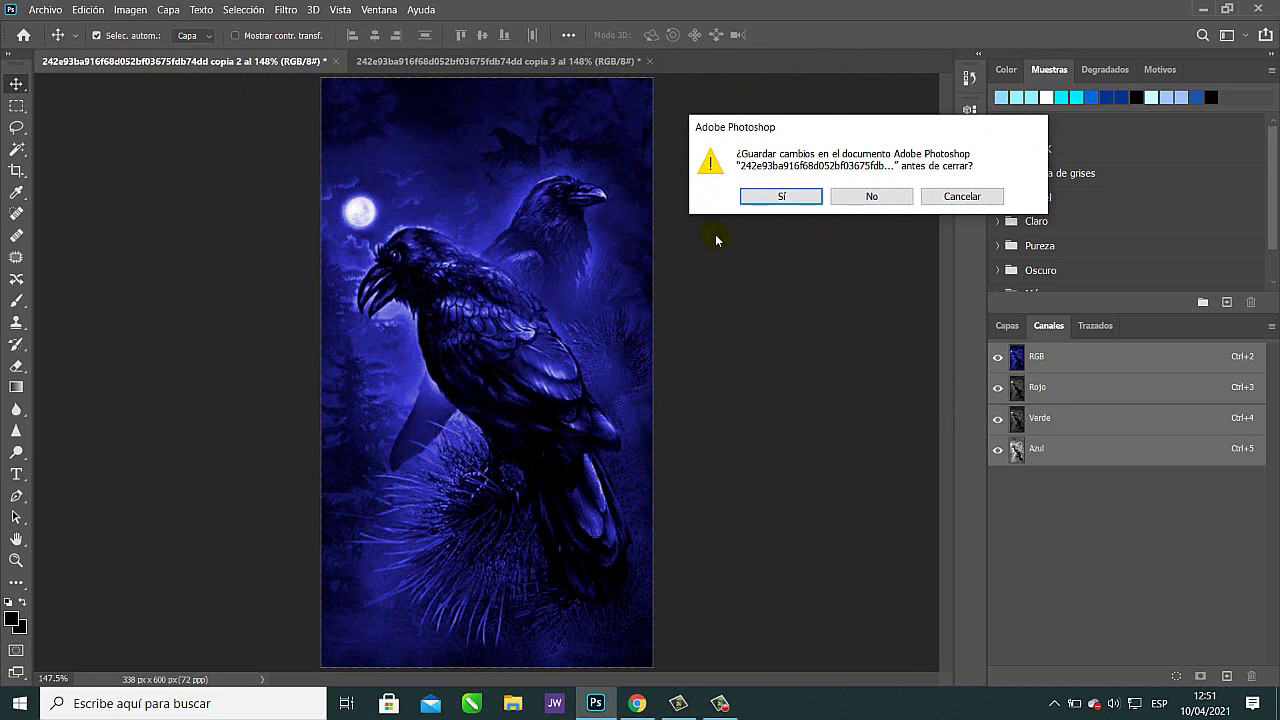
click(885, 199)
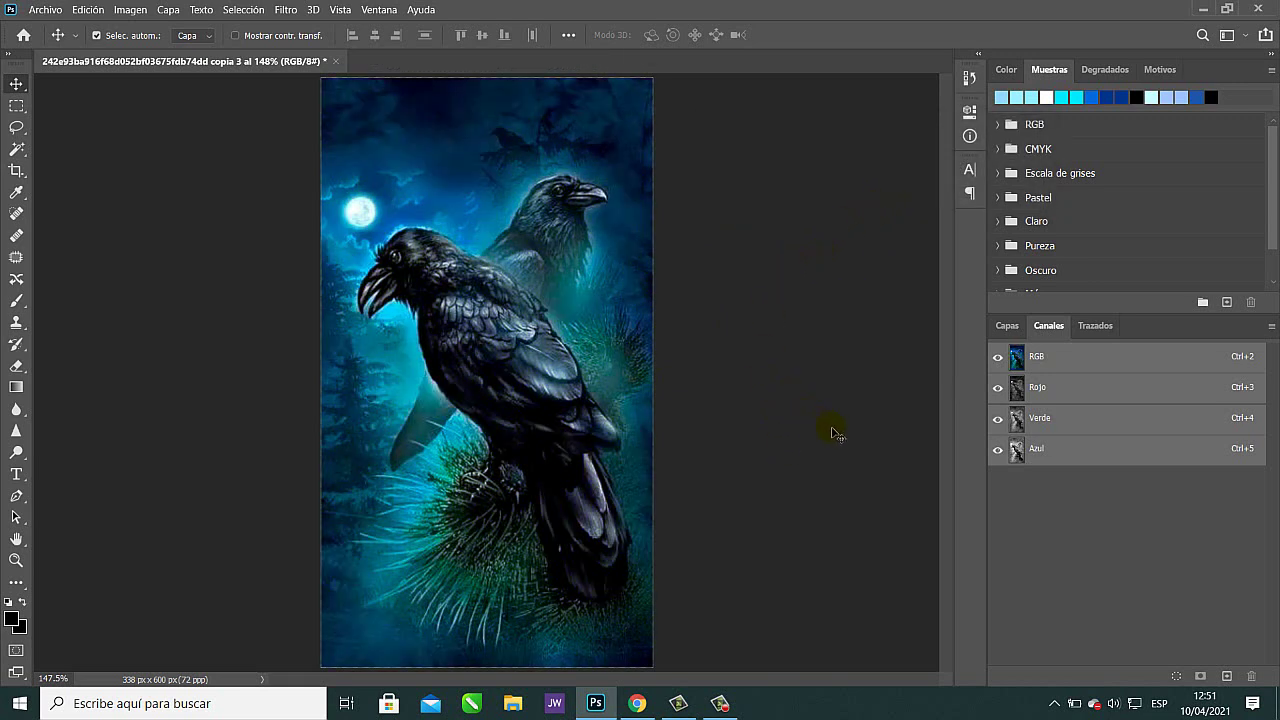
key(alt+i)
click(1060, 455)
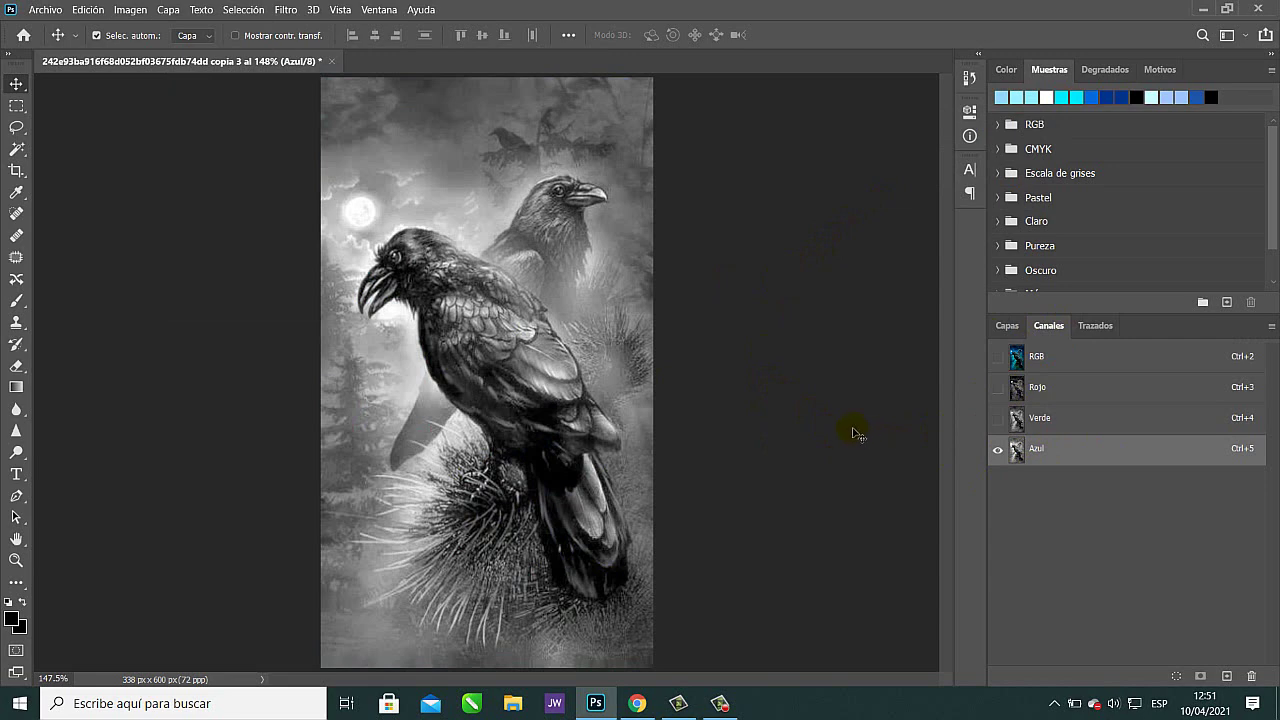
key(ctrl+alt+i)
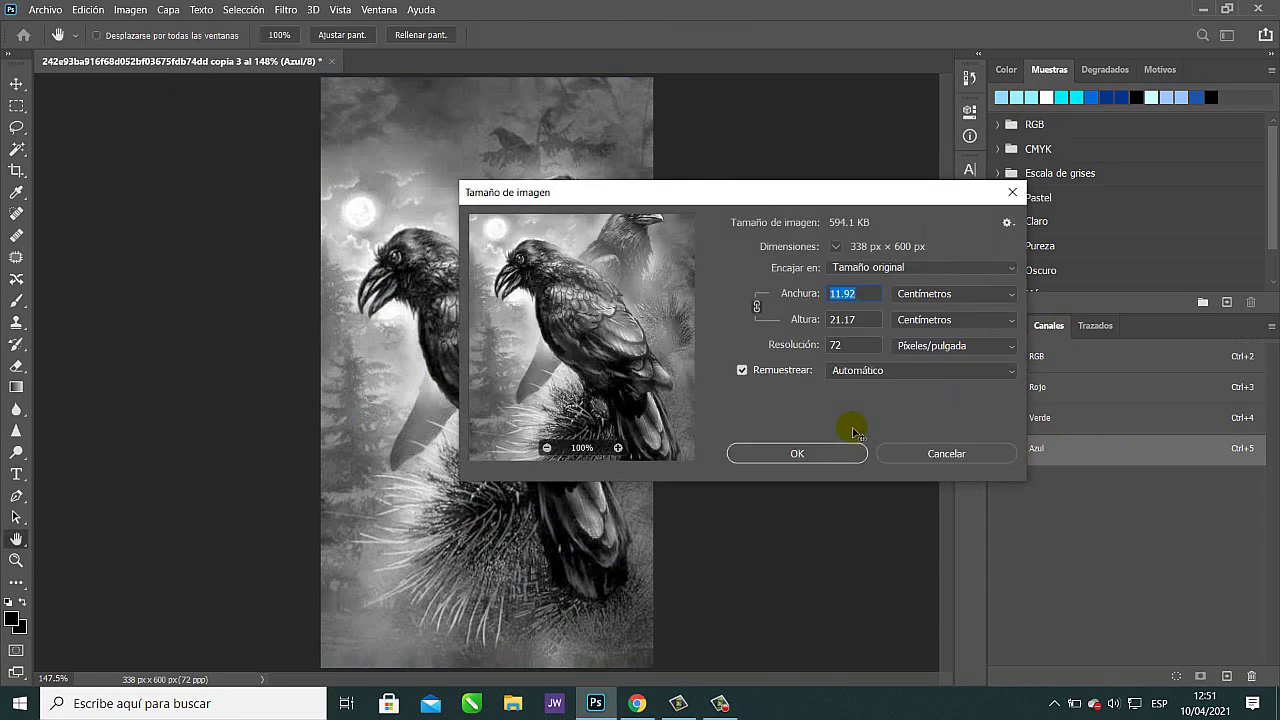
click(927, 452)
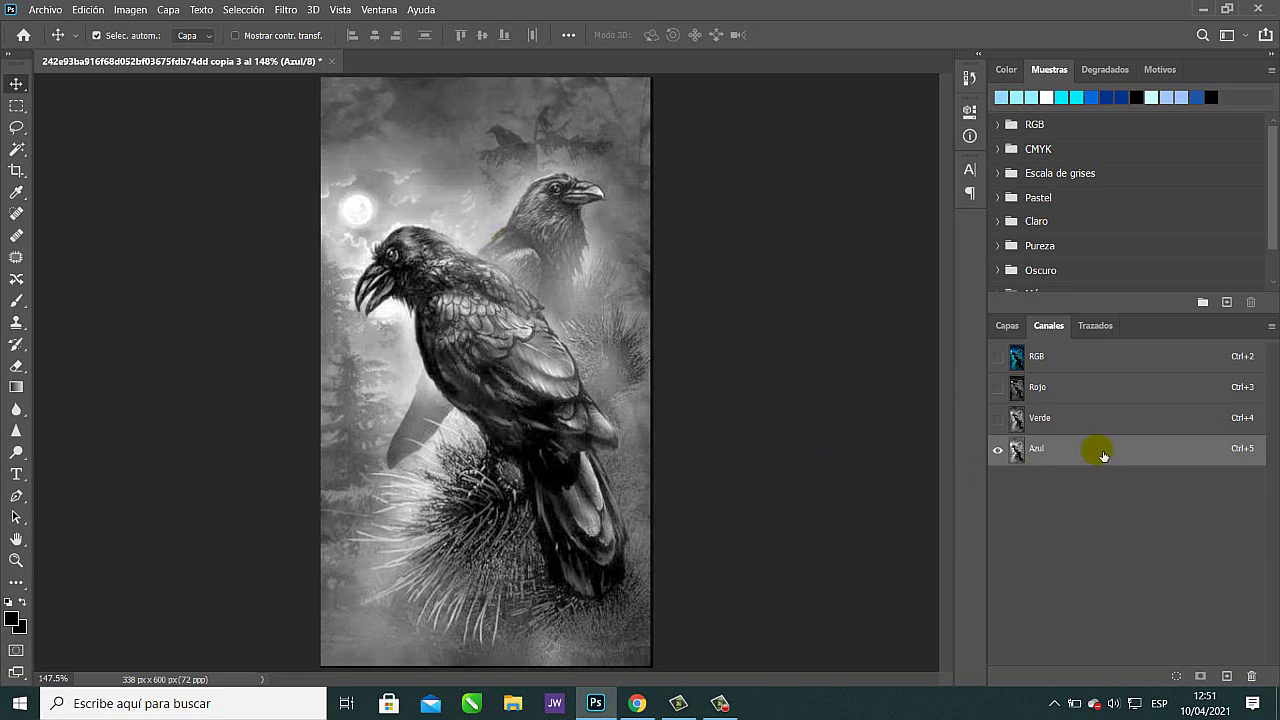
click(1050, 356)
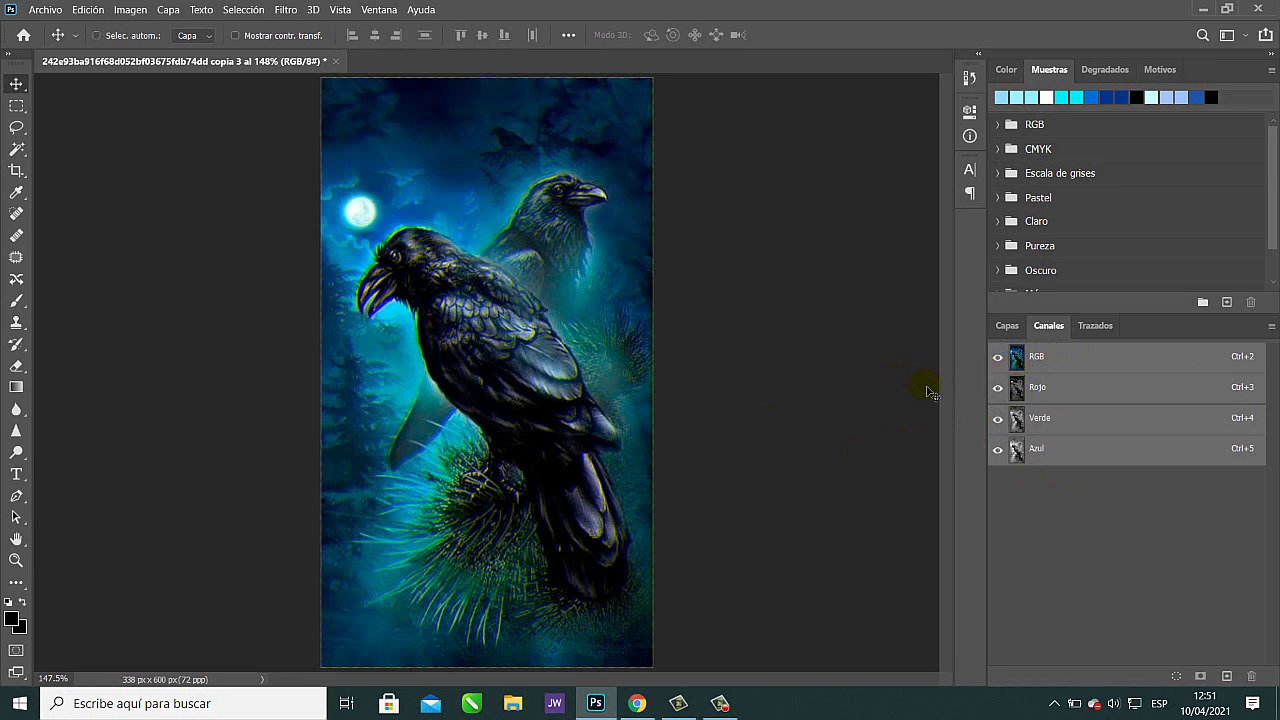
drag(936, 392, 880, 410)
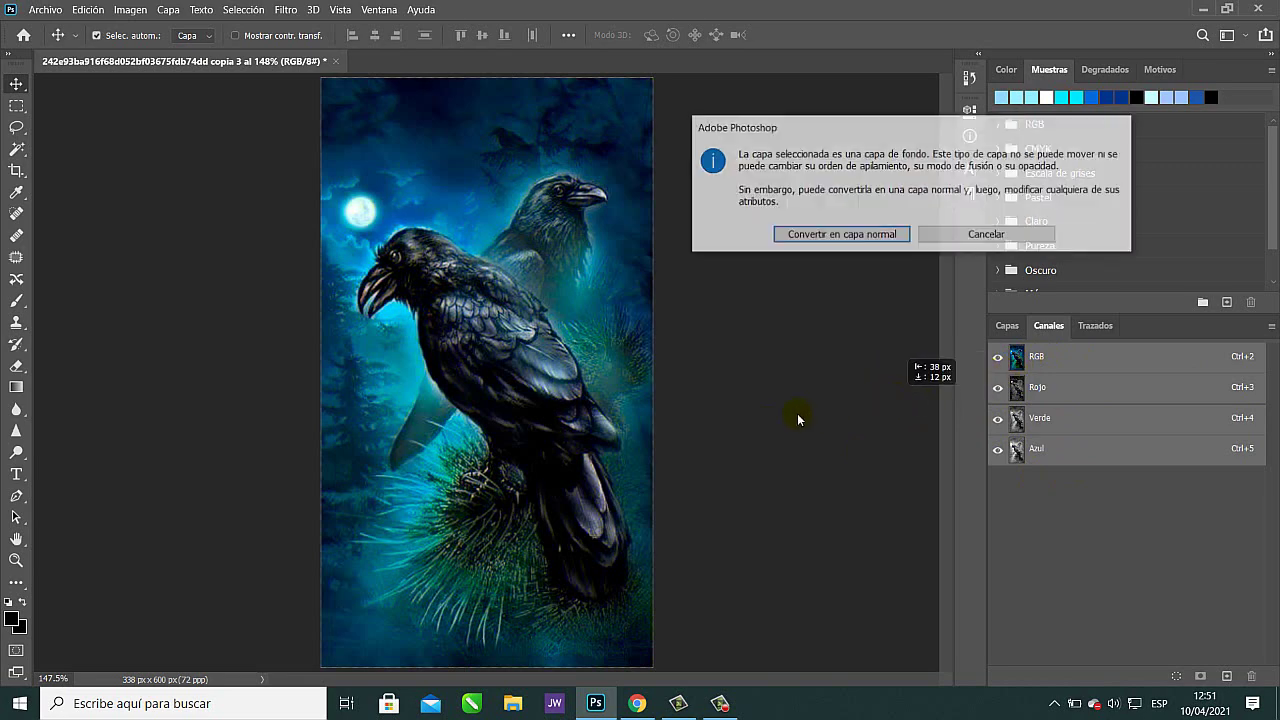
click(1015, 237)
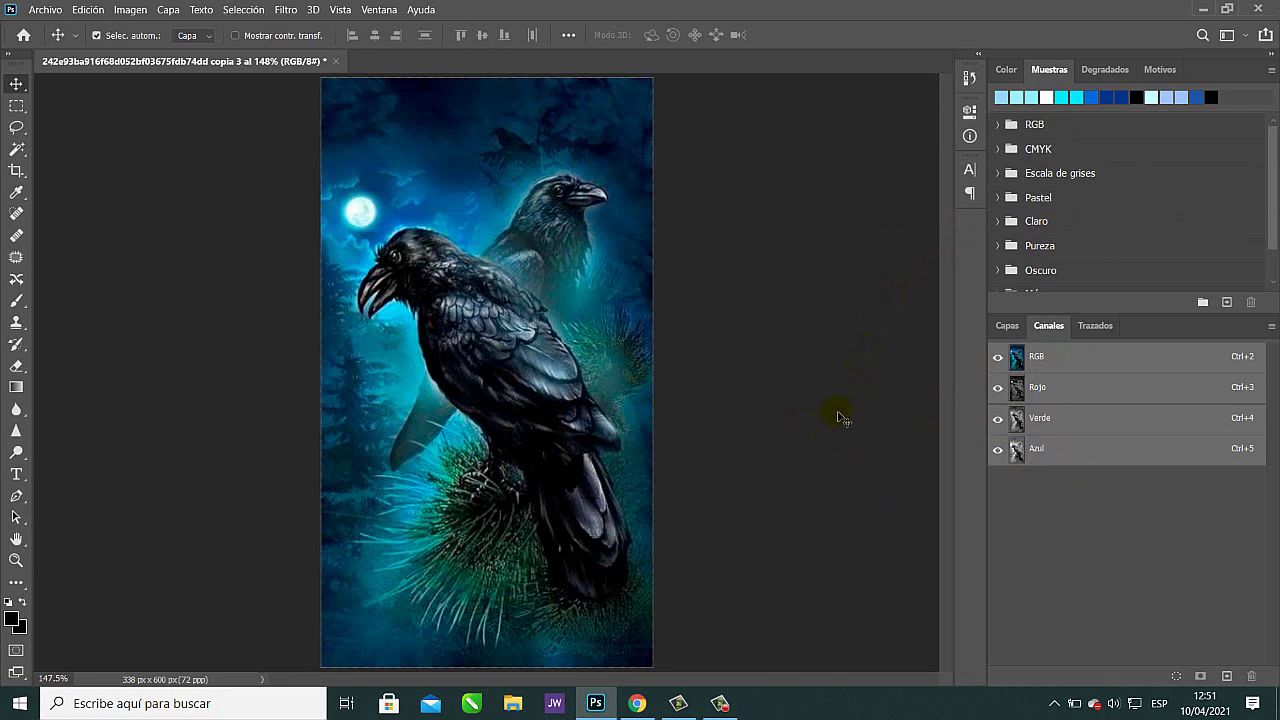
Resize the third raven copy to 29 cm wide at 300 pixels per inch, checking the eye and beak in the preview.
key(ctrl+alt+i)
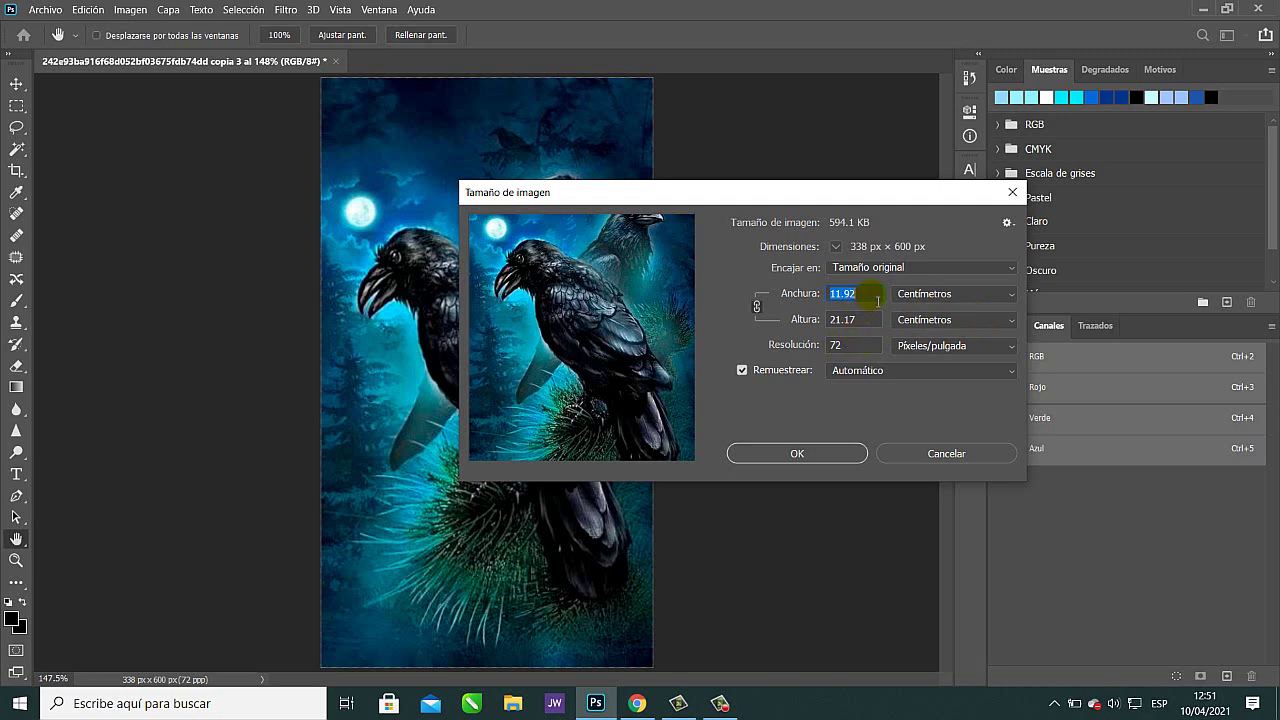
text(29)
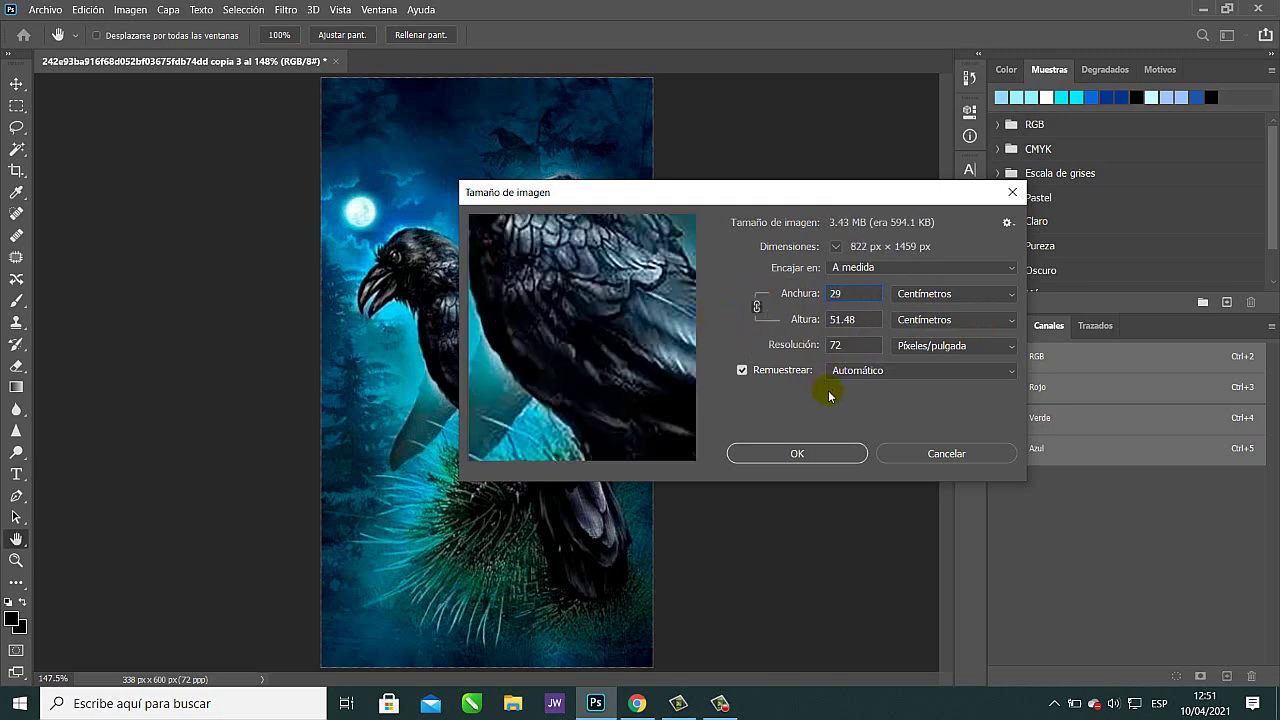
click(772, 345)
text(300)
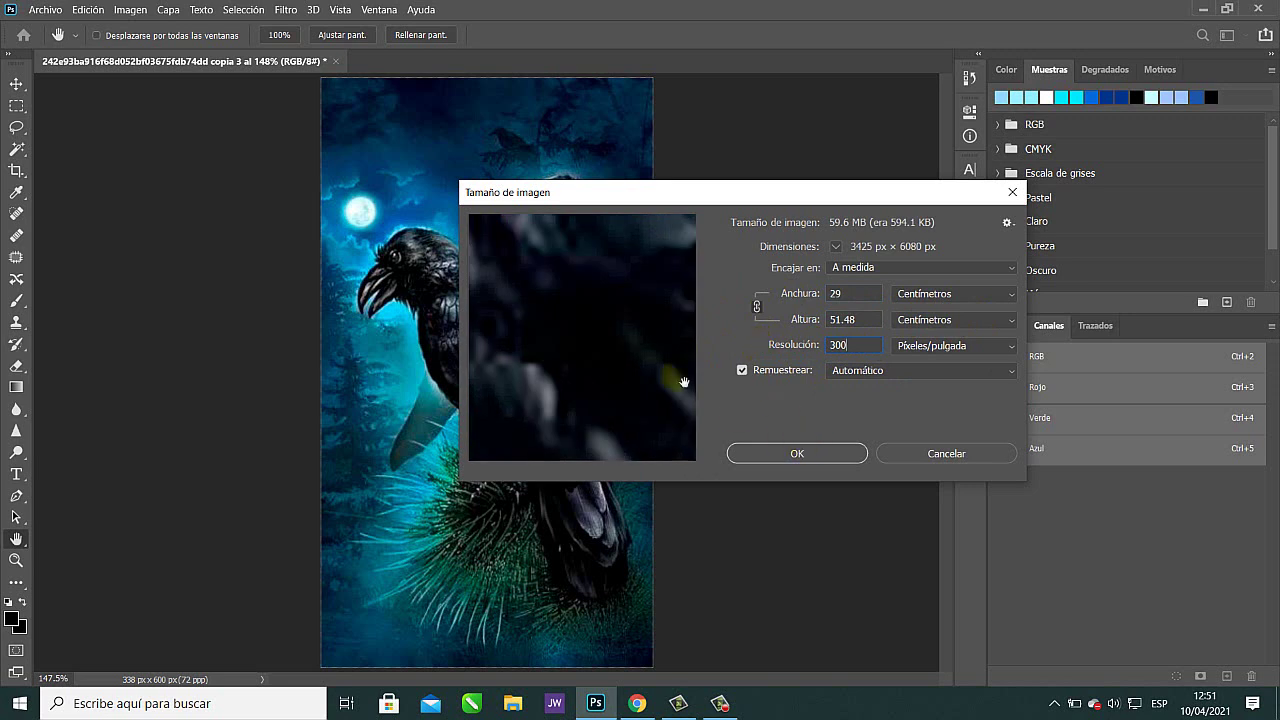
mouse_move(632, 343)
mouse_down()
mouse_move(592, 328)
mouse_move(628, 338)
mouse_up()
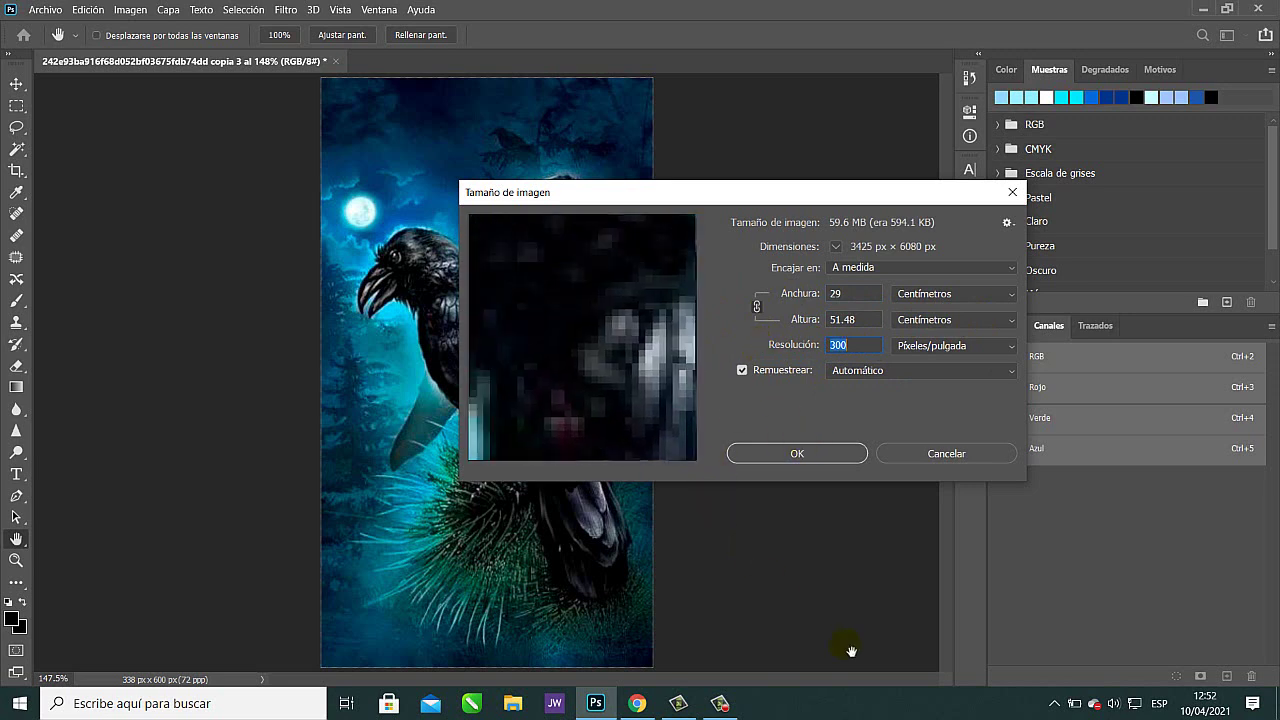
drag(563, 286, 601, 413)
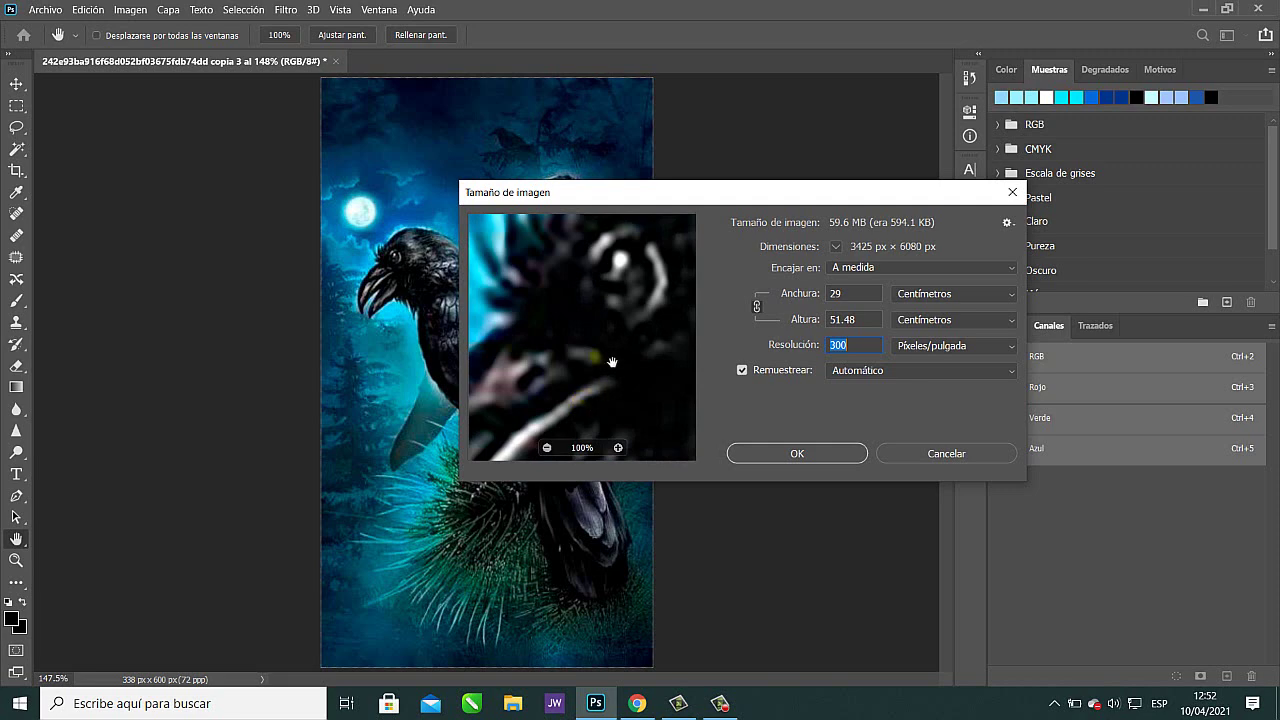
click(806, 455)
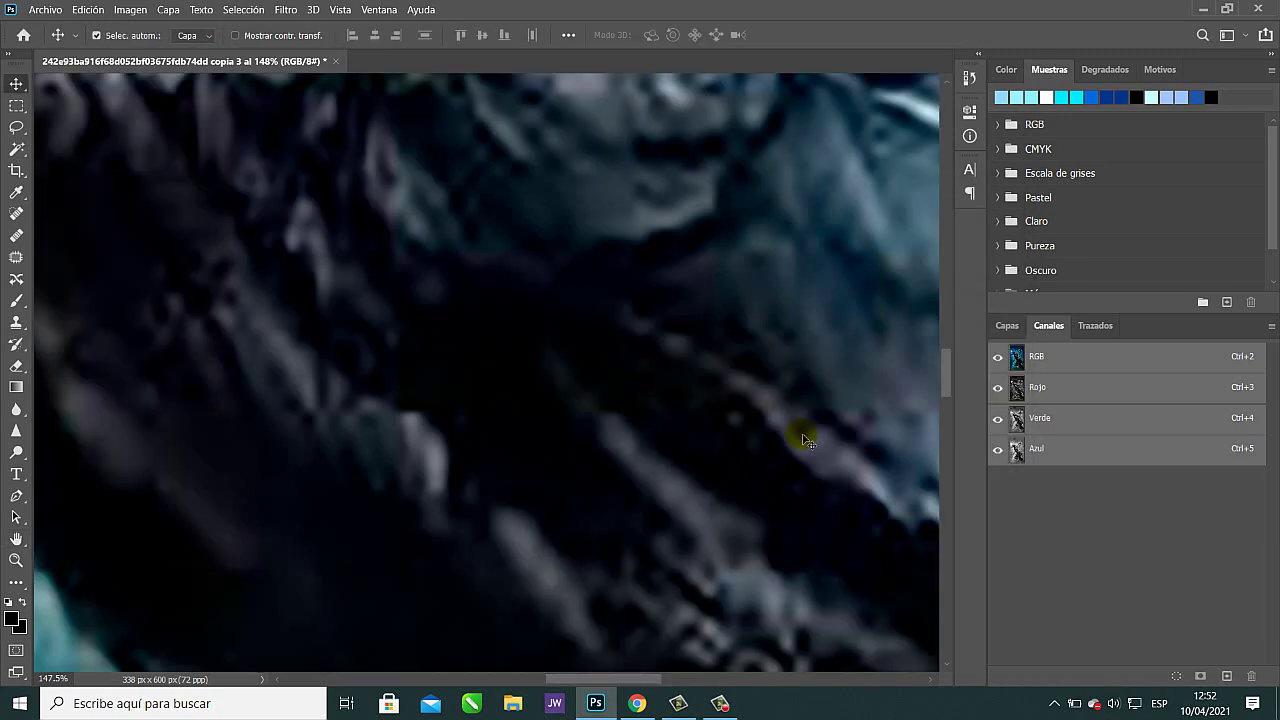
Sharpen the whole raven image with Unsharp Mask at 87% amount, 4.8 px radius and threshold 0, checking the eye in the preview.
key(z)
right_click(594, 313)
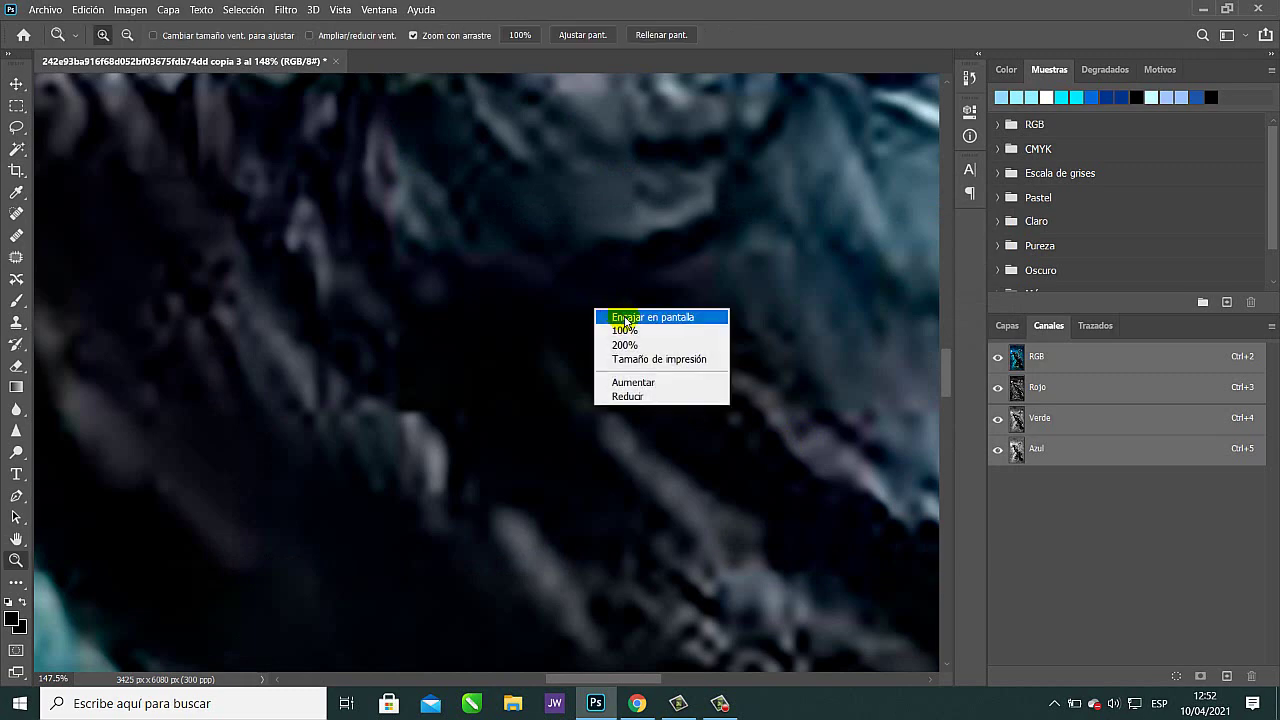
click(622, 318)
click(16, 85)
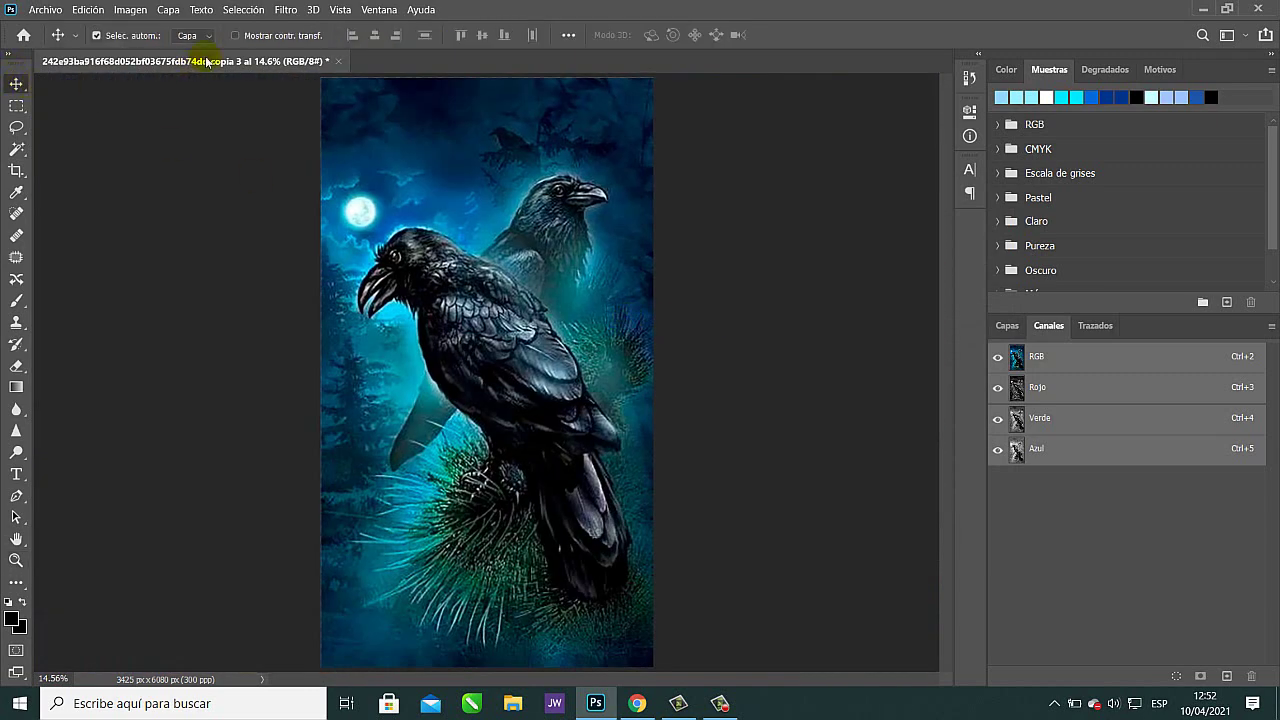
click(245, 9)
click(287, 10)
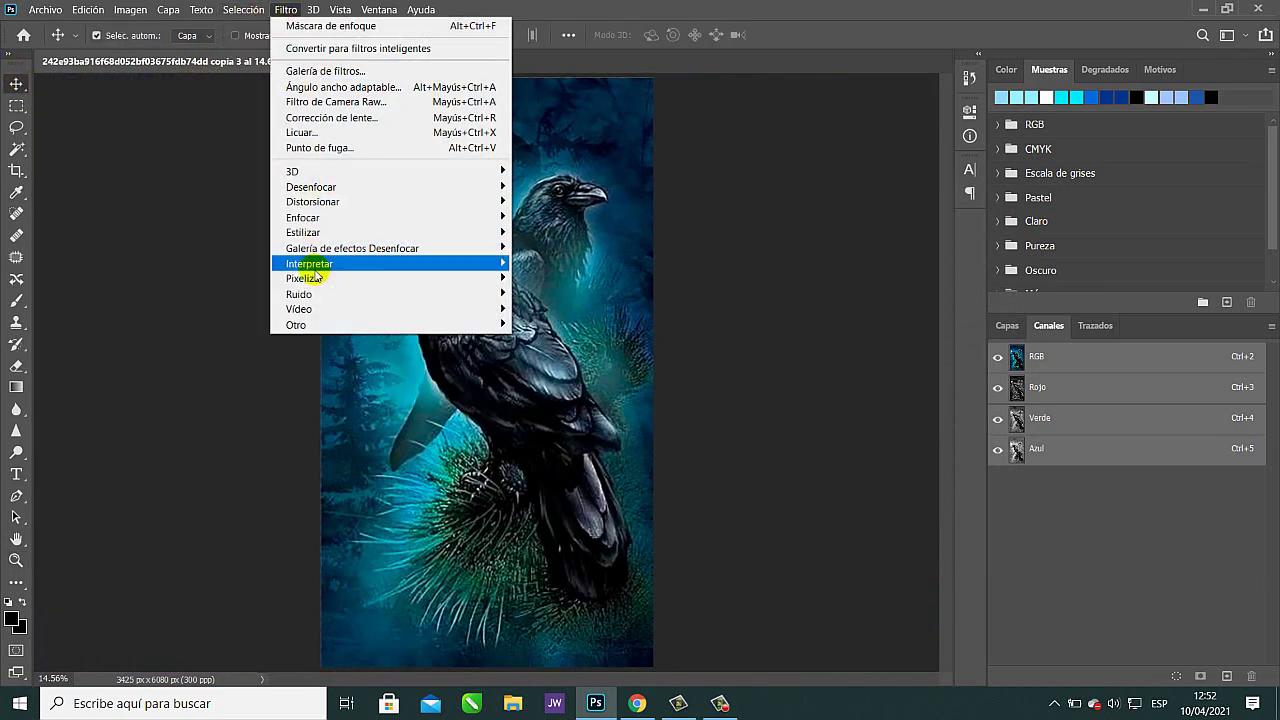
mouse_move(362, 218)
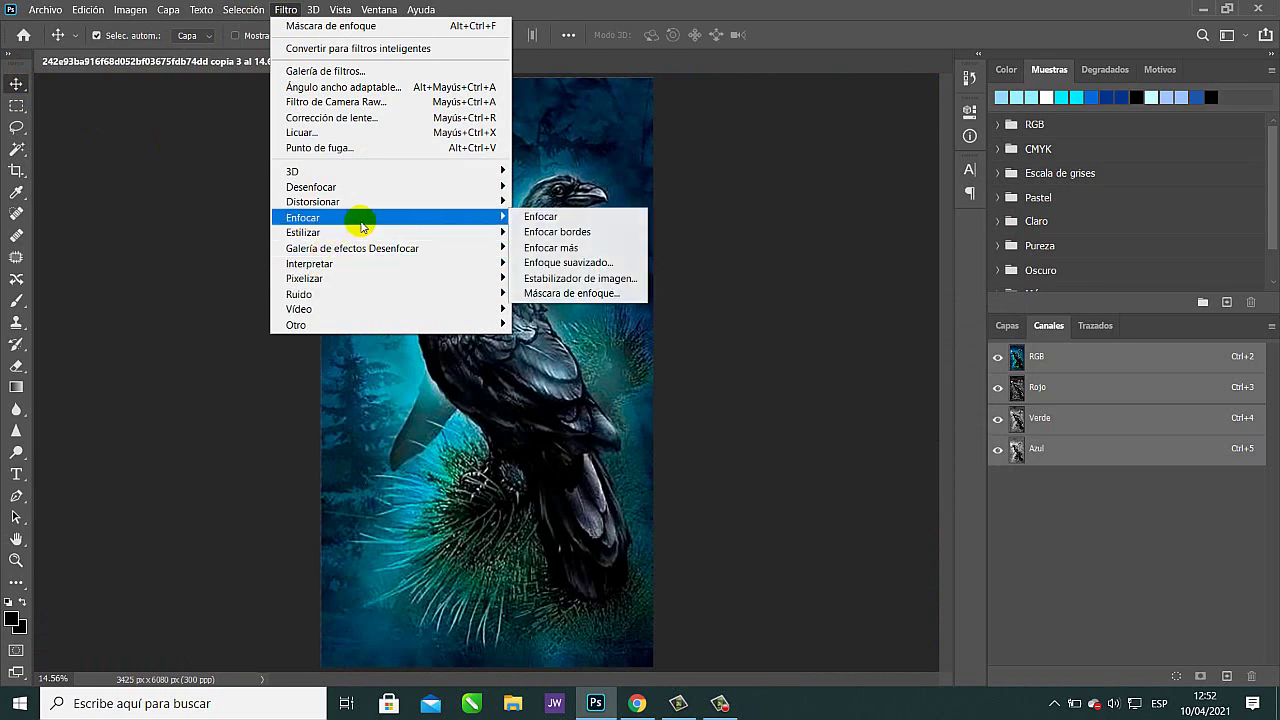
click(575, 293)
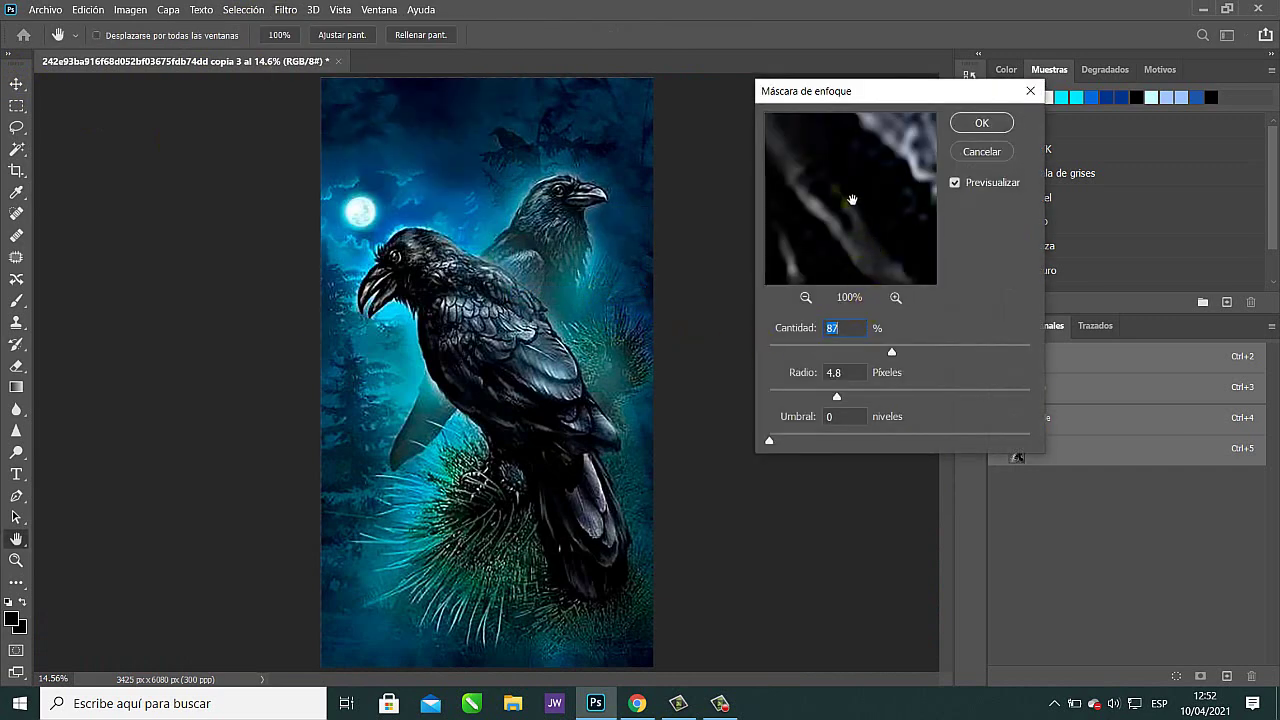
drag(852, 200, 914, 343)
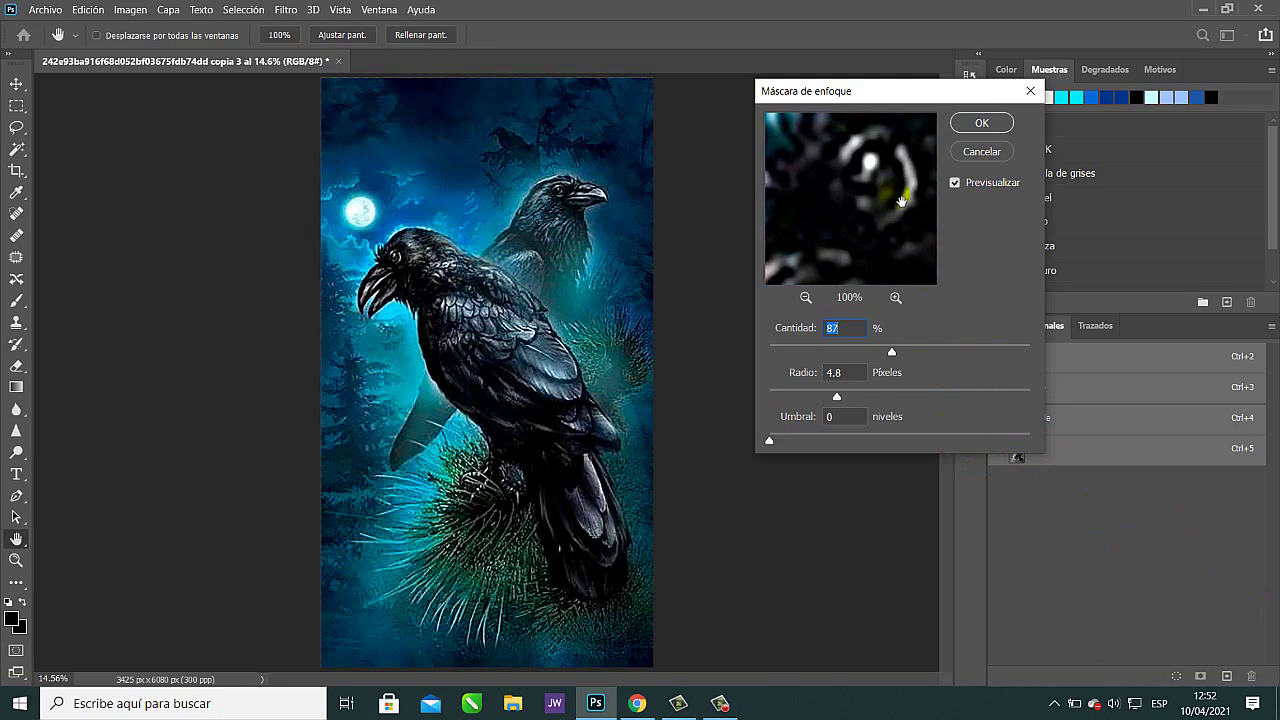
click(849, 335)
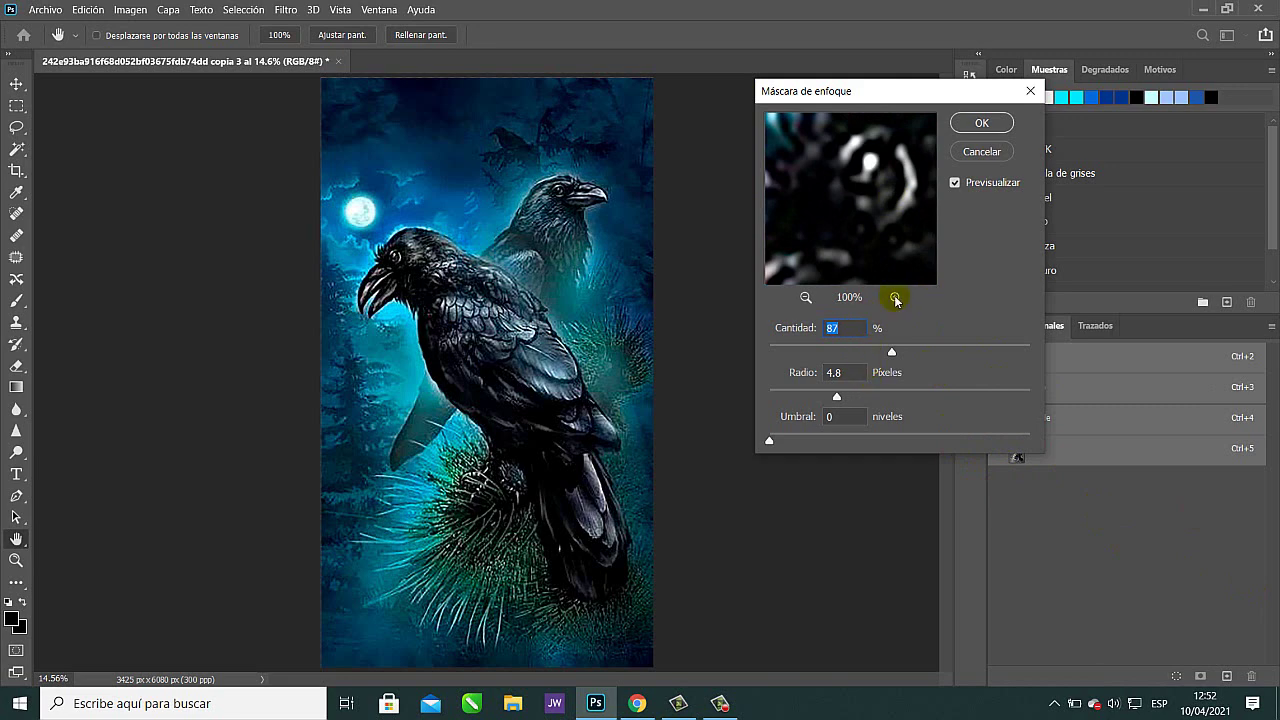
click(979, 125)
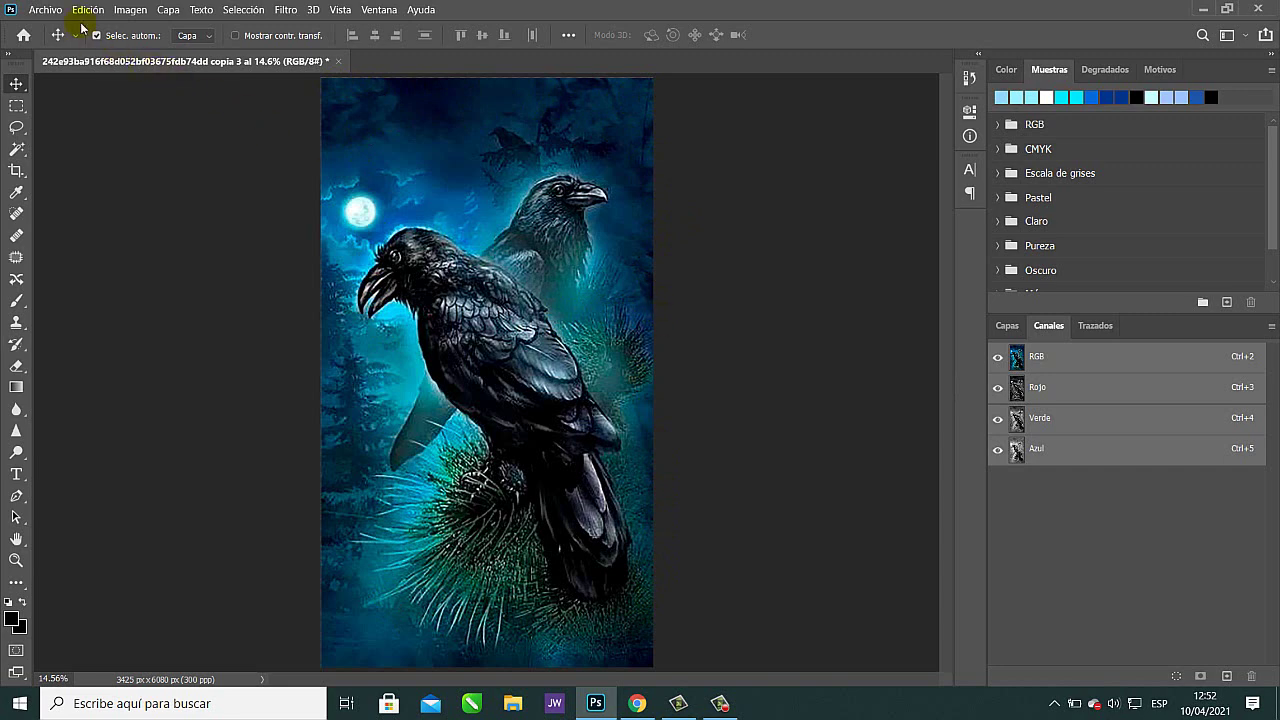
Search the IMAGENES folder for distressed frames and place "marco desgastado 78" as an embedded element over the ravens.
click(45, 10)
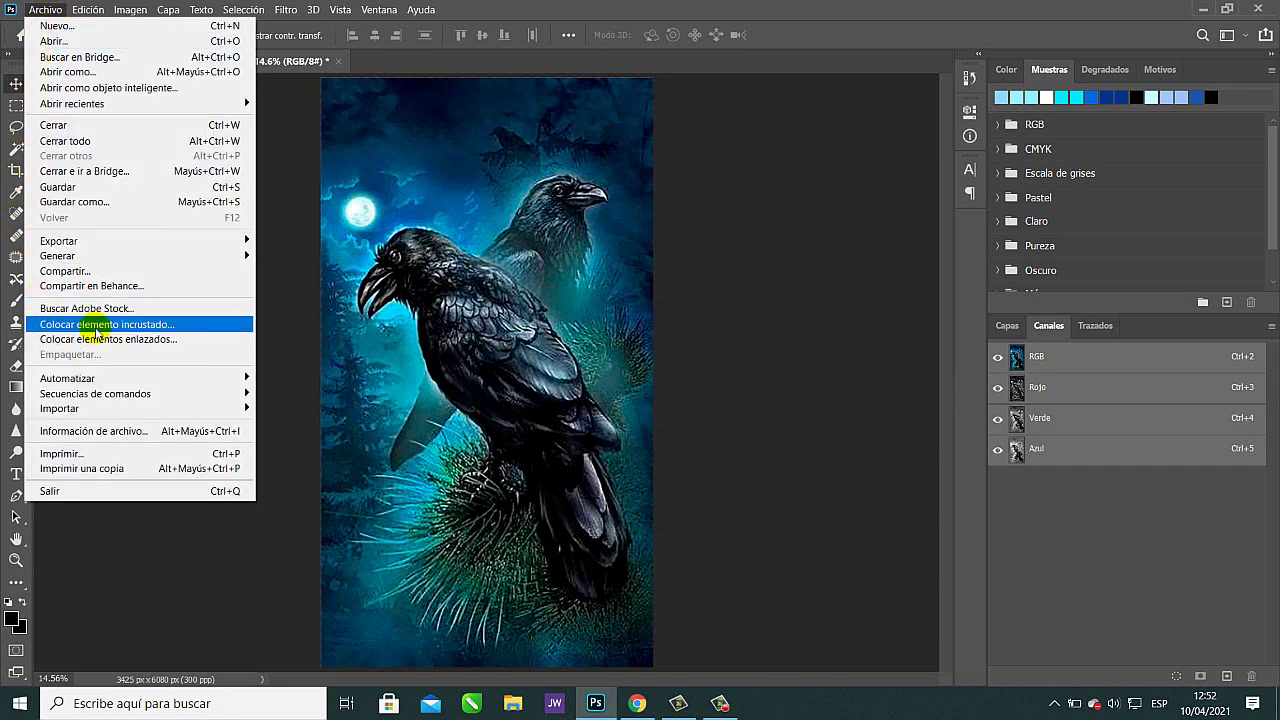
click(110, 326)
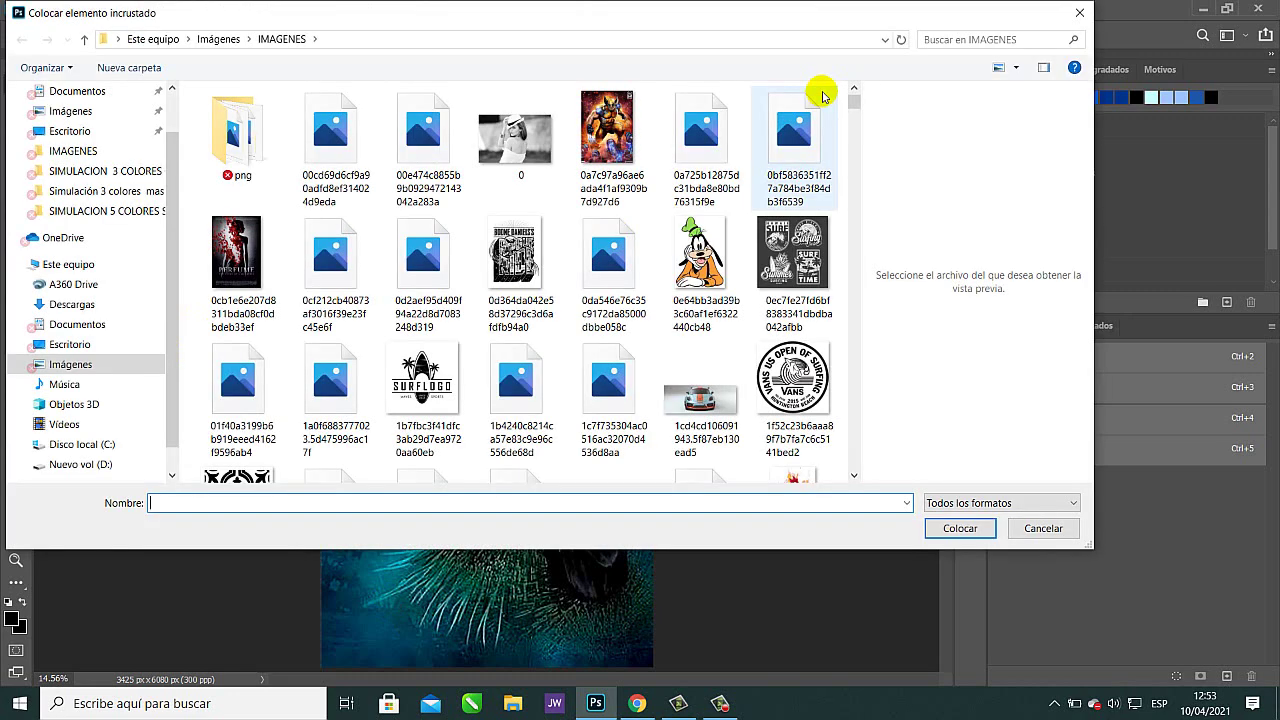
click(935, 40)
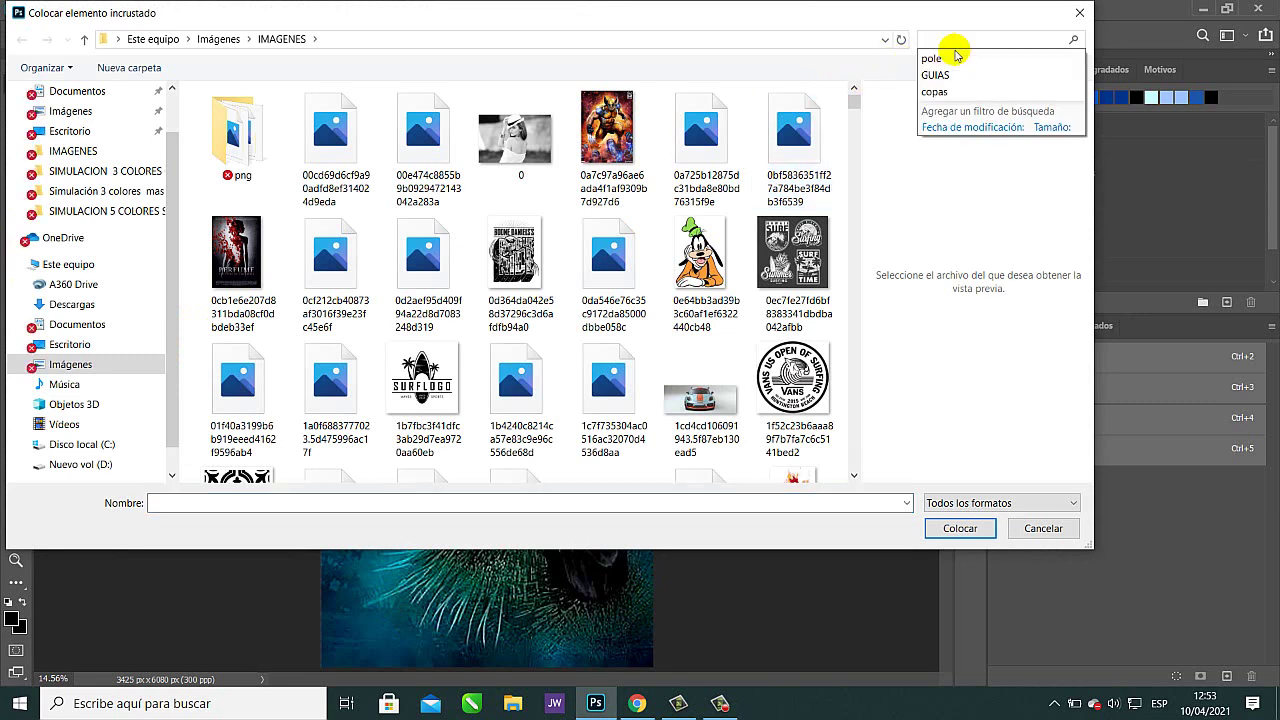
click(949, 49)
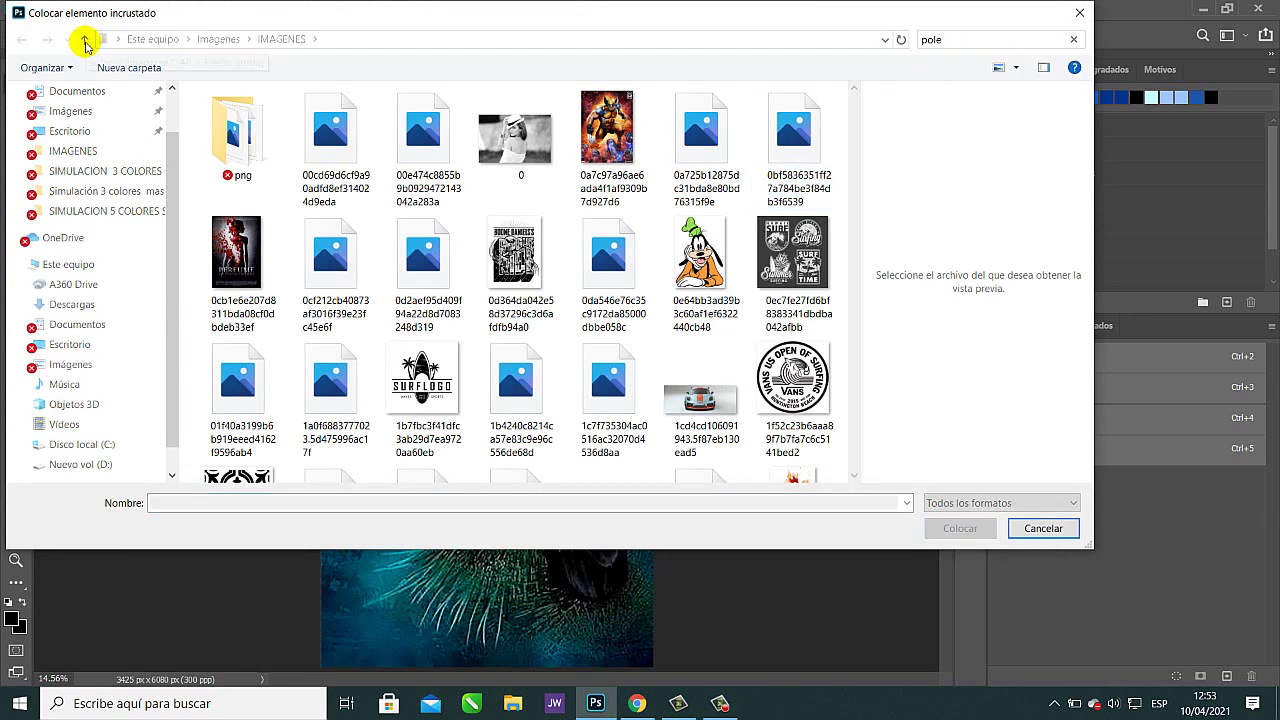
click(85, 41)
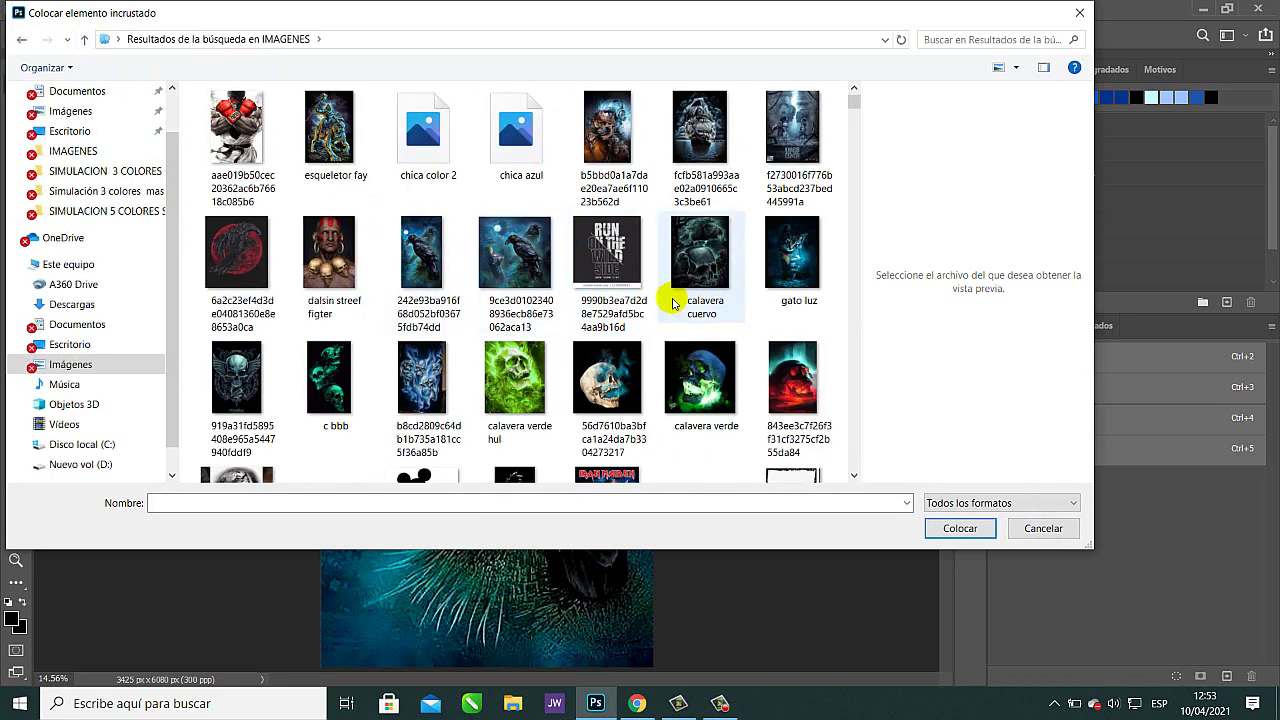
click(620, 265)
scroll(620, 265, down, 3)
click(700, 128)
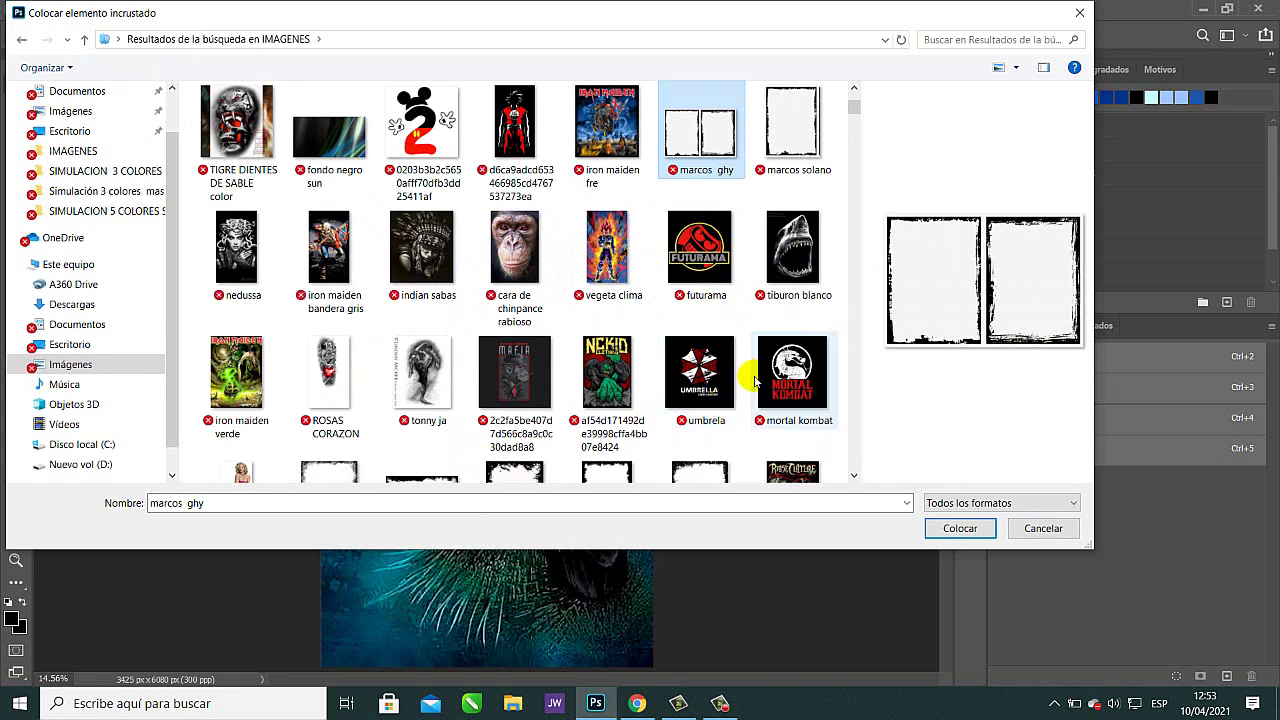
scroll(752, 378, down, 2)
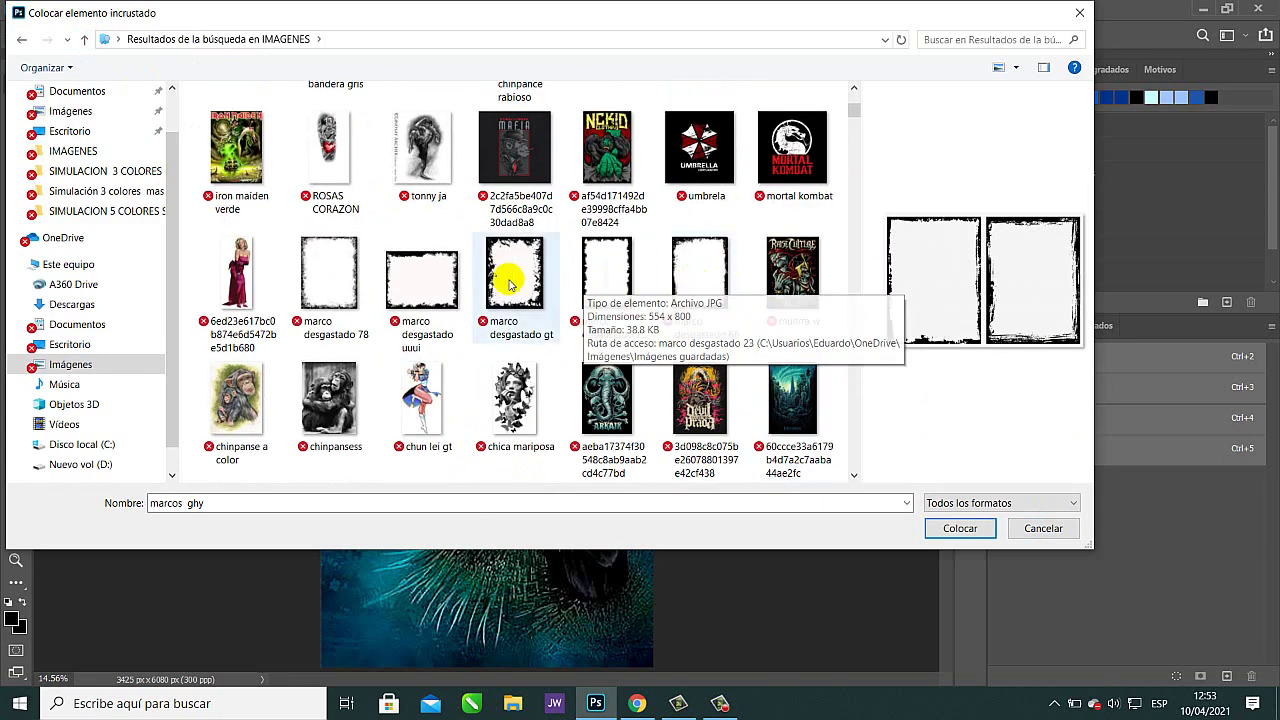
click(335, 268)
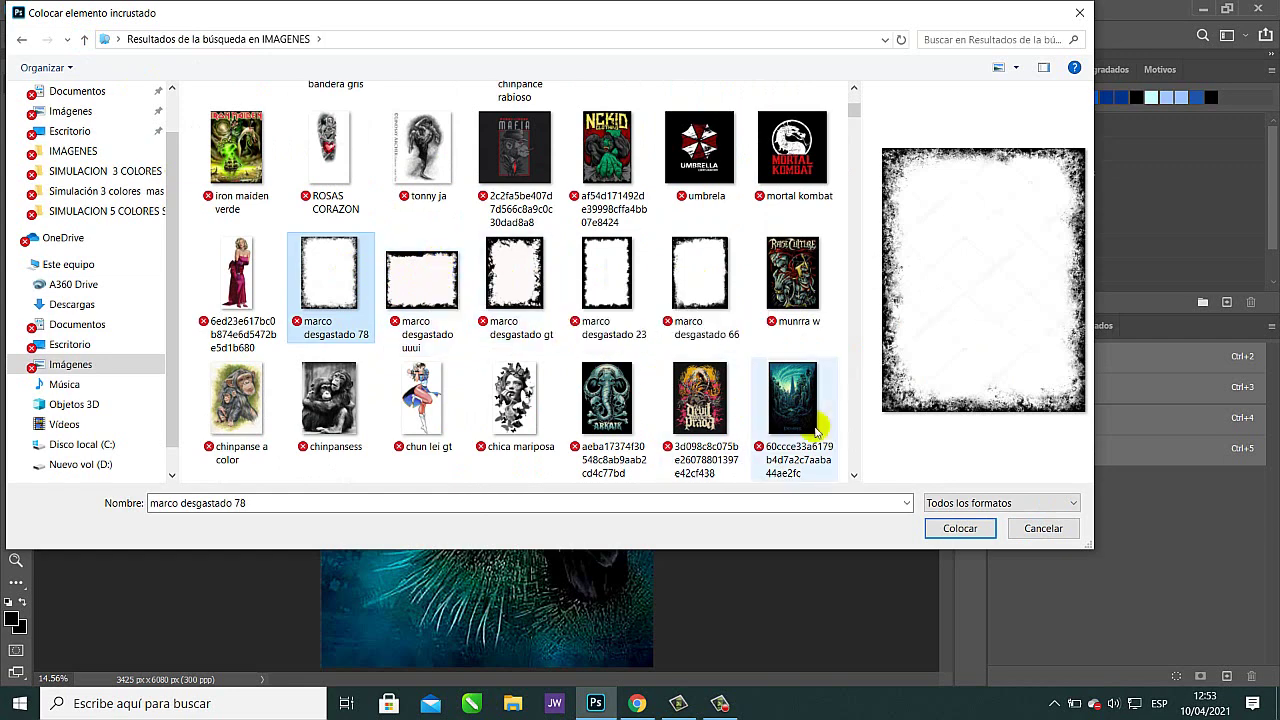
click(960, 529)
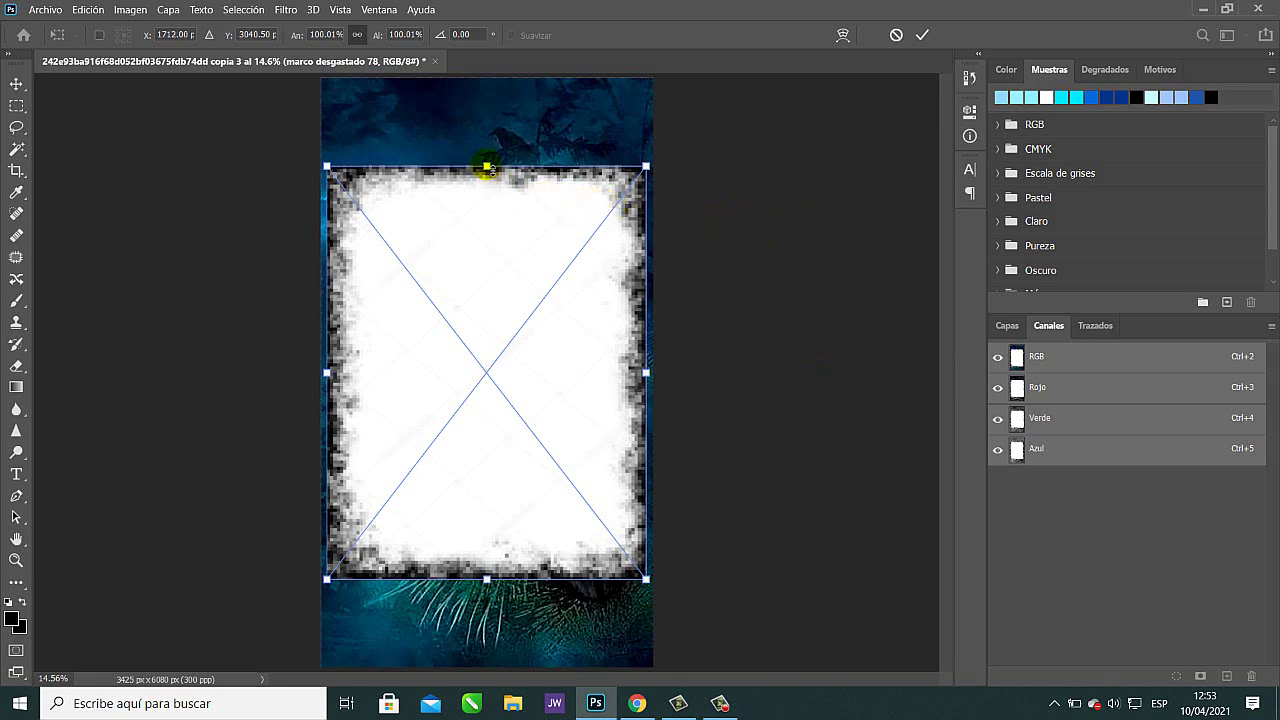
Stretch the placed frame non-proportionally to about 103.92% width and 142.50% height so it covers the entire canvas.
drag(486, 166, 484, 80)
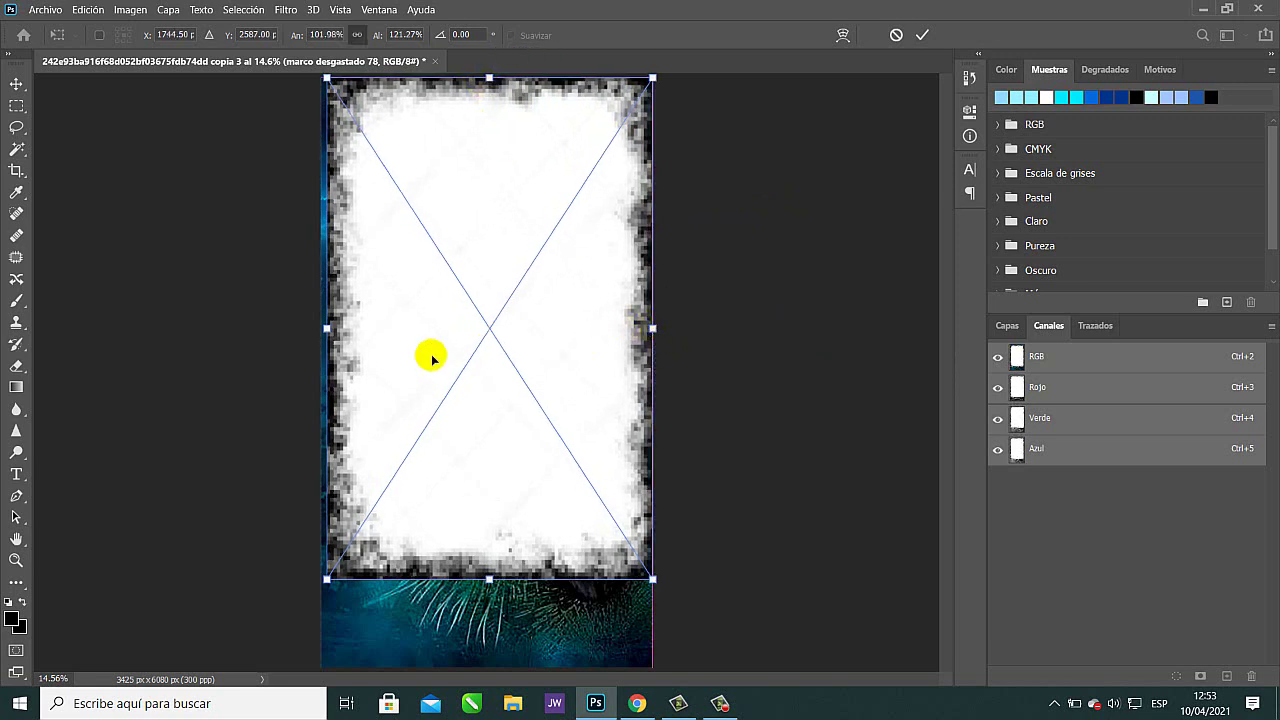
drag(326, 329, 322, 329)
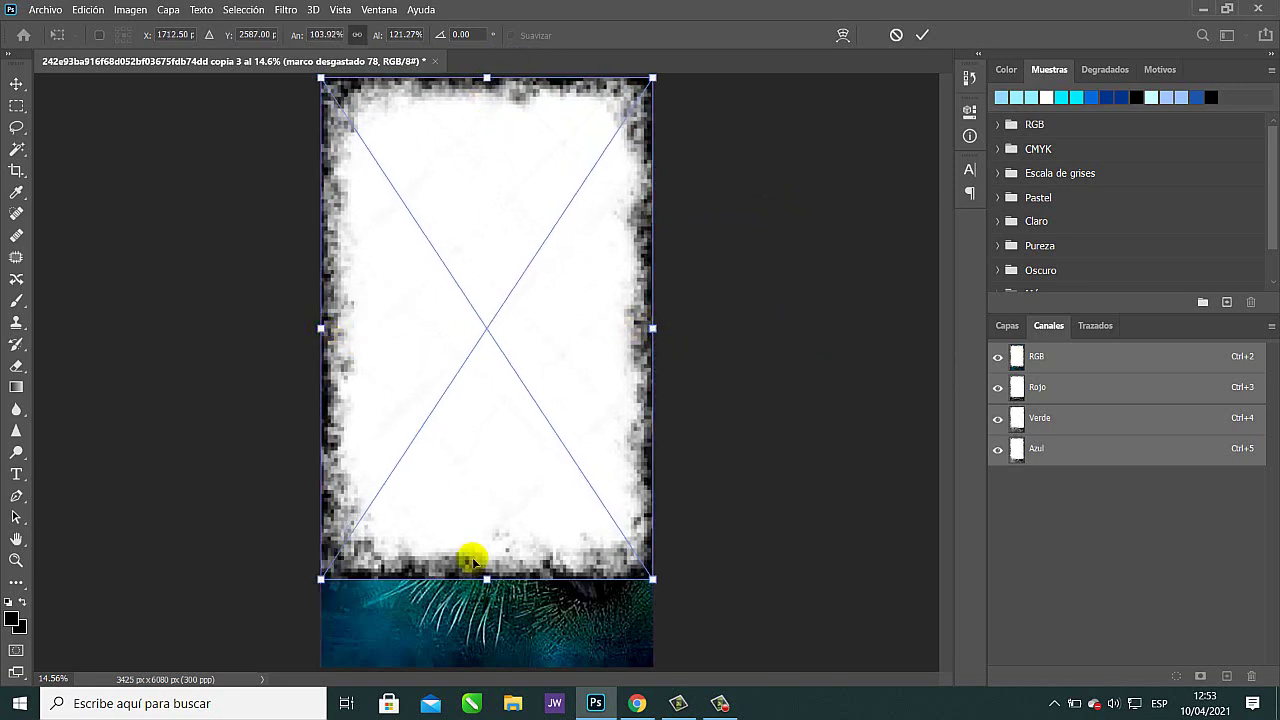
drag(487, 578, 487, 667)
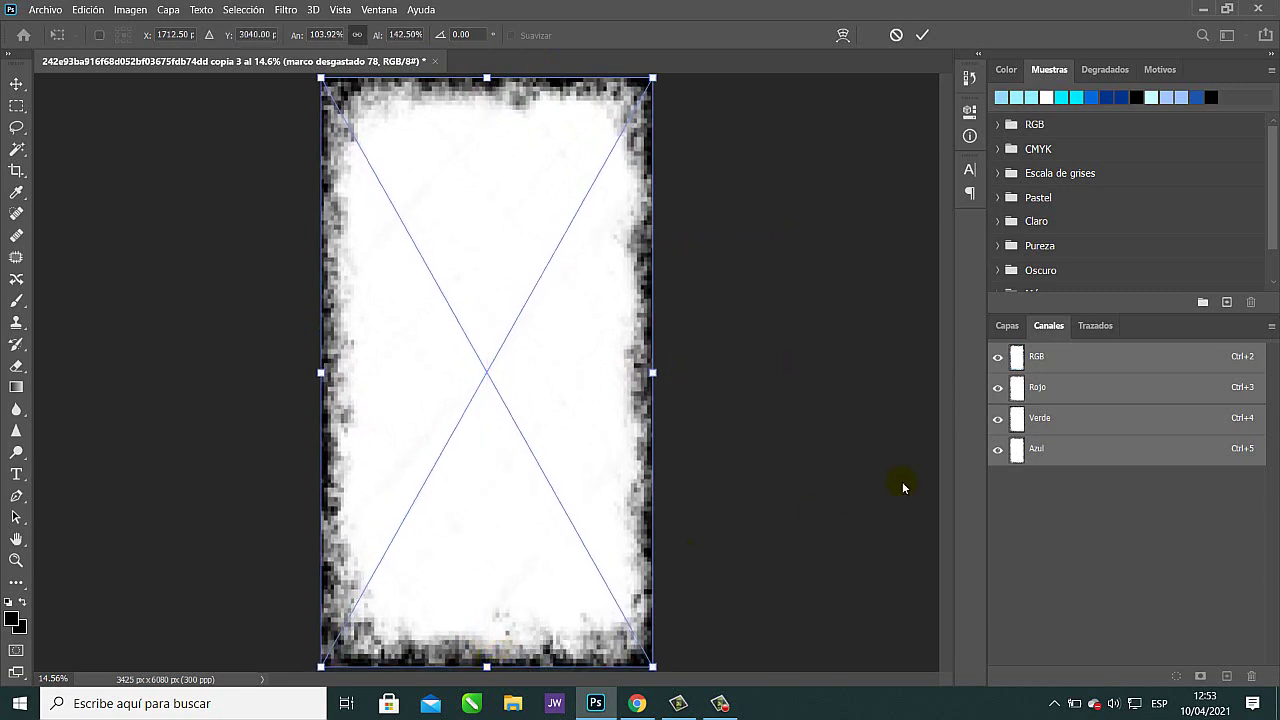
Check the frame's fit over the ravens at reduced layer opacity, restore it to 100% and commit the placement.
click(1006, 327)
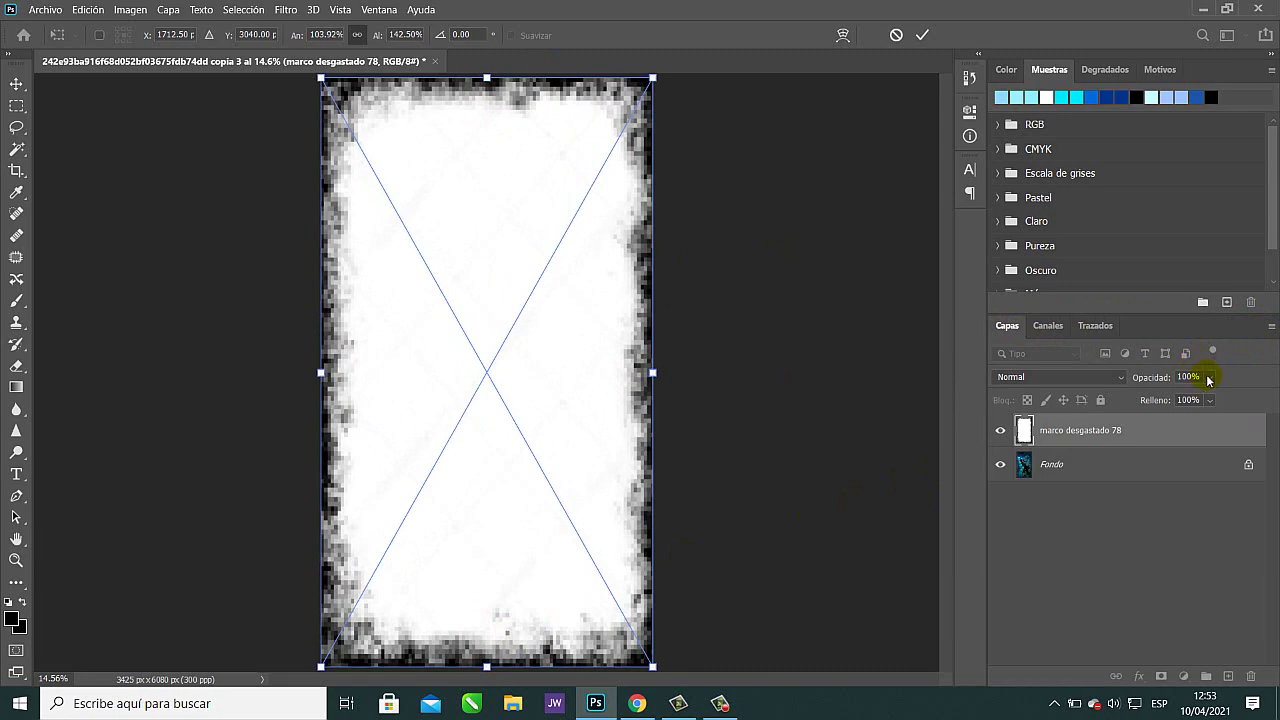
click(1211, 377)
drag(1214, 396, 914, 423)
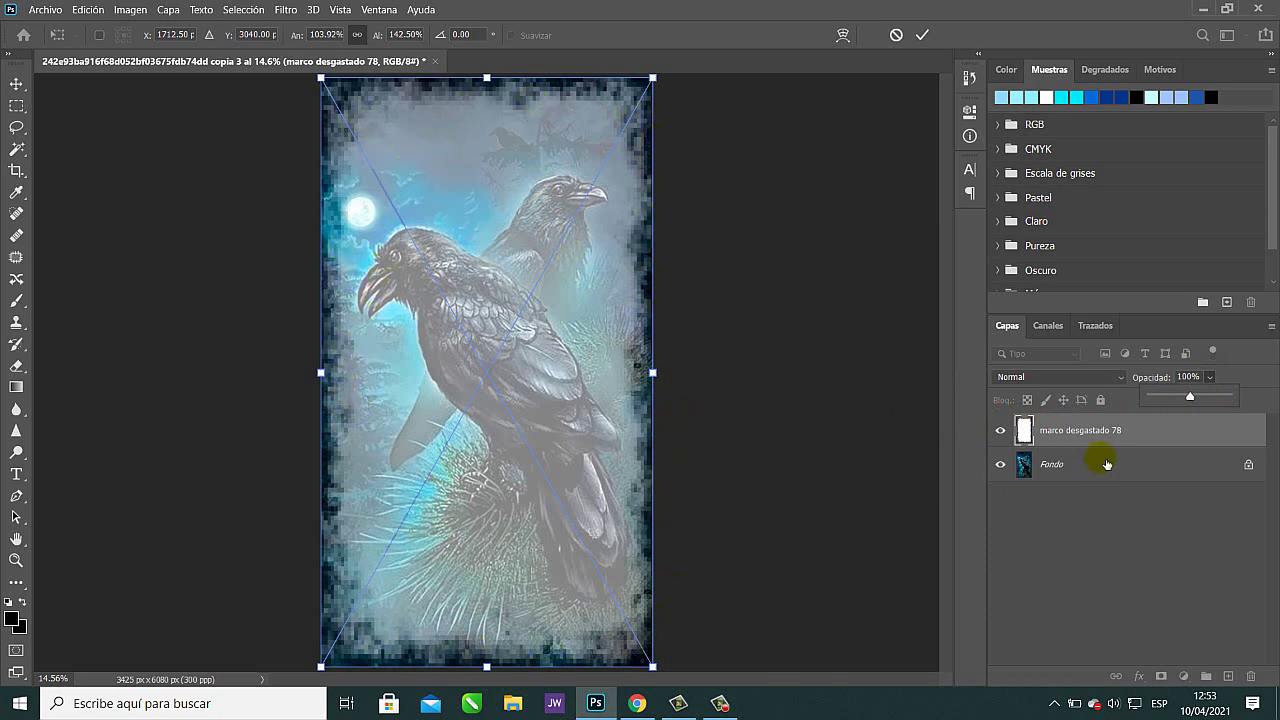
drag(1190, 397, 1276, 397)
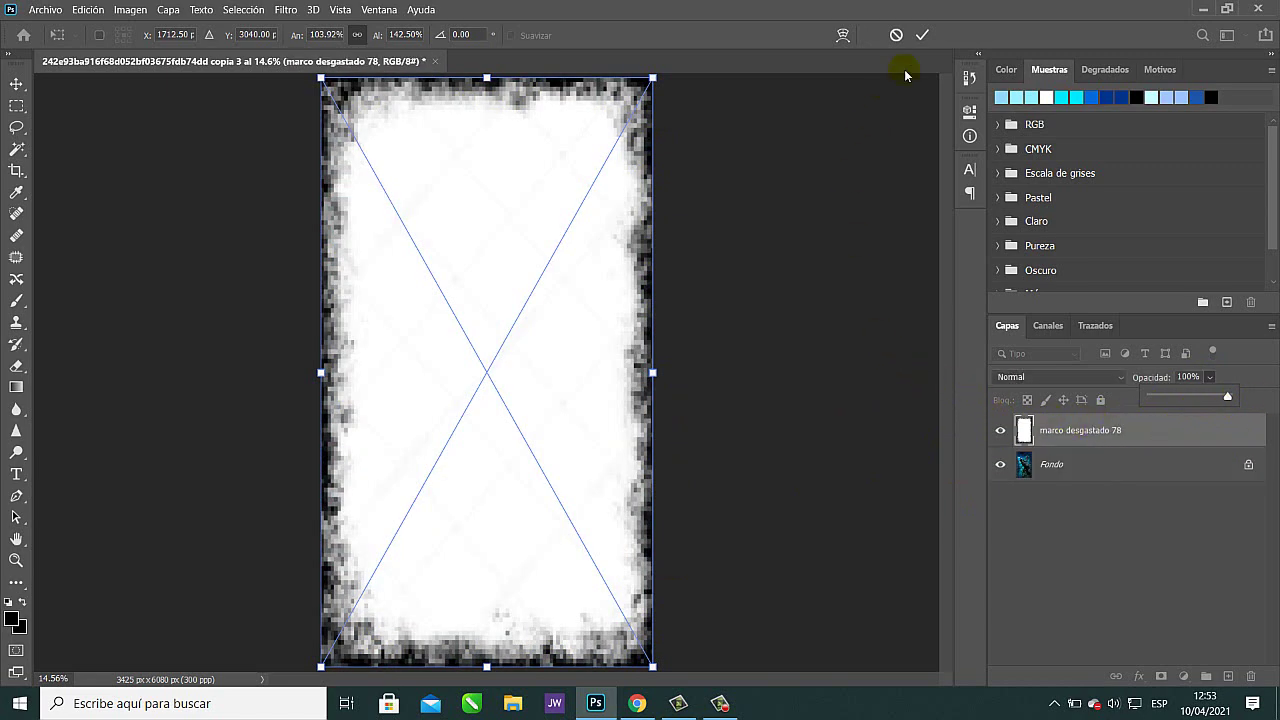
click(922, 35)
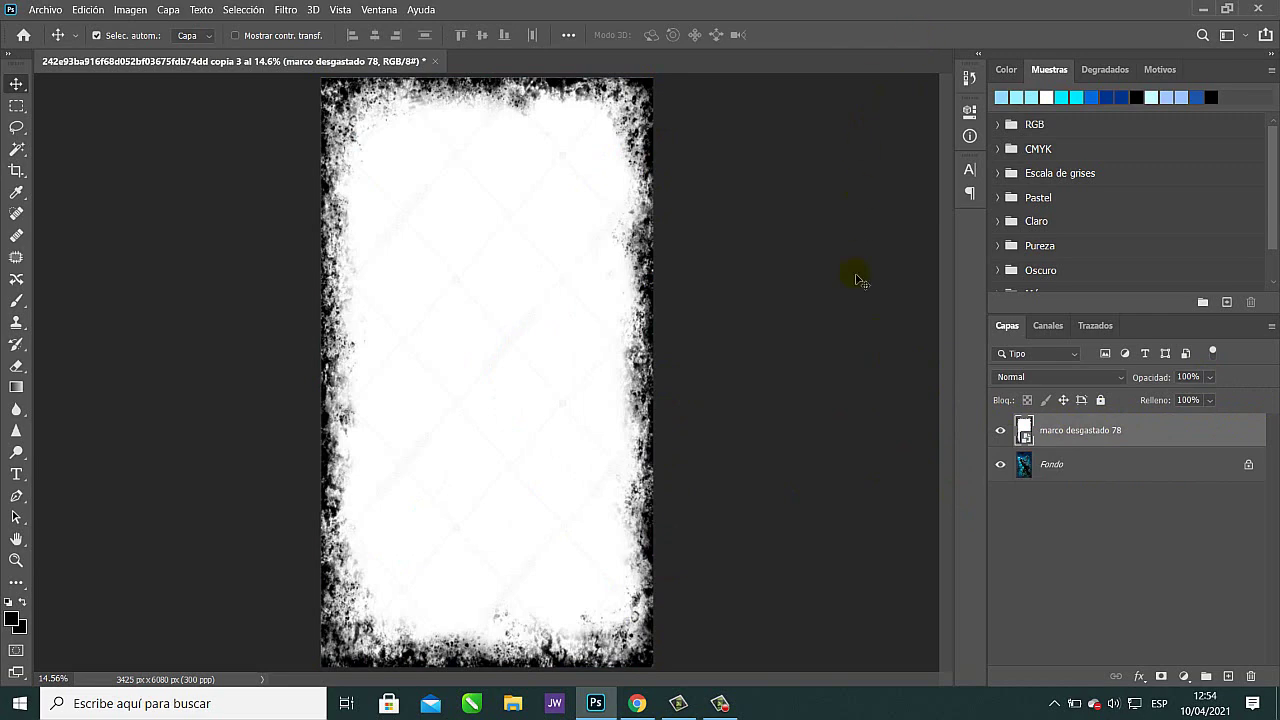
Rasterize the frame layer and delete its white area using a Color Range selection sampled from the white centre at tolerance 200.
right_click(1096, 436)
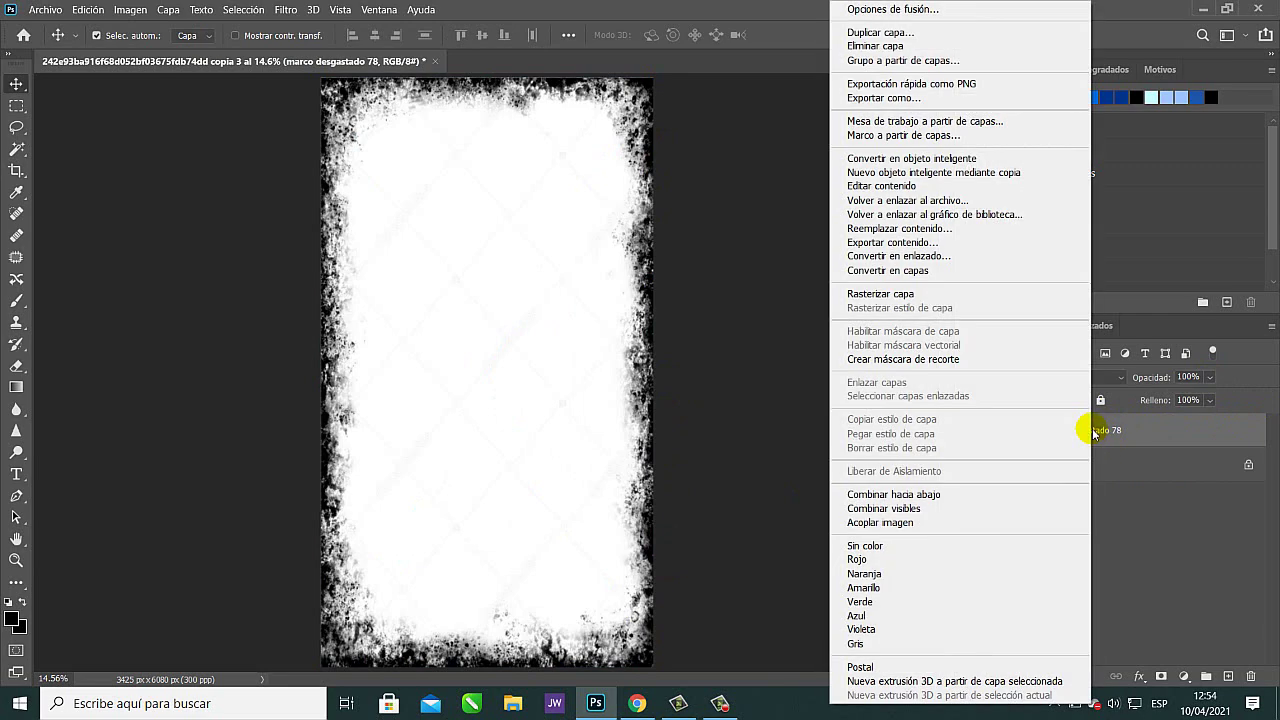
click(898, 296)
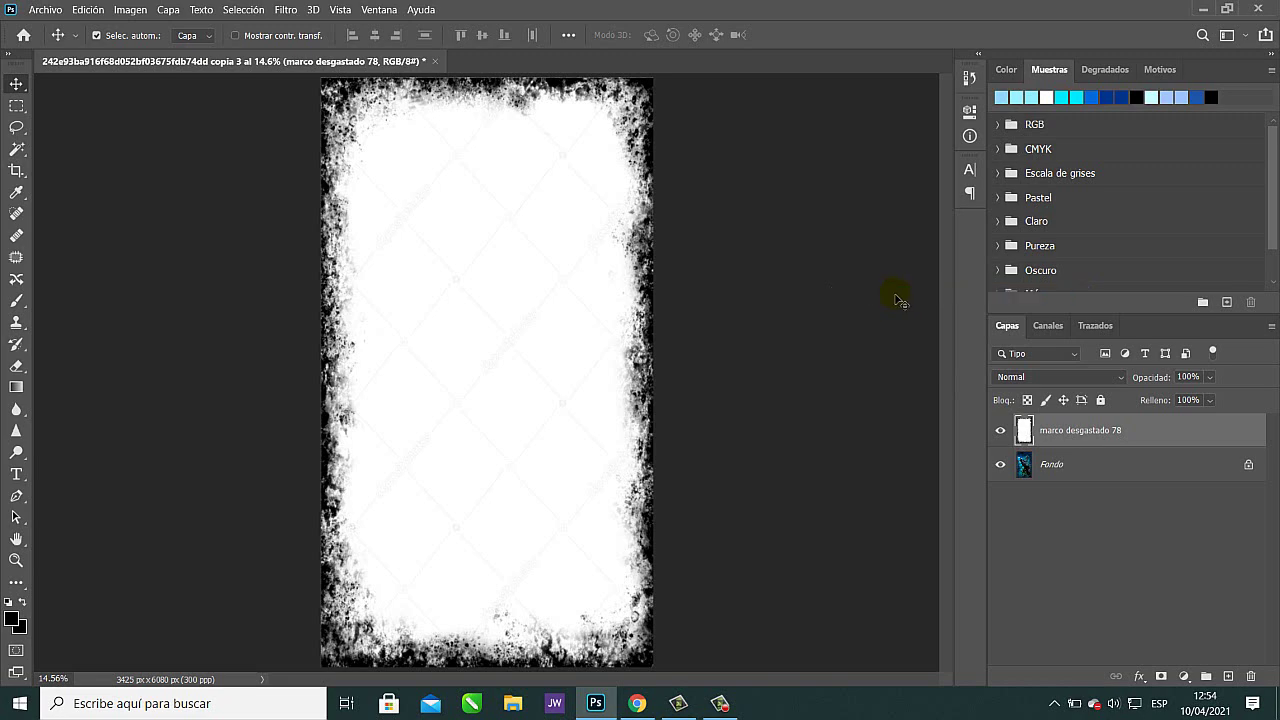
click(243, 9)
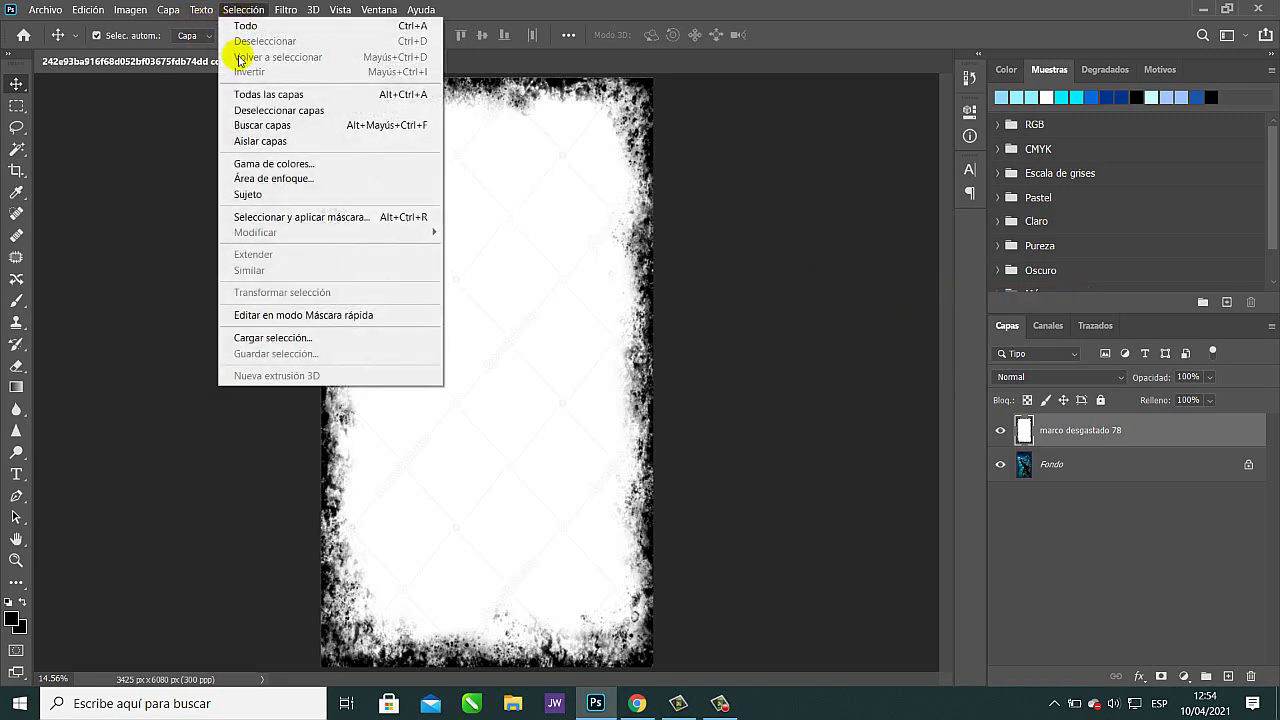
click(302, 162)
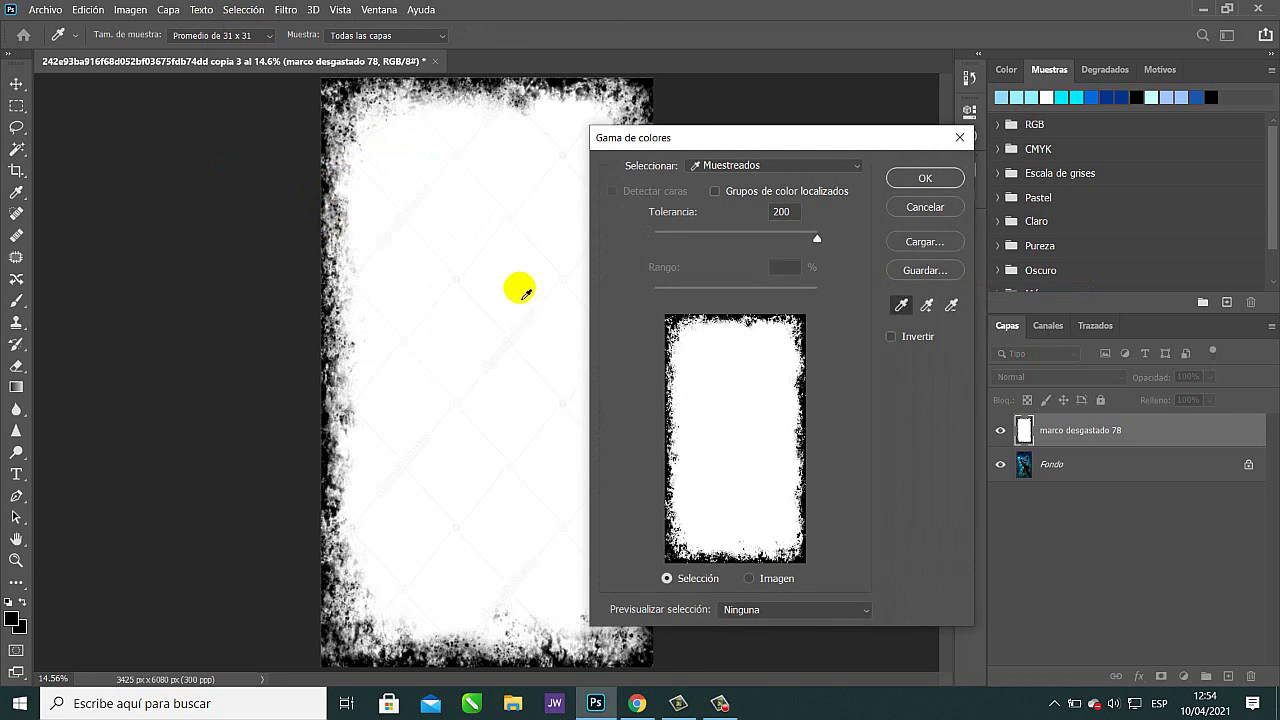
click(519, 263)
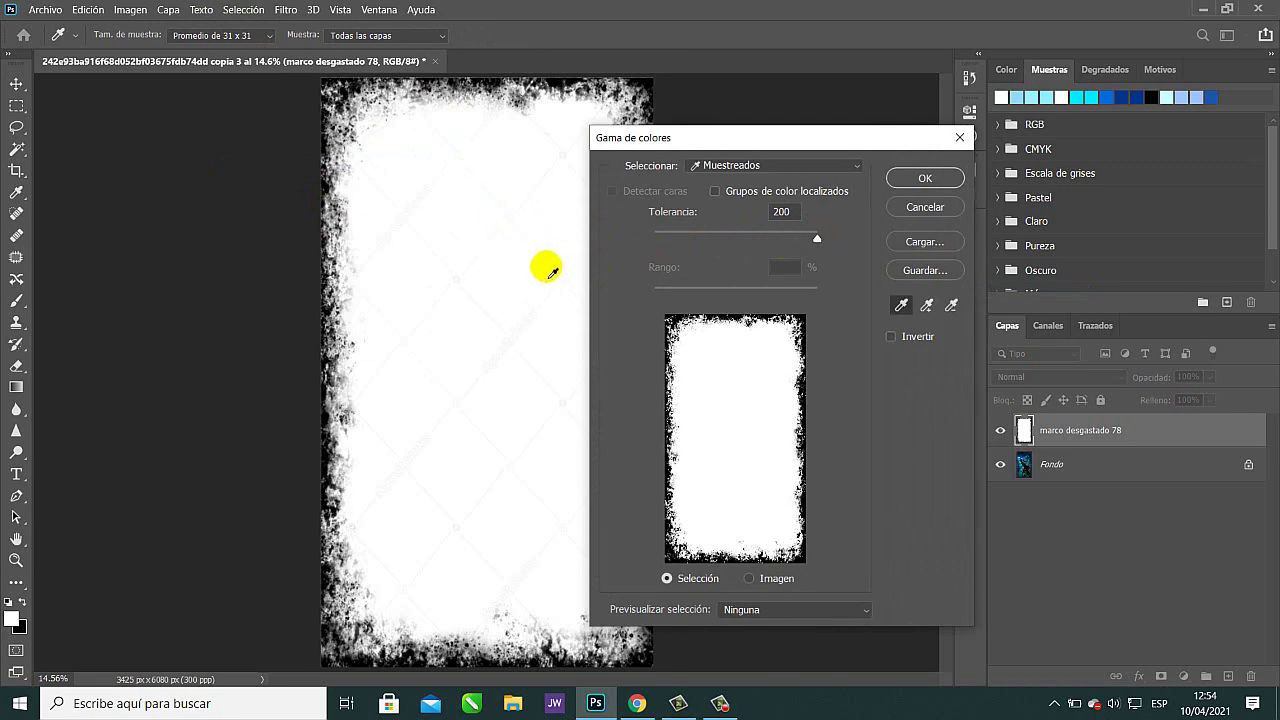
click(914, 180)
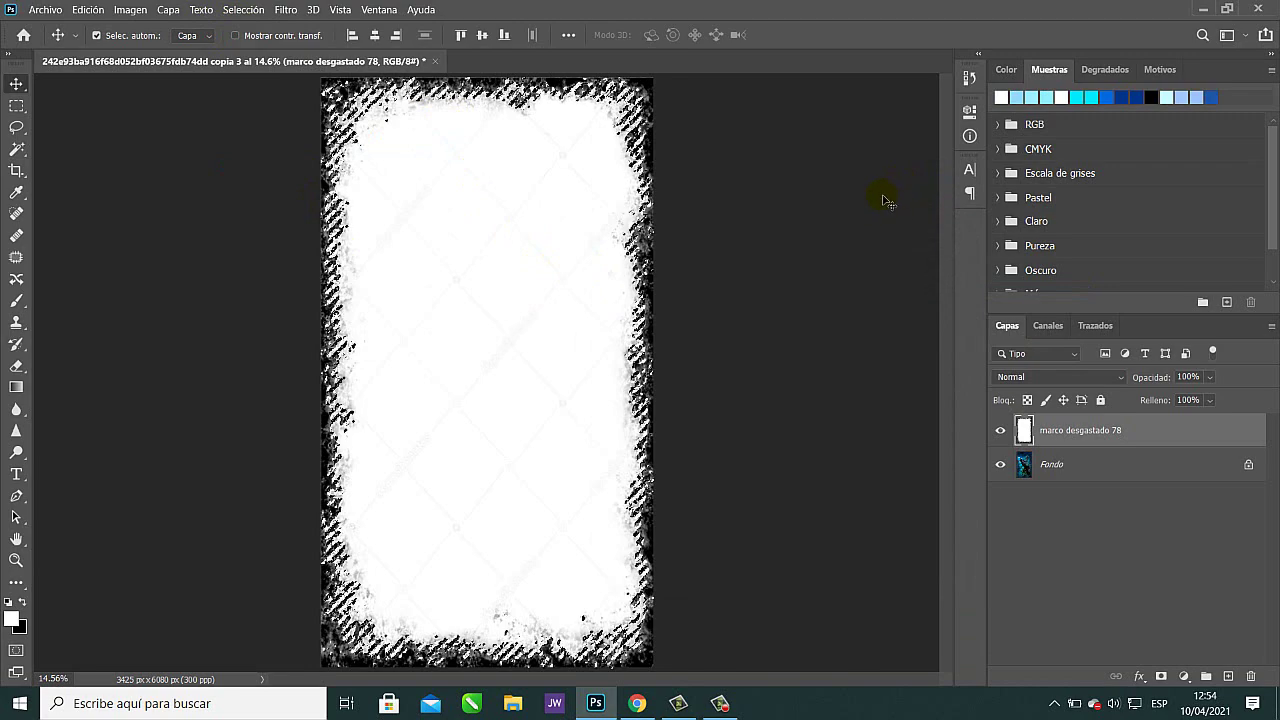
key(Delete)
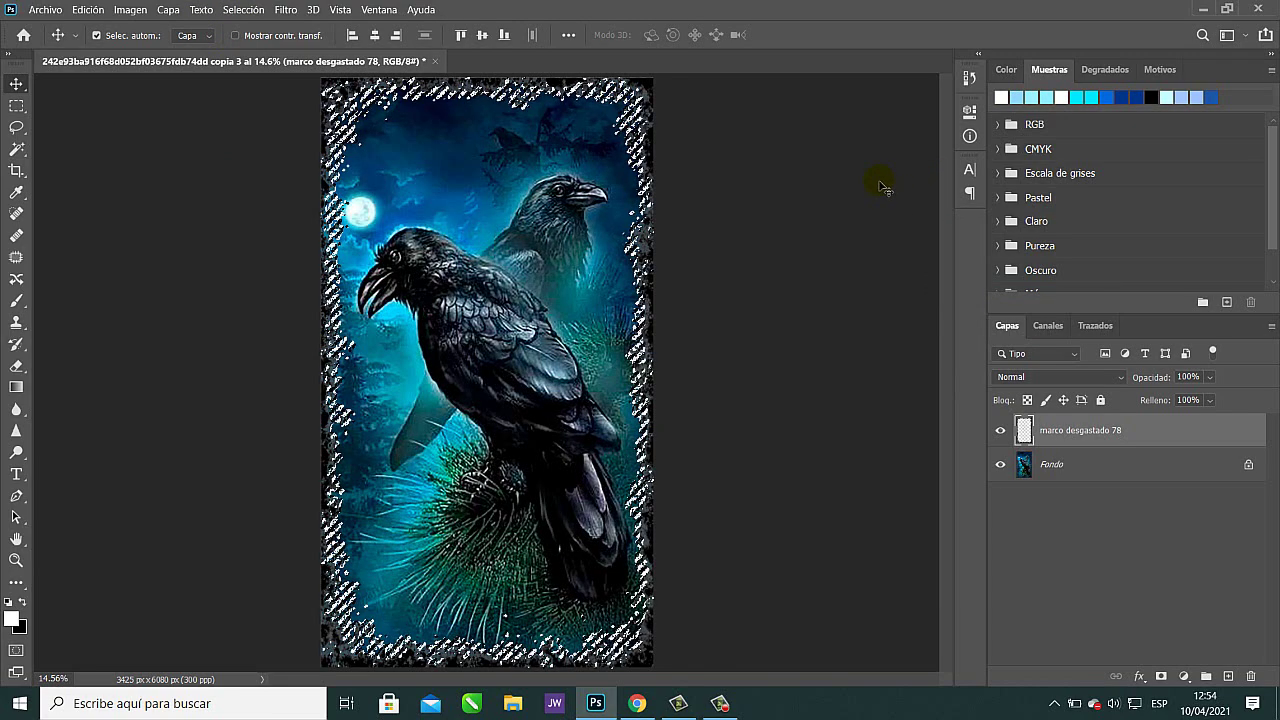
key(ctrl+d)
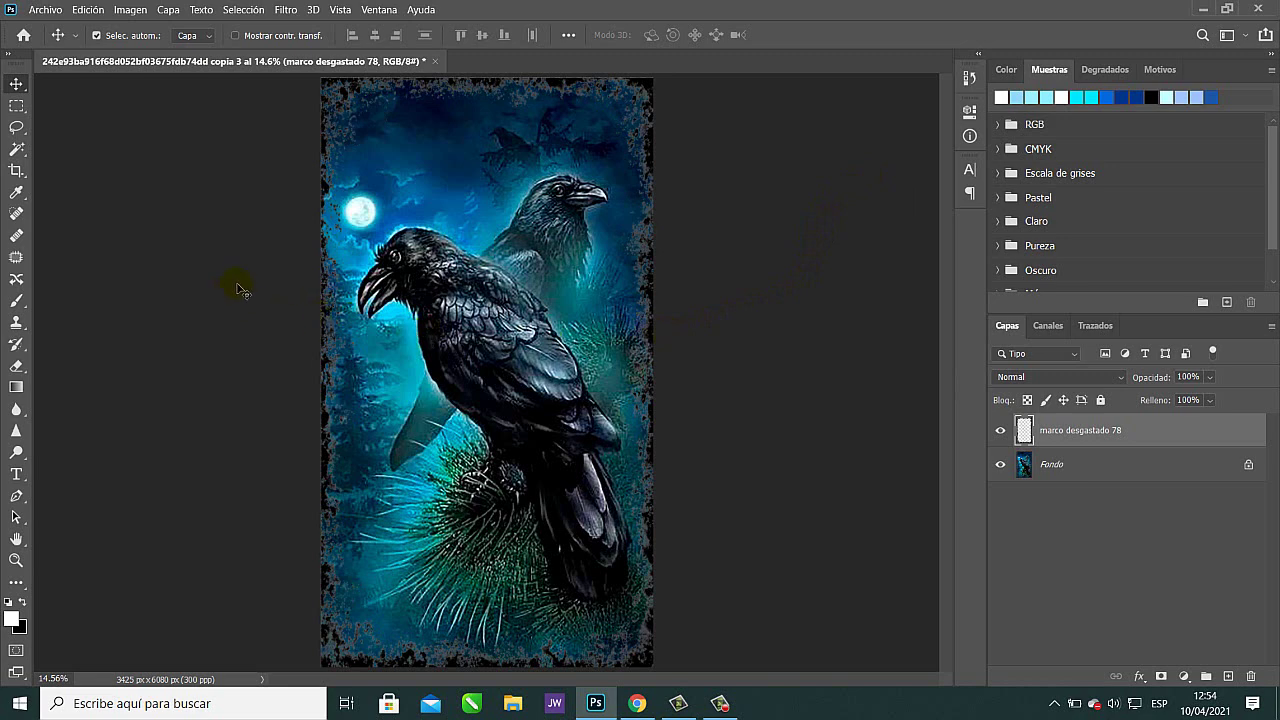
key(ctrl+t)
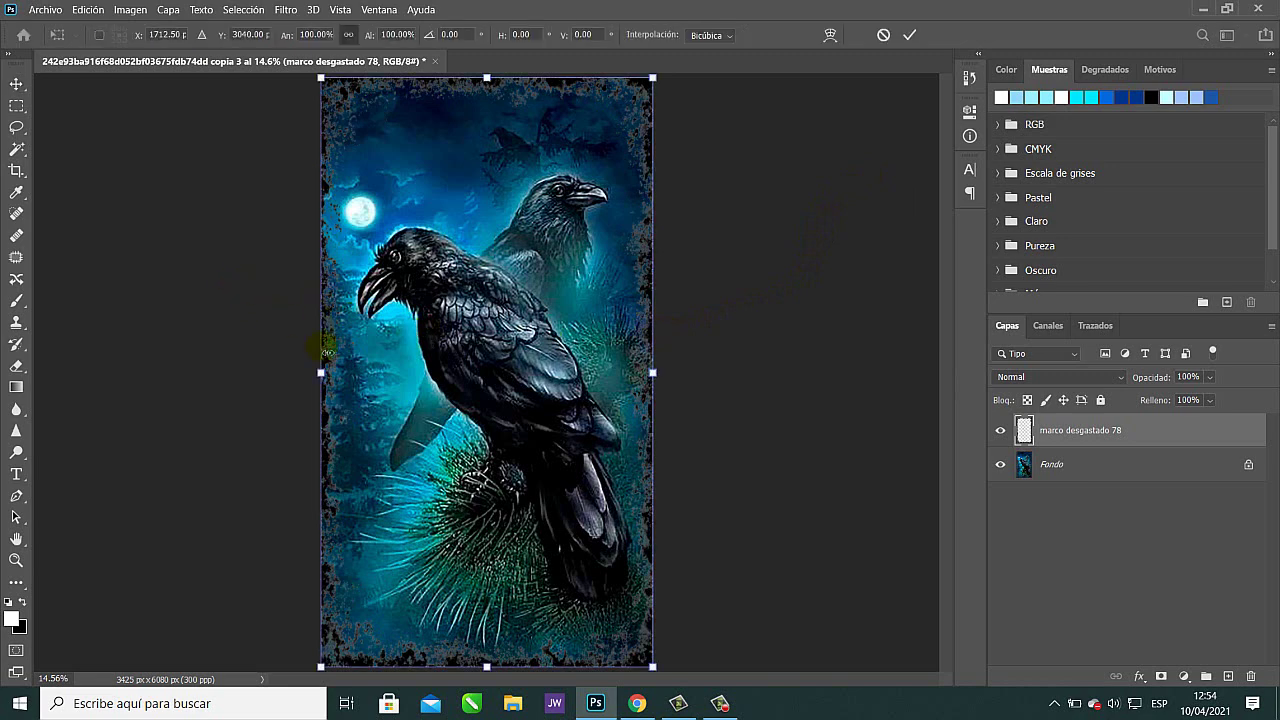
mouse_move(321, 373)
mouse_down()
mouse_move(331, 370)
mouse_move(321, 373)
mouse_up()
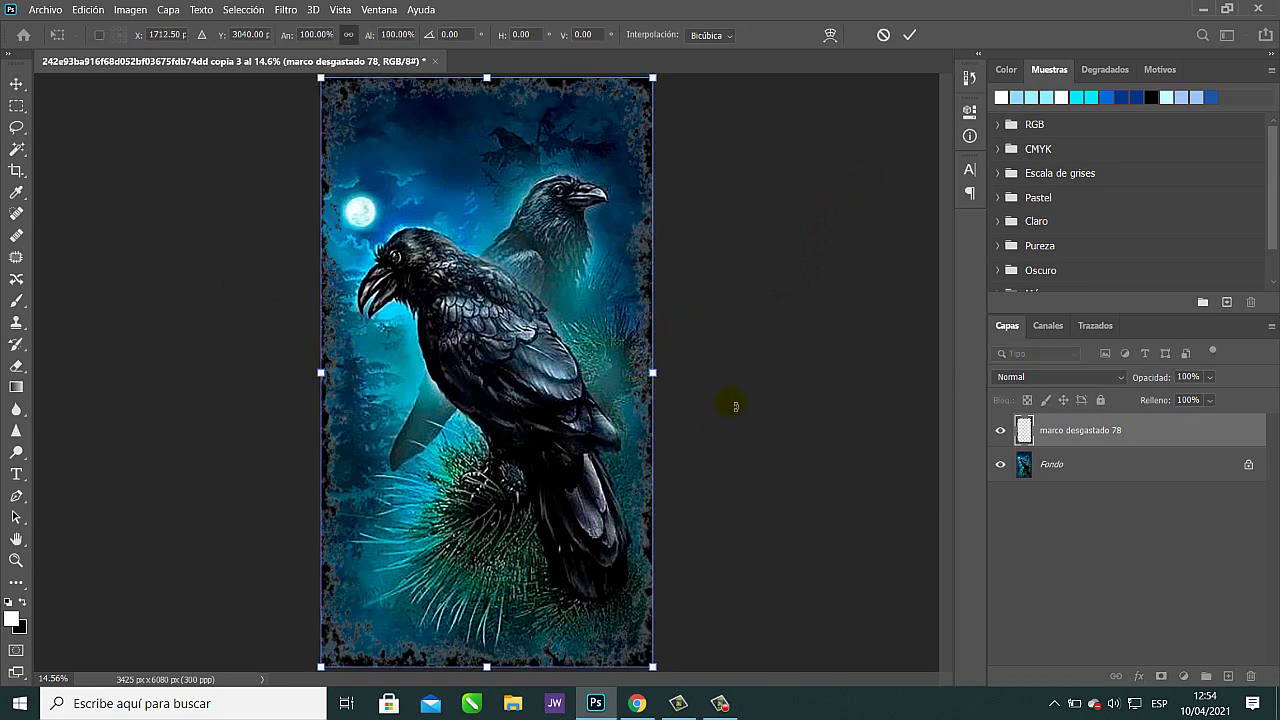
key(Return)
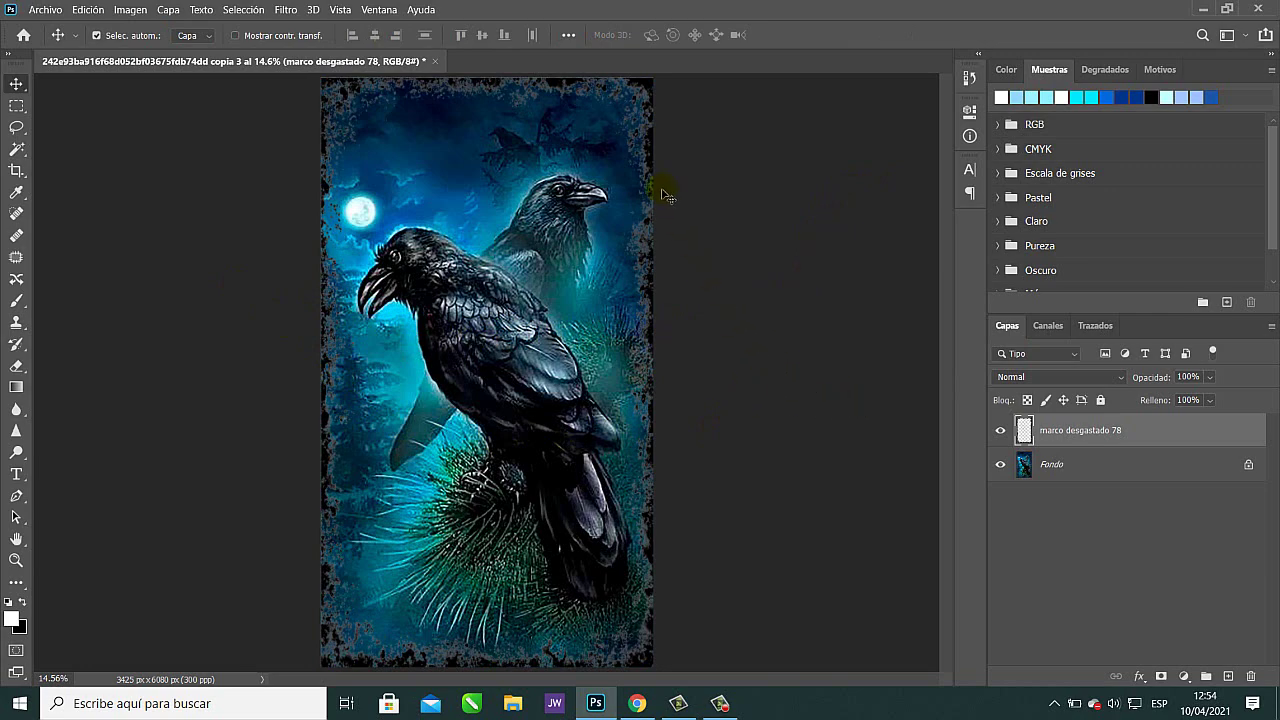
Darken the distressed frame layer to solid black with Levels, setting the black input level to 196, and inspect its edges.
scroll(661, 192, up, 5)
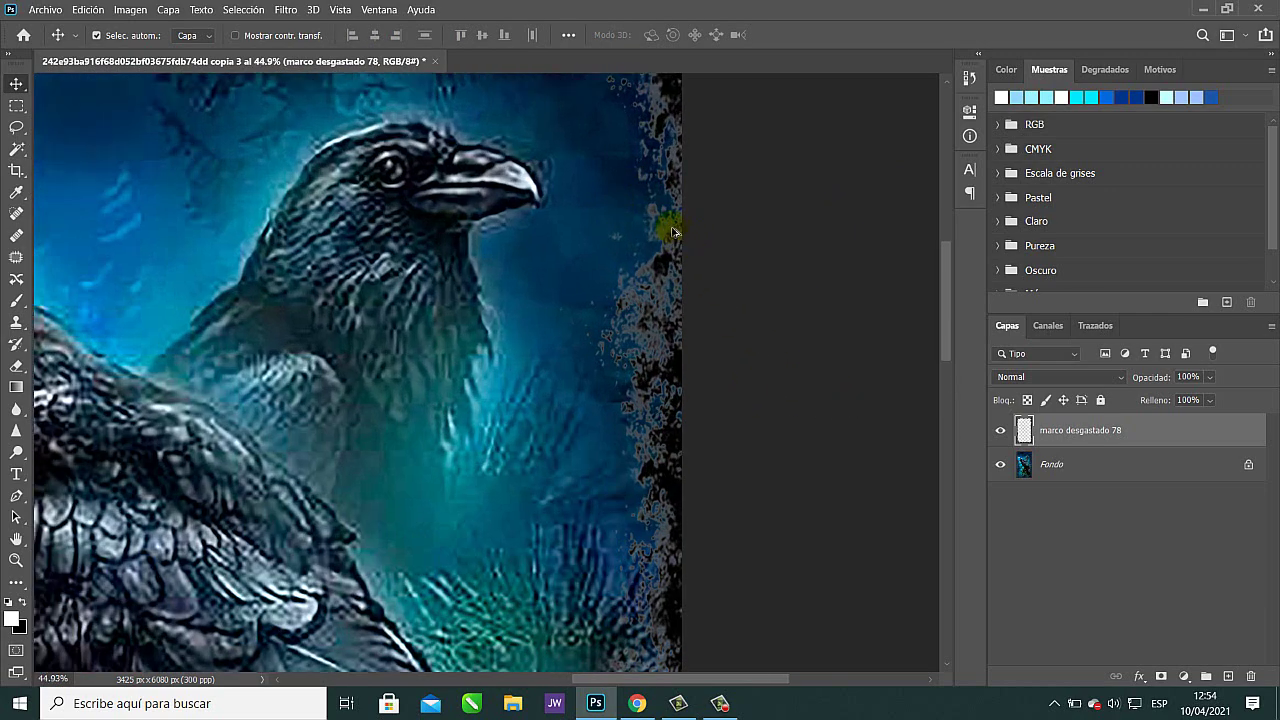
scroll(672, 258, down, 5)
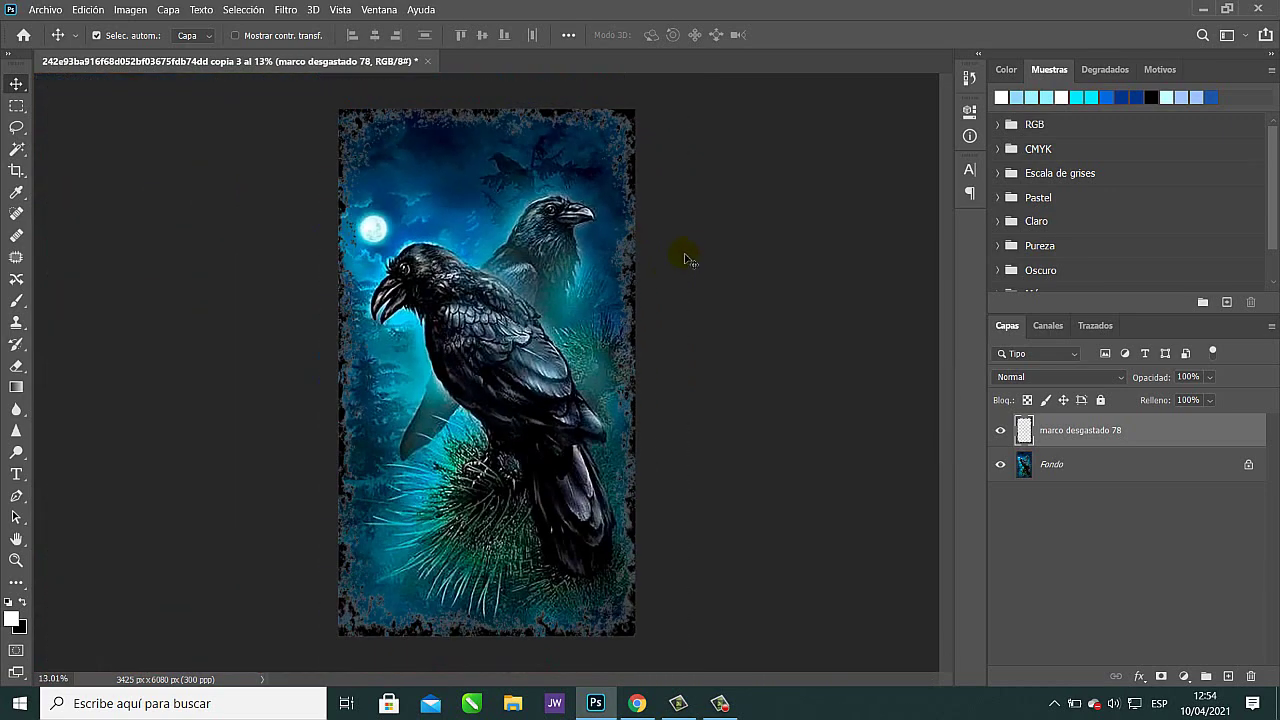
key(ctrl+l)
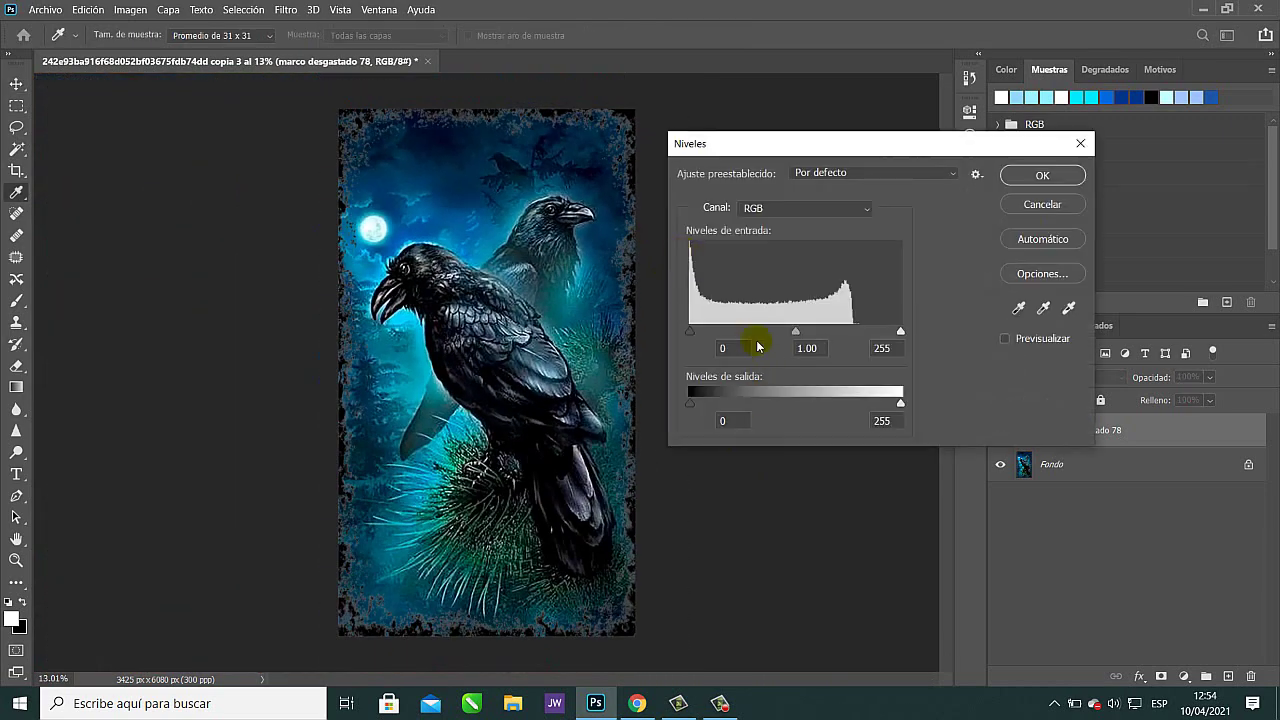
drag(690, 331, 854, 332)
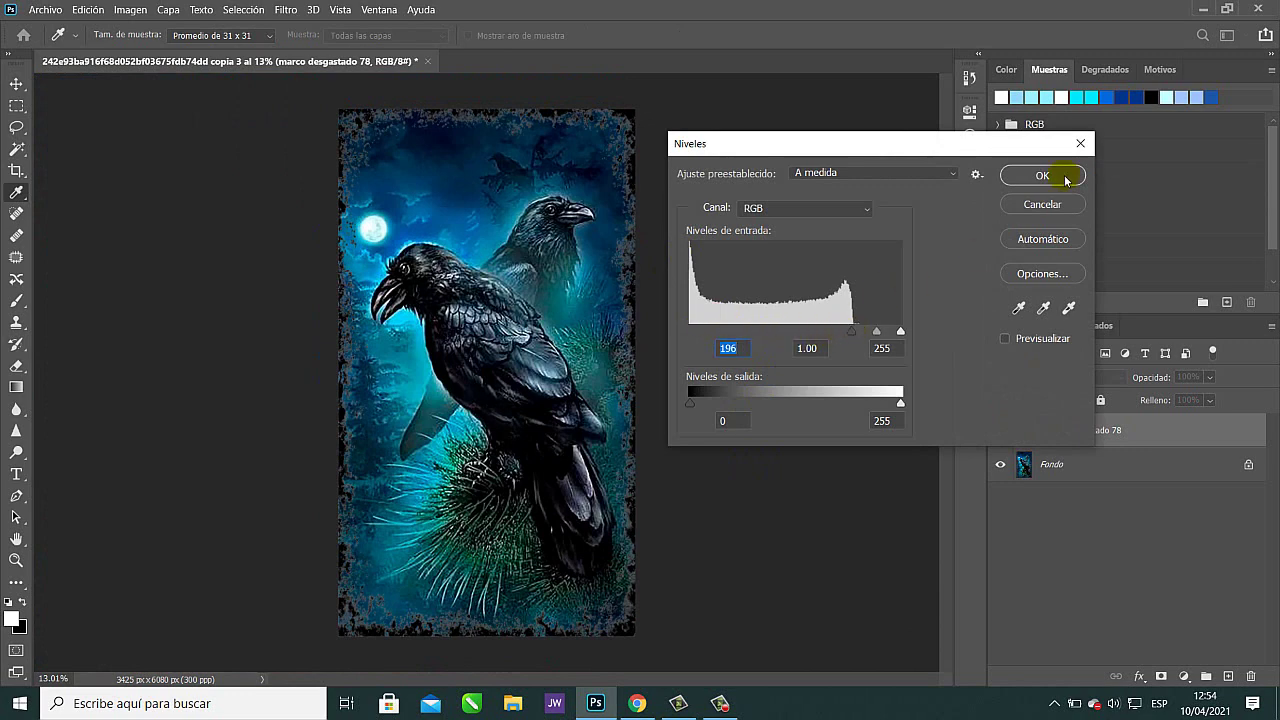
click(1042, 176)
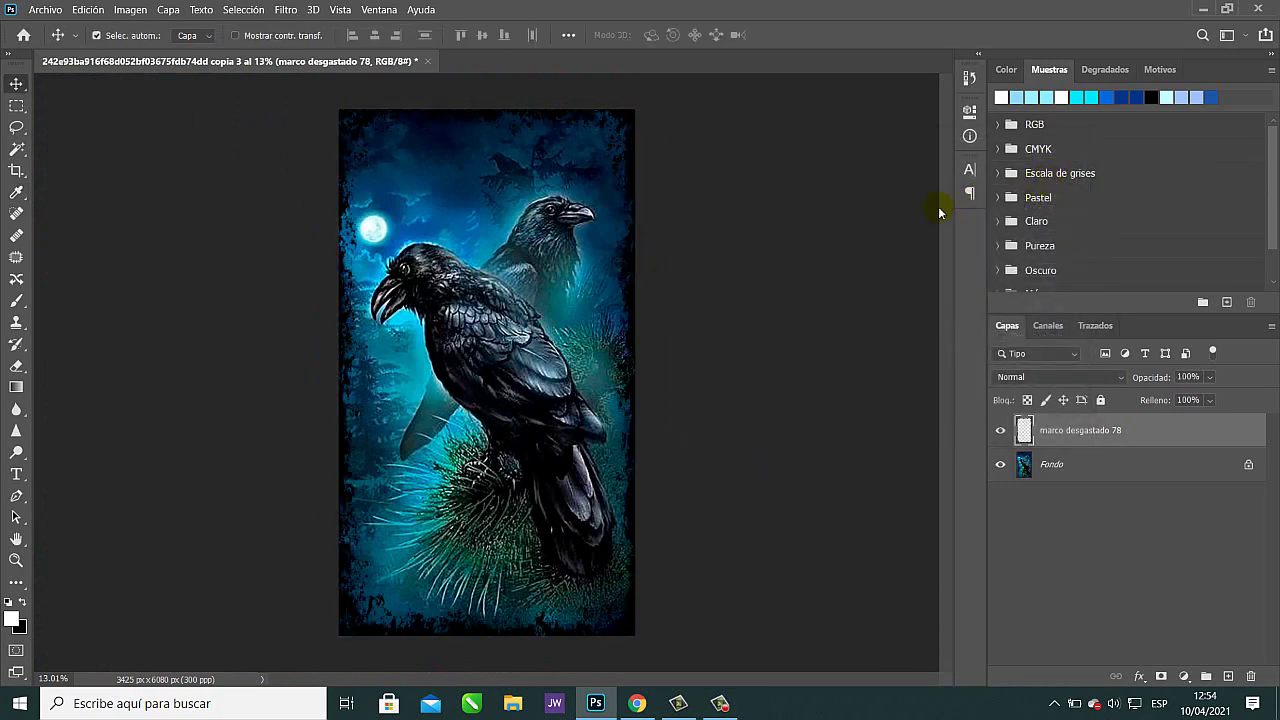
scroll(488, 300, up, 2)
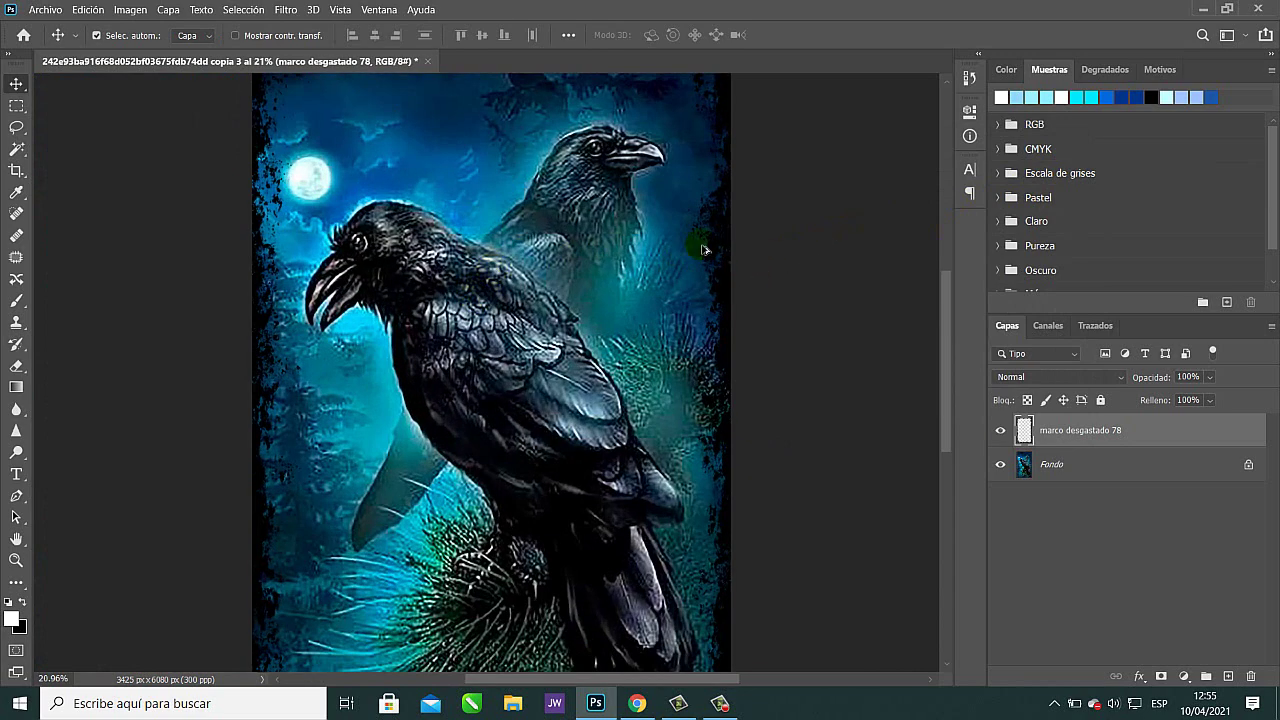
scroll(722, 240, up, 2)
scroll(722, 240, down, 2)
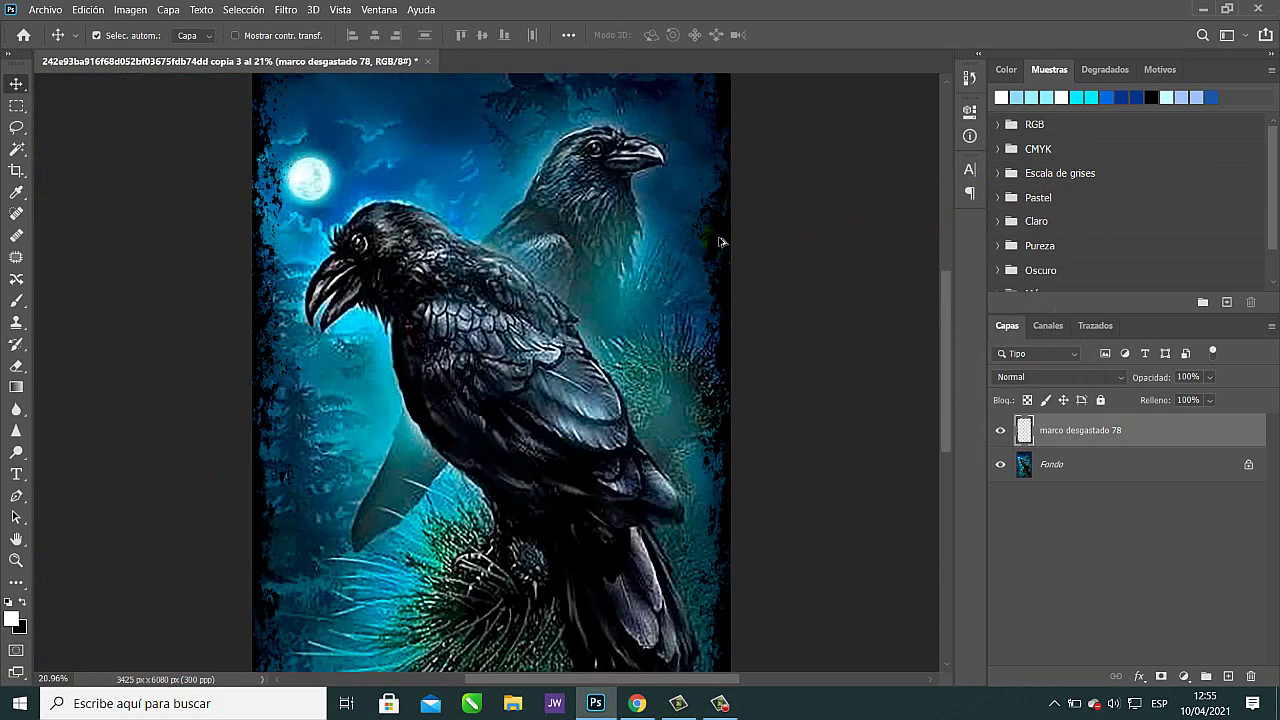
scroll(745, 292, up, 1)
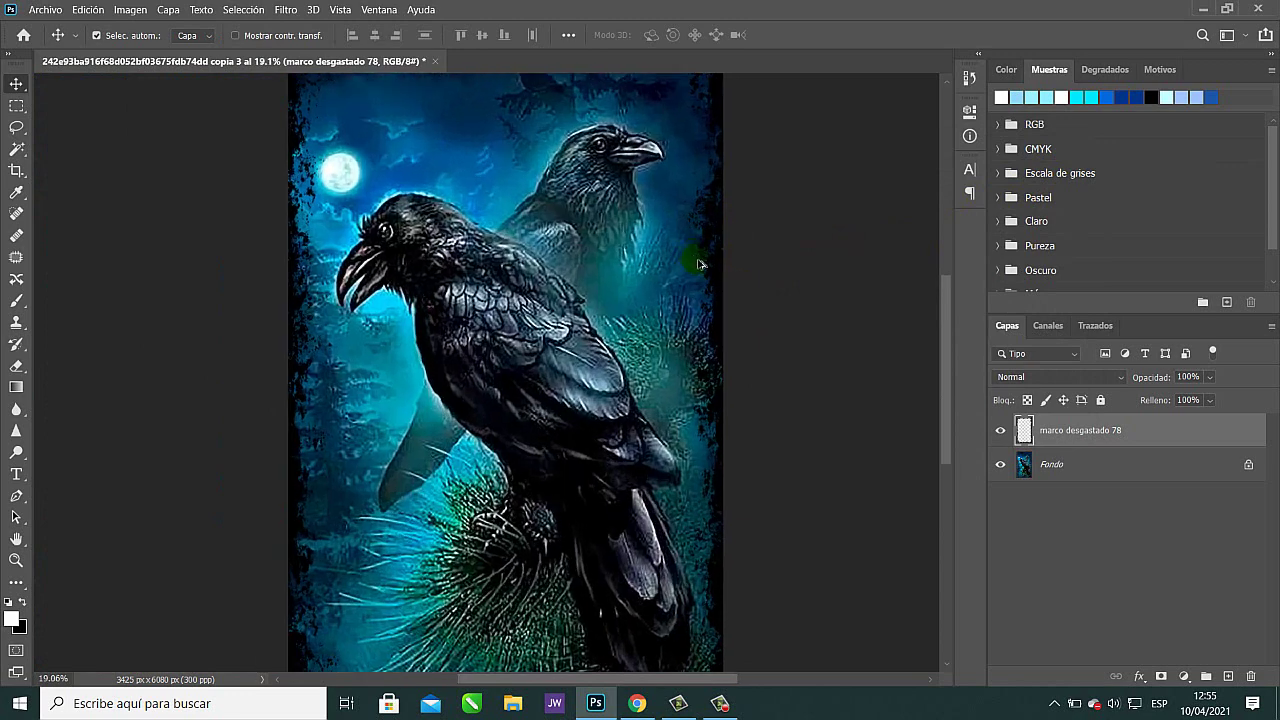
scroll(700, 270, down, 2)
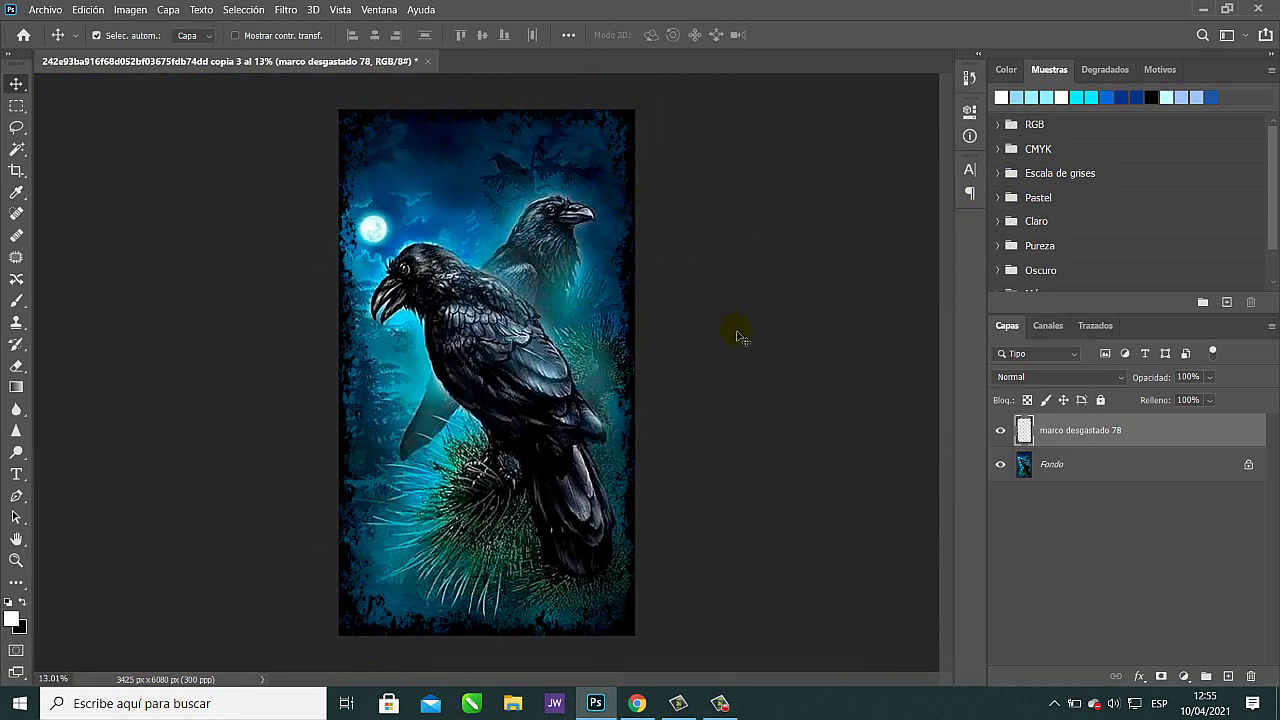
Convert the locked background into the ordinary layer Capa 0 and delete the frame layer's outline from it, clearing the selection.
double_click(1172, 464)
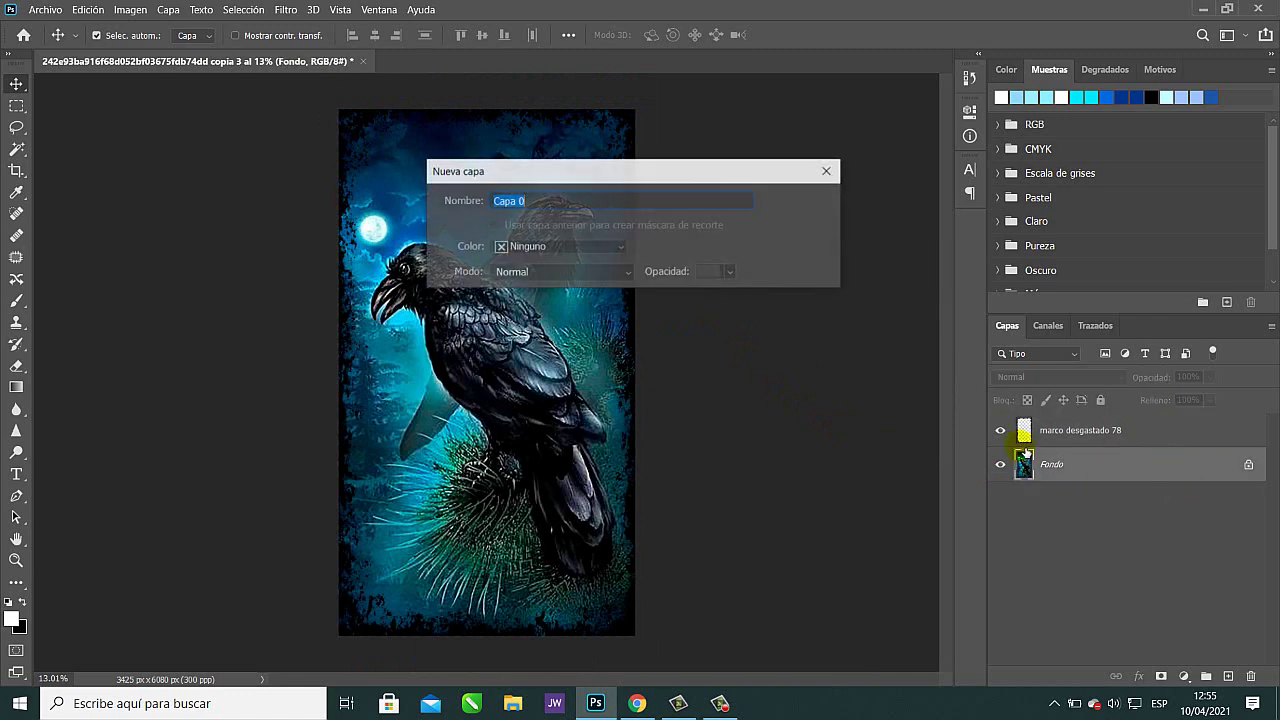
click(800, 203)
click(1040, 430)
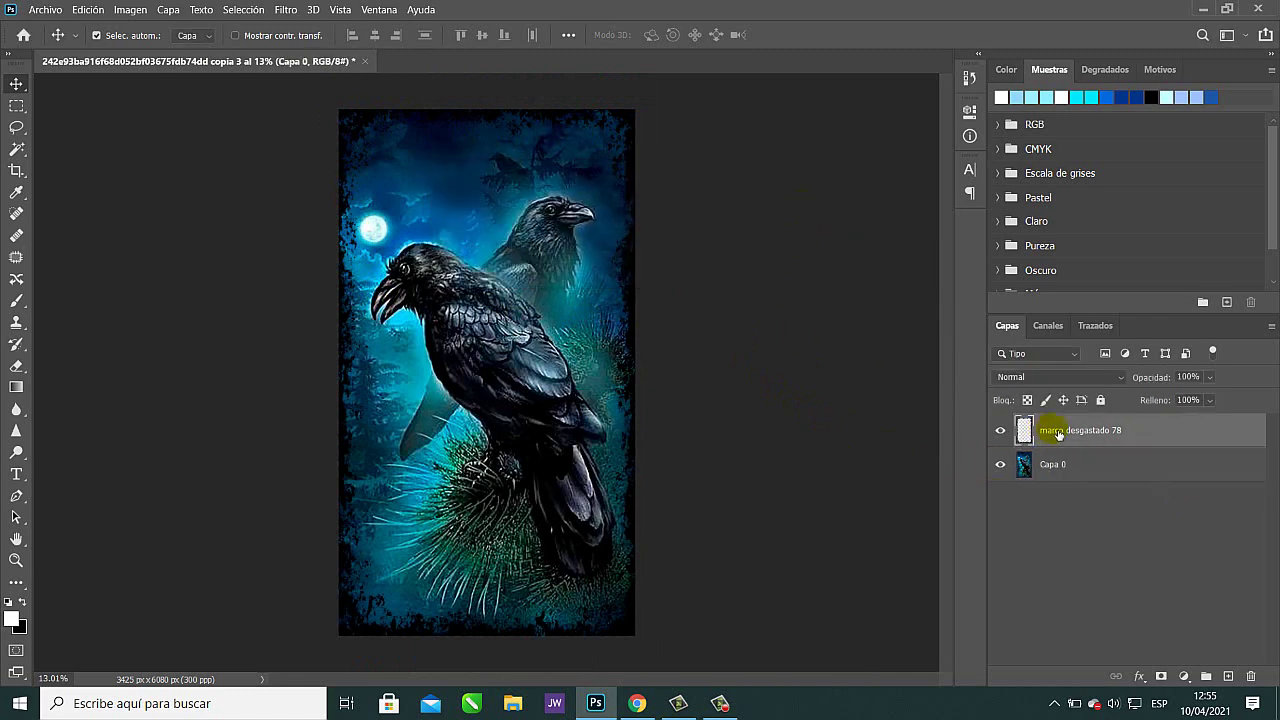
ctrl+click(1026, 432)
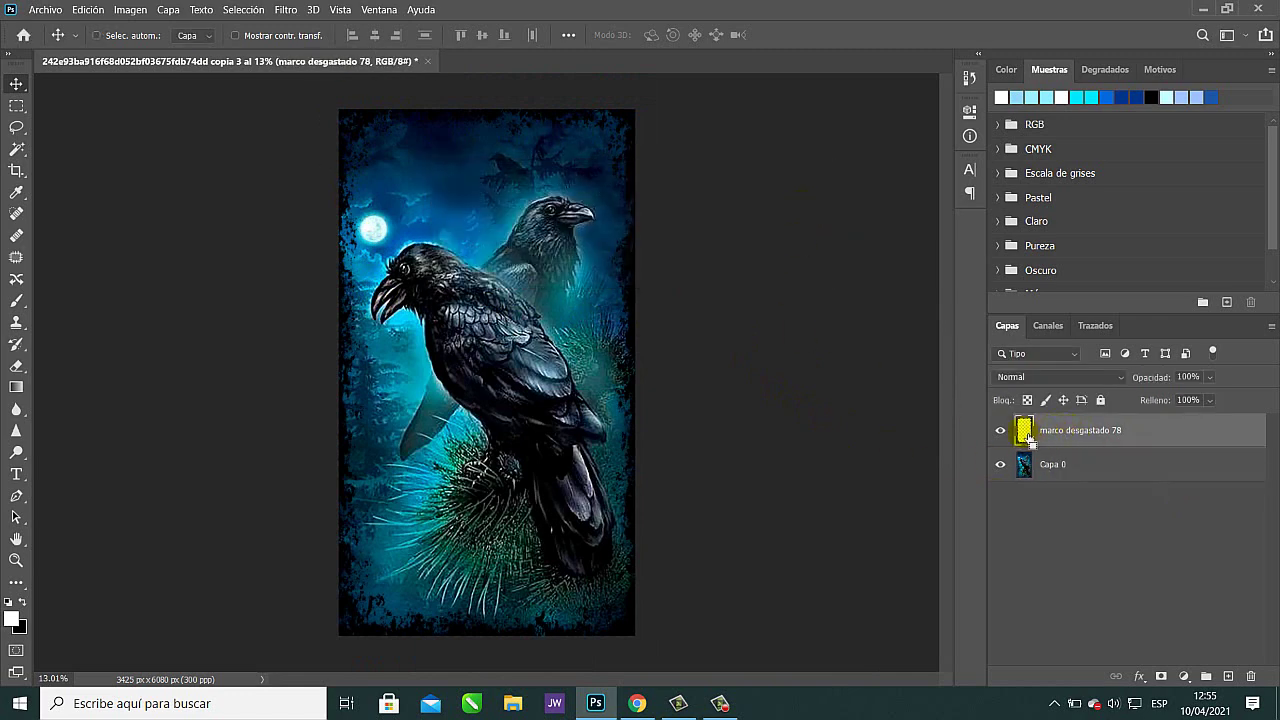
click(1000, 432)
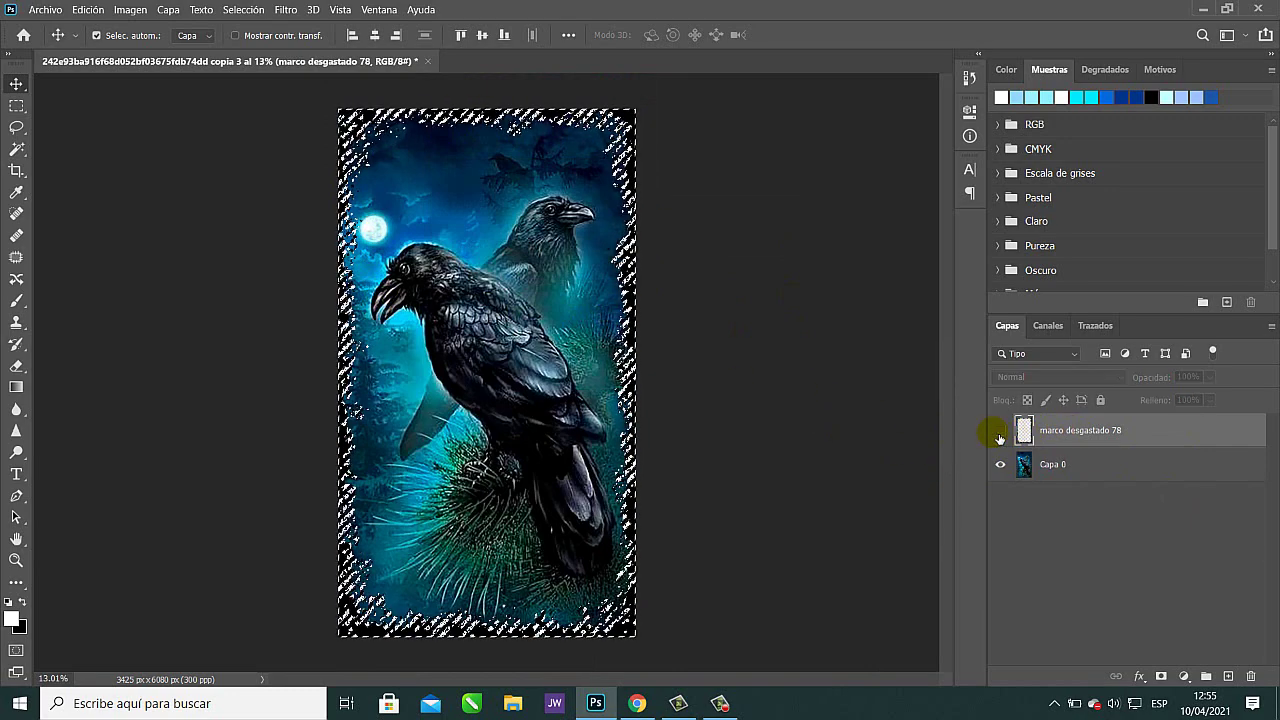
click(1000, 432)
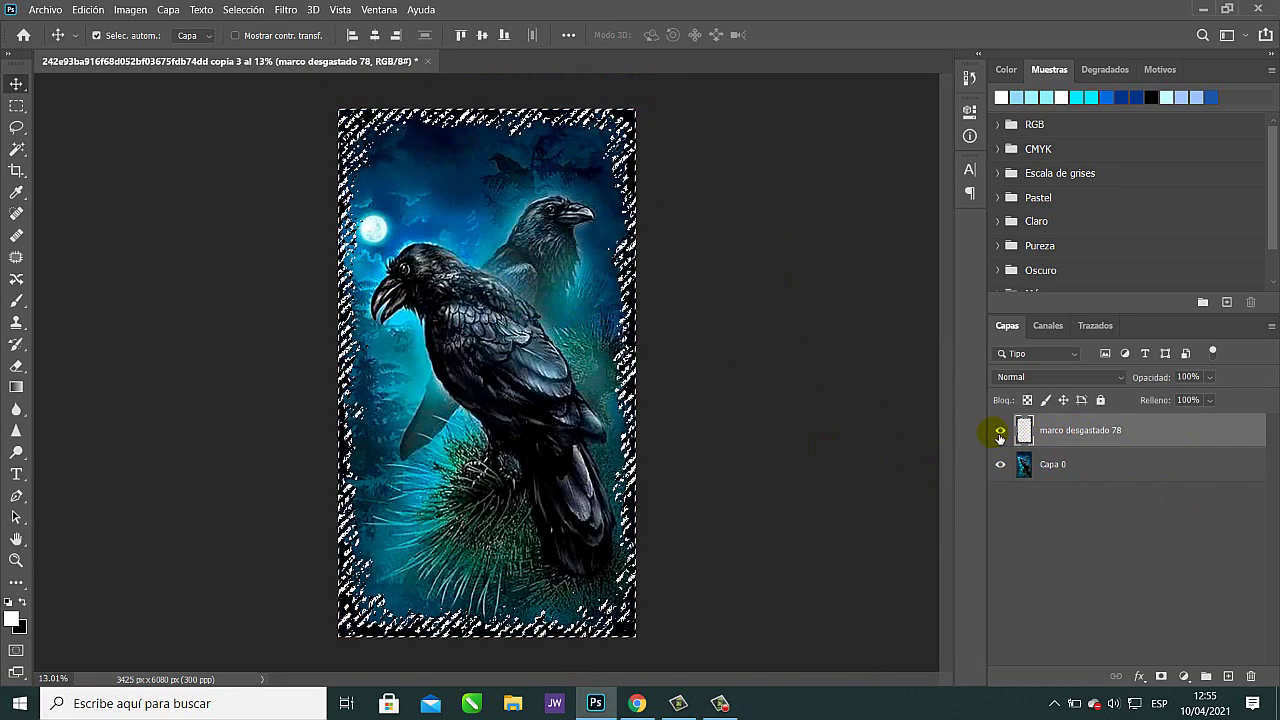
click(1128, 469)
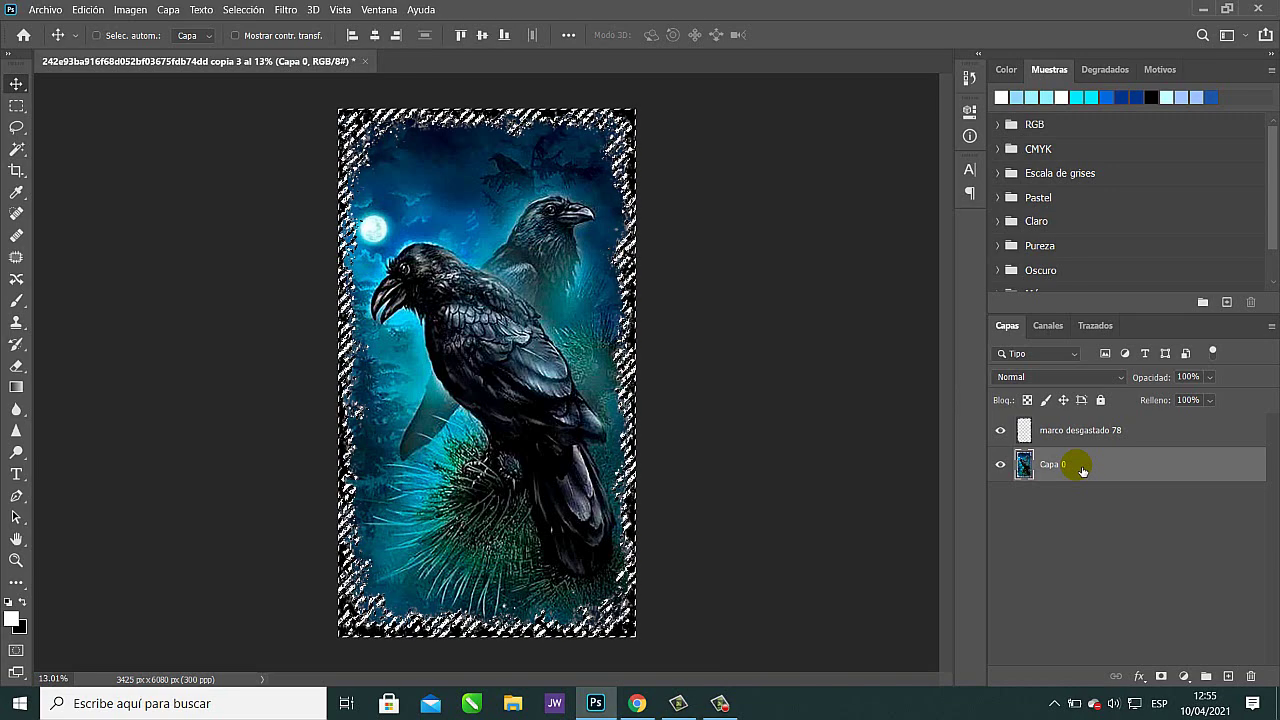
key(ctrl+d)
Compare the cut-out ravens with and without the marco desgastado 78 layer, and delete that frame layer.
click(1001, 431)
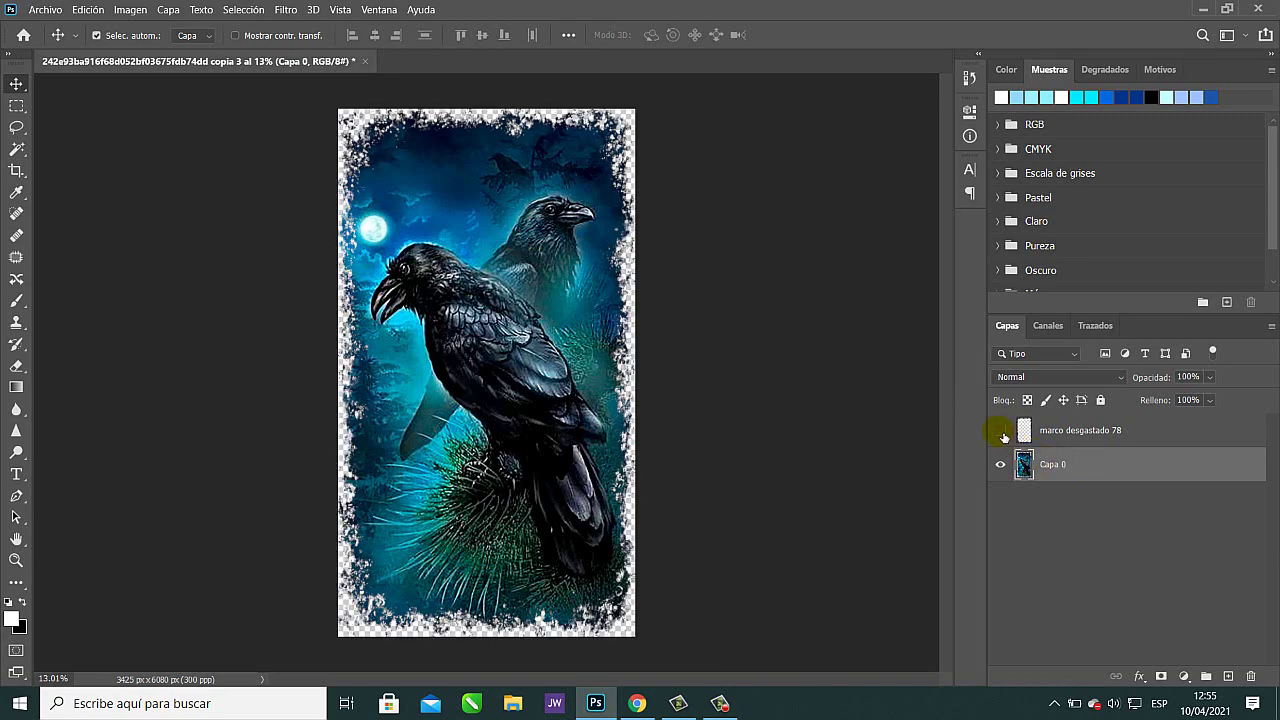
click(1001, 432)
click(1001, 432)
click(1001, 432)
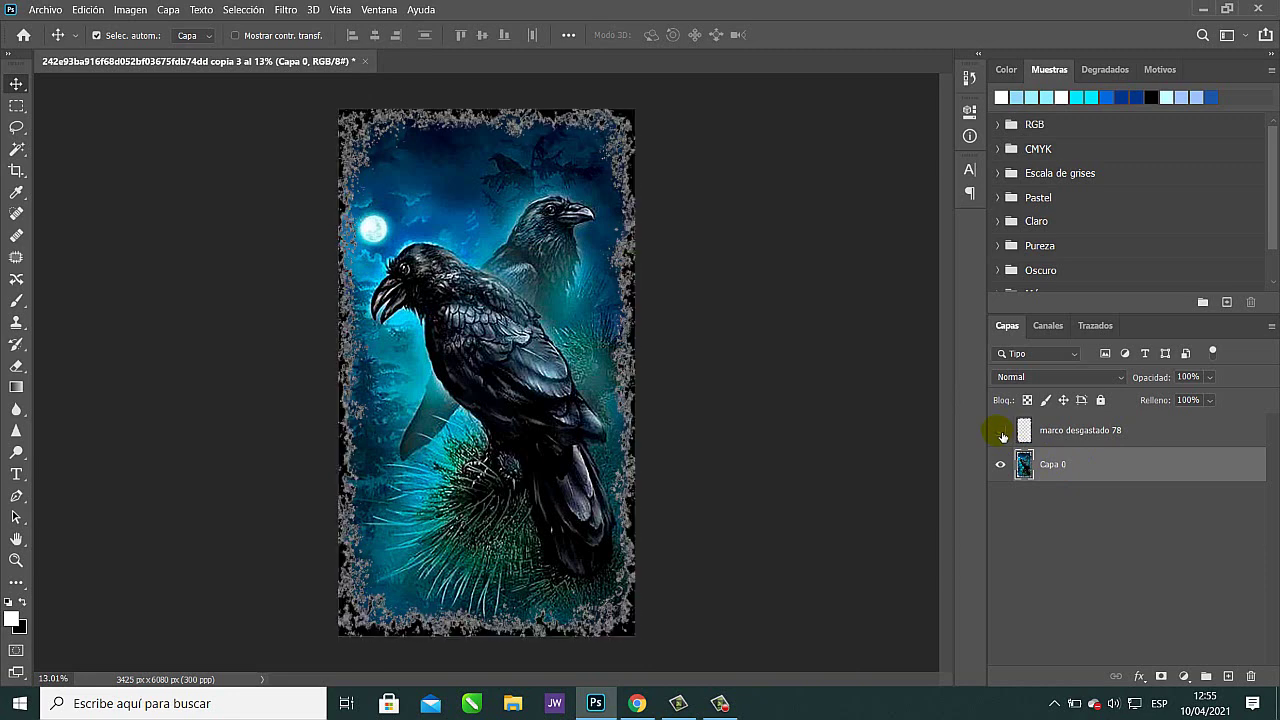
click(1001, 432)
click(1001, 432)
click(1001, 432)
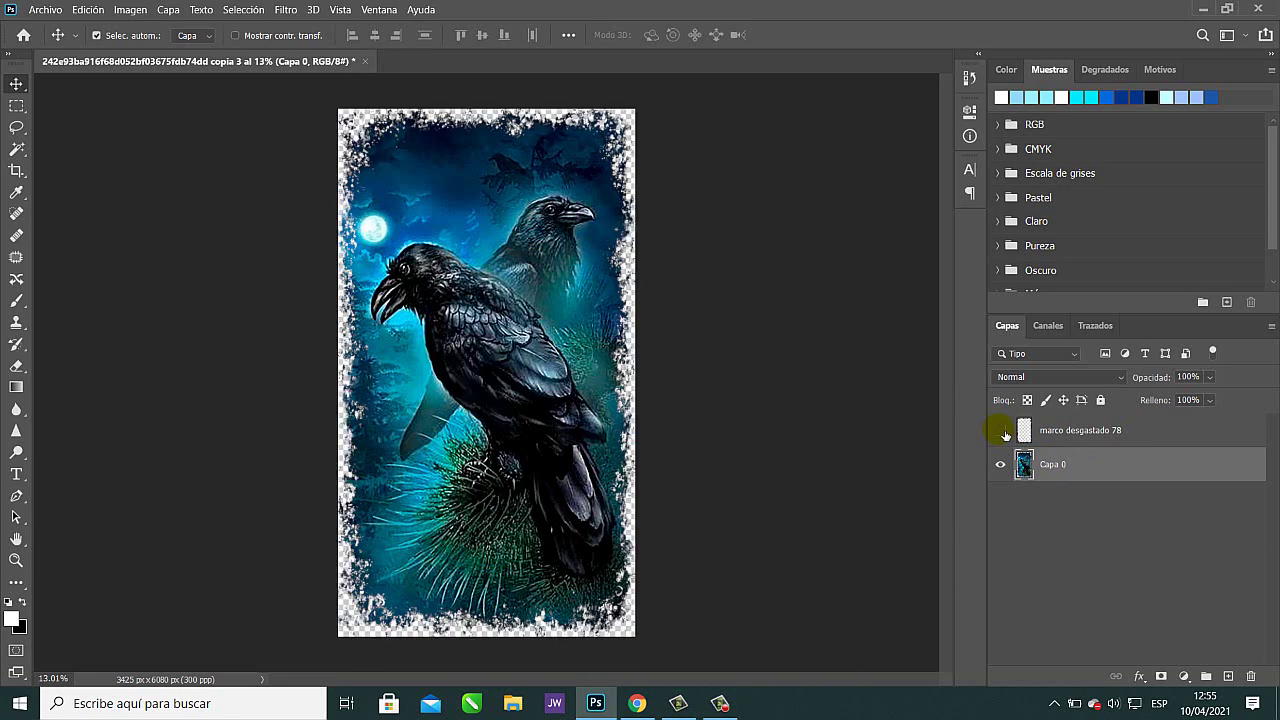
click(1120, 432)
drag(1120, 432, 1251, 677)
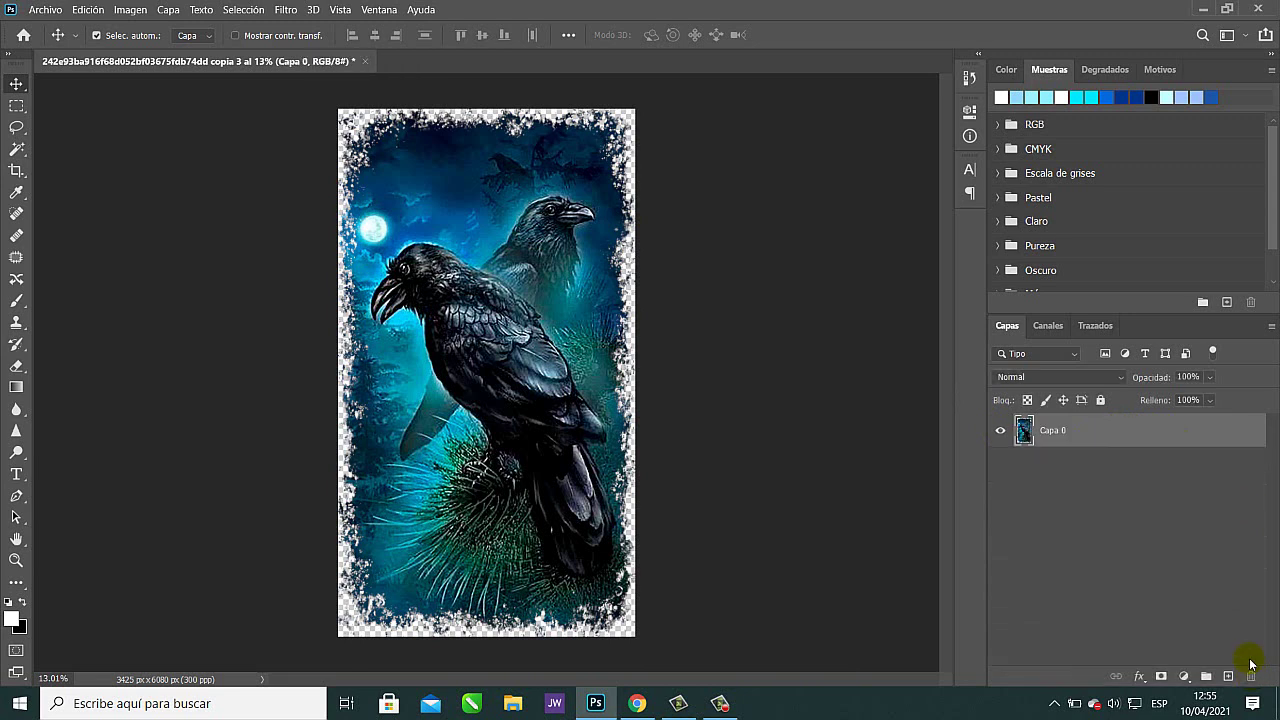
Add a new layer beneath the cut-out raven layer and fill it with black using the Paint Bucket.
click(1228, 676)
drag(1114, 436, 1088, 487)
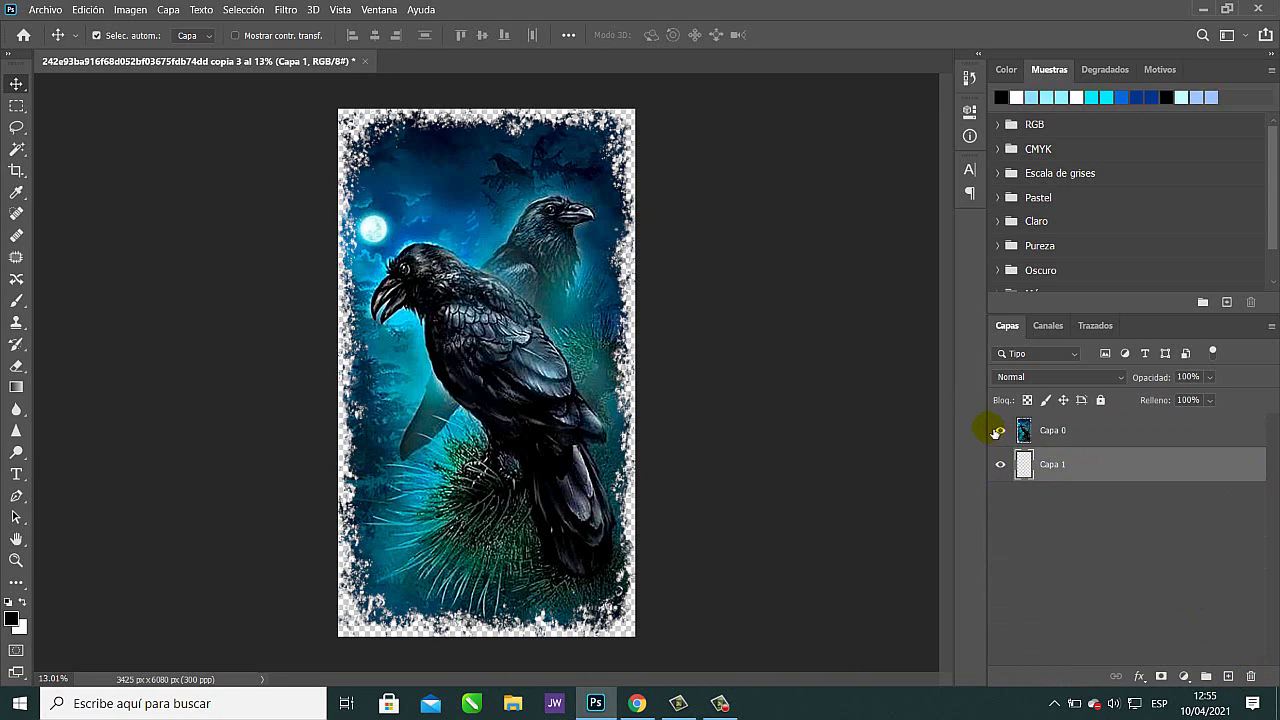
key(x)
key(x)
key(x)
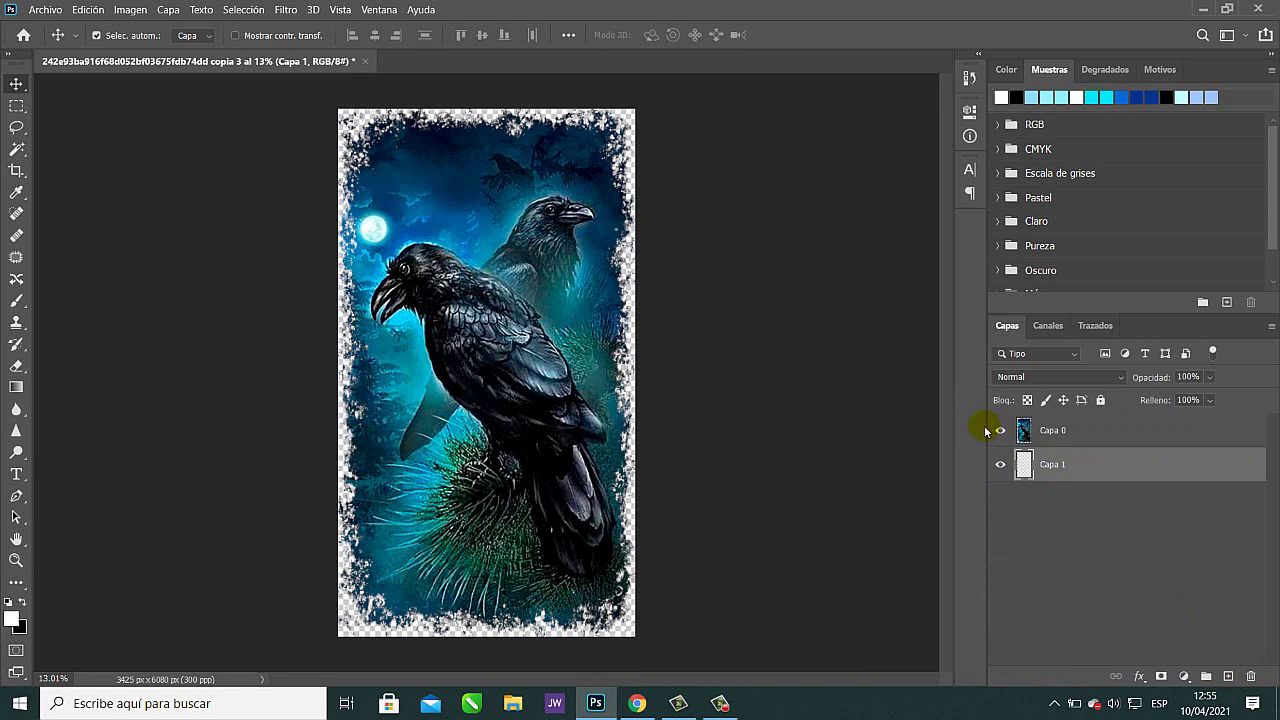
key(g)
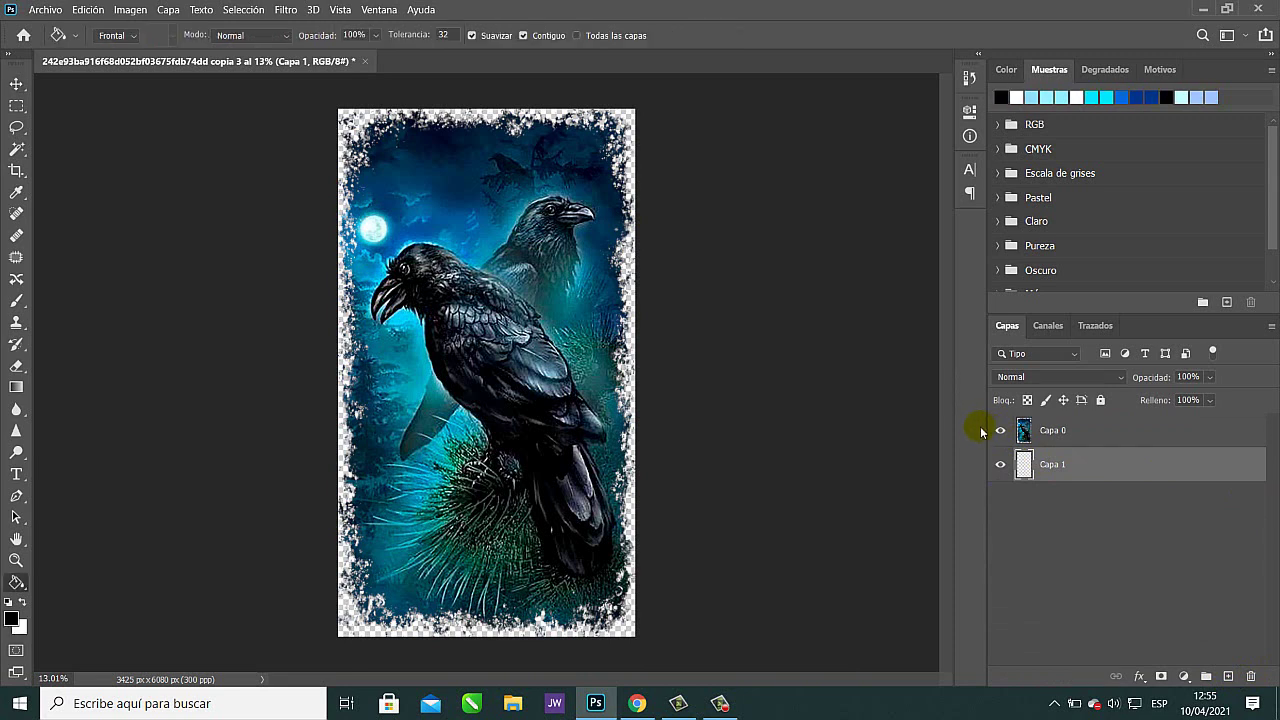
click(575, 365)
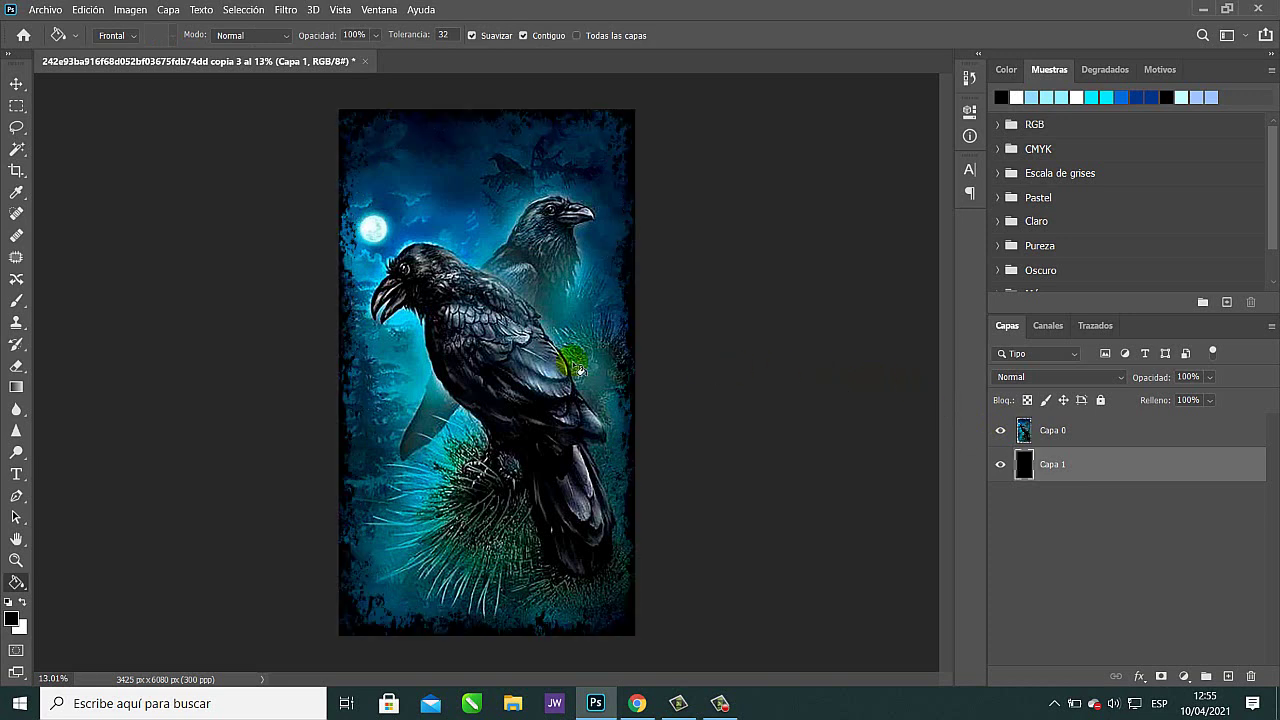
key(v)
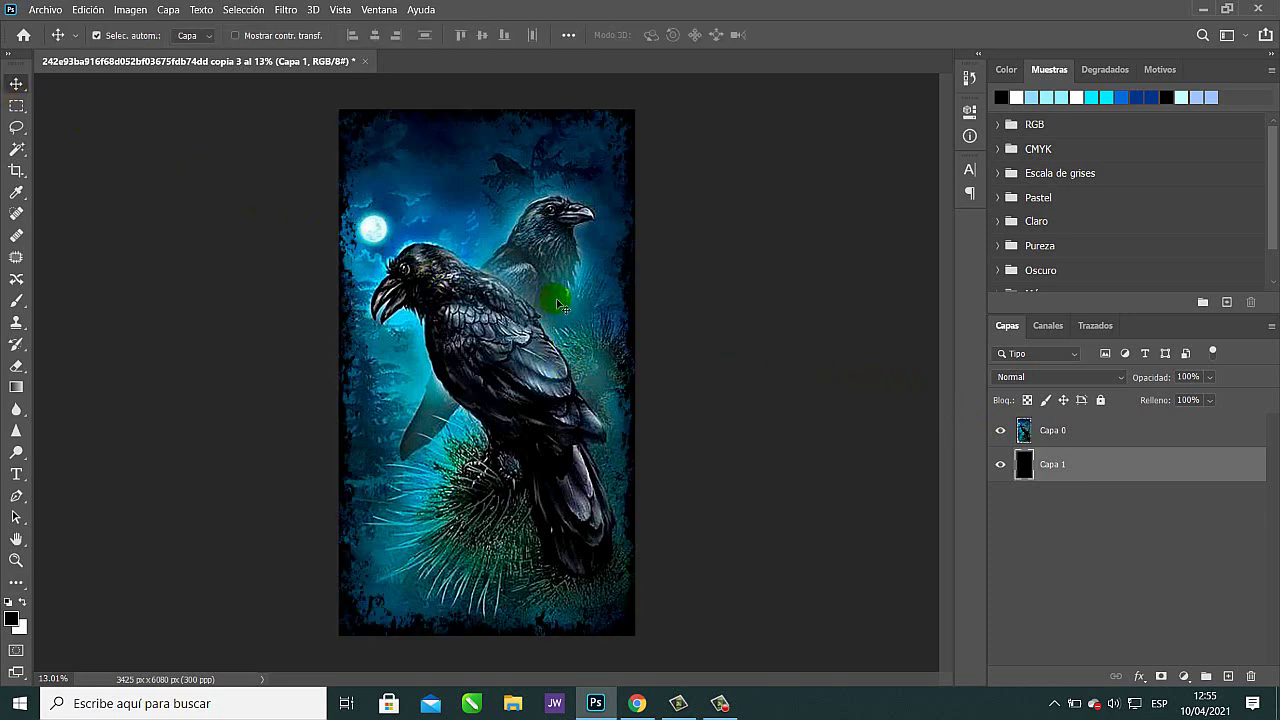
Compare the raven cut-out against transparency and against the black backing by toggling the Capa 1 layer's visibility.
click(1003, 464)
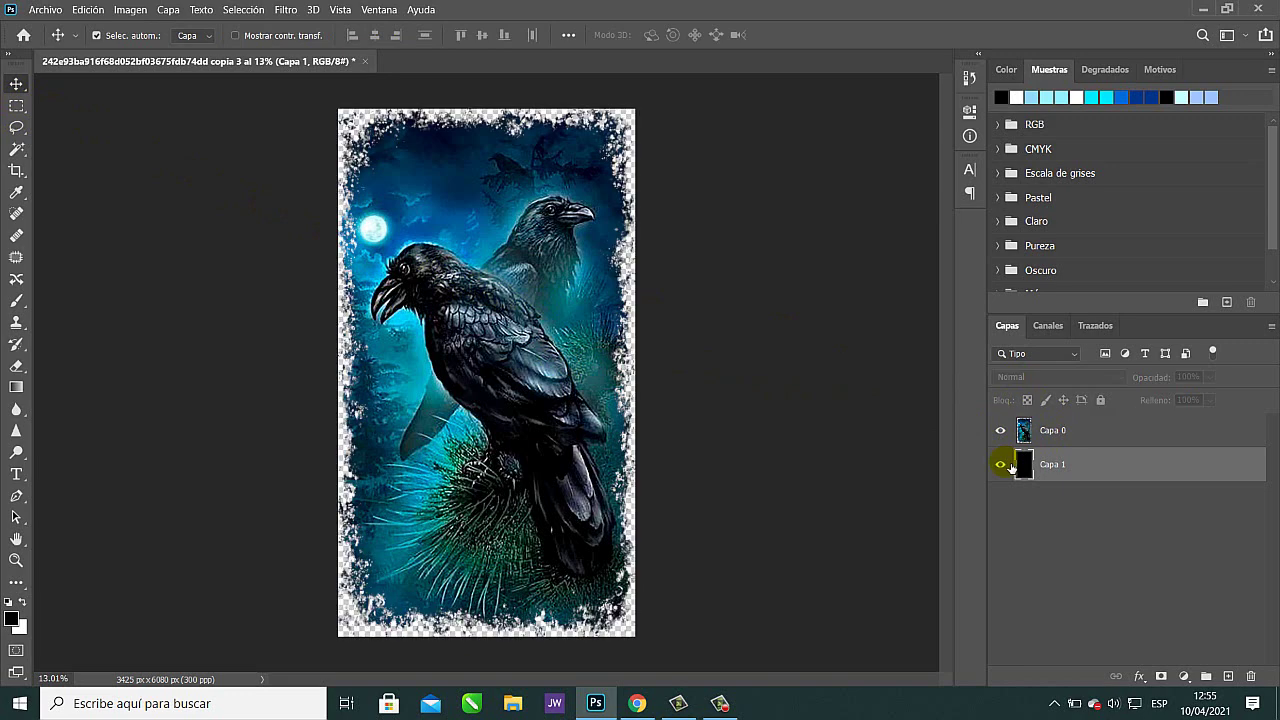
click(1003, 464)
click(1003, 464)
click(1003, 464)
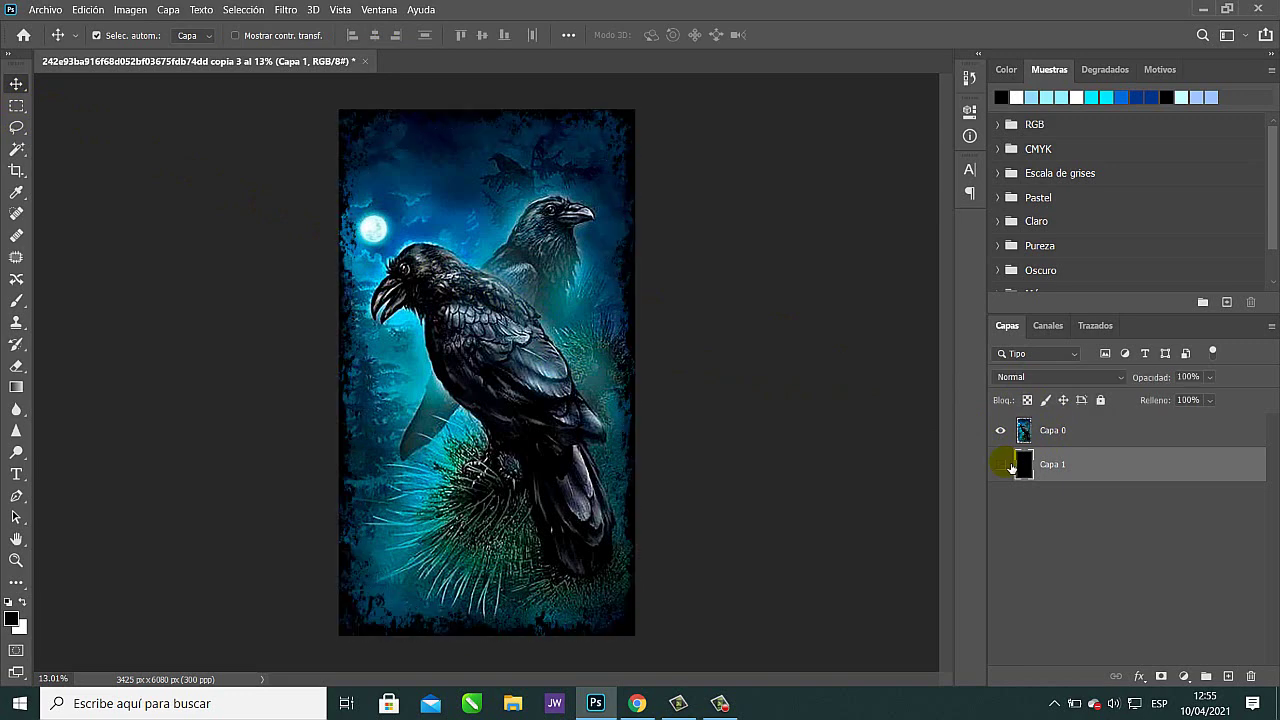
click(1000, 464)
click(1000, 464)
click(1000, 464)
click(1000, 464)
click(1003, 464)
click(1003, 464)
Merge the raven cut-out with the black backing into a single layer and check it by briefly hiding it.
click(1090, 440)
key(ctrl+e)
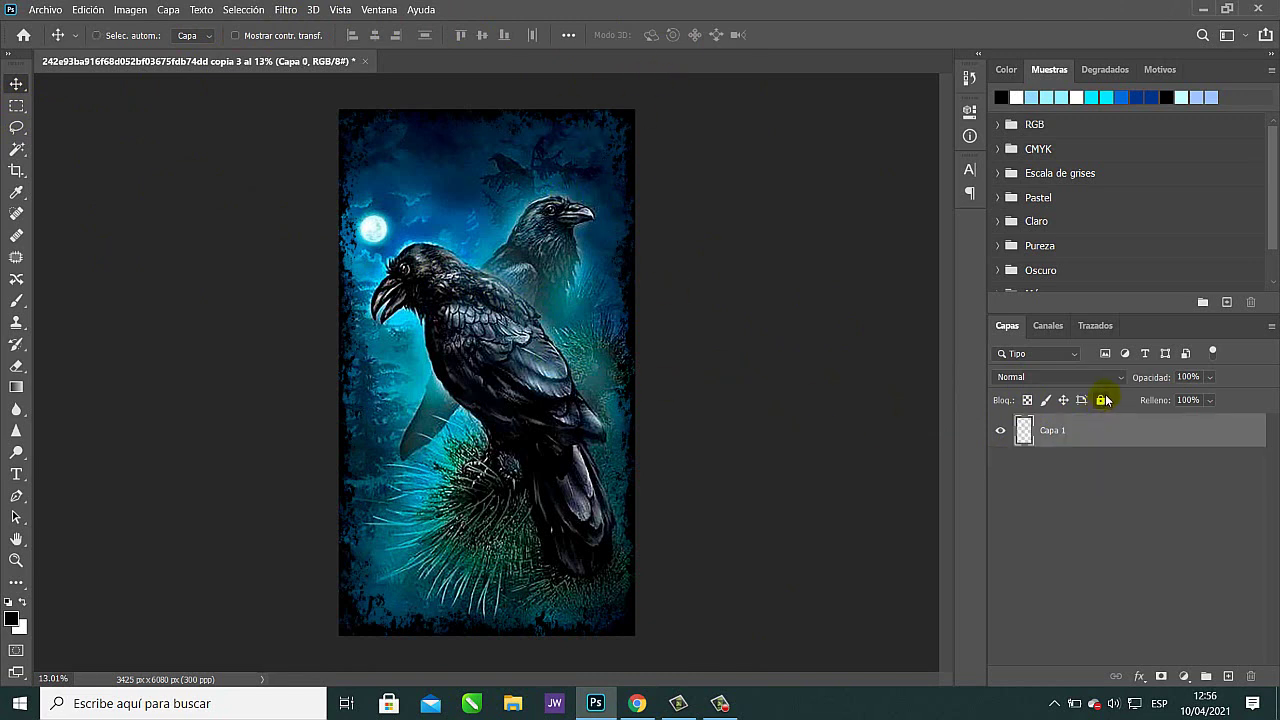
click(1001, 431)
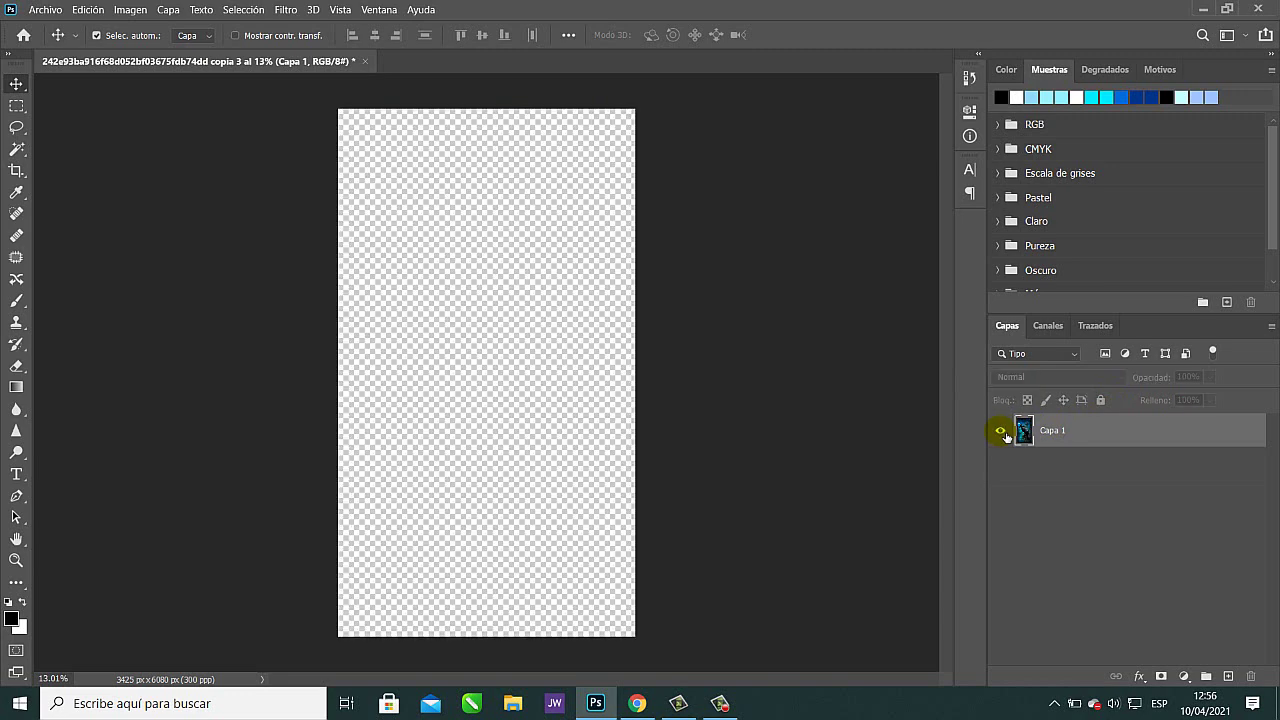
click(1001, 431)
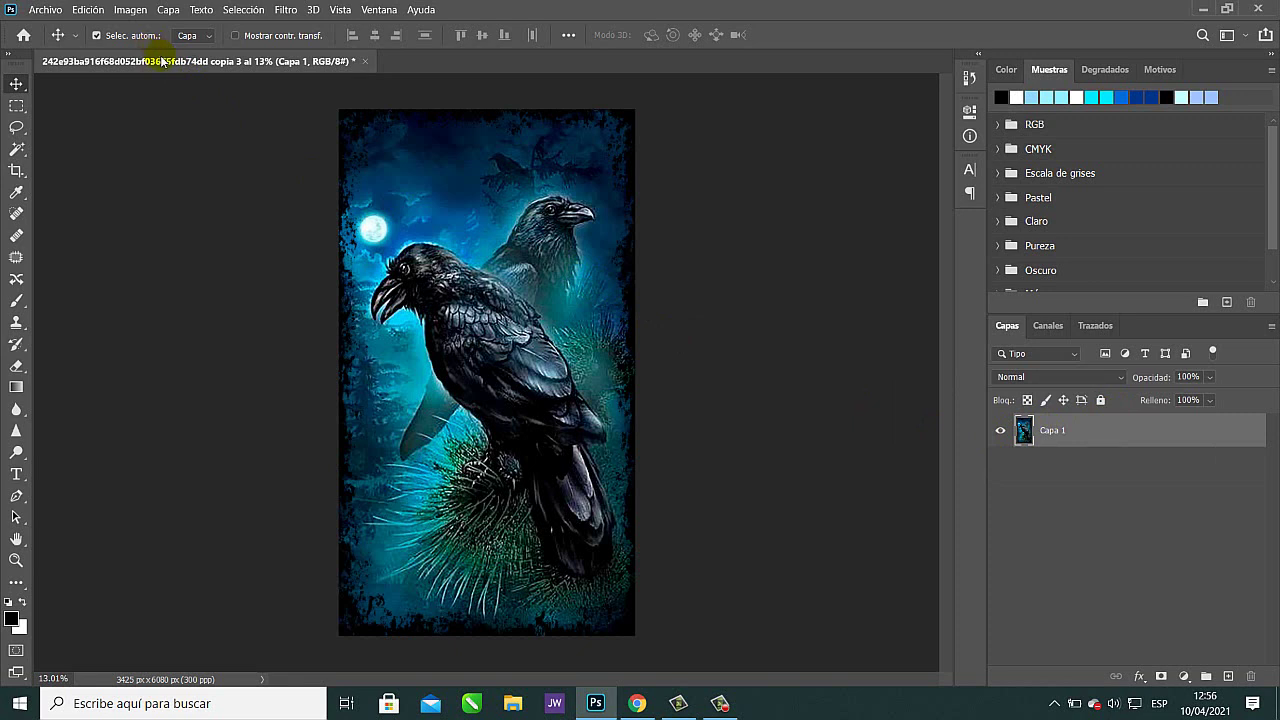
Convert the raven layer with a Black & White adjustment, setting Blues to -21%, Cyans to 9% and Greens to 4%.
click(130, 10)
mouse_move(160, 48)
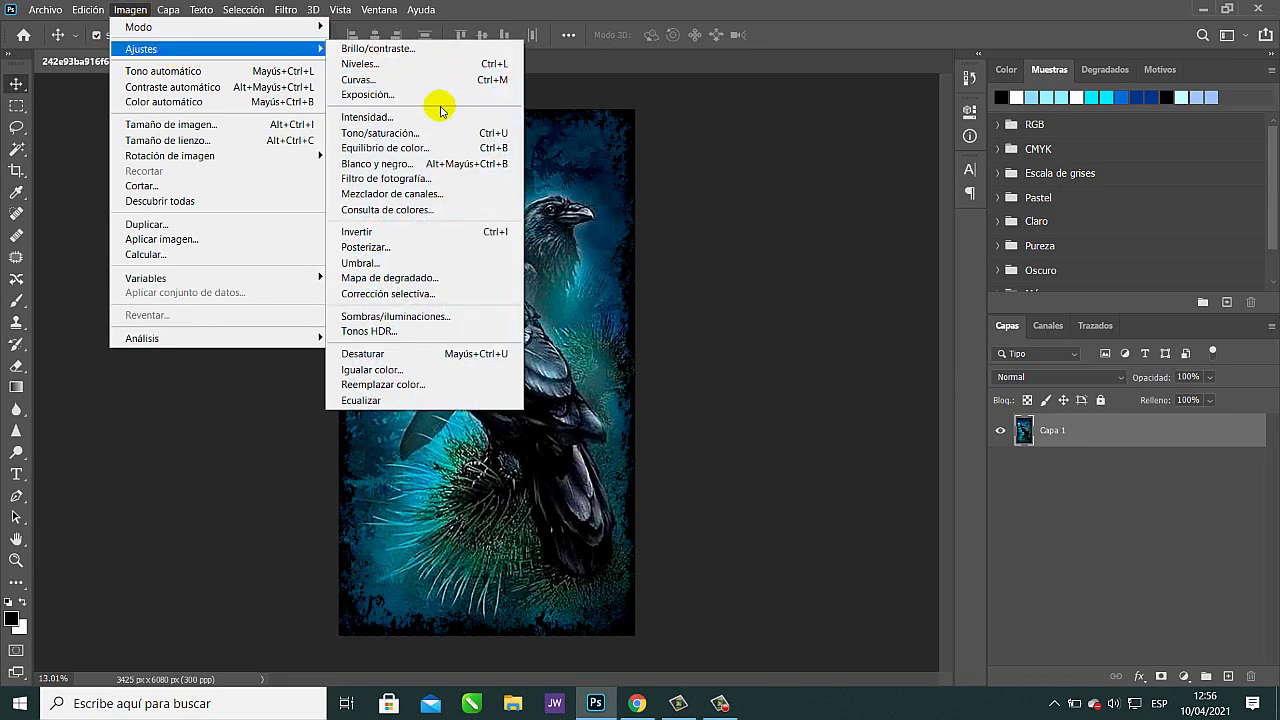
click(433, 167)
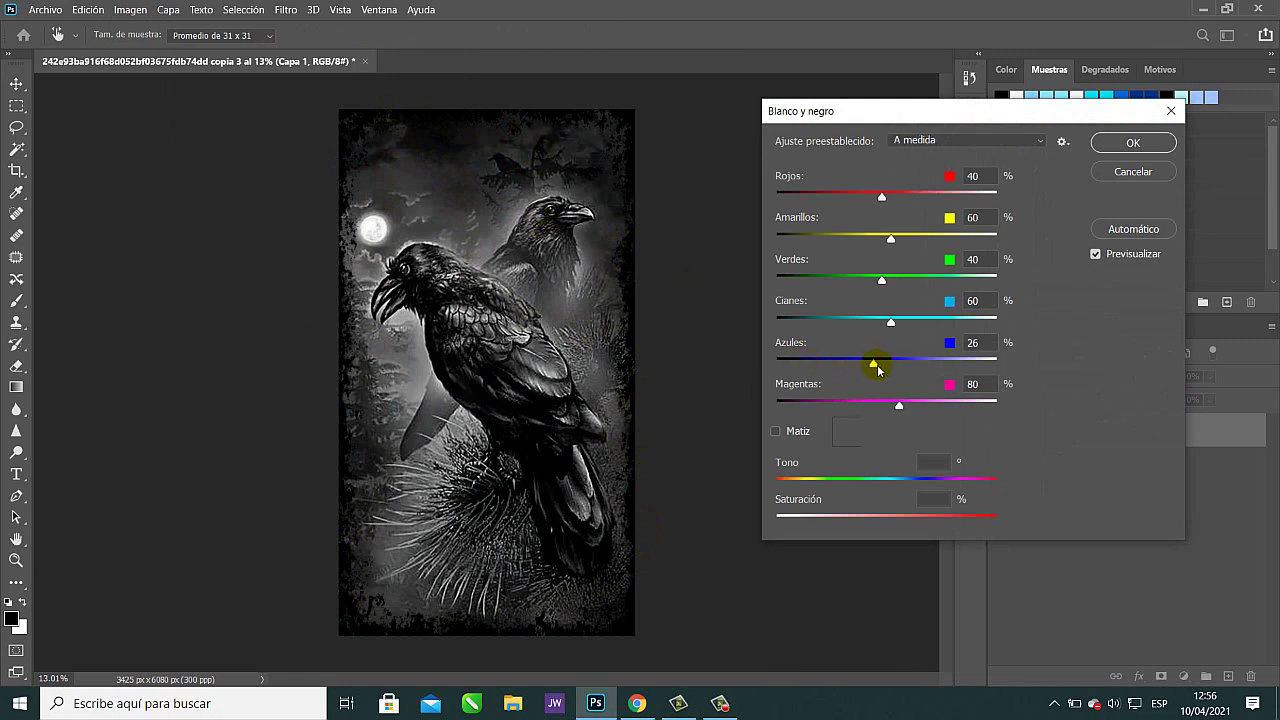
drag(878, 370, 843, 371)
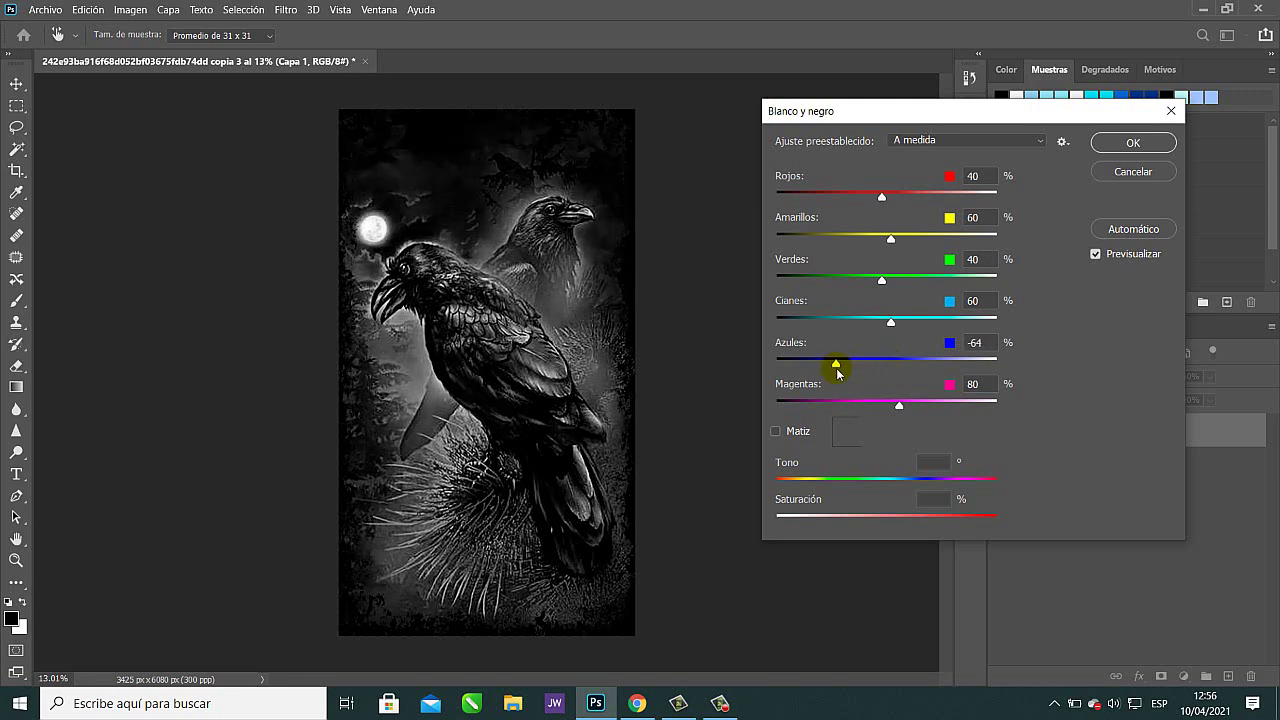
drag(842, 374, 864, 374)
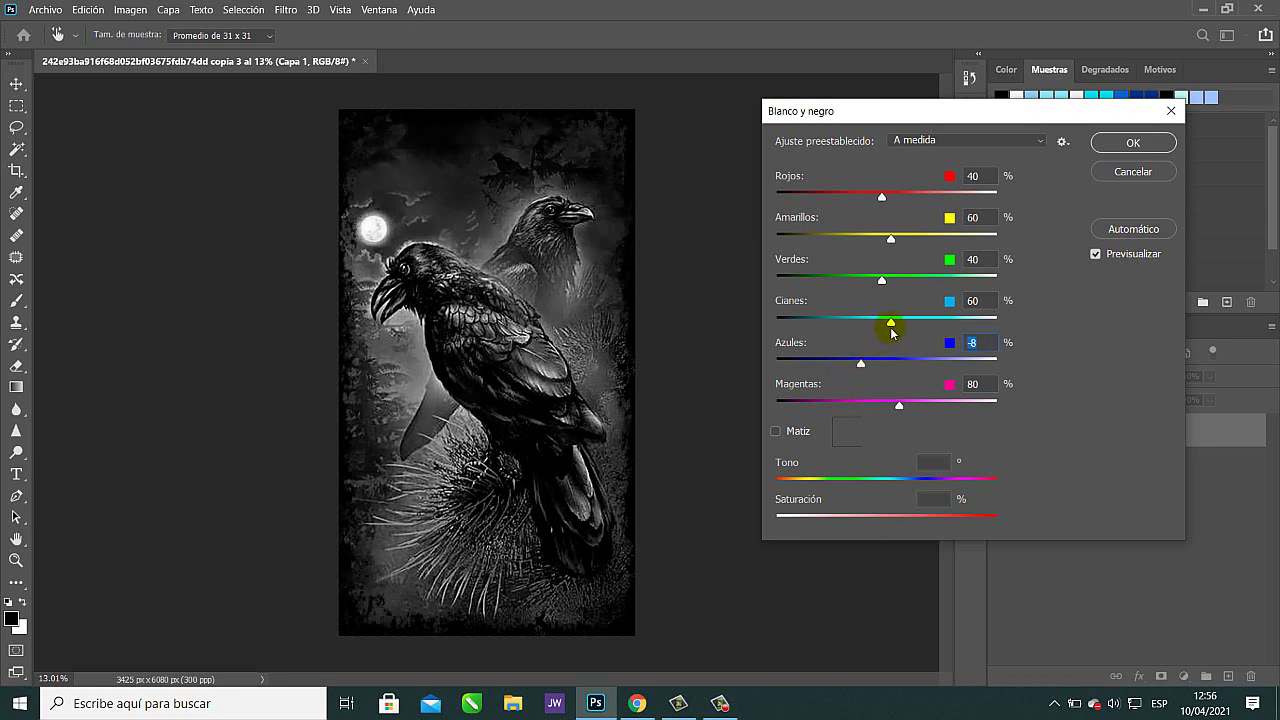
drag(891, 322, 870, 323)
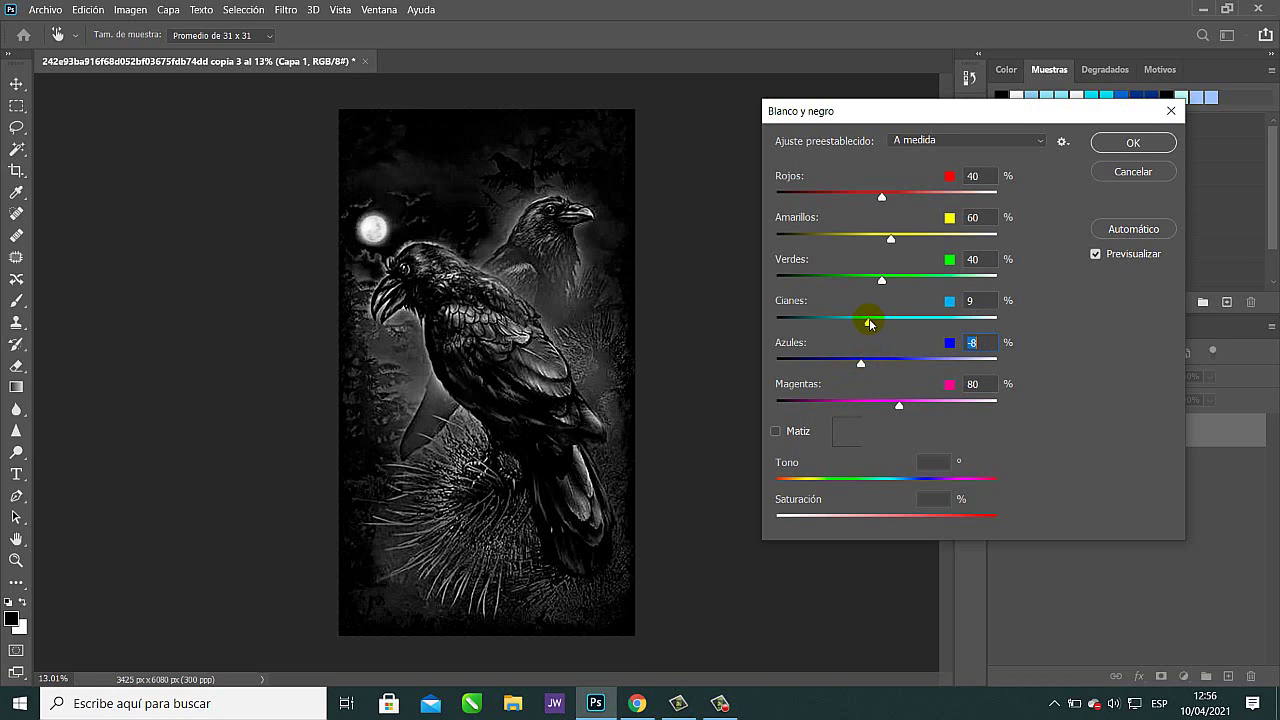
drag(861, 362, 855, 367)
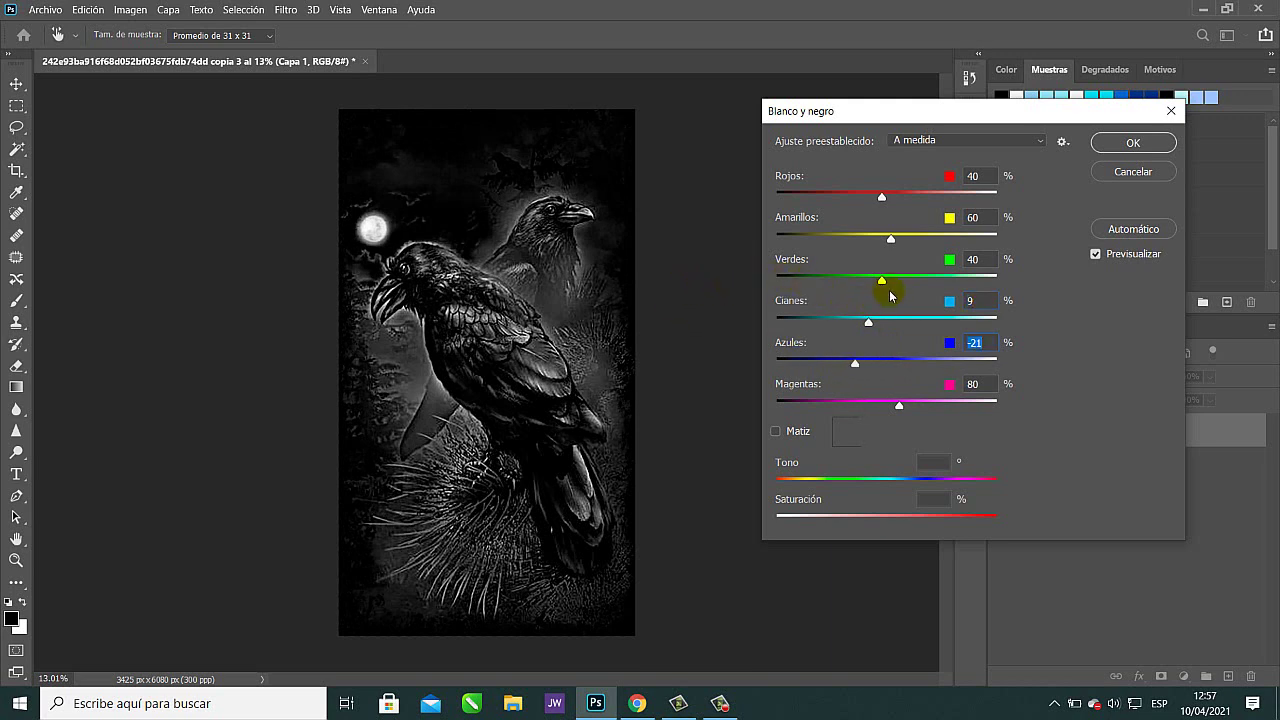
mouse_move(887, 289)
mouse_down()
mouse_move(900, 289)
mouse_move(868, 297)
mouse_up()
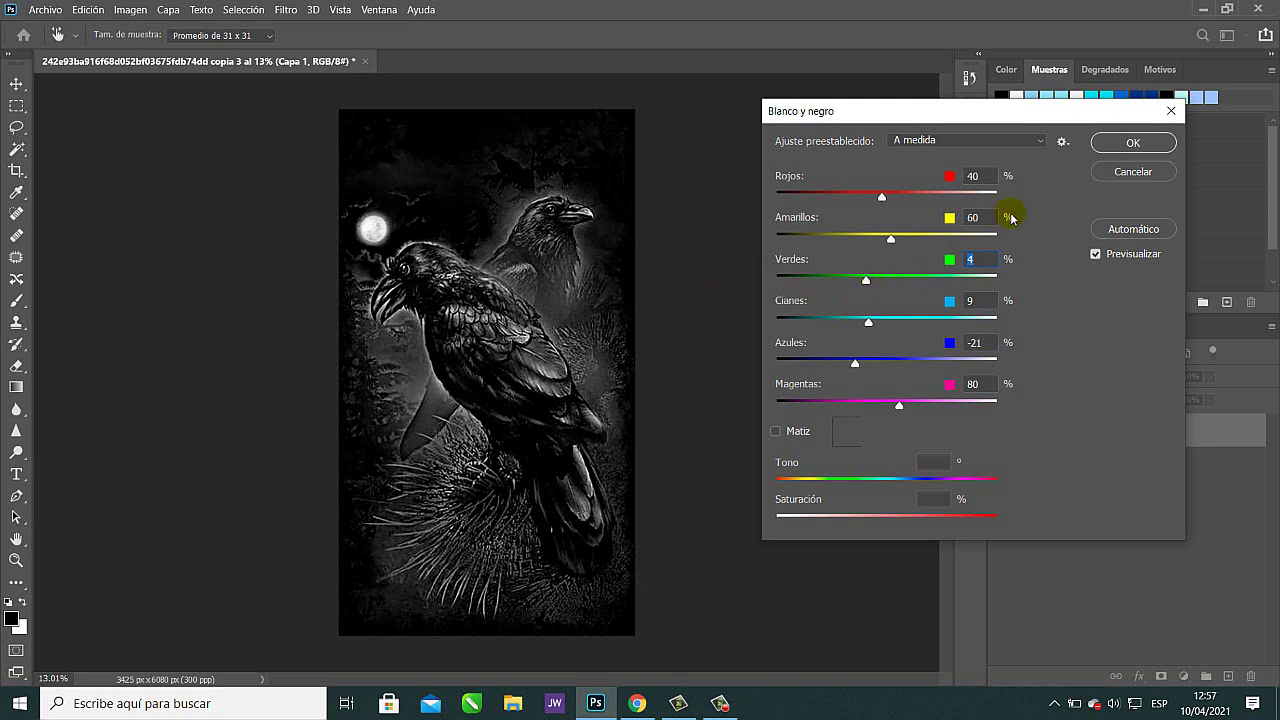
Compare the raven image with and without the Black & White preview, and apply the adjustment.
click(1094, 255)
click(1094, 255)
click(1095, 256)
click(1096, 256)
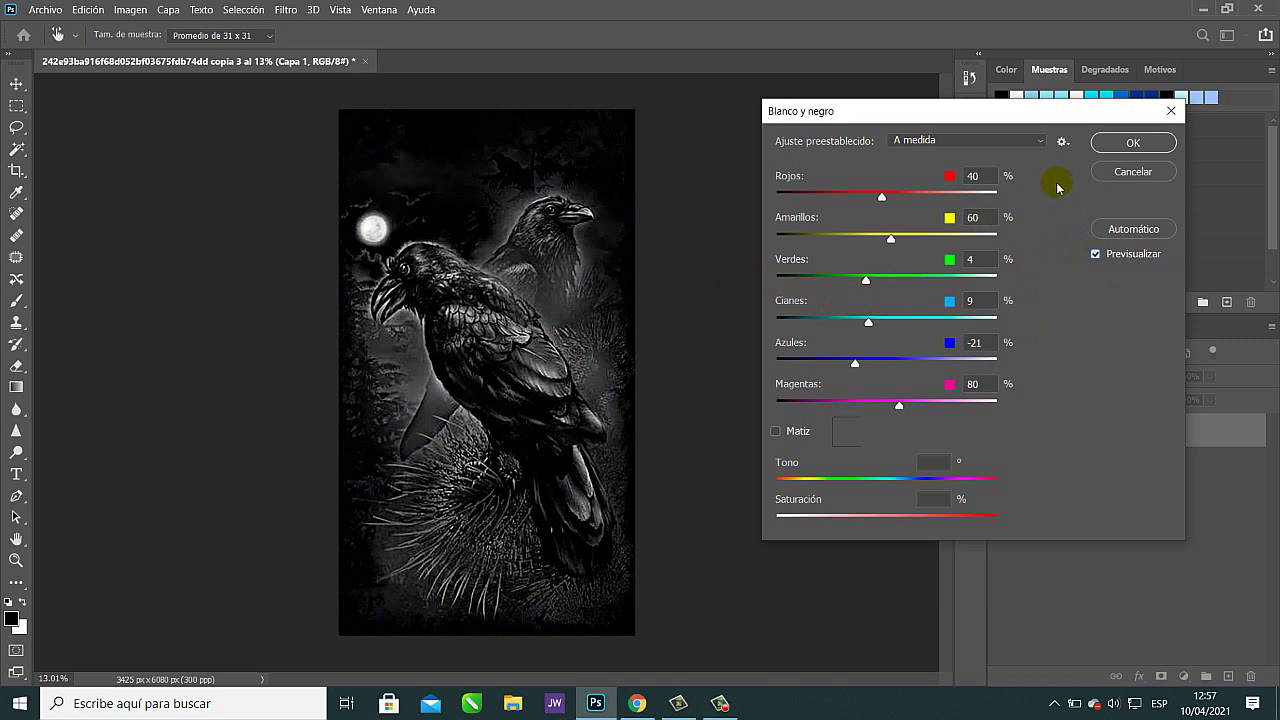
click(1132, 144)
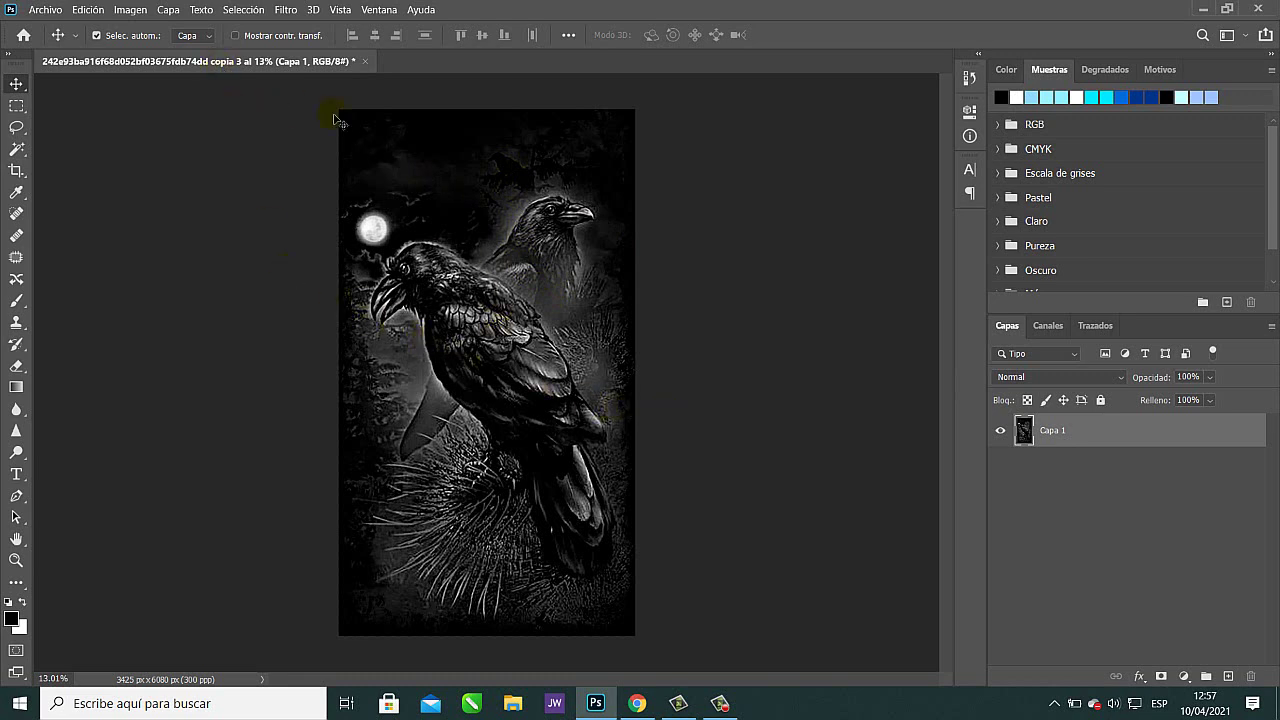
Duplicate the black-and-white raven image as a separate document.
click(128, 12)
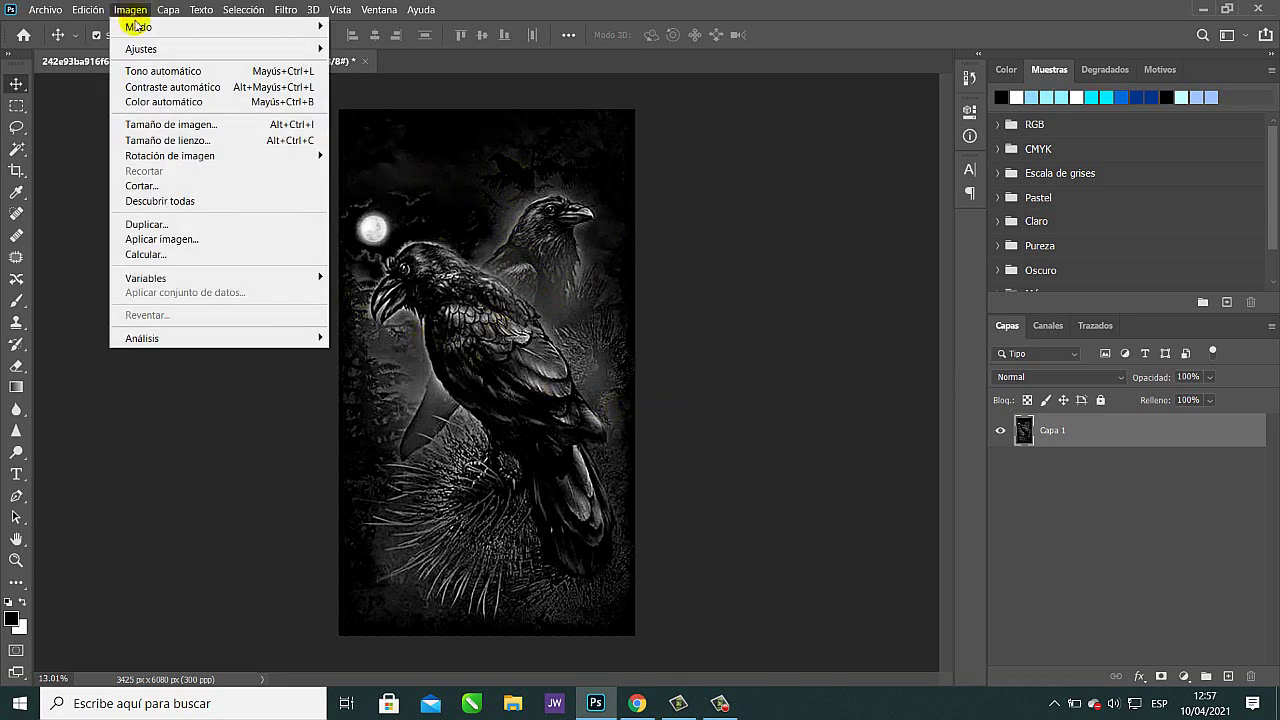
click(170, 220)
click(836, 178)
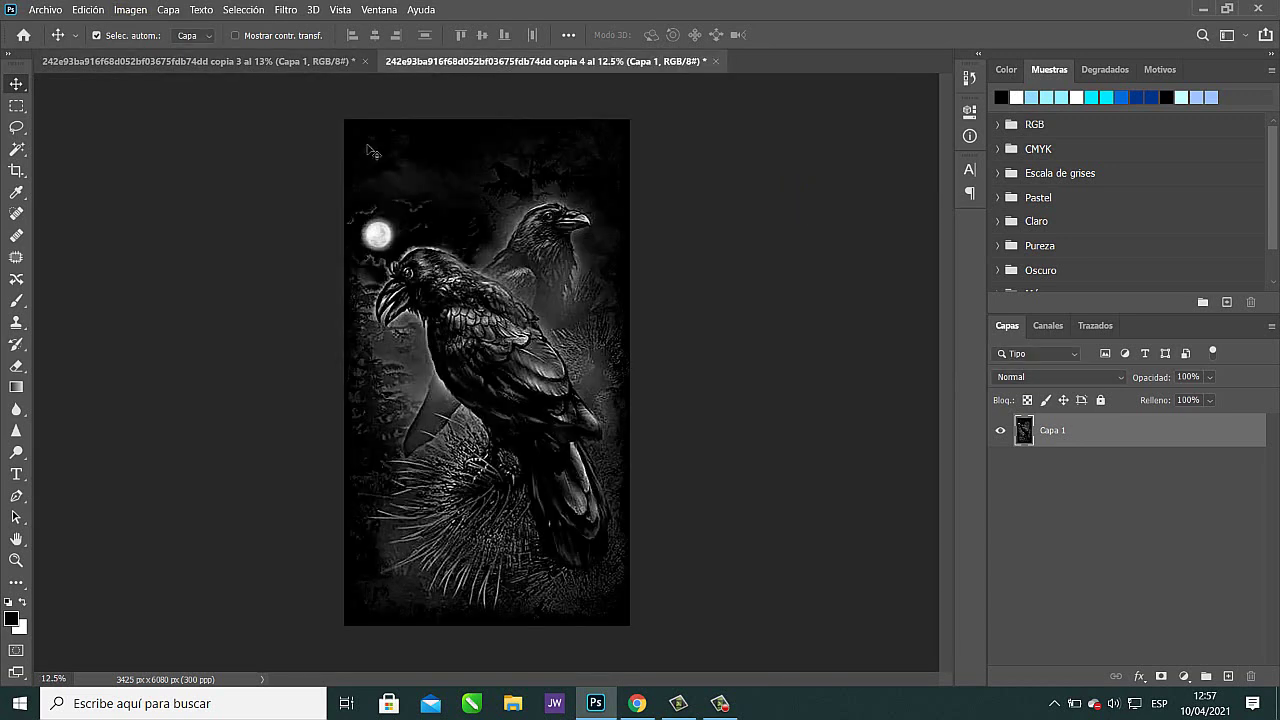
Compare the copia 3 document with its duplicate at matching zoom levels.
click(265, 62)
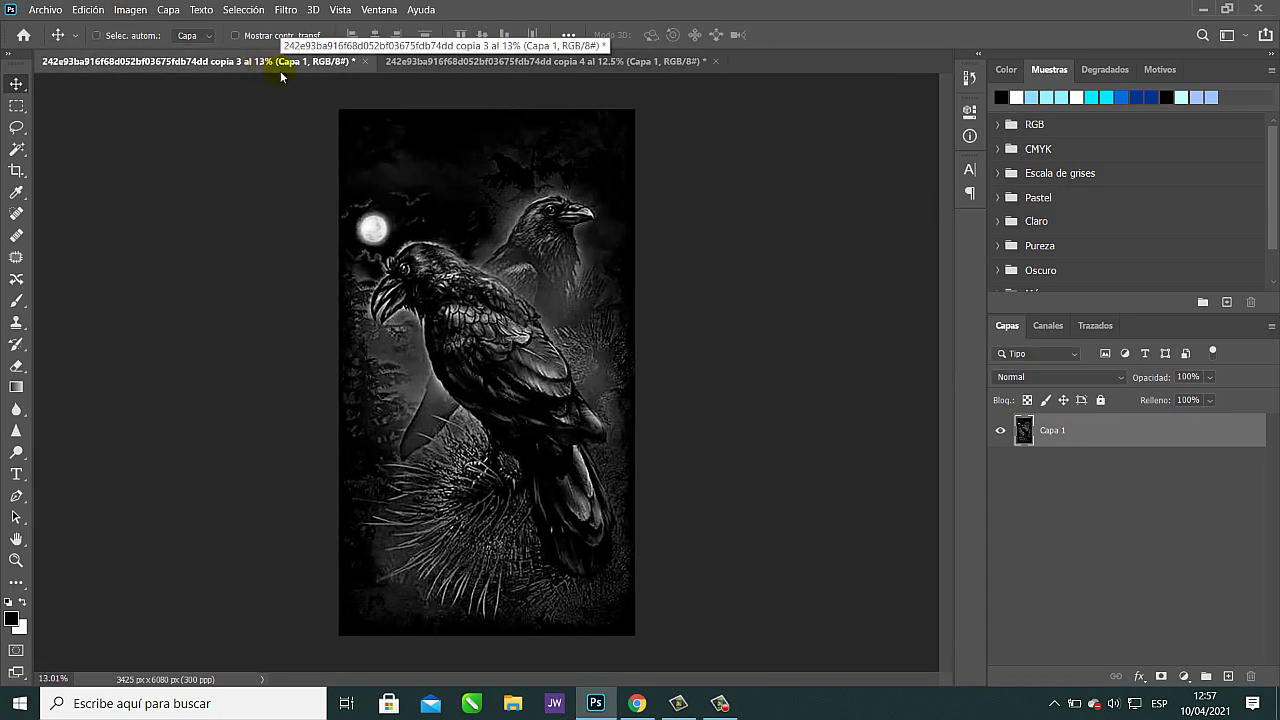
scroll(277, 63, up, 1)
click(510, 62)
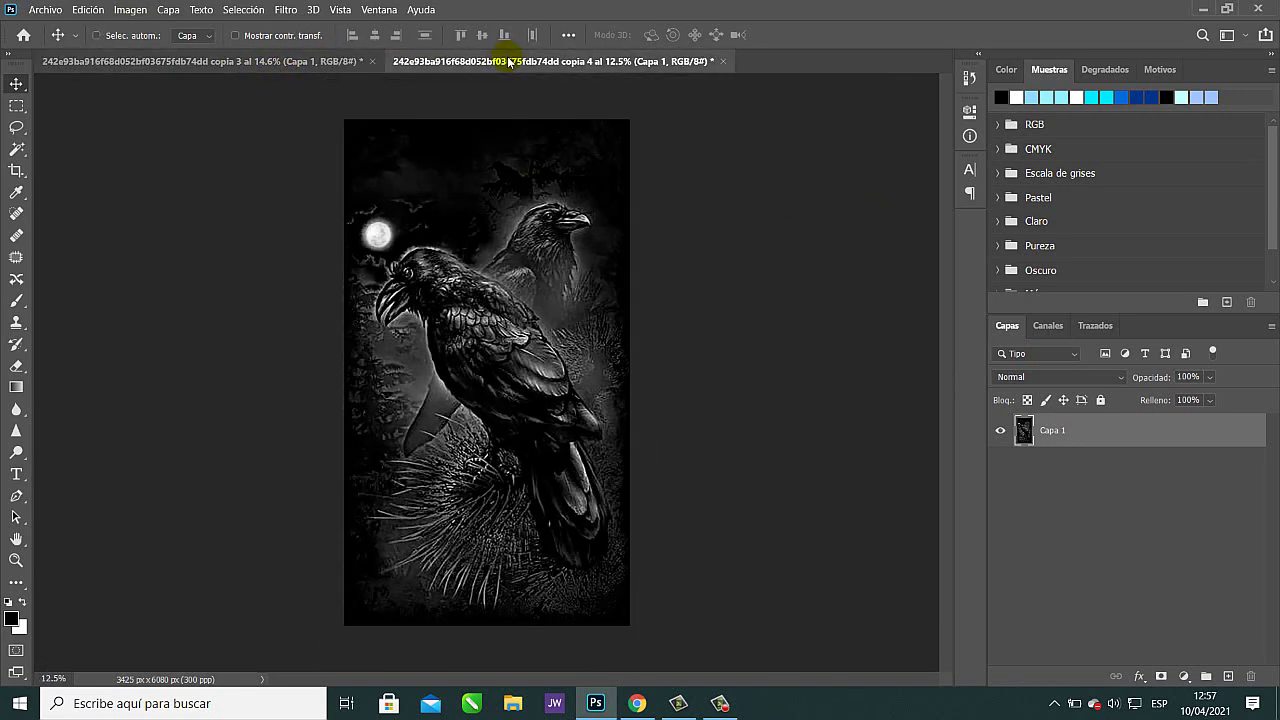
scroll(510, 62, up, 1)
click(265, 62)
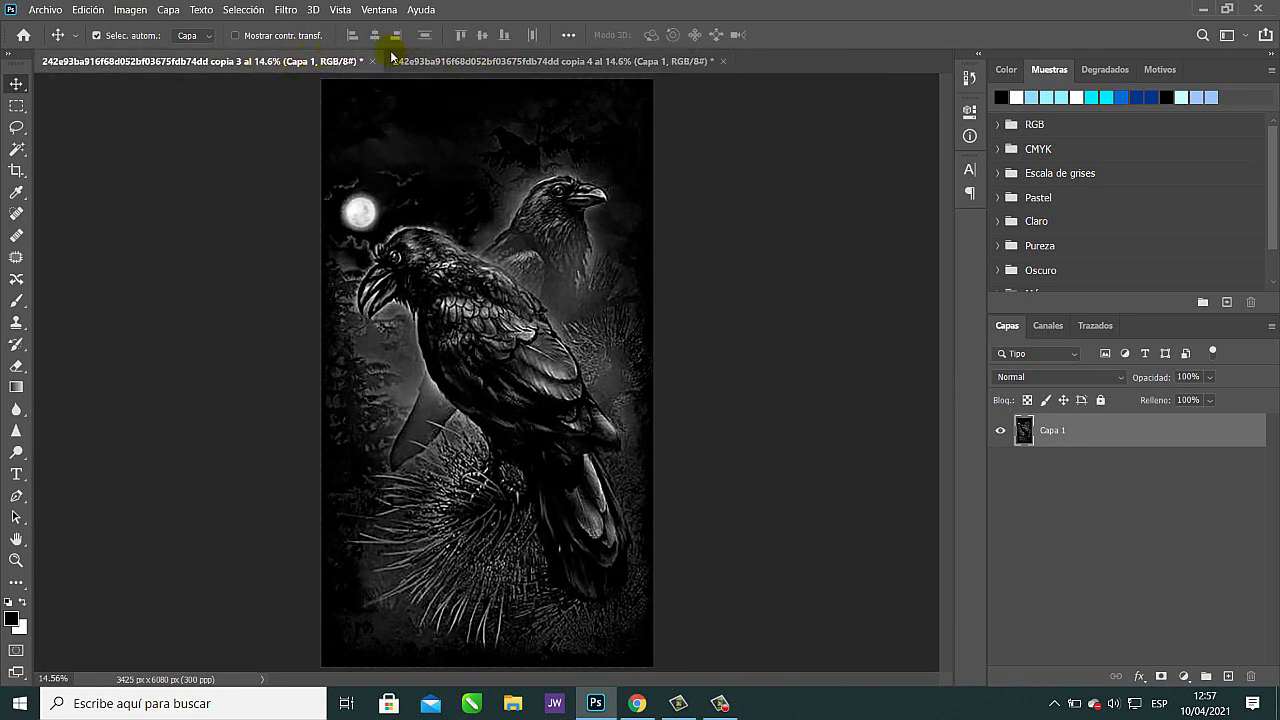
click(486, 62)
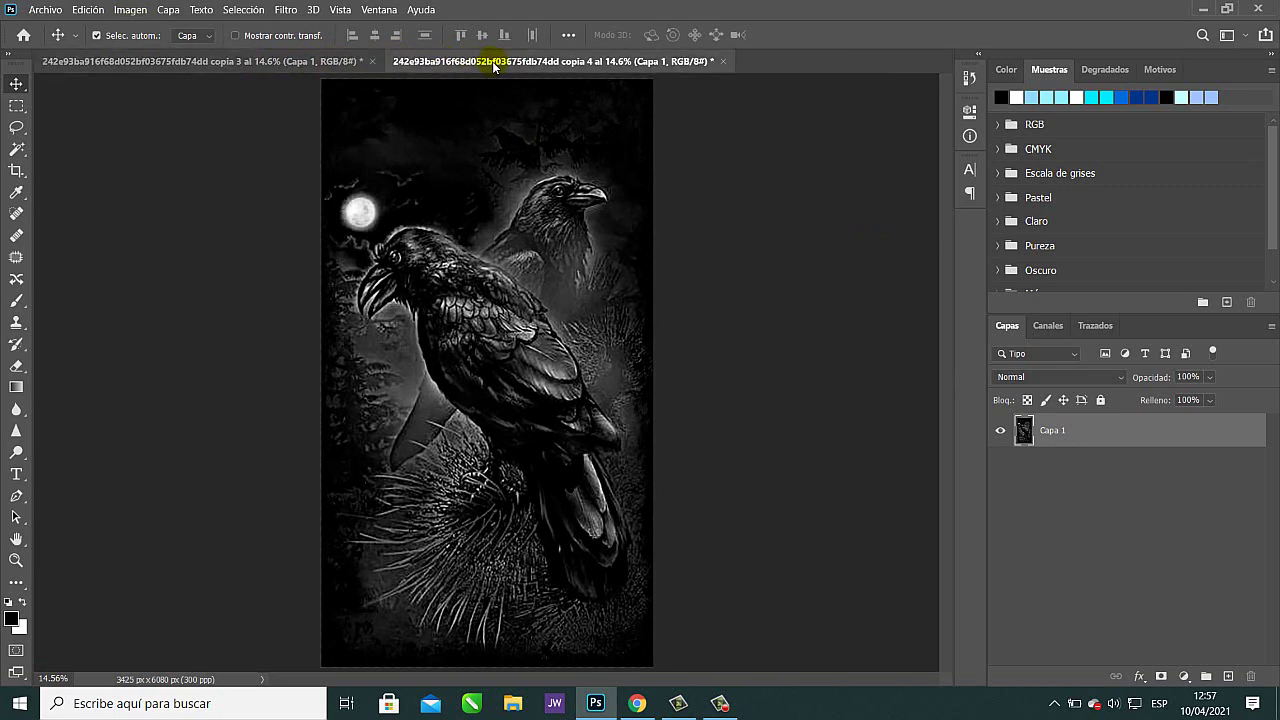
Examine the RGB channels of both raven documents, ending on the copia 4 duplicate.
click(1049, 329)
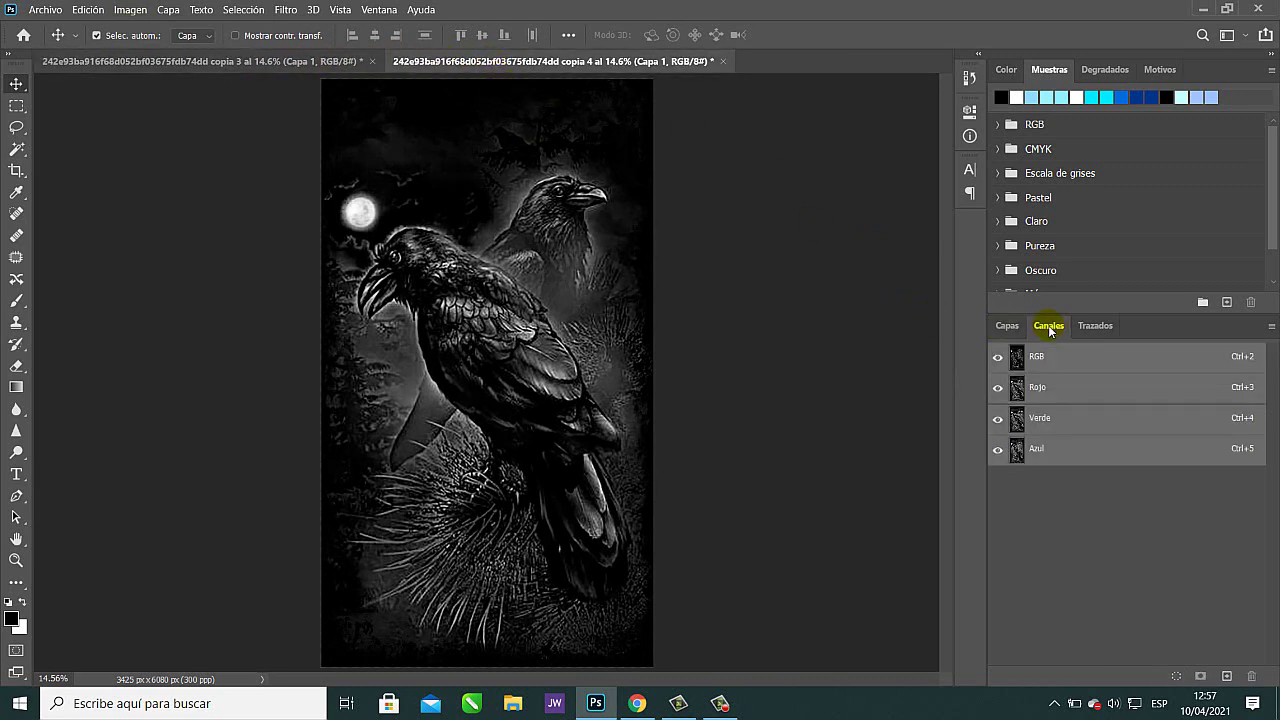
click(290, 61)
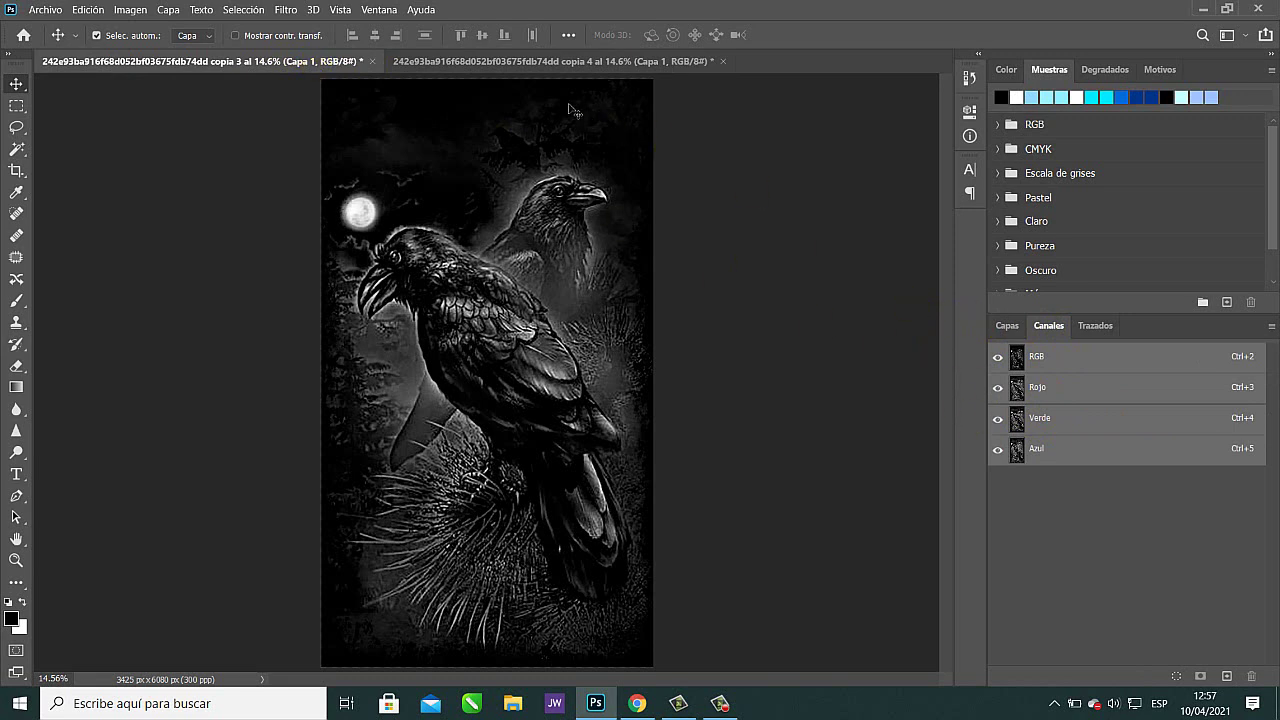
click(541, 62)
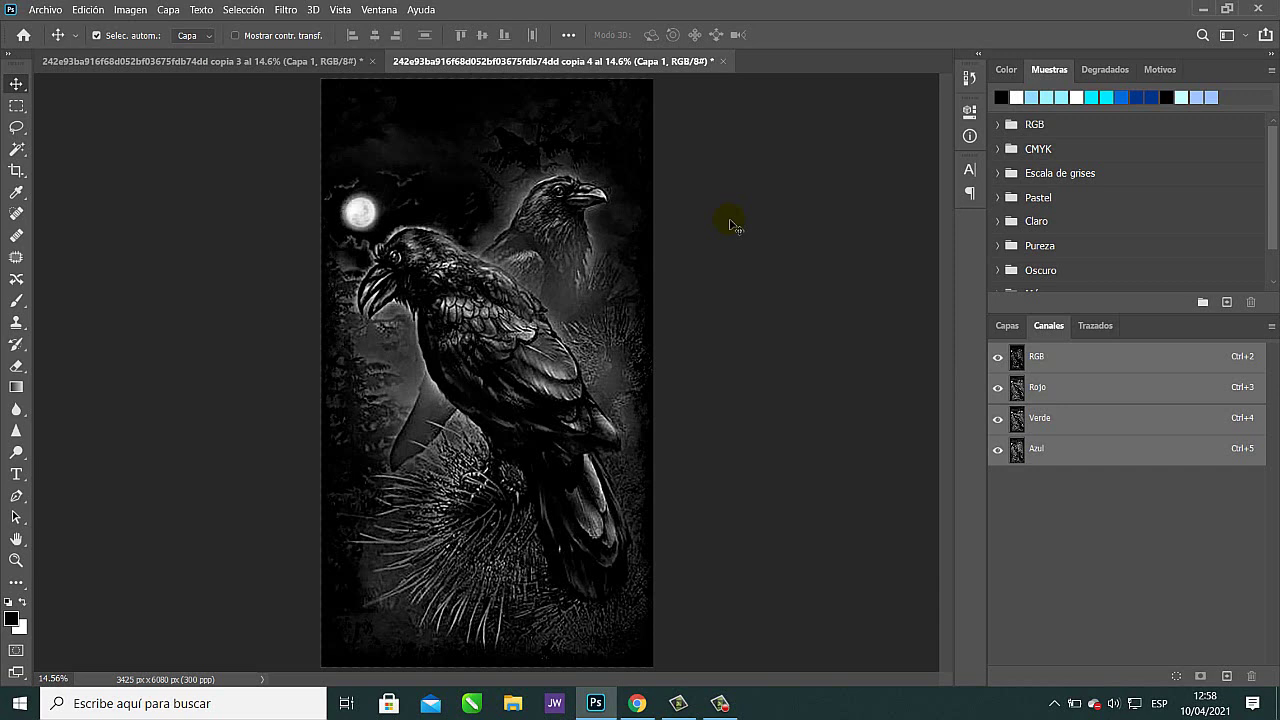
click(300, 61)
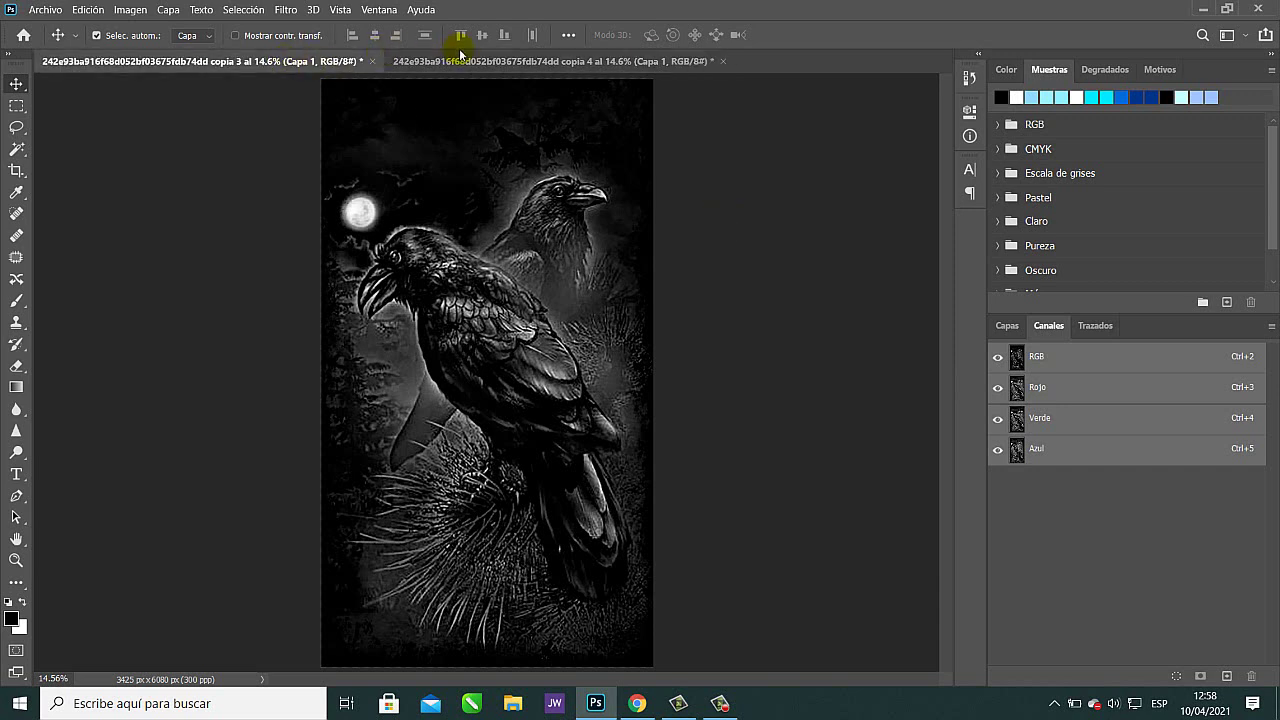
click(468, 63)
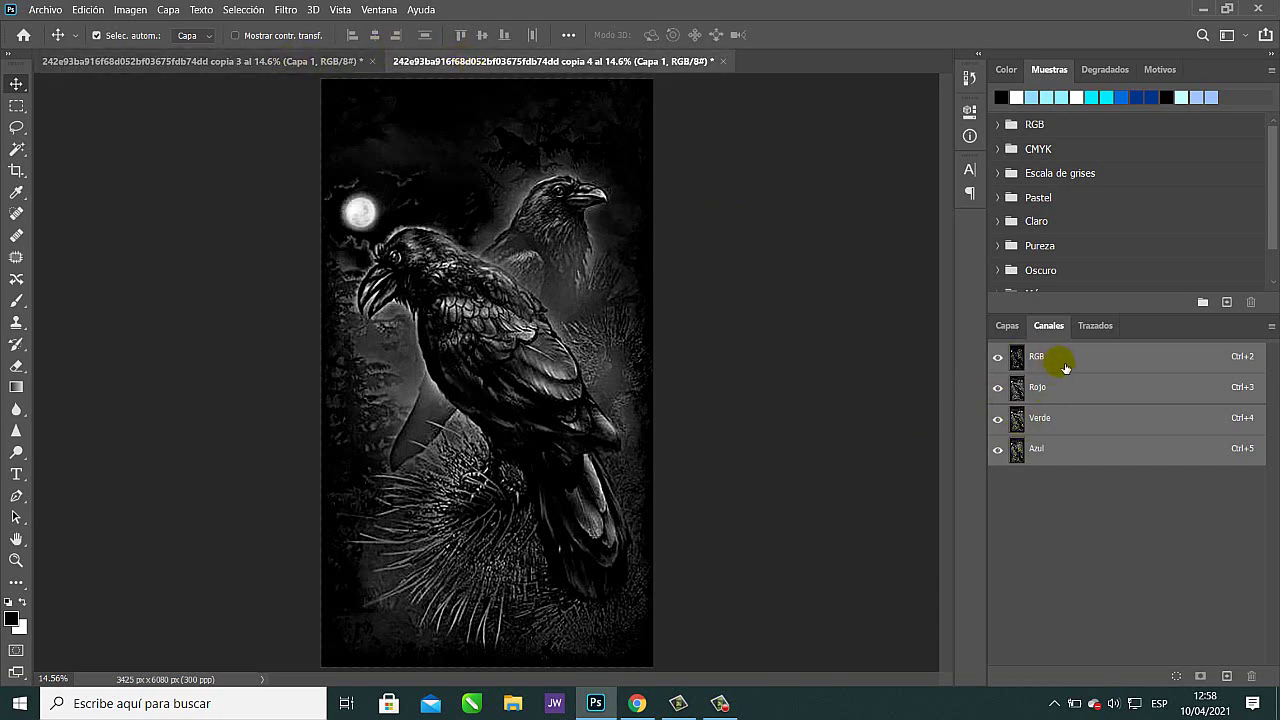
click(229, 62)
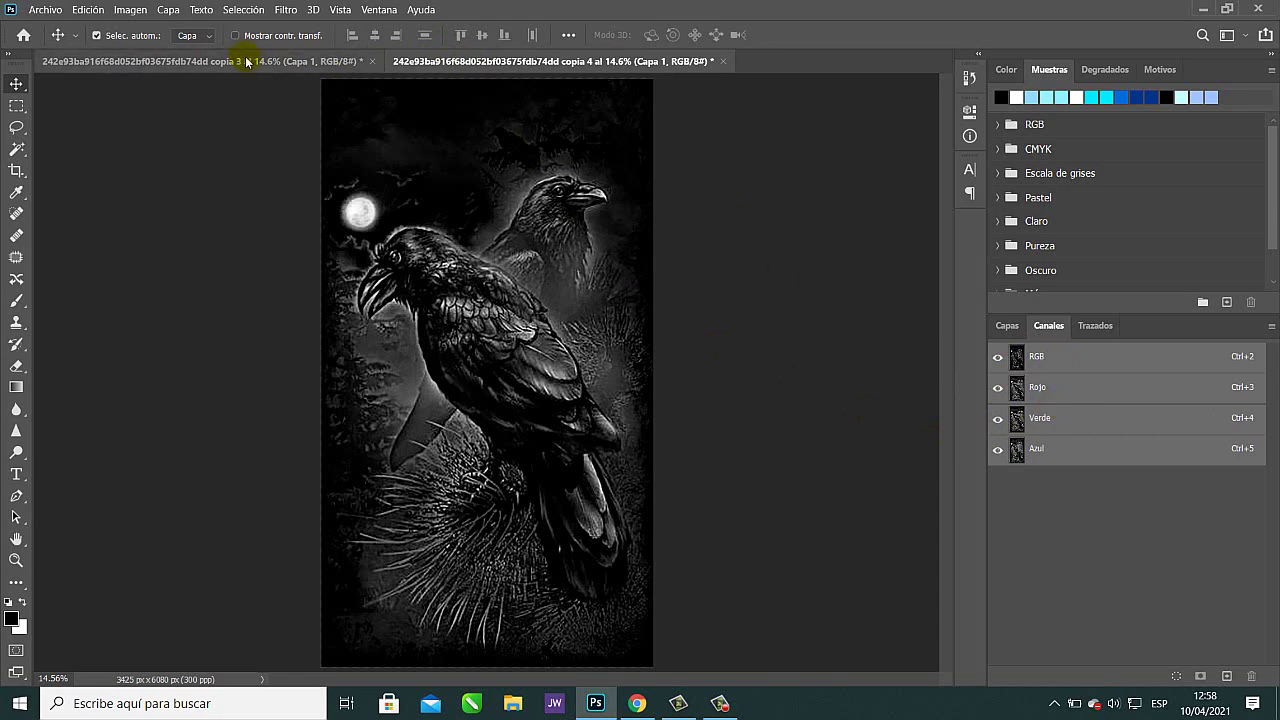
click(557, 63)
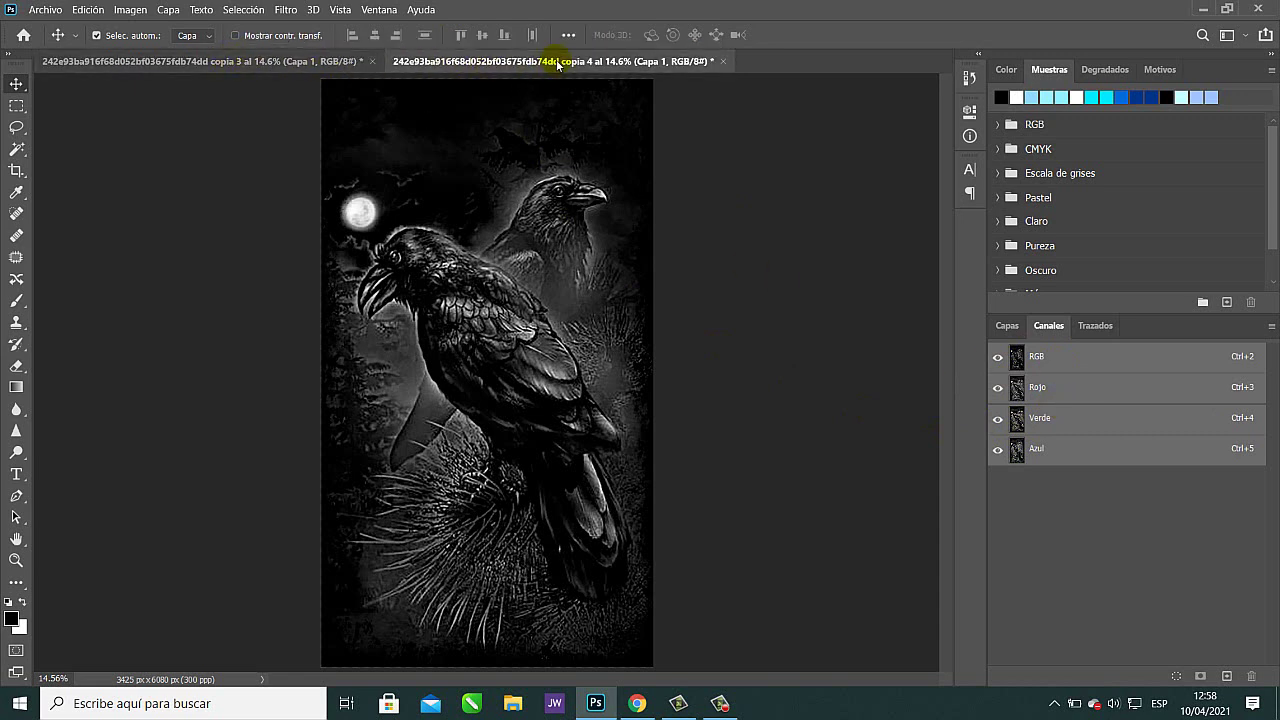
Convert the copia 4 duplicate to CMYK colour mode, accepting the Japan Web Coated (Ad) profile.
click(130, 10)
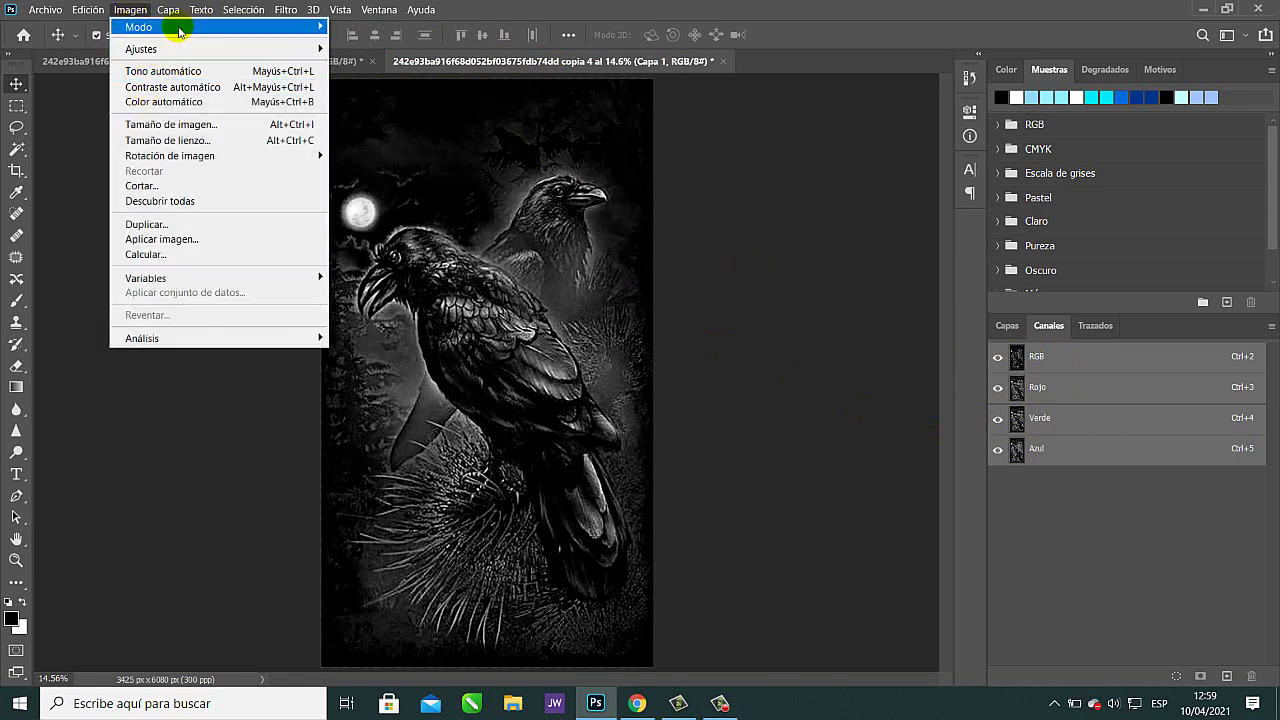
mouse_move(177, 25)
click(386, 102)
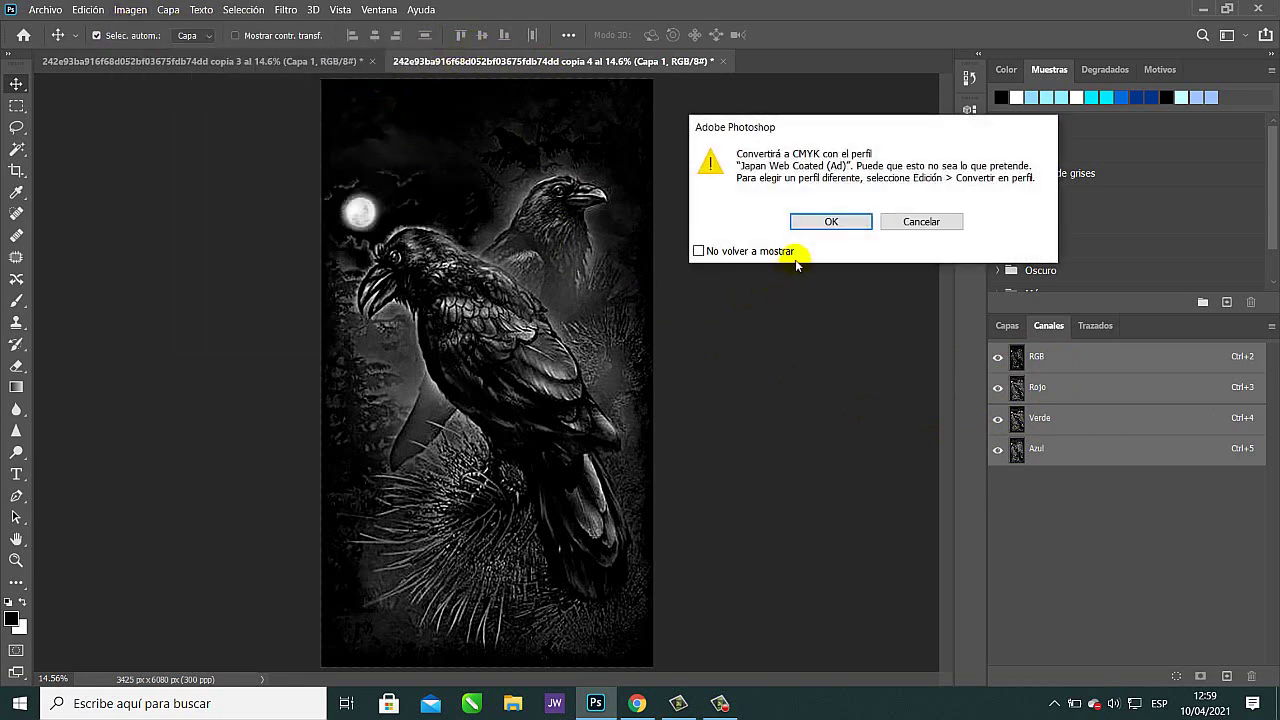
click(831, 222)
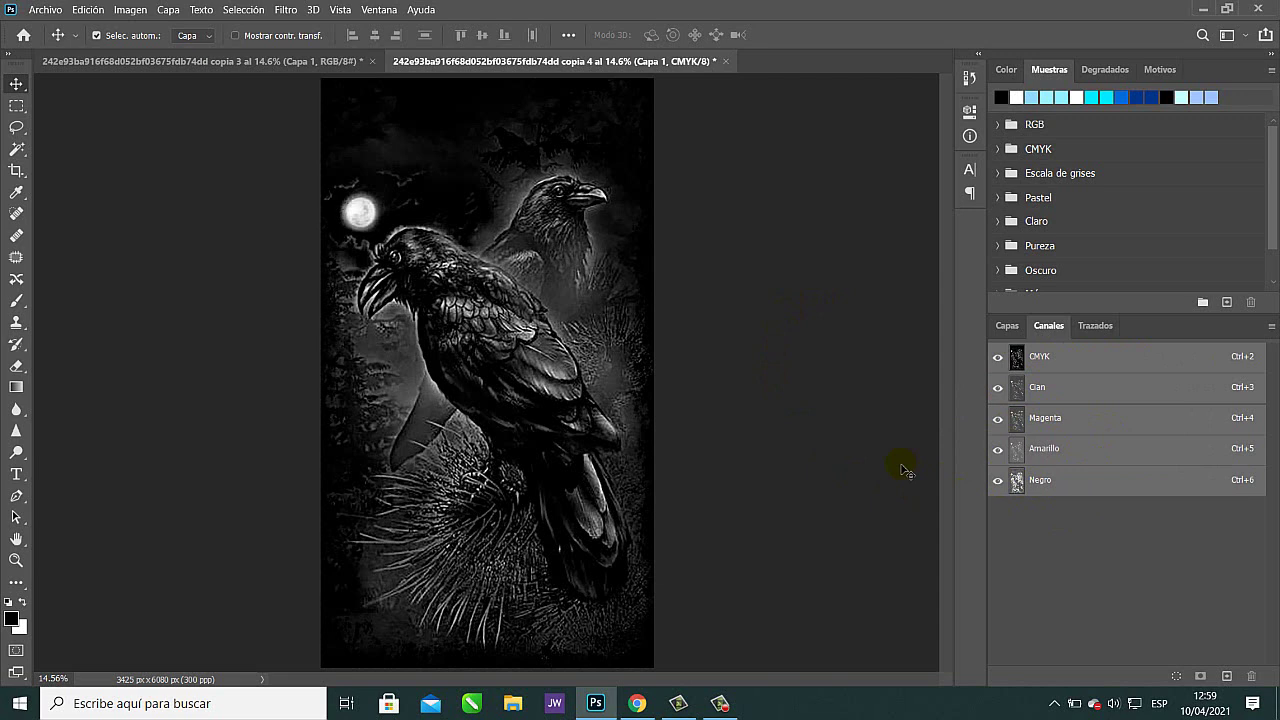
Copy the entire Negro channel of the CMYK duplicate, and close that document without saving.
click(1060, 487)
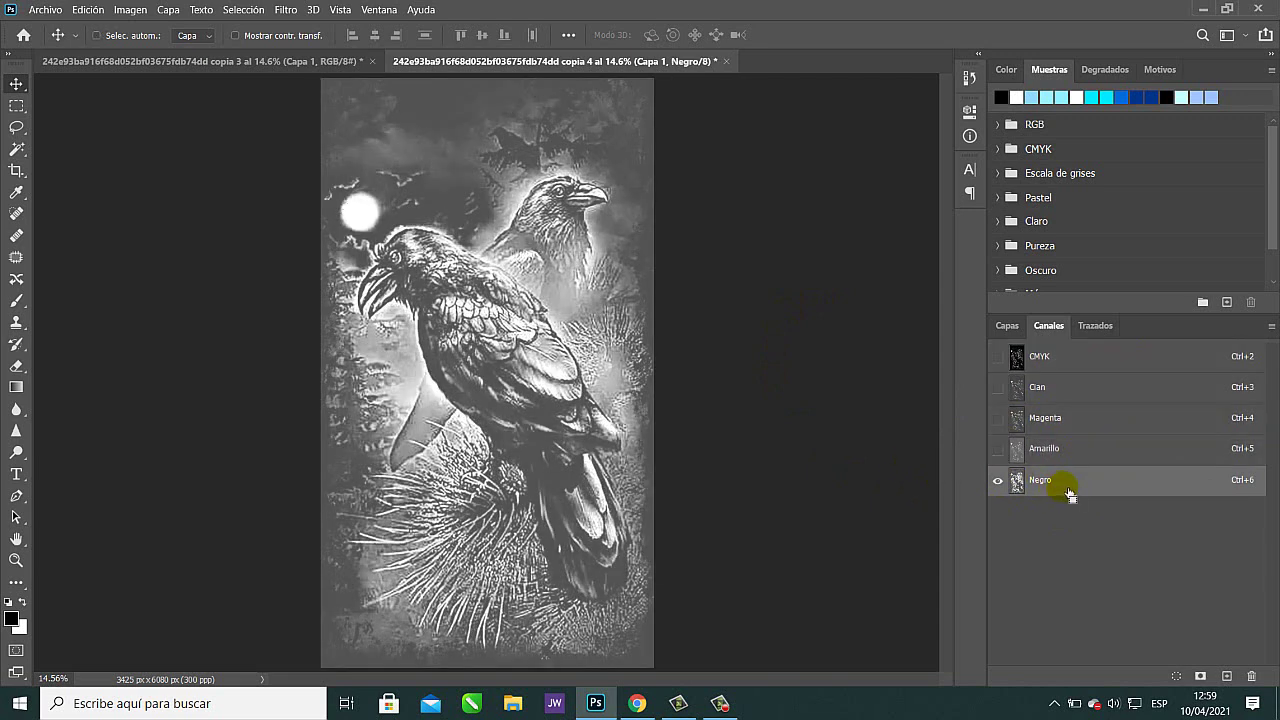
key(ctrl+a)
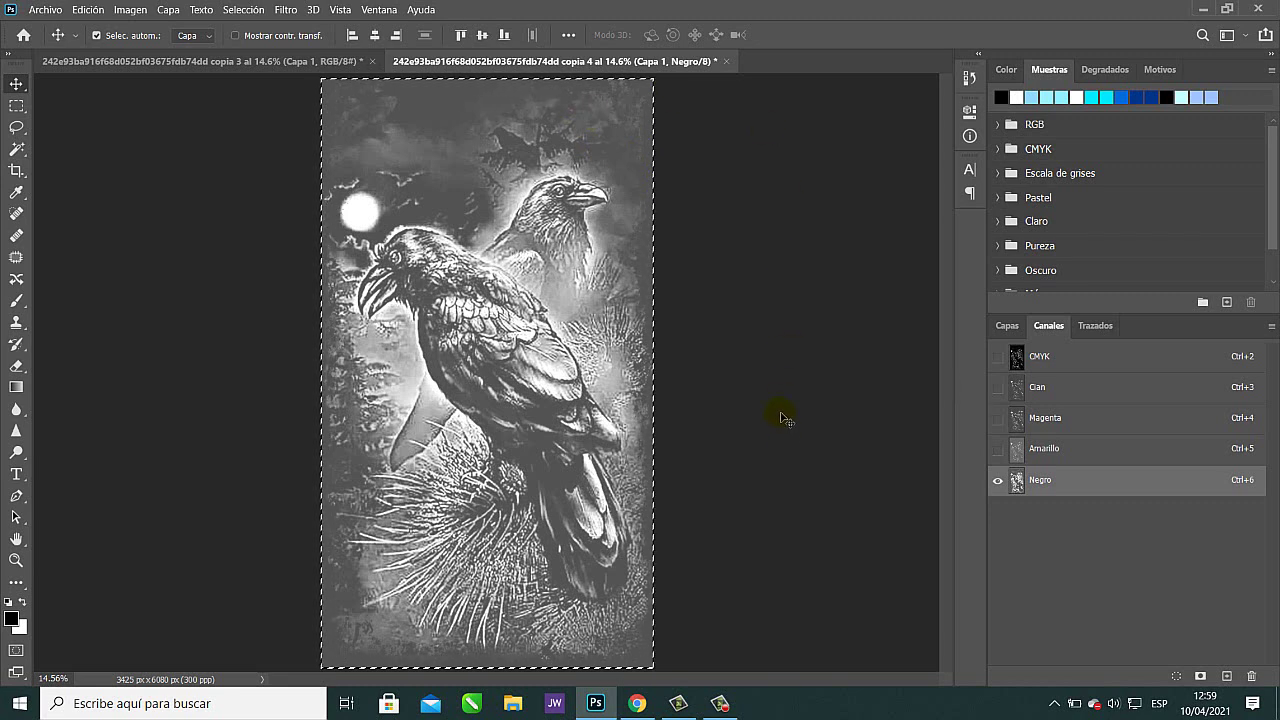
key(ctrl+c)
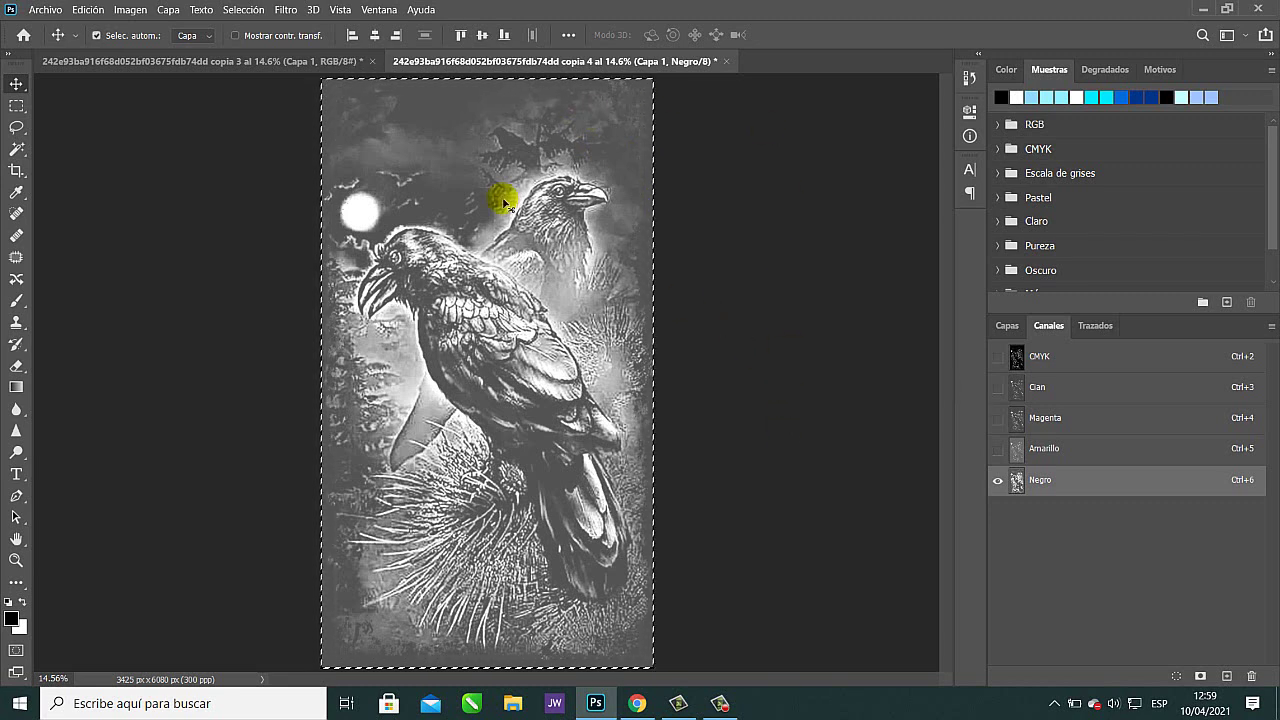
click(733, 63)
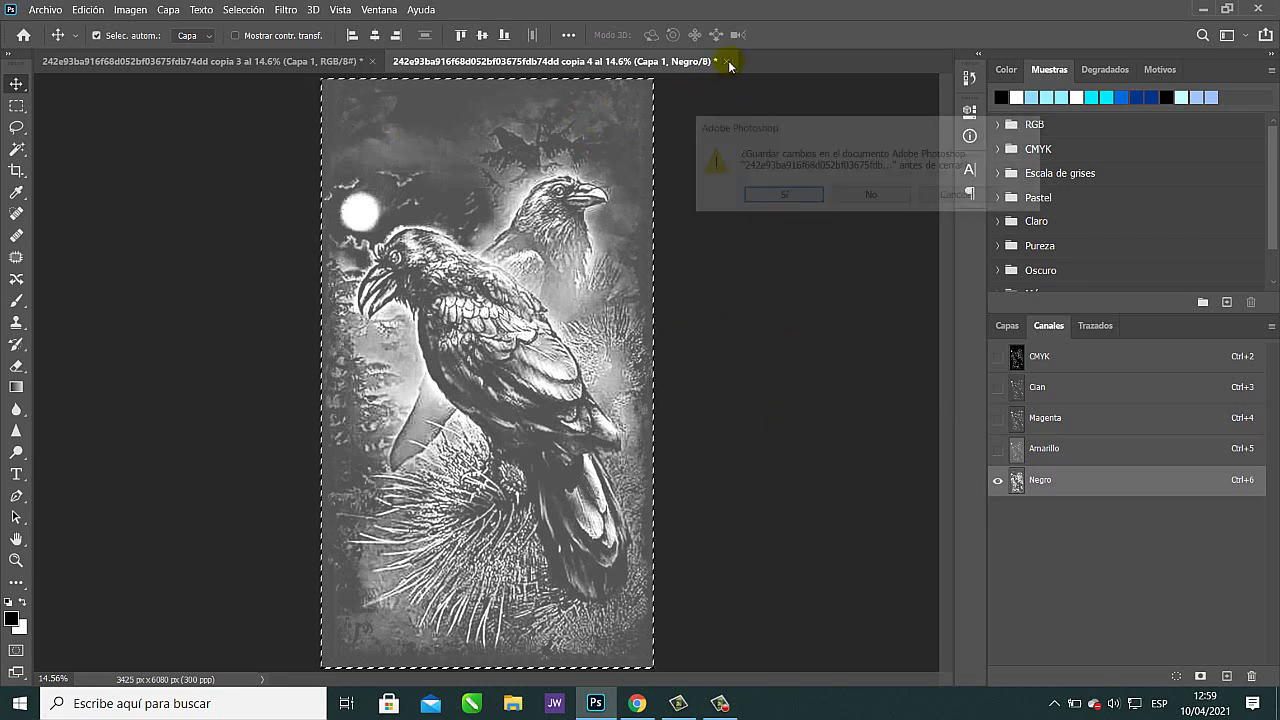
click(877, 197)
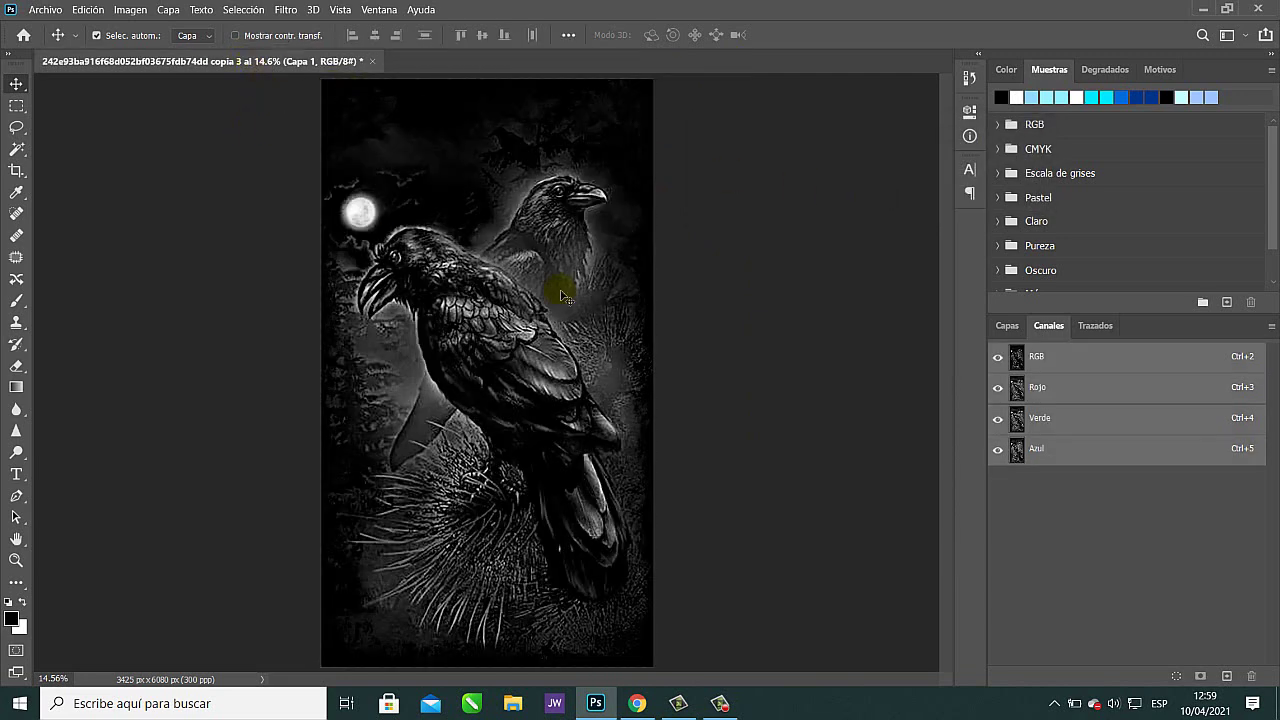
Create a black spot channel named negro limpio with 100% solidity, and paste the copied Negro channel into it.
click(1267, 326)
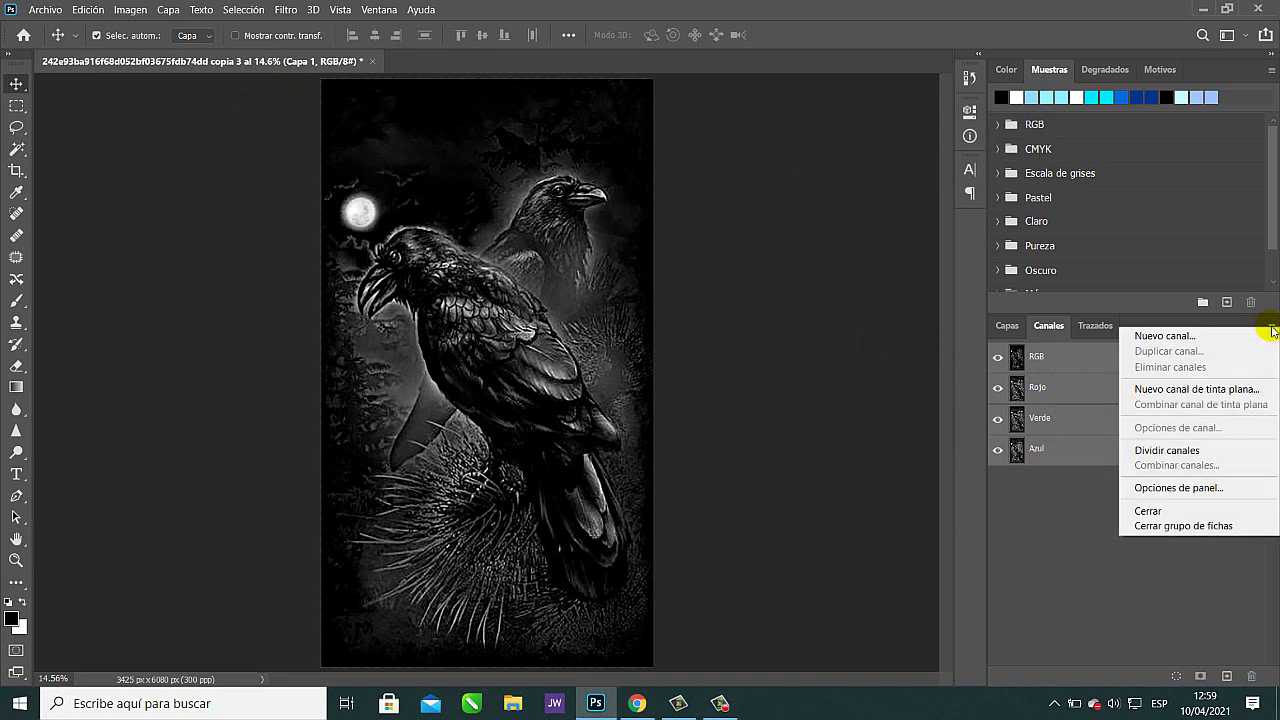
click(1212, 390)
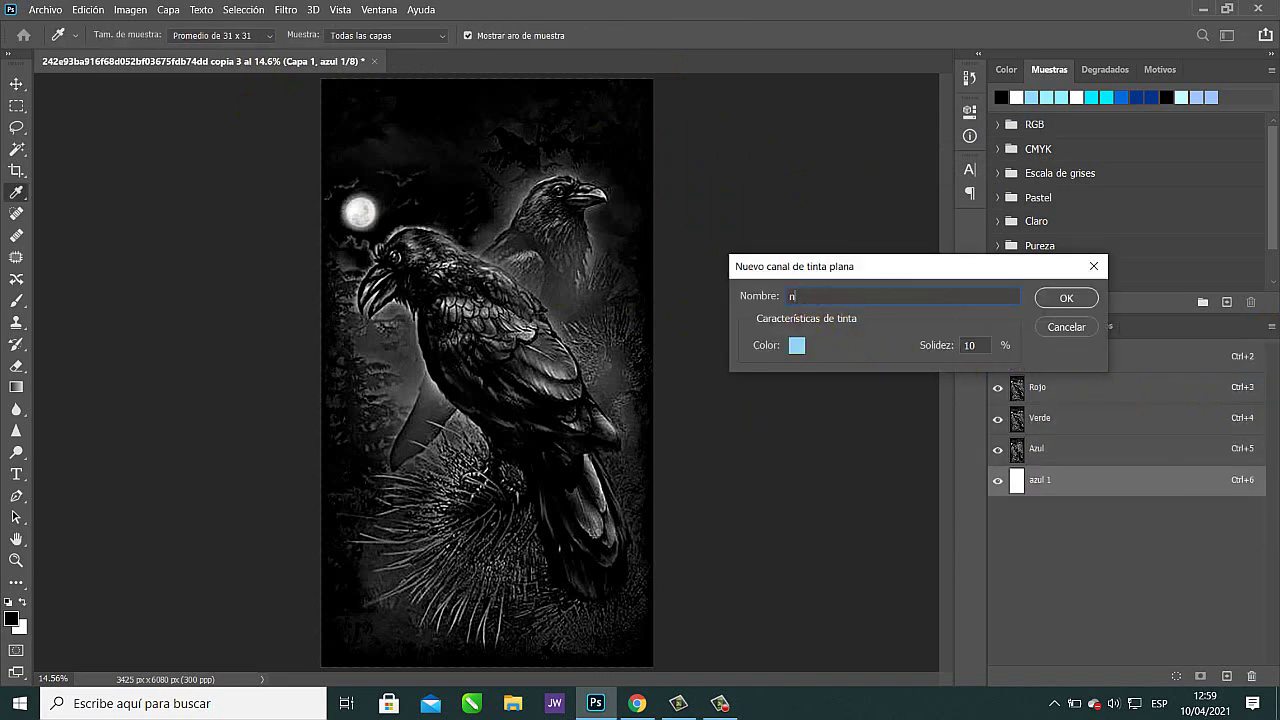
text(negro limpio)
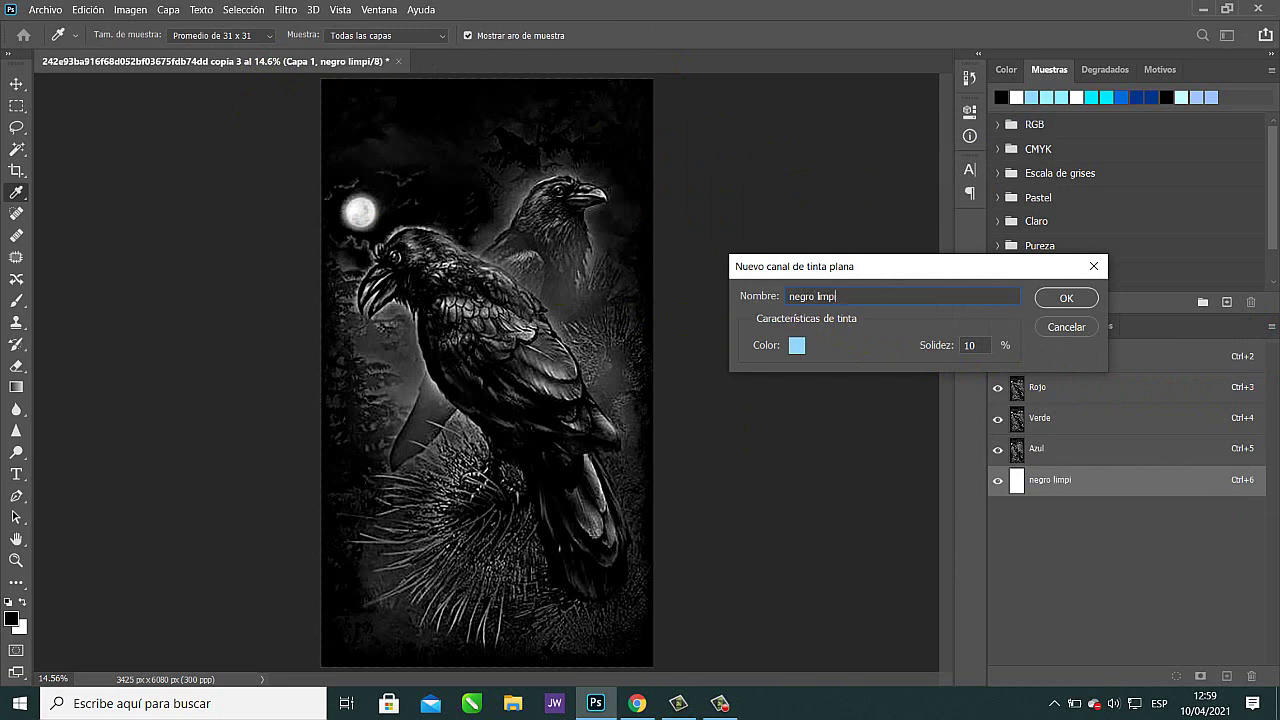
double_click(975, 346)
text(0)
click(796, 346)
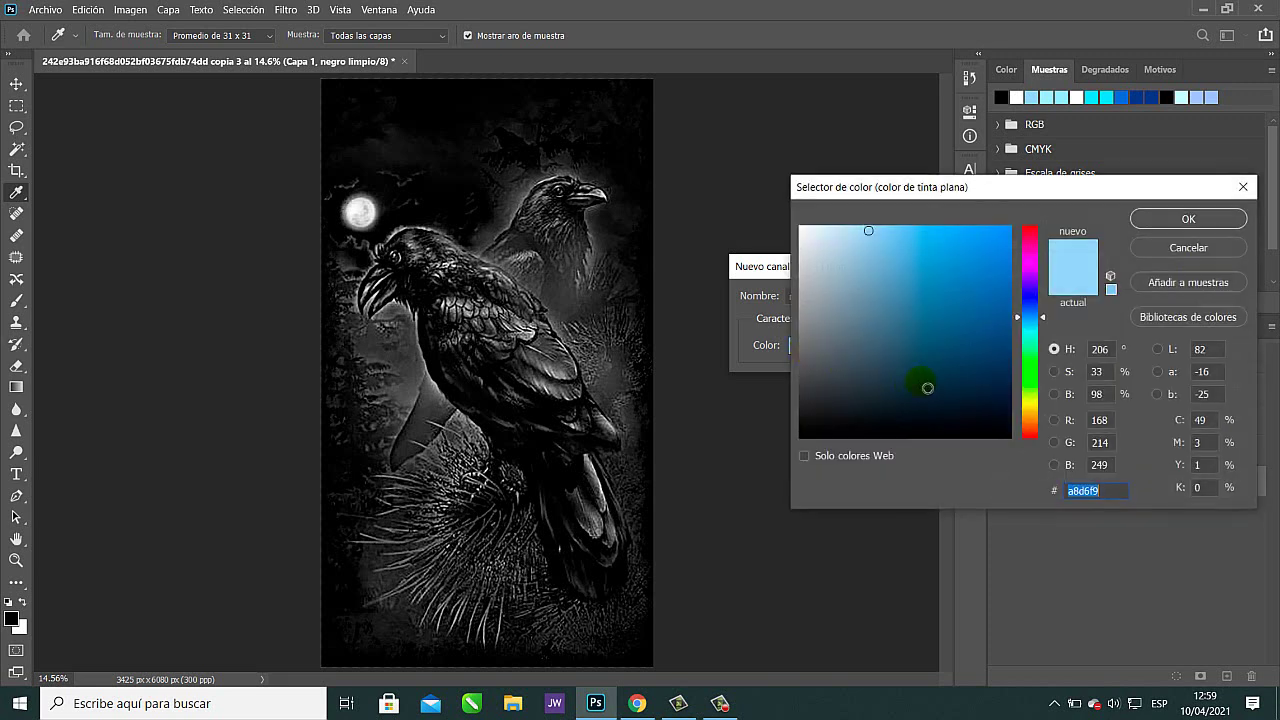
click(1004, 437)
click(1189, 219)
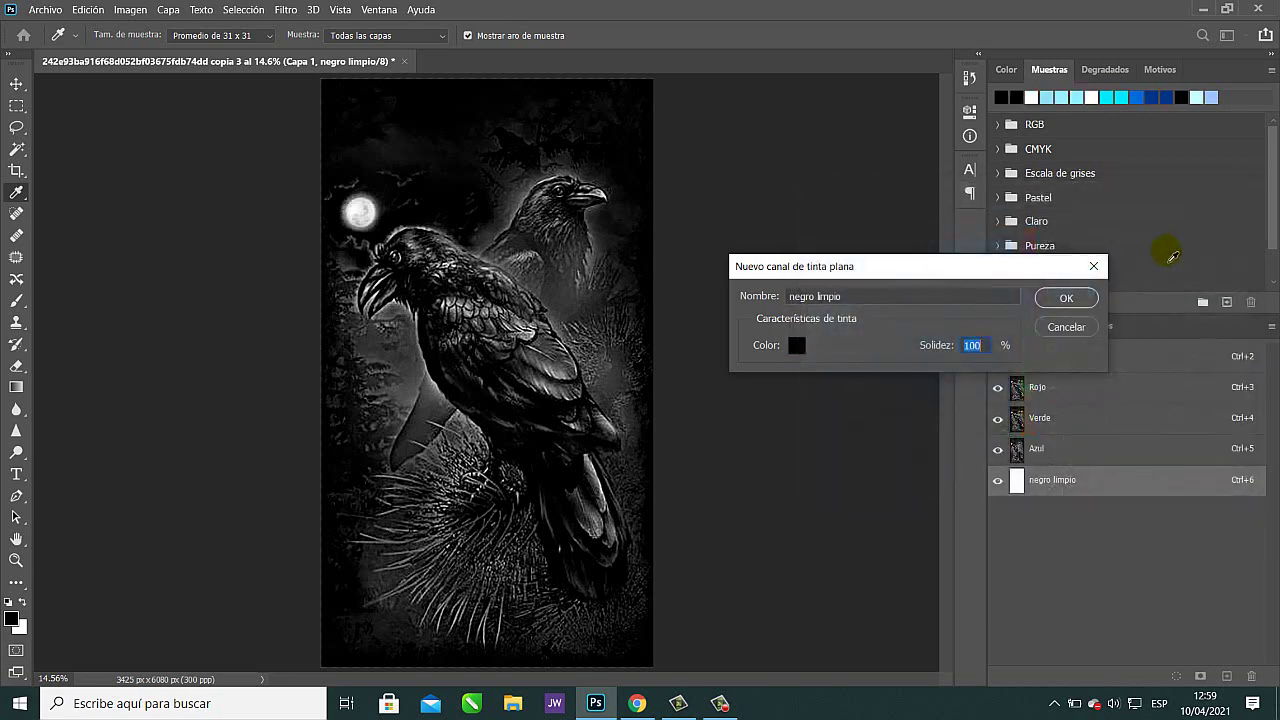
click(1060, 297)
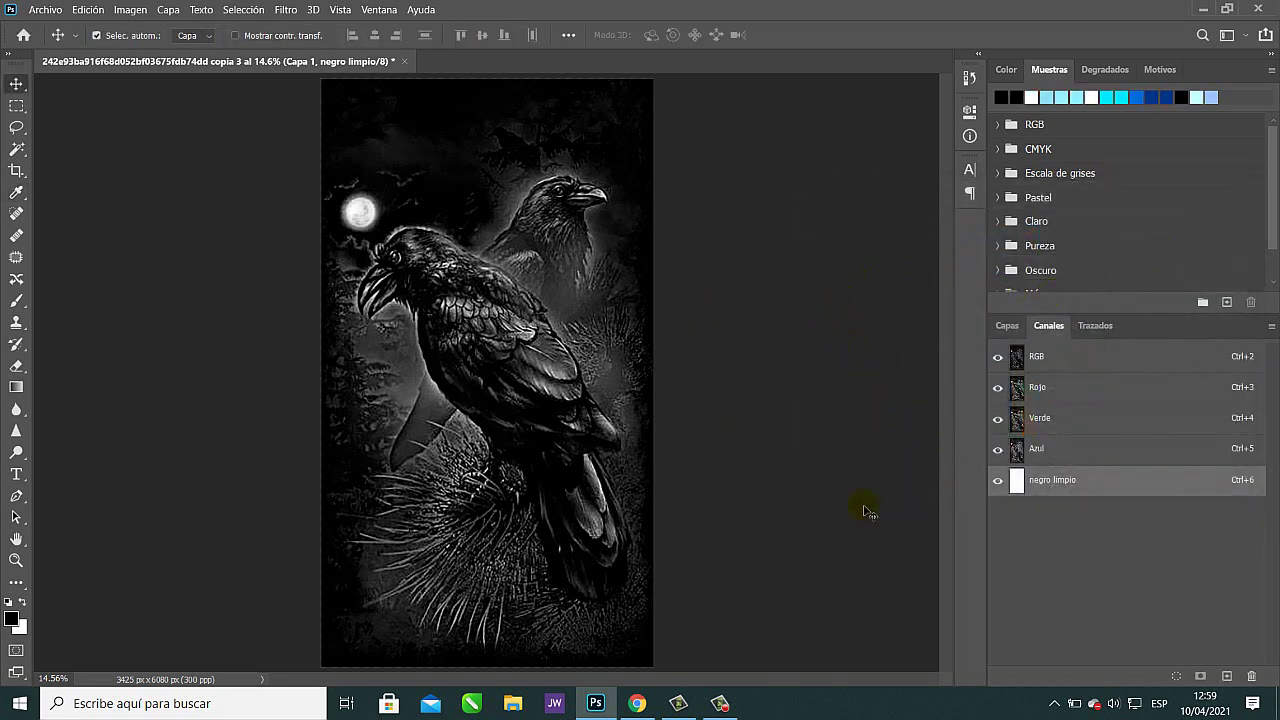
ctrl+click(1062, 481)
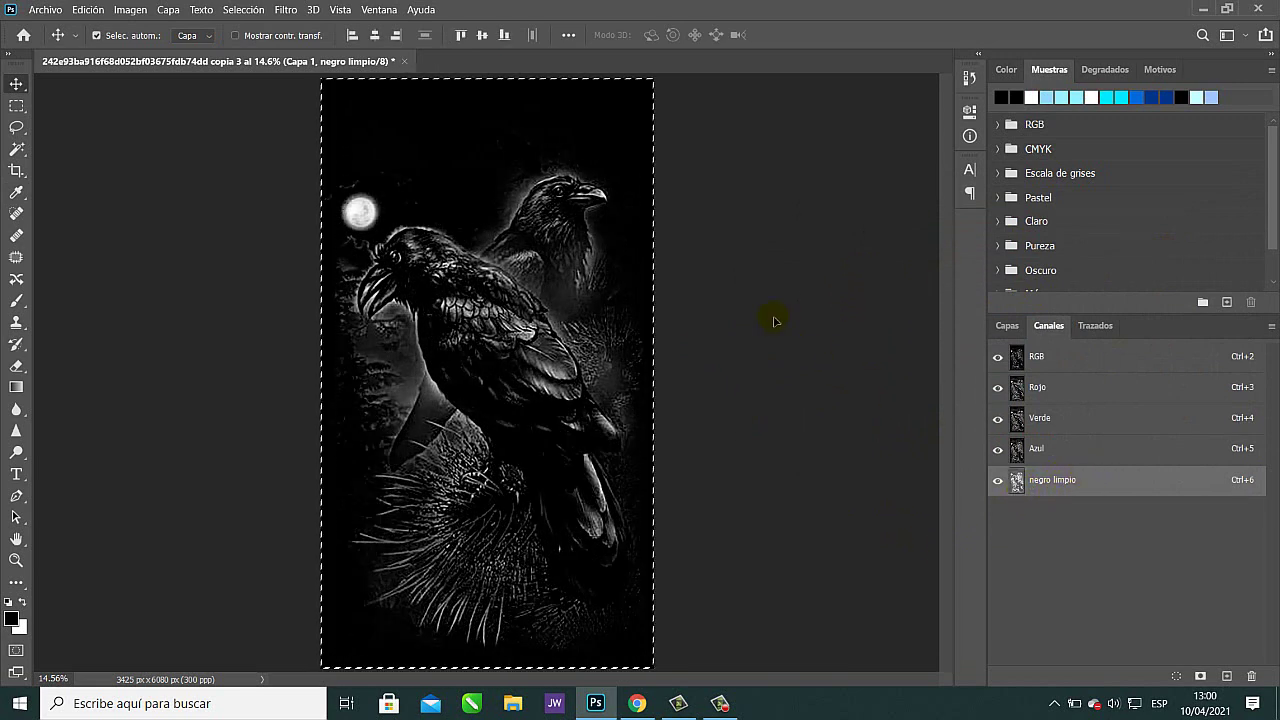
key(ctrl+d)
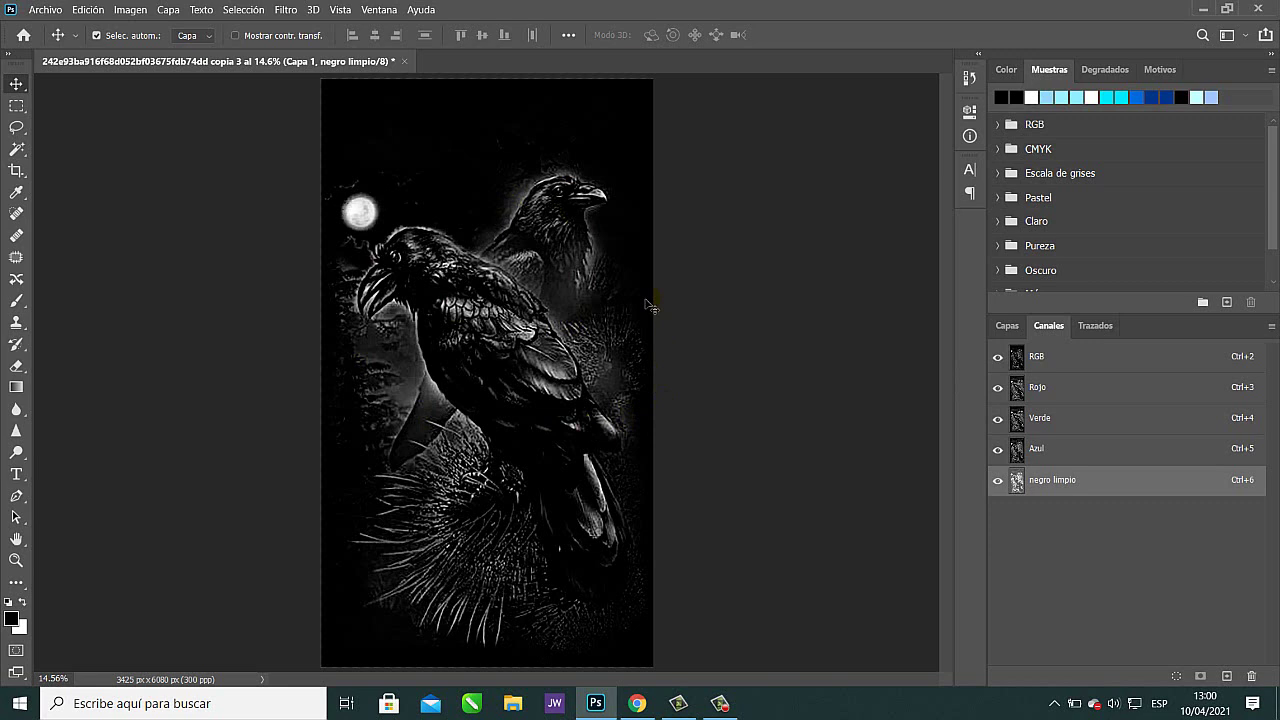
Compare the raven image with and without the negro limpio spot channel, ending on the RGB composite alone.
click(1000, 484)
click(999, 483)
click(998, 482)
click(998, 482)
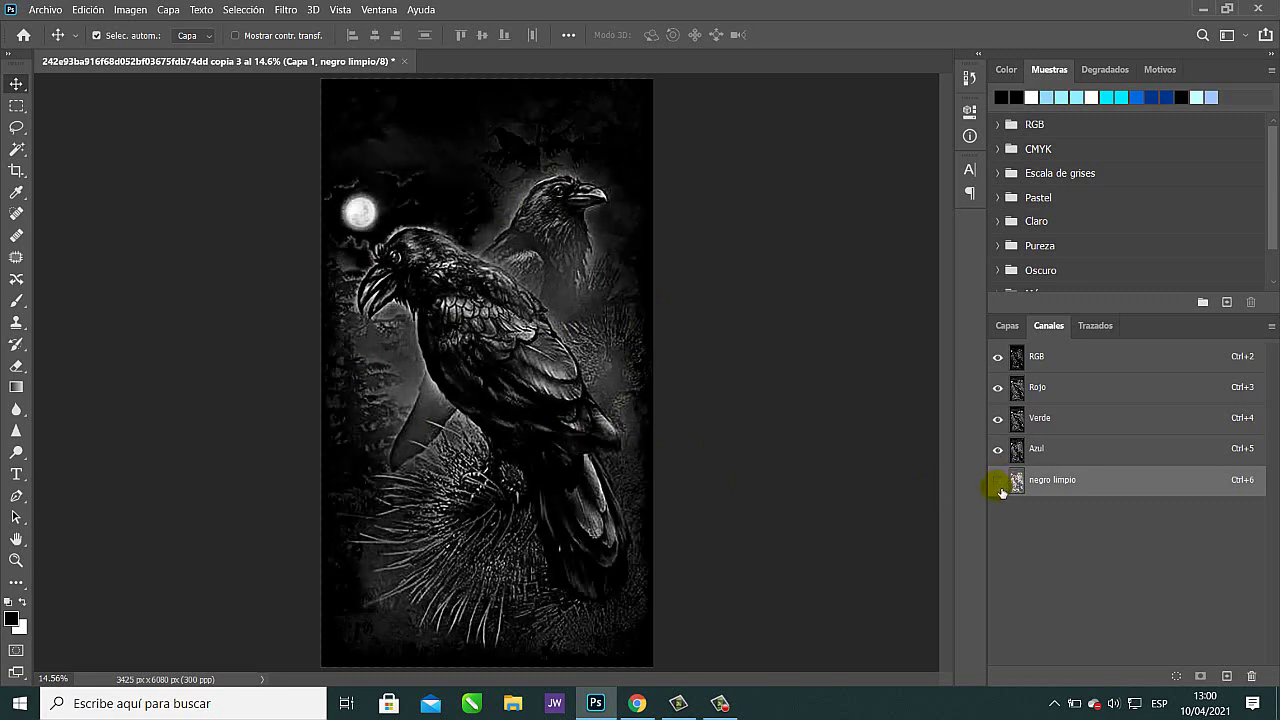
click(998, 482)
click(999, 485)
click(999, 485)
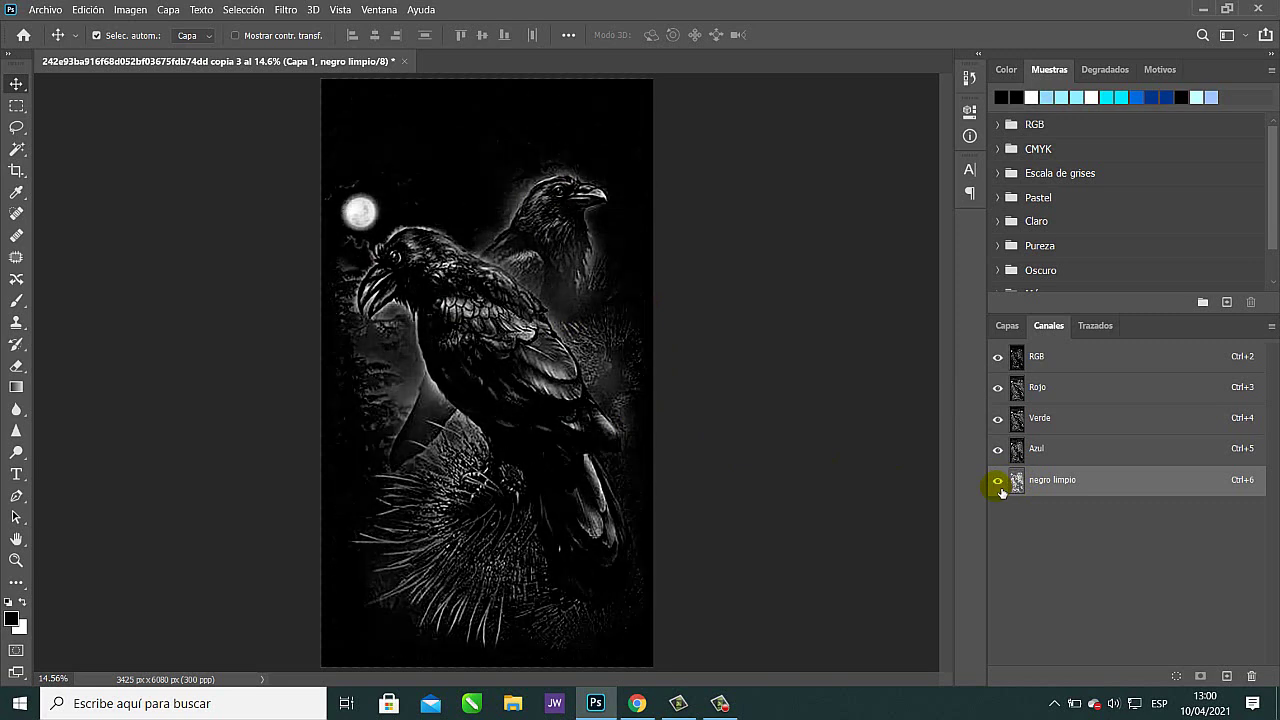
click(999, 485)
click(999, 485)
click(999, 485)
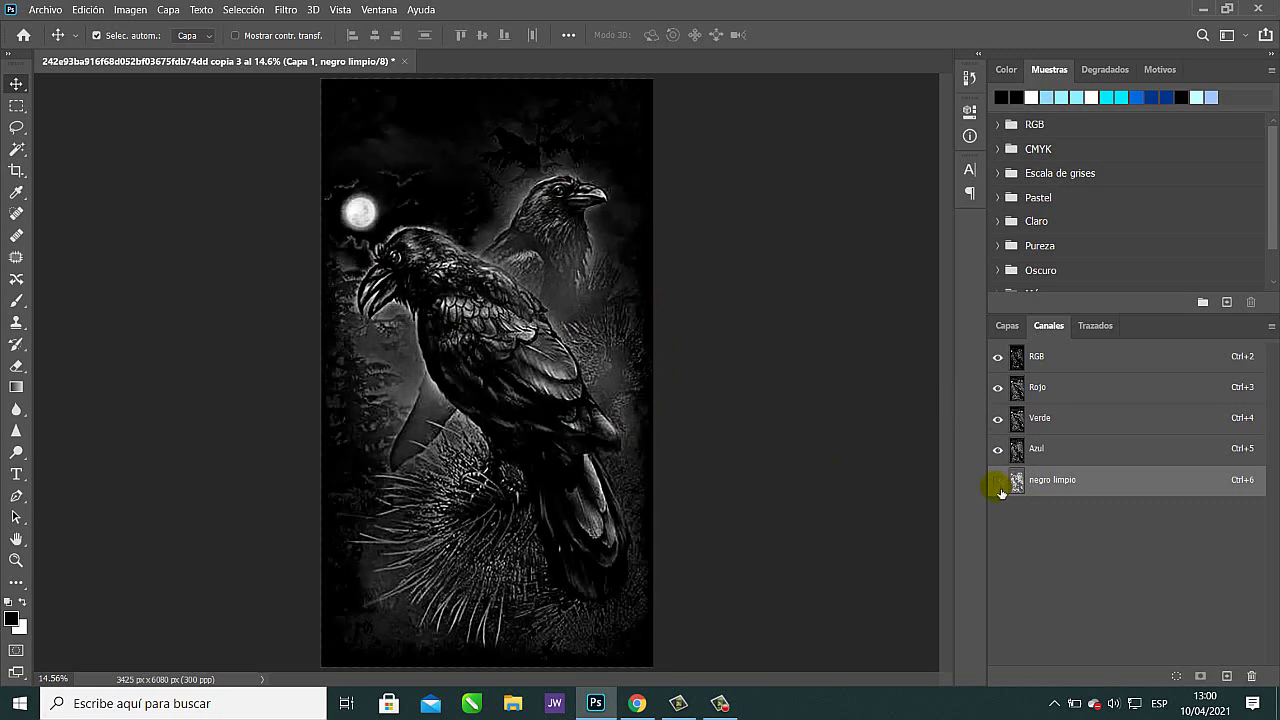
click(999, 485)
click(998, 482)
click(998, 482)
click(998, 482)
click(999, 485)
click(999, 485)
click(999, 485)
click(999, 485)
click(999, 485)
click(999, 485)
click(1093, 362)
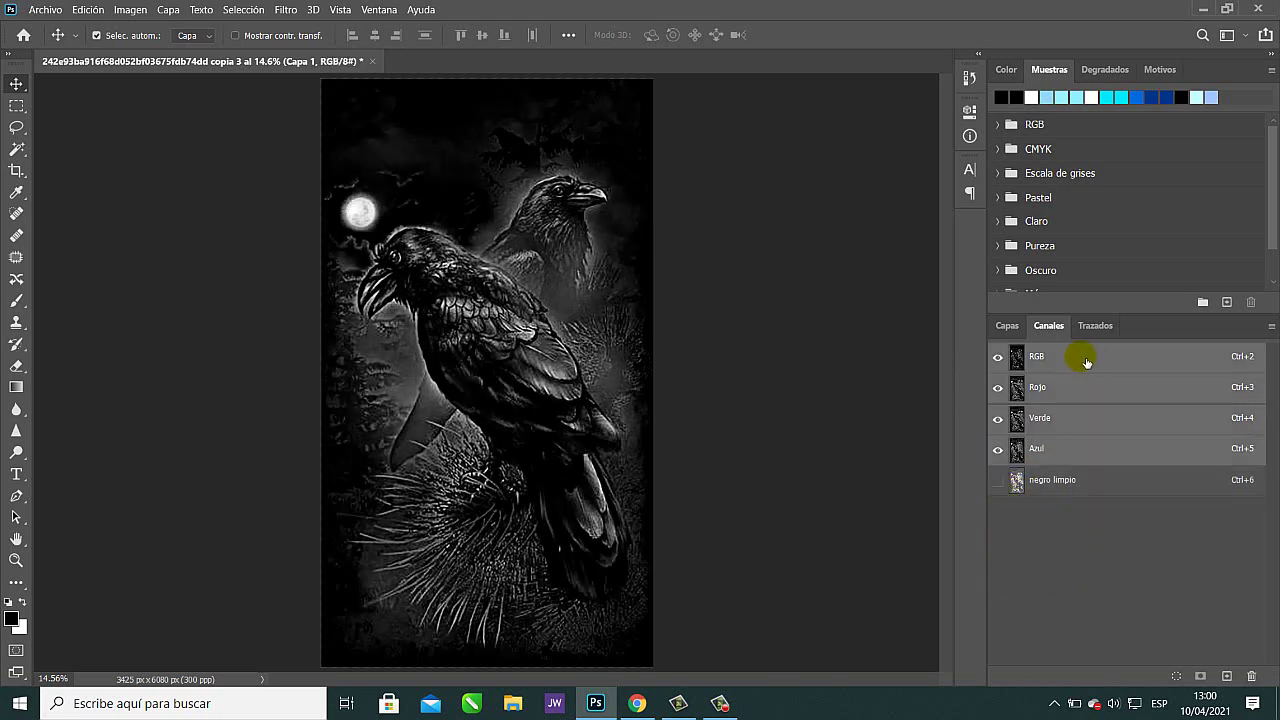
click(1002, 334)
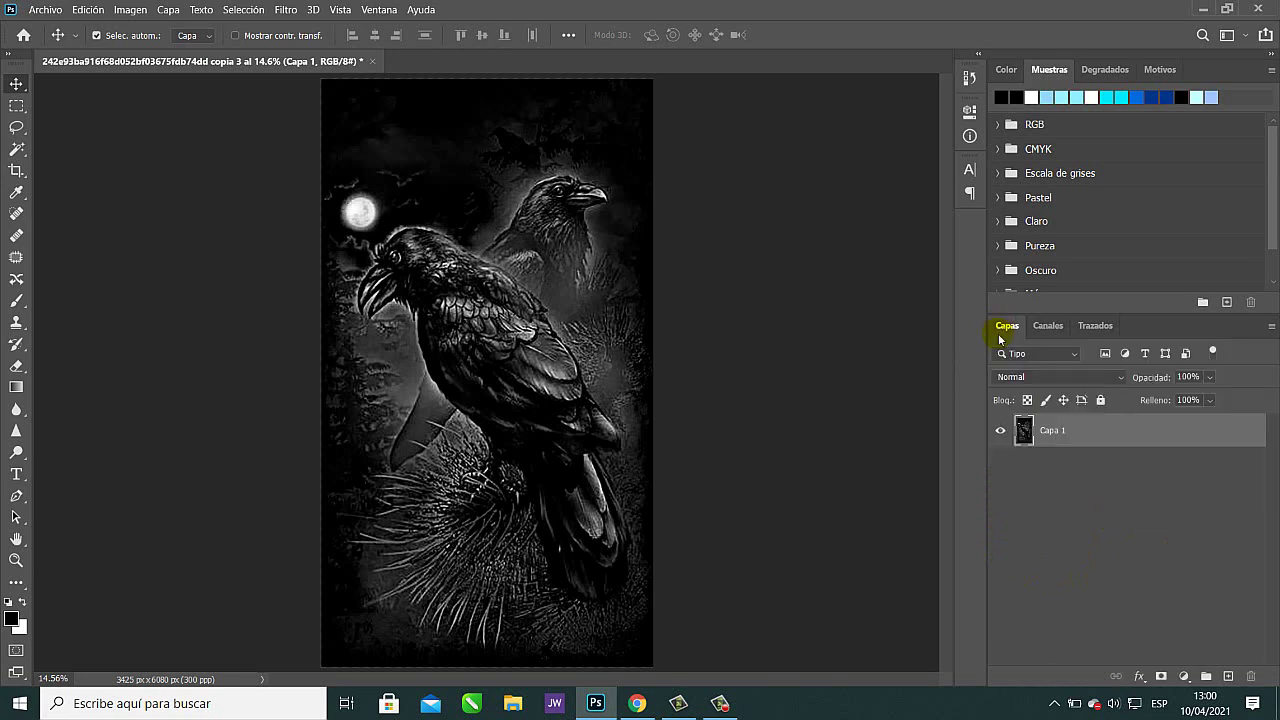
click(1049, 325)
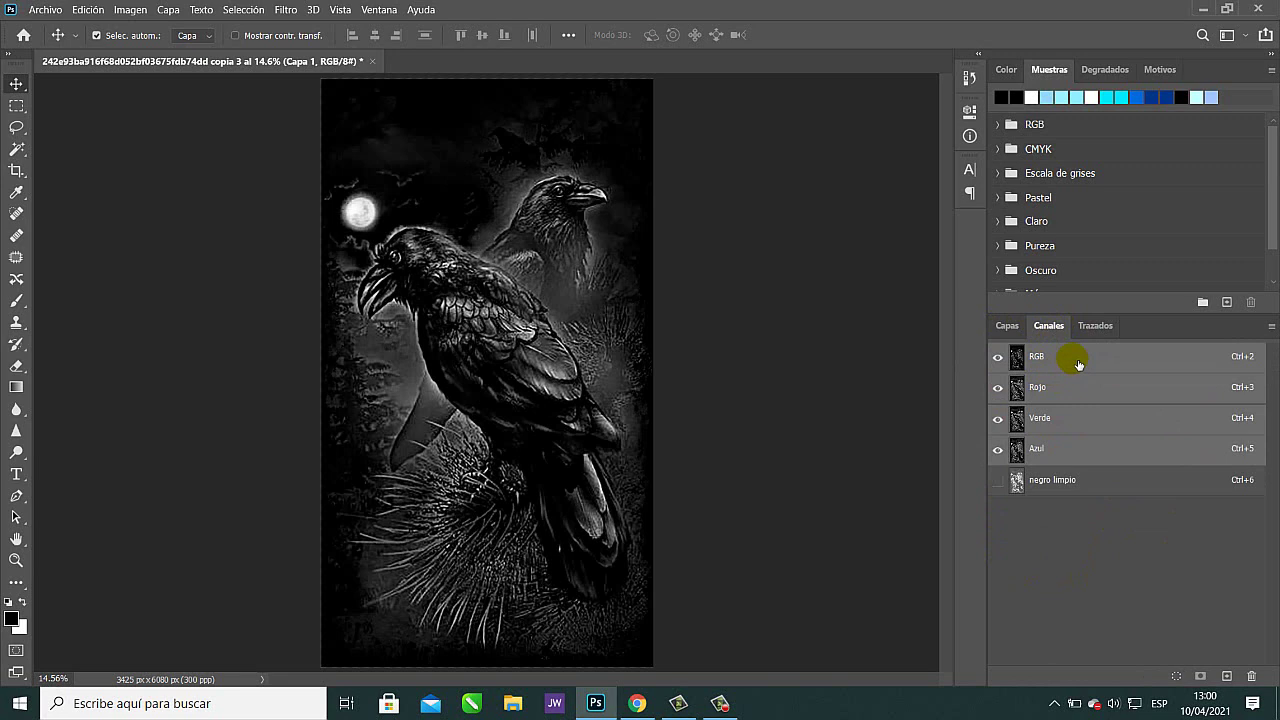
Duplicate the Rojo channel within the same document under the name base azul oscuro.
click(1062, 396)
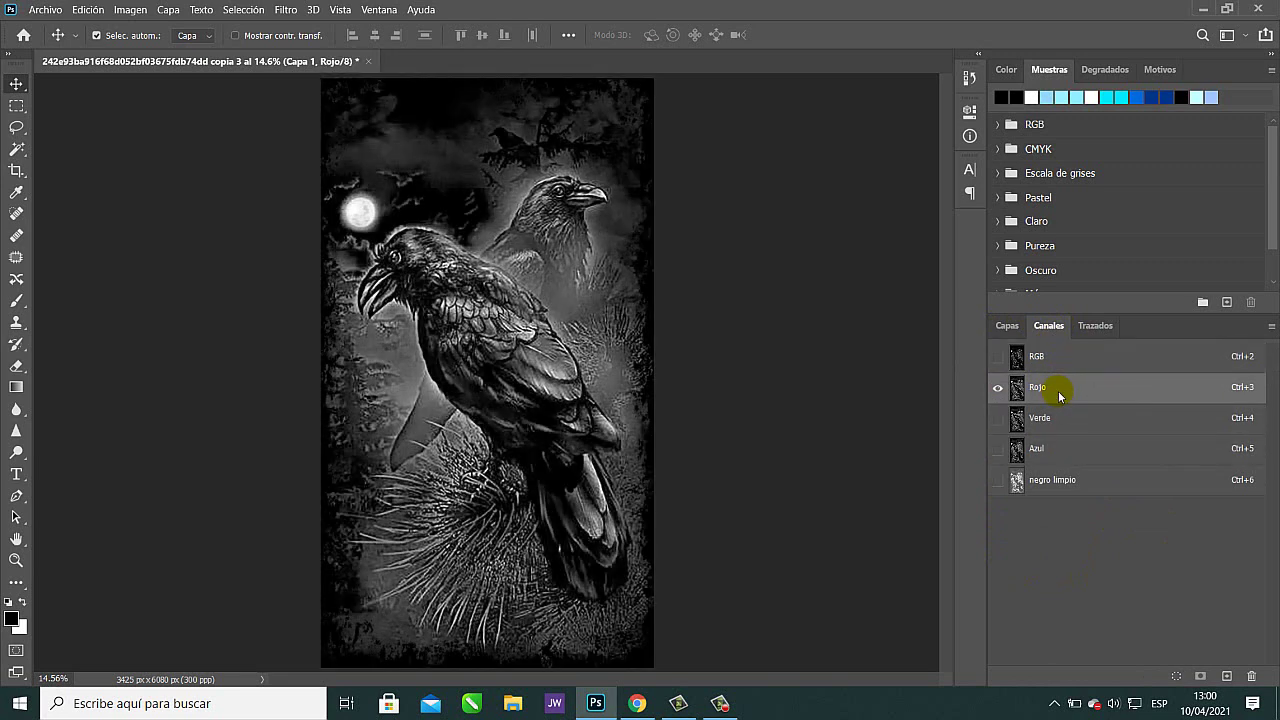
right_click(1059, 396)
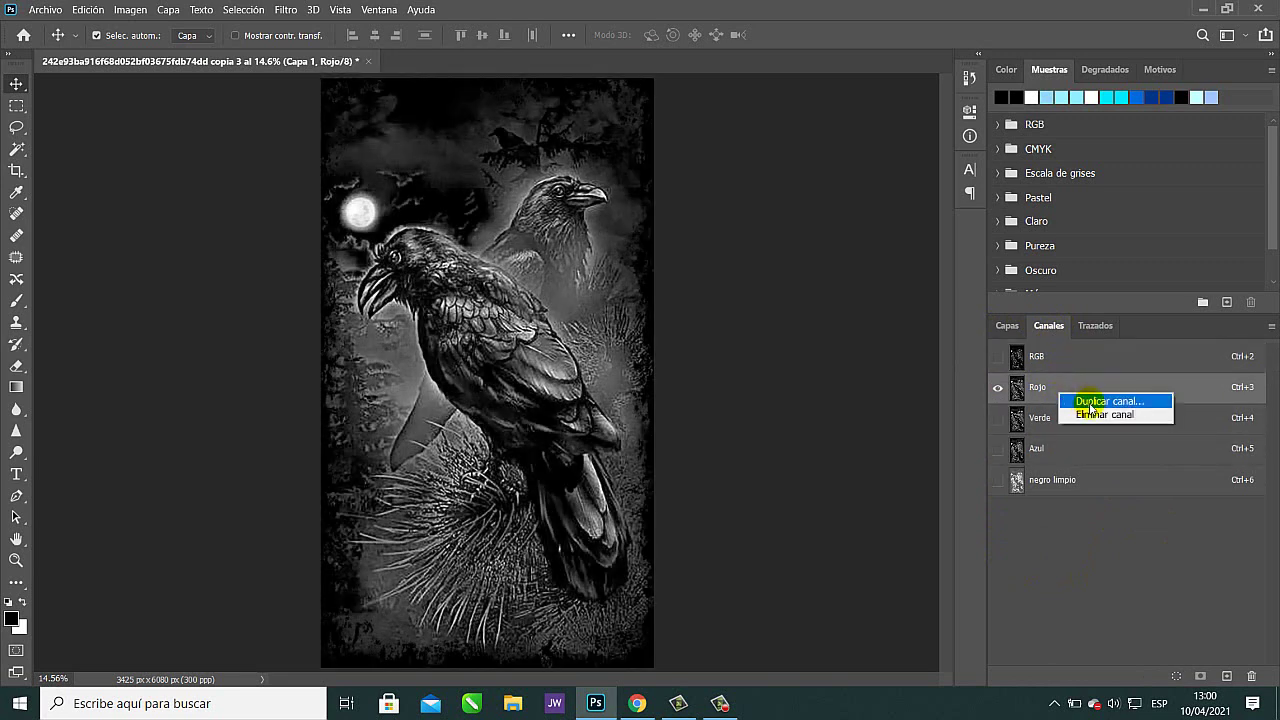
click(1090, 401)
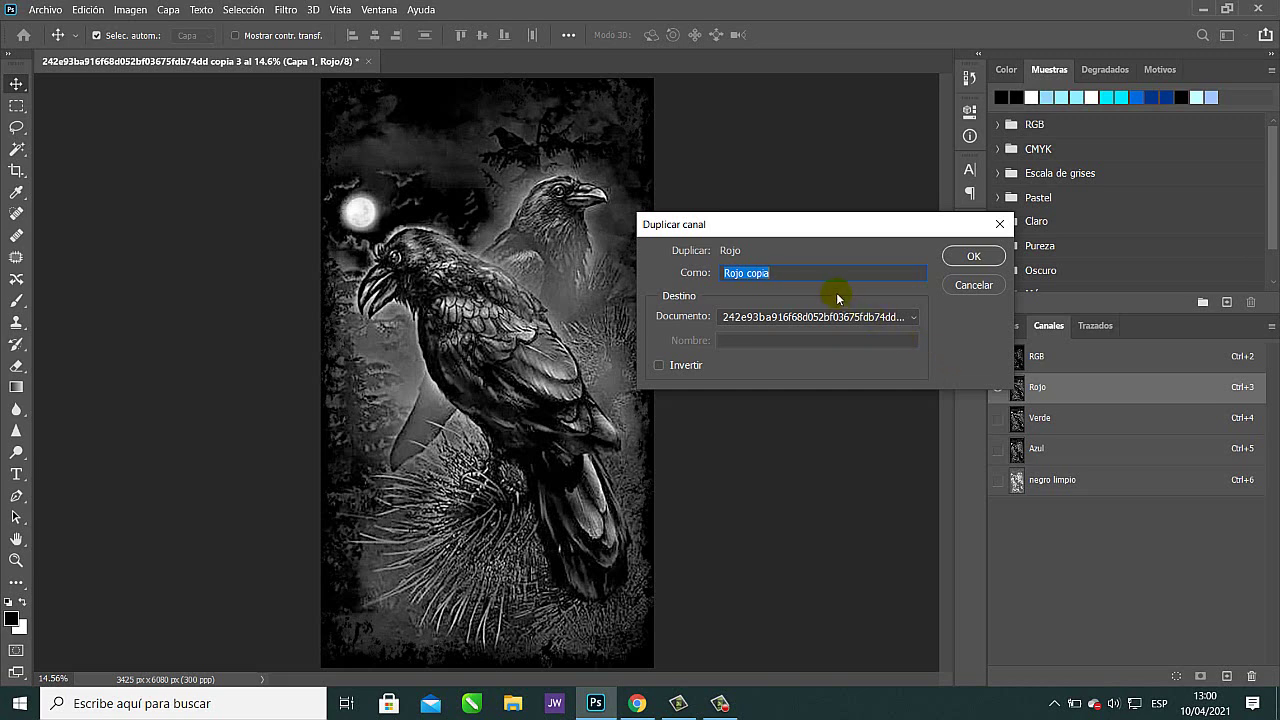
text(azu)
text(base)
text(azul oscuro)
click(974, 257)
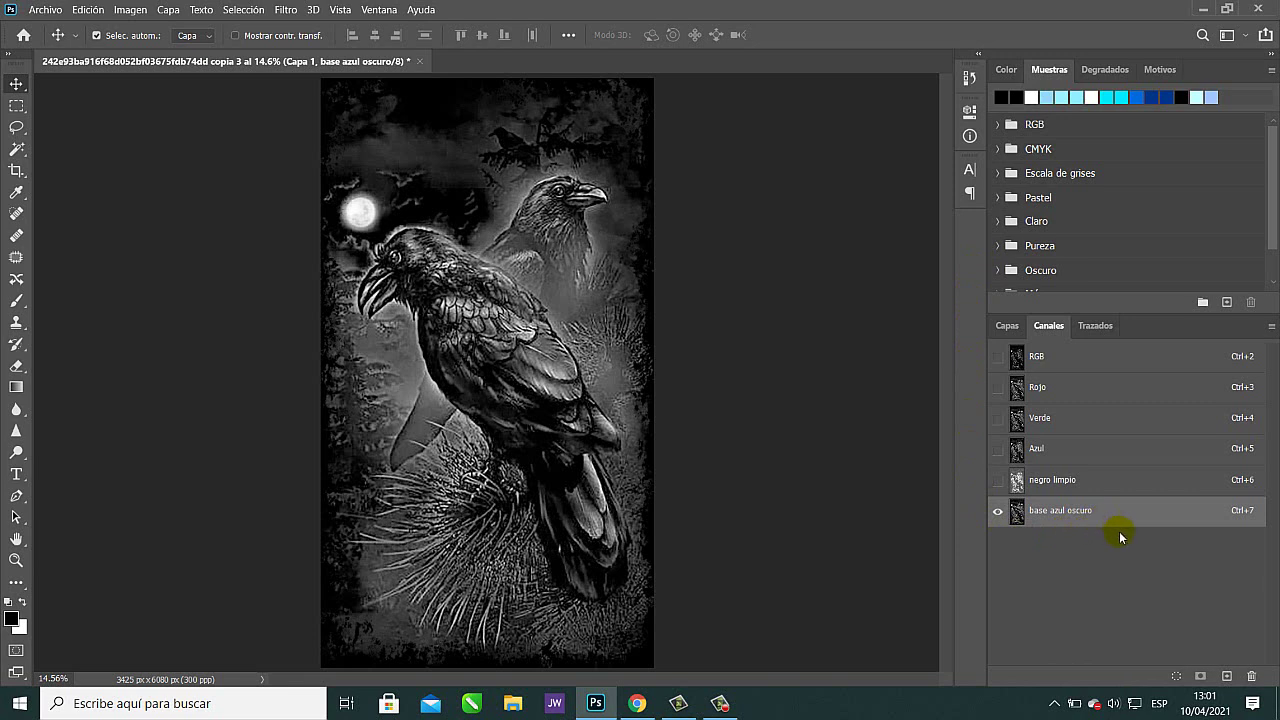
Add a new channel named polera negra and make it a black spot colour with 100% solidity.
click(1228, 677)
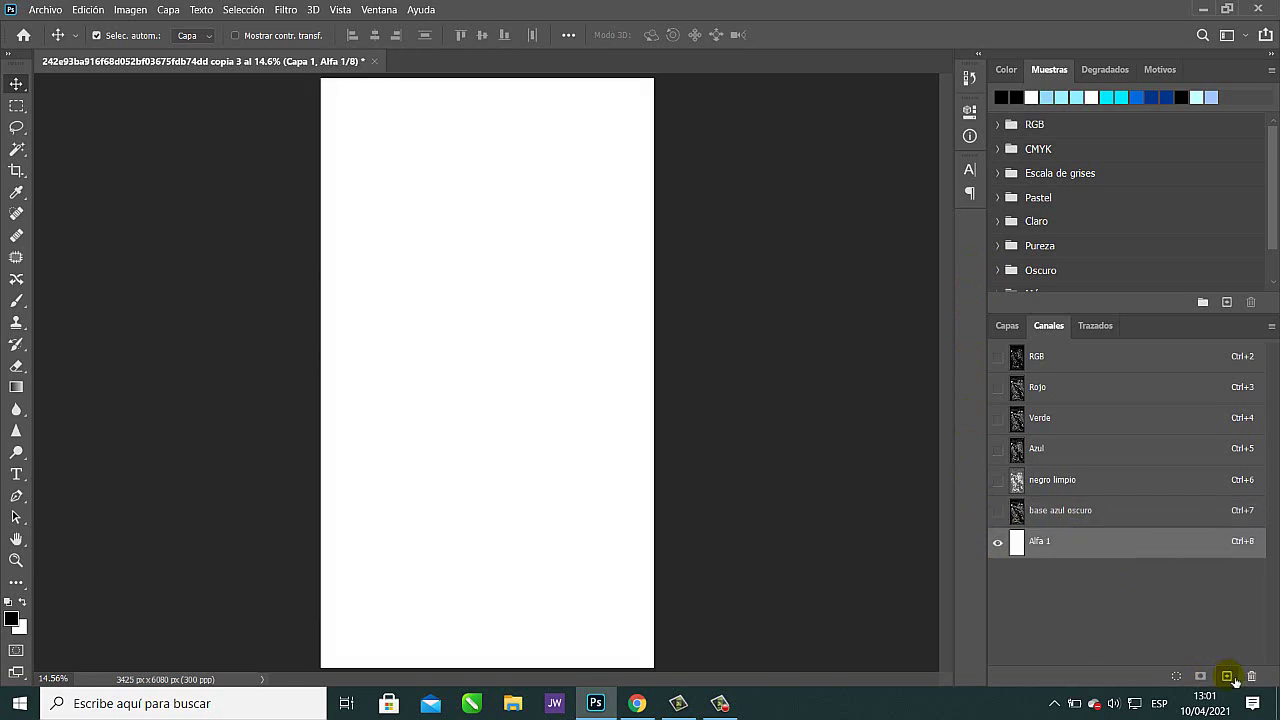
double_click(1023, 548)
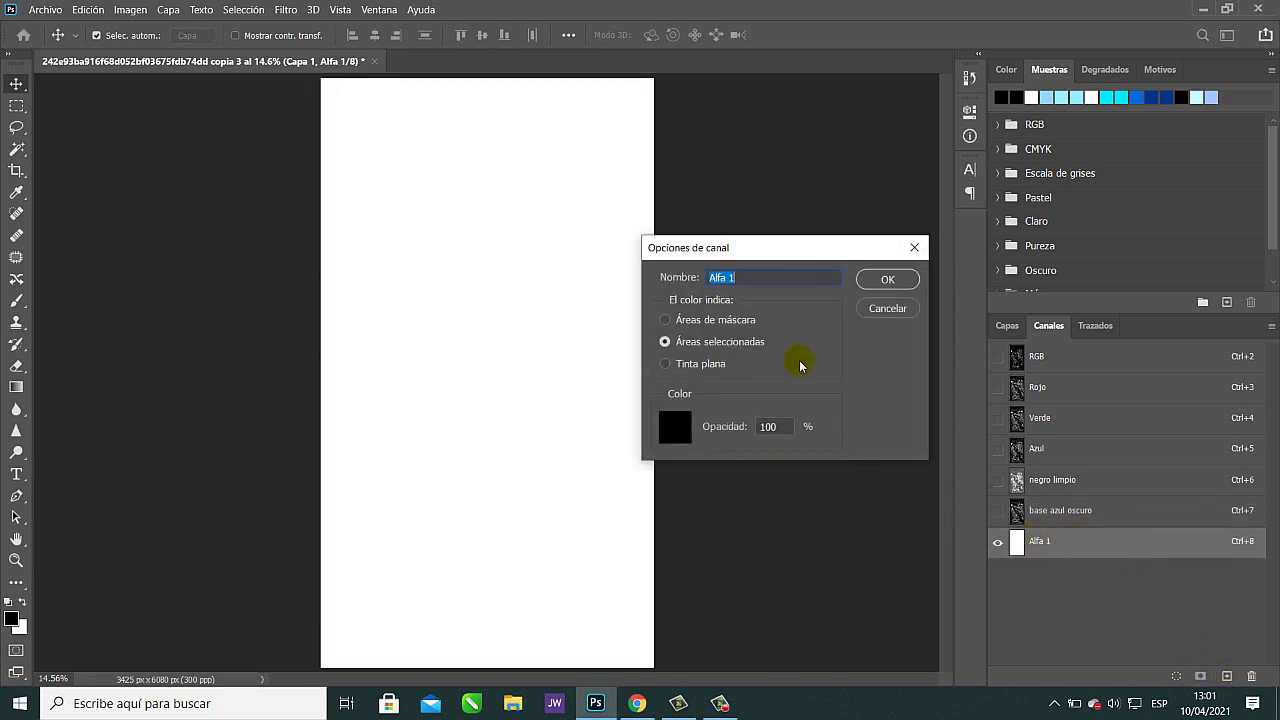
text(polera negr)
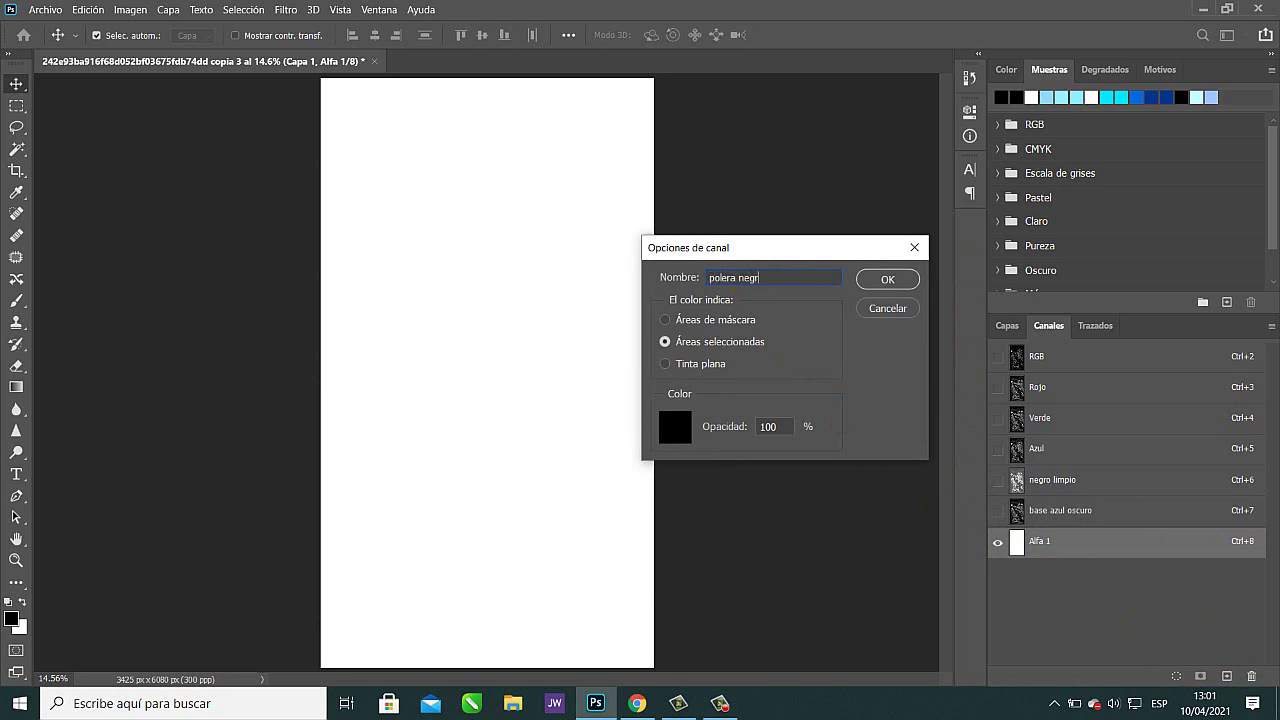
text(a)
click(711, 363)
click(789, 430)
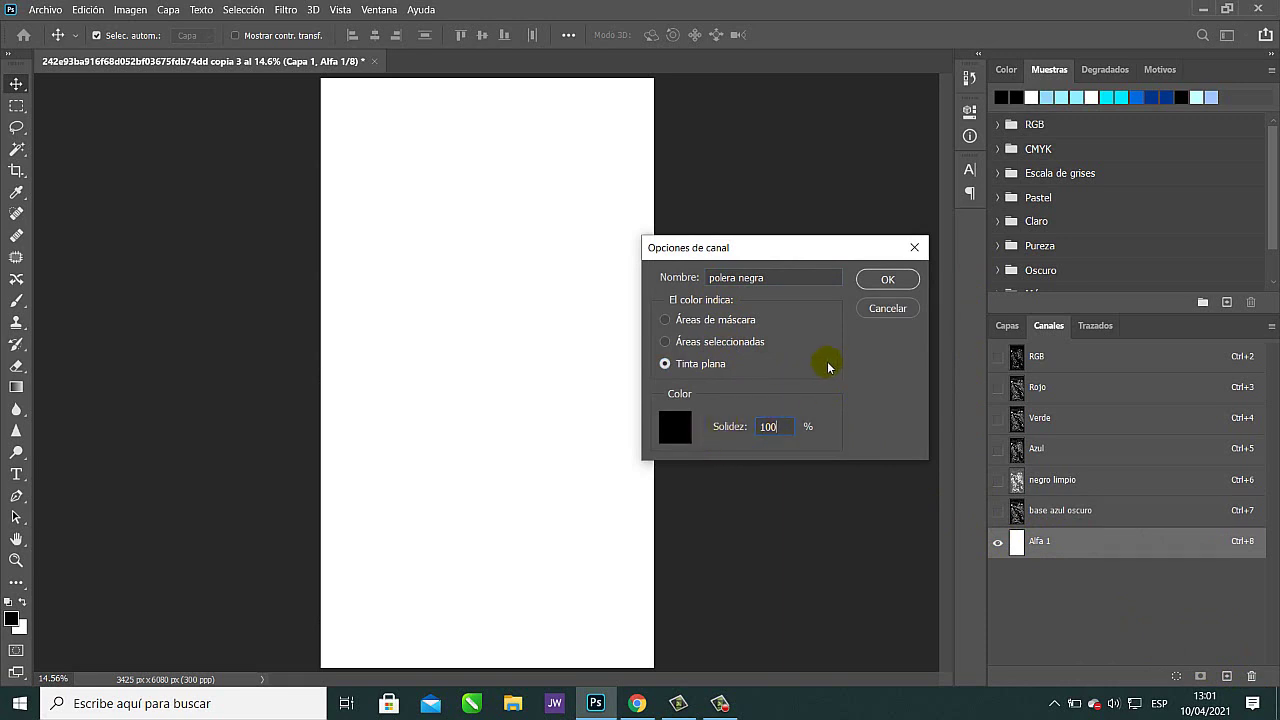
click(887, 279)
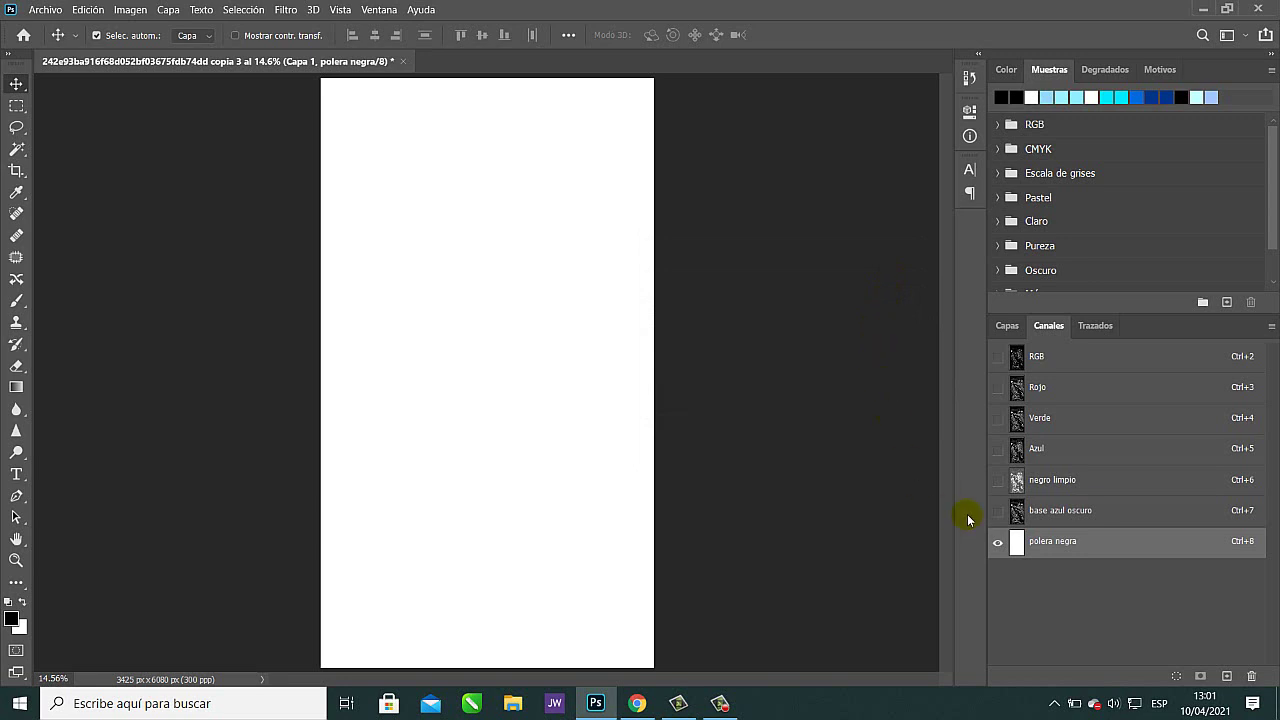
Invert the polera negra channel and move it above base azul oscuro, with both channels shown.
key(ctrl+i)
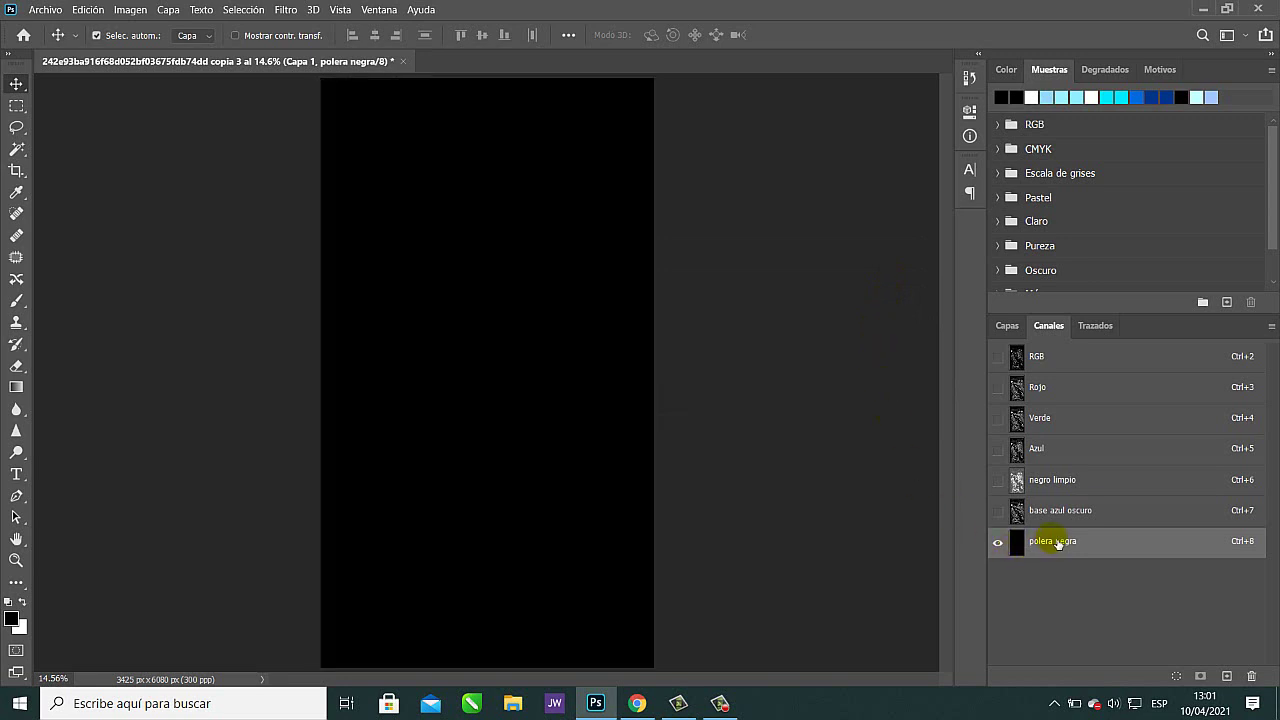
drag(1058, 543, 1054, 506)
click(997, 546)
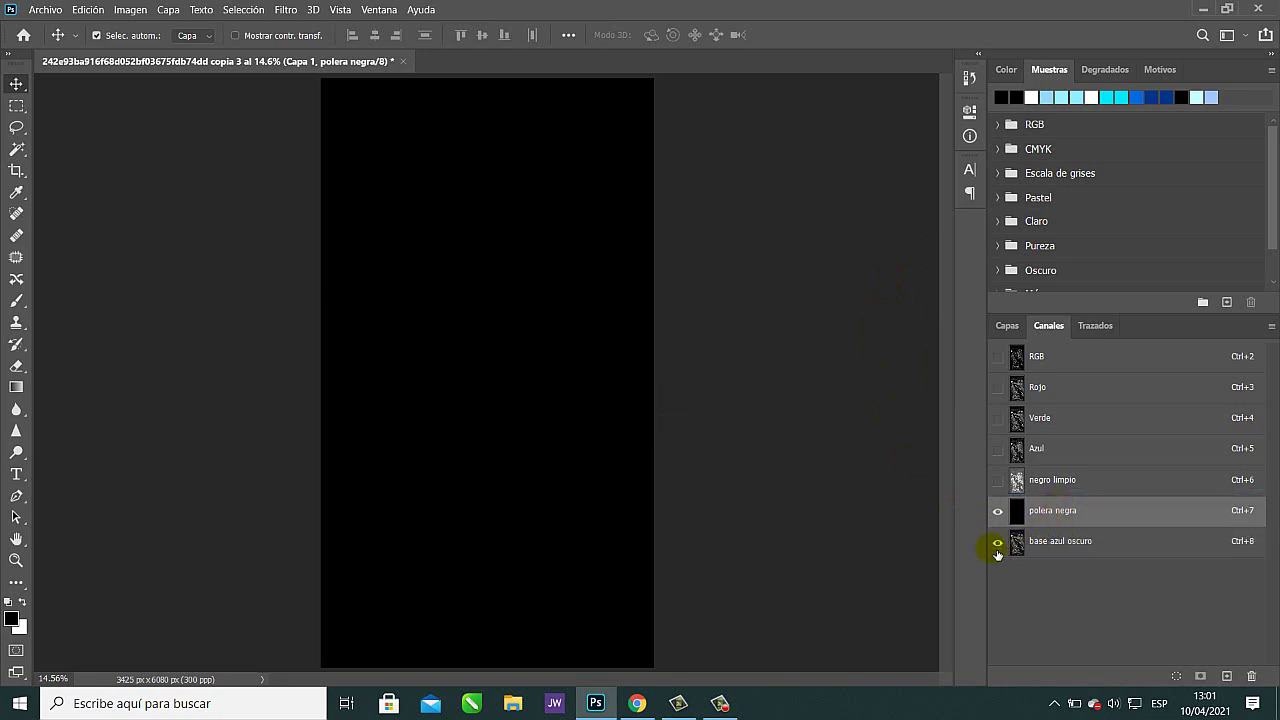
Convert the base azul oscuro channel to a spot colour and set its ink colour to dark blue 132261.
click(1040, 550)
double_click(1023, 550)
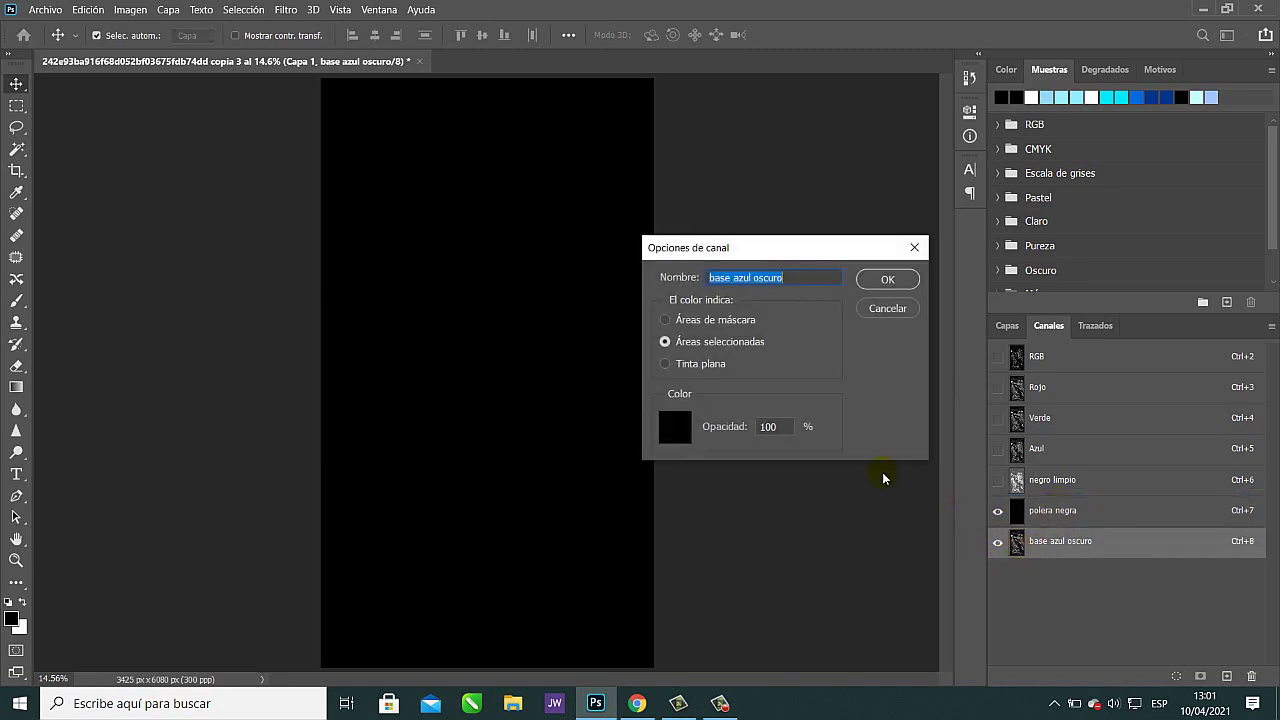
click(677, 365)
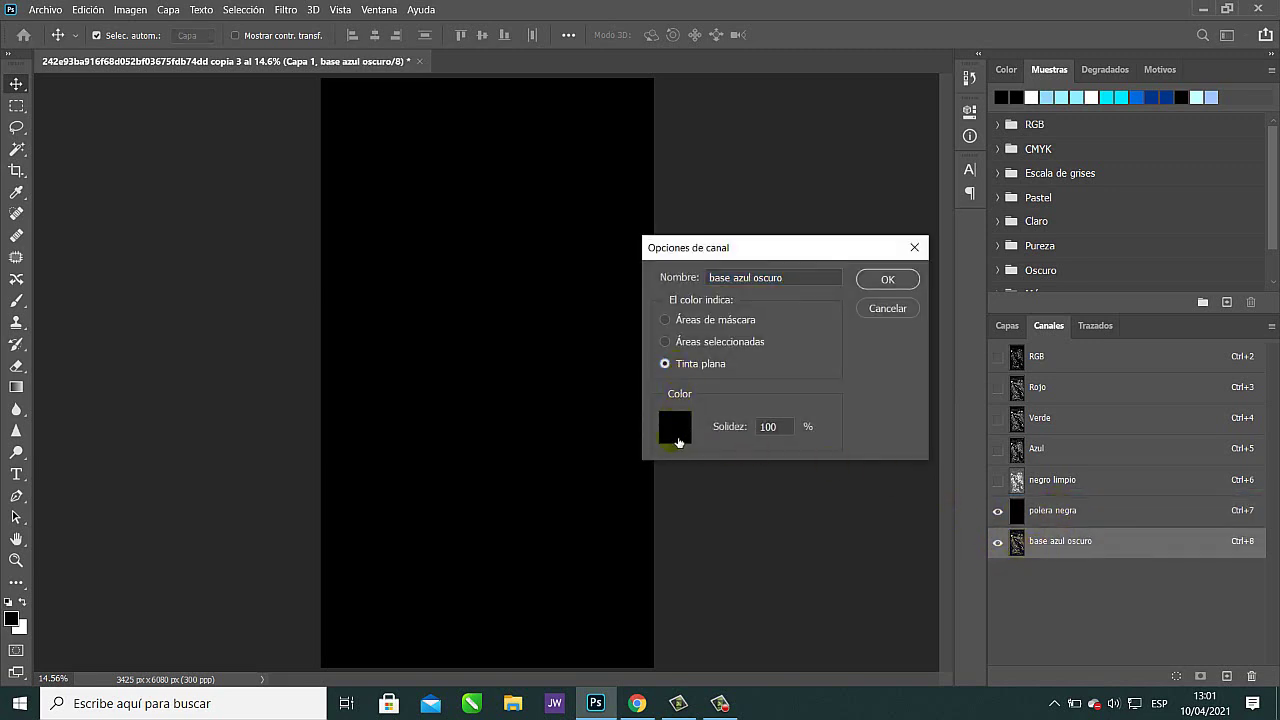
click(675, 428)
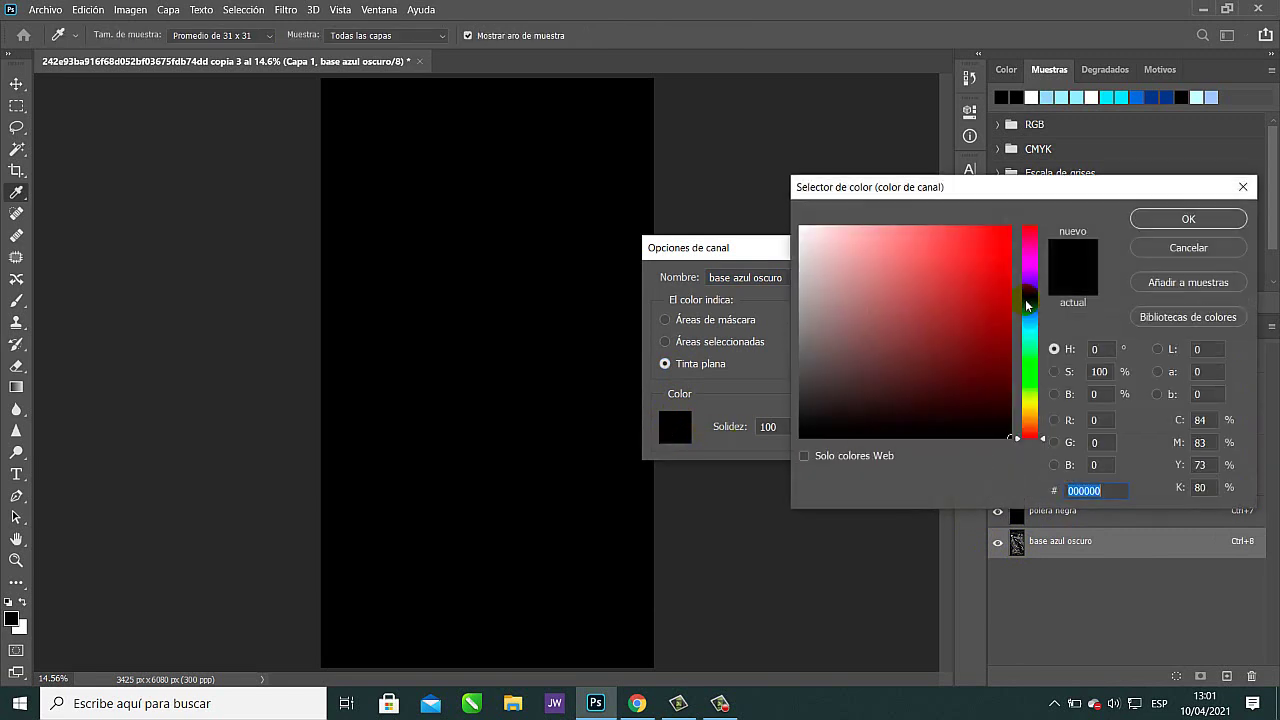
click(1167, 98)
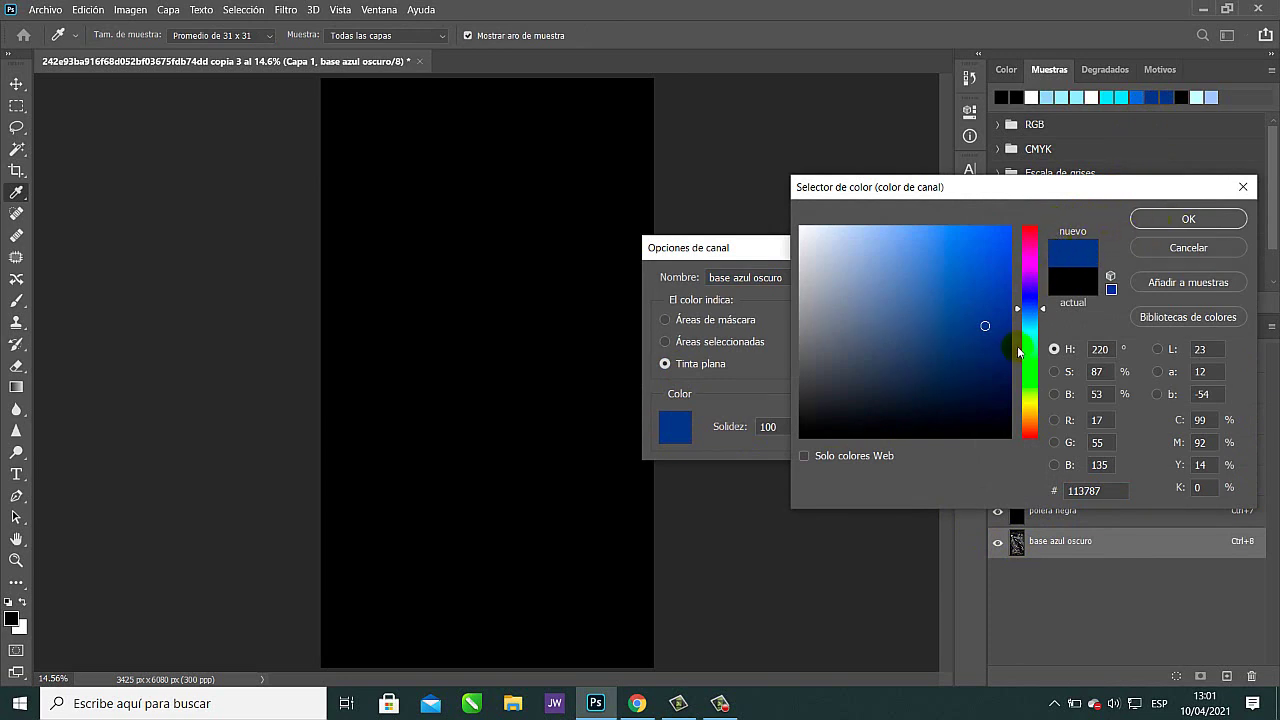
drag(985, 330, 962, 348)
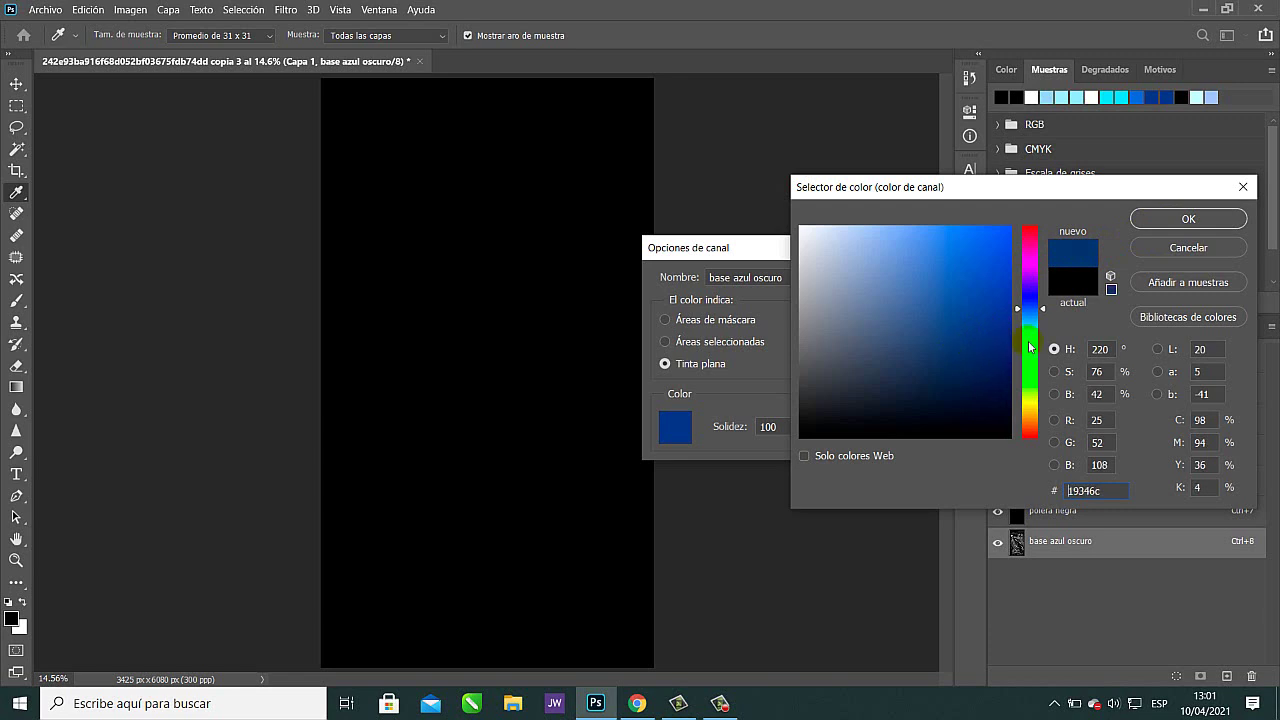
drag(1030, 290, 1033, 309)
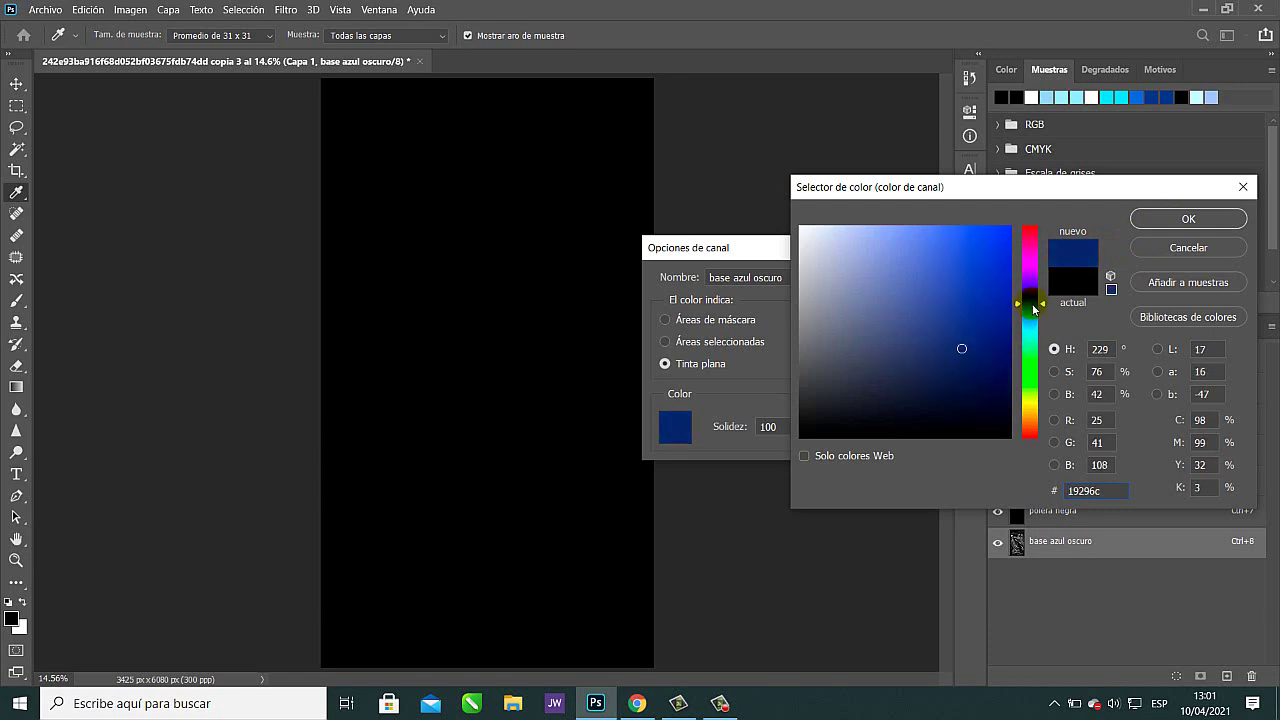
click(983, 340)
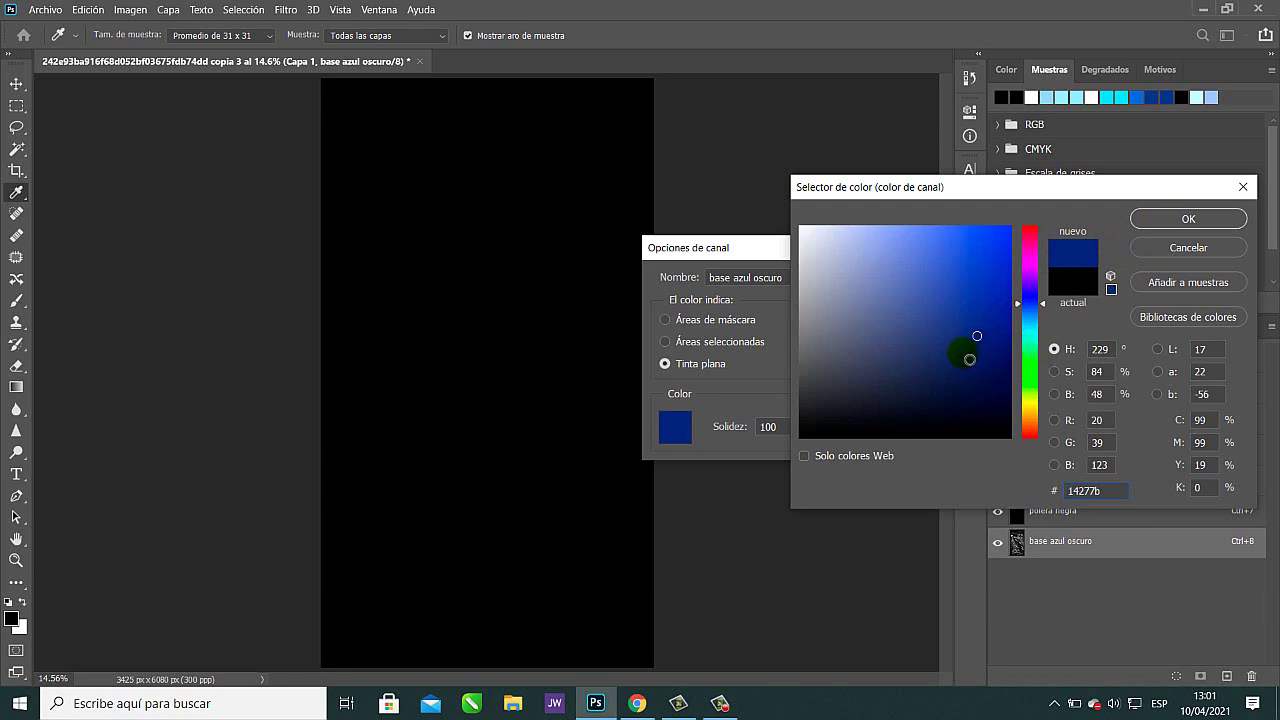
drag(966, 349, 976, 362)
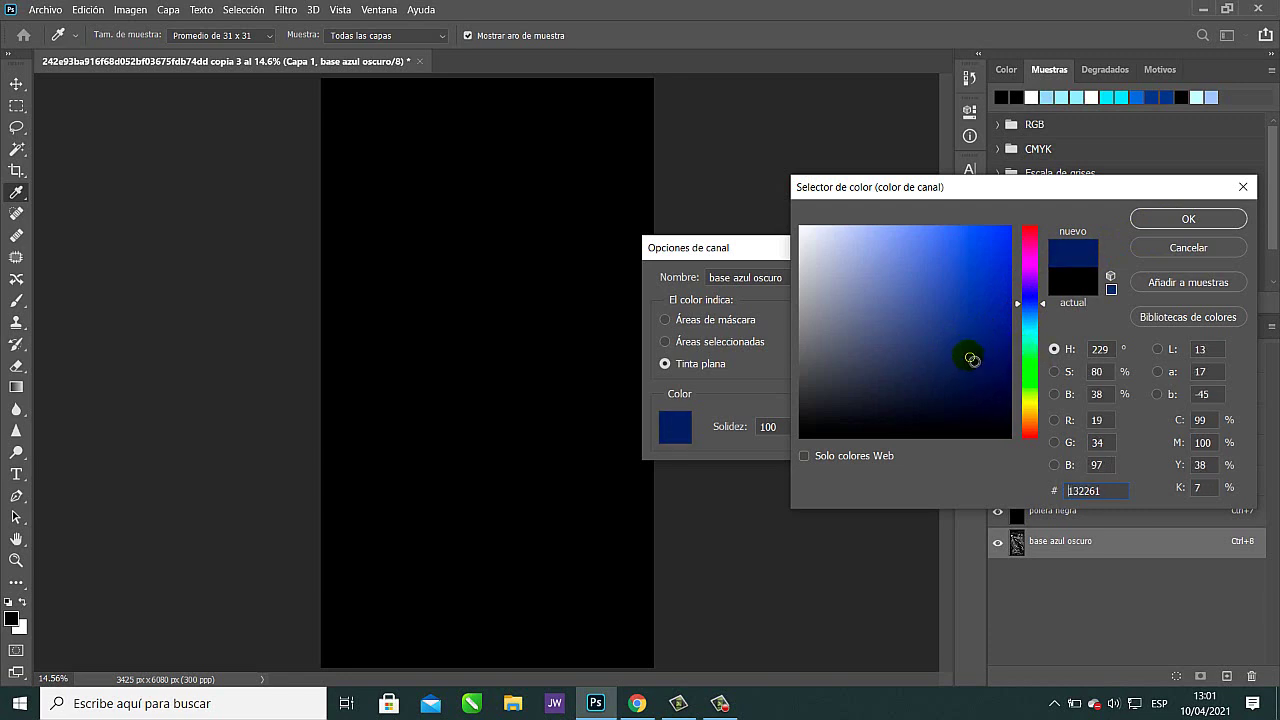
double_click(1117, 492)
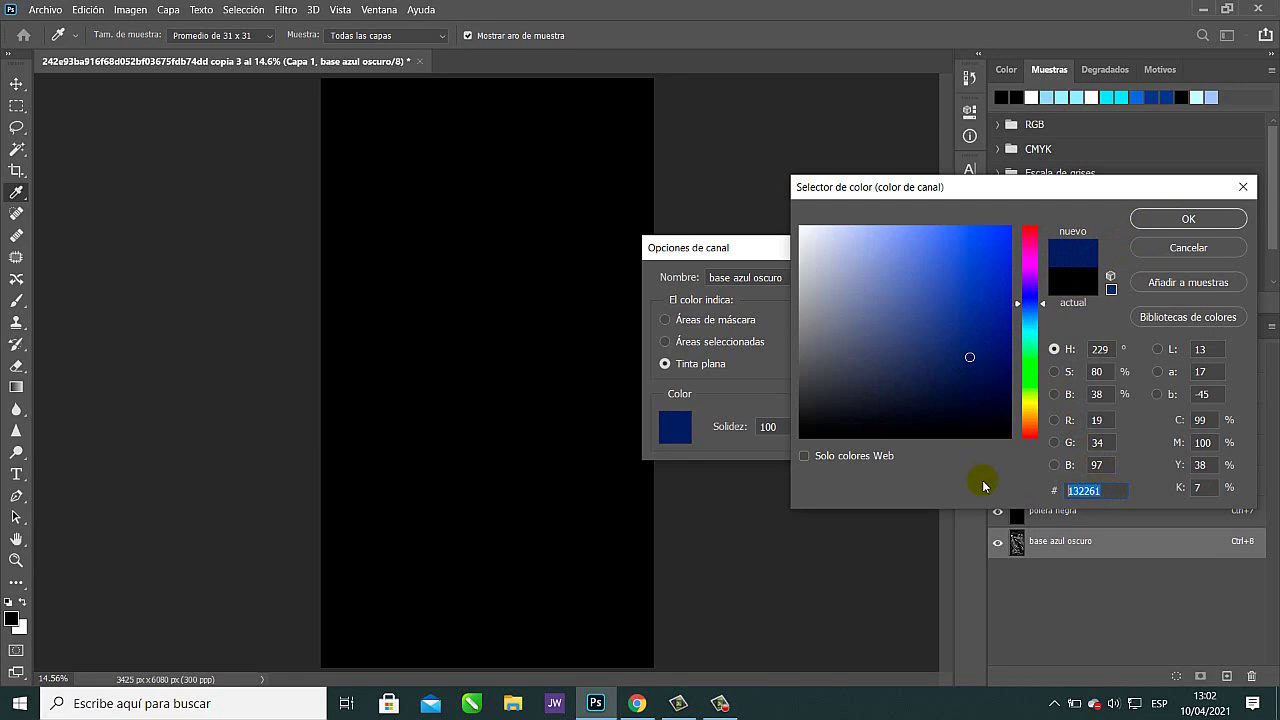
double_click(1095, 490)
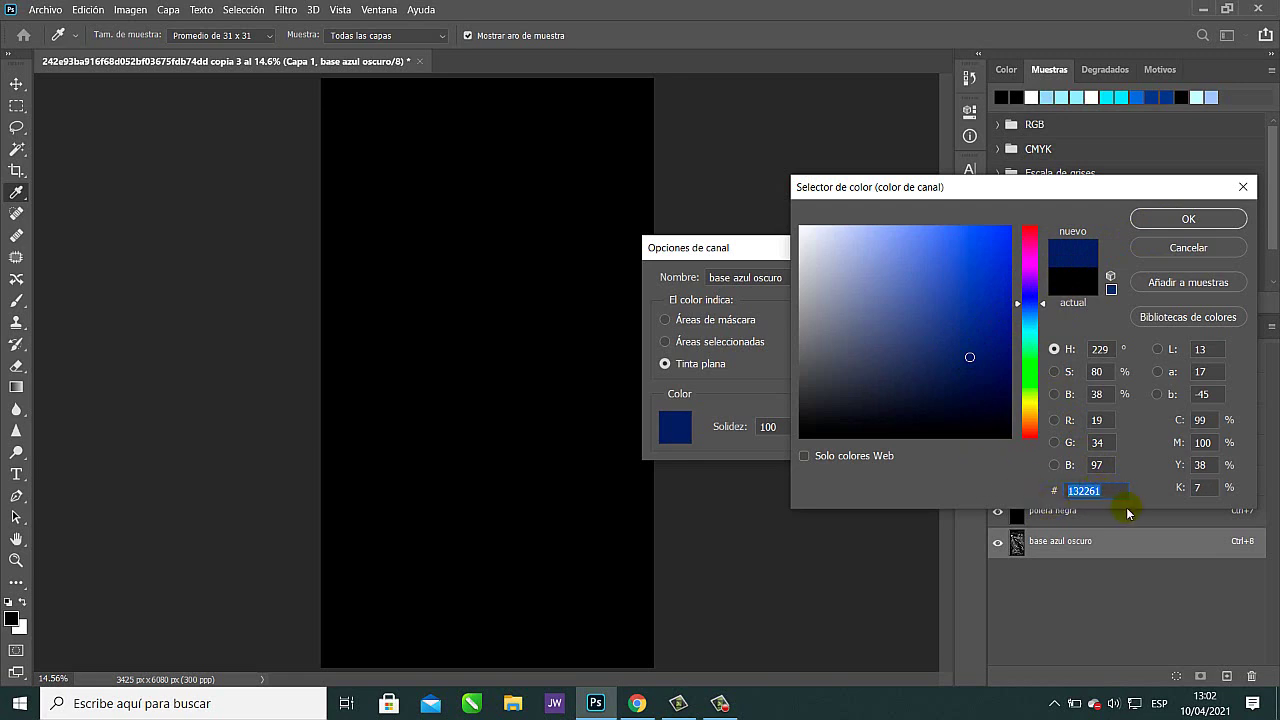
click(1182, 219)
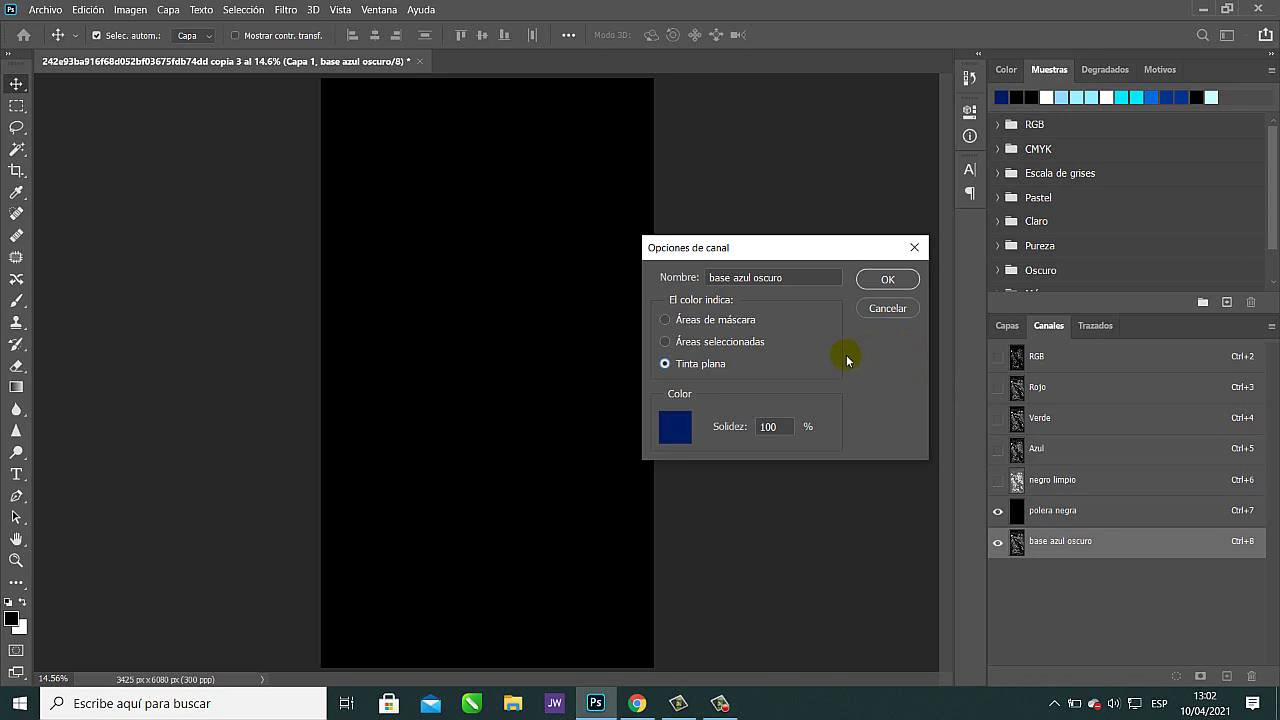
Lower the solidity of the base azul oscuro spot channel and invert the channel.
click(786, 432)
key(BackSpace)
click(887, 279)
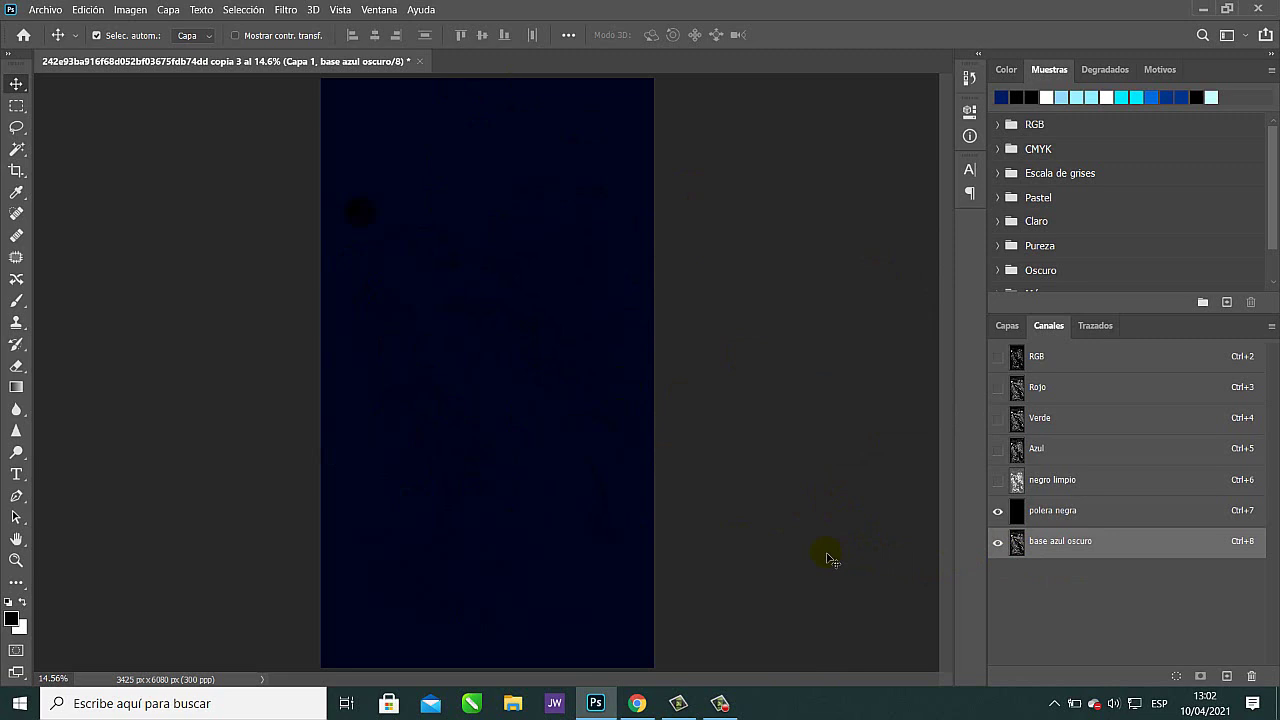
key(ctrl+i)
Brighten the base azul oscuro spot colour slightly to 142571 and copy its hex code.
double_click(1012, 540)
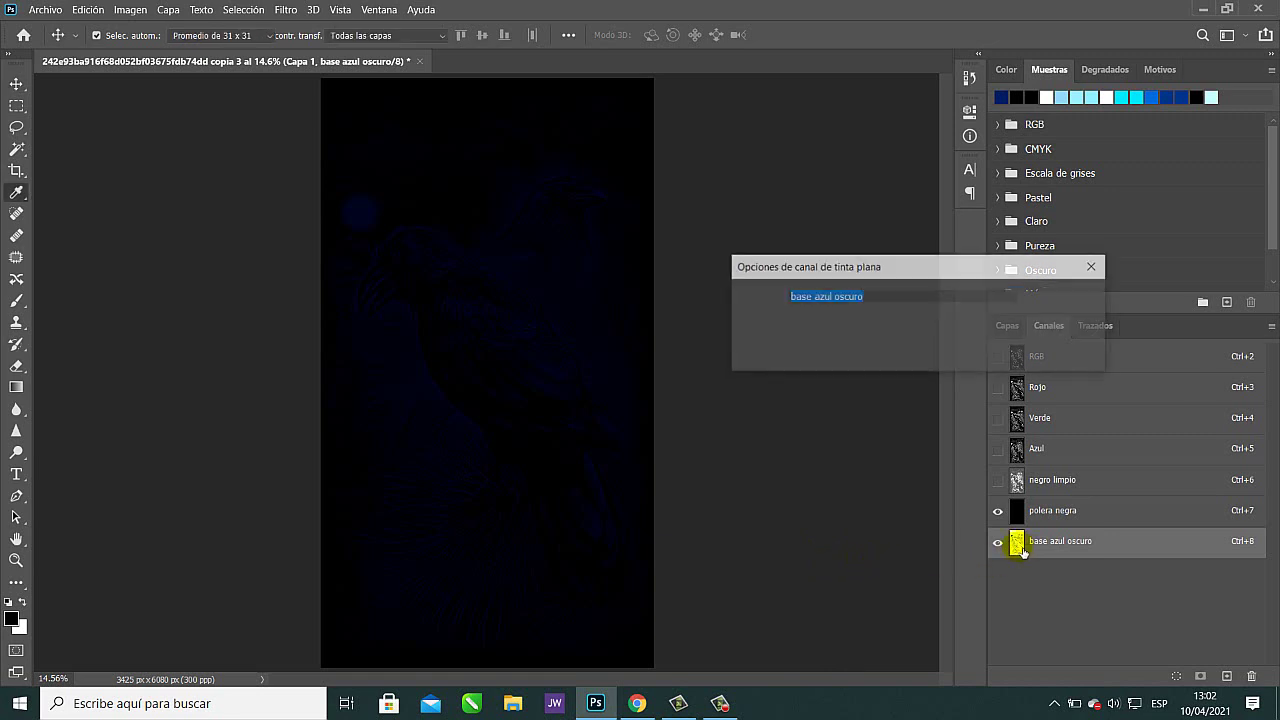
click(798, 345)
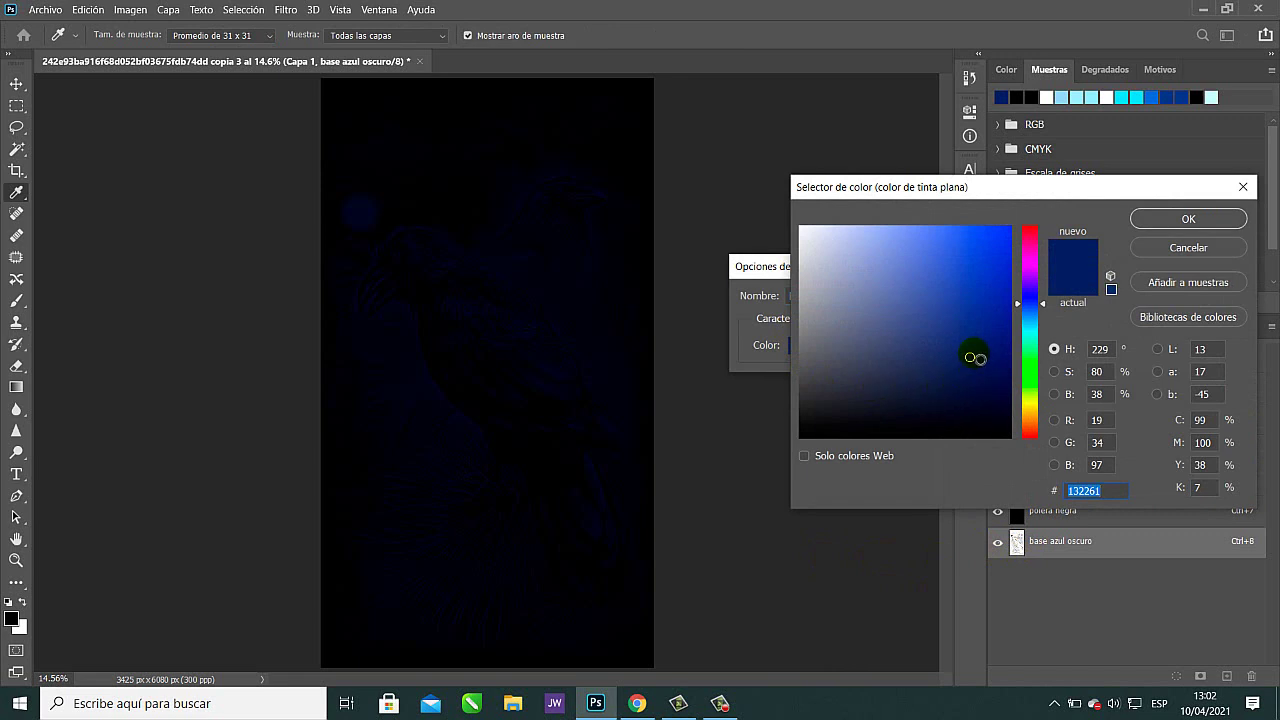
mouse_move(971, 355)
mouse_down()
mouse_move(980, 338)
mouse_move(981, 349)
mouse_up()
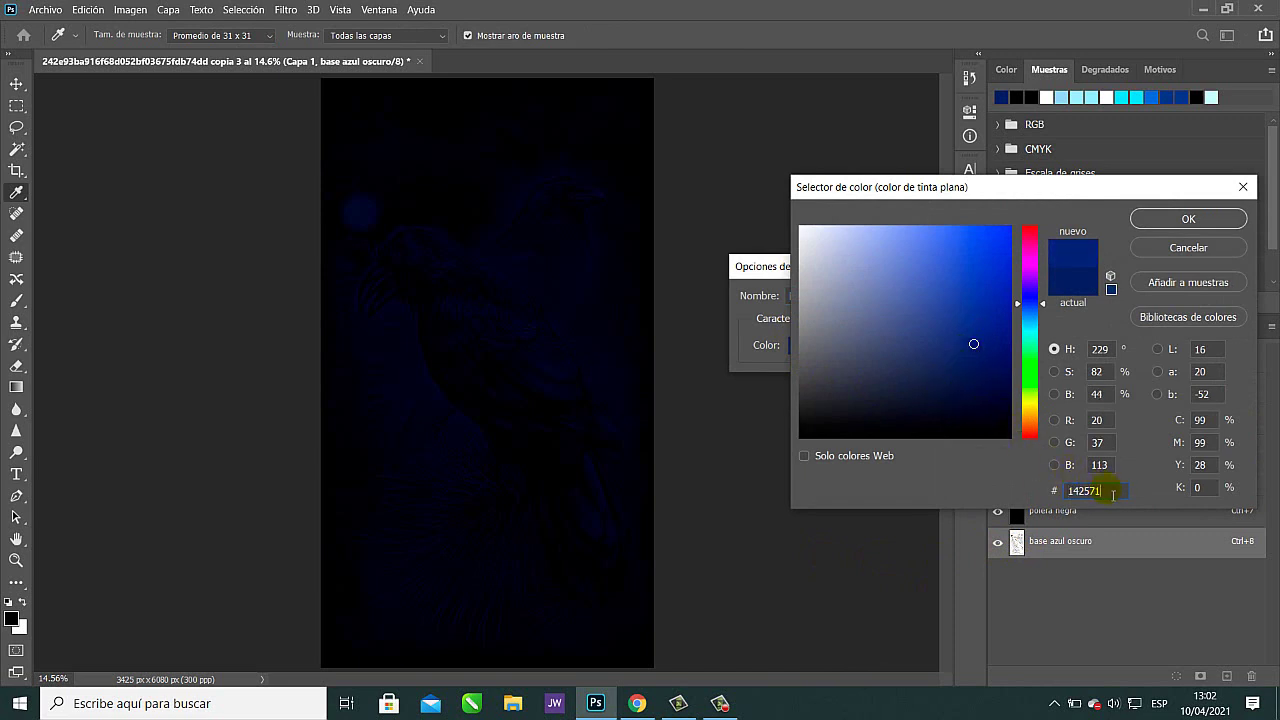
drag(1106, 486, 998, 484)
key(ctrl+c)
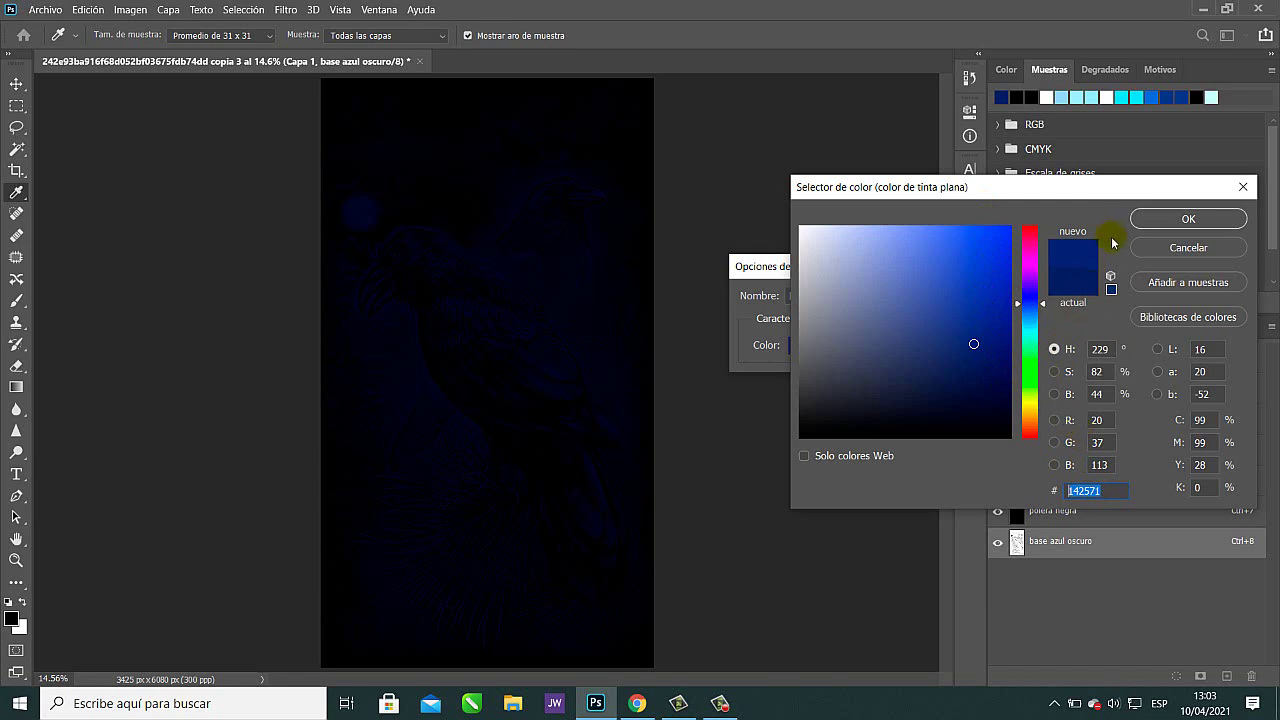
click(1157, 221)
click(1060, 296)
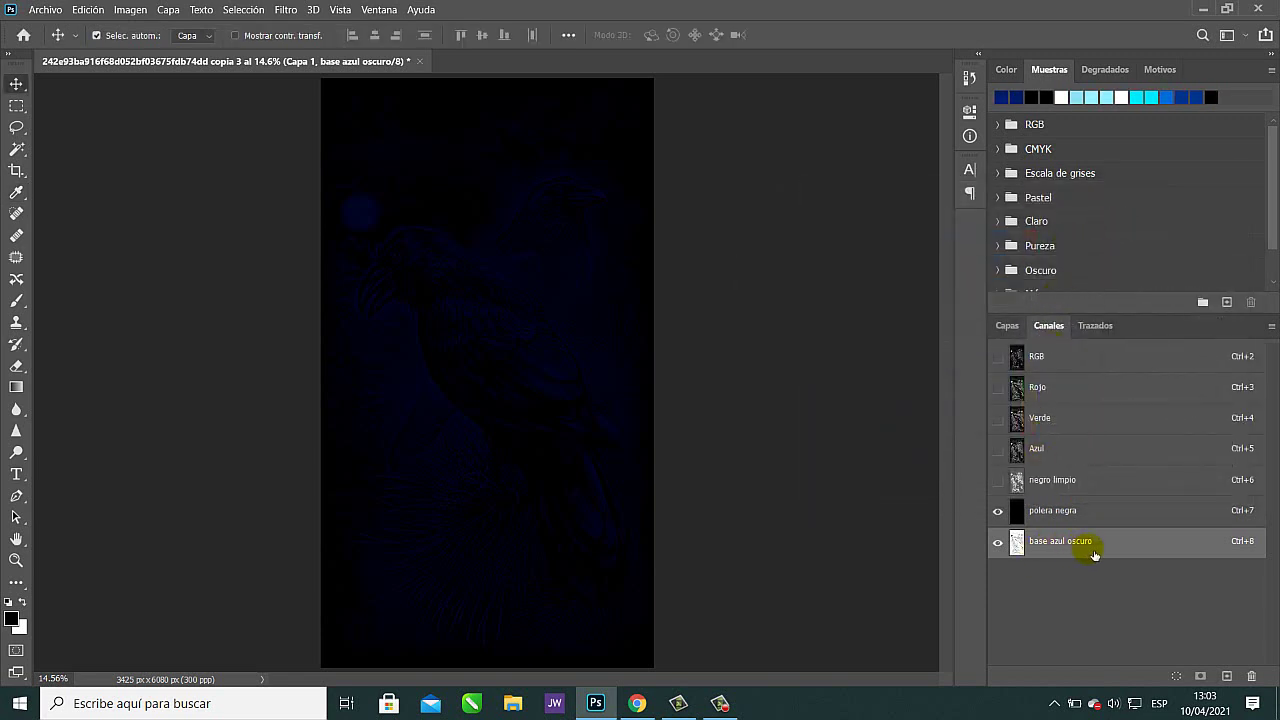
Duplicate the Rojo channel inverted within the same document as azul medio 2, and show polera negra with it.
click(1066, 394)
right_click(1066, 396)
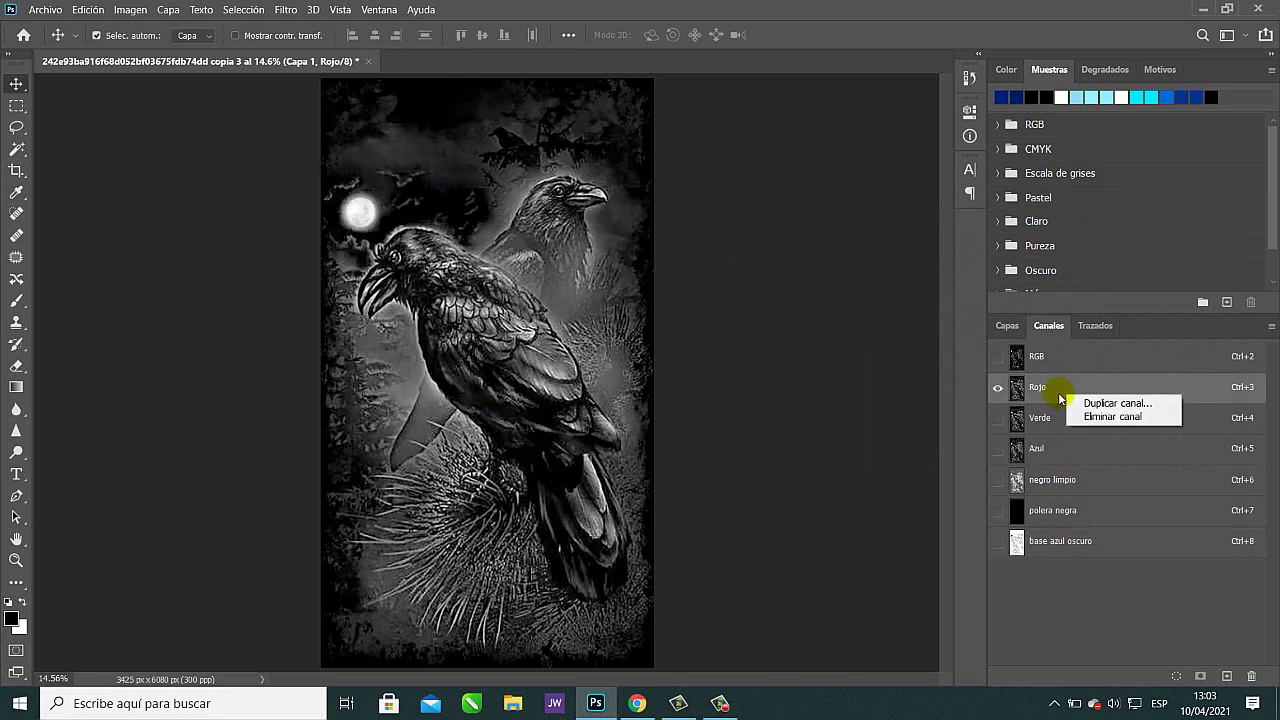
click(1093, 402)
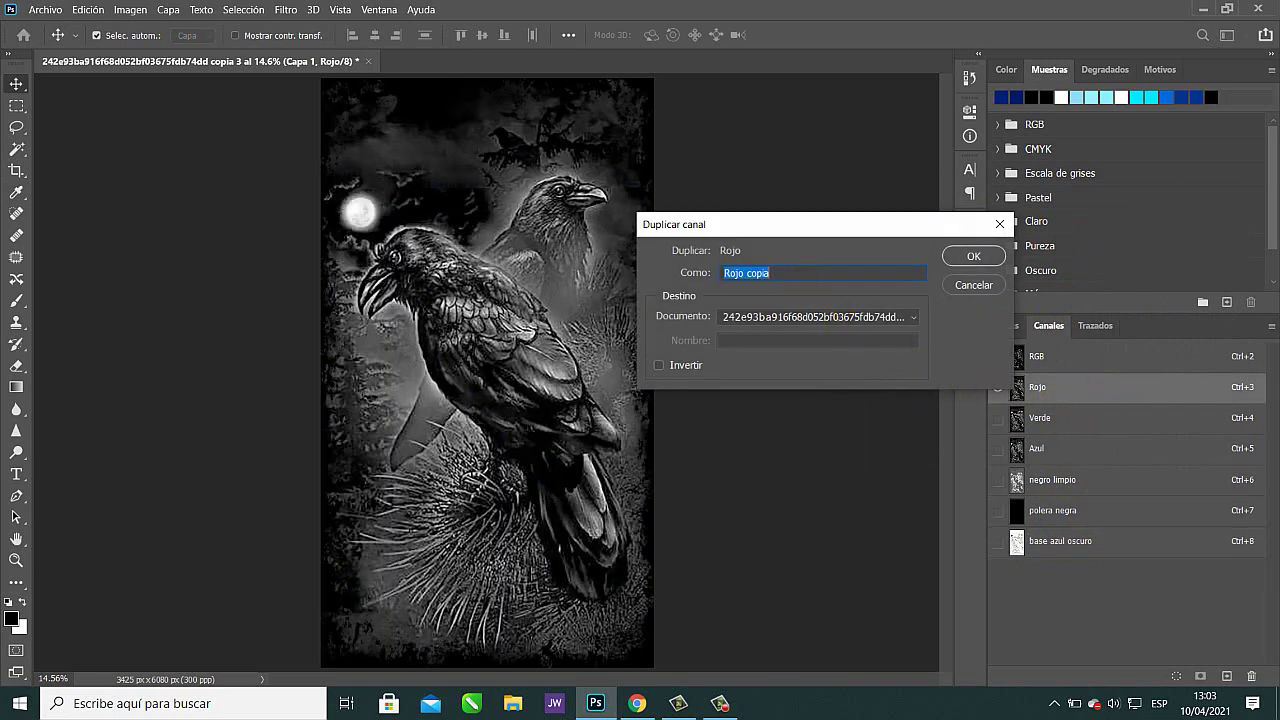
text(azul medio 2)
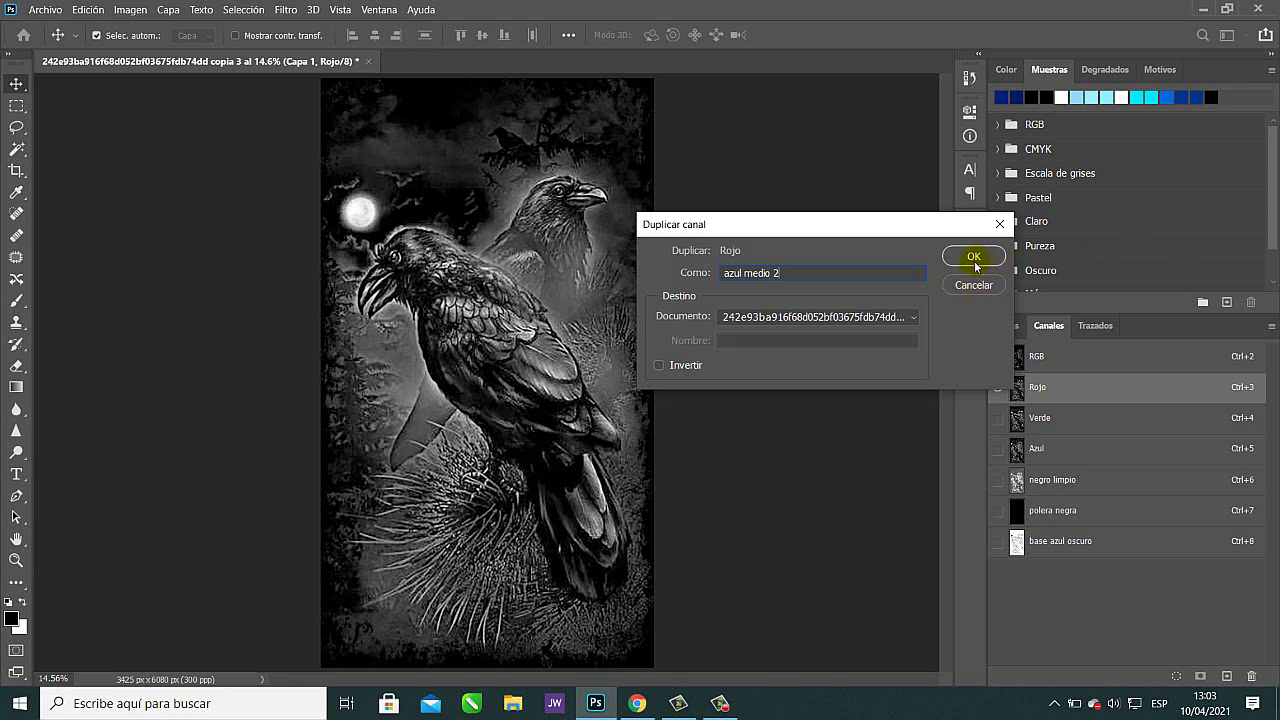
click(700, 365)
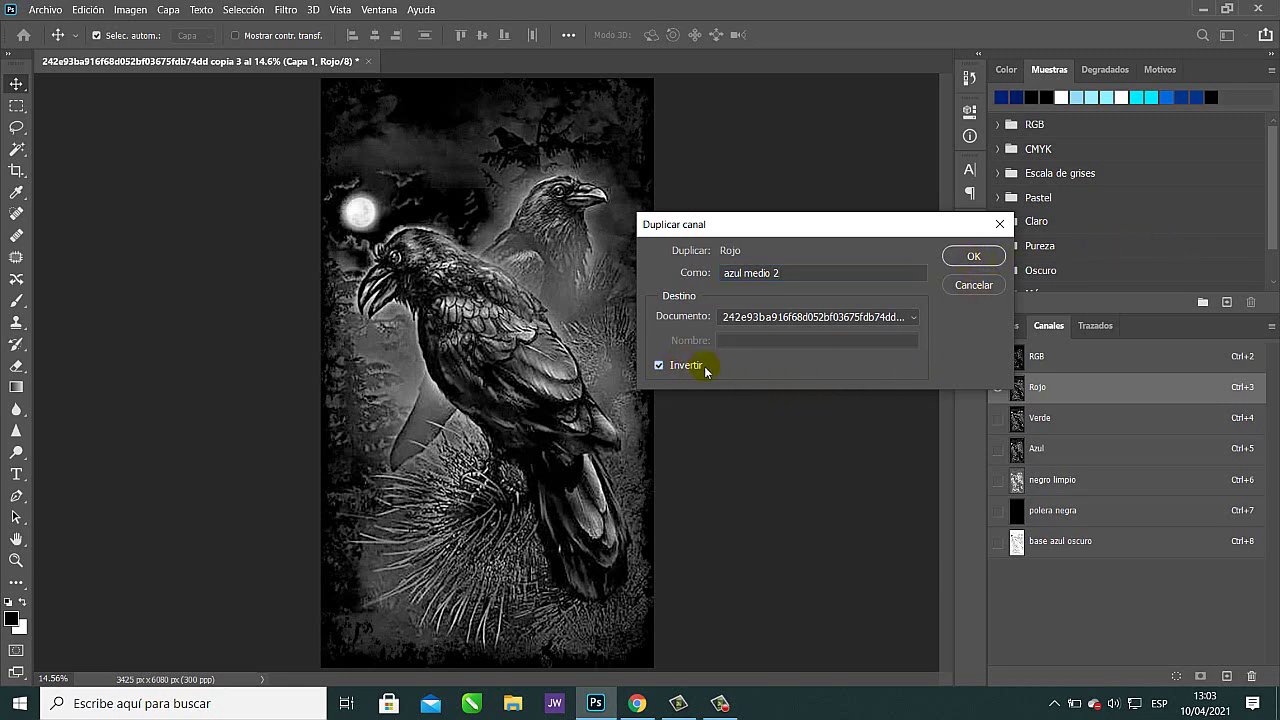
click(975, 256)
click(997, 510)
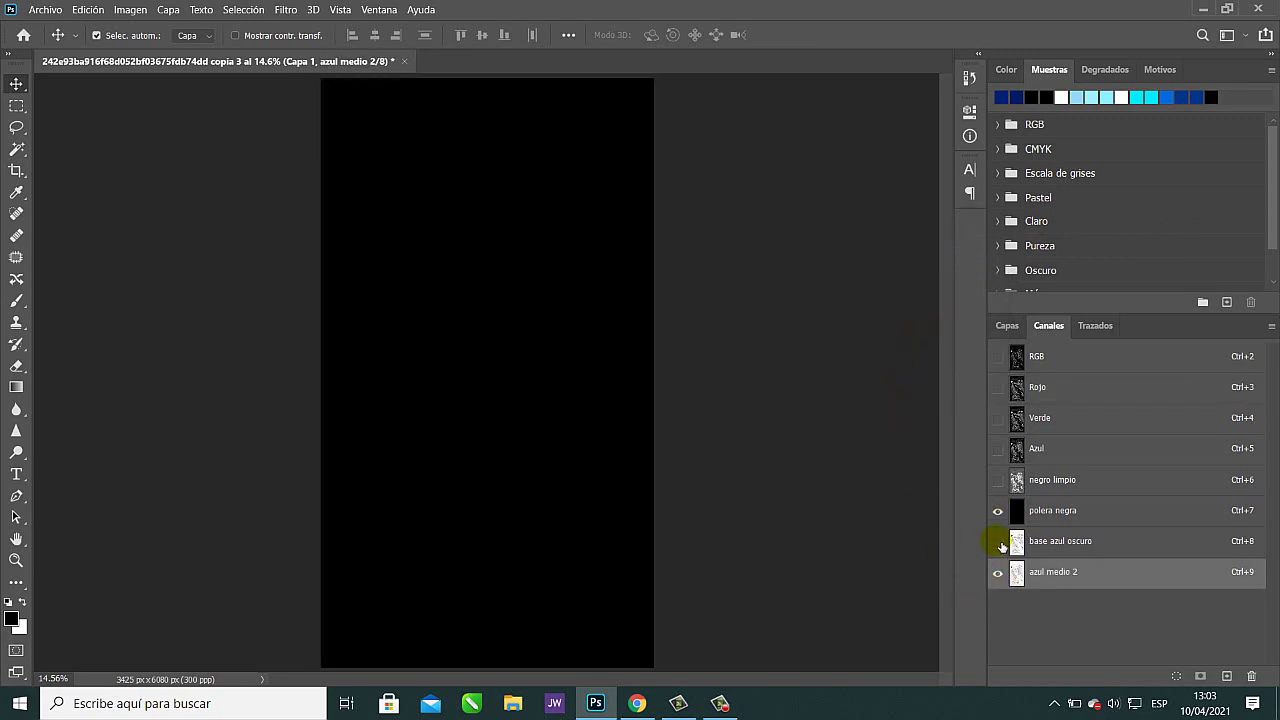
Show the base azul oscuro channel over polera negra and compare the artwork with azul medio 2 hidden and shown.
click(997, 541)
click(997, 572)
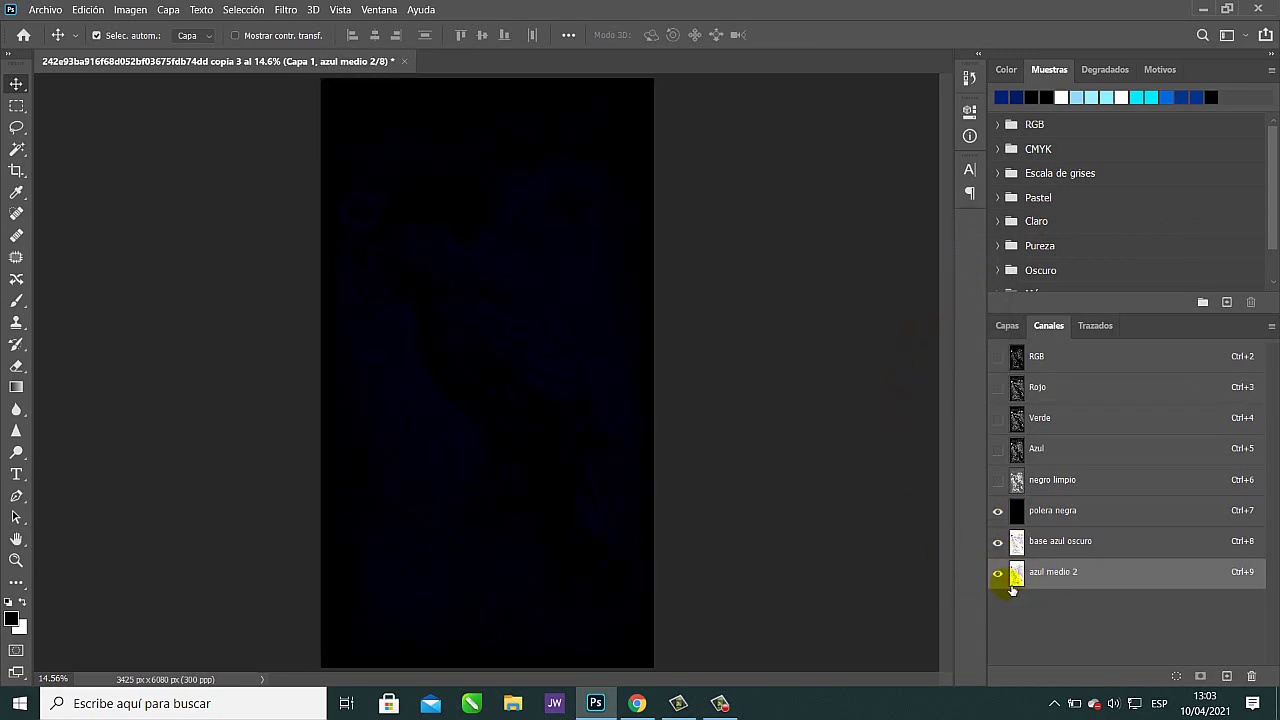
click(1006, 574)
click(997, 572)
click(997, 572)
click(997, 572)
click(1006, 575)
click(1006, 575)
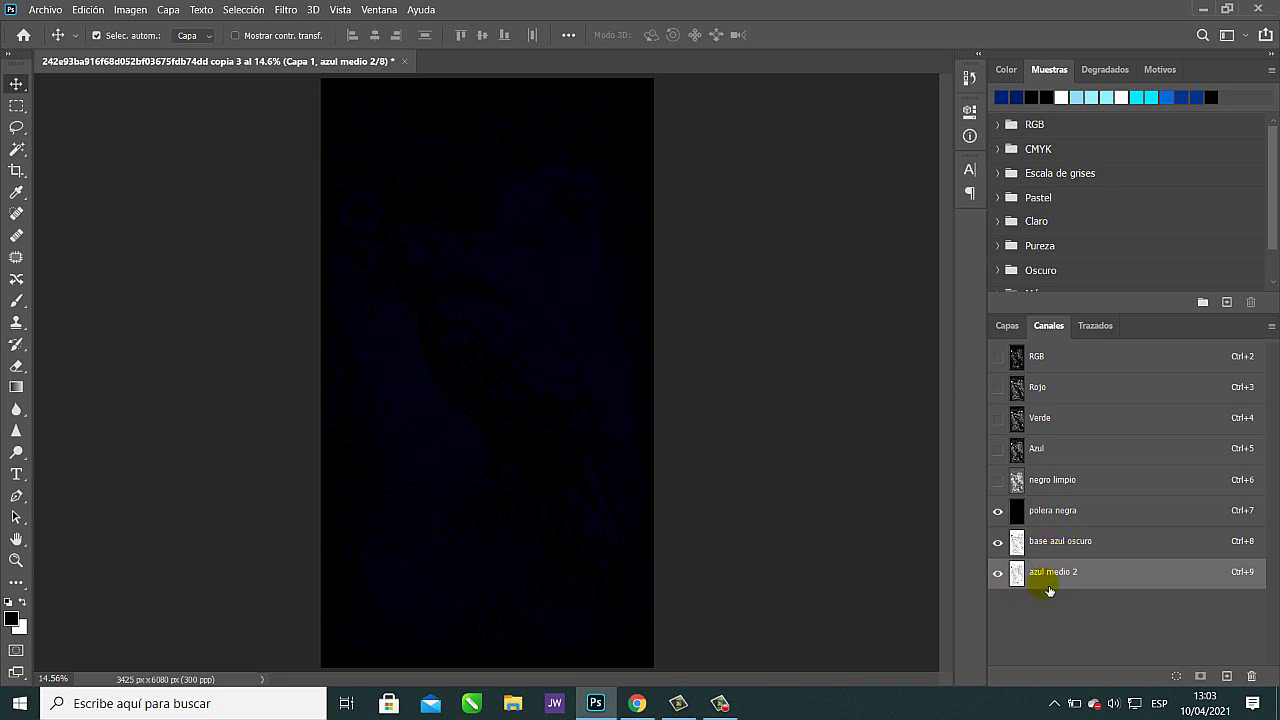
Make the azul medio 2 channel a spot colour (Tinta plana) with 10% solidity and the blue 4460e0.
double_click(1025, 578)
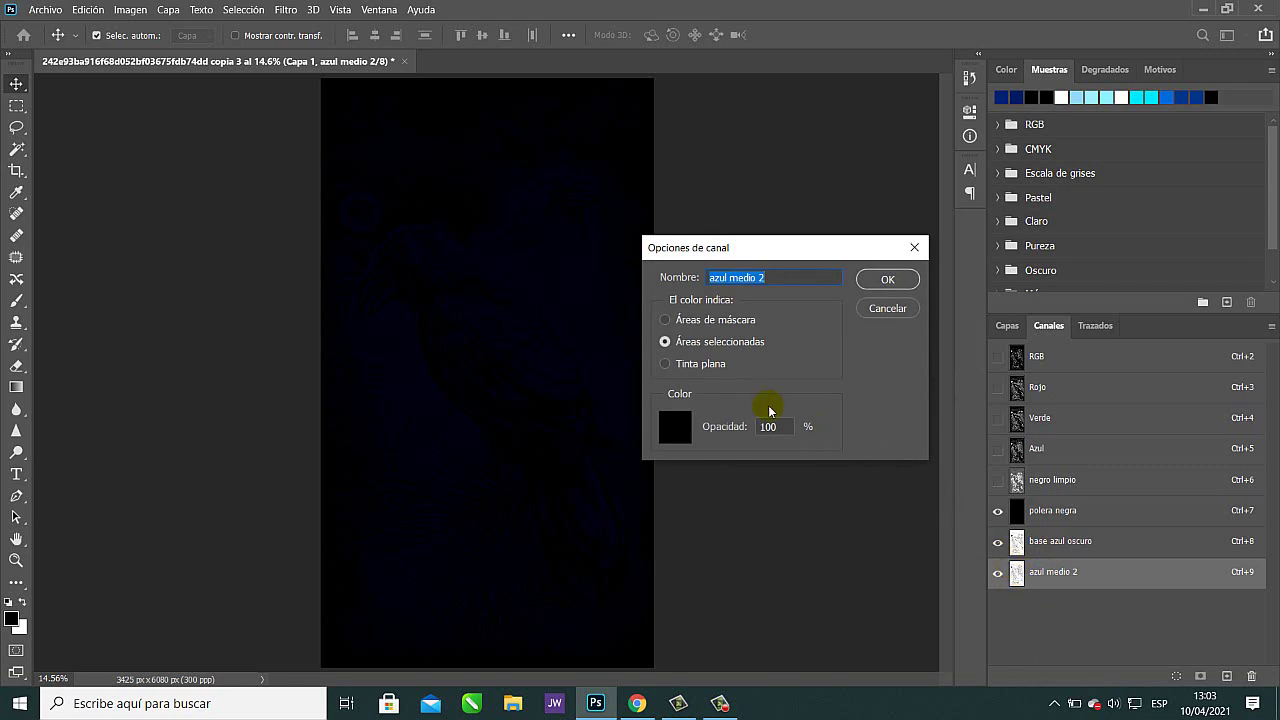
click(664, 363)
text(10)
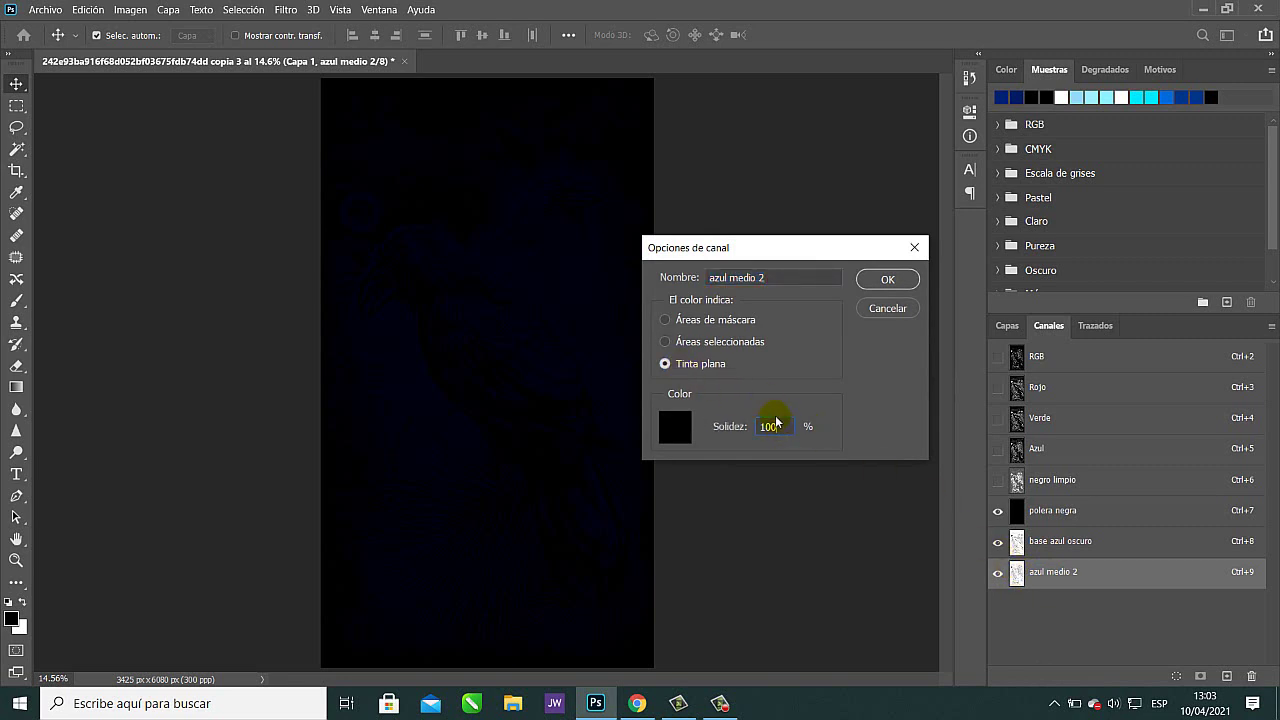
click(678, 428)
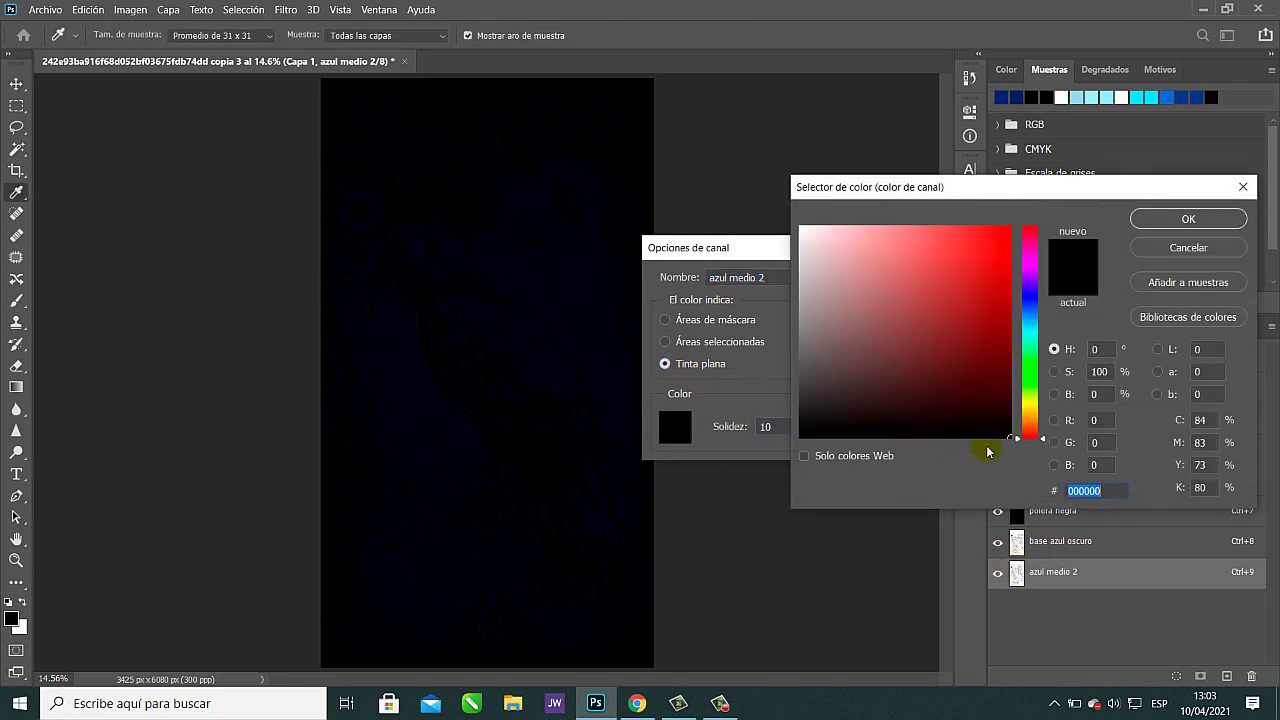
key(ctrl+v)
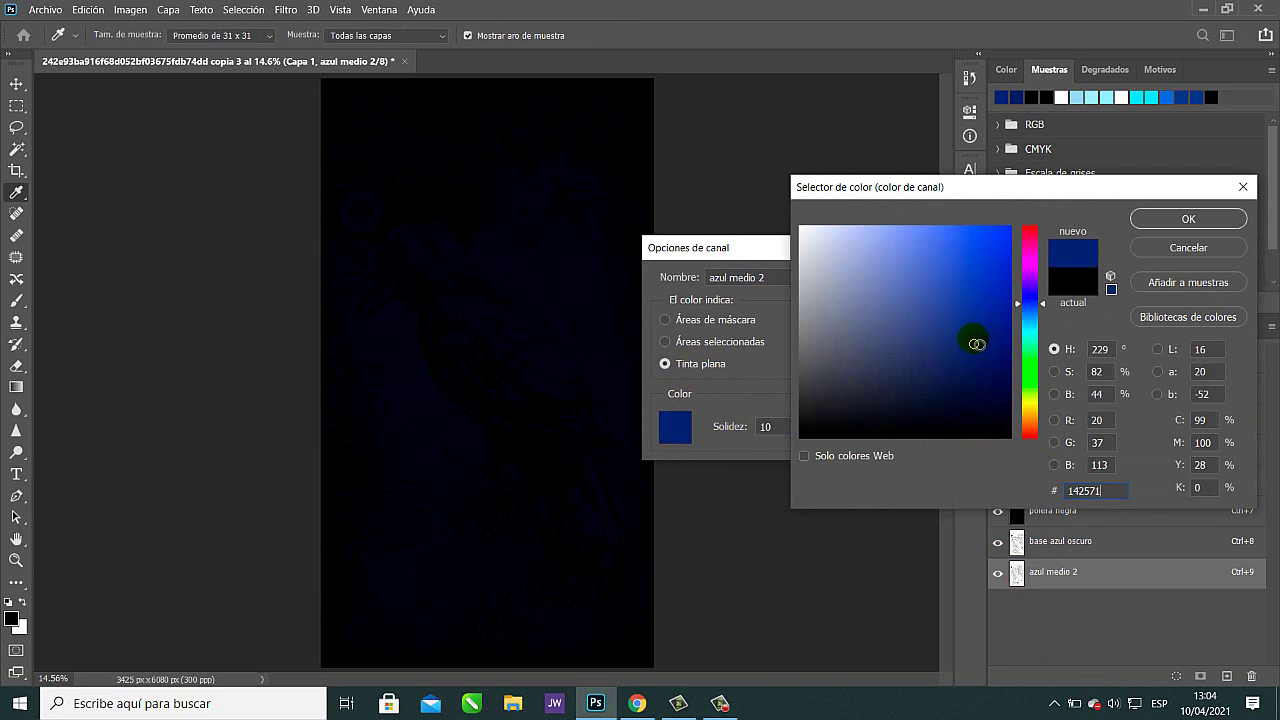
mouse_move(980, 344)
mouse_down()
mouse_move(933, 239)
mouse_move(954, 257)
mouse_up()
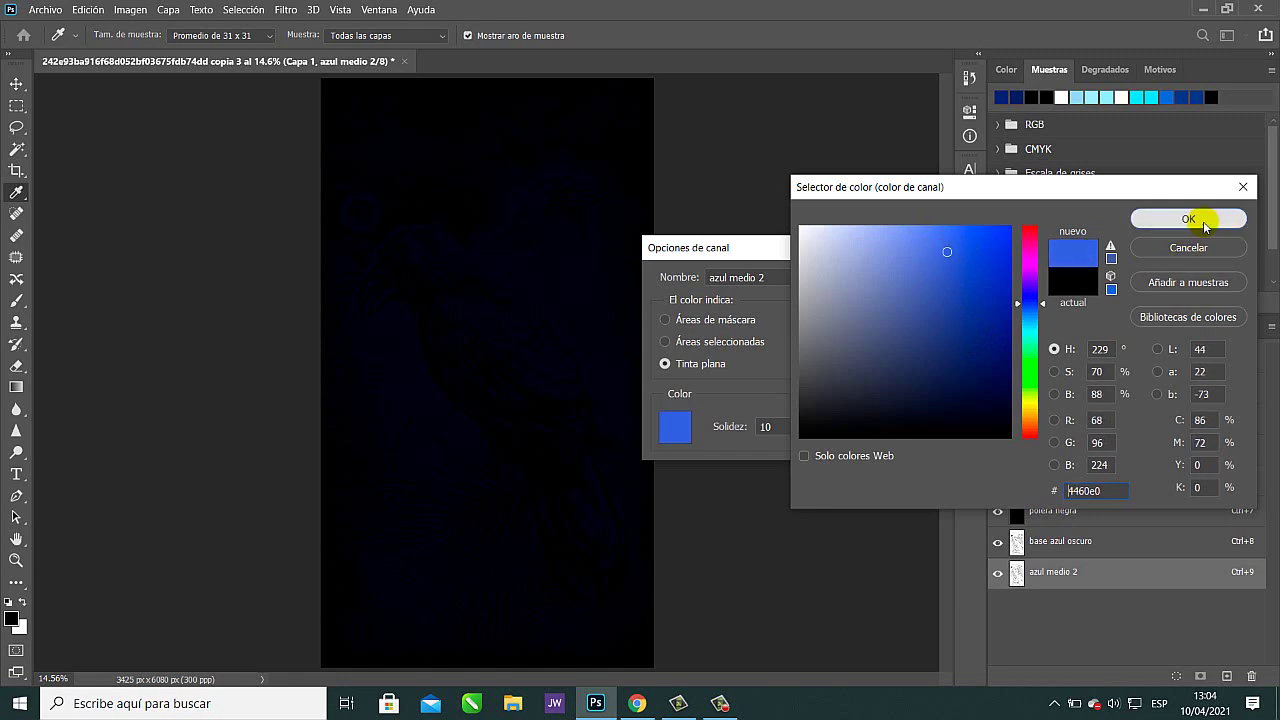
click(1188, 218)
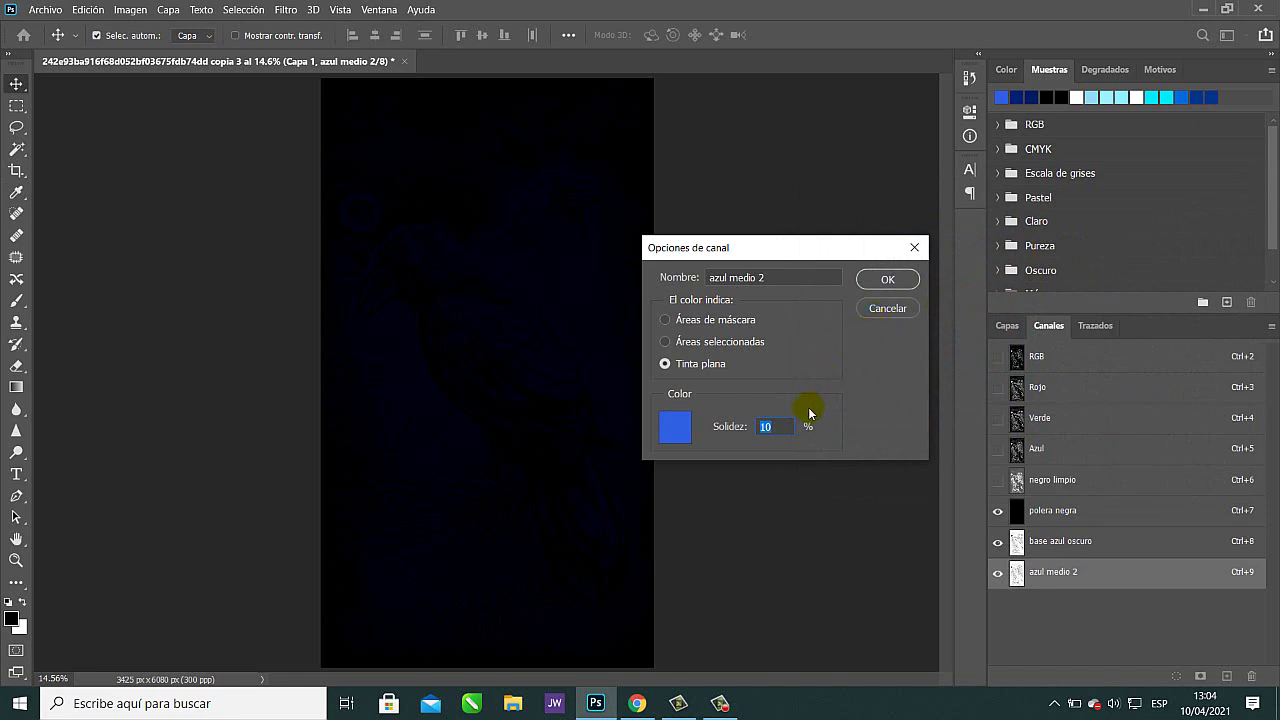
click(893, 280)
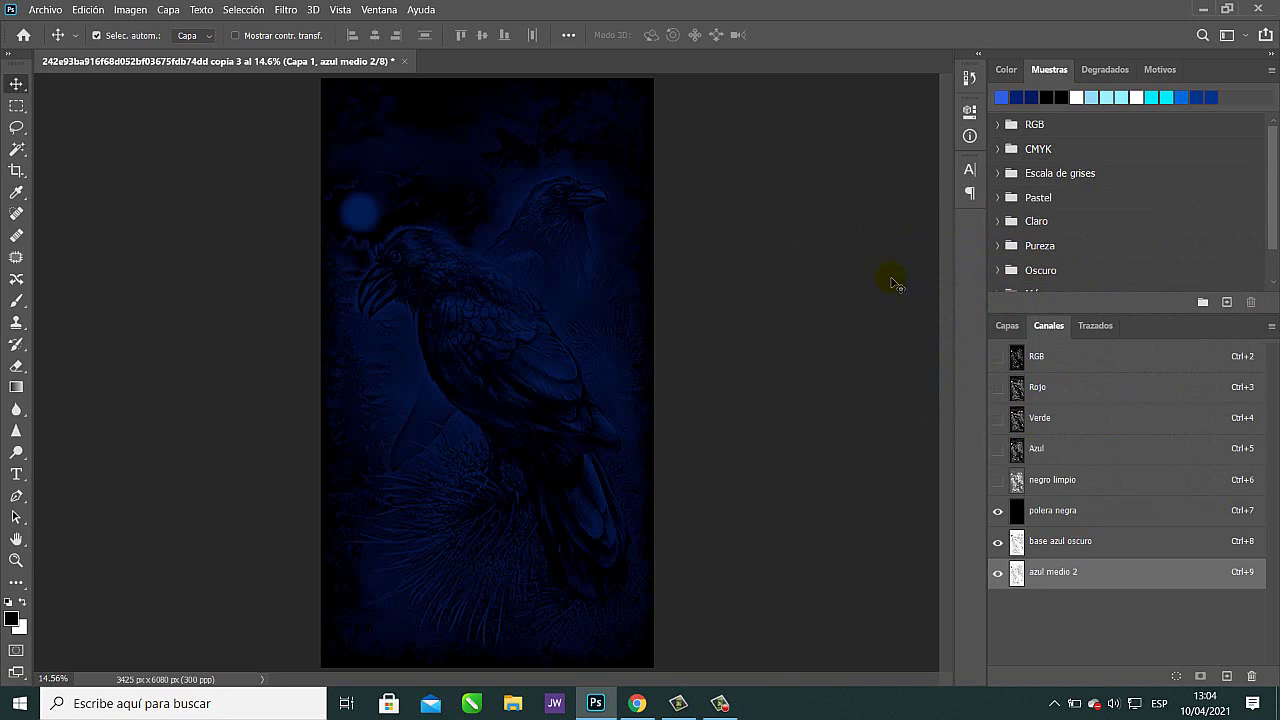
Compare the artwork with the azul medio 2 spot colour hidden and shown over base azul oscuro.
click(999, 576)
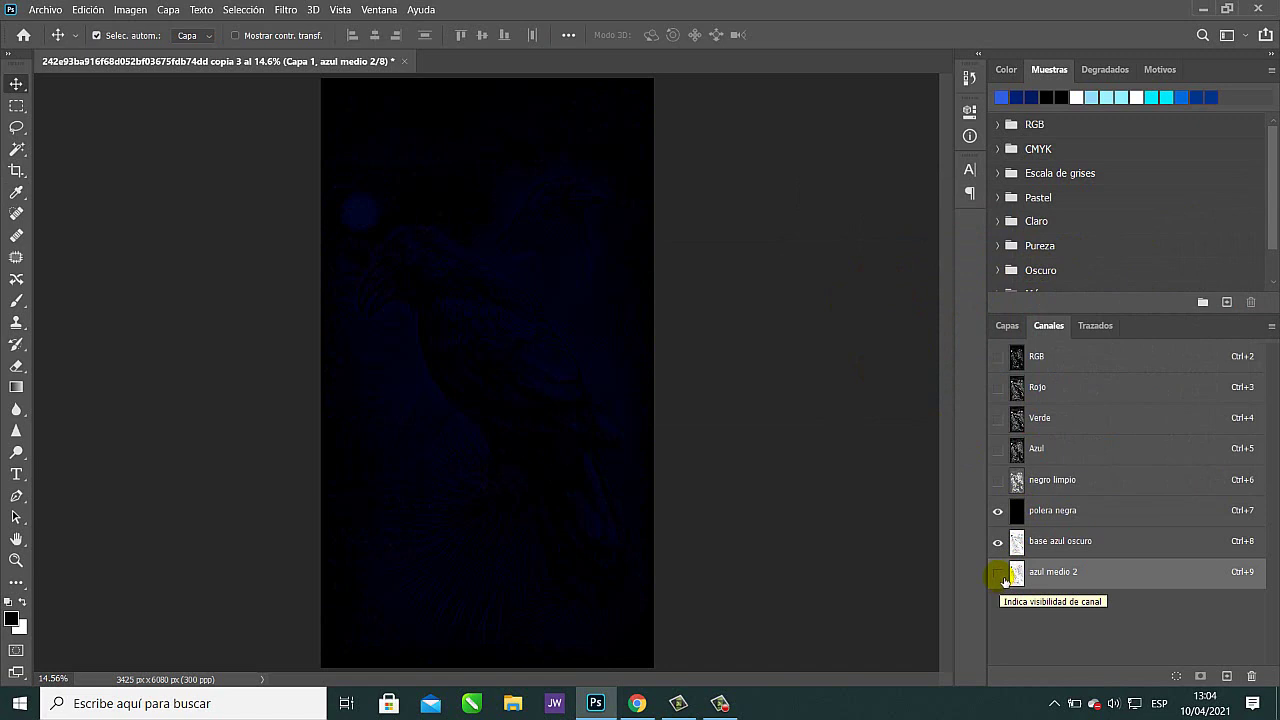
click(1000, 576)
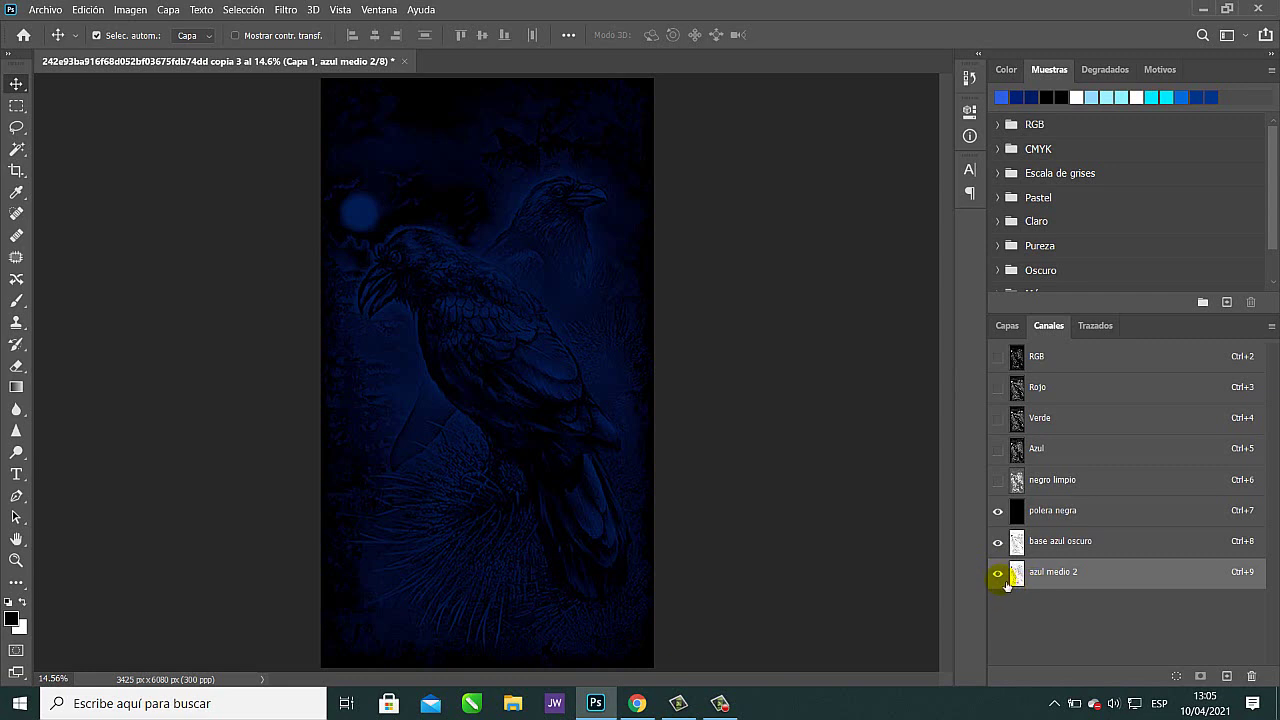
click(998, 574)
click(998, 574)
click(998, 574)
click(998, 574)
click(998, 574)
click(998, 574)
click(998, 574)
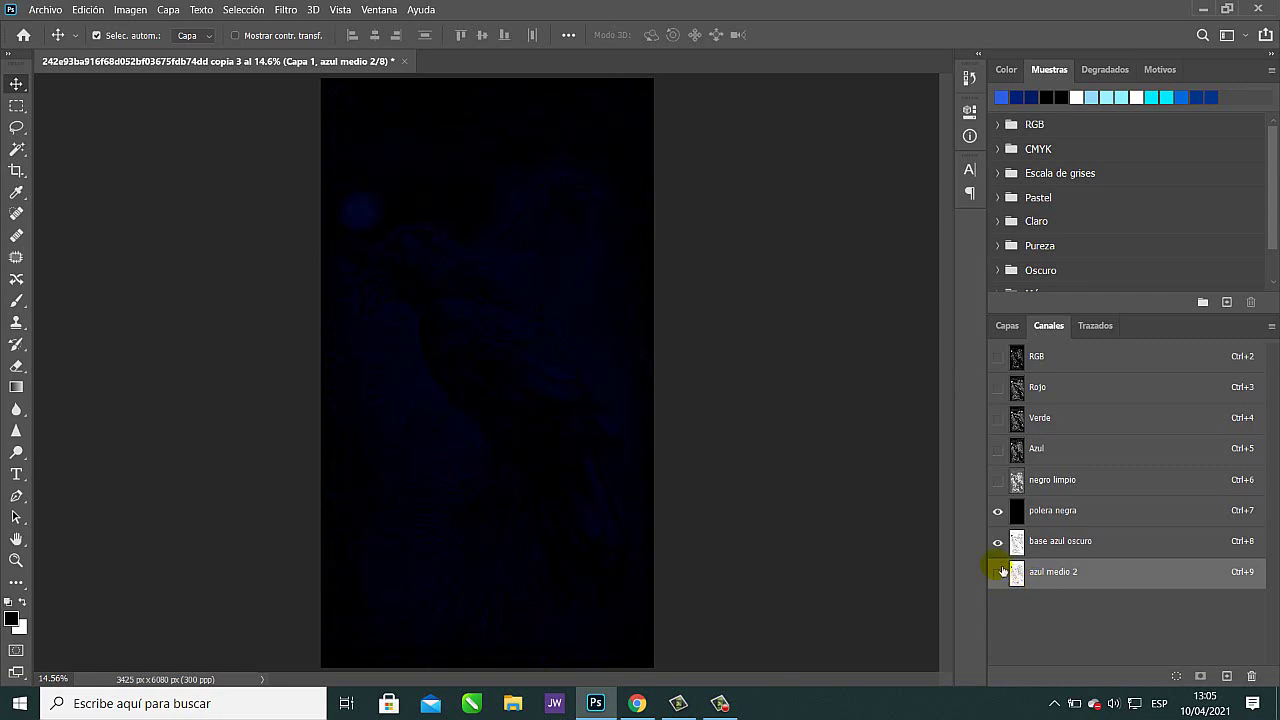
click(998, 572)
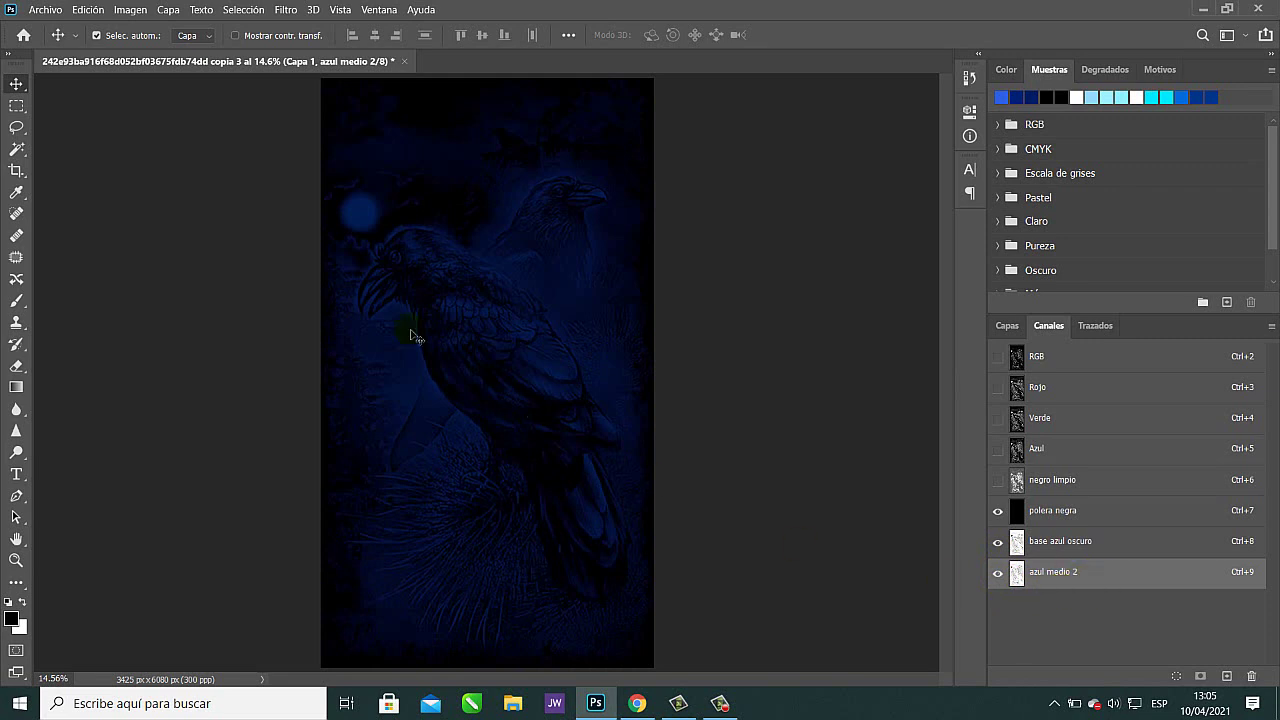
Apply the inverted negro limpio channel to azul medio 2 with Apply Image, using Trama blending at 100% opacity.
click(131, 10)
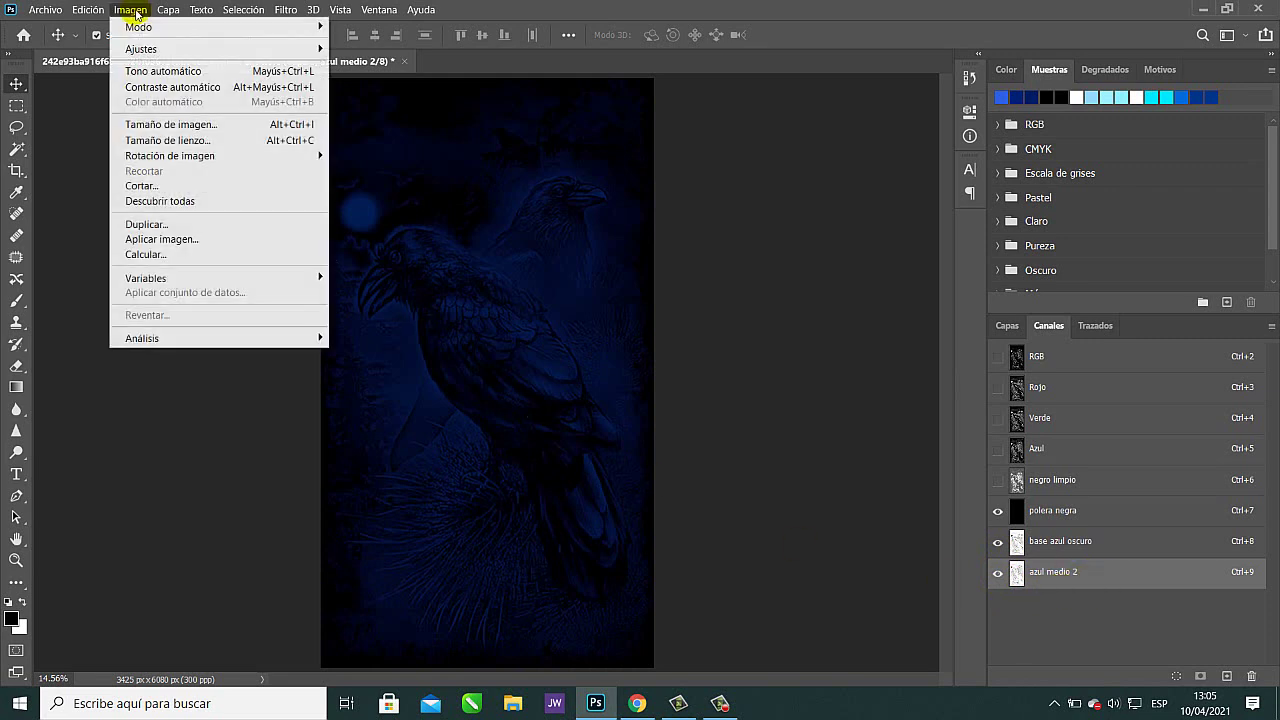
click(148, 240)
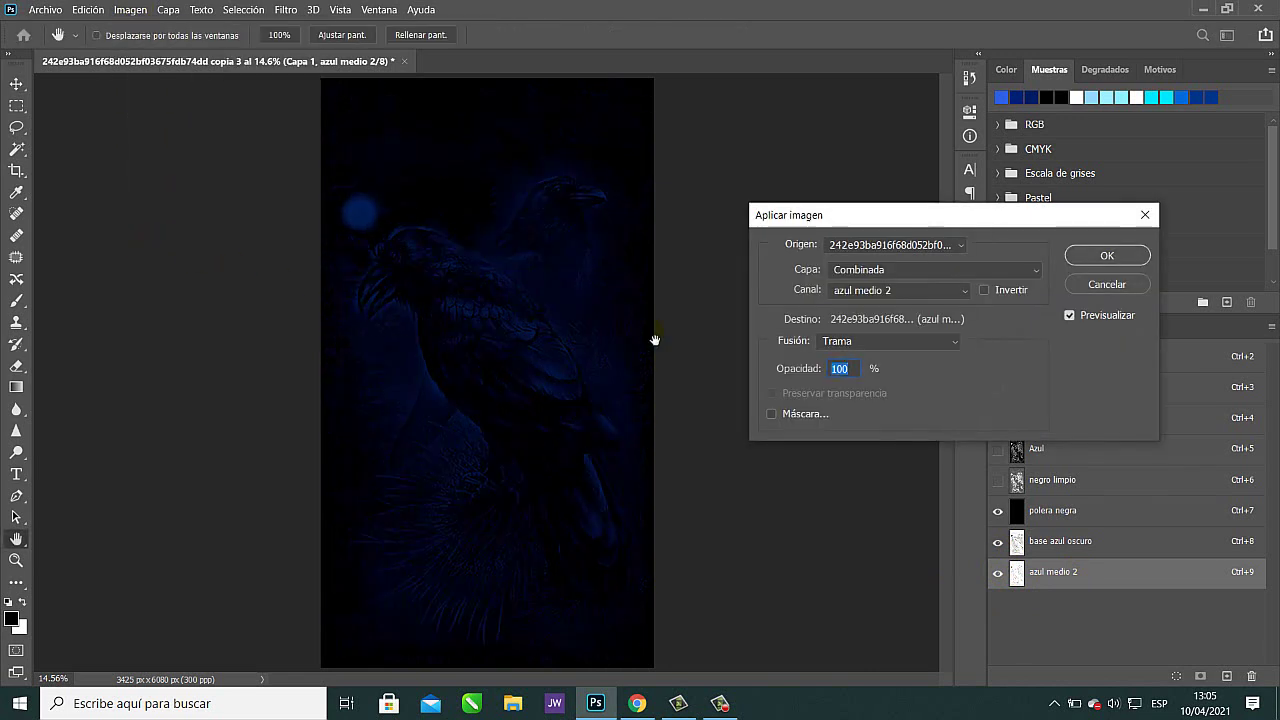
click(984, 290)
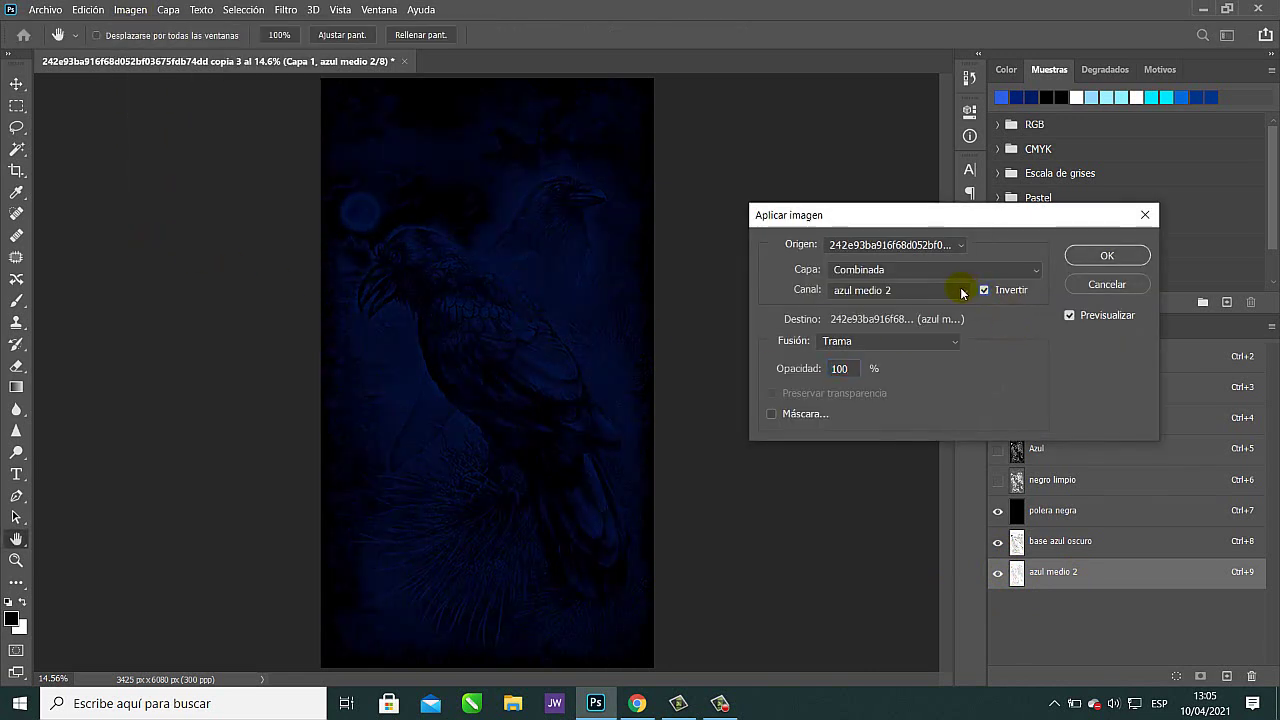
click(955, 343)
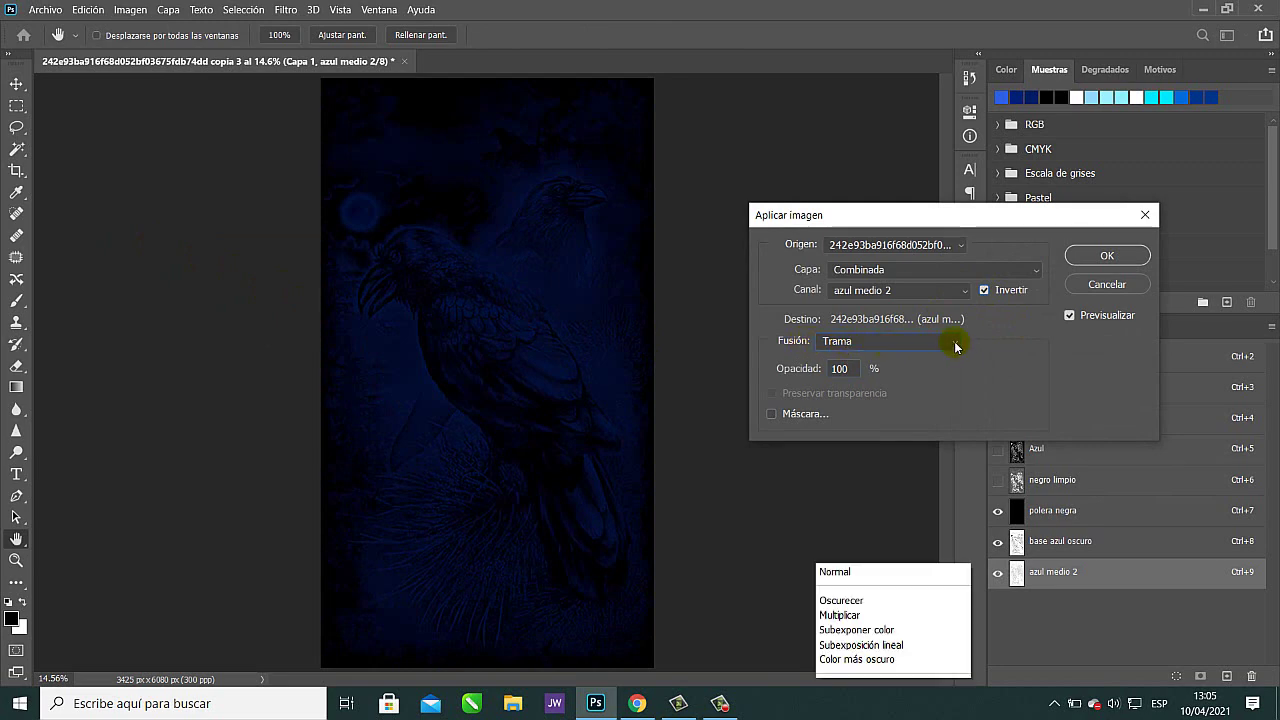
click(865, 386)
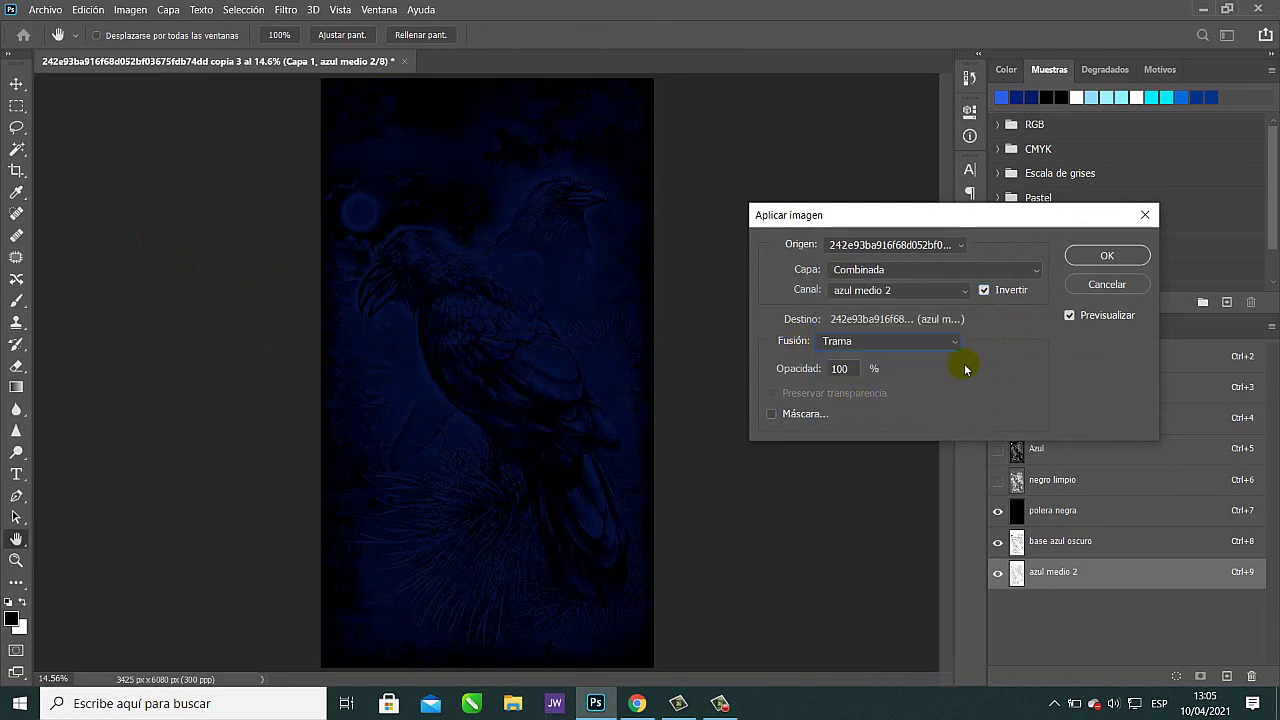
click(965, 293)
click(886, 393)
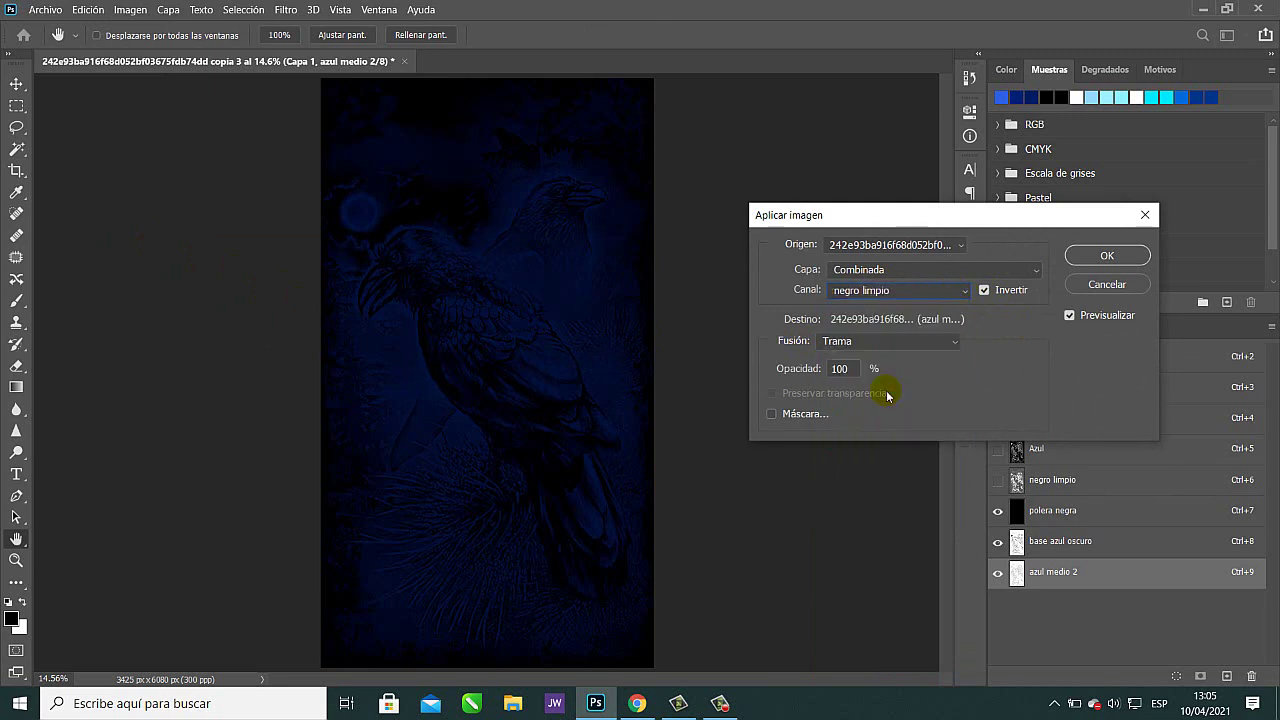
click(1106, 258)
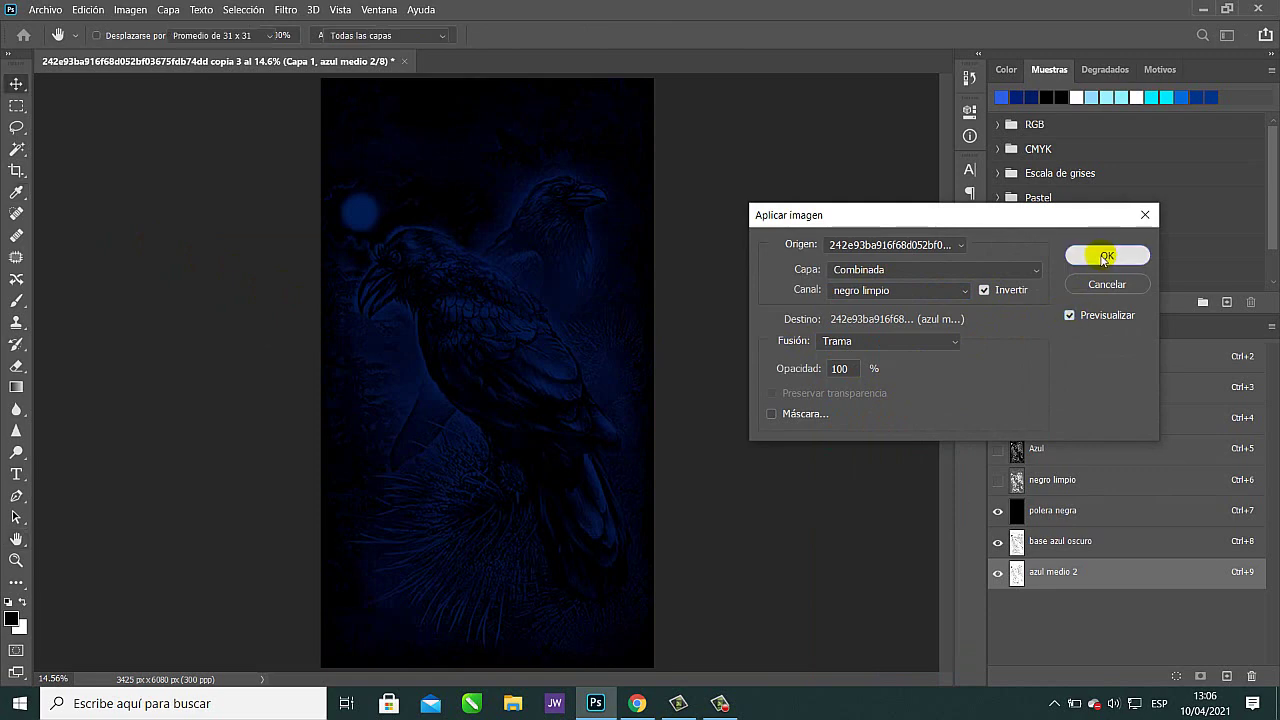
Show the Rojo channel without polera negra and compare it with the azul medio 2 and base azul oscuro overlays.
click(997, 572)
click(997, 572)
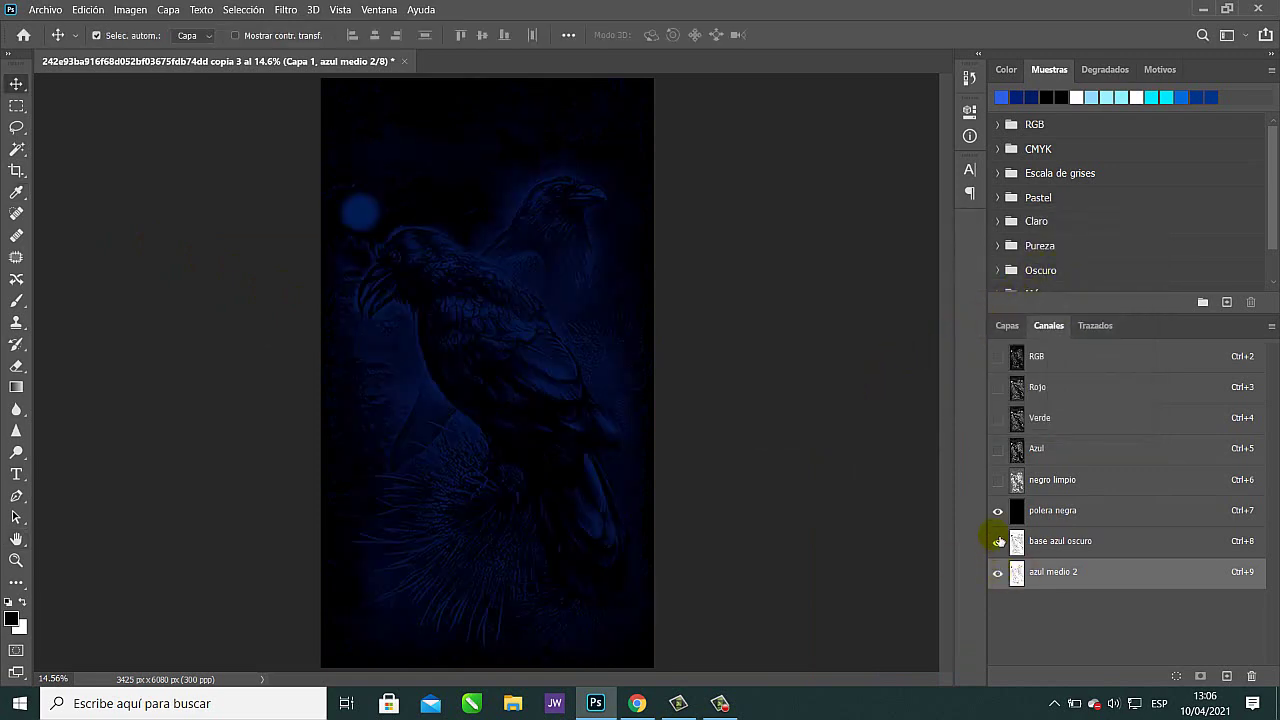
click(997, 388)
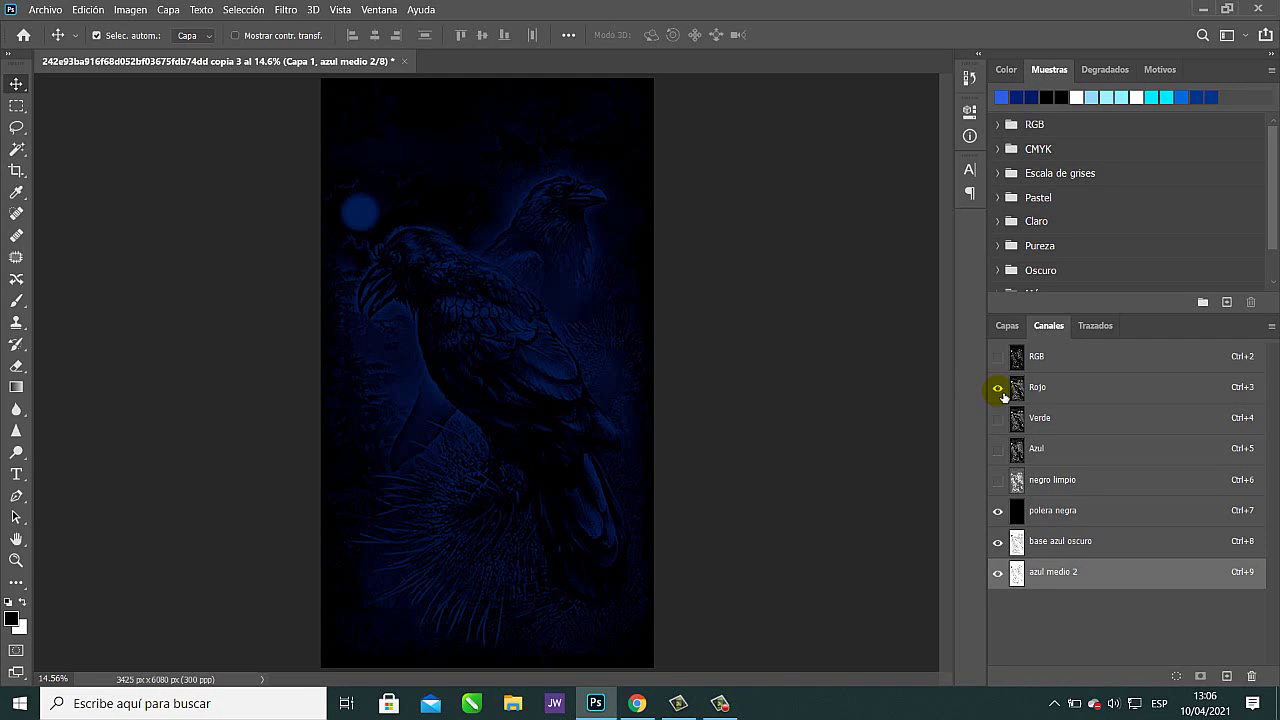
click(997, 511)
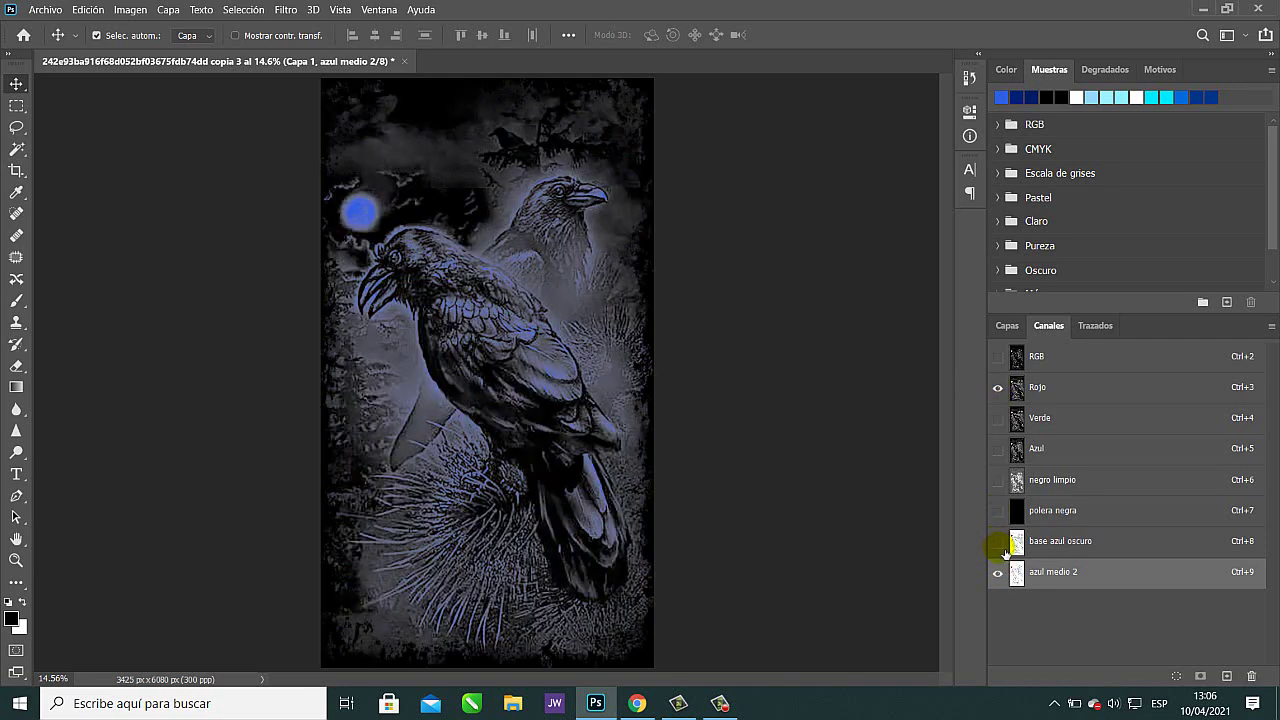
click(997, 541)
click(997, 541)
click(1000, 572)
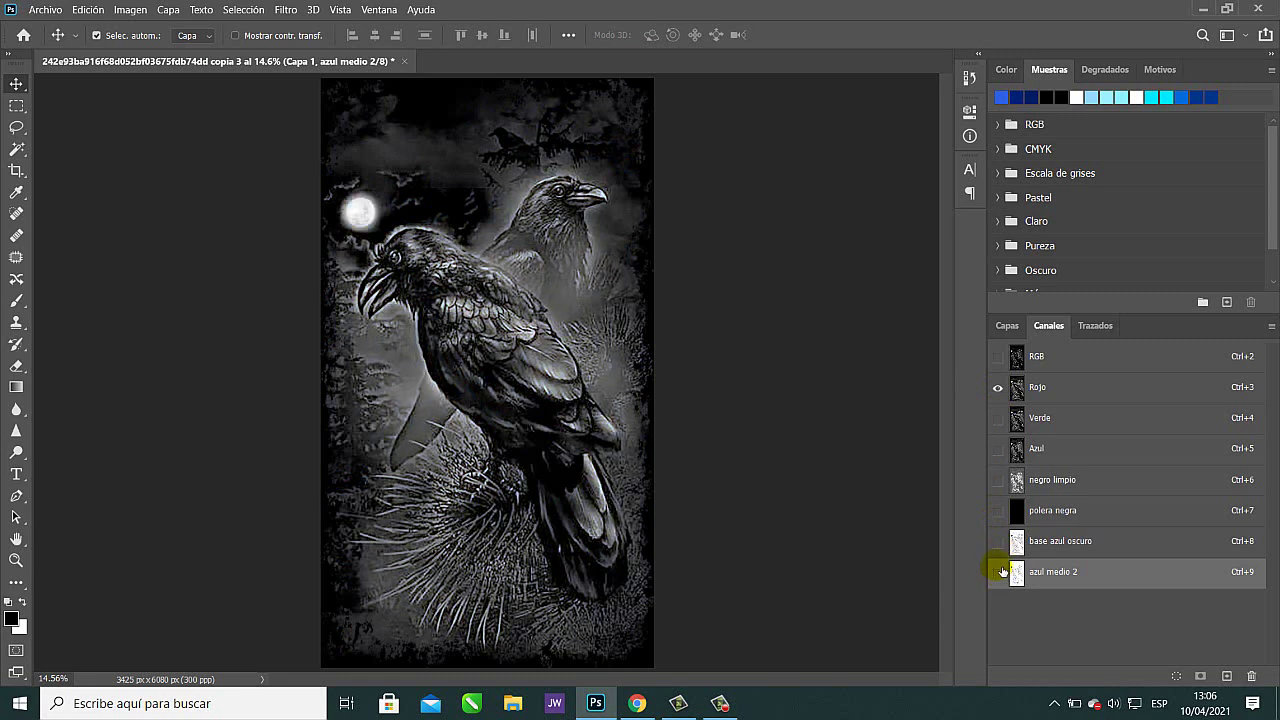
click(998, 571)
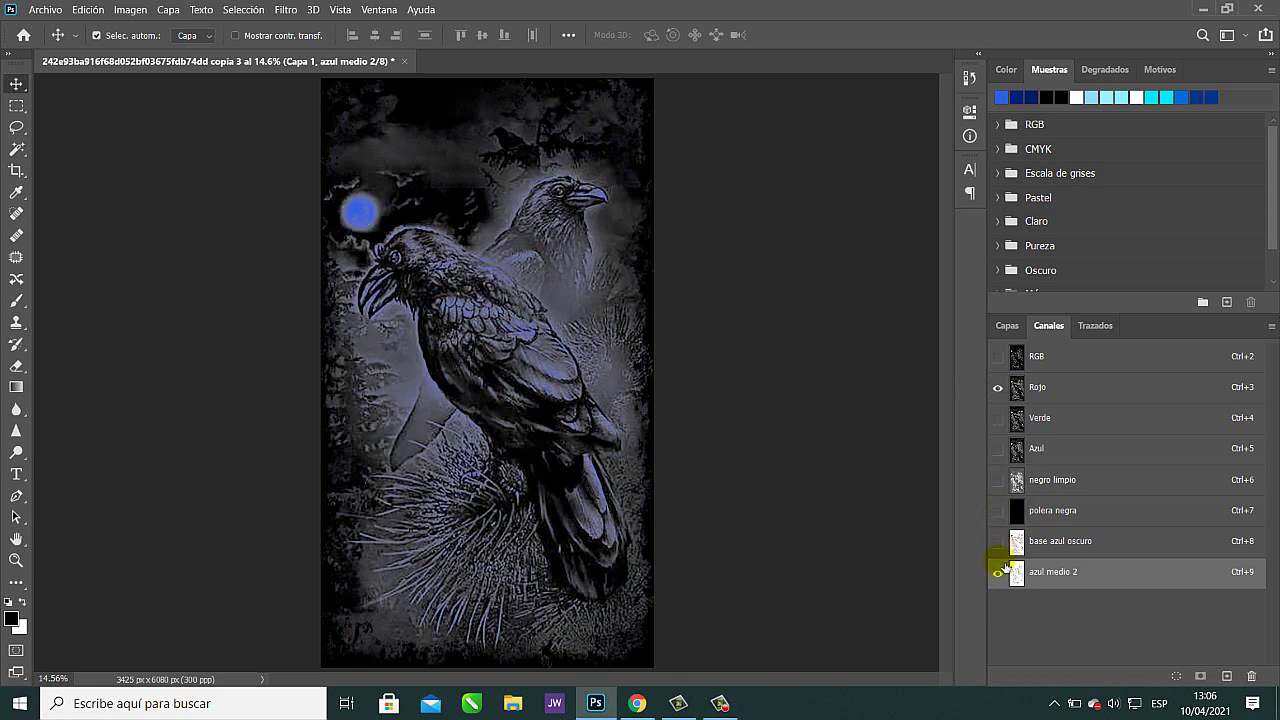
click(998, 541)
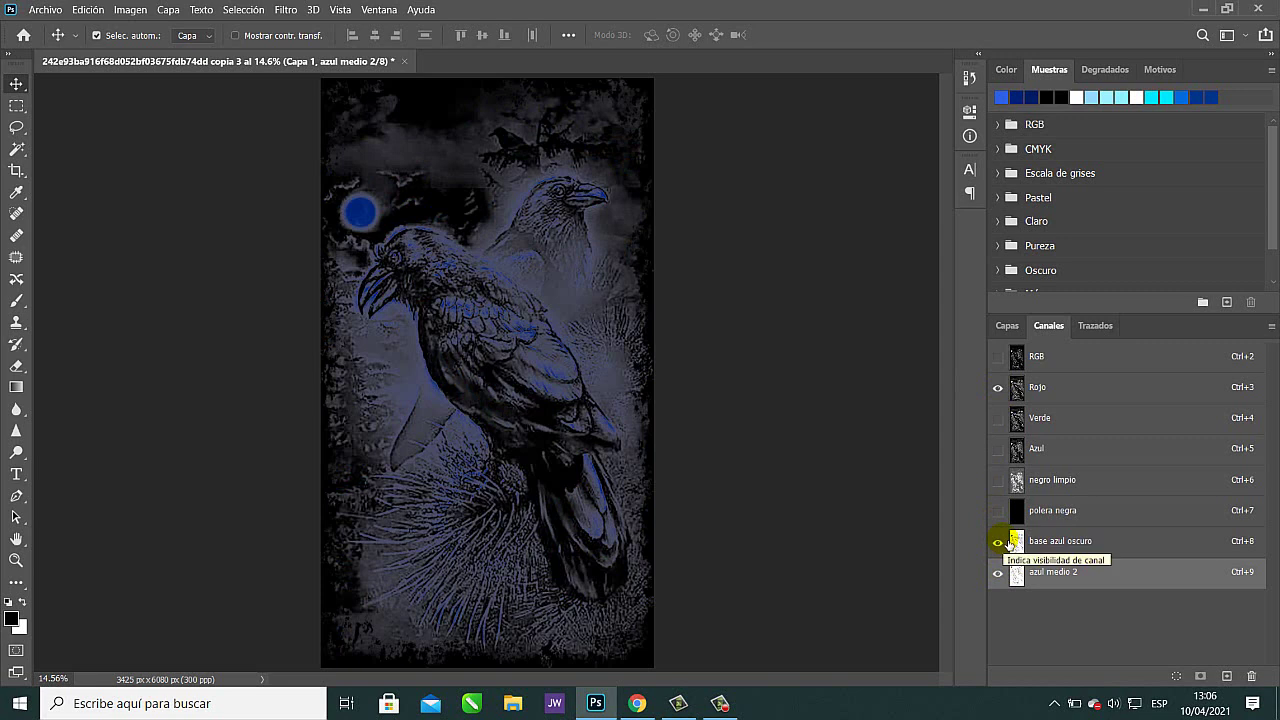
click(998, 541)
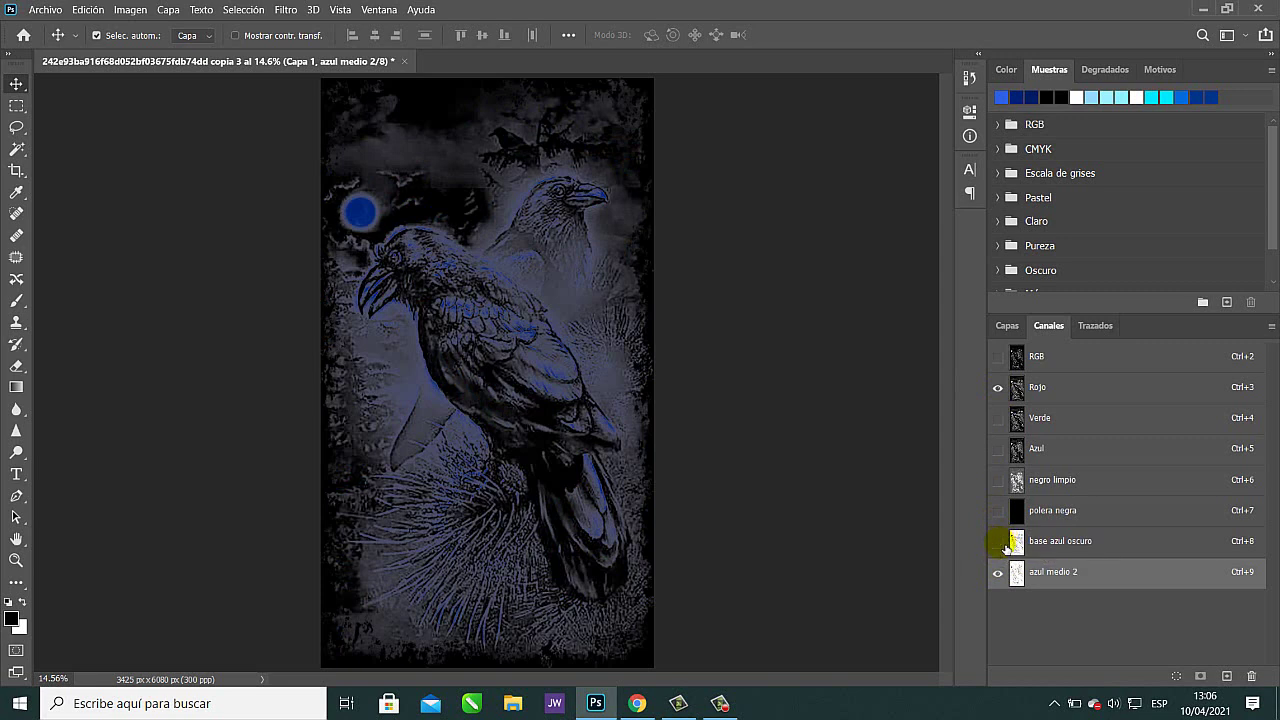
Show polera negra and base azul oscuro again, and compare the print preview with azul medio 2 hidden and shown.
click(998, 511)
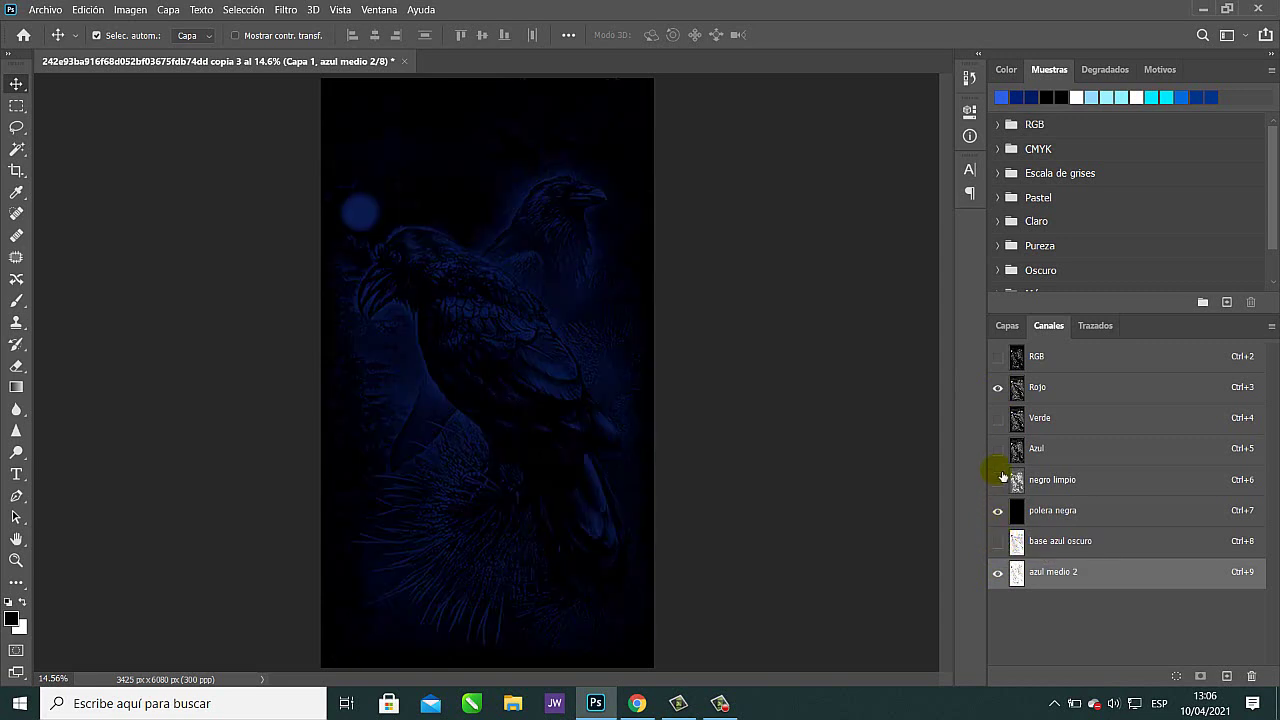
click(998, 572)
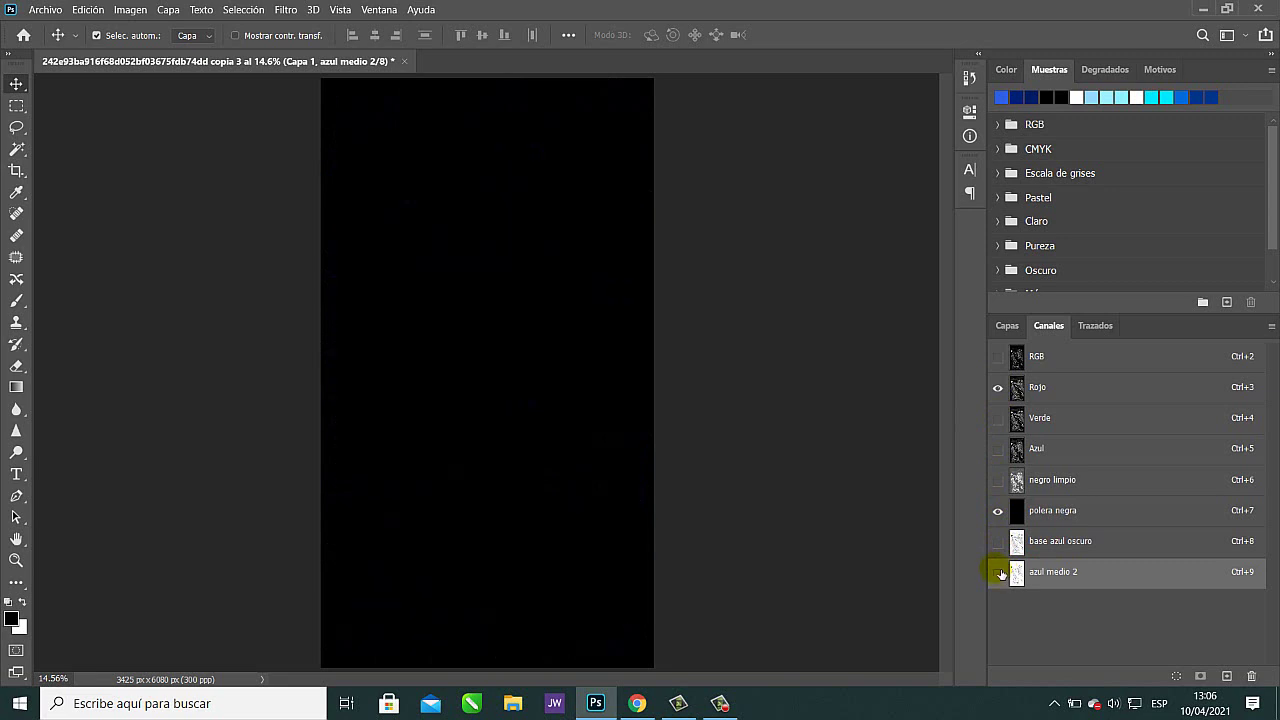
click(998, 542)
click(1080, 548)
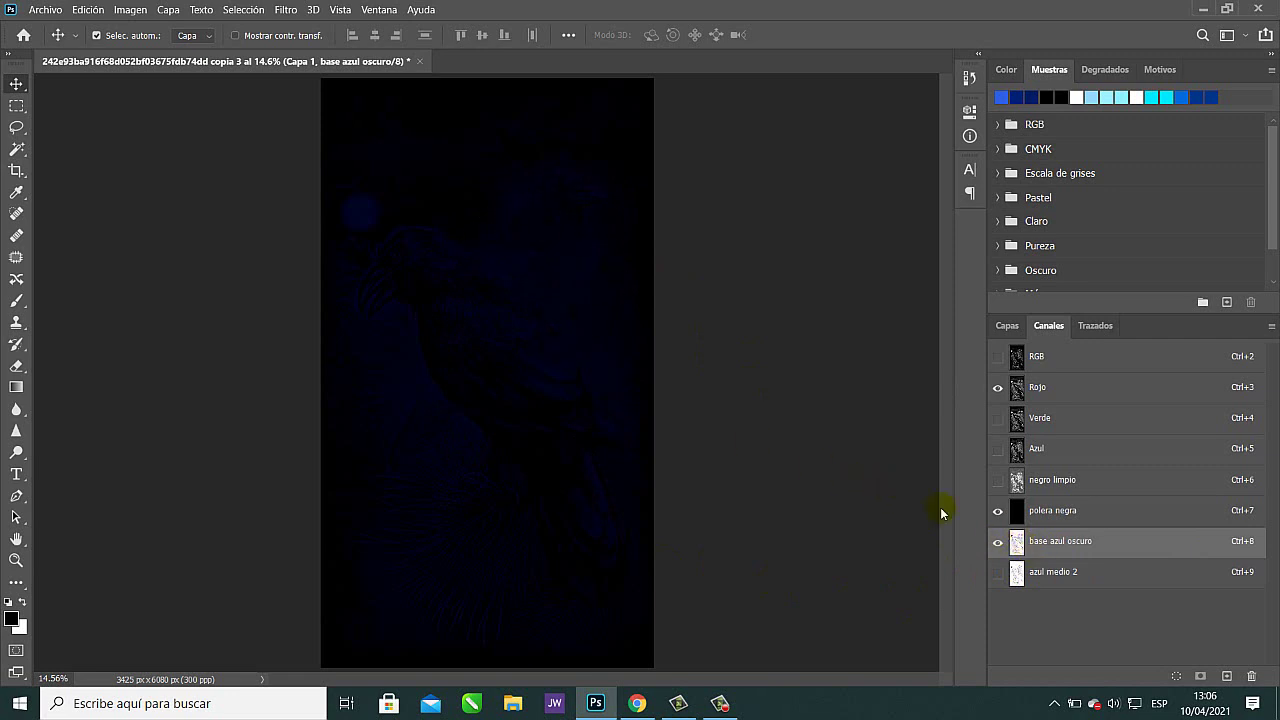
click(996, 572)
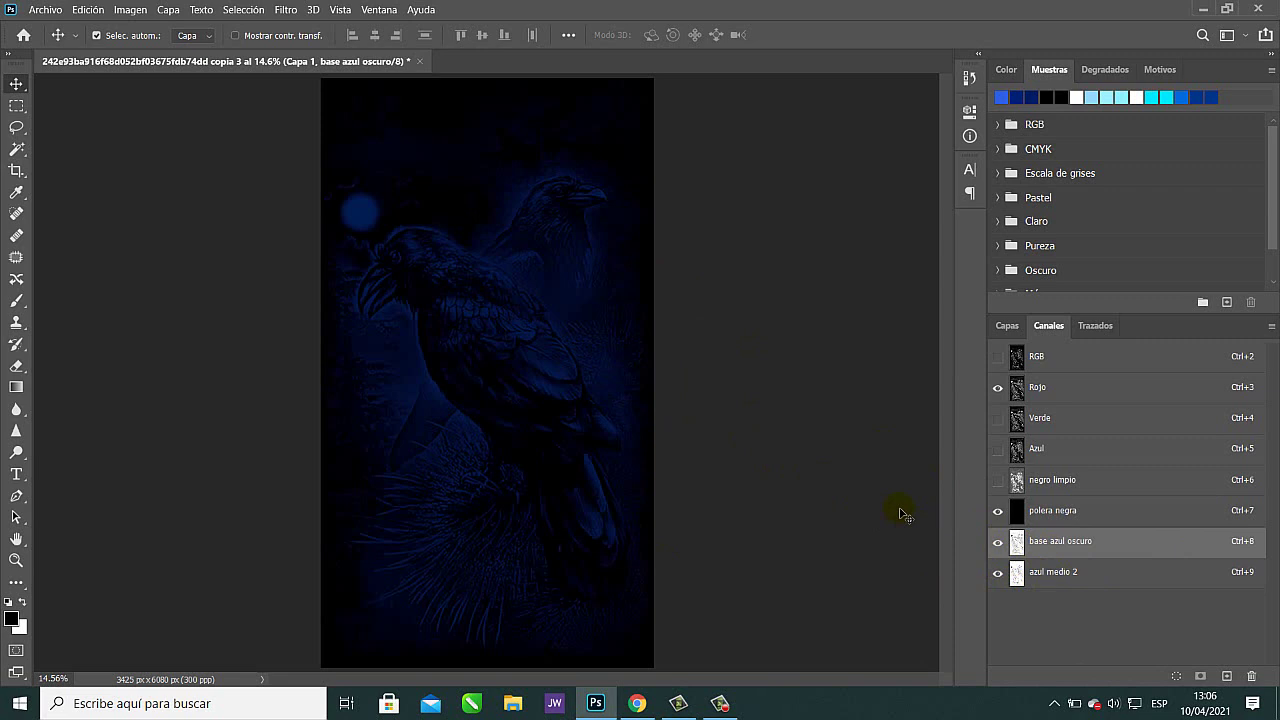
click(997, 572)
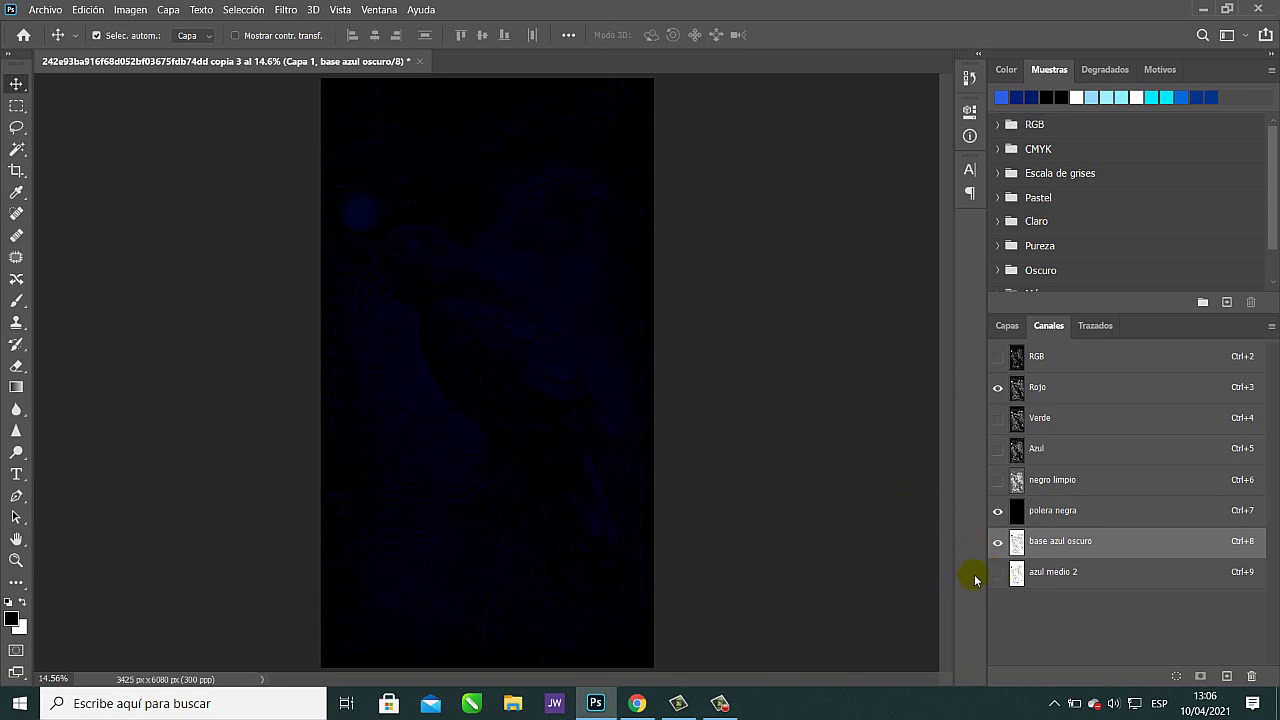
click(998, 573)
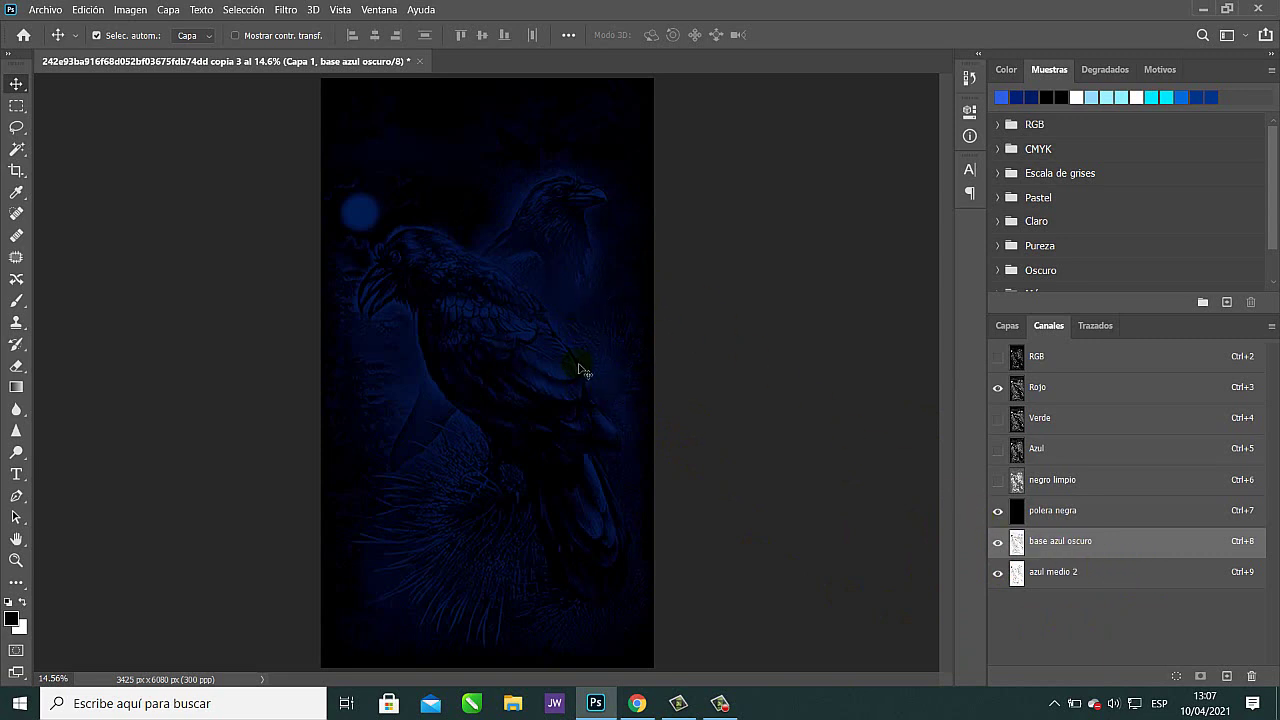
Duplicate the Rojo channel as a new channel named celeste 1.
click(1083, 392)
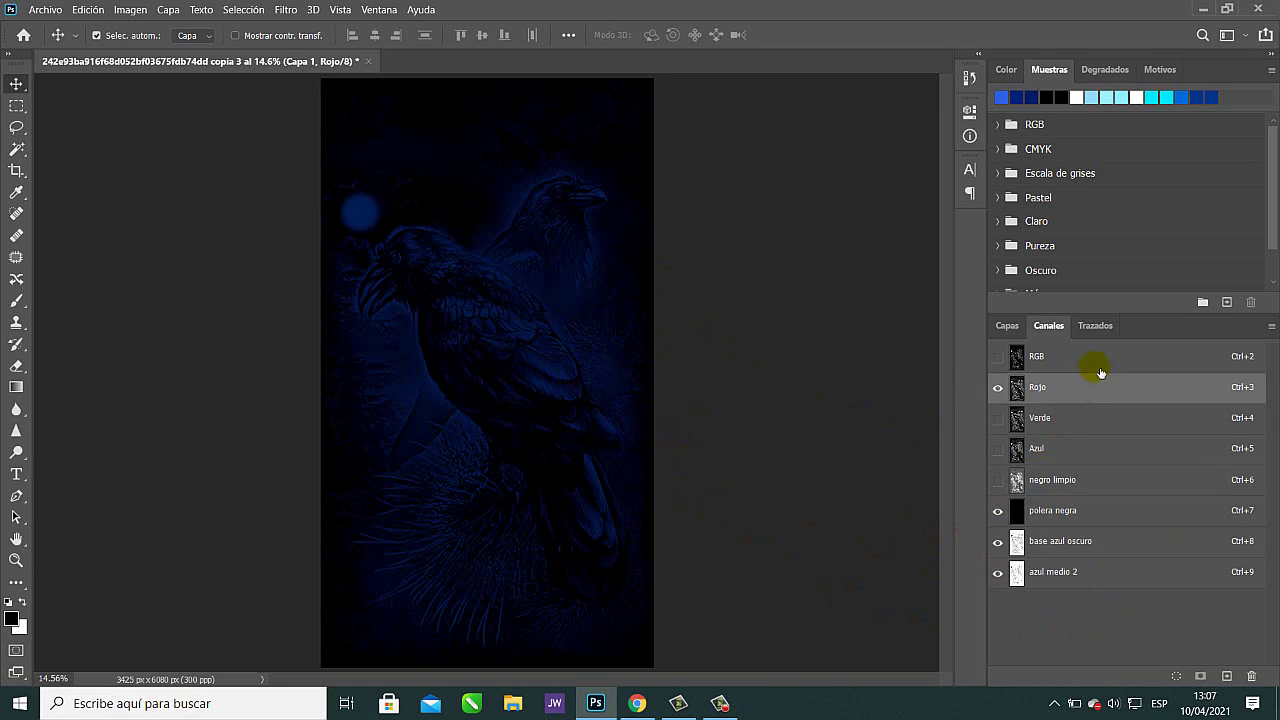
right_click(1080, 391)
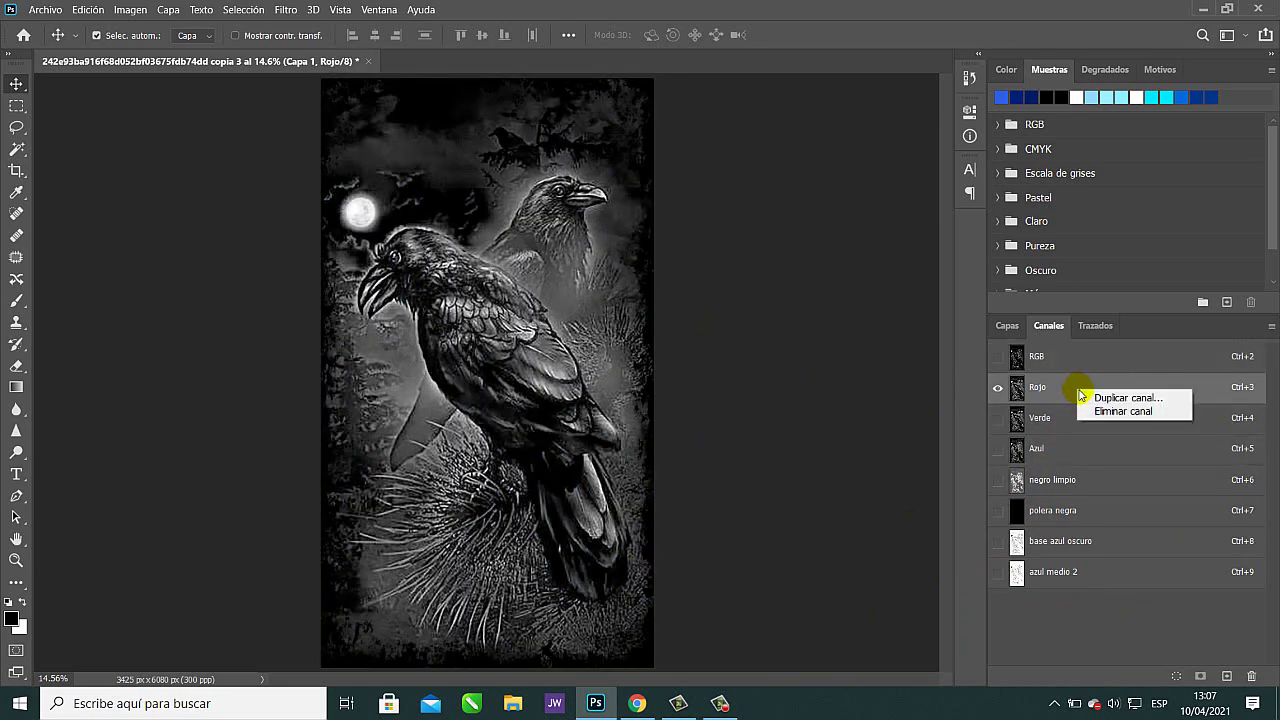
click(1130, 400)
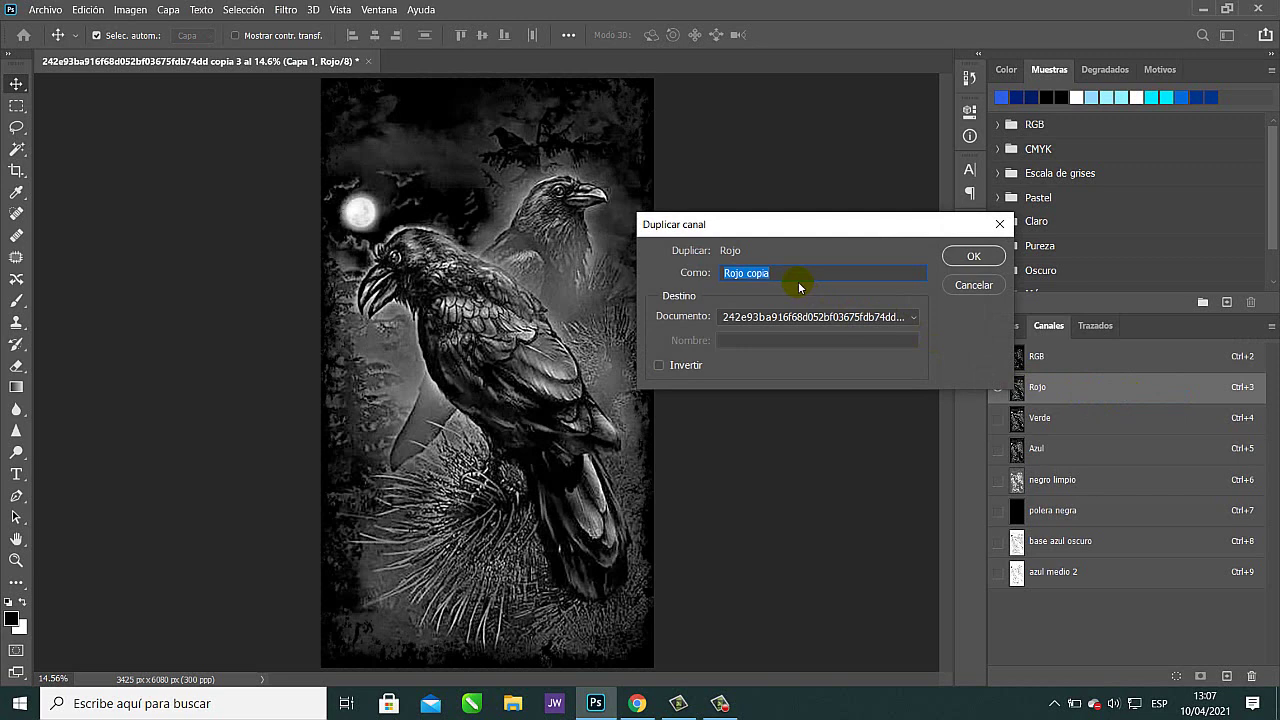
text(celeste 1)
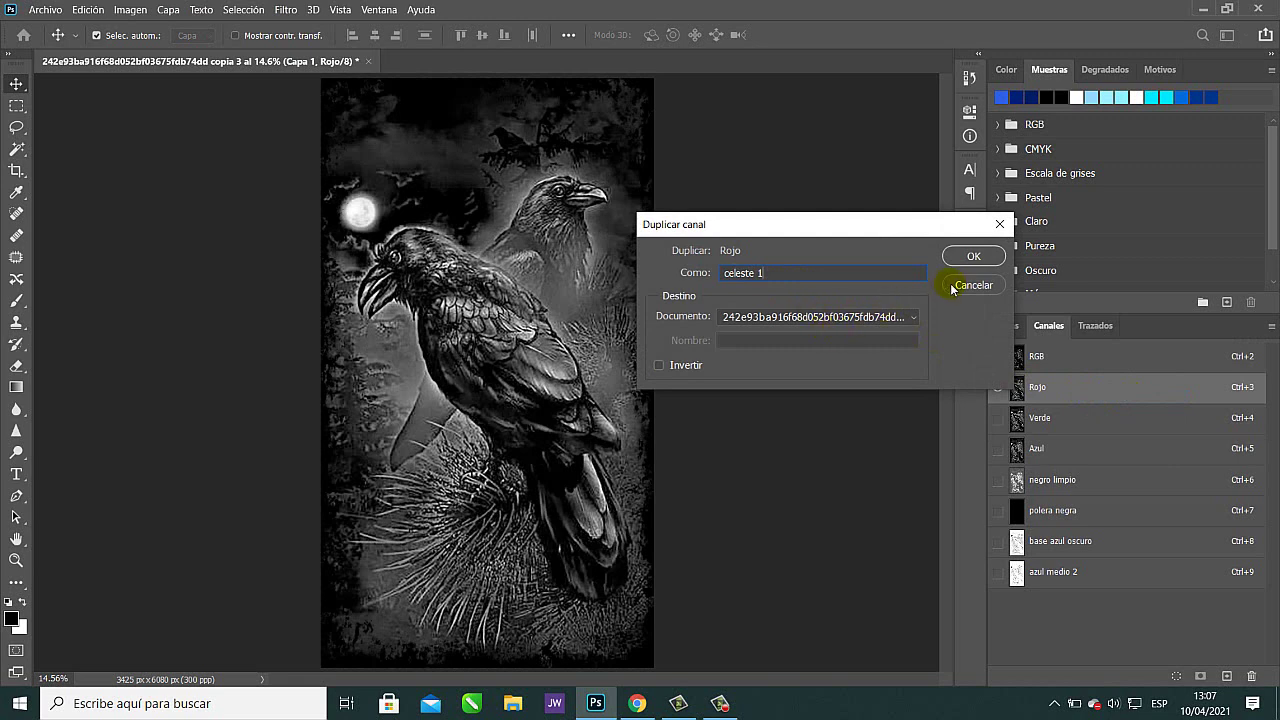
click(971, 255)
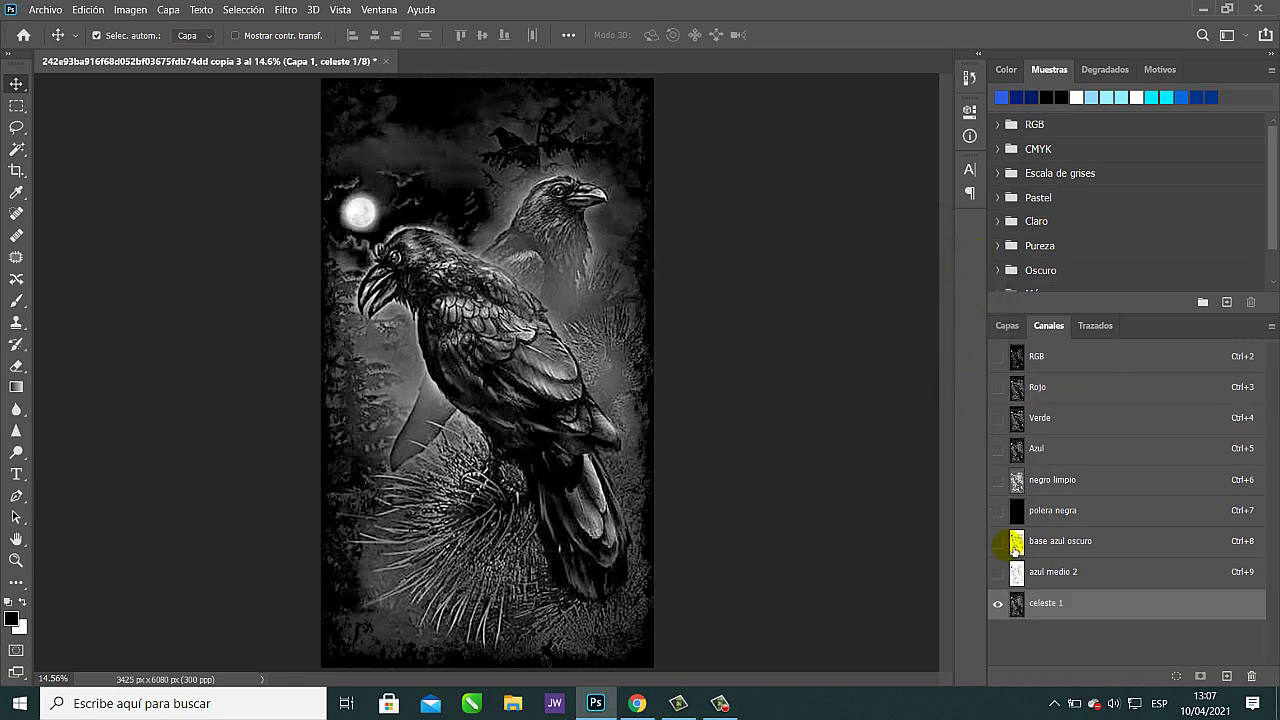
Show the polera negra, base azul oscuro and azul medio 2 channels together with celeste 1.
click(998, 510)
click(998, 541)
click(998, 572)
double_click(1016, 604)
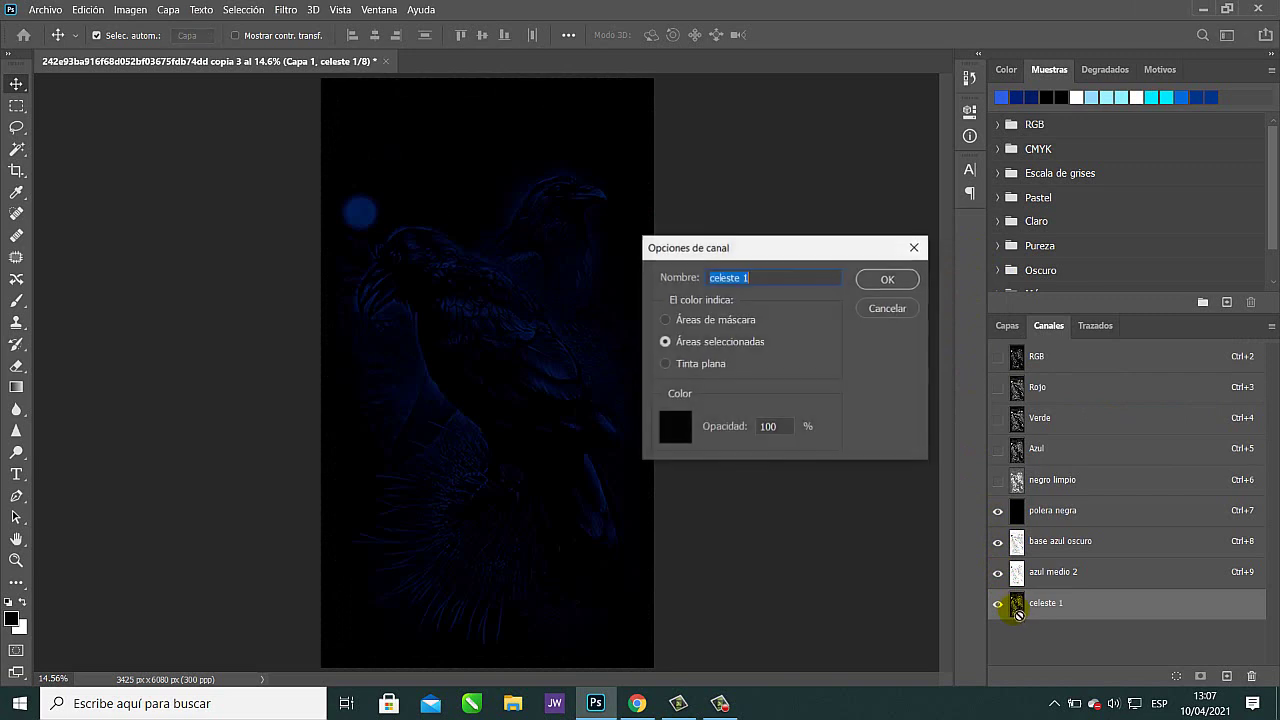
click(900, 308)
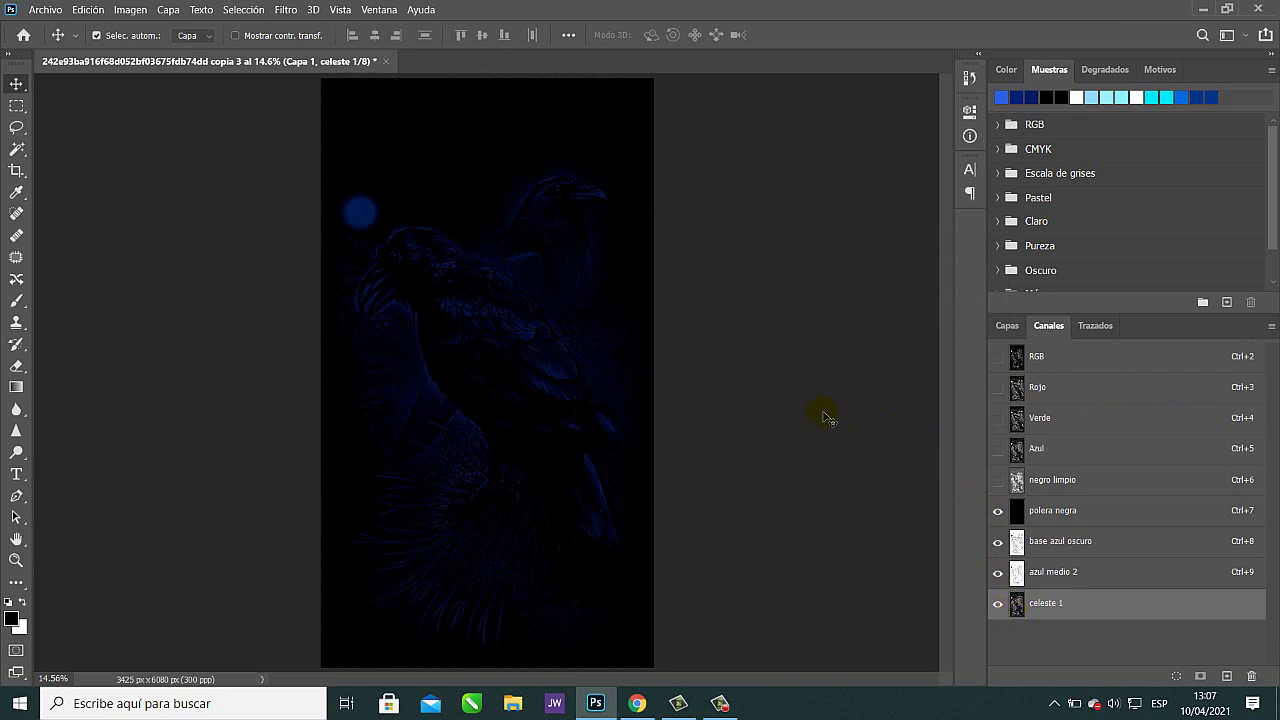
Invert celeste 1 and turn it into a Tinta plana channel with light blue 7bd8ff and 10% solidity.
double_click(1017, 604)
click(678, 366)
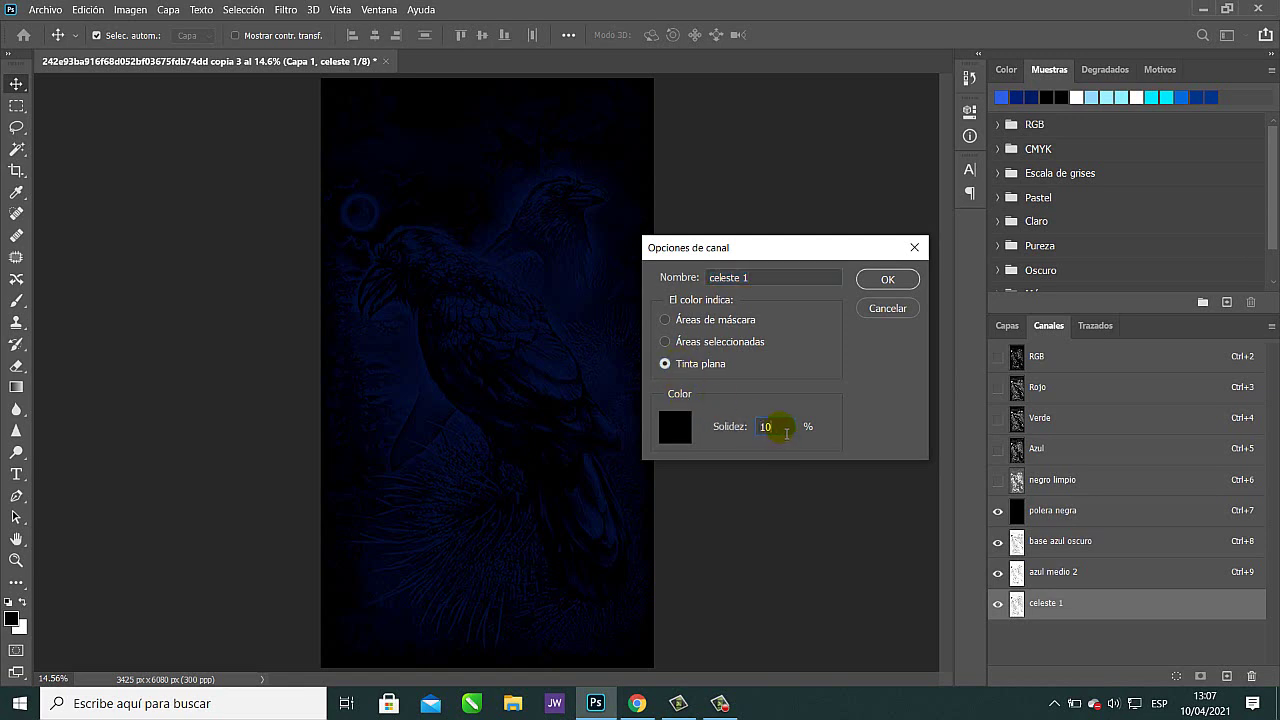
click(668, 424)
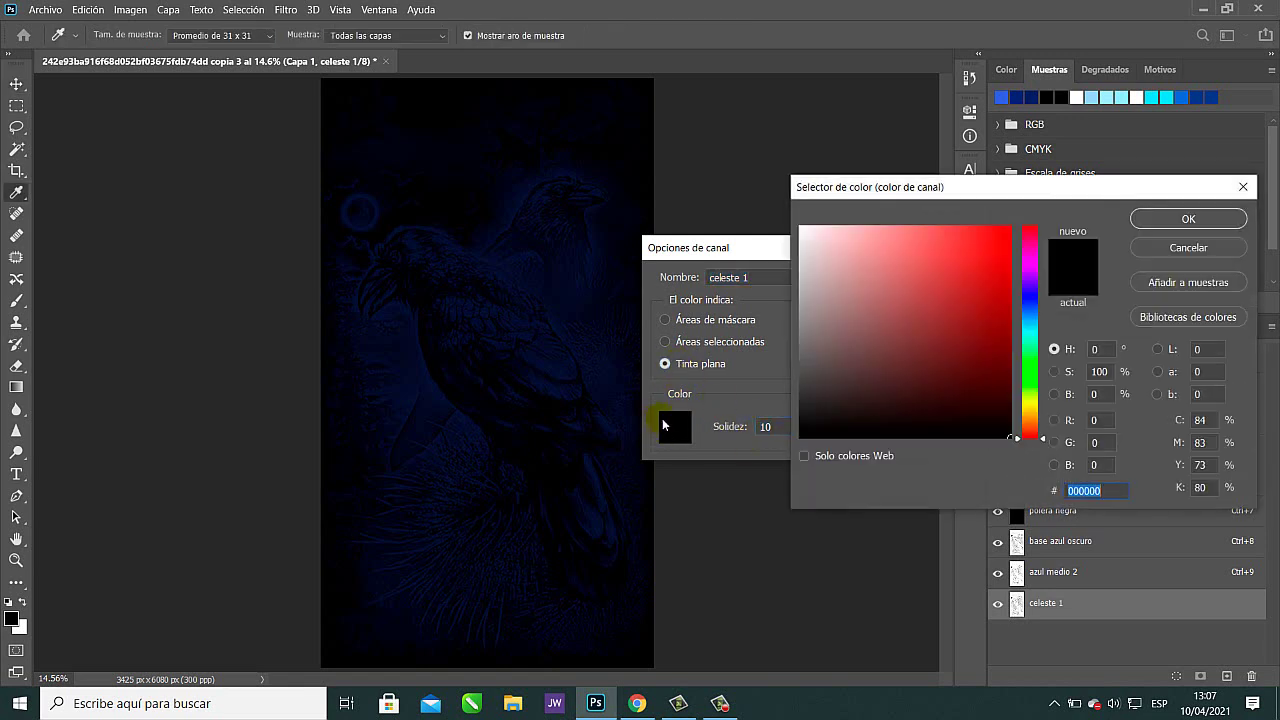
drag(1028, 340, 1028, 322)
click(952, 253)
mouse_move(952, 253)
mouse_down()
mouse_move(897, 212)
mouse_move(914, 219)
mouse_up()
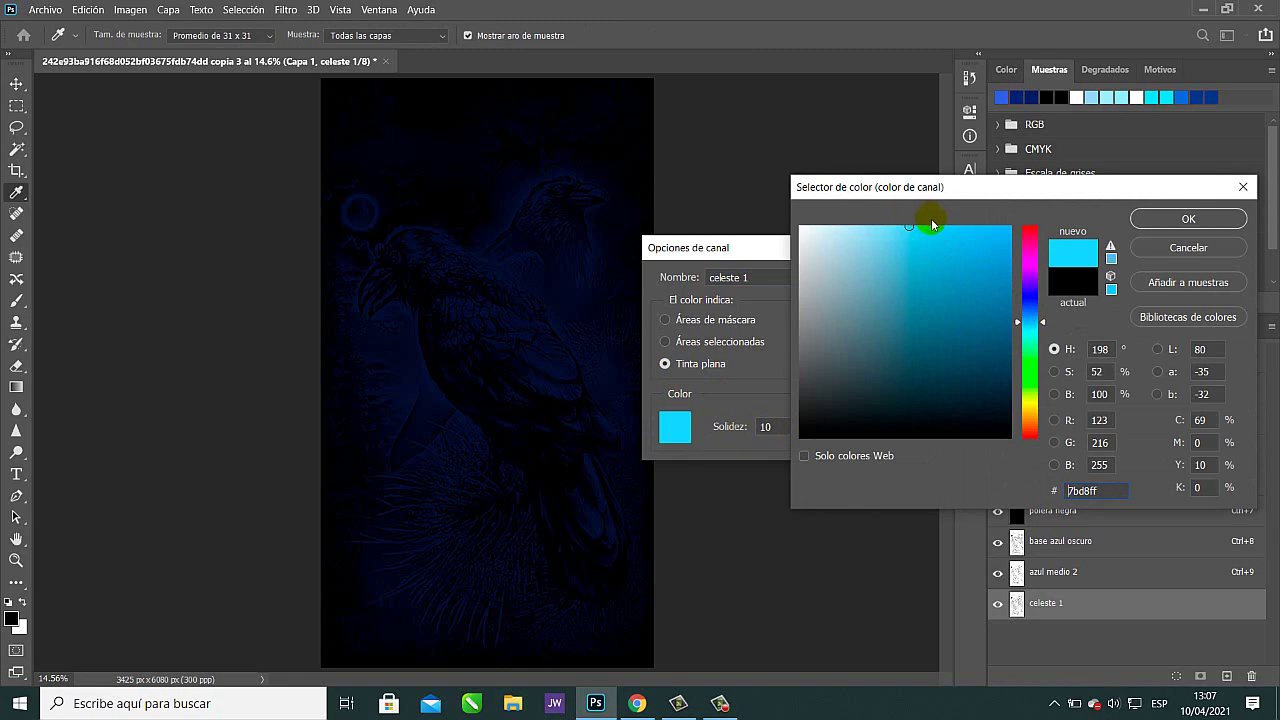
click(1180, 219)
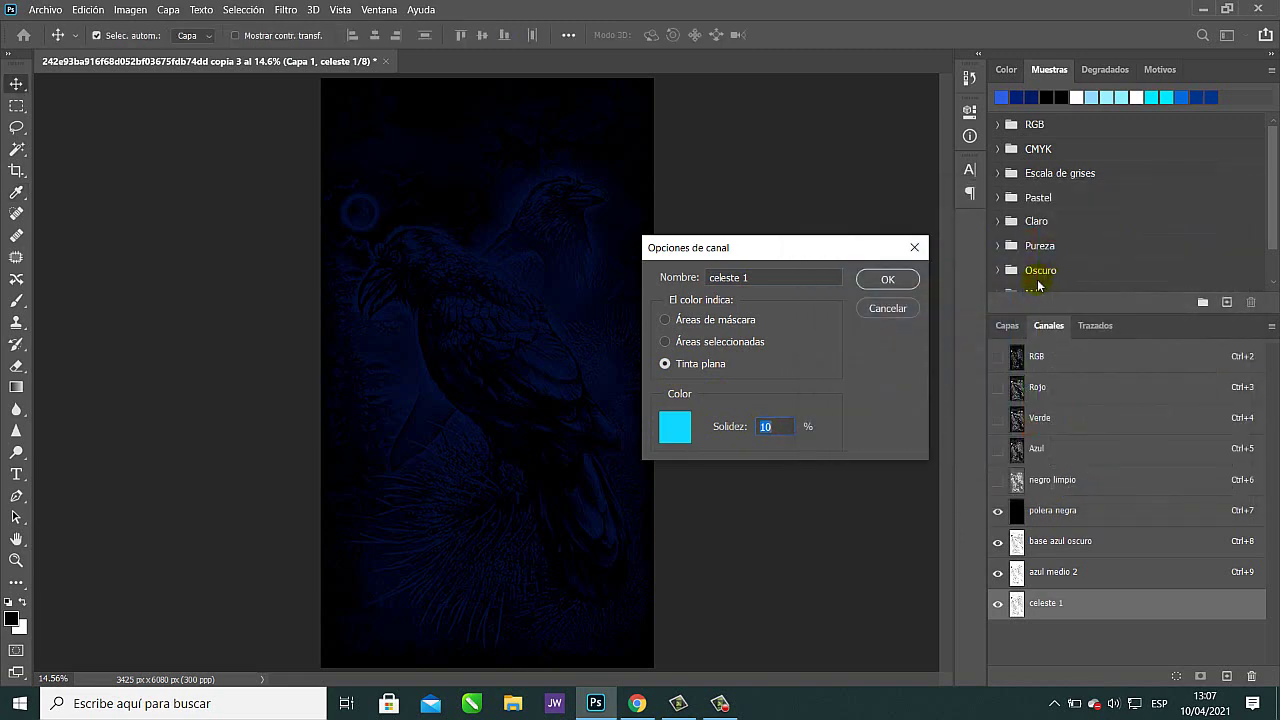
click(888, 281)
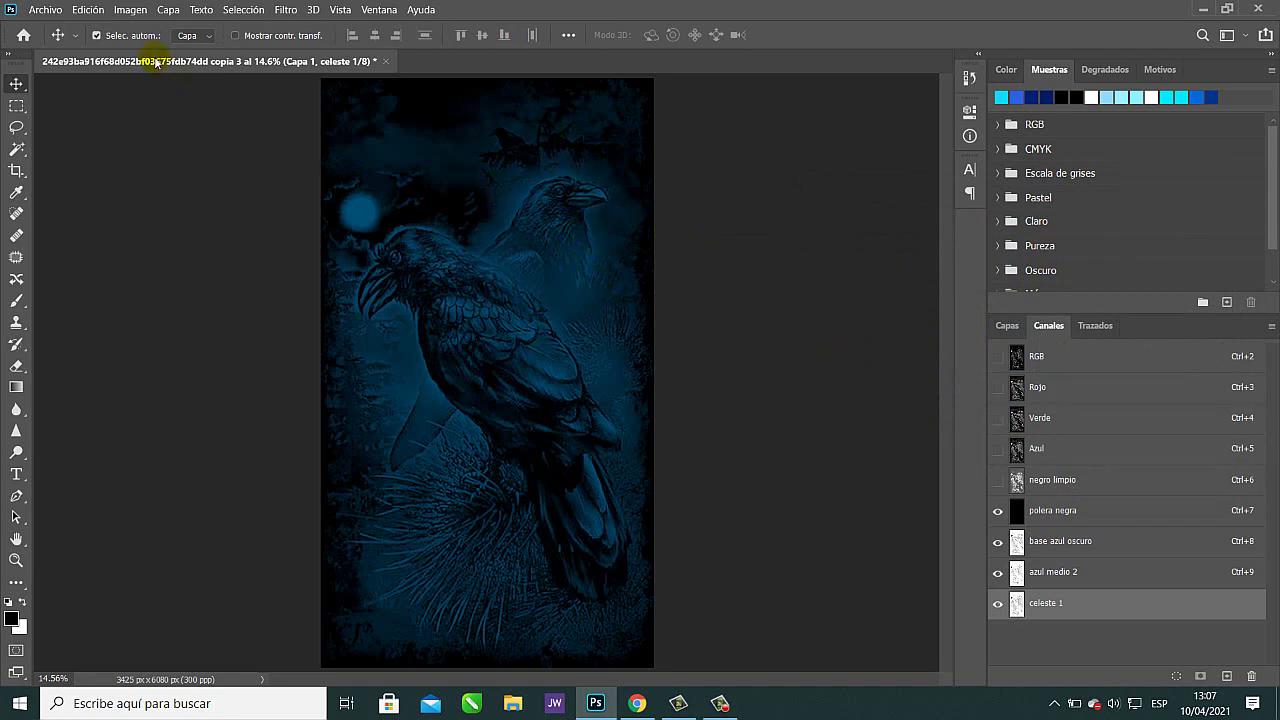
Apply the inverted negro limpio channel to celeste 1 with Apply Image, using Trama blending at 100% opacity.
click(133, 10)
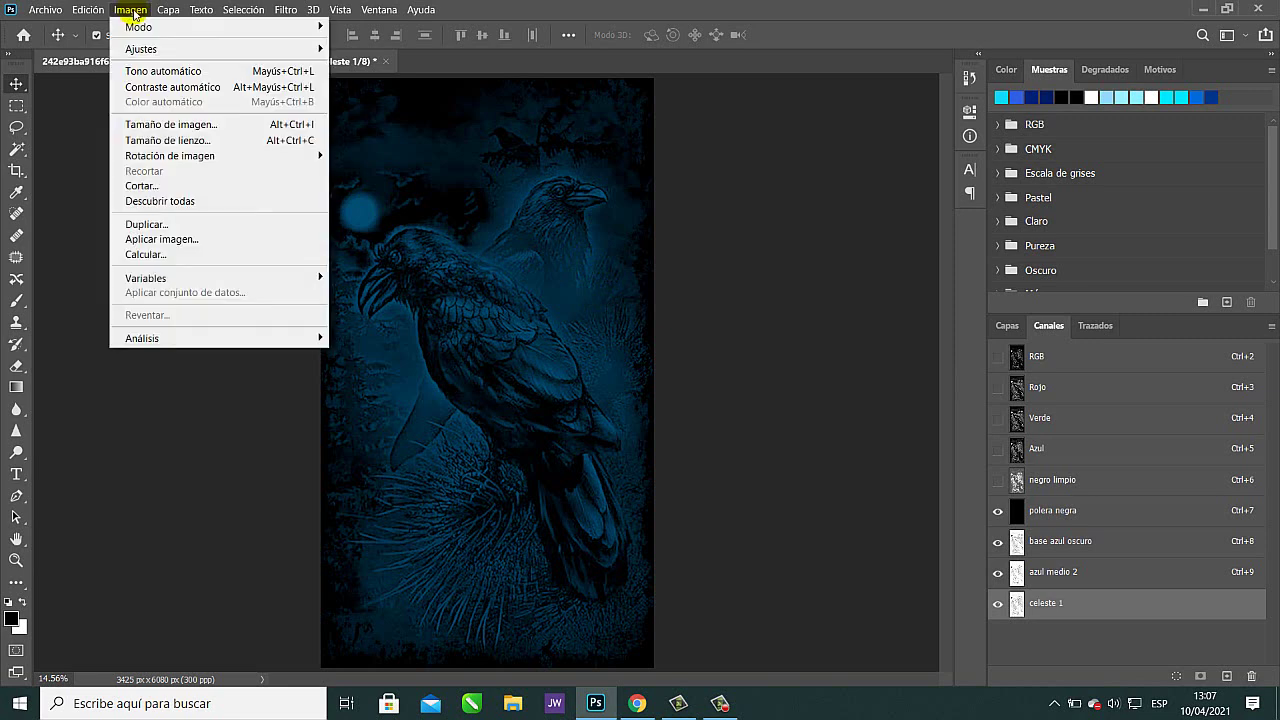
click(187, 240)
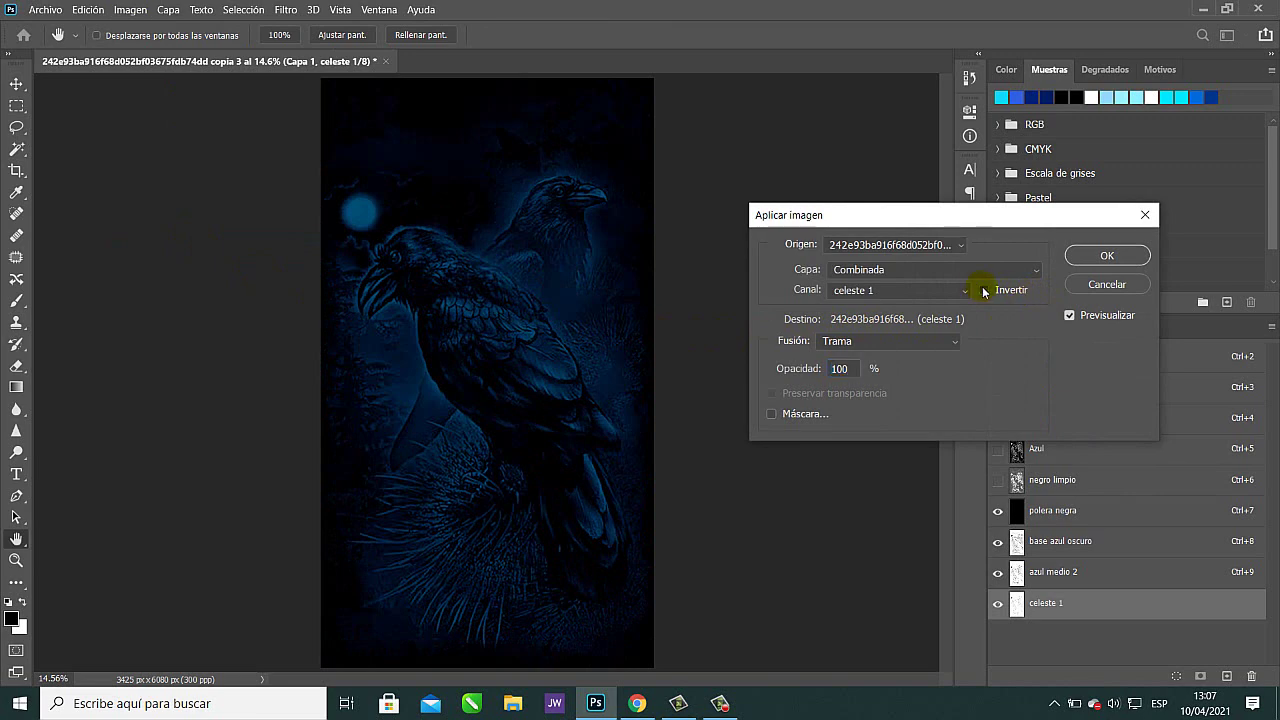
click(984, 290)
click(966, 292)
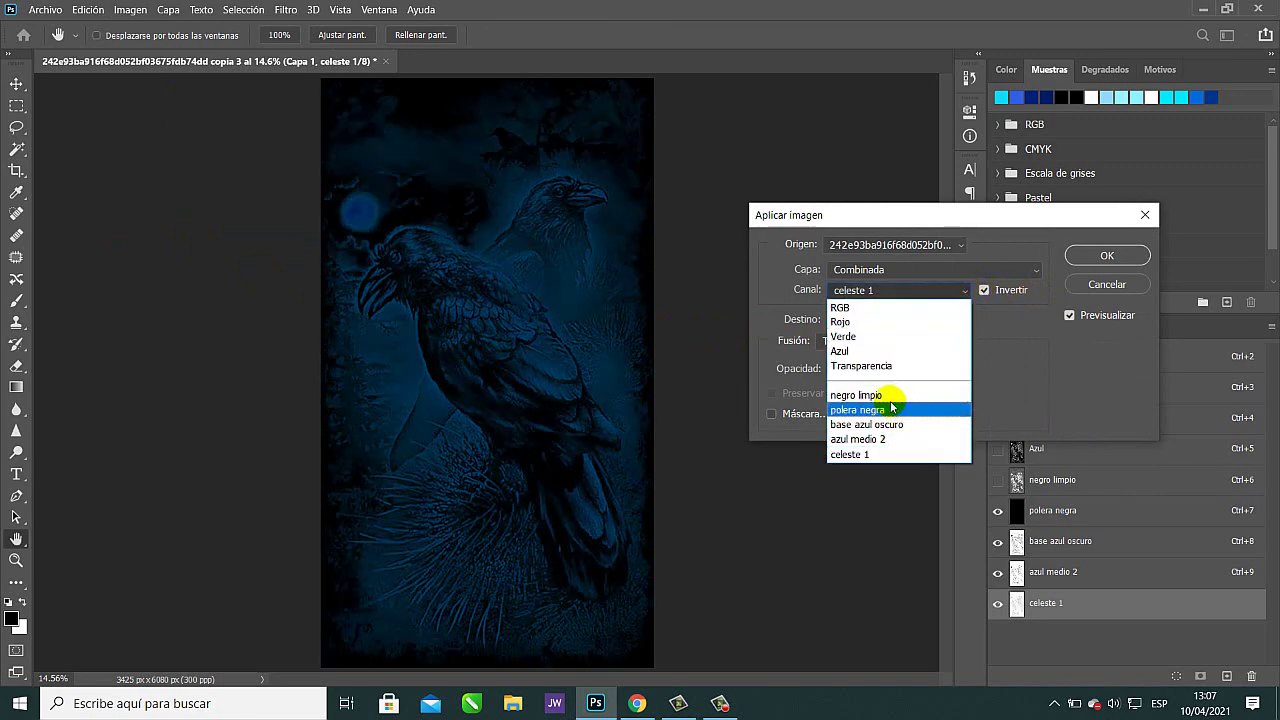
click(882, 397)
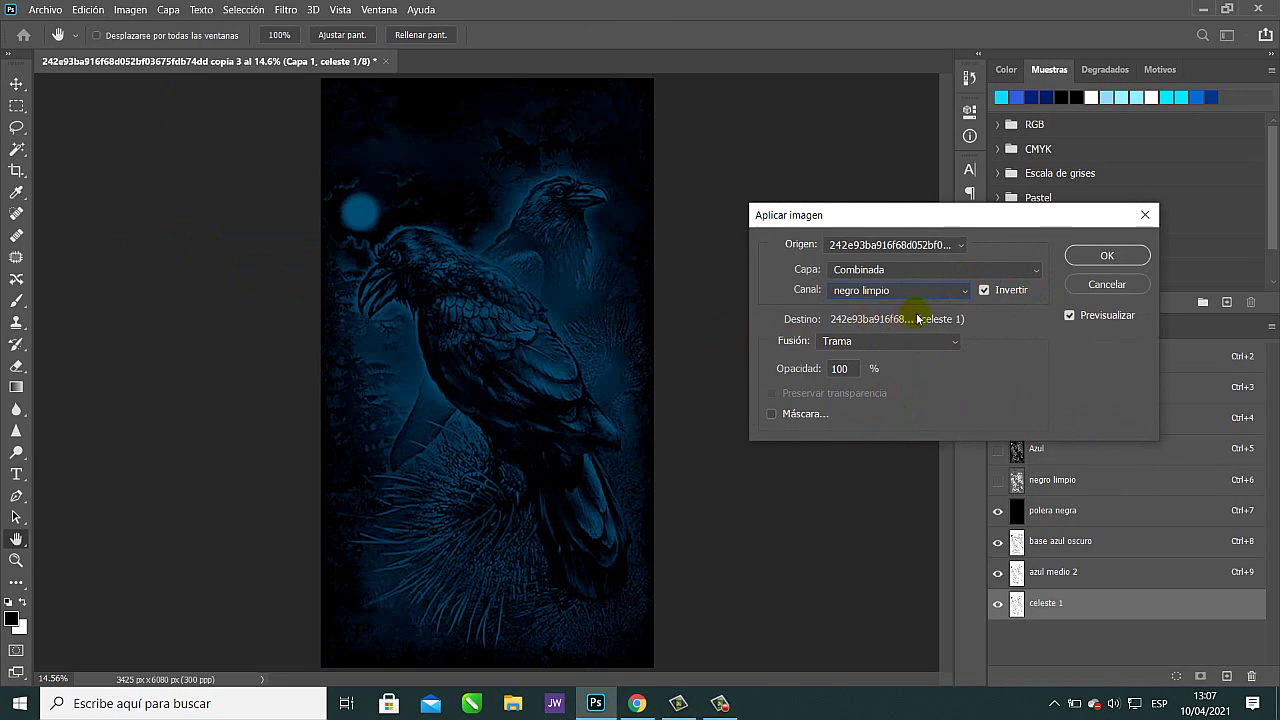
click(1107, 256)
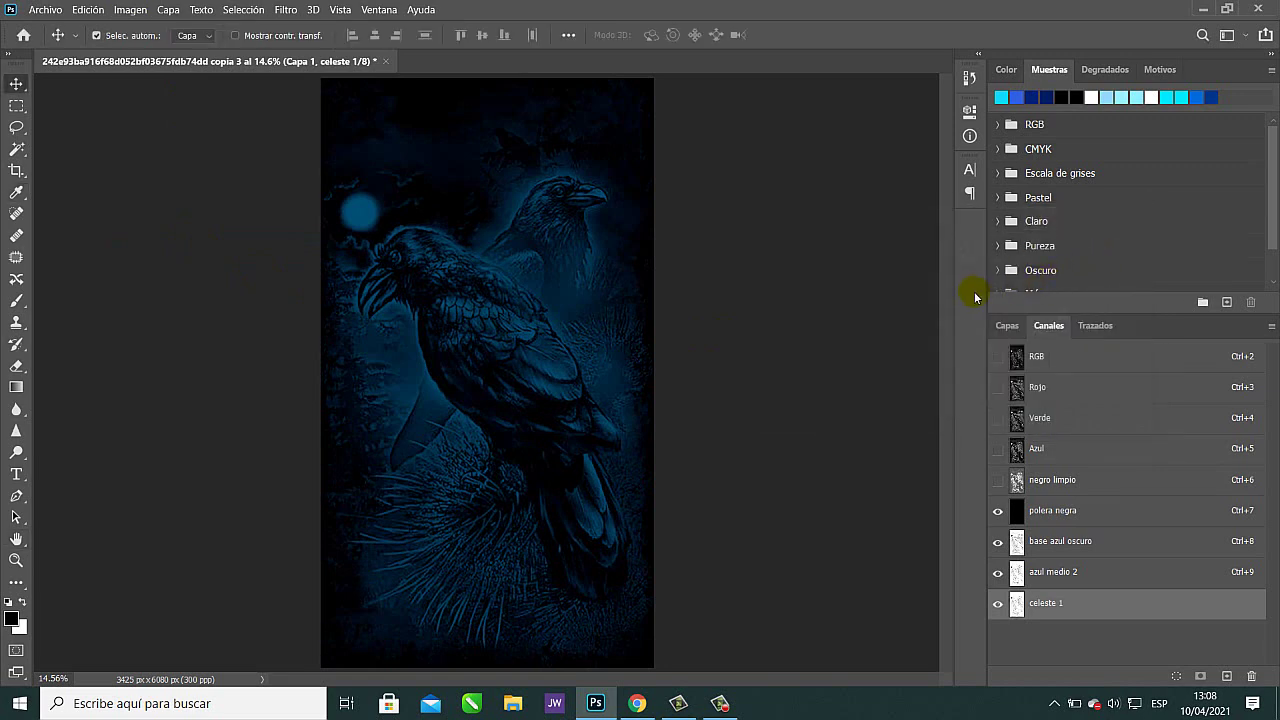
Run Apply Image on celeste 1 a second time with inverted negro limpio, Trama blending and 100% opacity.
click(129, 10)
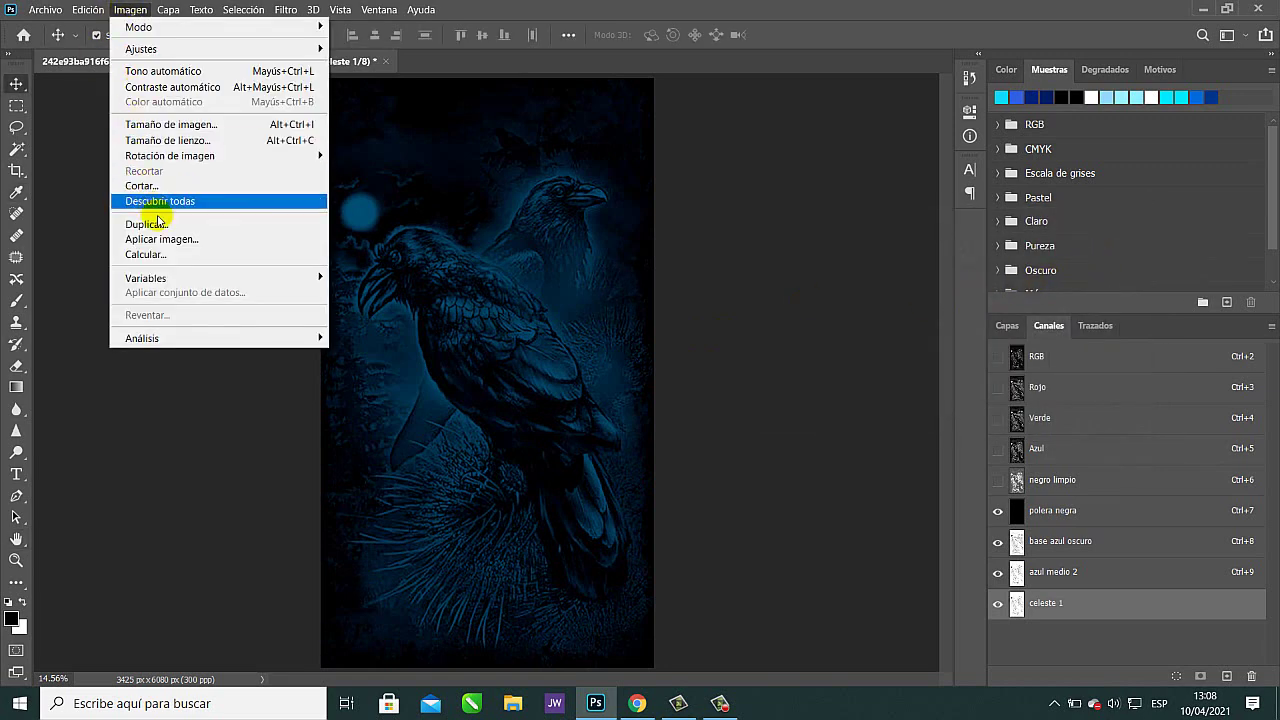
click(189, 239)
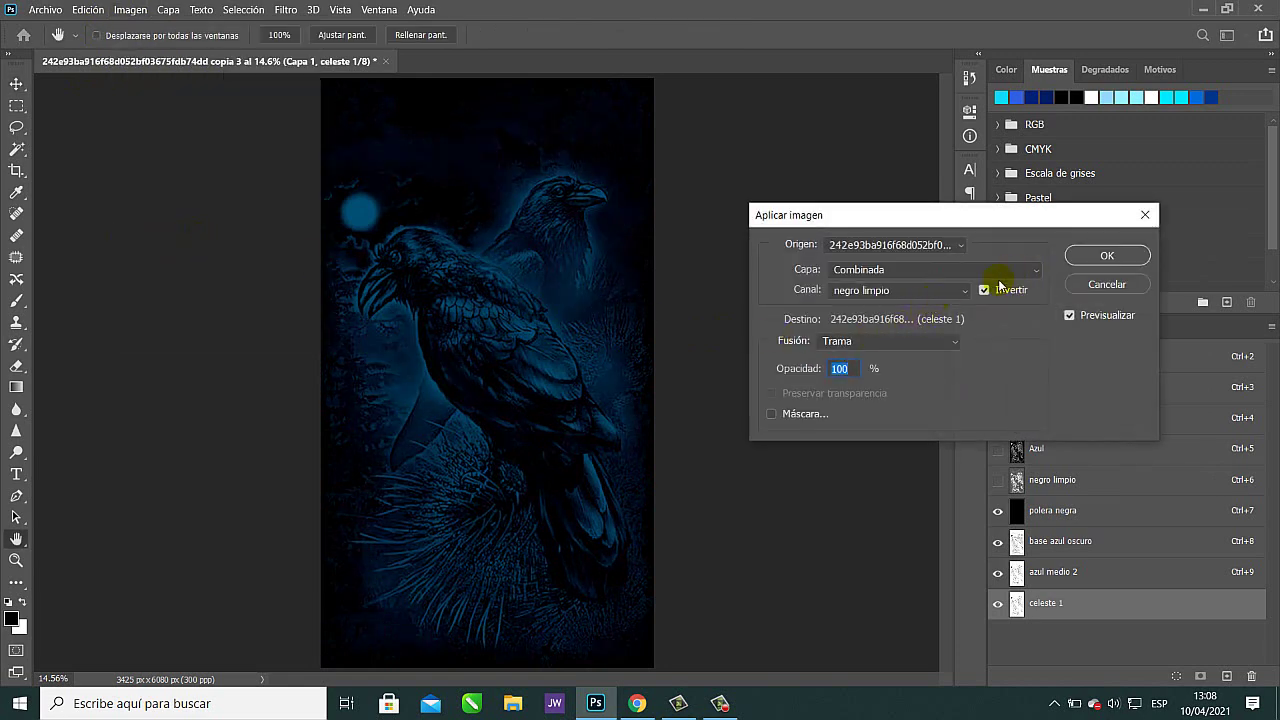
click(1106, 258)
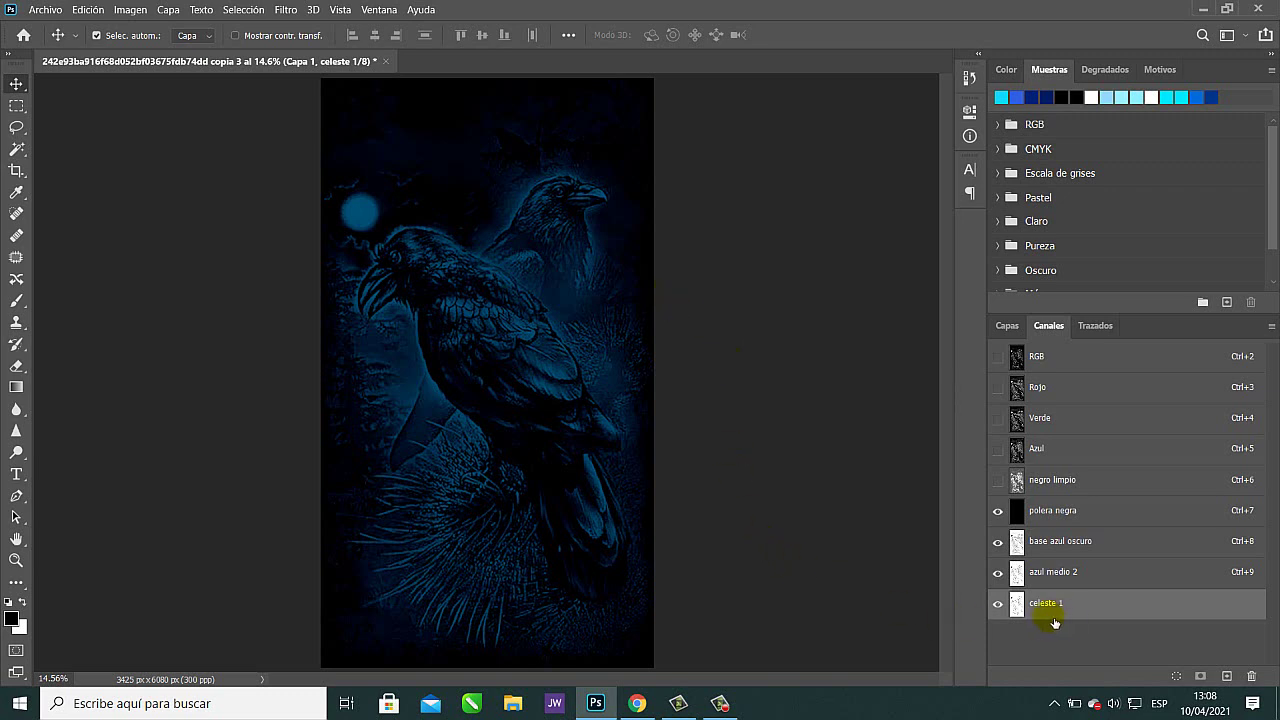
Duplicate the Rojo channel inverted as celeste 2, and show it with celeste 1, azul medio 2, base azul oscuro and polera negra.
click(1073, 387)
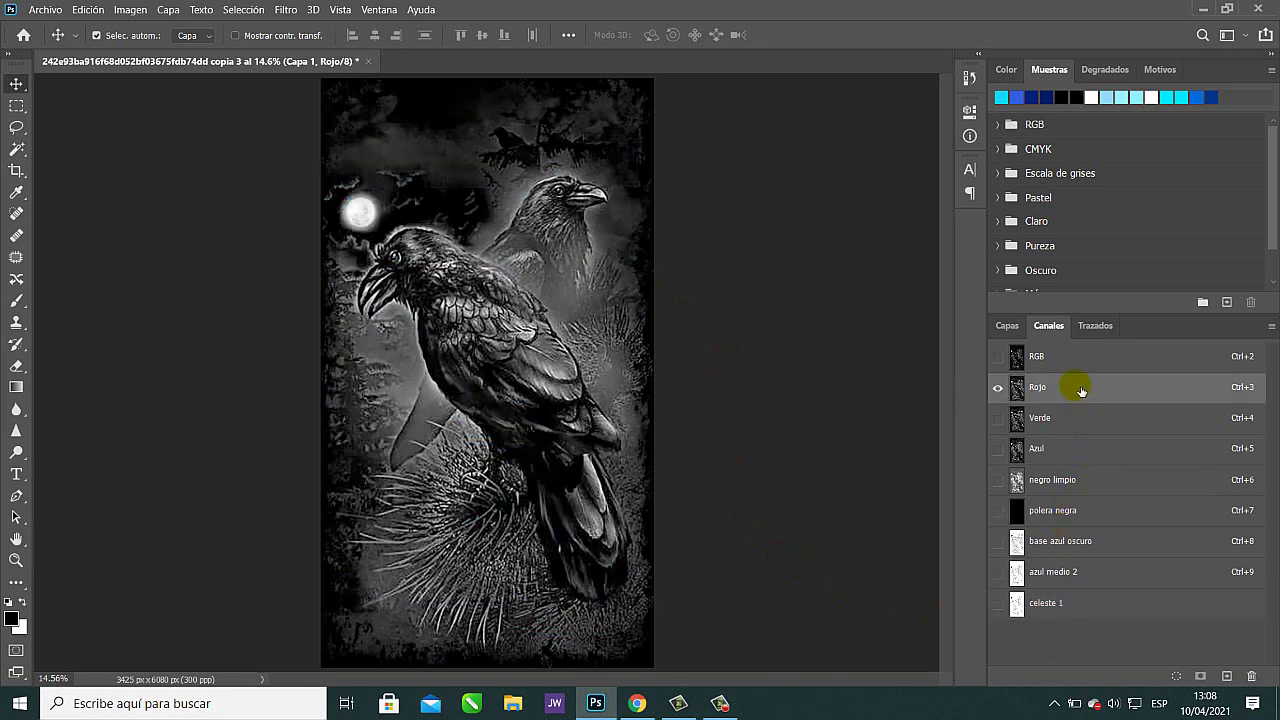
right_click(1076, 389)
click(1105, 396)
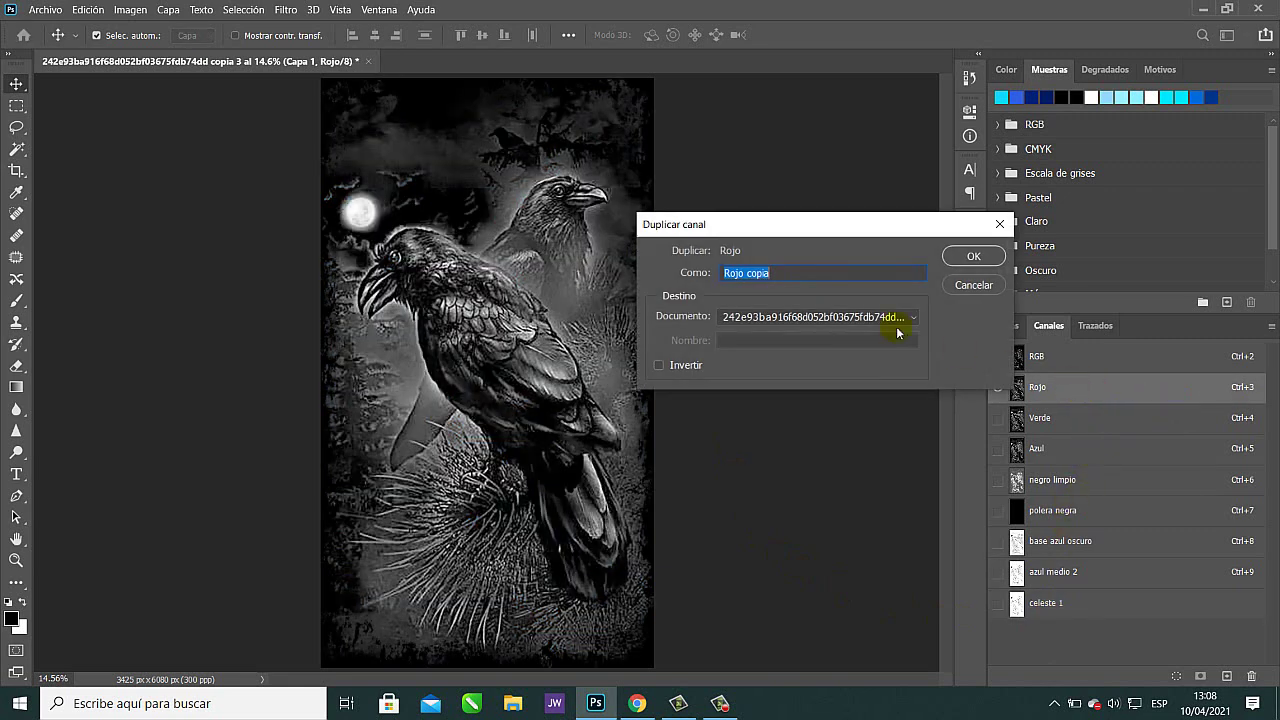
text(celeste 2)
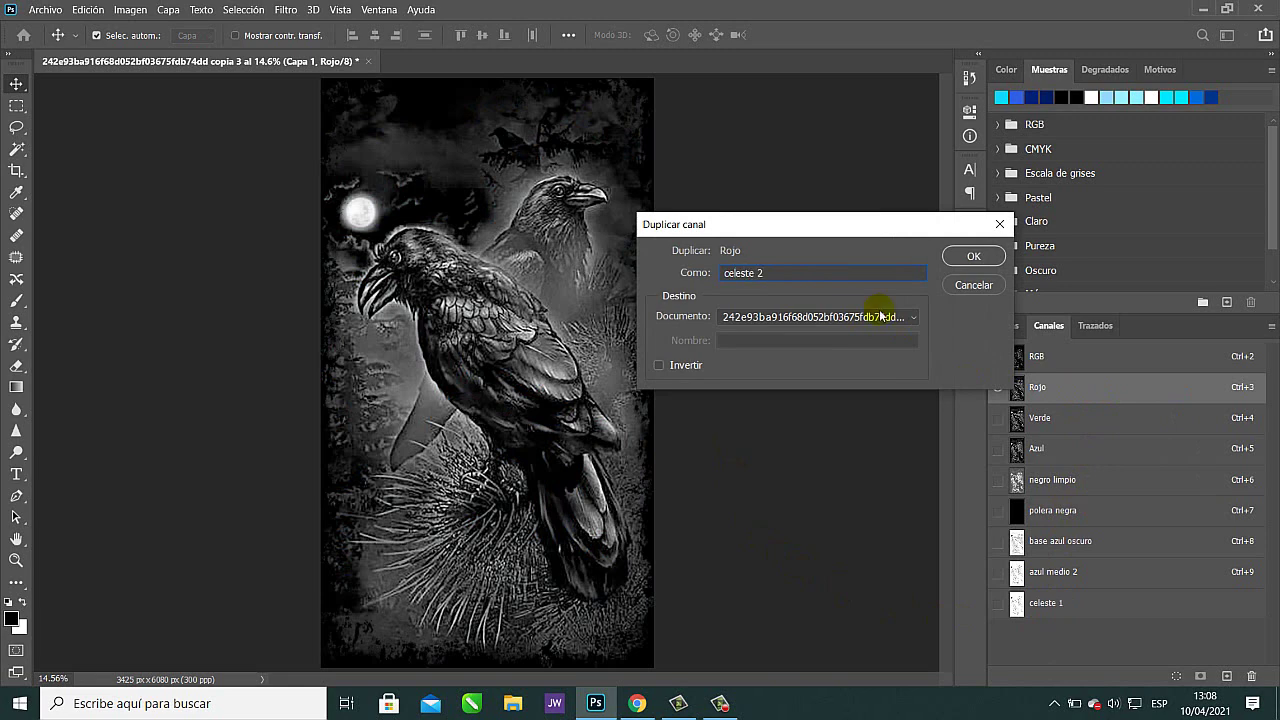
click(676, 366)
click(985, 260)
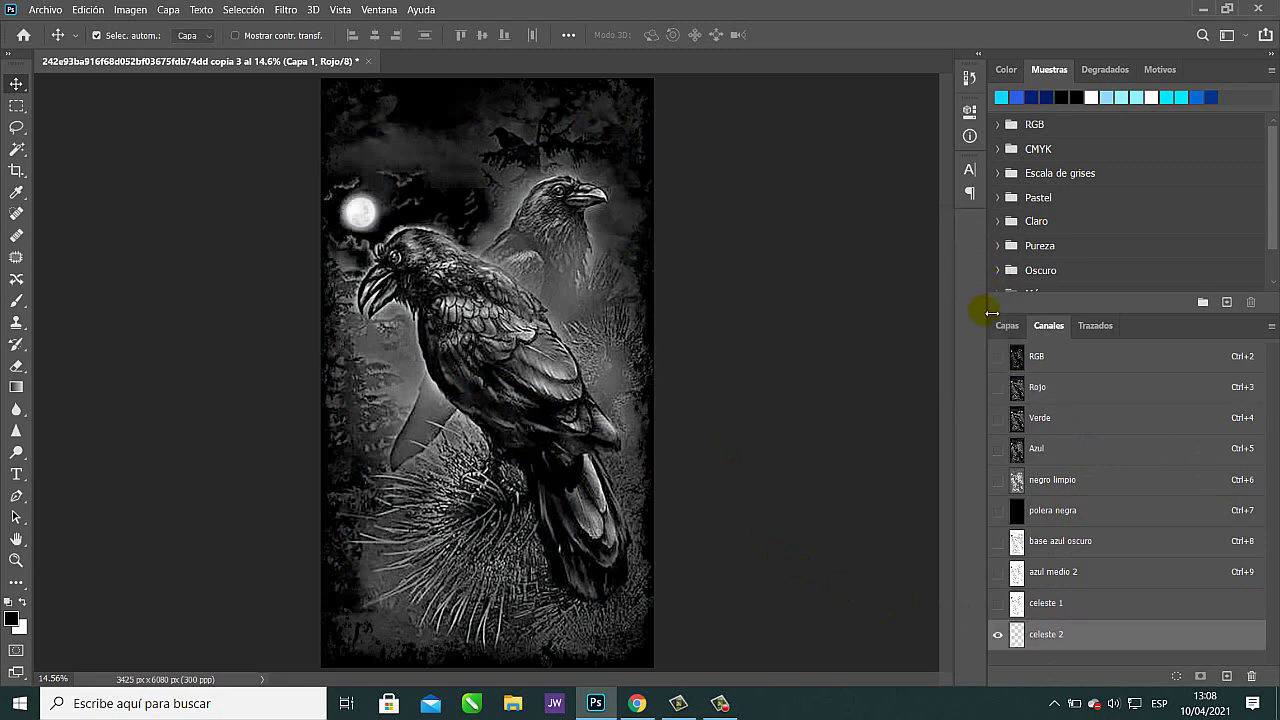
click(998, 604)
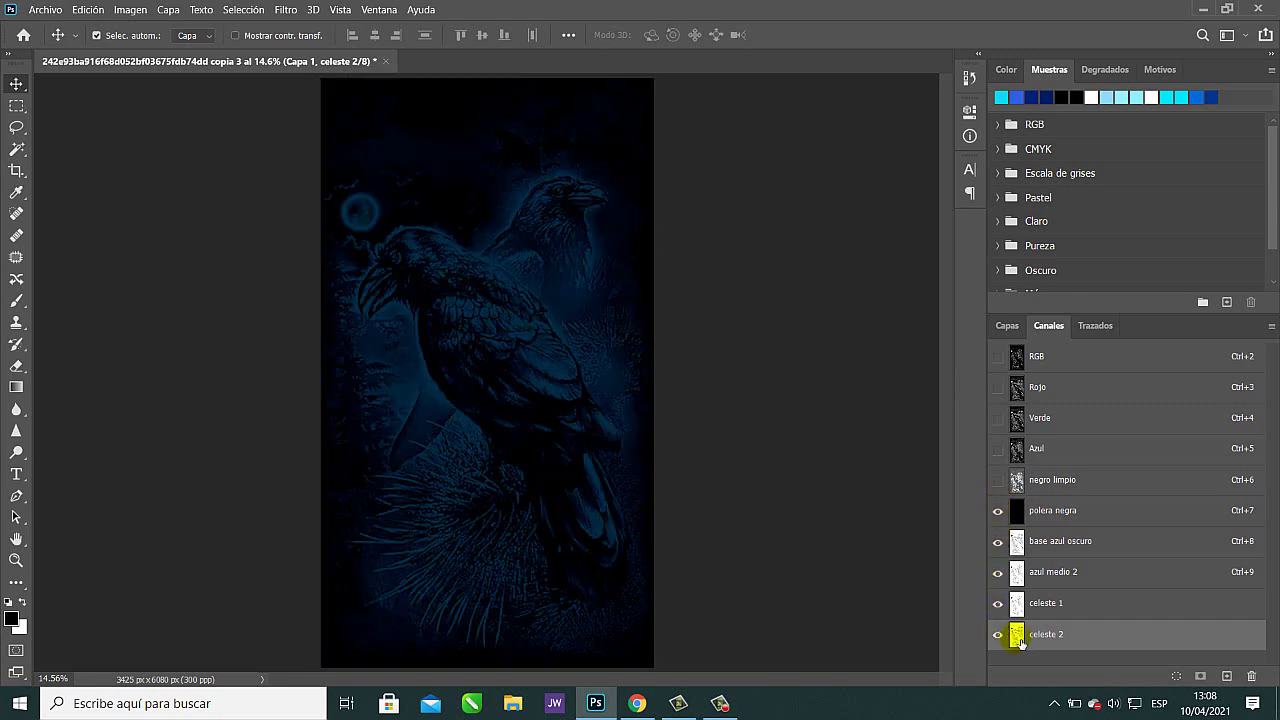
double_click(1016, 634)
click(676, 366)
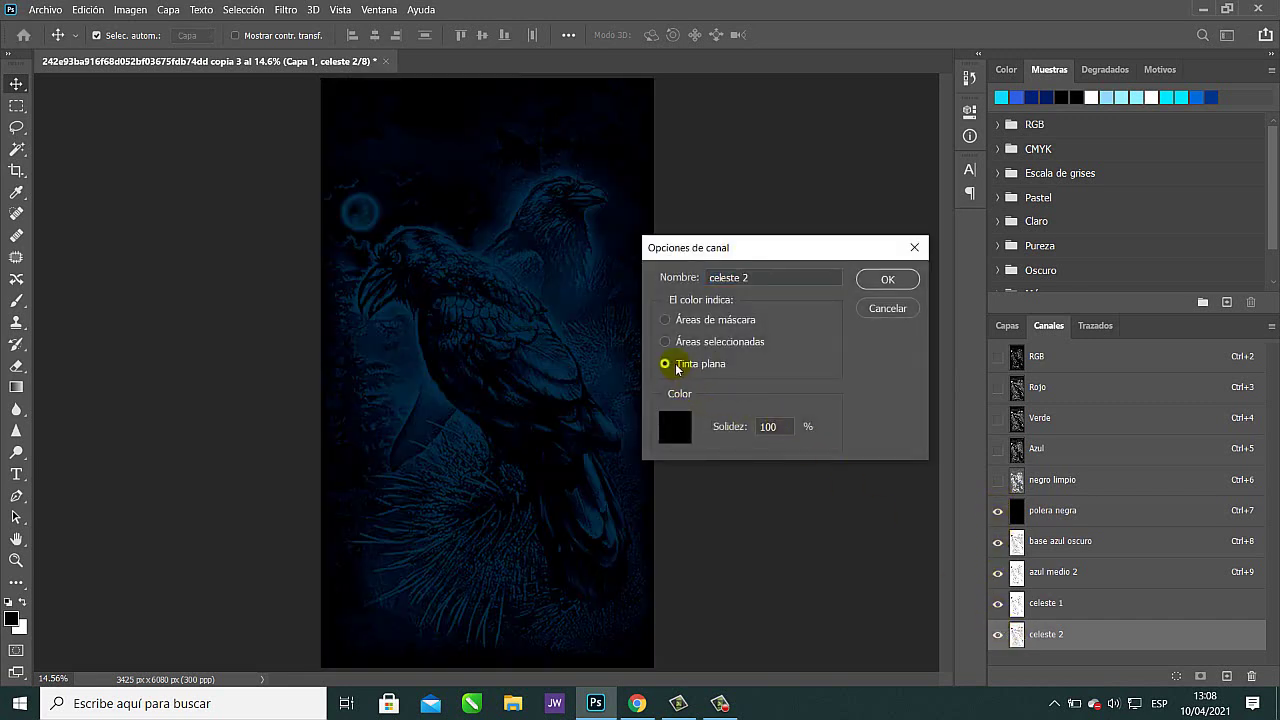
click(886, 279)
click(897, 309)
Look up the hex colour code of the celeste 1 spot ink.
double_click(1018, 604)
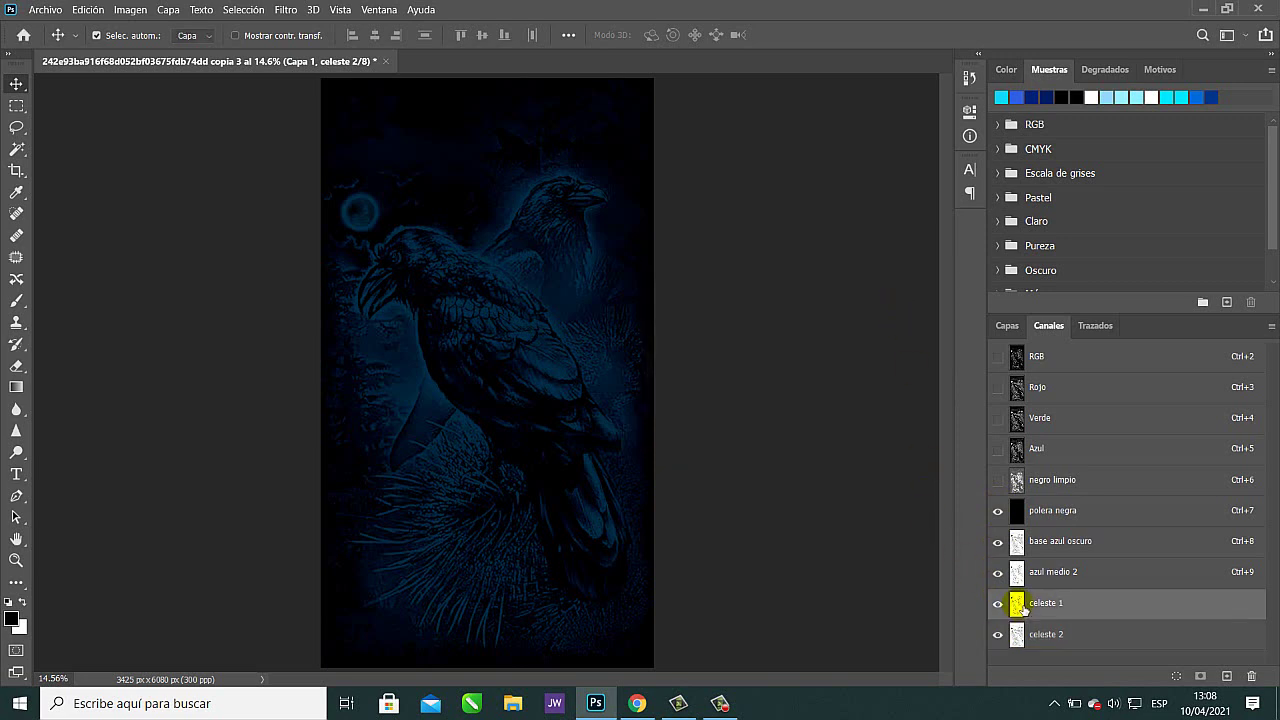
click(797, 345)
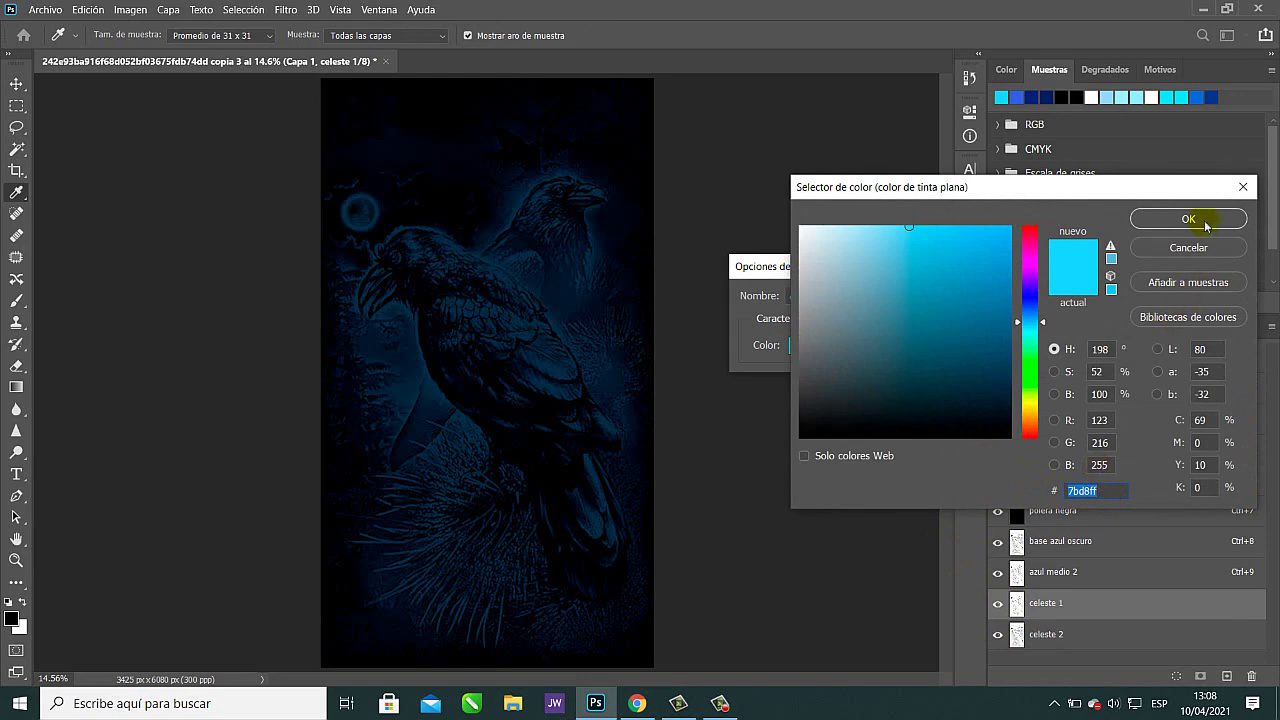
click(1190, 218)
click(1066, 298)
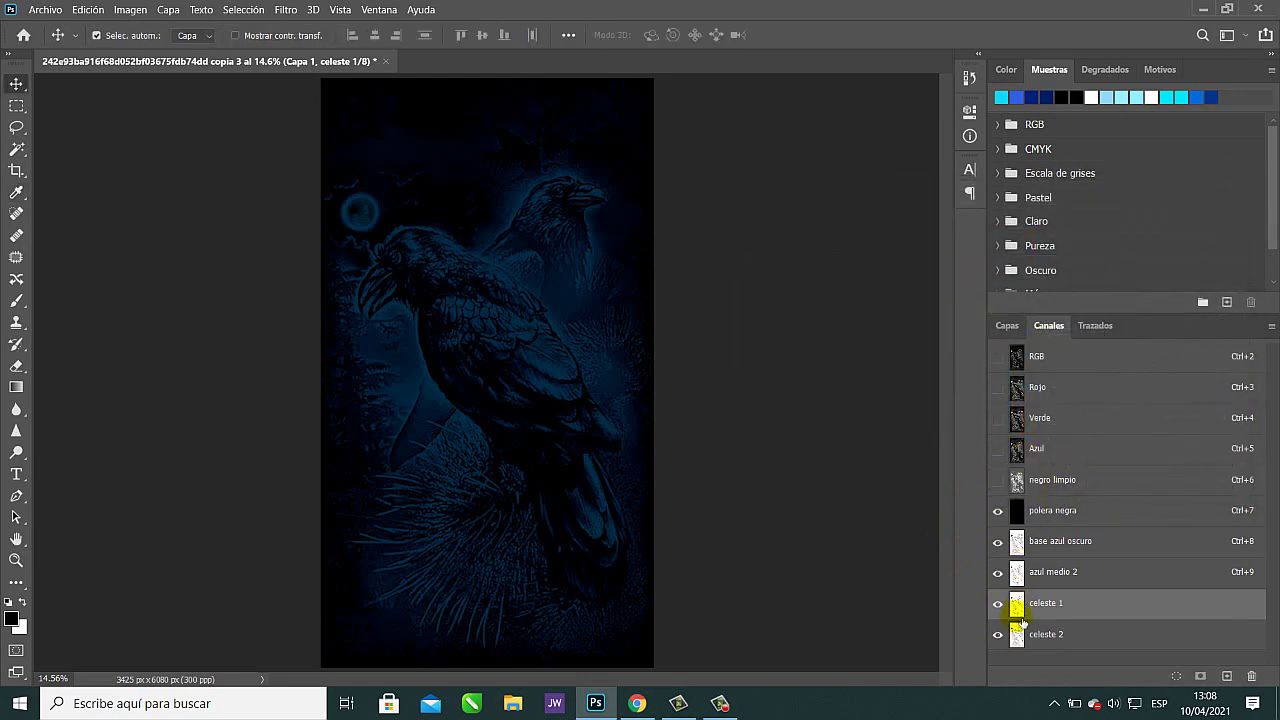
Turn celeste 2 into a Tinta plana channel with colour 7bd8ff and 10% solidity.
click(1020, 636)
double_click(1020, 643)
click(665, 363)
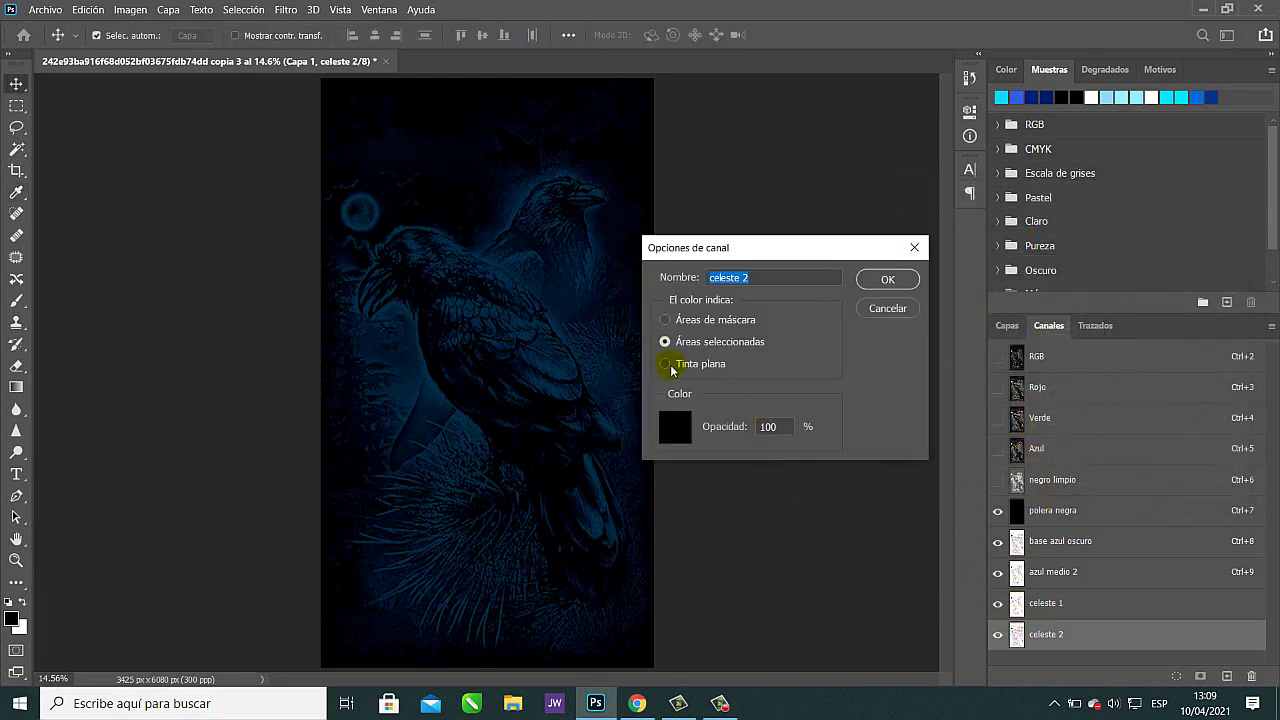
click(770, 427)
key(BackSpace)
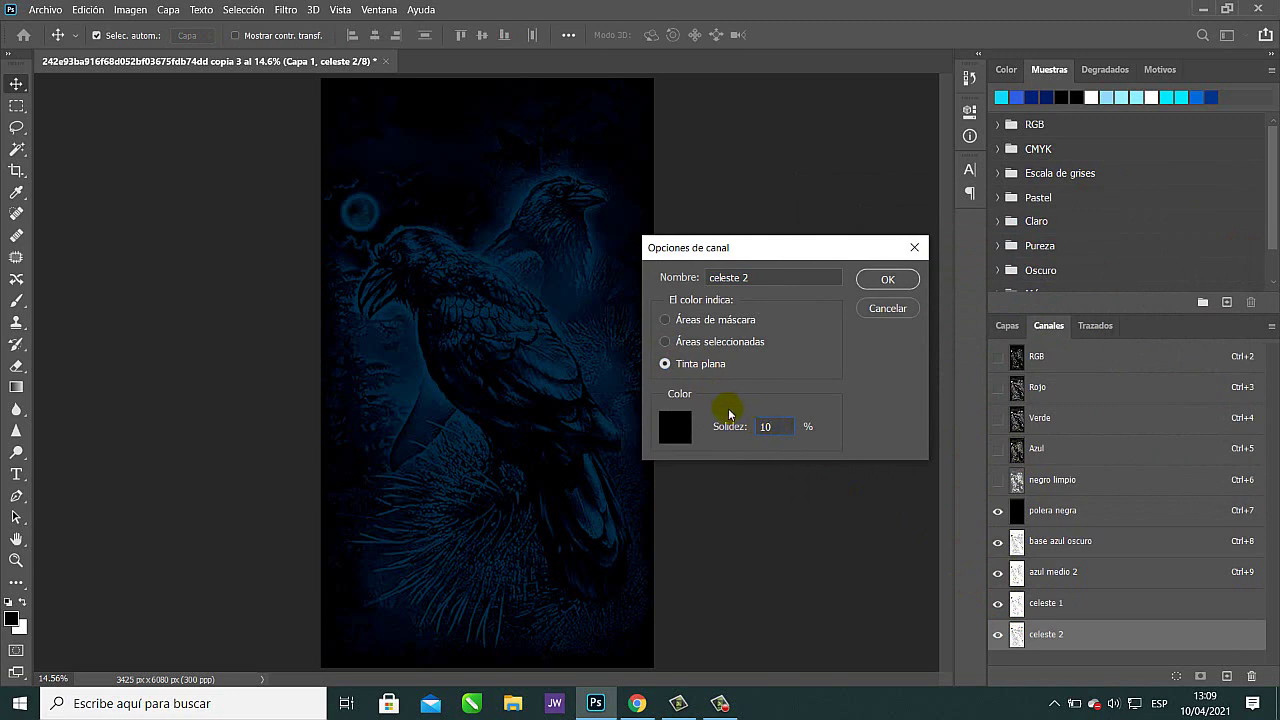
click(688, 426)
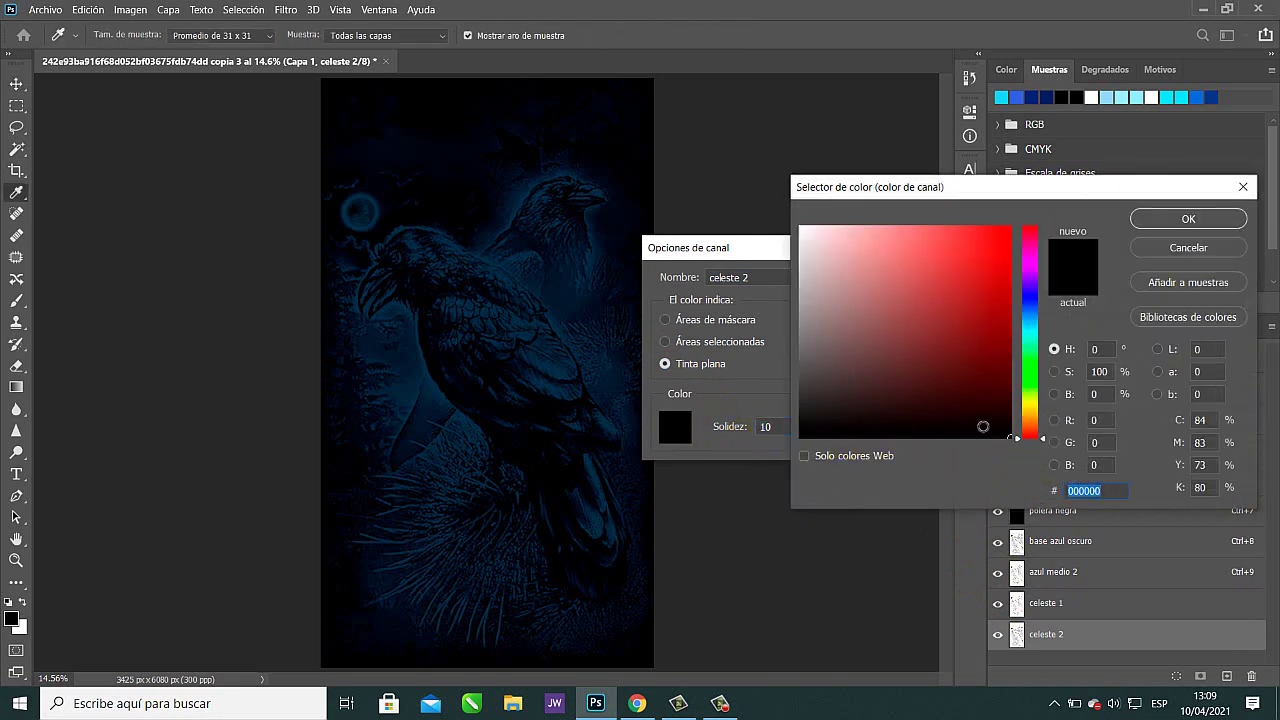
text(7bd8ff)
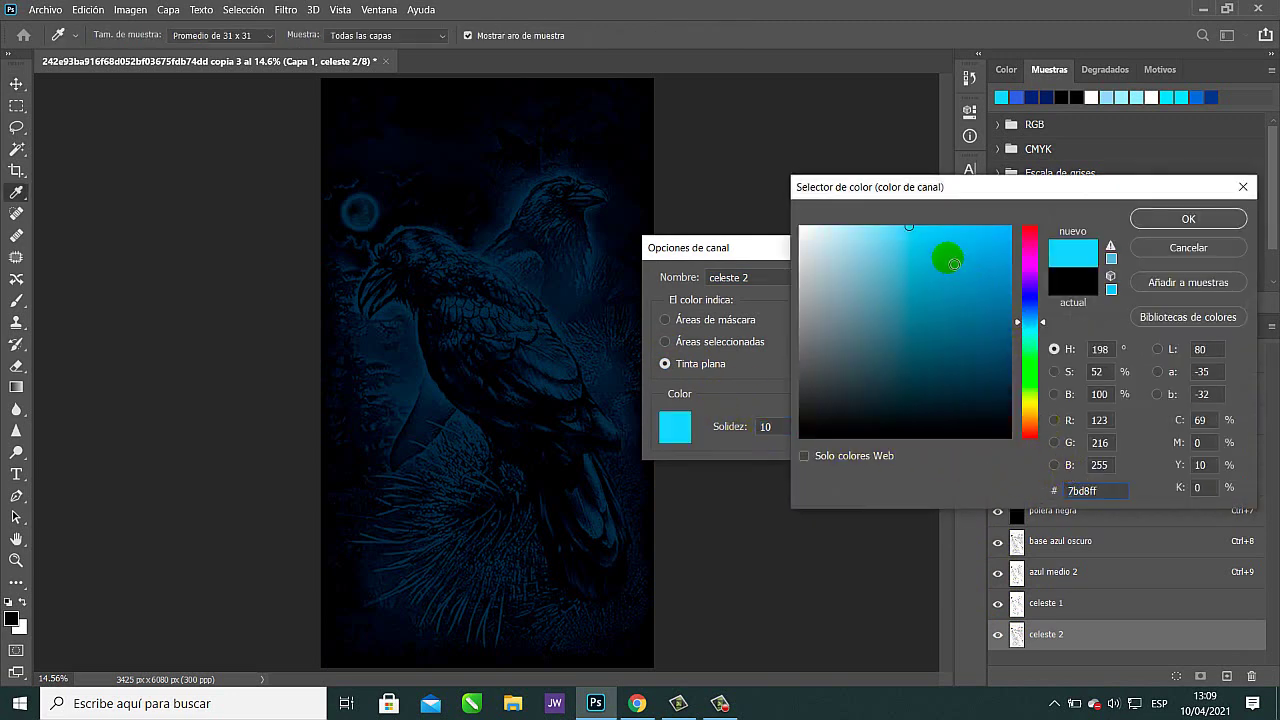
click(1175, 220)
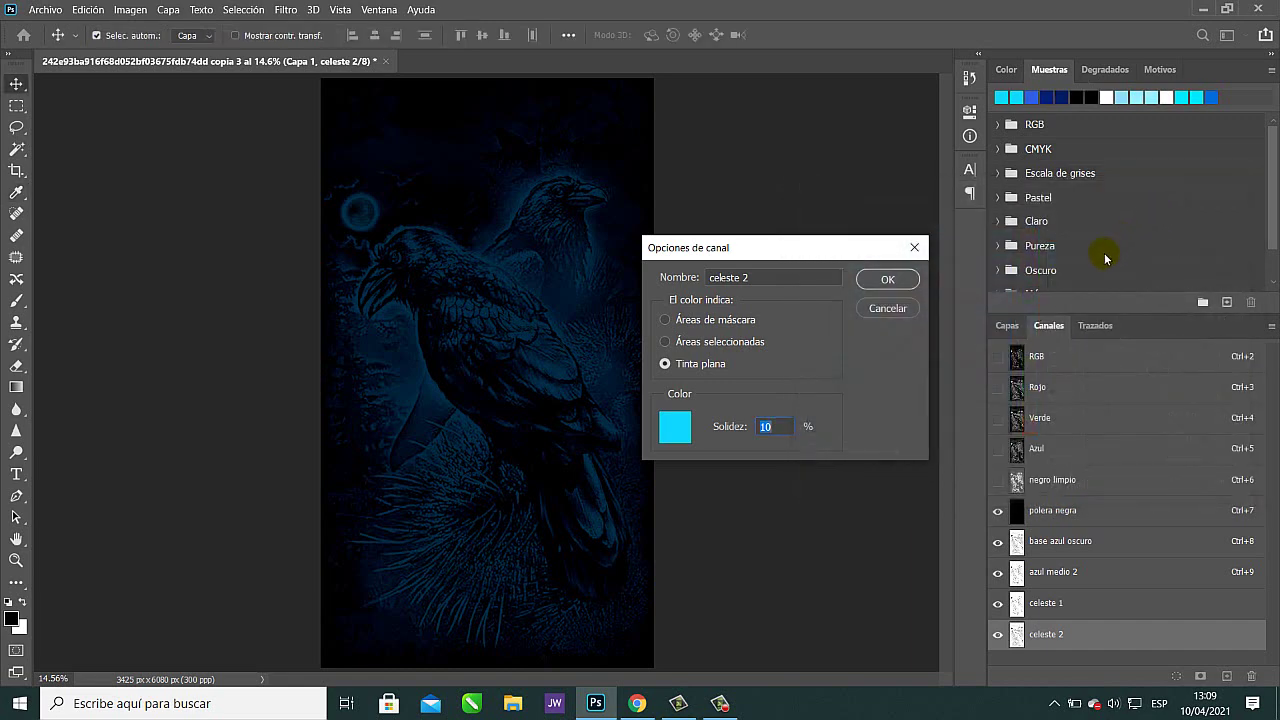
click(893, 279)
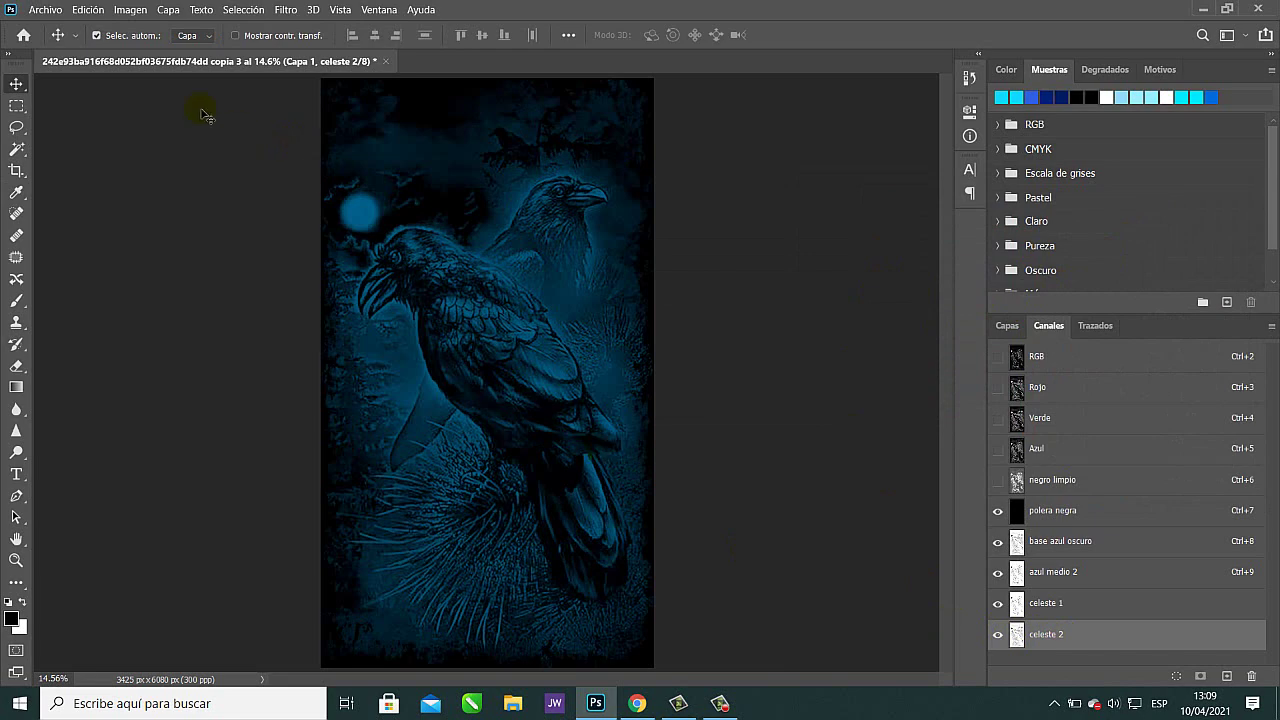
Run Apply Image on celeste 2 with inverted negro limpio as source, Trama blending and 100% opacity.
click(133, 12)
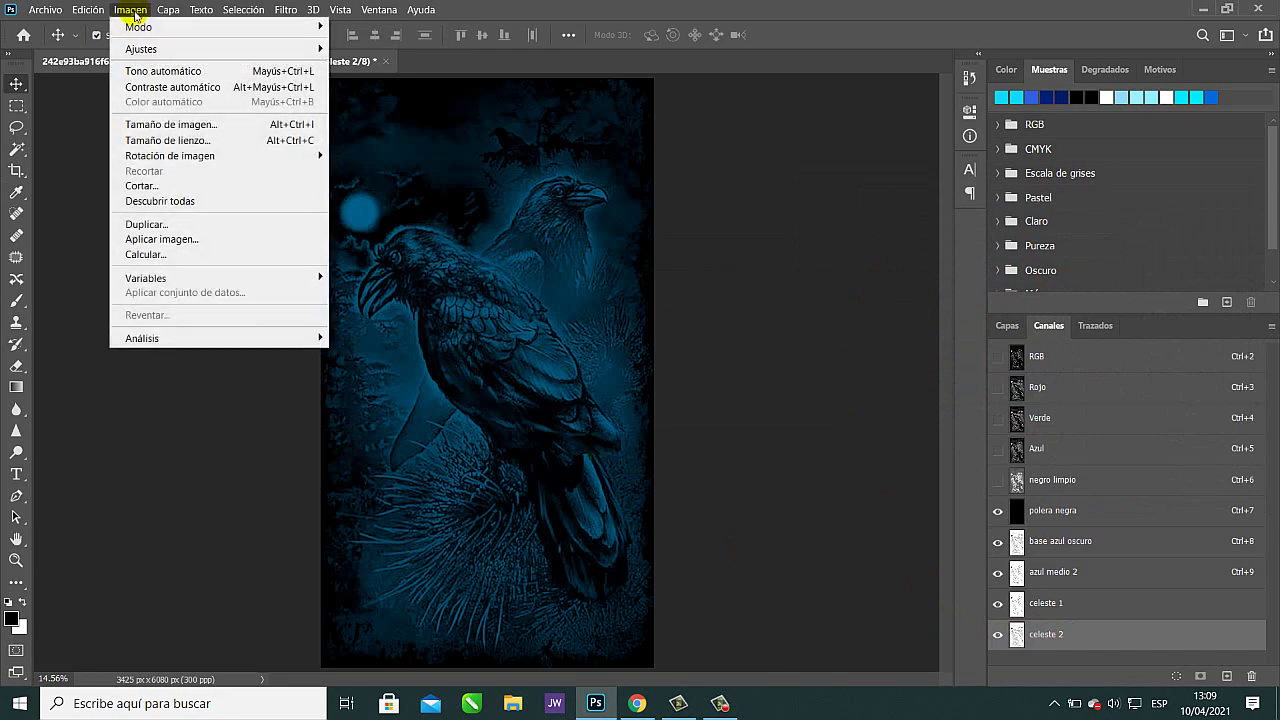
click(152, 239)
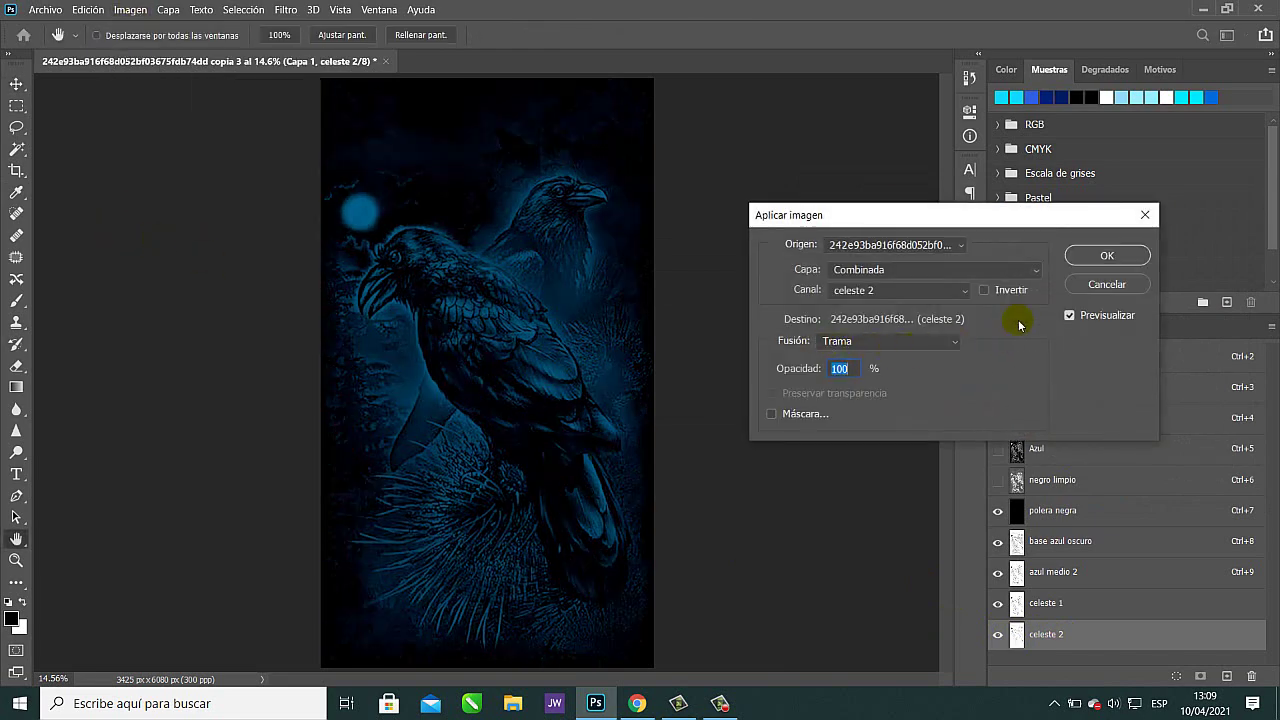
click(985, 290)
click(958, 290)
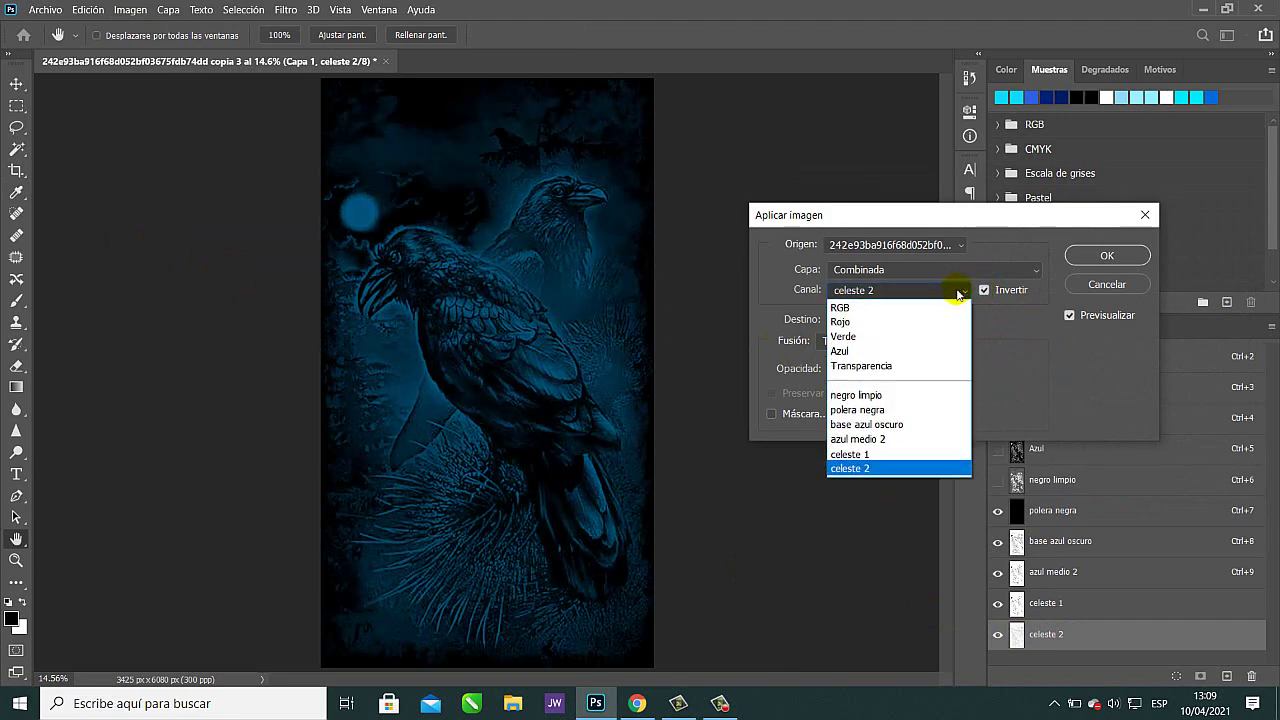
click(876, 397)
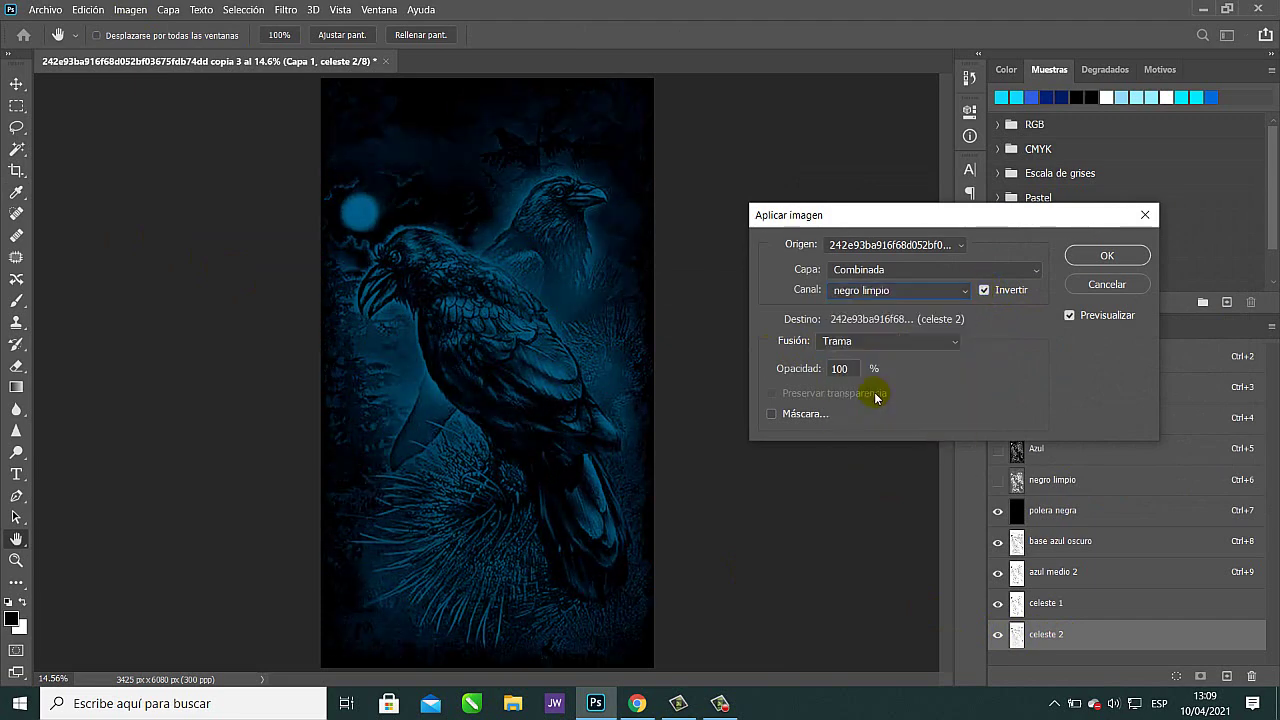
click(1096, 258)
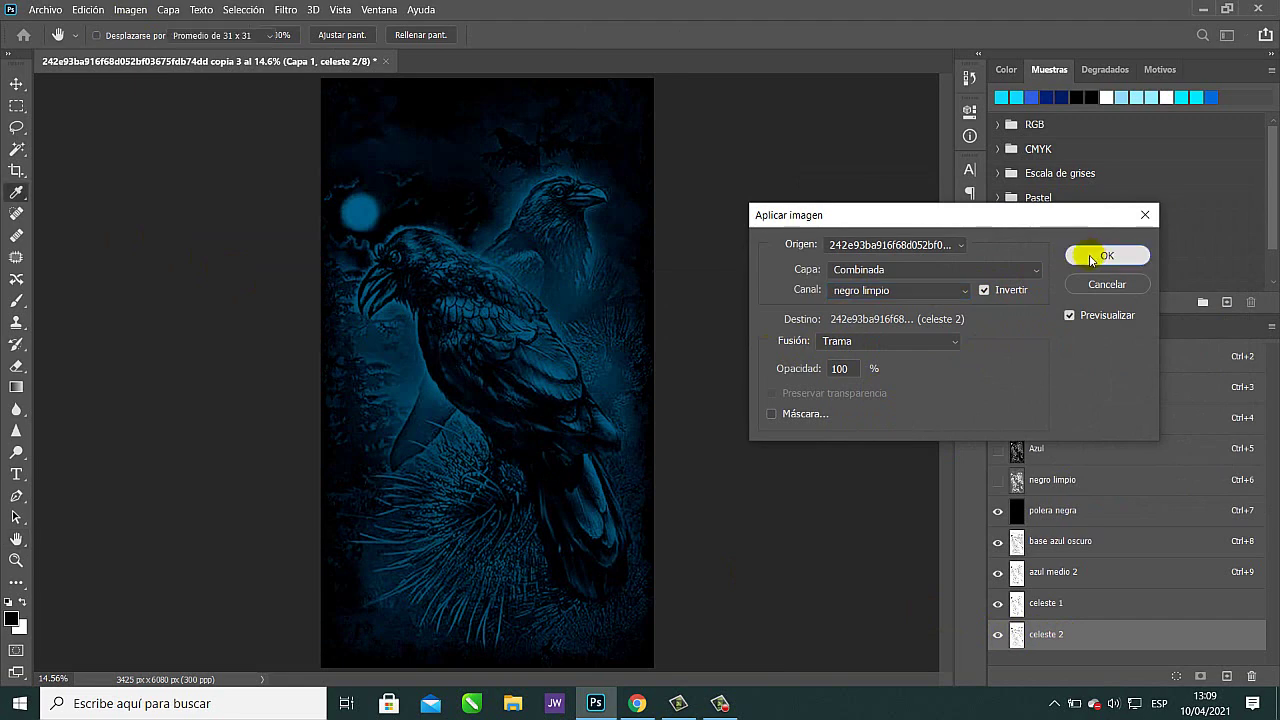
Run Apply Image on celeste 2 a second time with inverted negro limpio, Trama blending and 100% opacity.
click(130, 12)
click(186, 240)
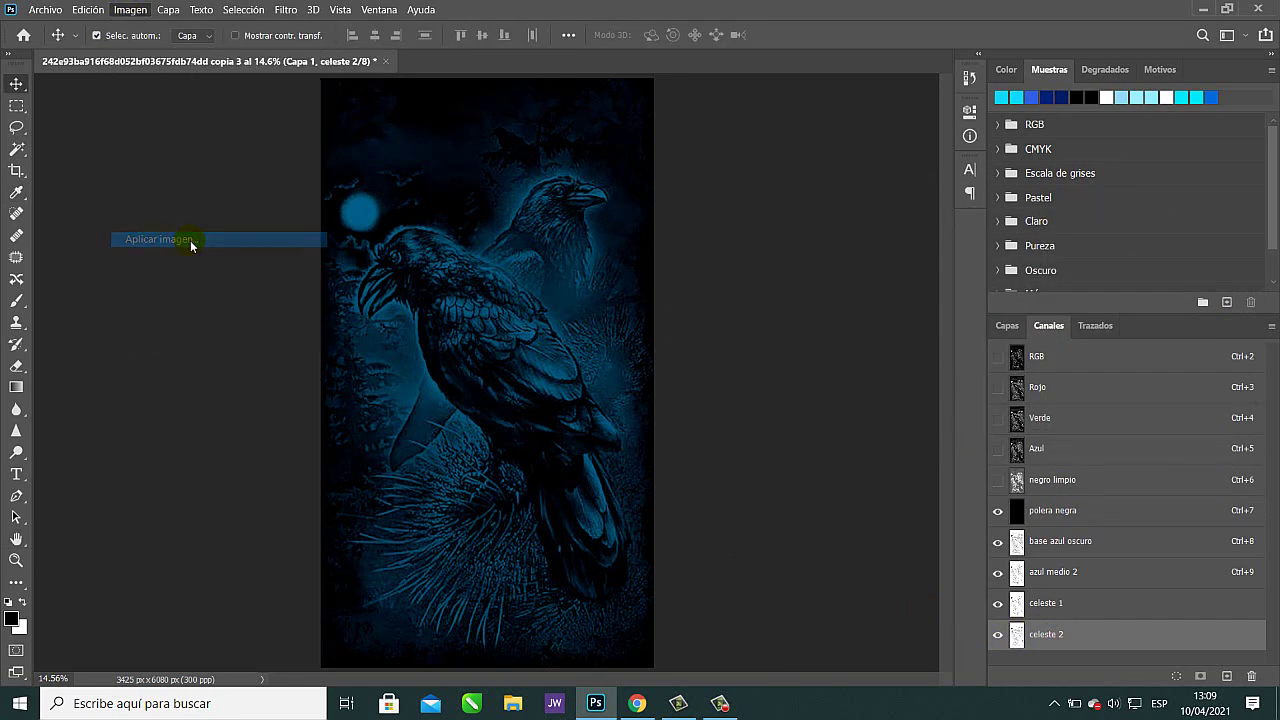
click(1107, 255)
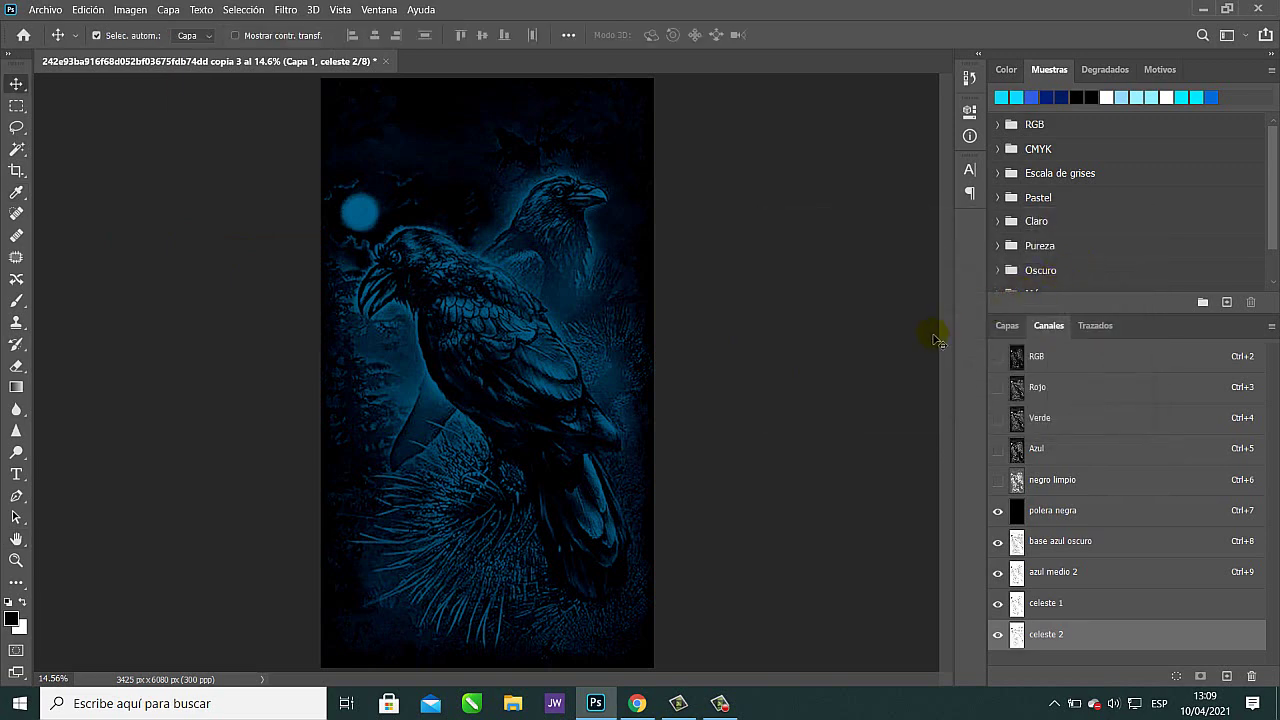
click(1092, 606)
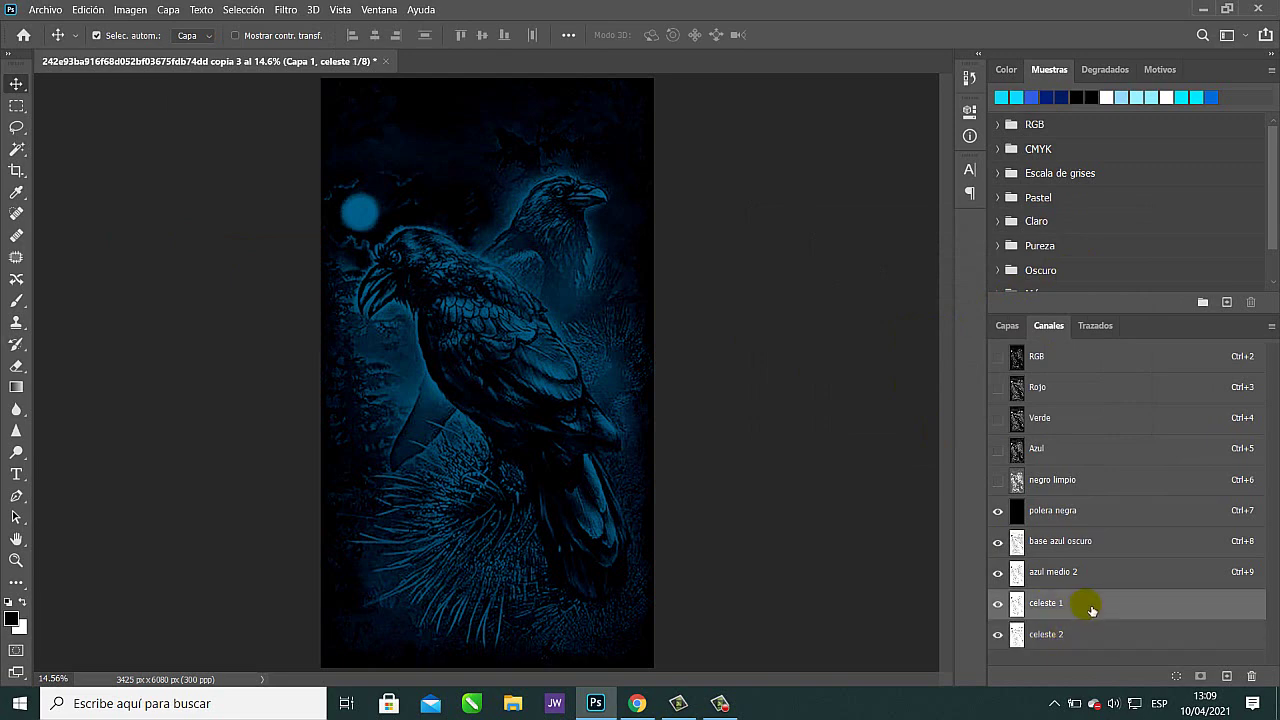
click(1077, 637)
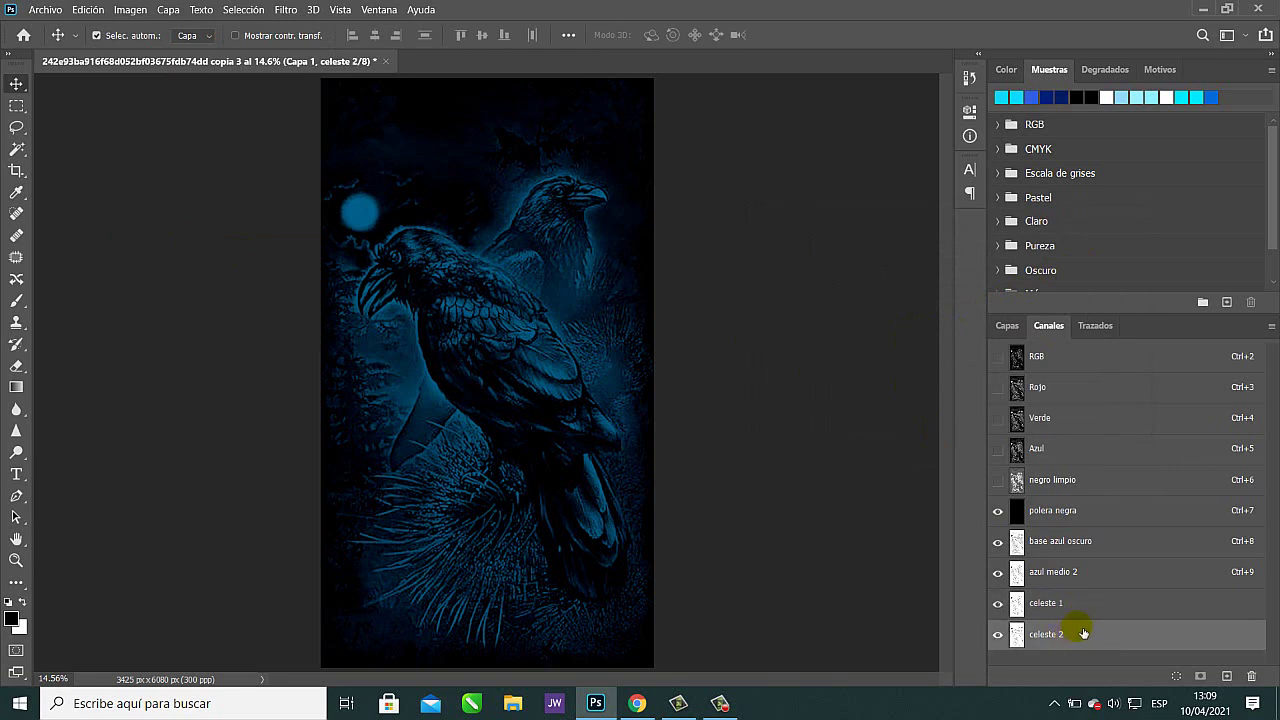
click(1089, 605)
click(1076, 635)
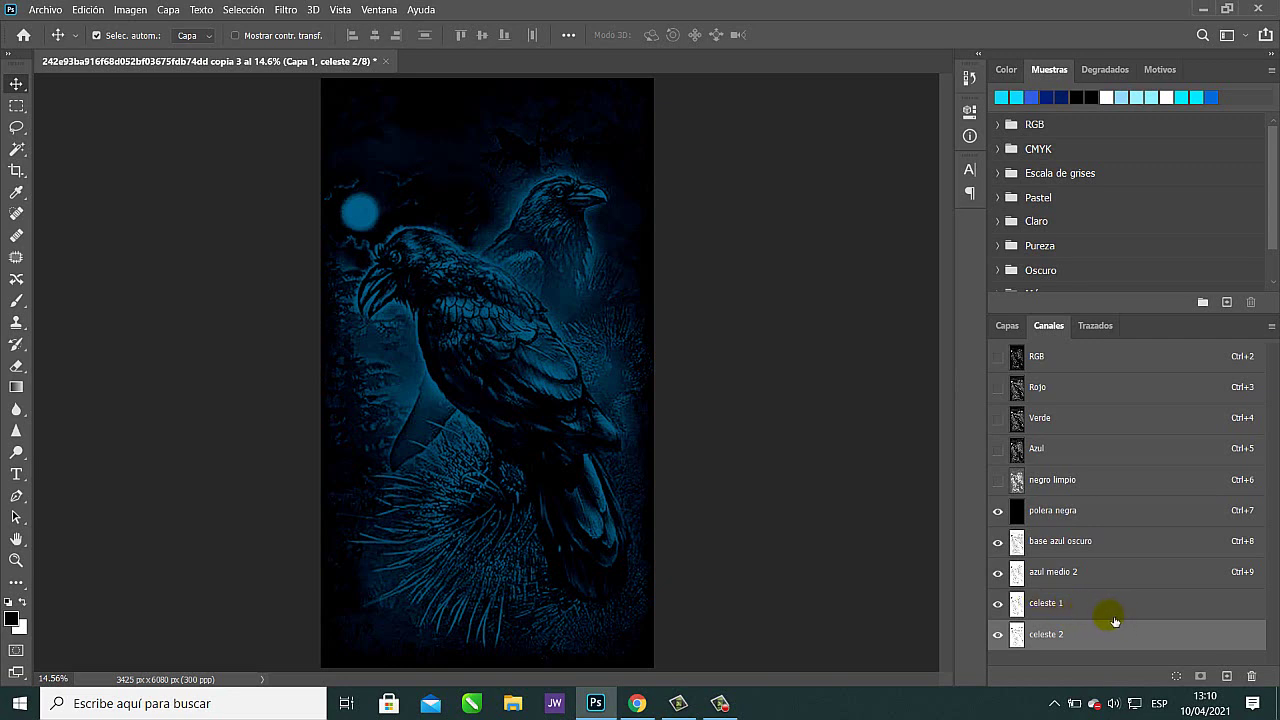
click(1110, 548)
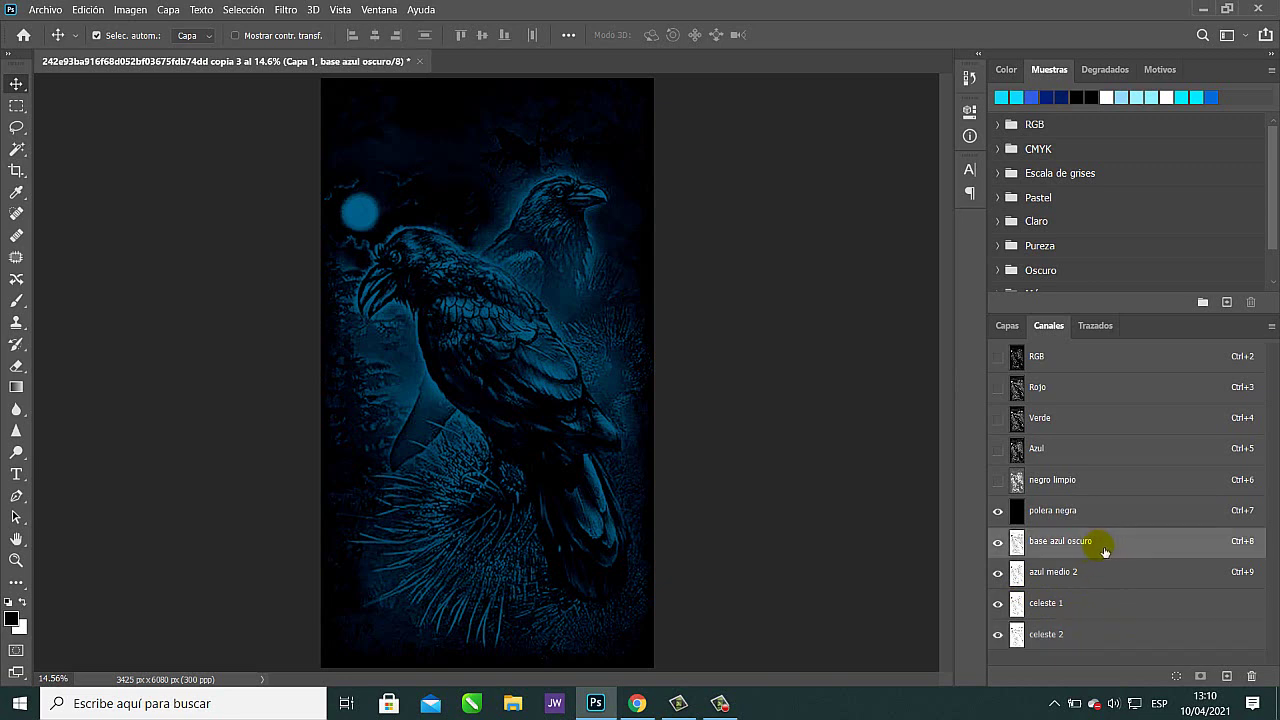
click(1087, 606)
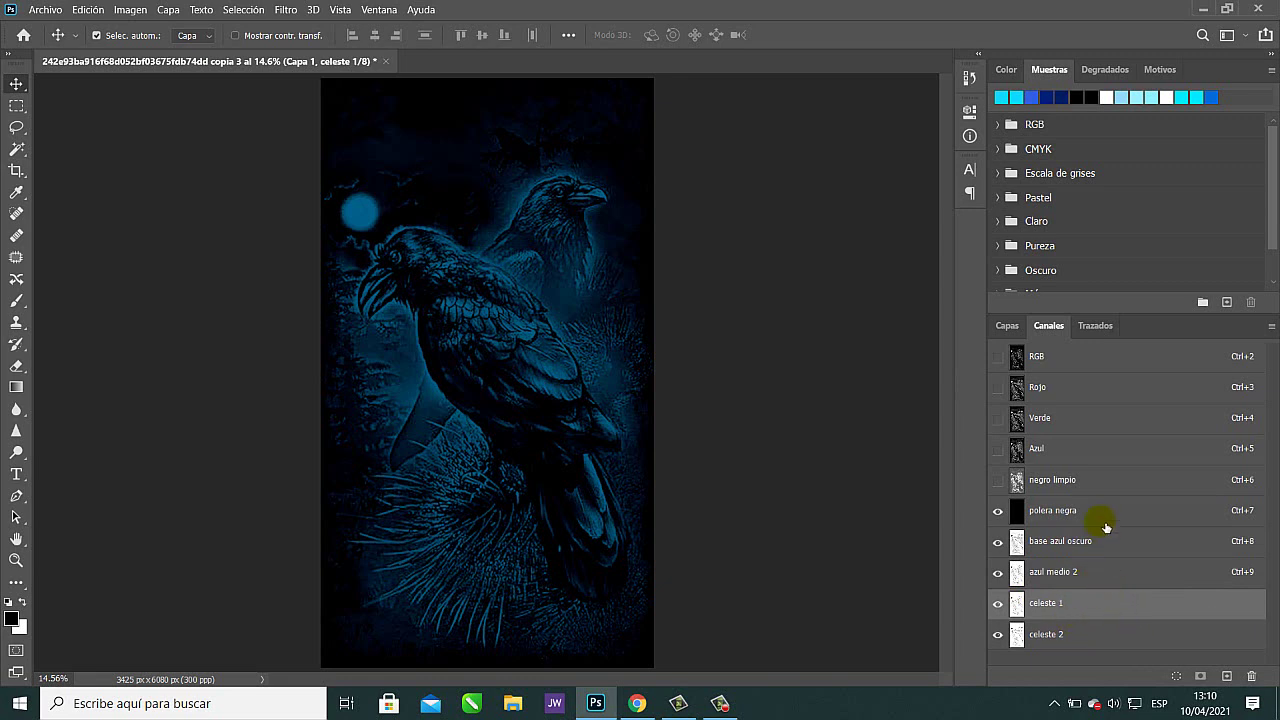
Duplicate the Rojo channel inverted as bñanco, and show it with celeste 2, celeste 1, azul medio 2, base azul oscuro and polera negra.
click(1078, 388)
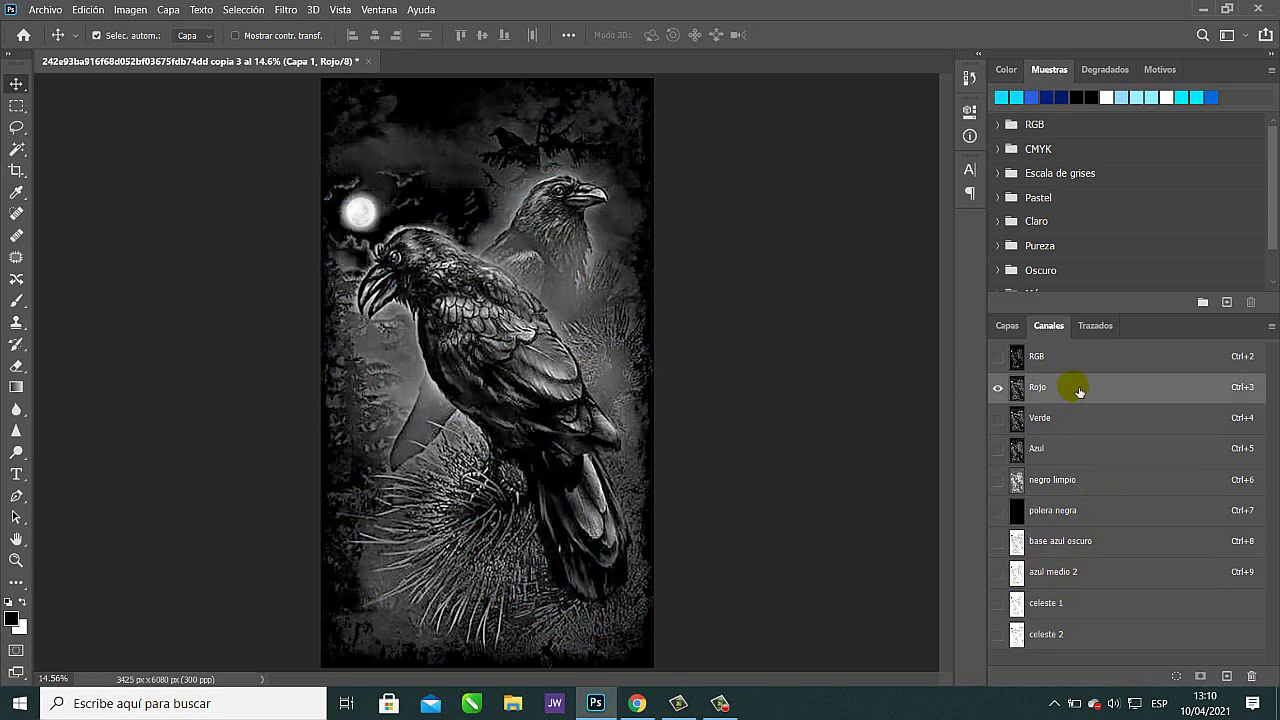
right_click(1079, 391)
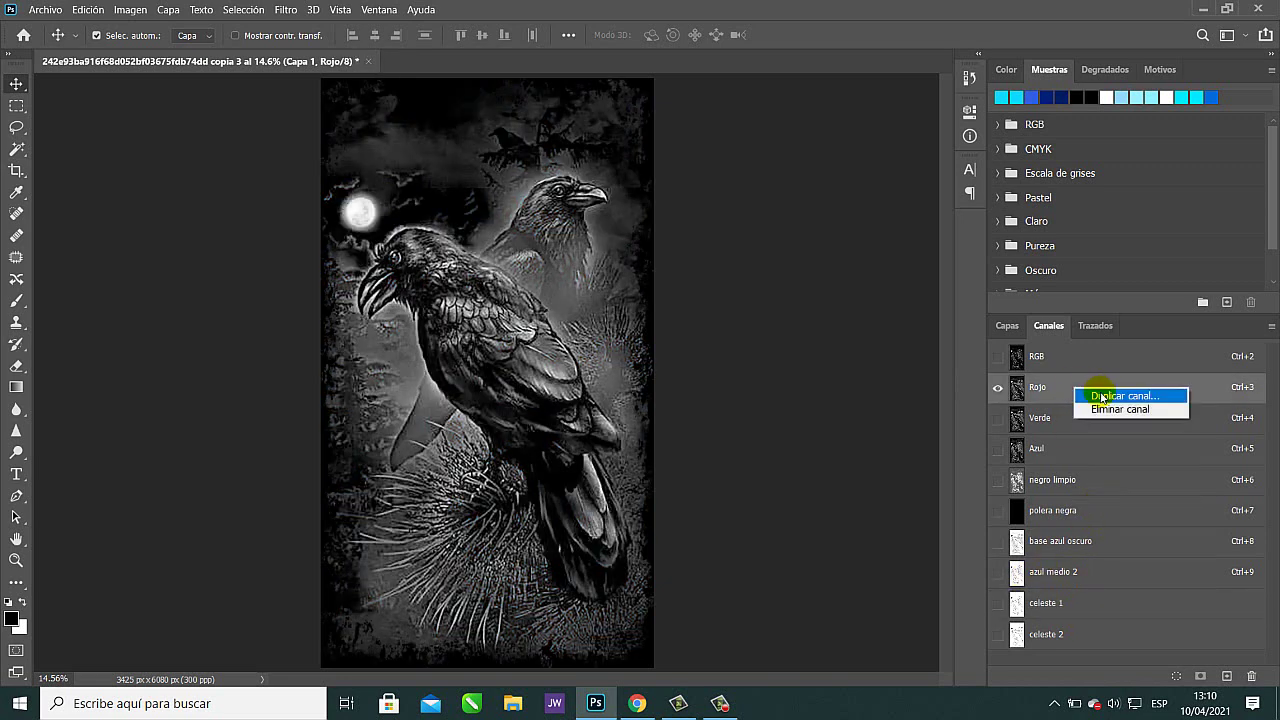
click(1095, 396)
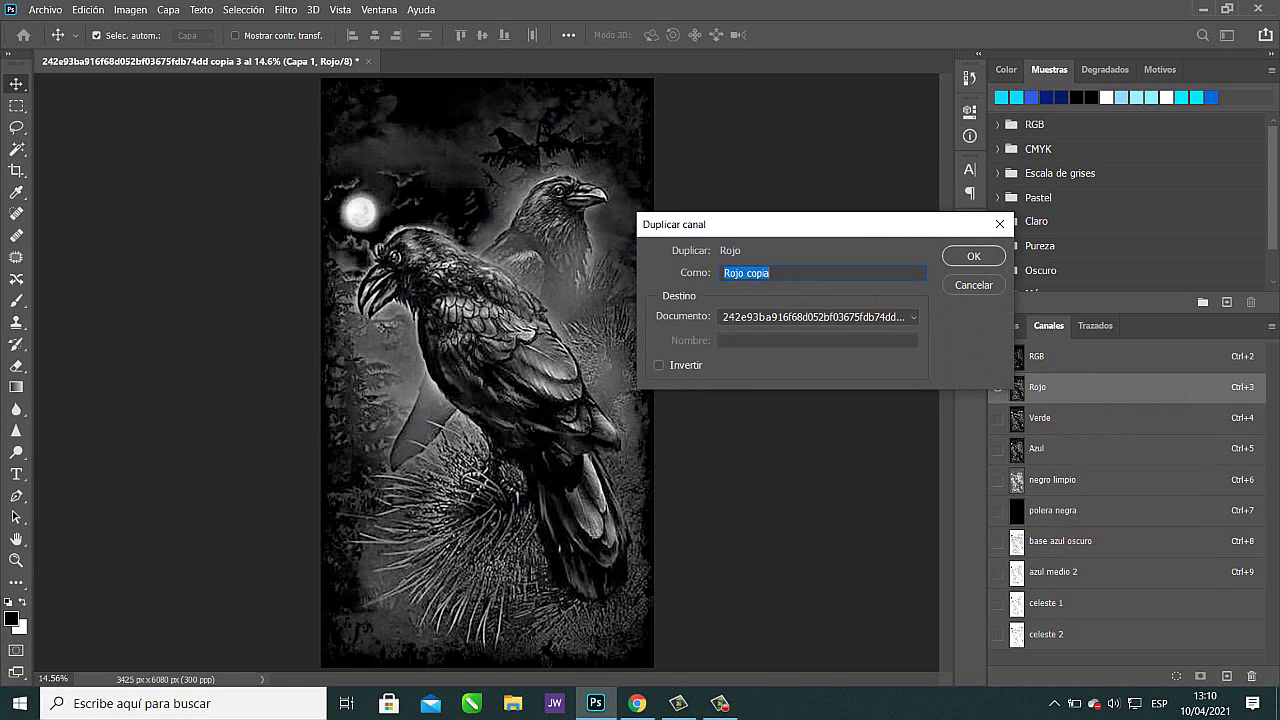
text(bñanco)
click(659, 365)
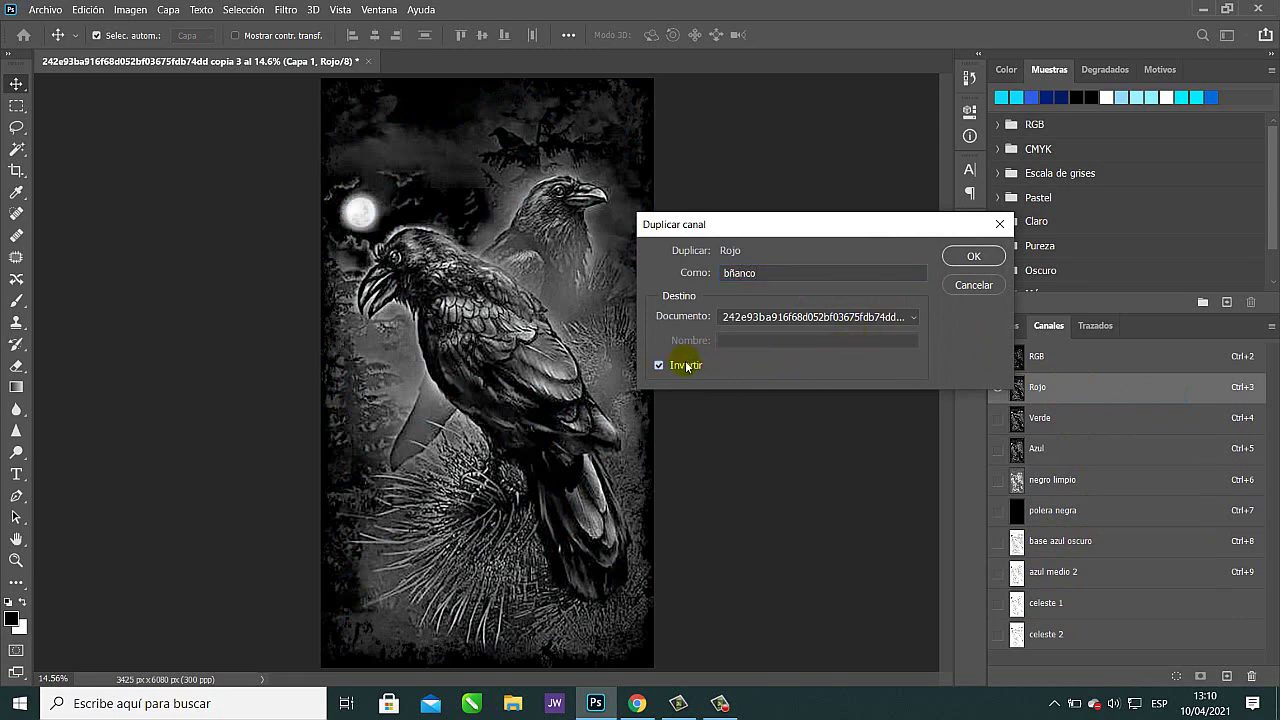
click(973, 257)
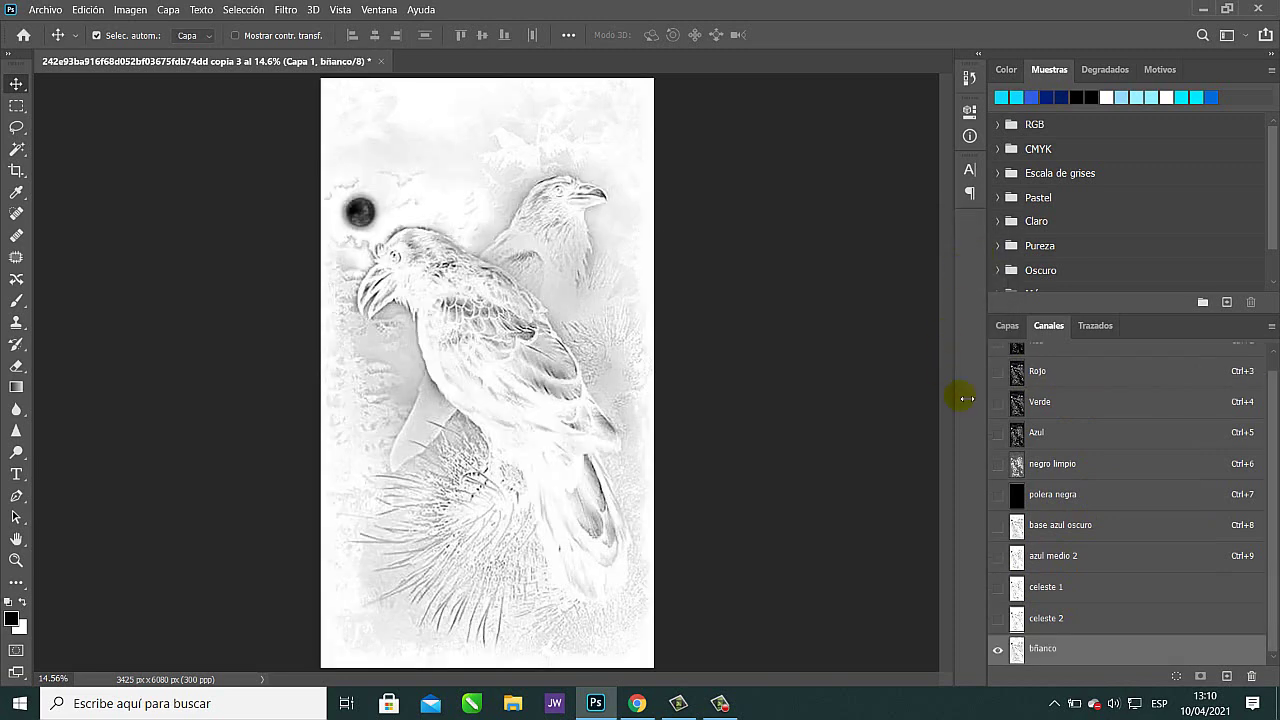
drag(1000, 494, 997, 620)
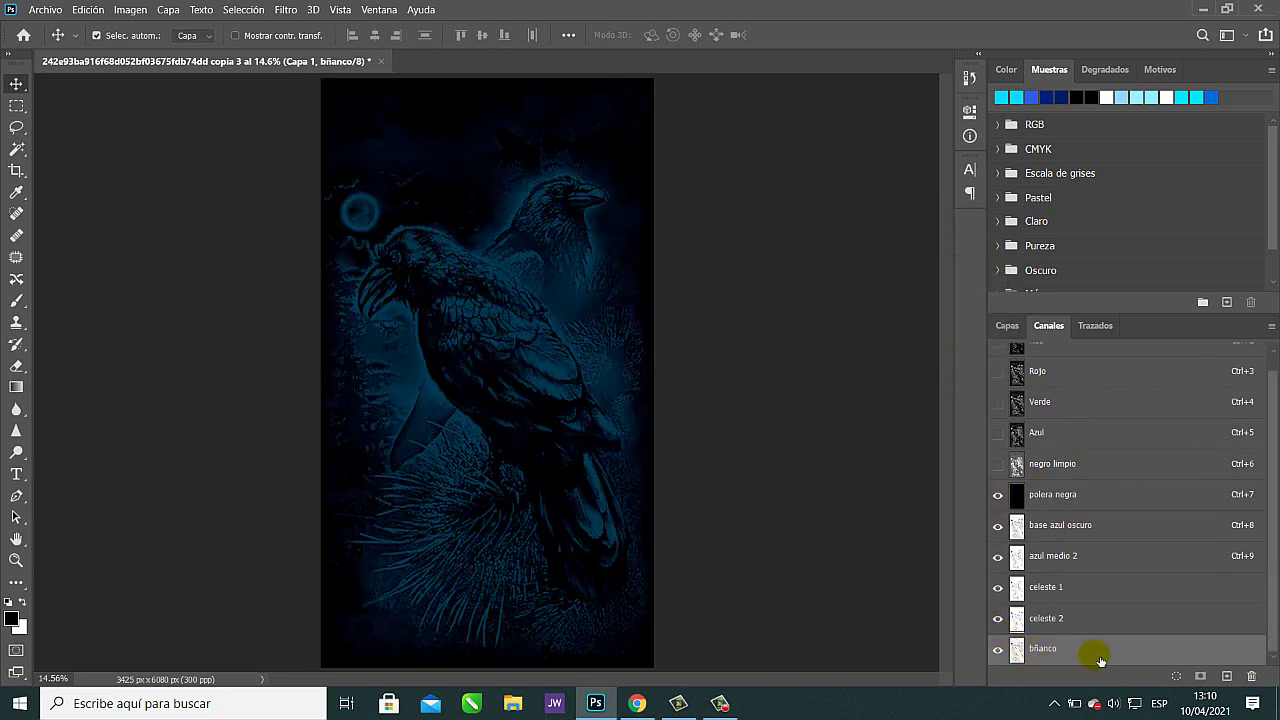
Turn bñanco into a Tinta plana channel with white as its colour and 100% solidity.
double_click(1017, 648)
click(702, 364)
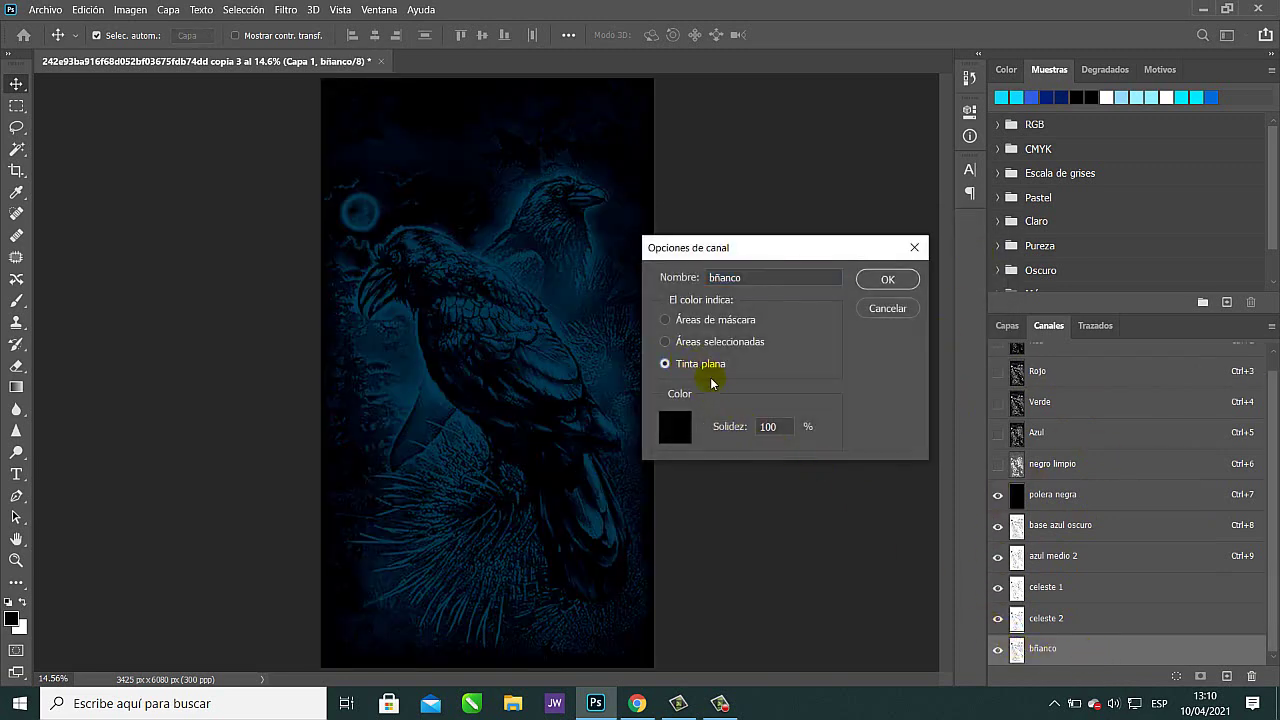
click(675, 428)
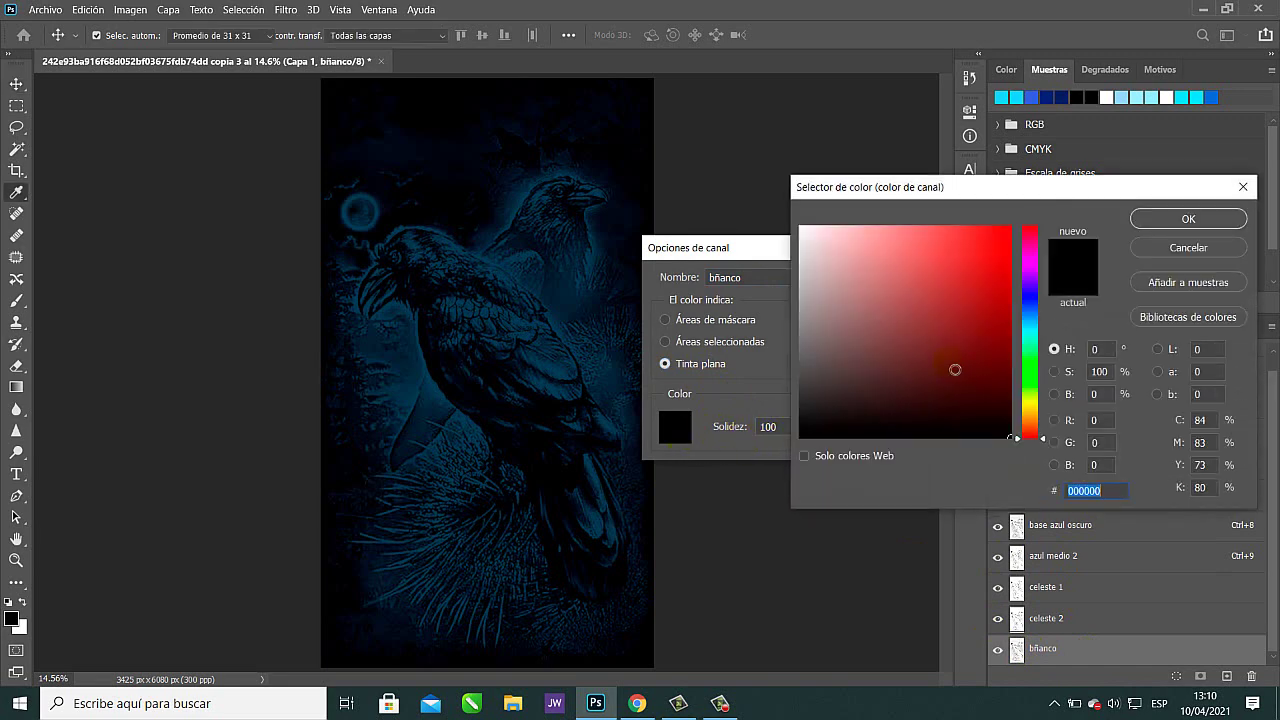
drag(864, 317, 795, 222)
click(1180, 216)
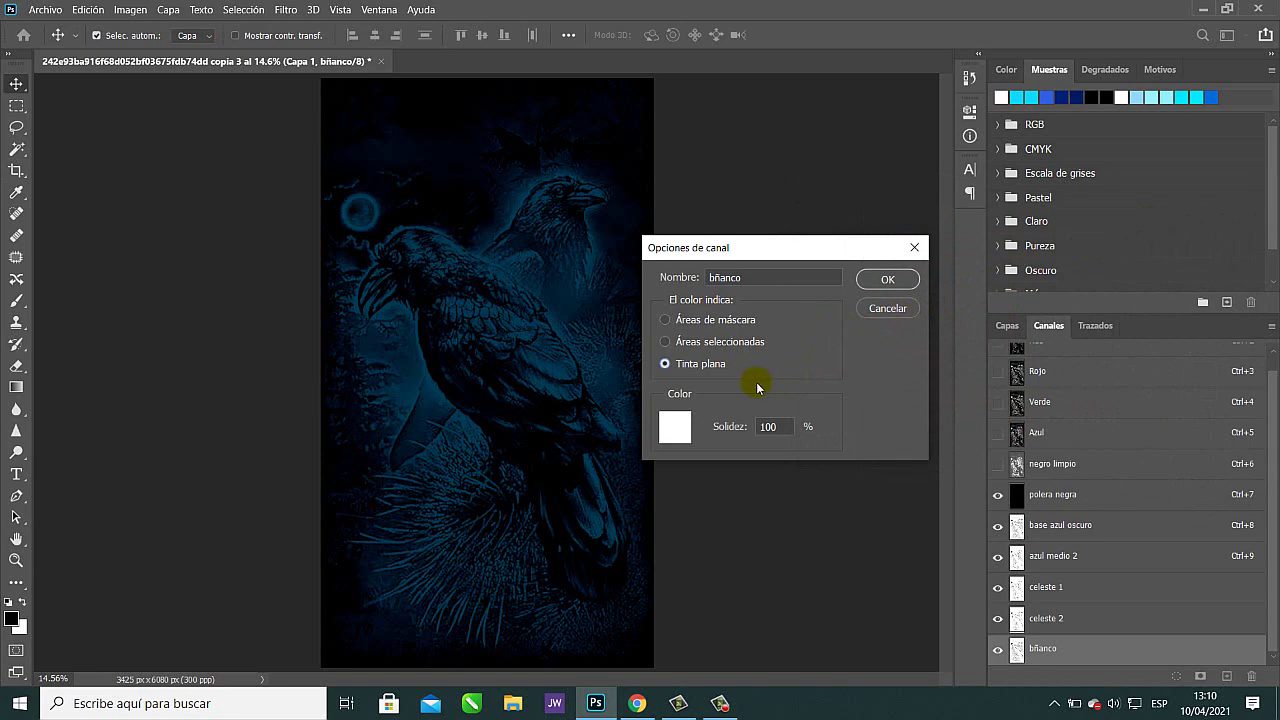
click(888, 279)
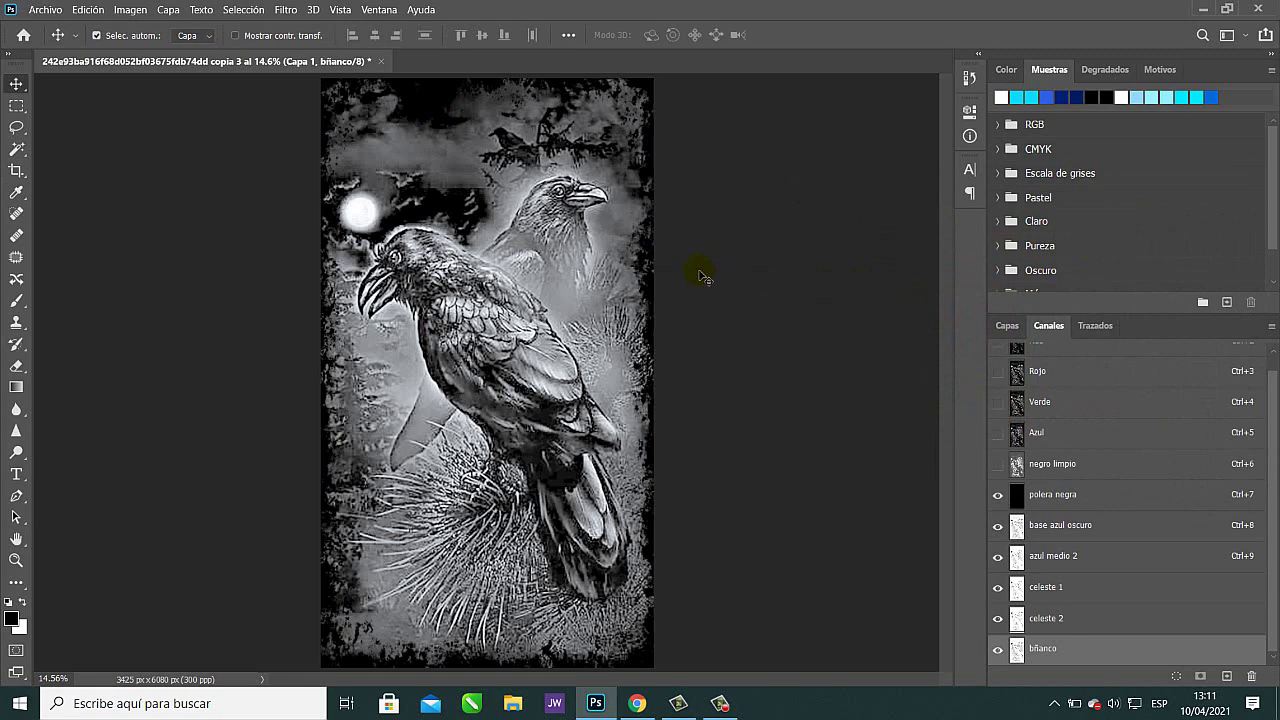
Run Apply Image on bñanco with inverted negro limpio as source, Trama blending and 100% opacity.
click(132, 10)
click(190, 239)
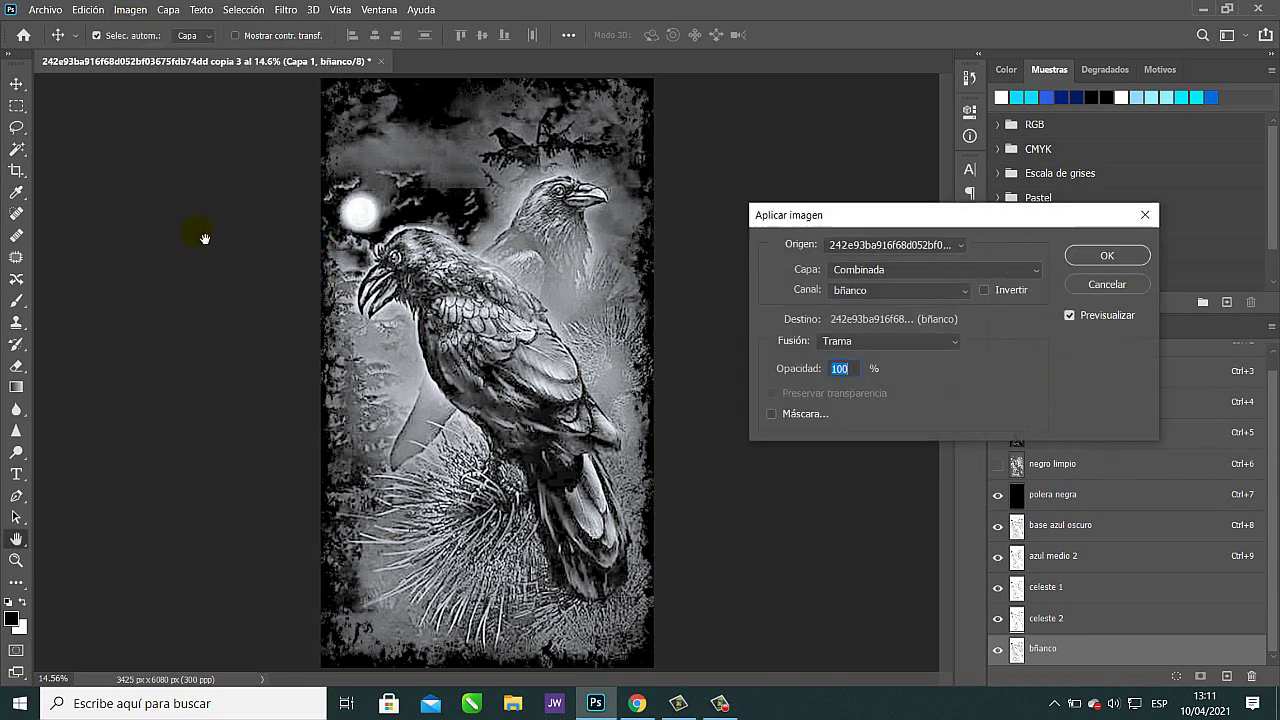
click(986, 290)
click(960, 291)
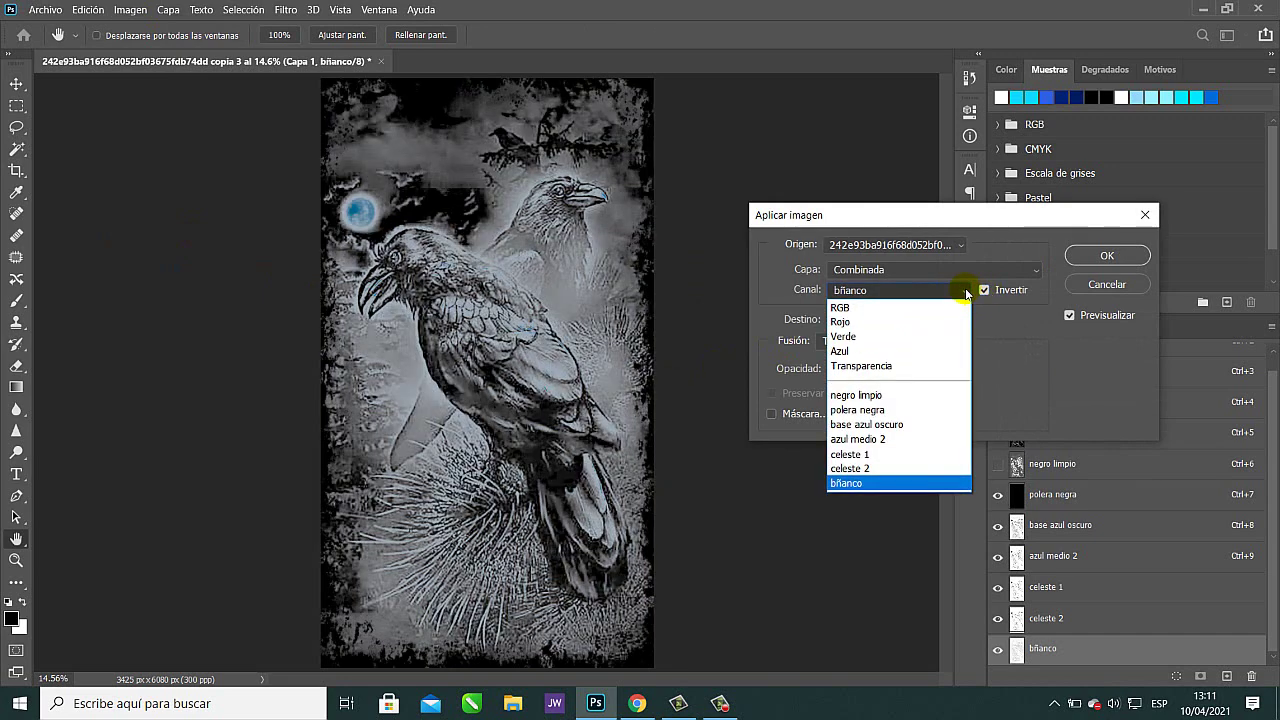
click(870, 398)
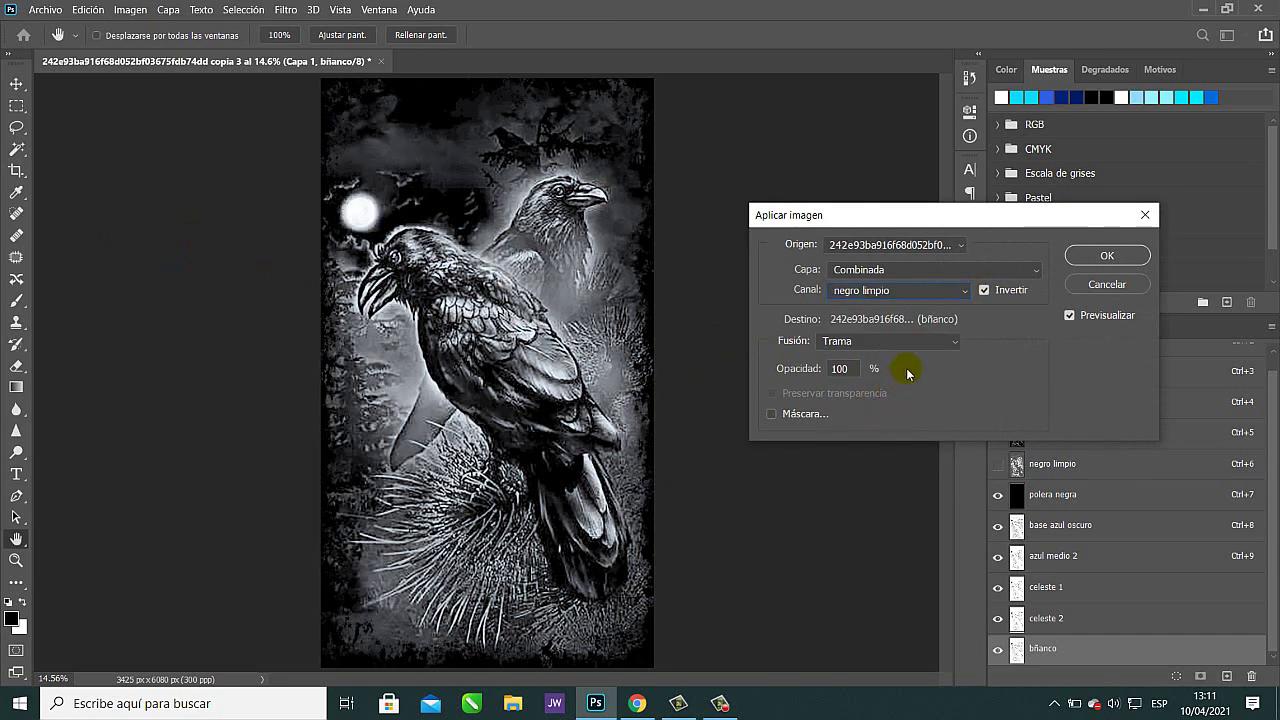
click(1100, 255)
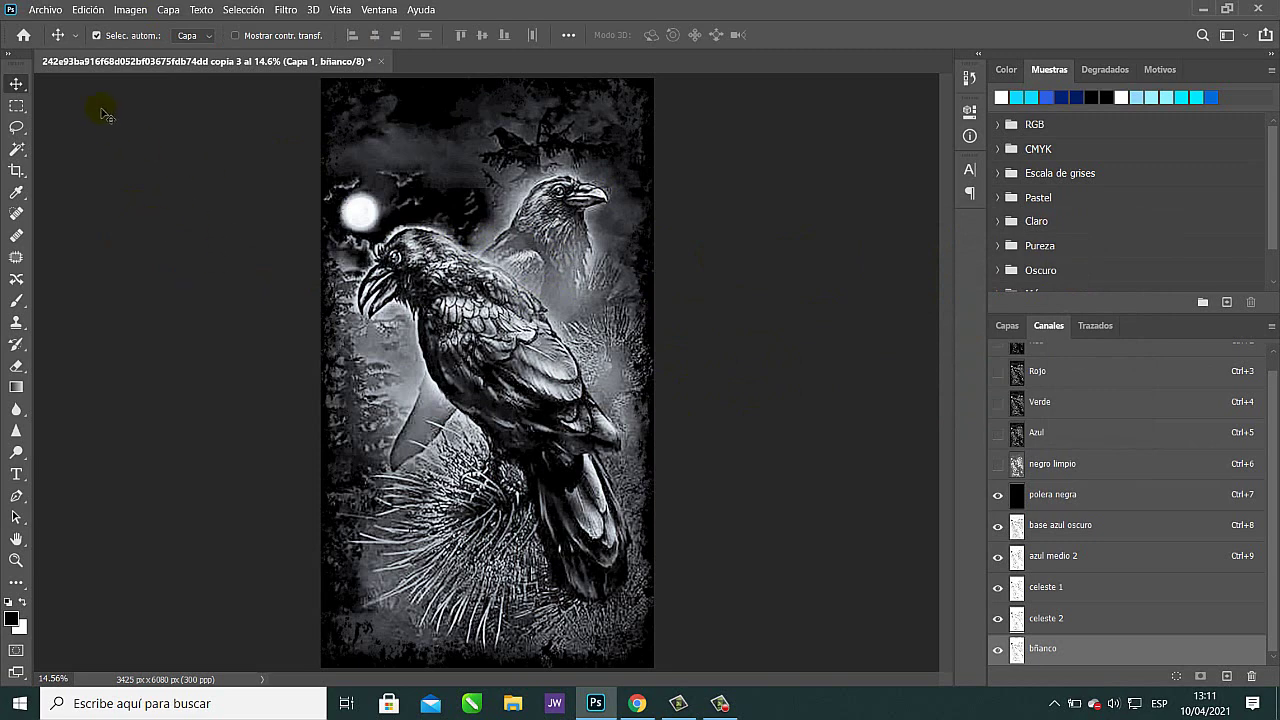
Run Apply Image on bñanco four more times with inverted negro limpio, Trama blending and 100% opacity.
click(130, 11)
click(175, 239)
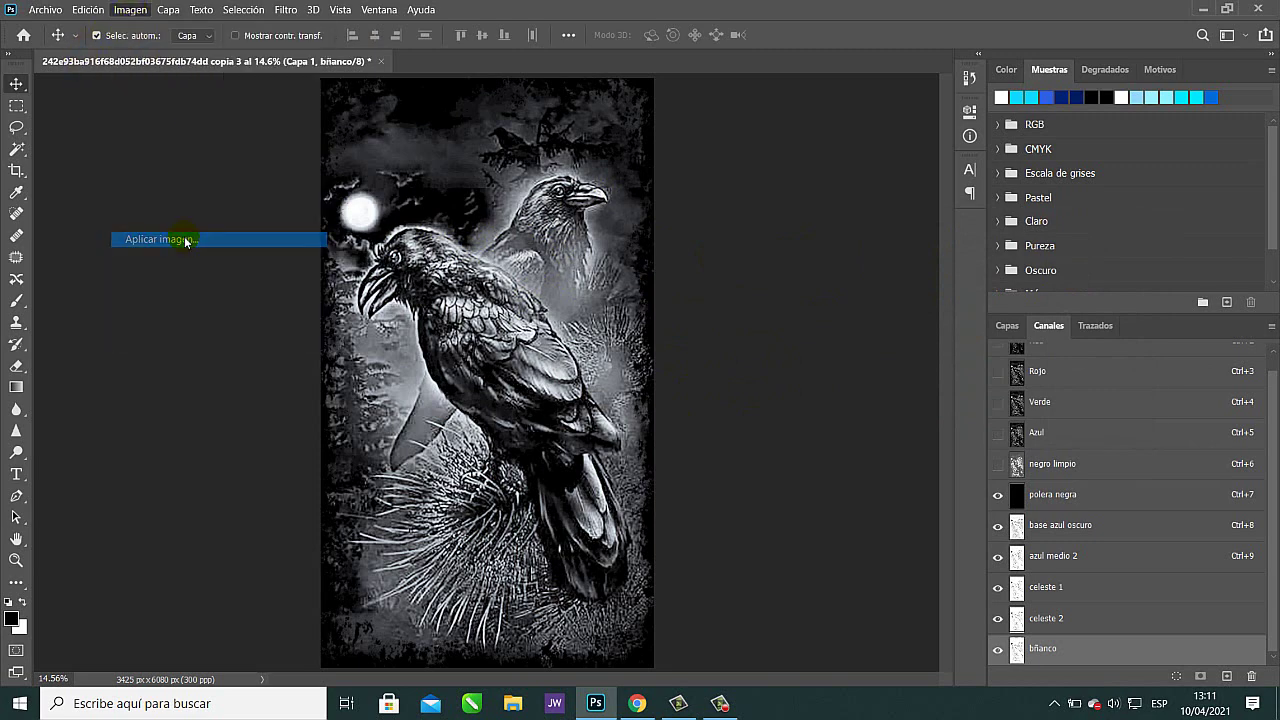
click(1083, 258)
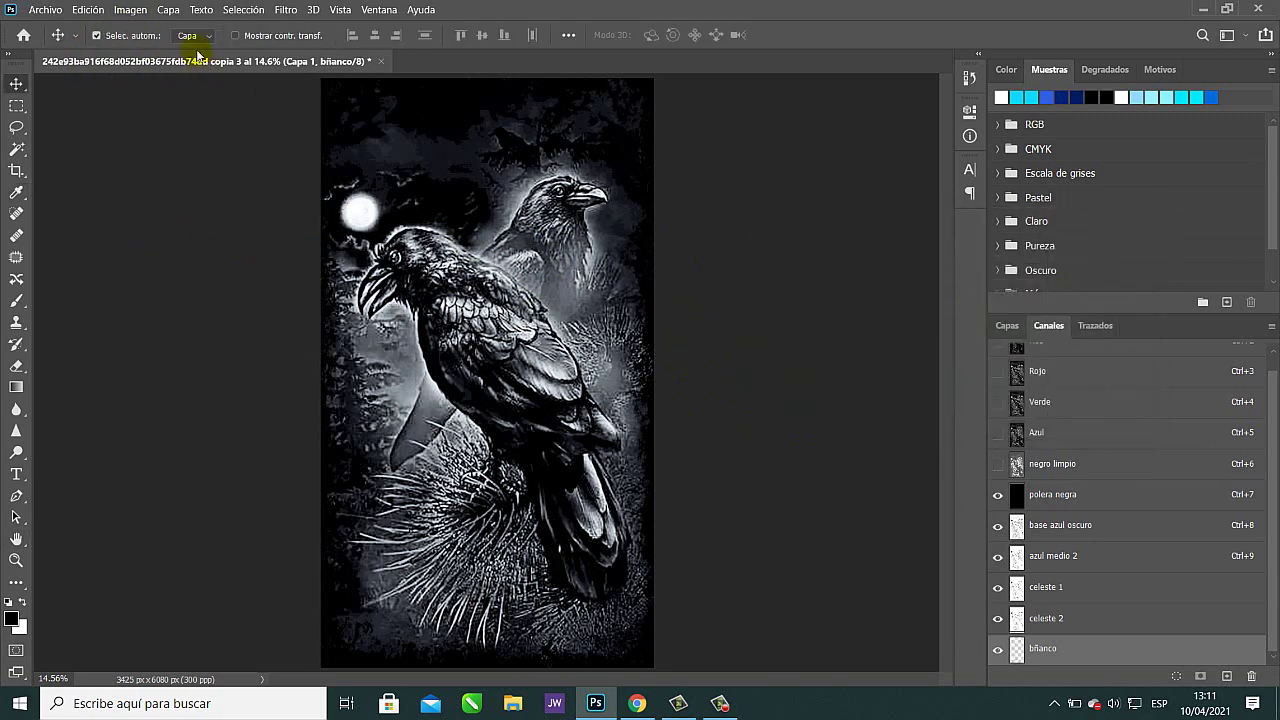
click(130, 10)
click(162, 239)
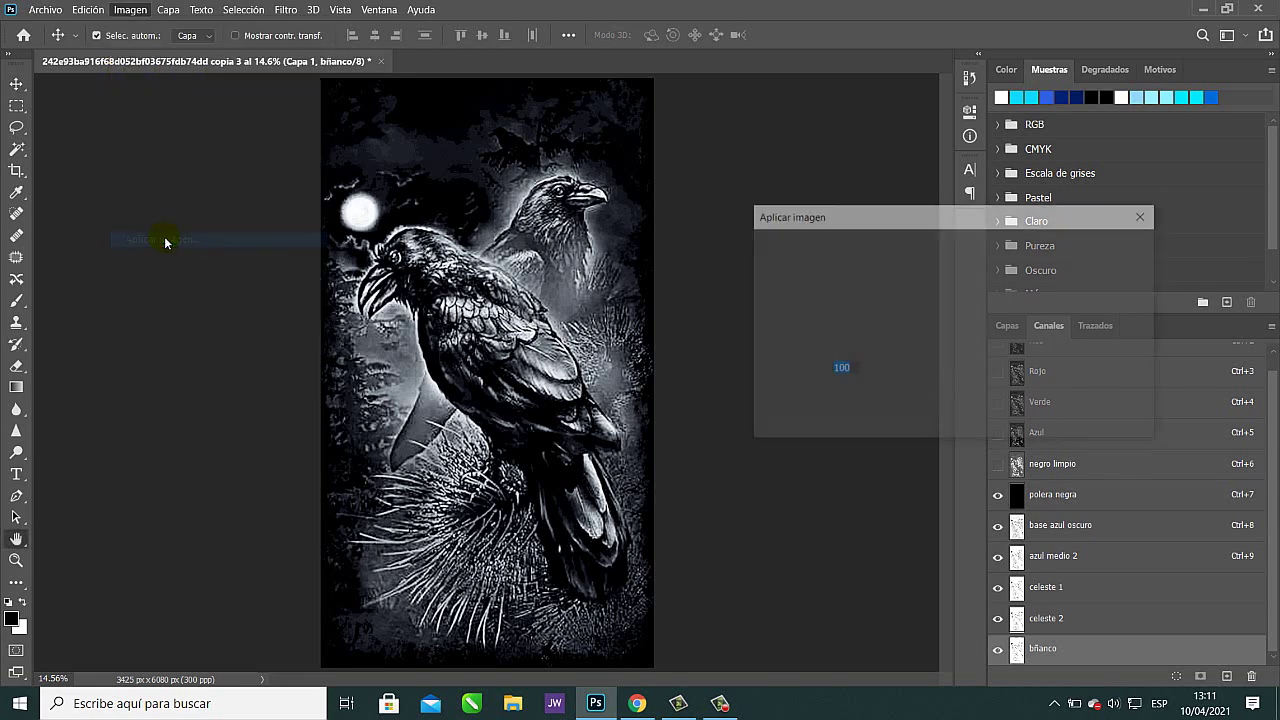
click(1095, 258)
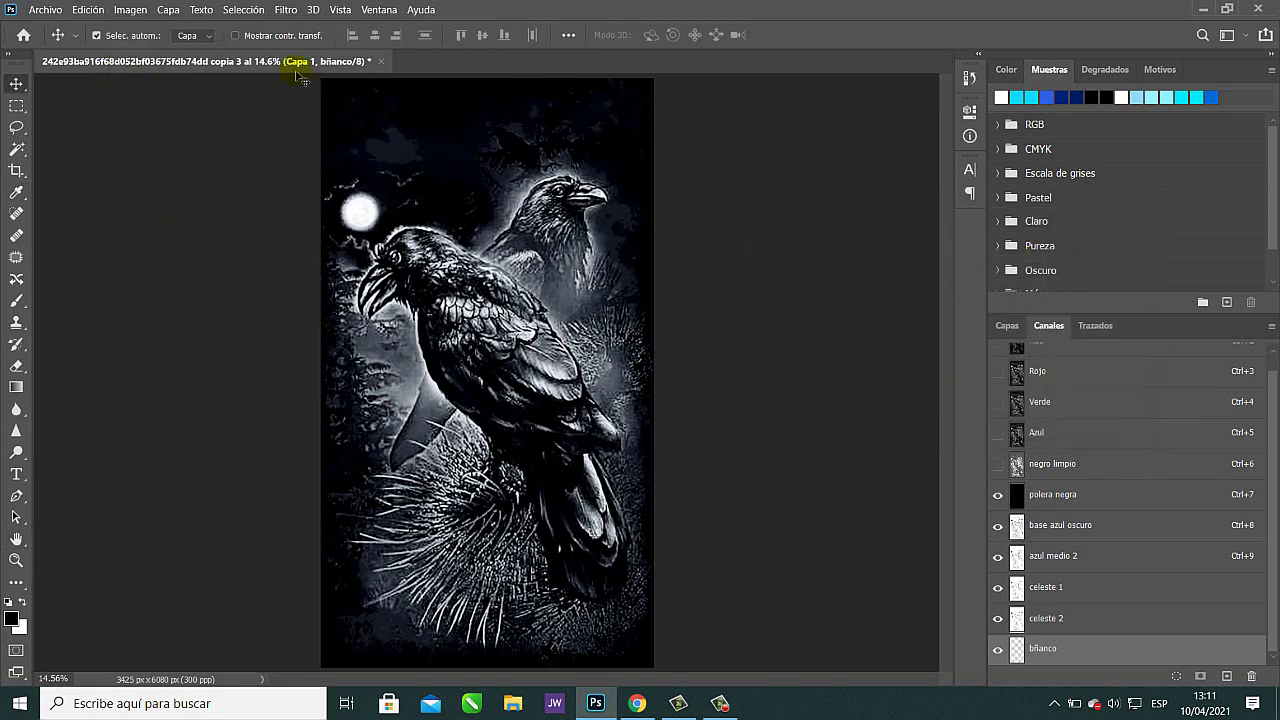
click(130, 10)
click(152, 239)
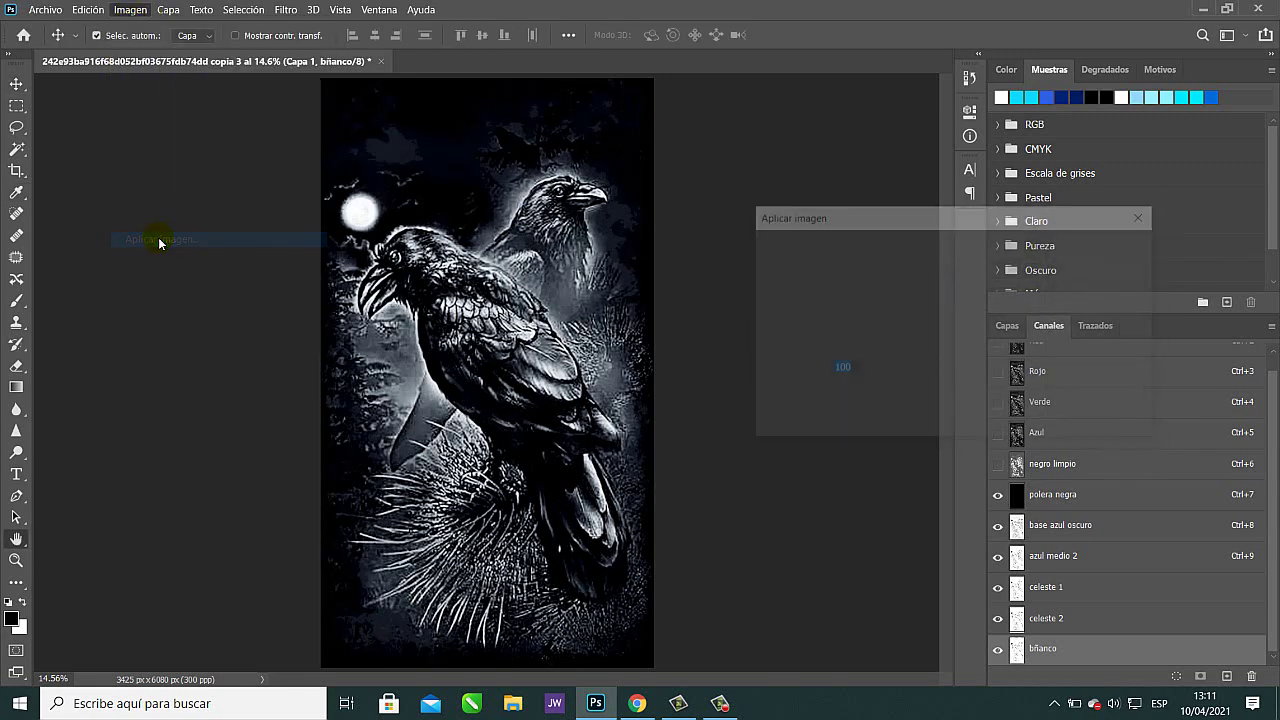
click(1100, 257)
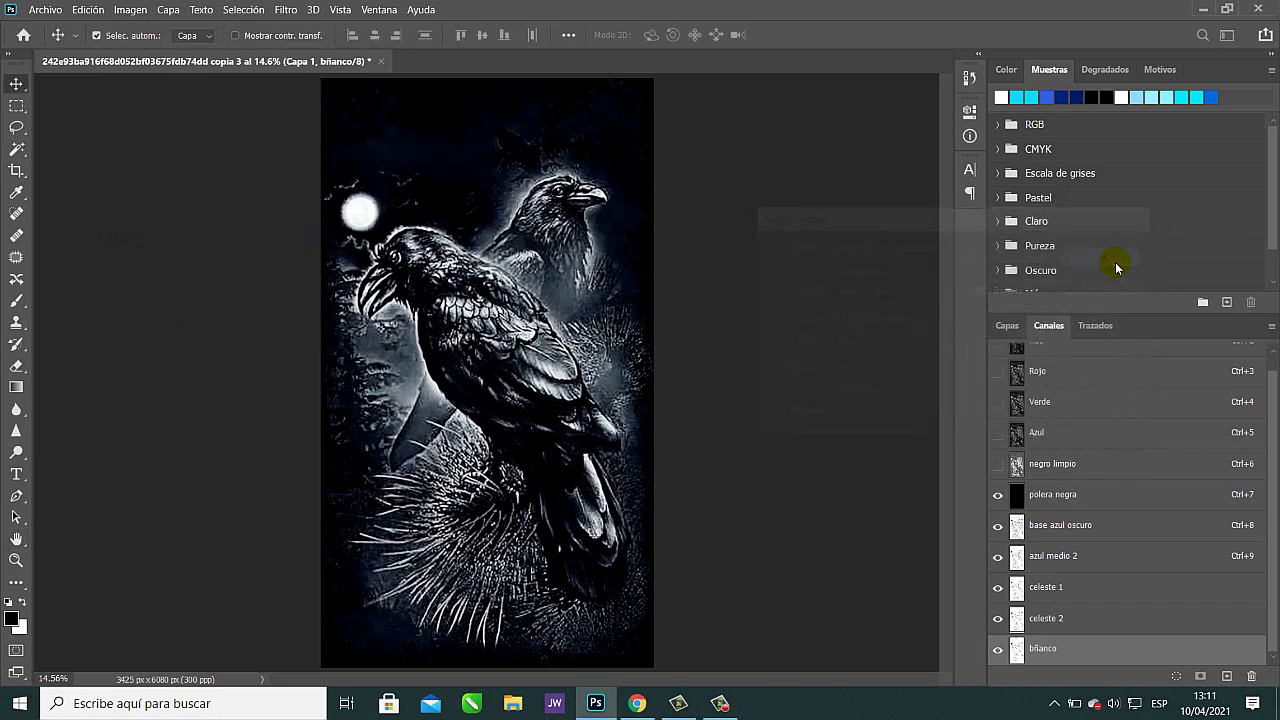
click(129, 12)
click(160, 239)
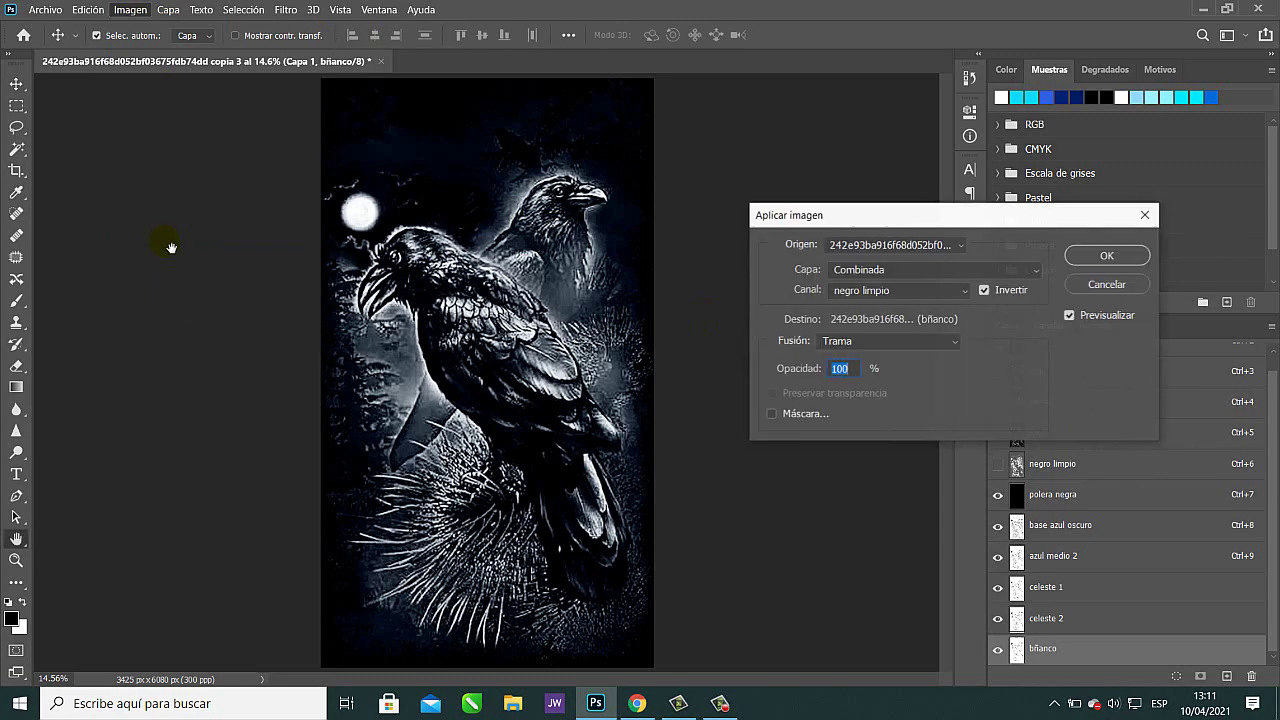
click(1107, 256)
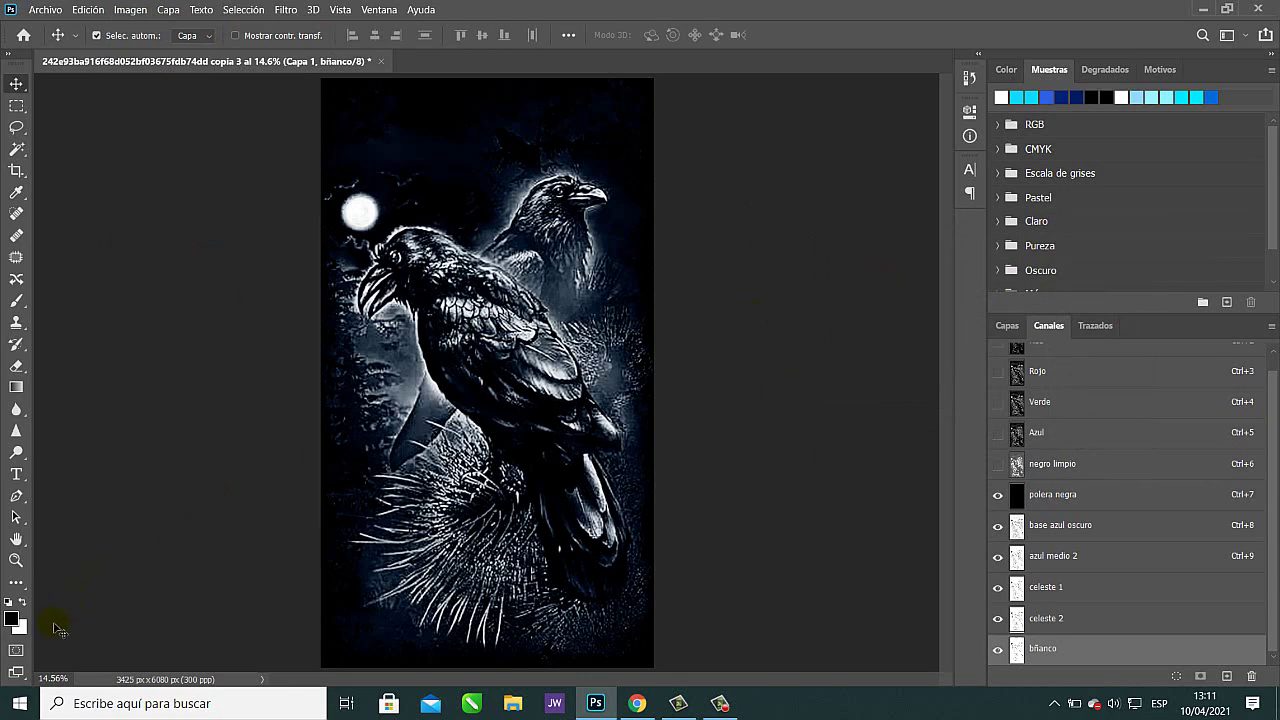
Examine the crow separation in full-screen mode, zooming in on both birds, and return to the whole image in the standard view.
click(16, 673)
key(f)
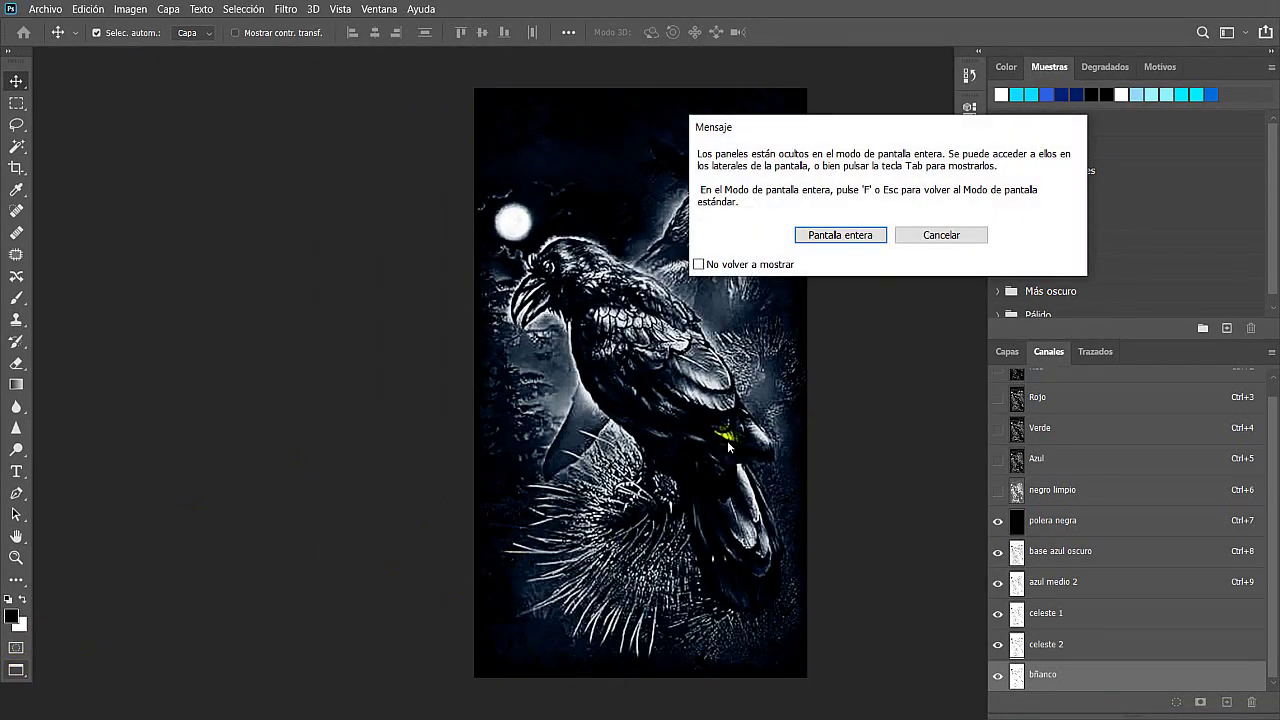
click(840, 232)
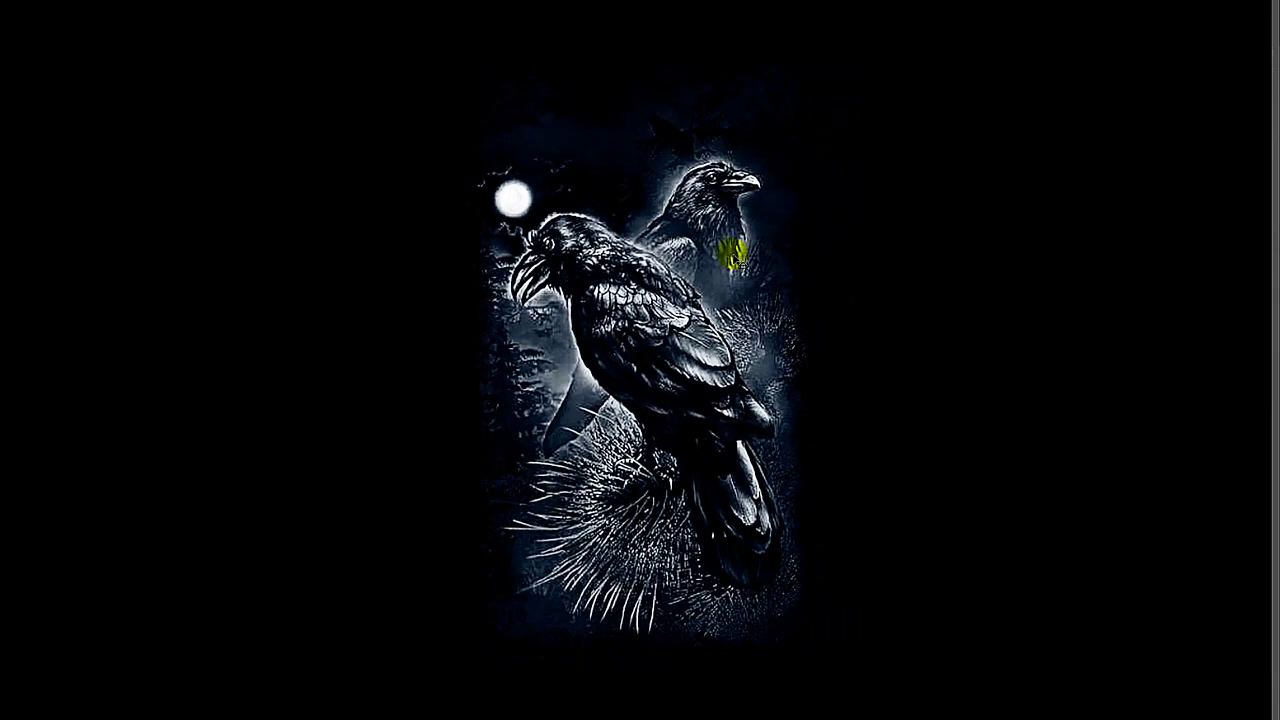
mouse_move(737, 250)
mouse_down()
mouse_move(728, 236)
mouse_move(733, 300)
mouse_up()
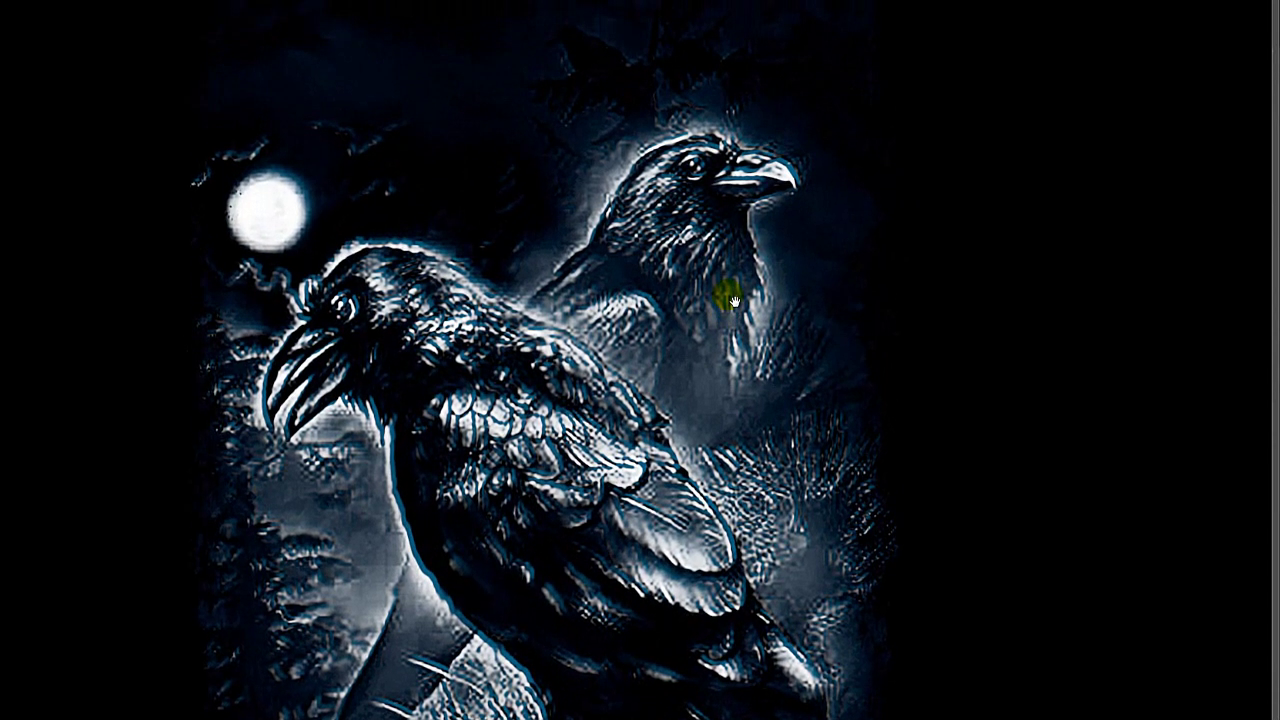
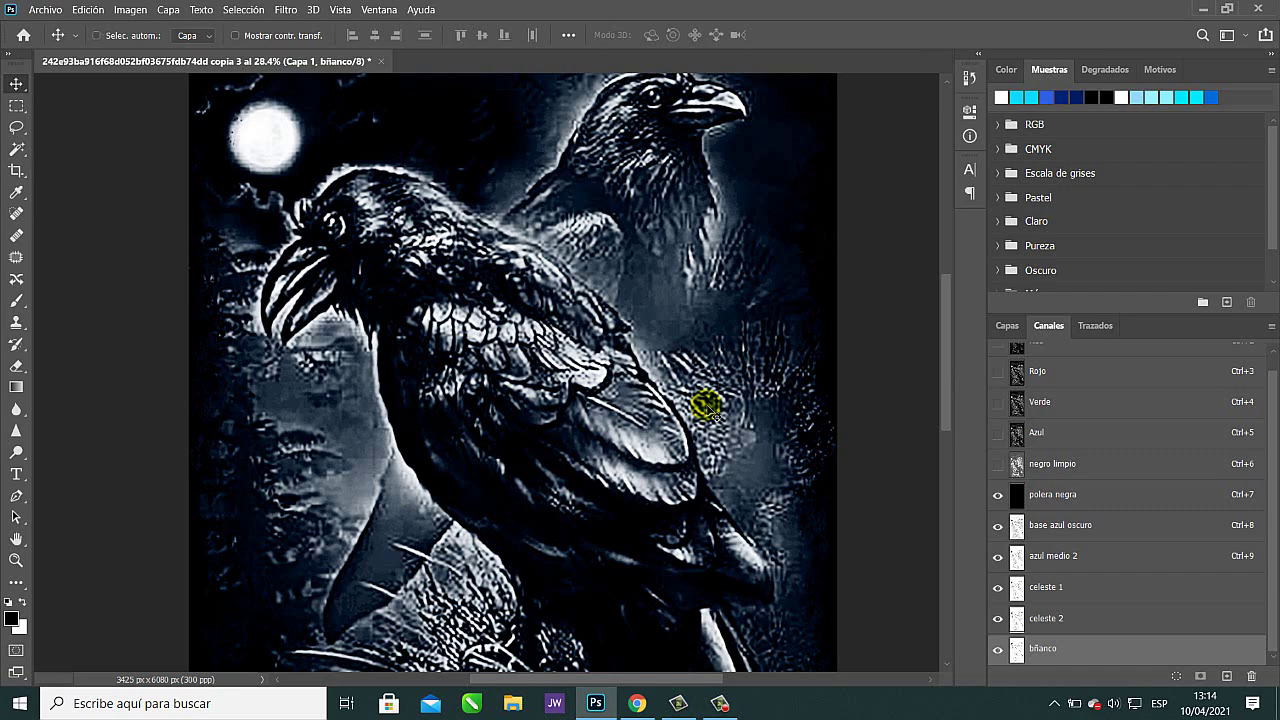
key(ctrl+0)
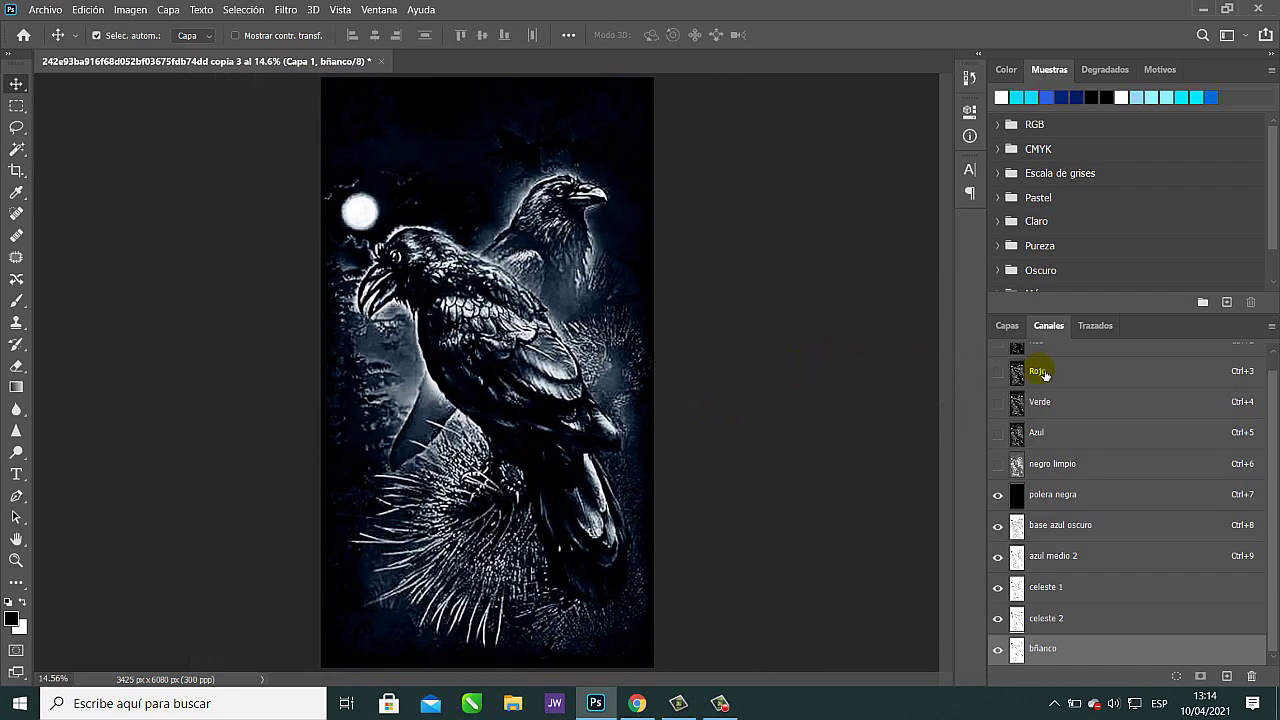
Delete the composite RGB channel, accepting that the layers are flattened, and delete the negro limpio channel.
scroll(1126, 402, up, 1)
click(1098, 358)
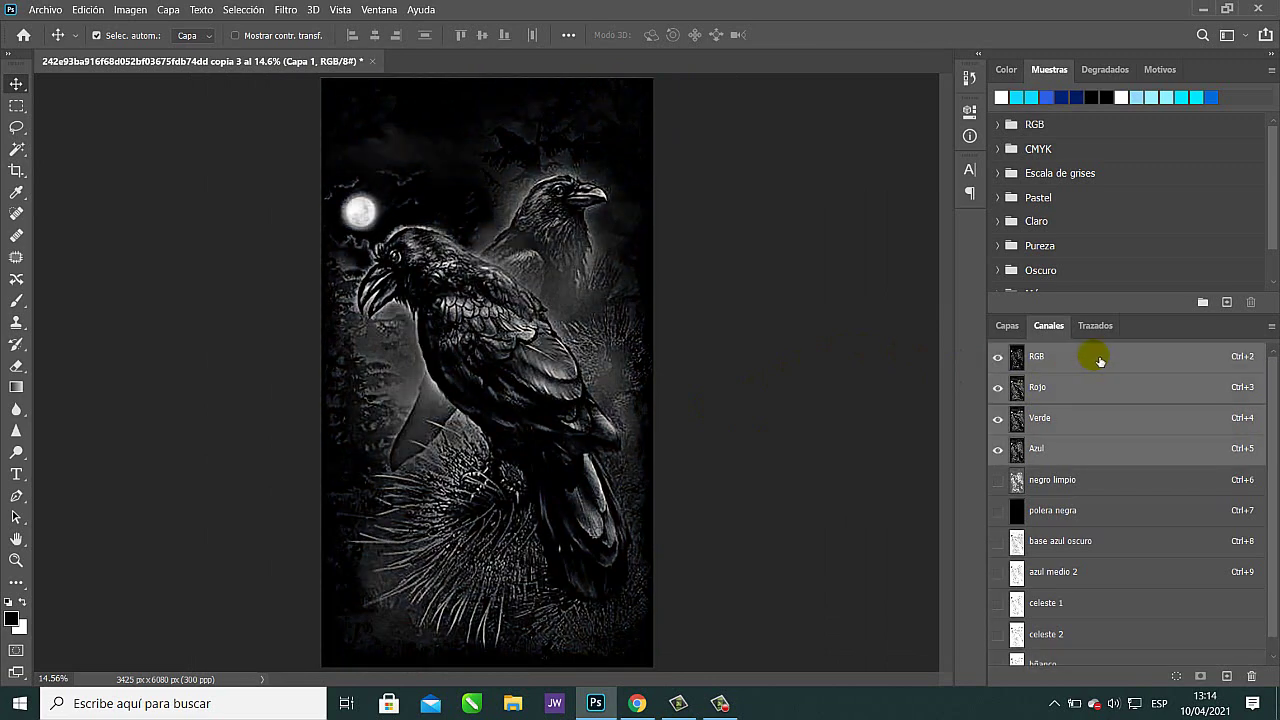
right_click(1098, 359)
click(1138, 382)
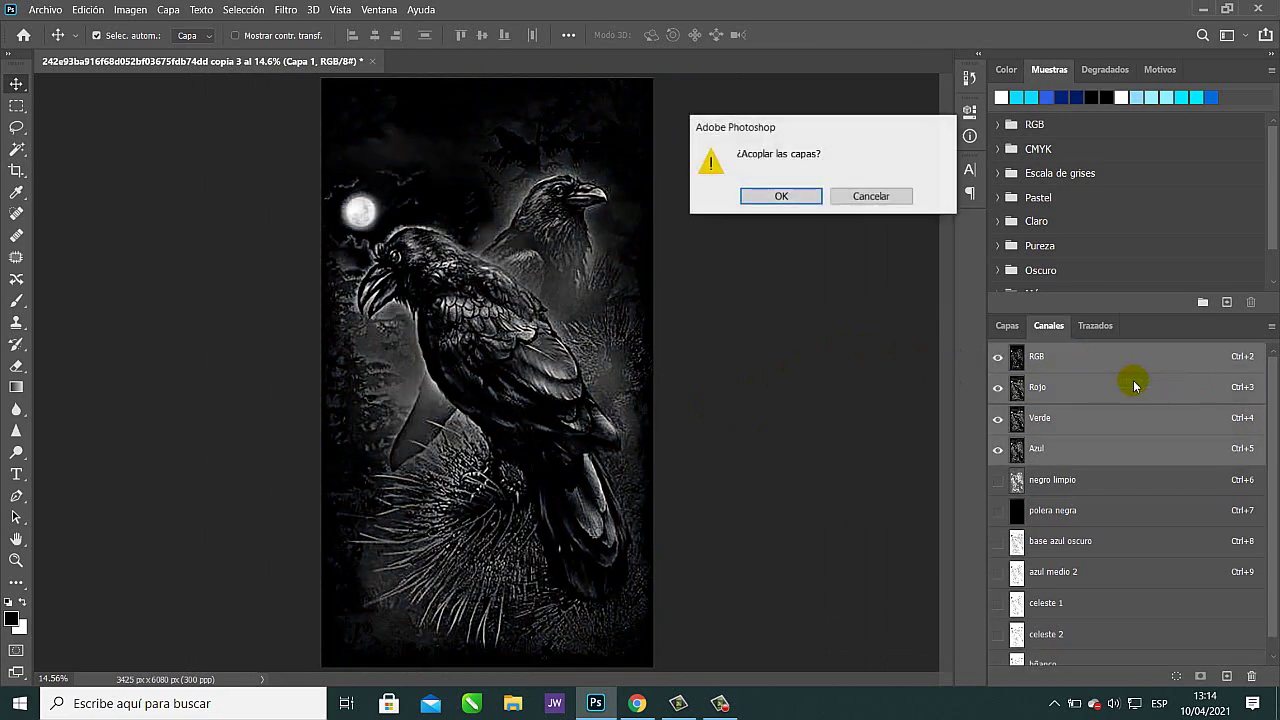
click(786, 200)
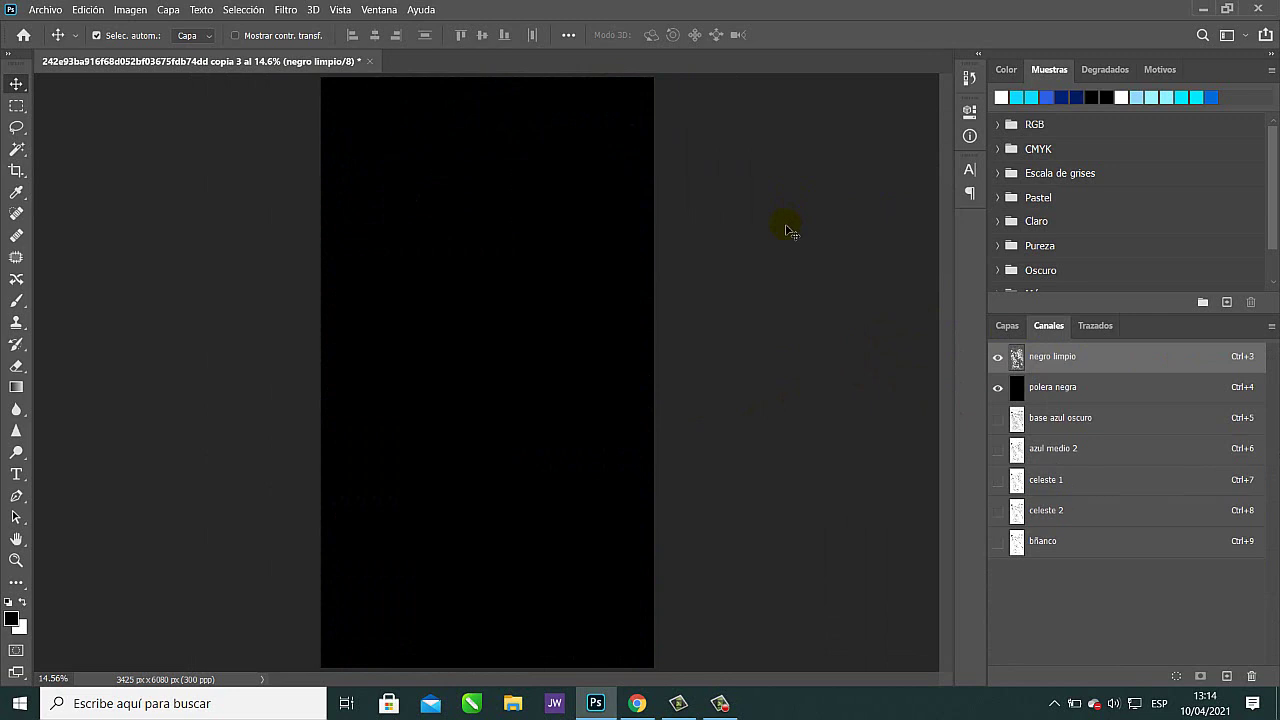
right_click(1058, 352)
click(1092, 372)
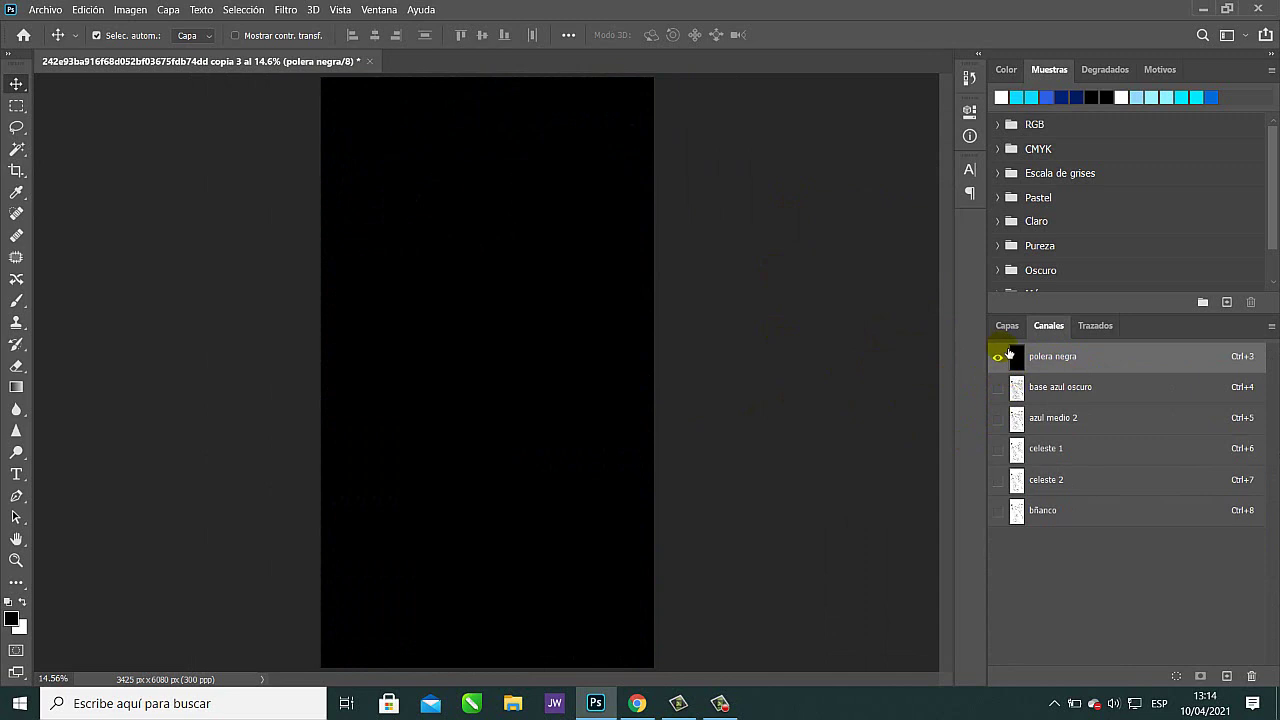
Show base azul oscuro and azul medio 2 over polera negra, and check the spot colour and solidity of both blue channels.
click(998, 388)
click(998, 392)
click(1000, 396)
click(998, 418)
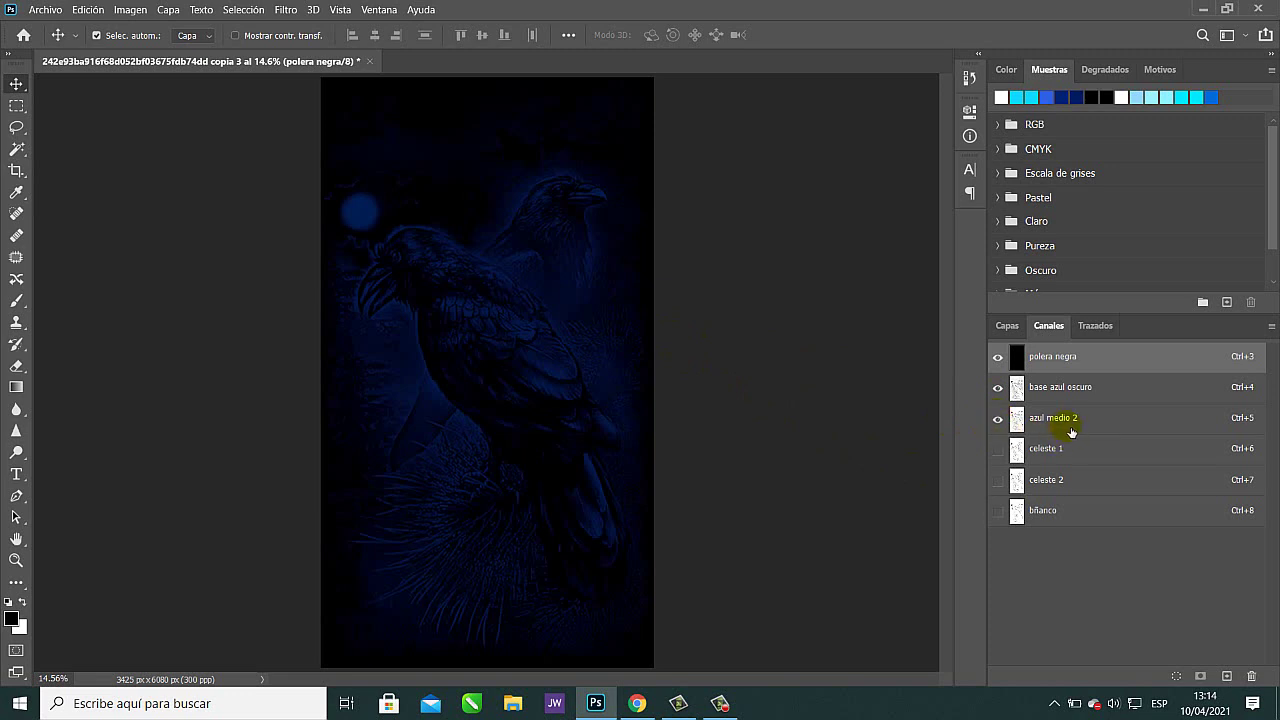
double_click(1016, 418)
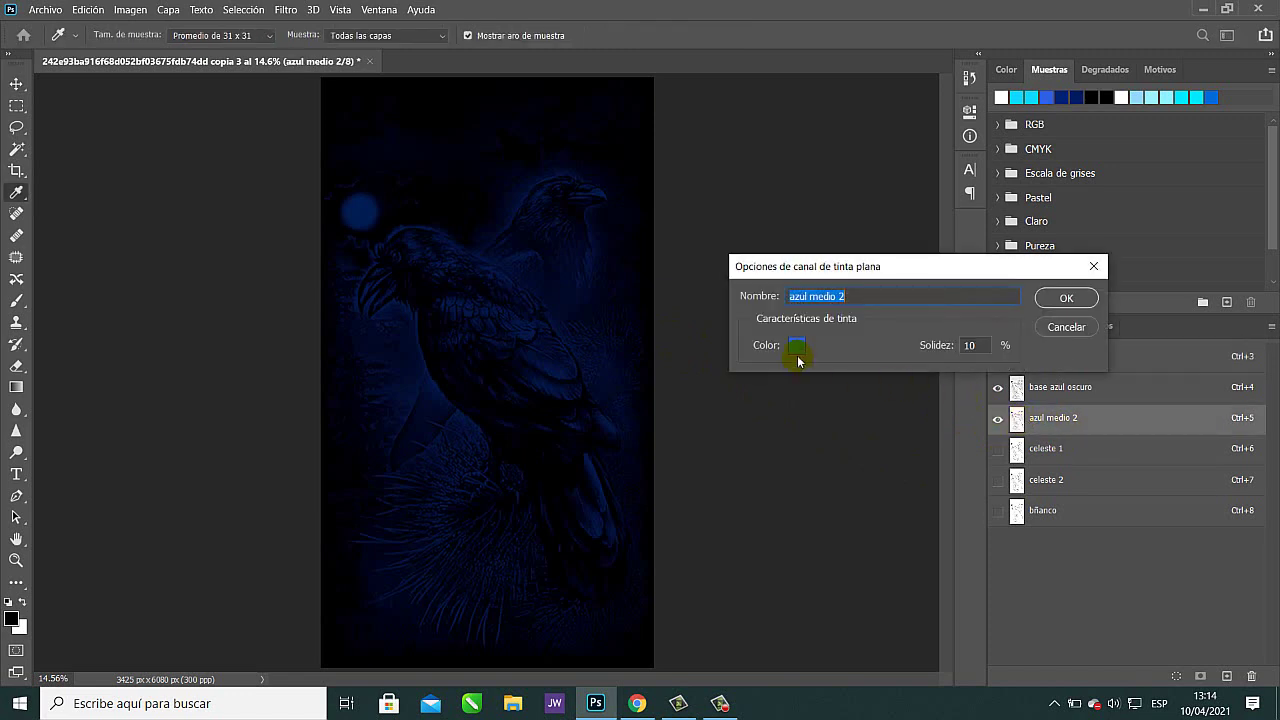
click(1066, 298)
key(v)
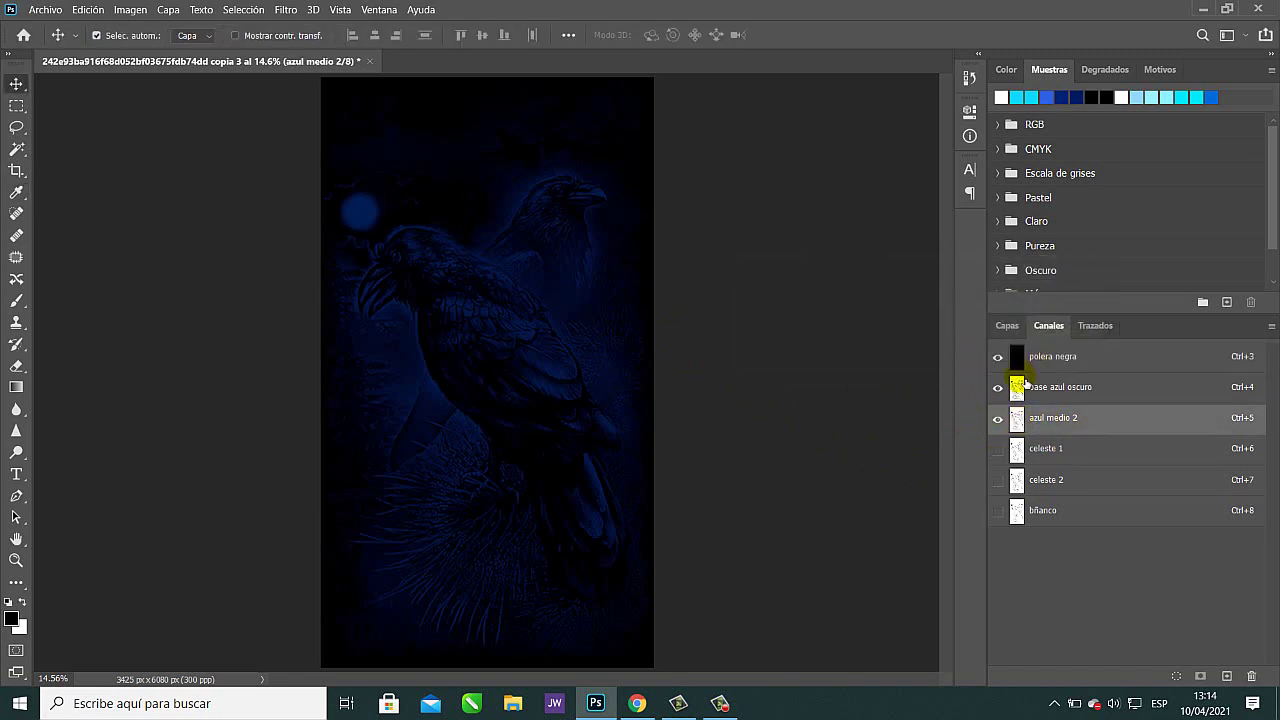
click(1020, 387)
double_click(1020, 387)
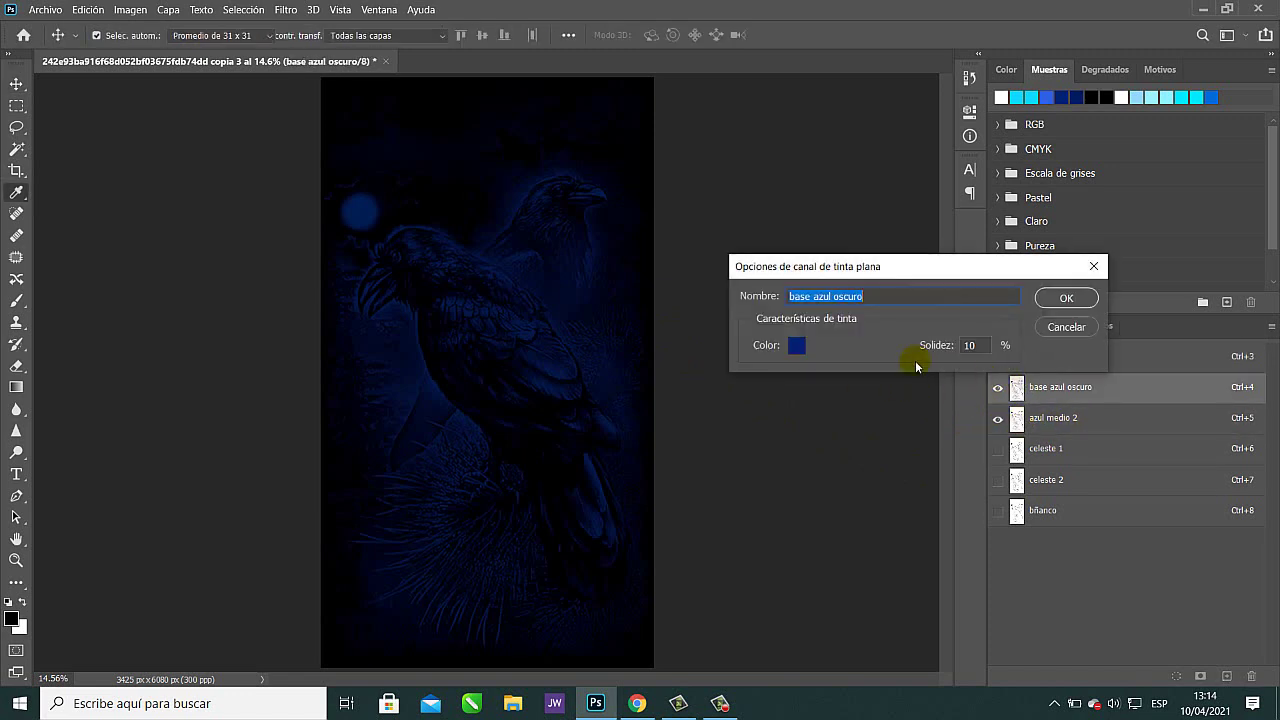
click(1094, 268)
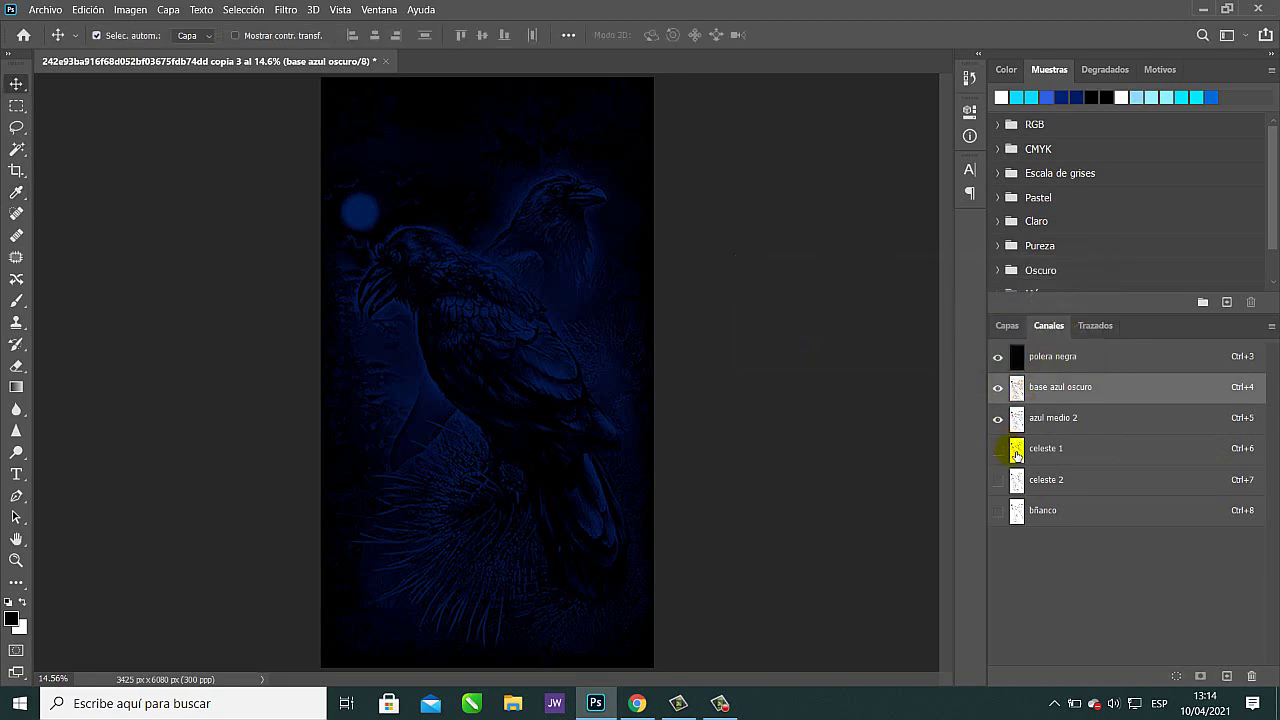
Show celeste 1 over the blue channels and polera negra, compare the image with and without it, and check its spot-colour options.
click(1018, 452)
click(998, 449)
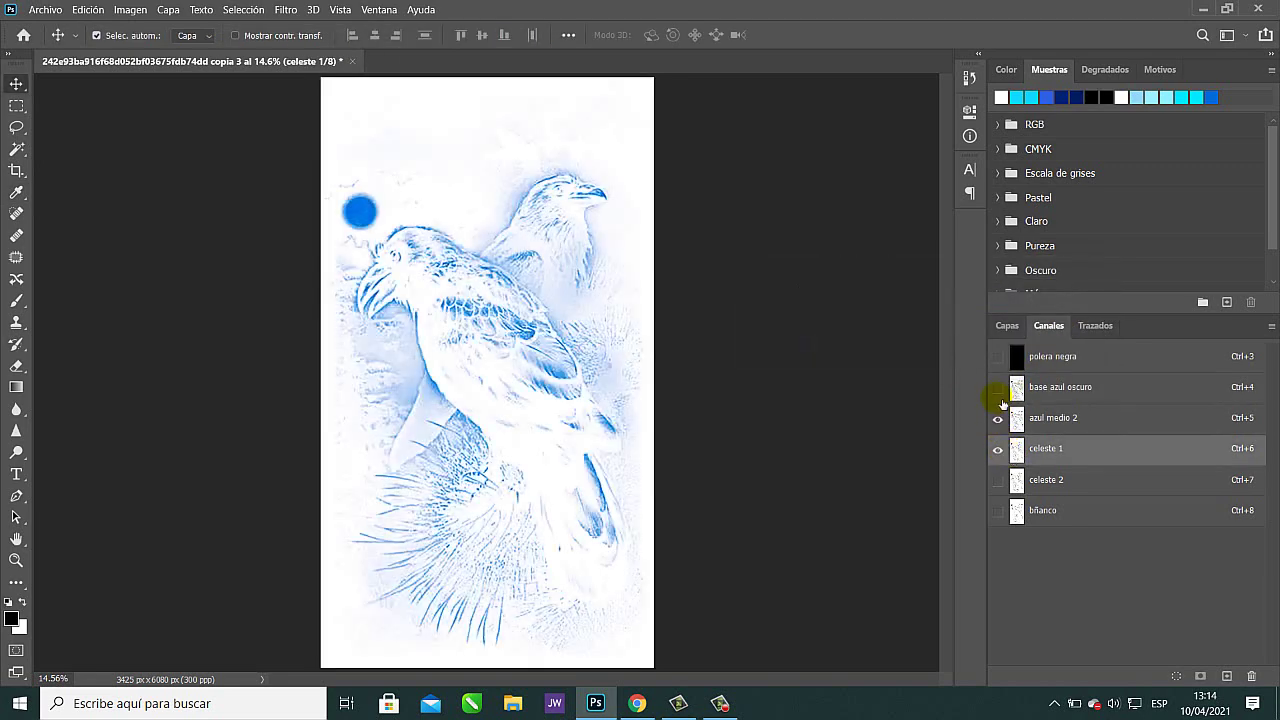
click(997, 357)
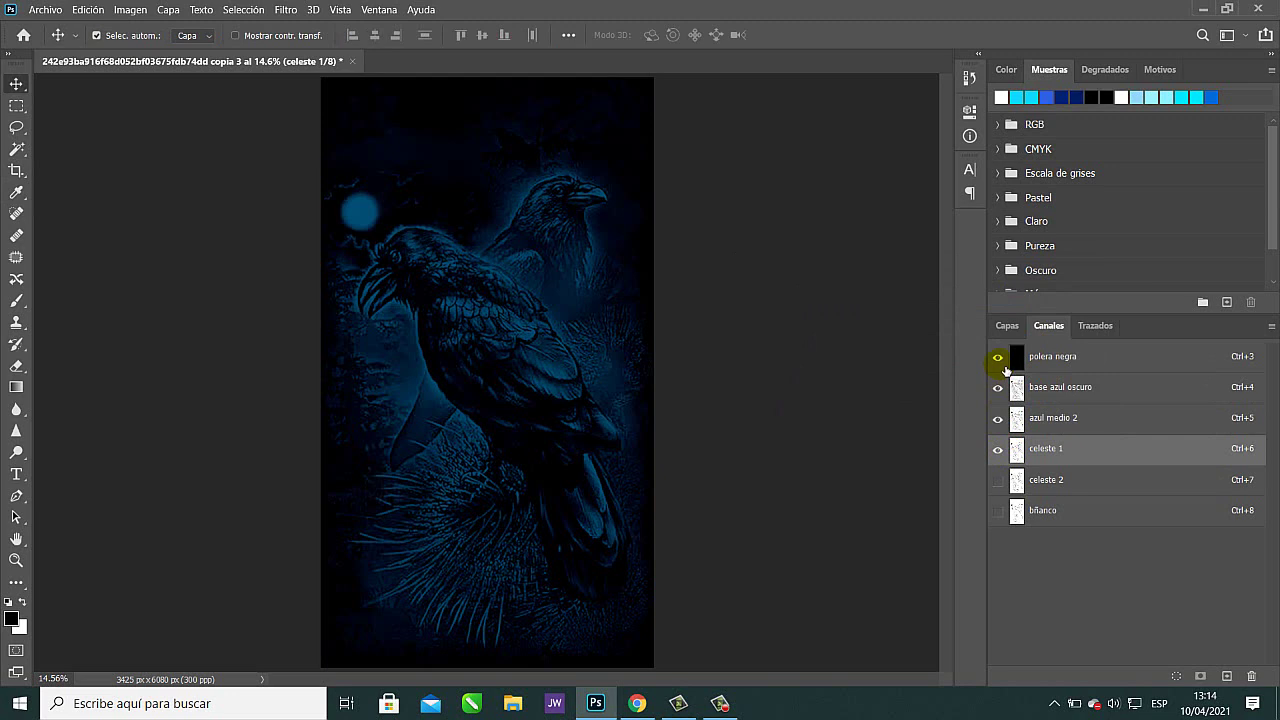
click(998, 449)
click(998, 449)
click(998, 449)
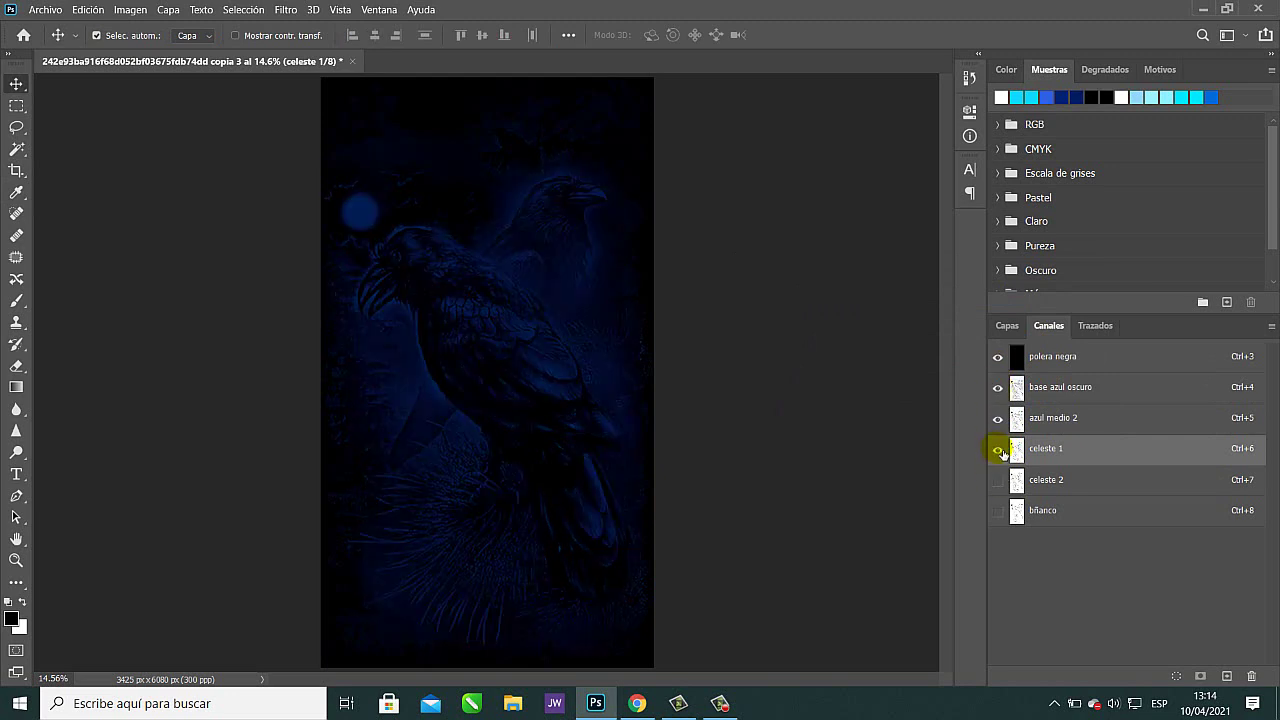
click(998, 449)
double_click(1020, 450)
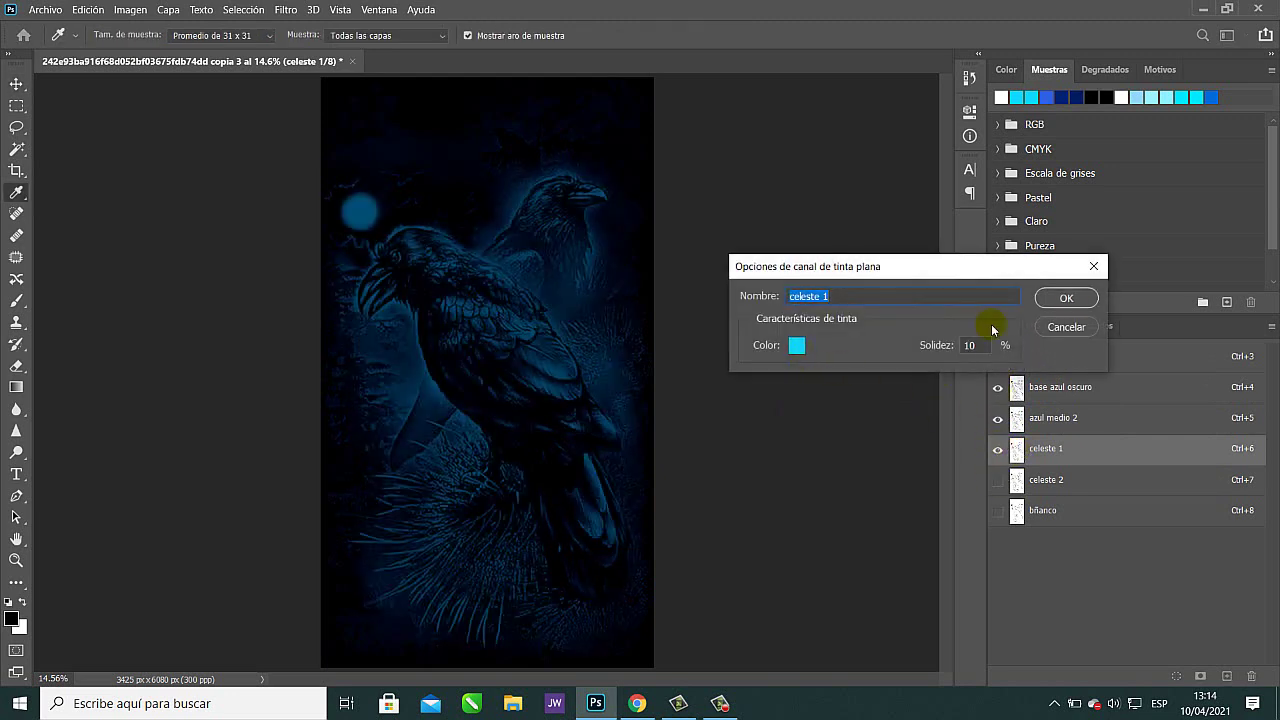
click(1095, 268)
key(v)
Add celeste 2 and bñanco to the displayed channels to preview the complete separation.
click(998, 481)
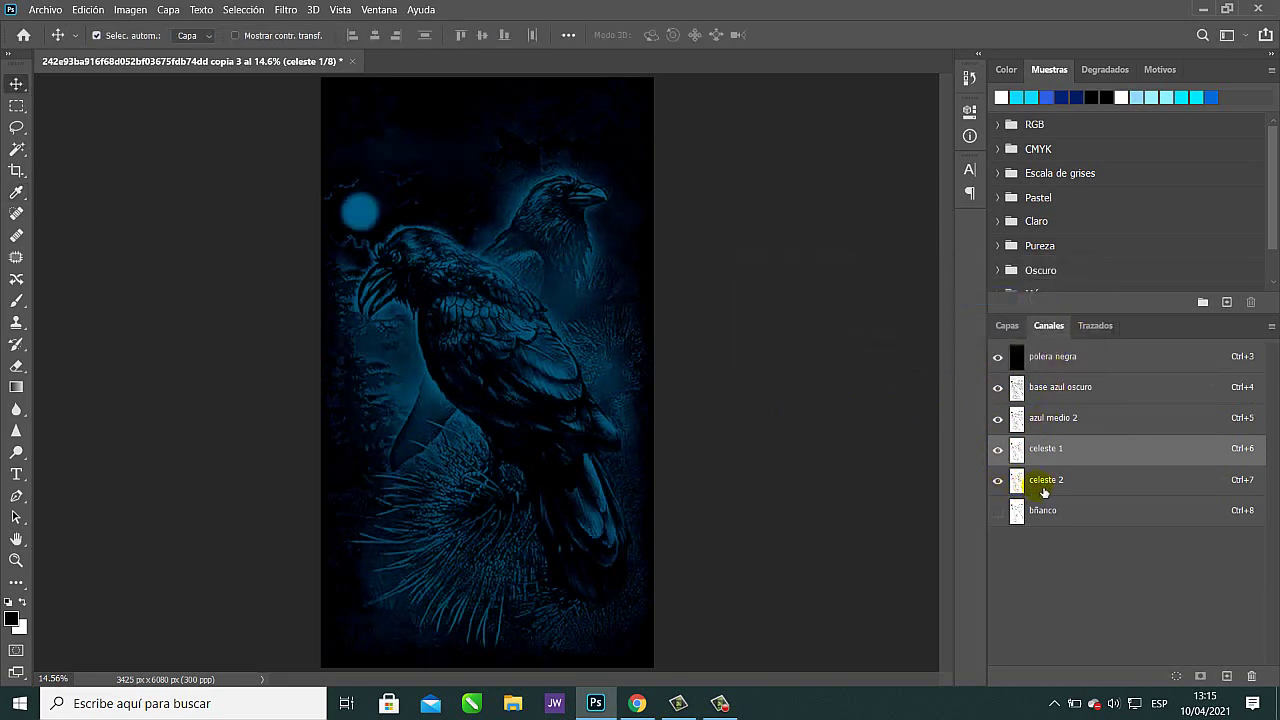
click(1093, 489)
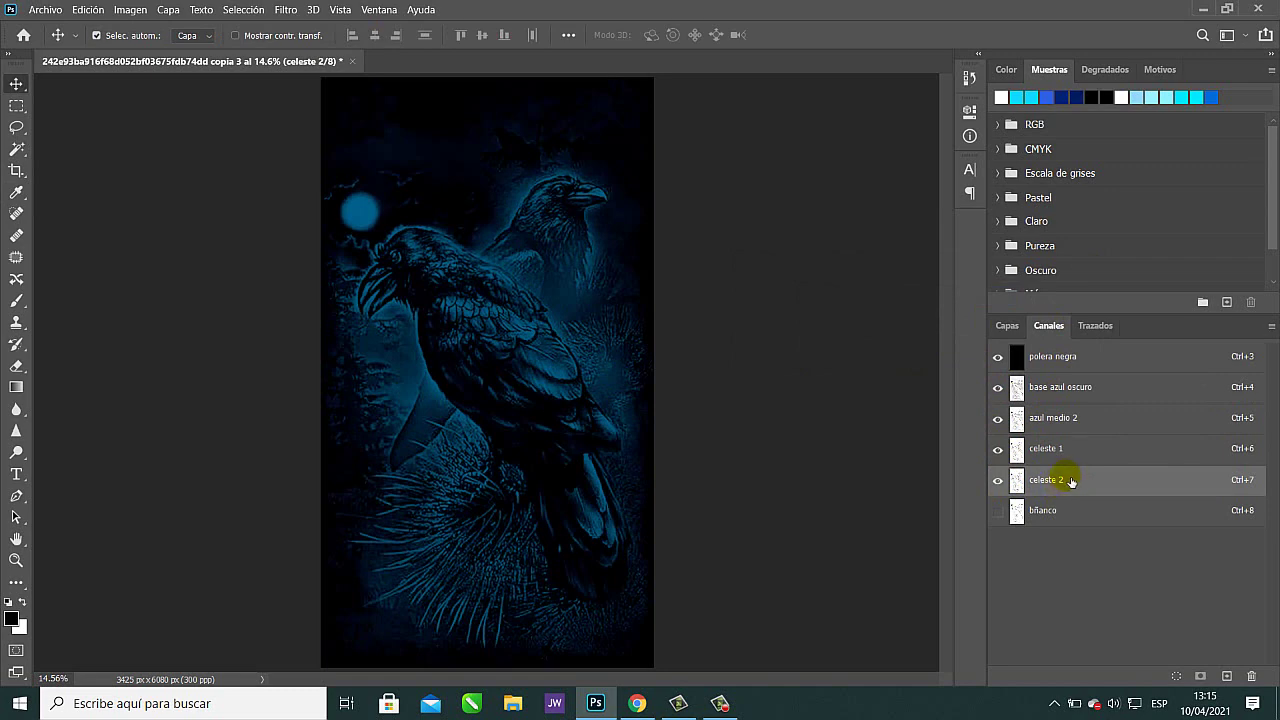
click(997, 511)
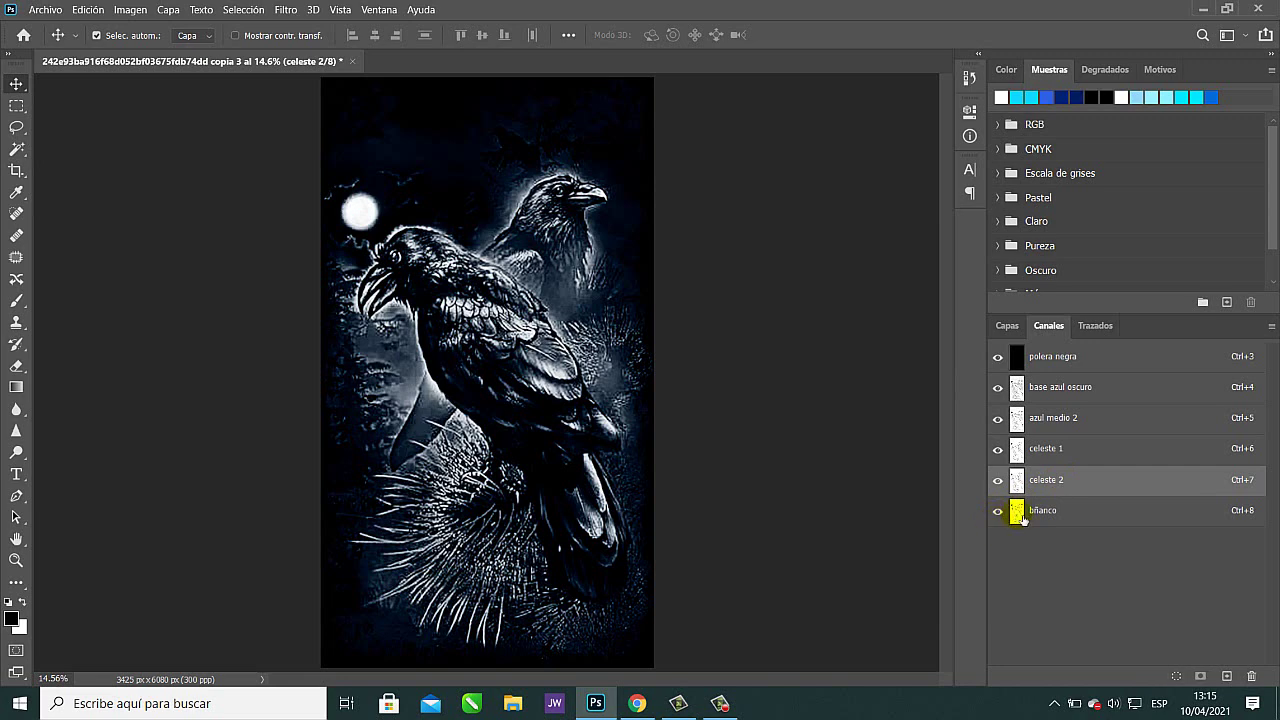
Change the spot colour of the bñanco channel to the very pale blue e3e8ff.
double_click(1017, 512)
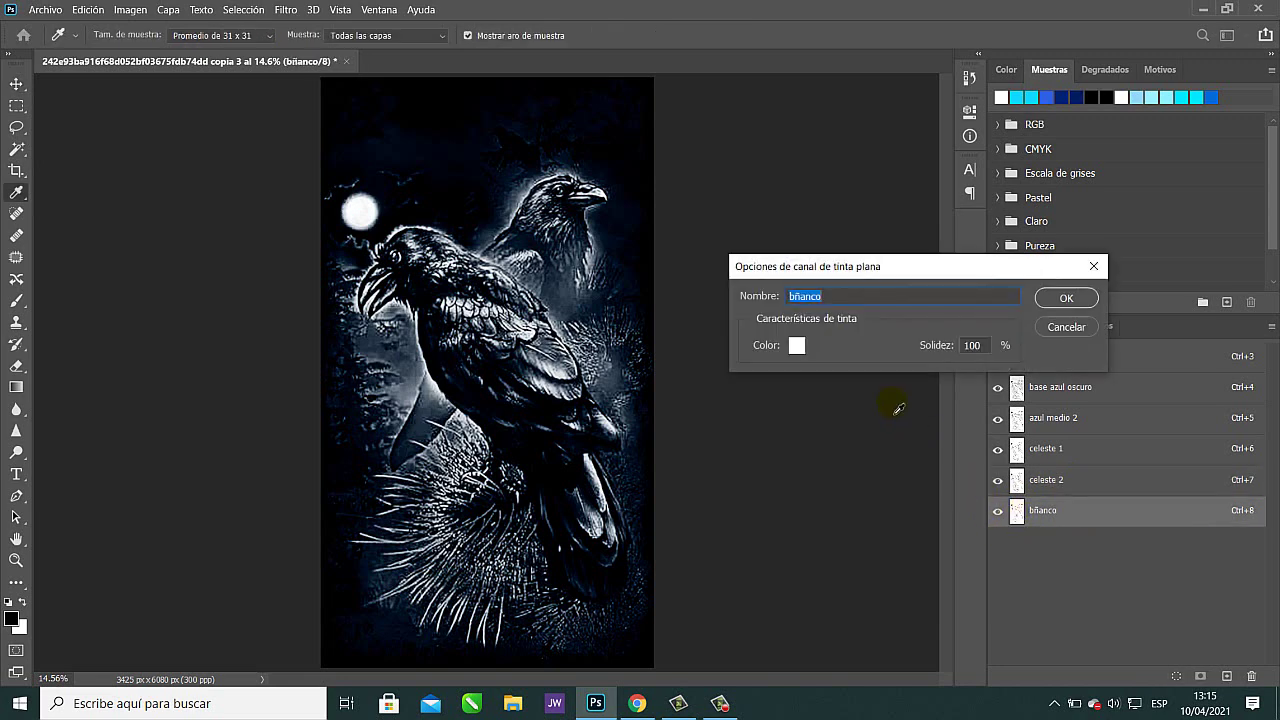
click(797, 345)
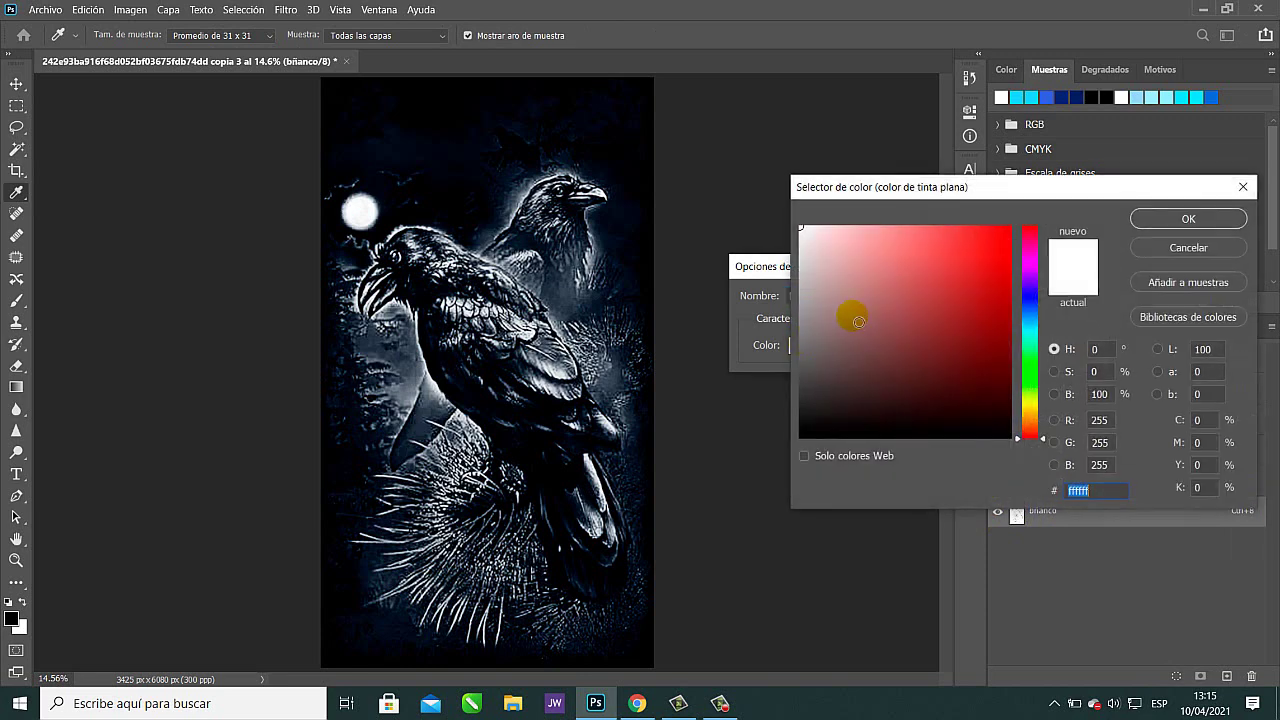
click(1050, 98)
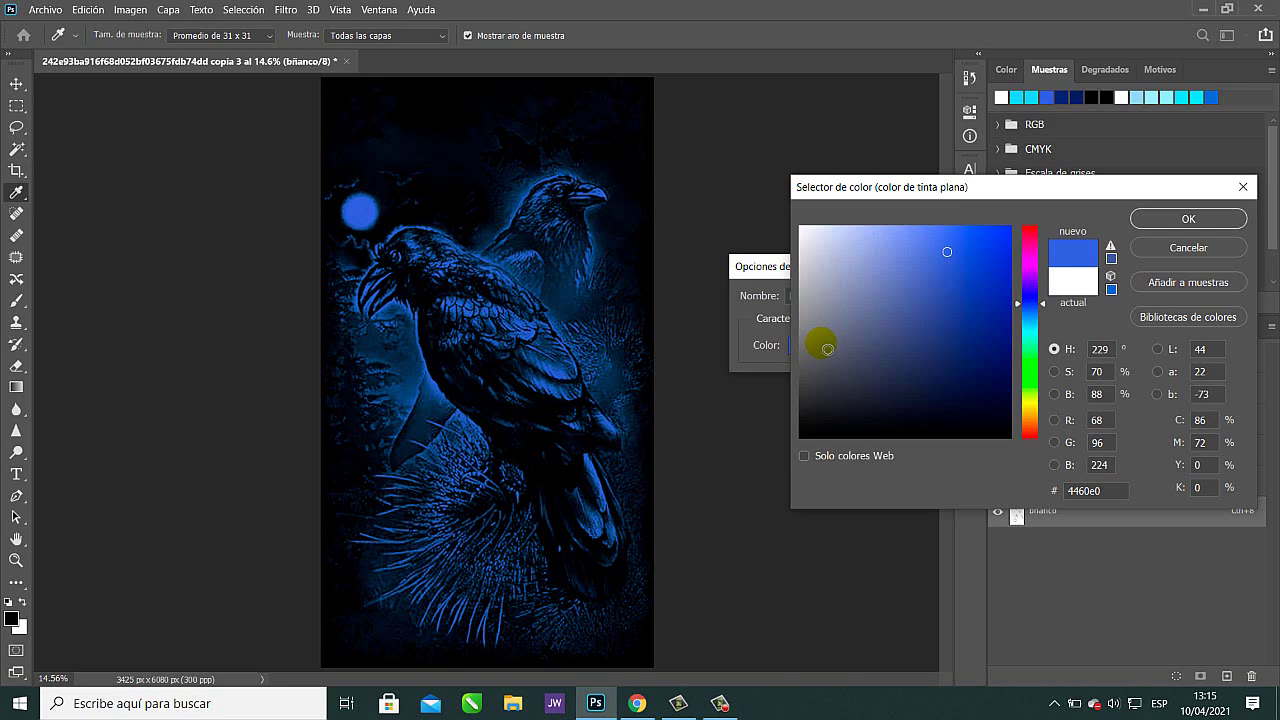
mouse_move(945, 252)
mouse_down()
mouse_move(889, 258)
mouse_move(824, 229)
mouse_up()
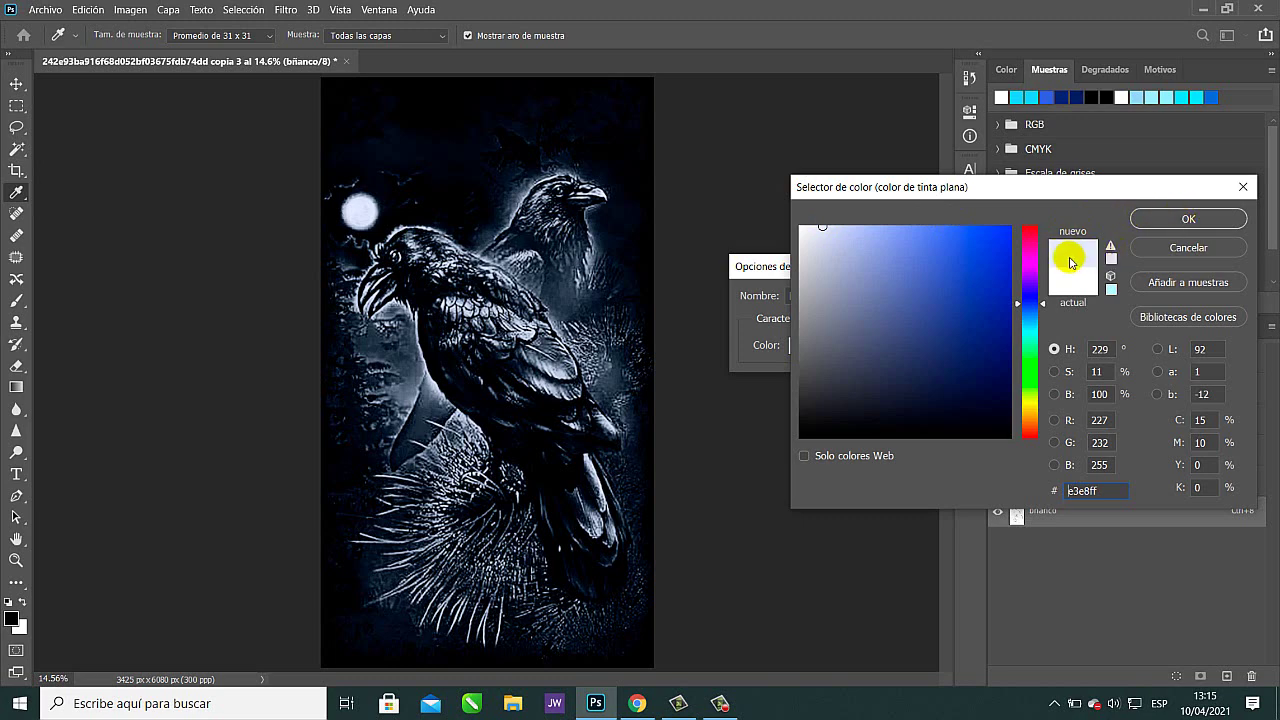
click(1205, 219)
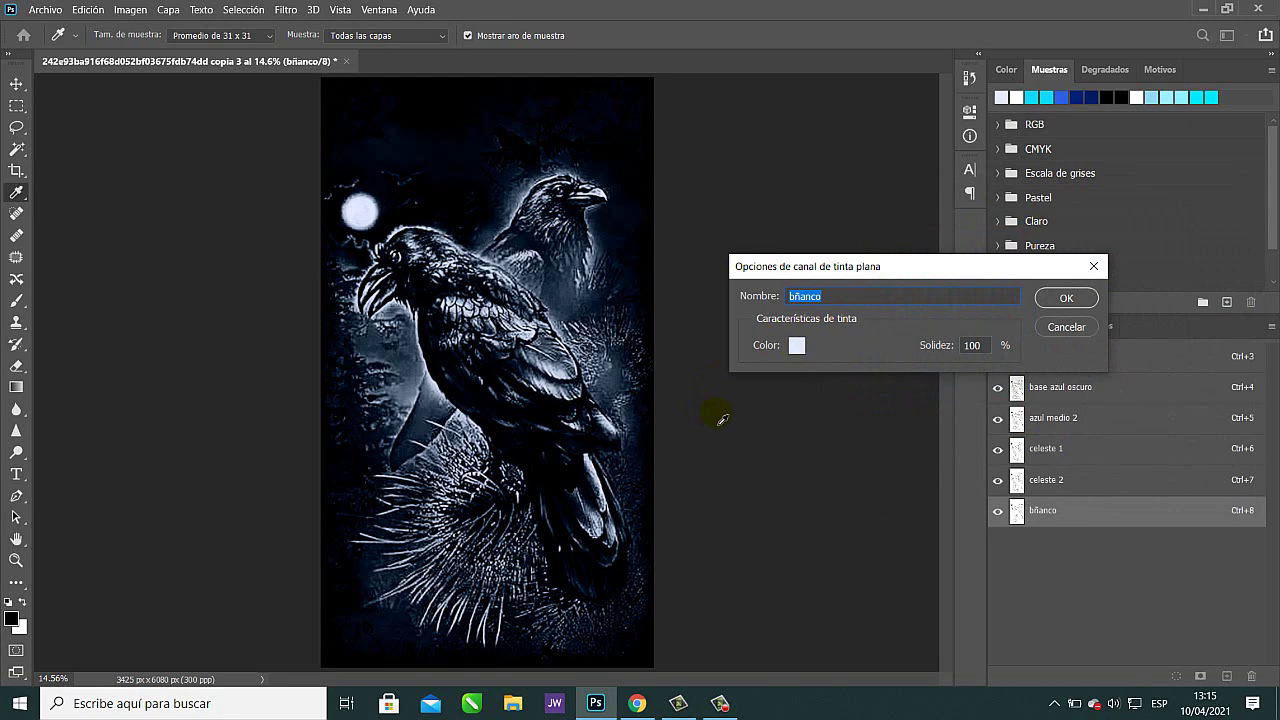
click(1066, 297)
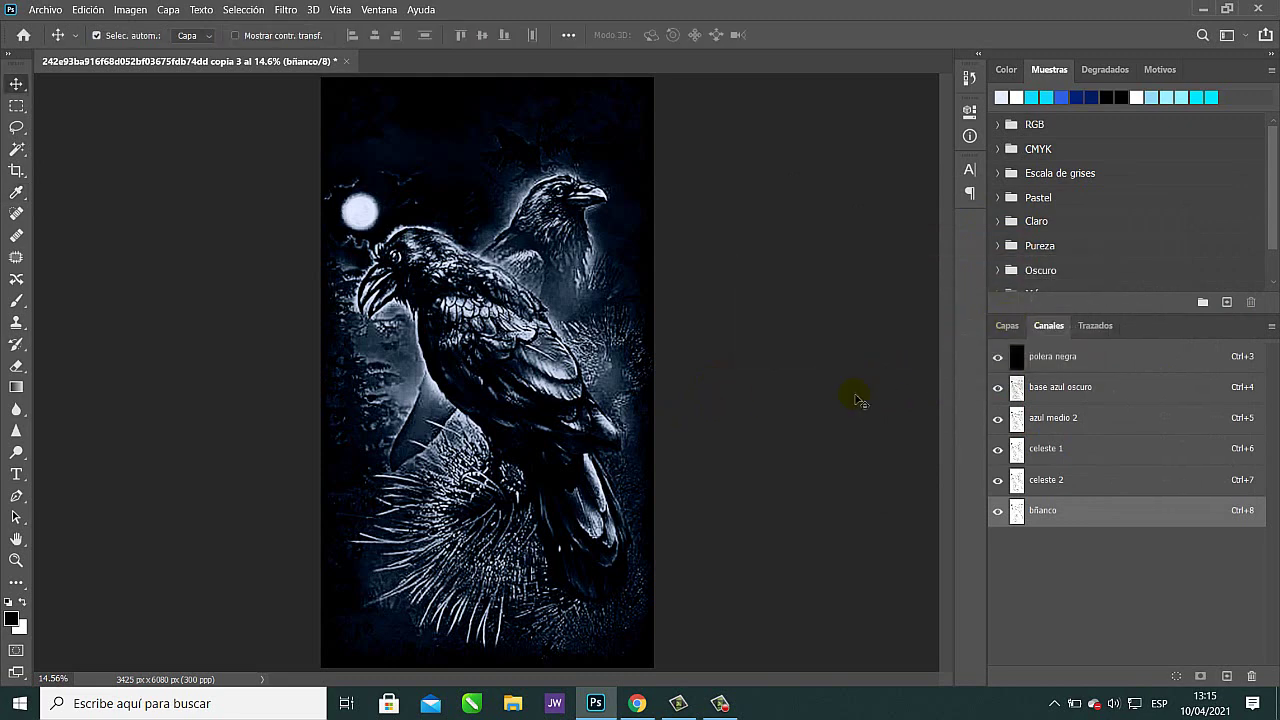
Hide every ink channel above polera negra and show them again one by one, from base azul oscuro to bñanco.
drag(997, 387, 997, 510)
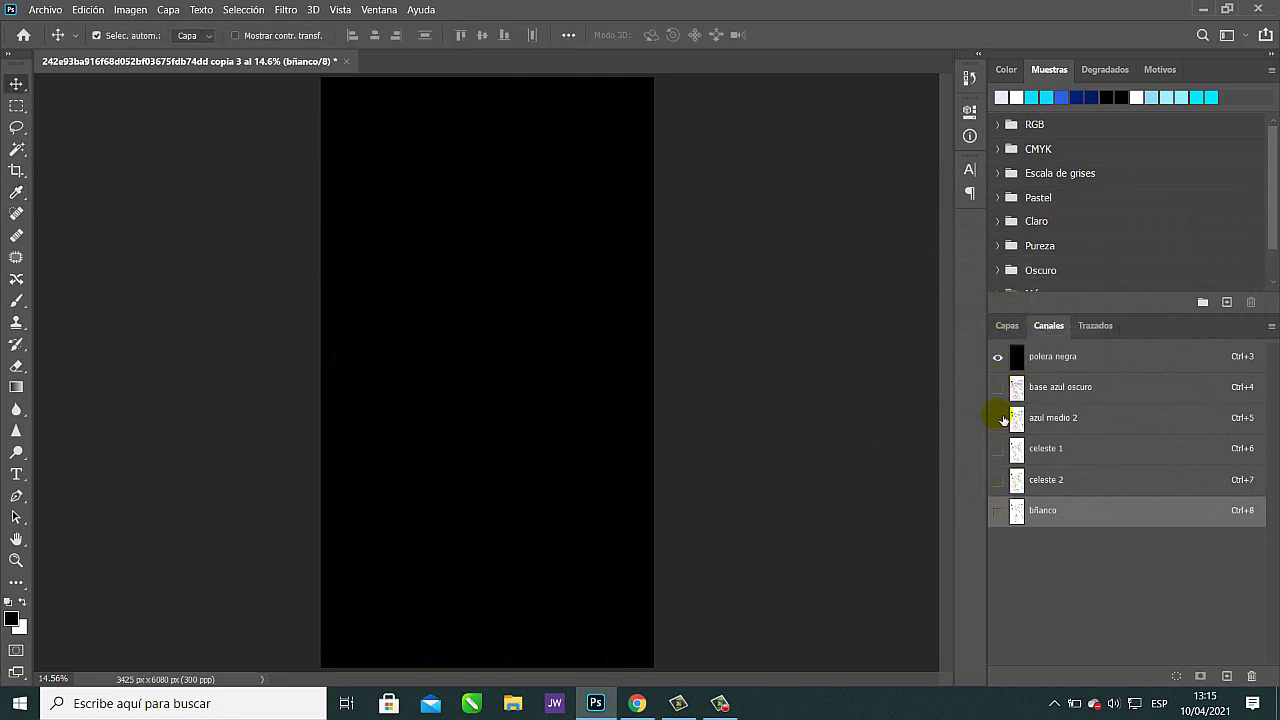
click(997, 387)
click(999, 420)
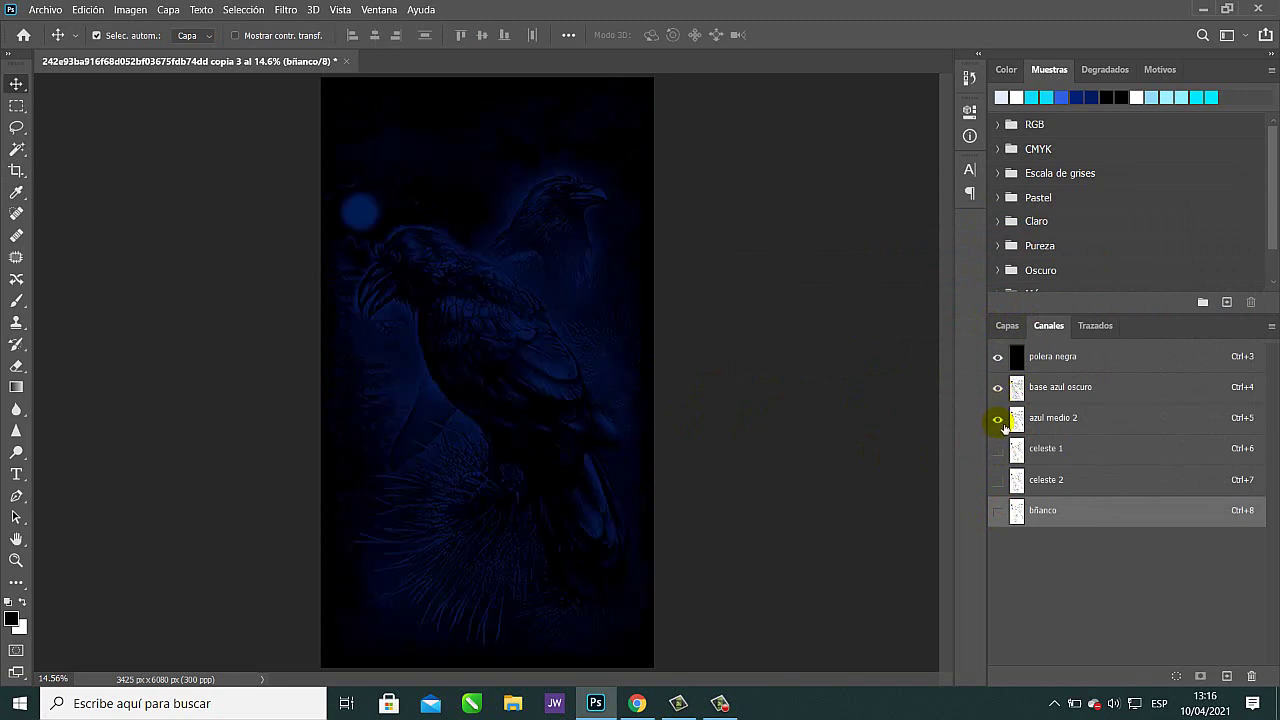
click(998, 449)
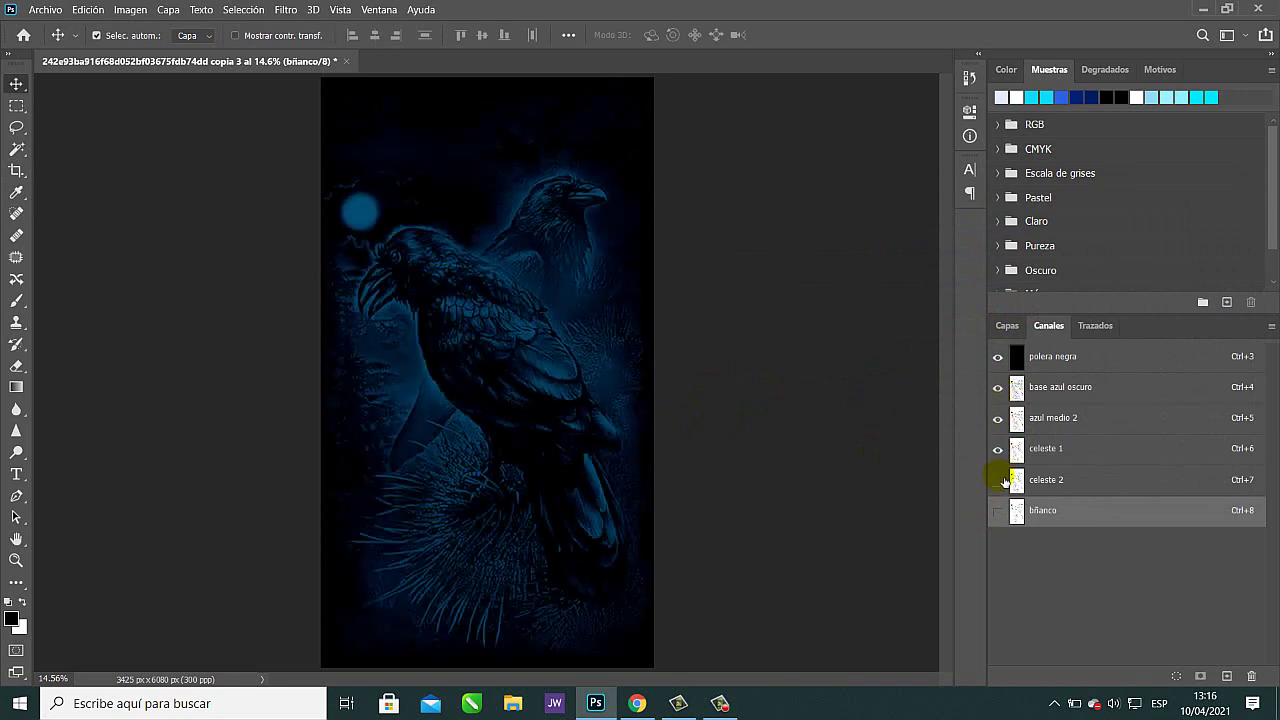
click(1000, 481)
click(998, 512)
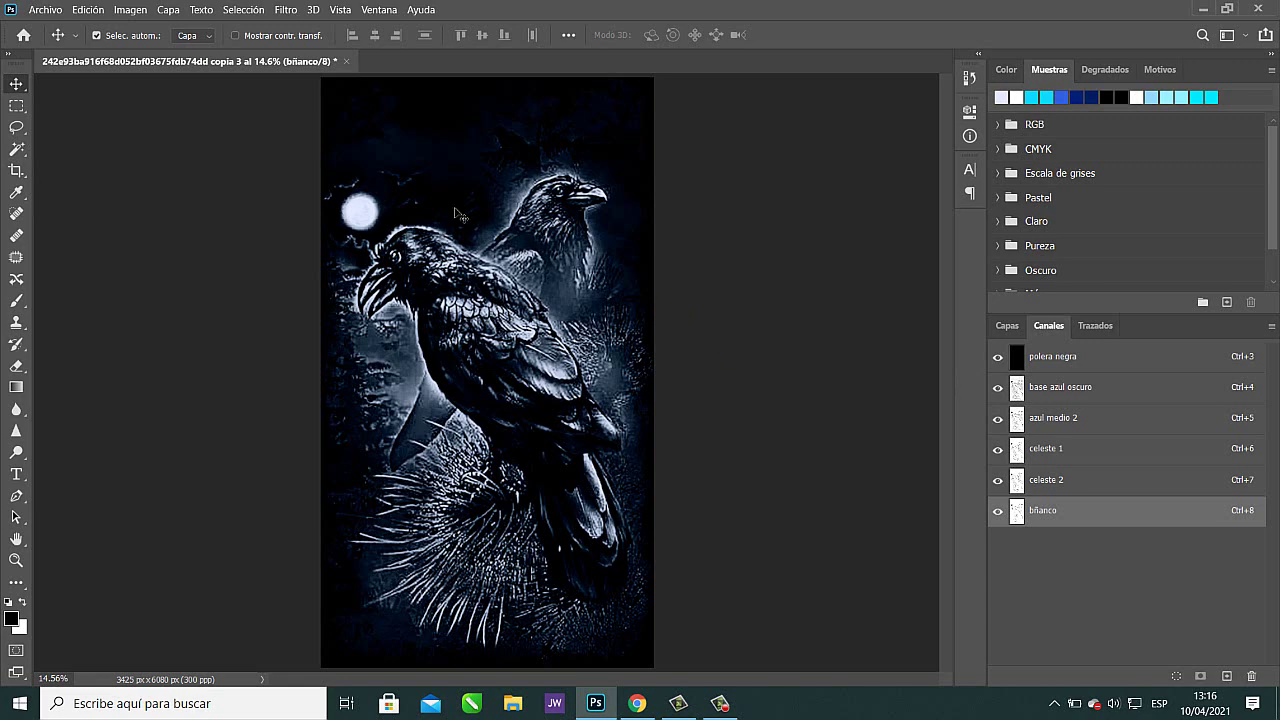
Duplicate the entire separation document with all its channels.
click(130, 10)
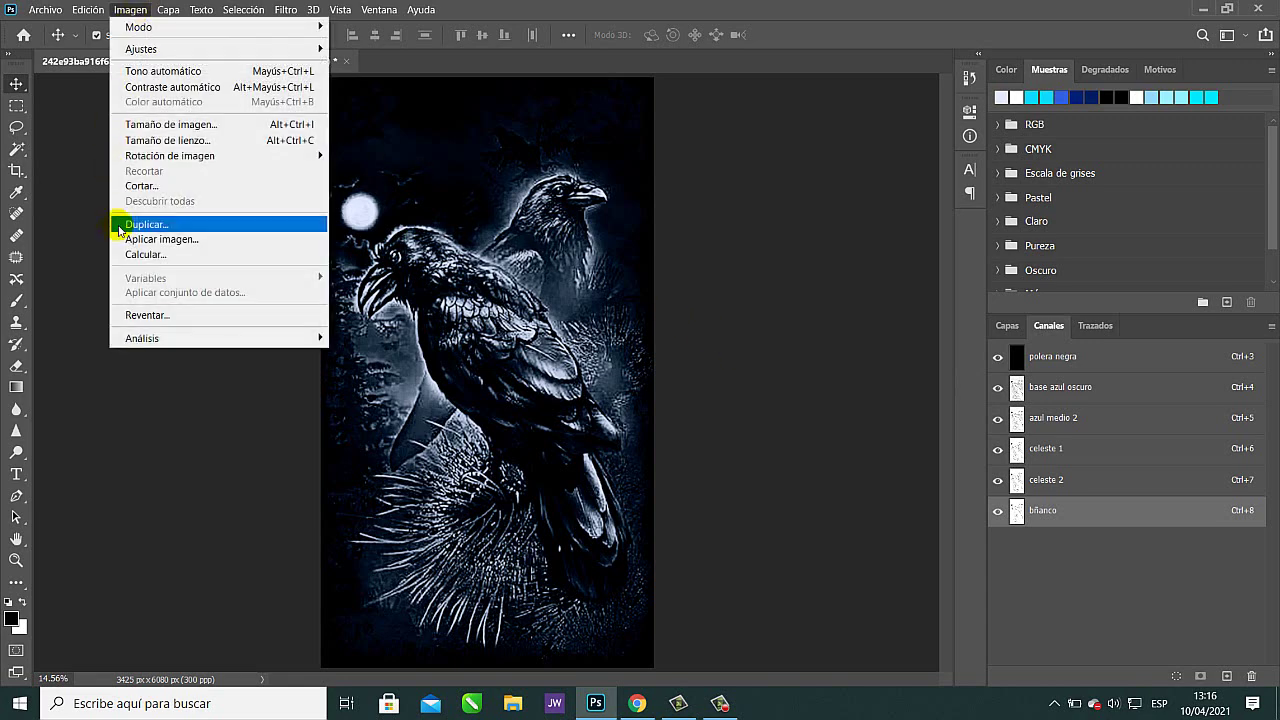
click(177, 224)
click(826, 180)
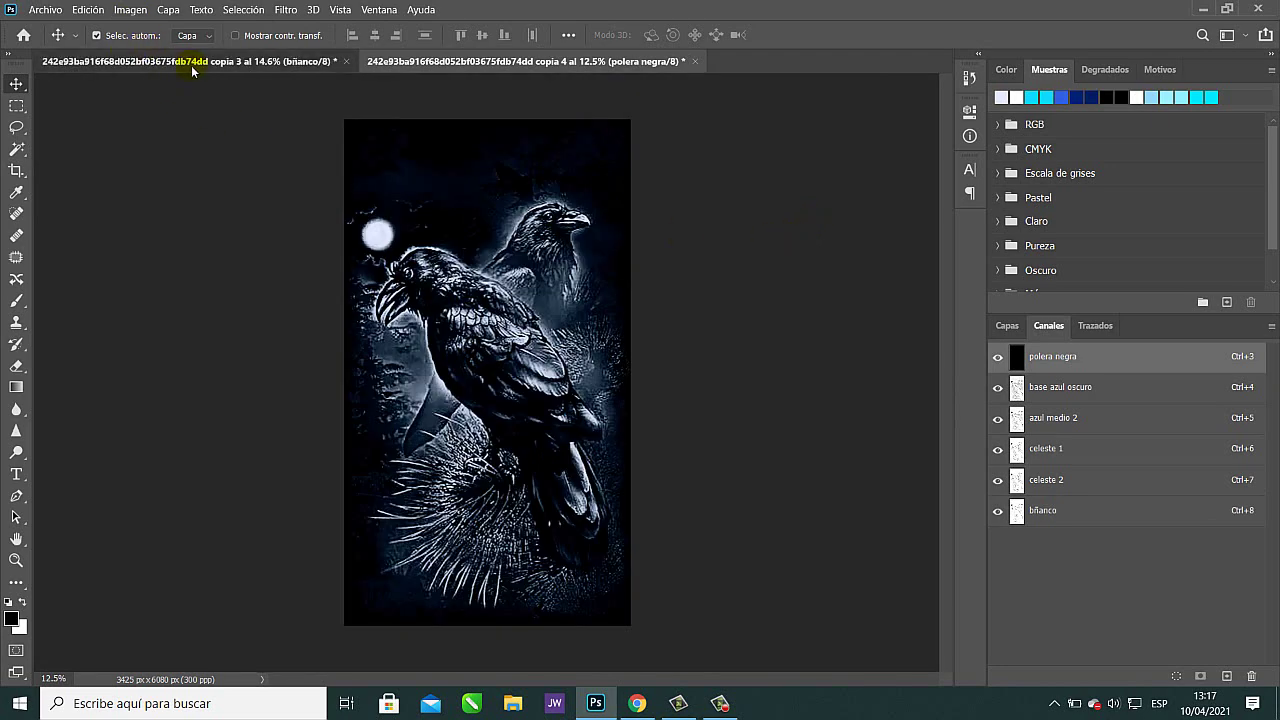
Compare the duplicated document with the original, fitting the copy to the window.
click(190, 61)
click(518, 62)
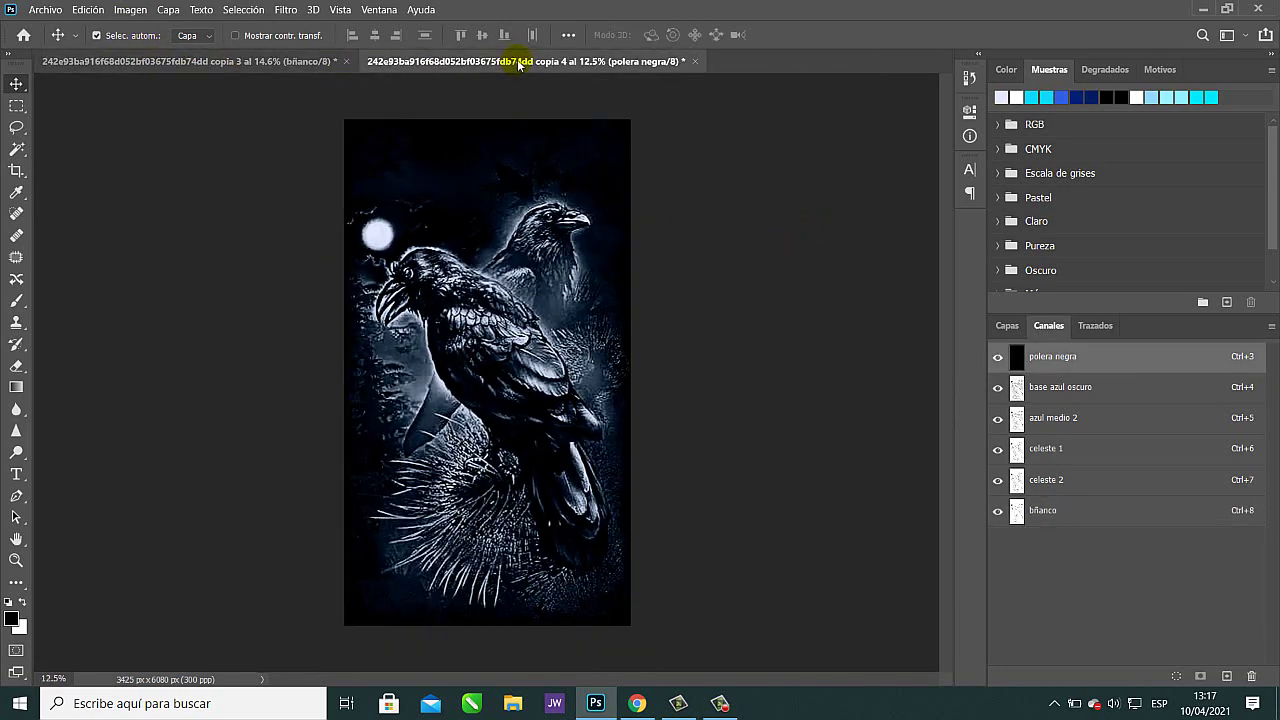
key(ctrl+0)
click(300, 58)
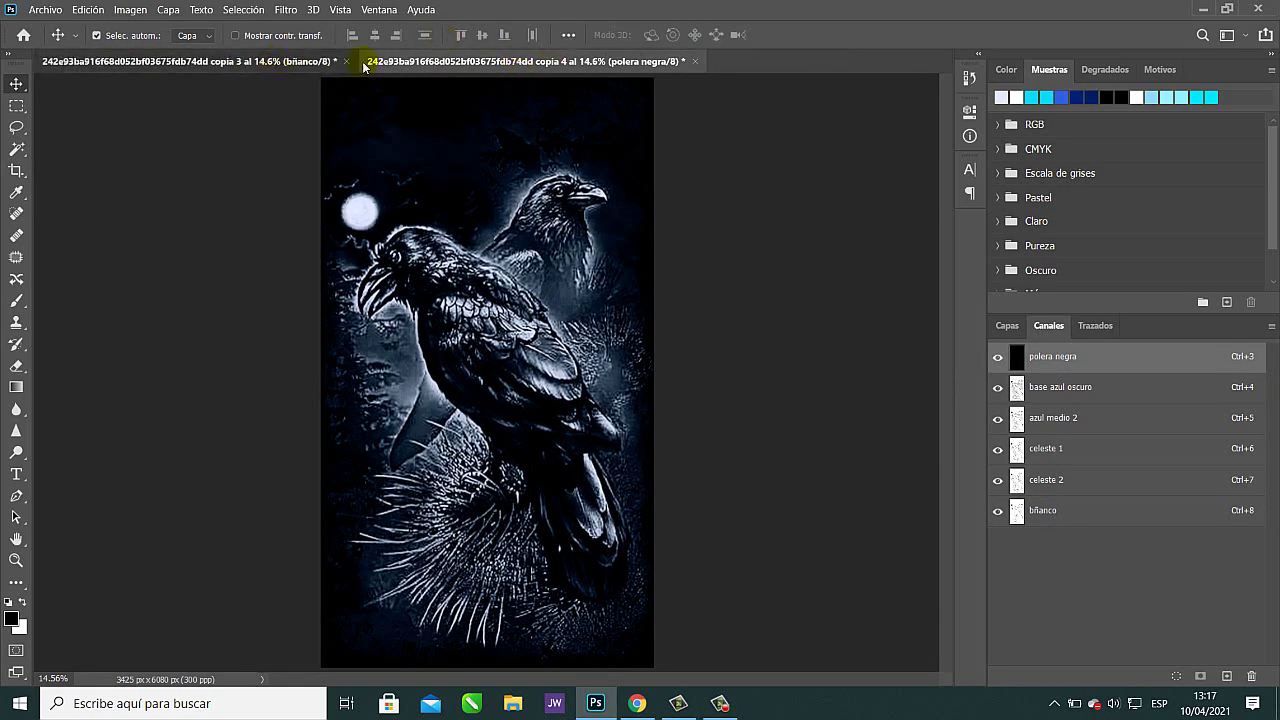
Delete the polera negra channel from the duplicated document and compare the copy with the original.
click(509, 60)
click(274, 60)
click(480, 60)
click(275, 61)
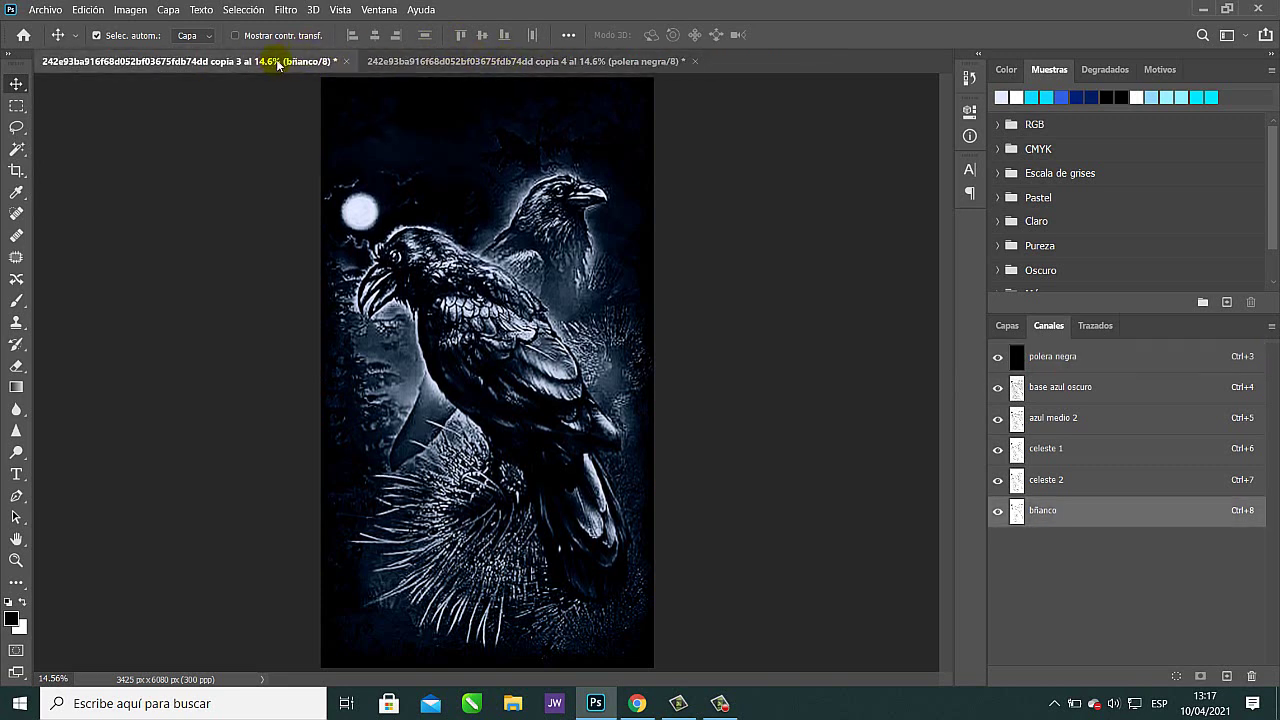
click(490, 61)
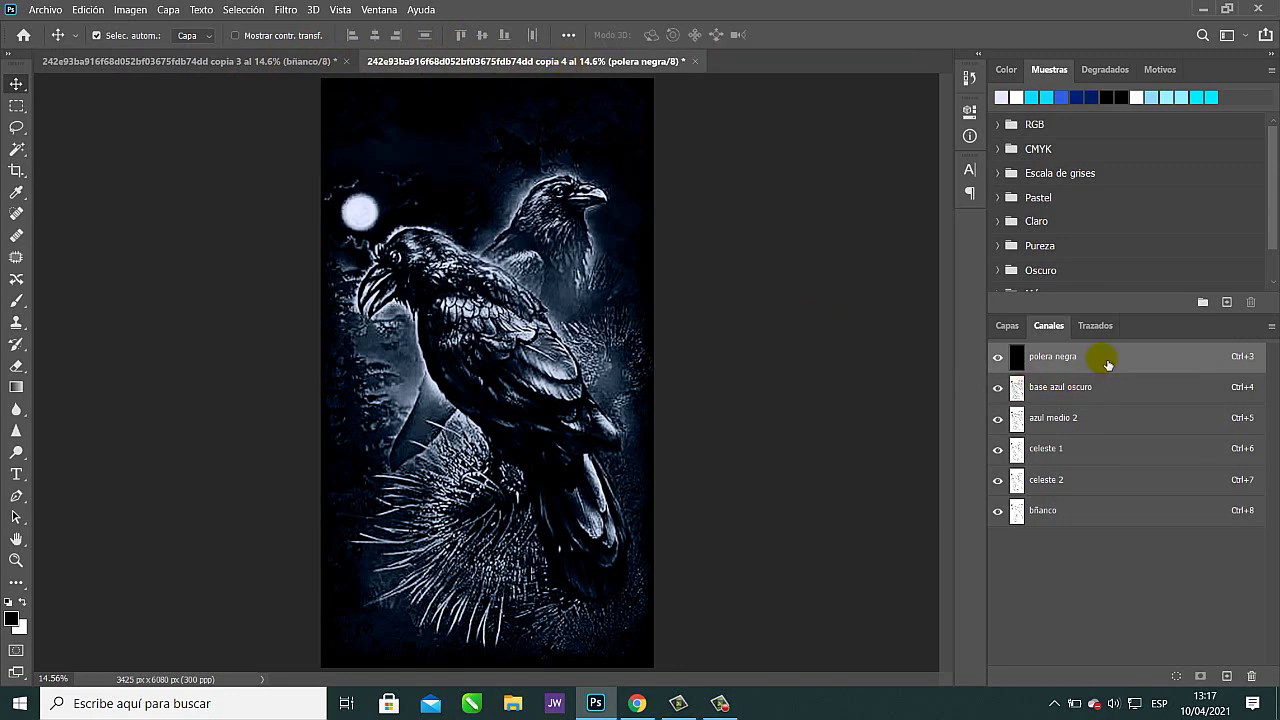
drag(1110, 360, 1258, 676)
click(236, 60)
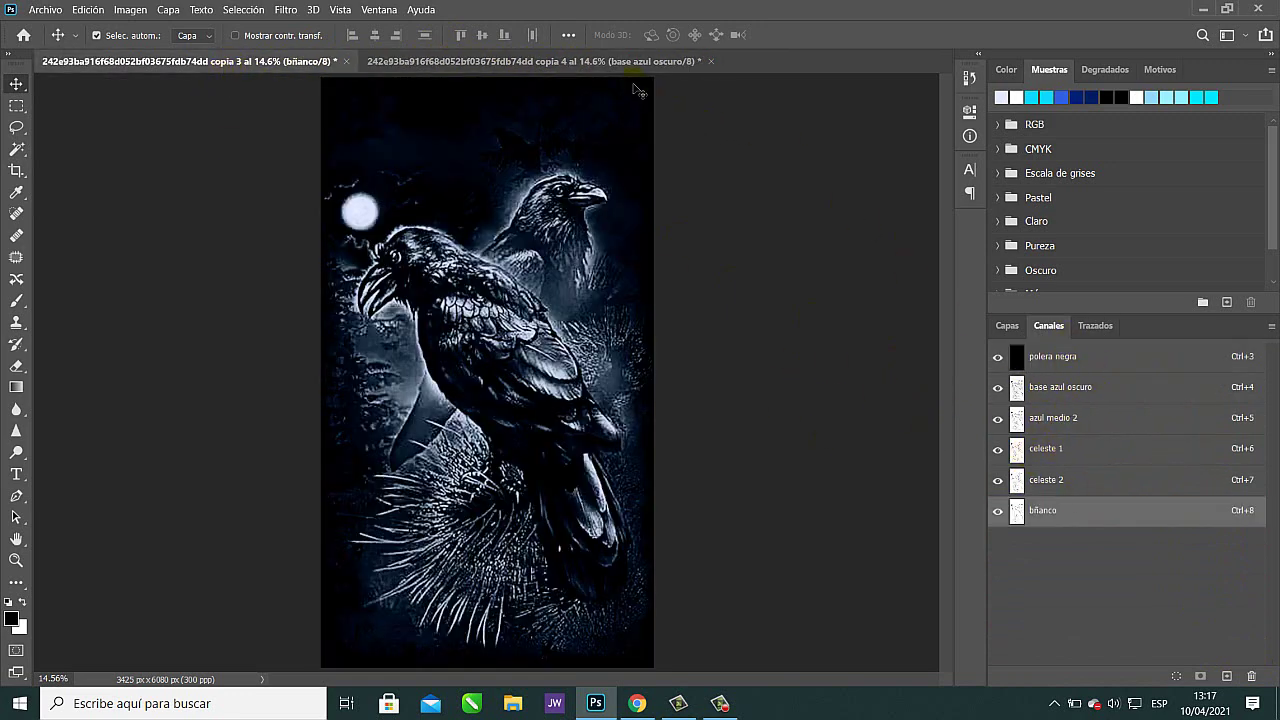
click(605, 62)
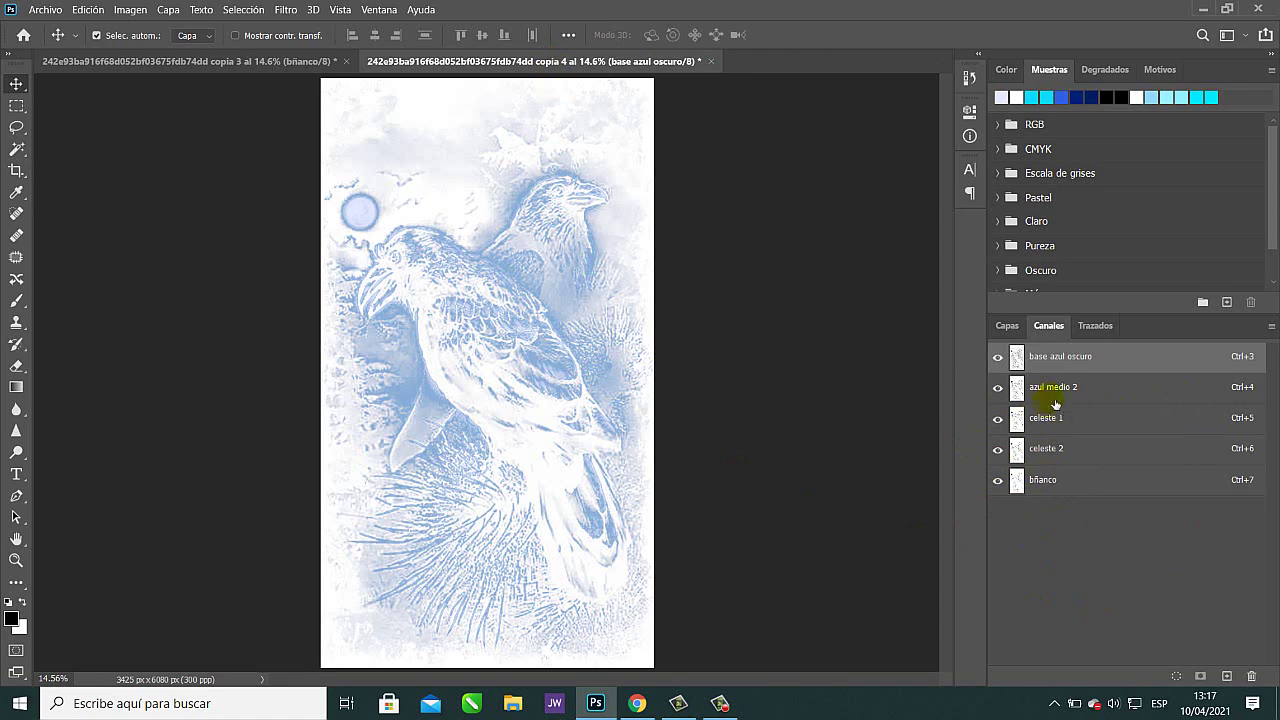
View each ink channel of the copy on its own, from base azul oscuro to bñanco, and show them all again.
click(1089, 400)
click(1088, 418)
click(1088, 455)
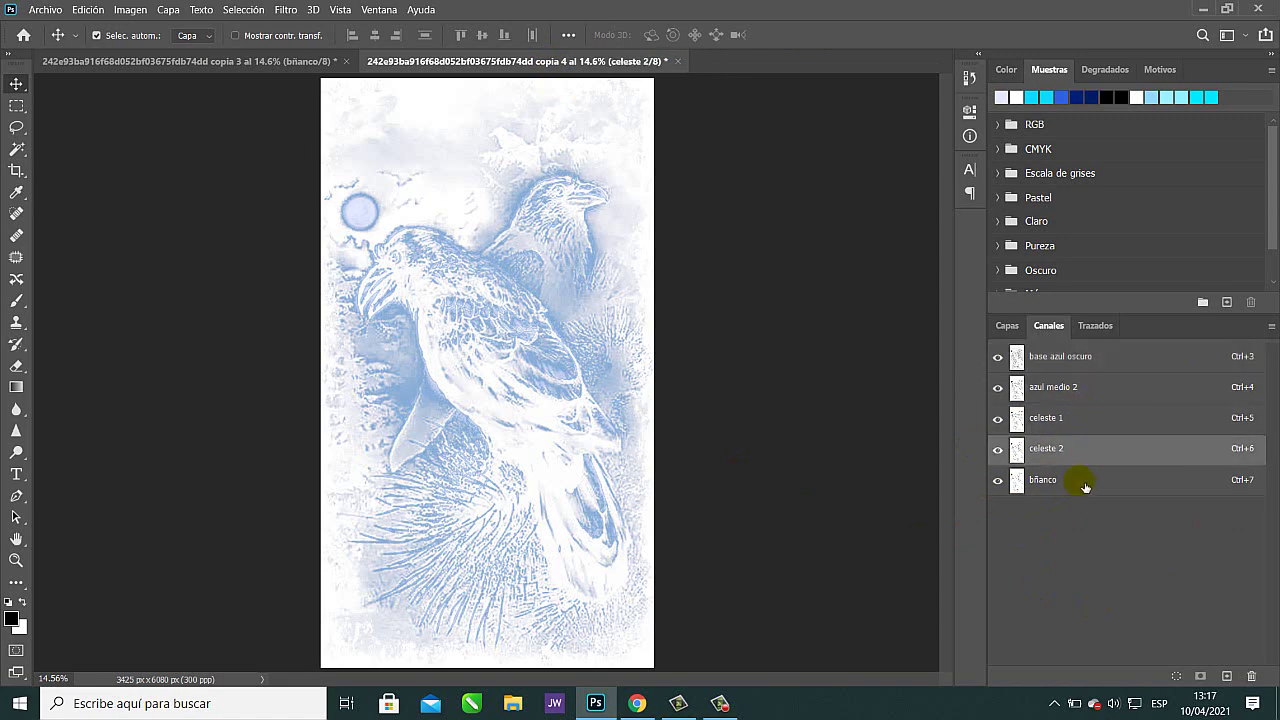
click(998, 387)
click(998, 418)
click(998, 449)
click(998, 480)
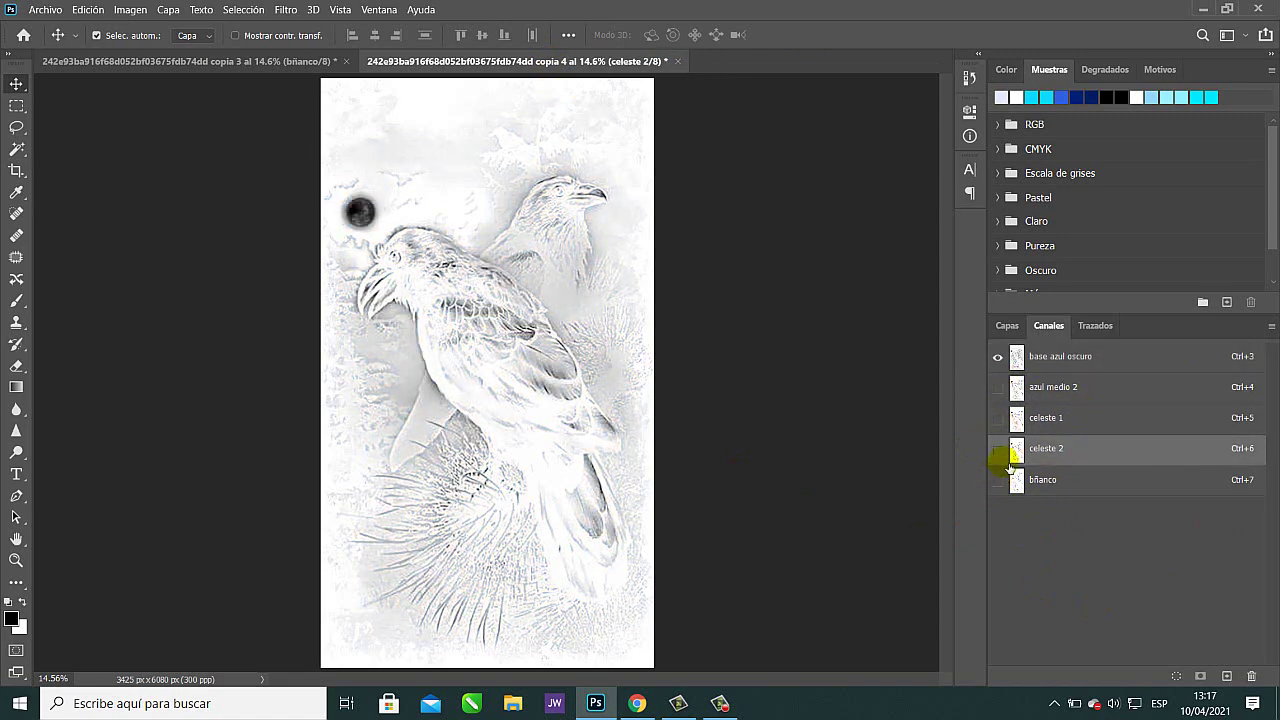
click(998, 387)
click(998, 356)
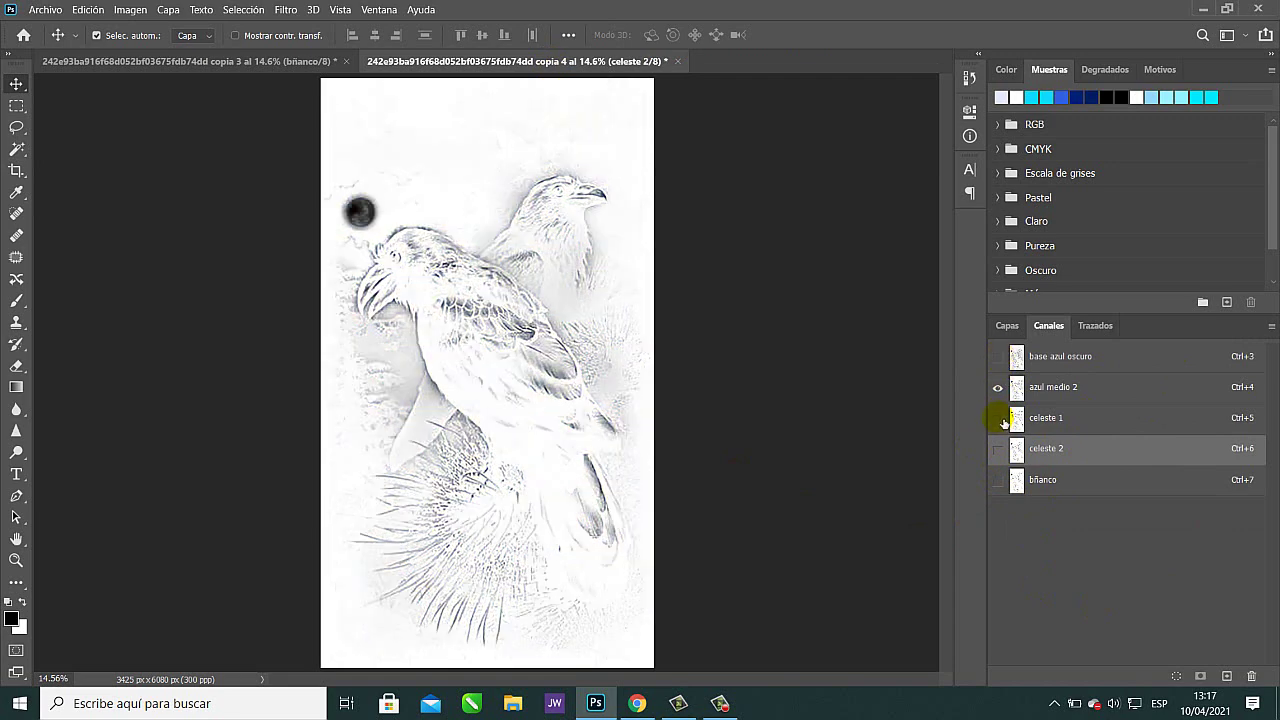
click(998, 418)
click(998, 388)
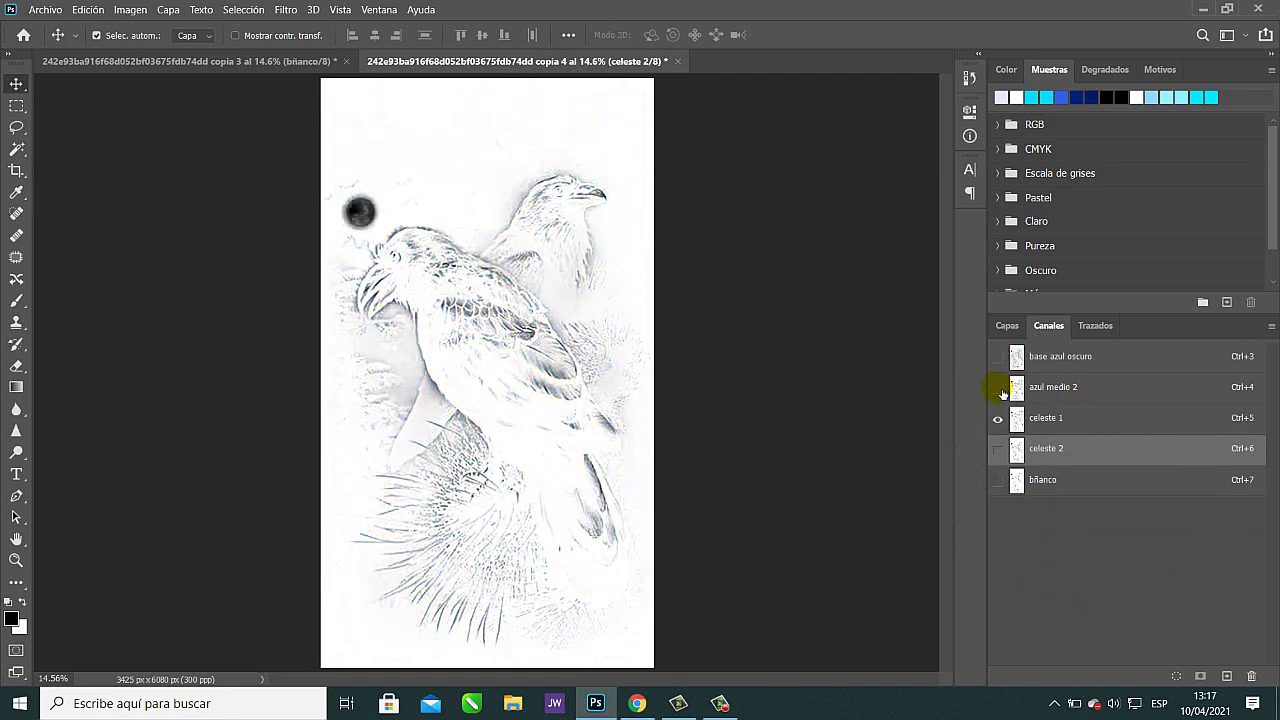
click(998, 449)
click(998, 418)
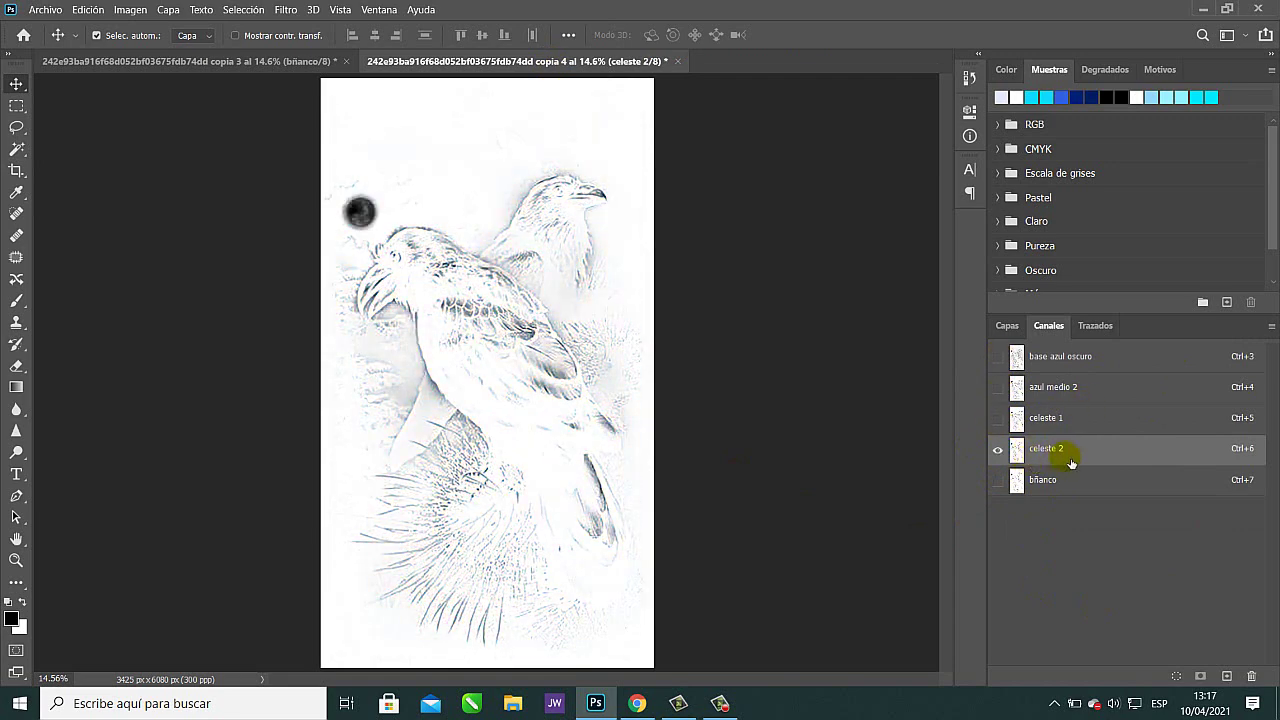
click(998, 480)
click(998, 449)
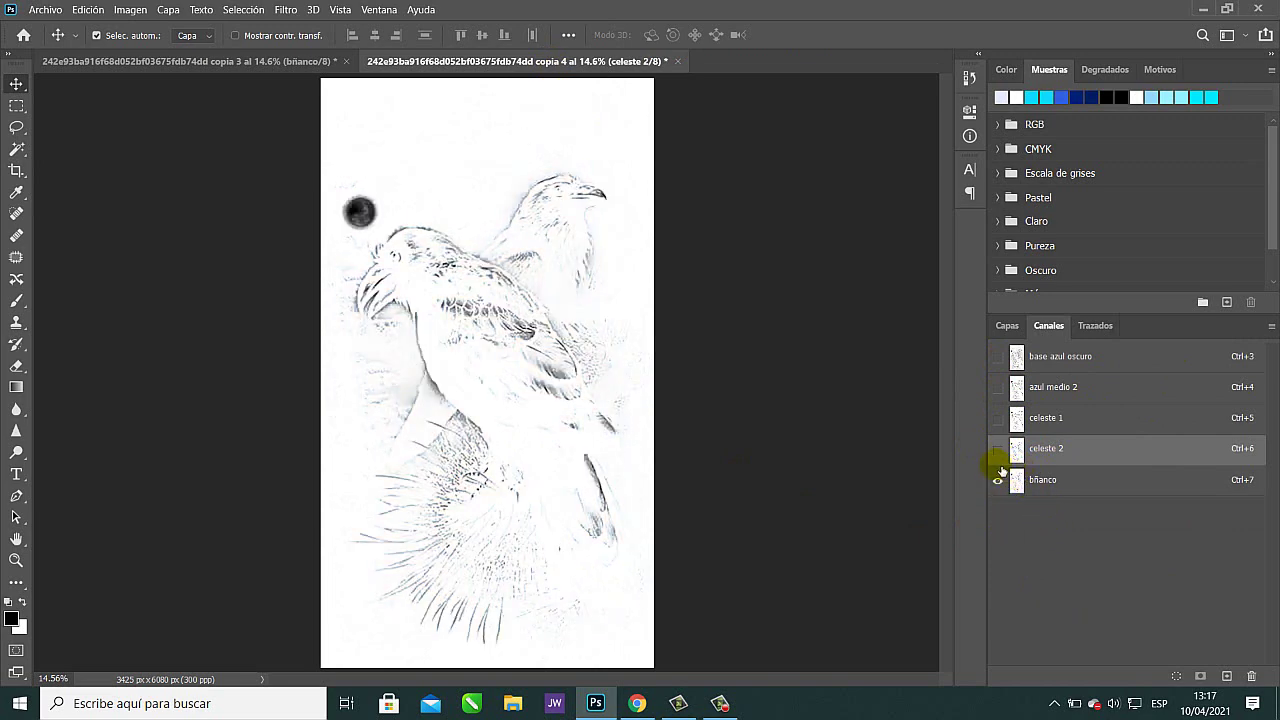
drag(998, 449, 998, 356)
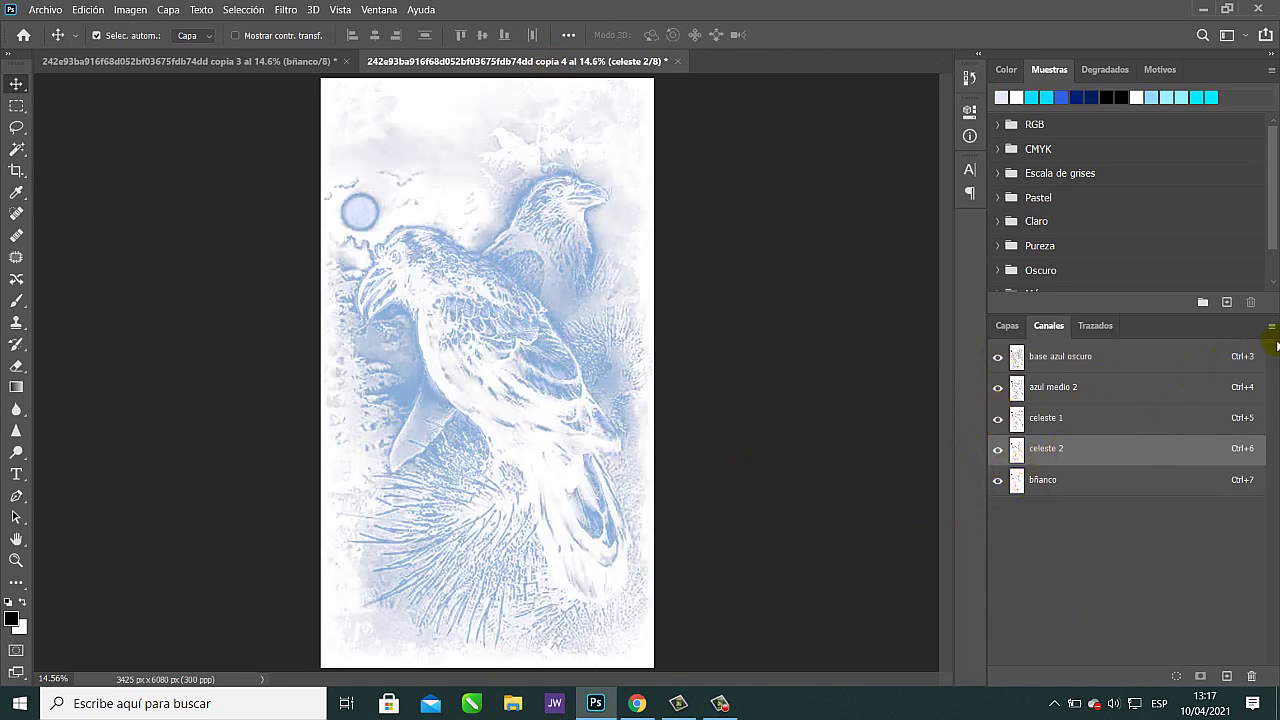
Split the copy's channels into separate grayscale documents and bring the original separation document back into view.
click(1271, 326)
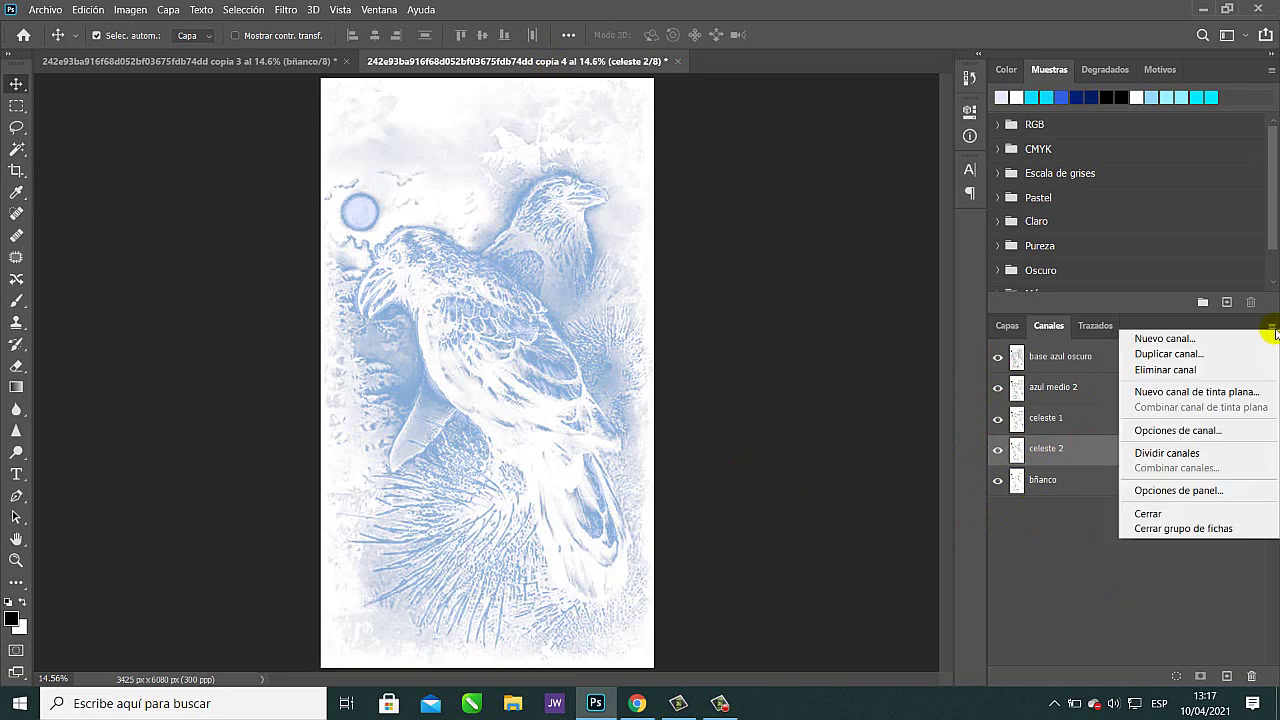
click(1189, 456)
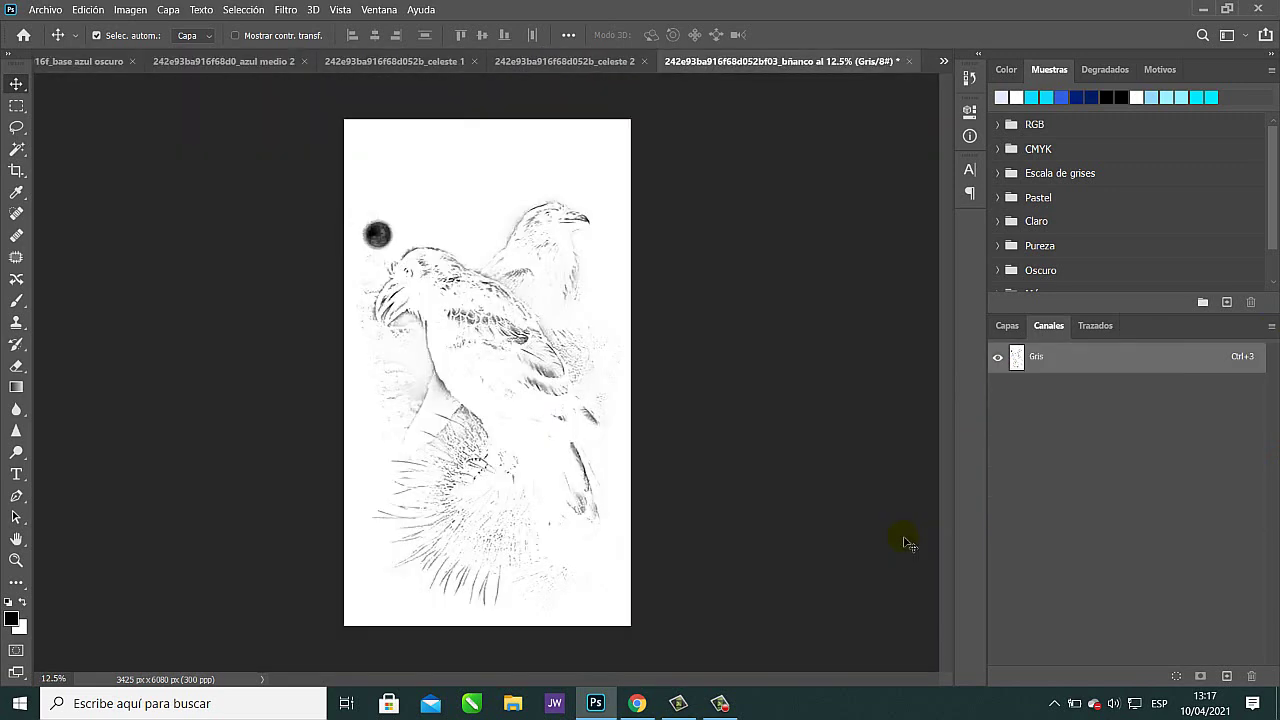
click(944, 62)
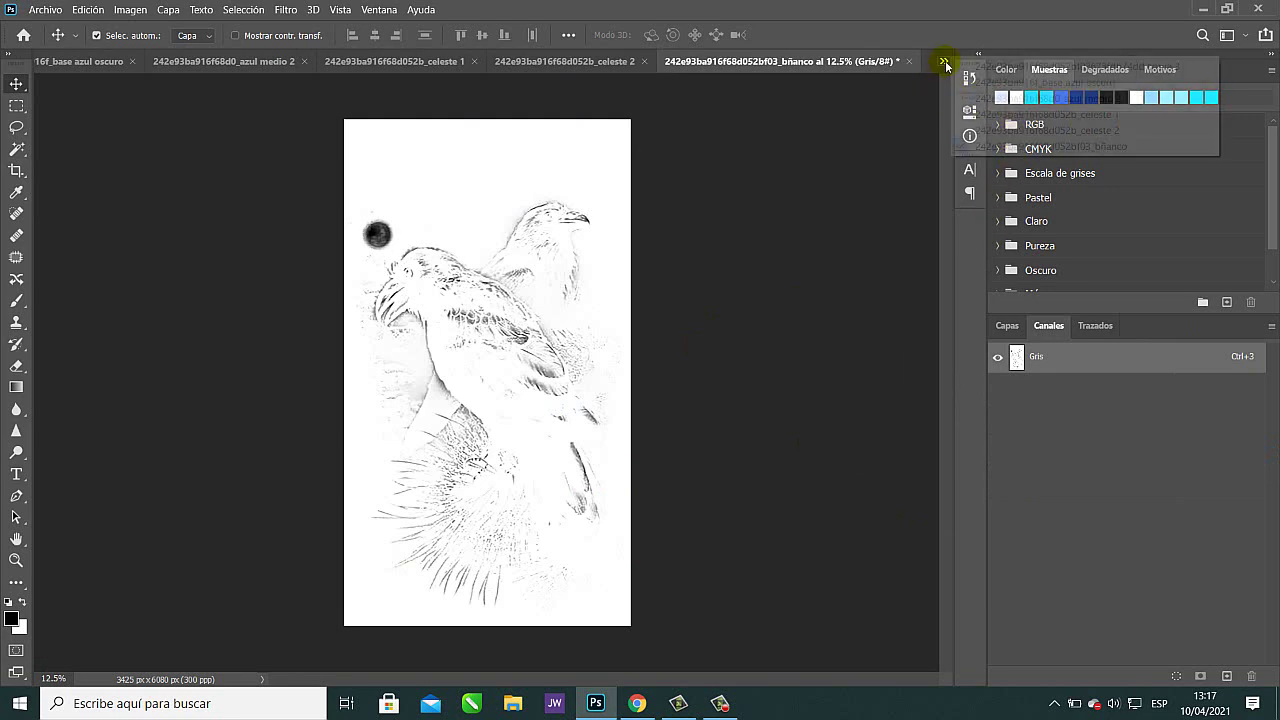
click(968, 66)
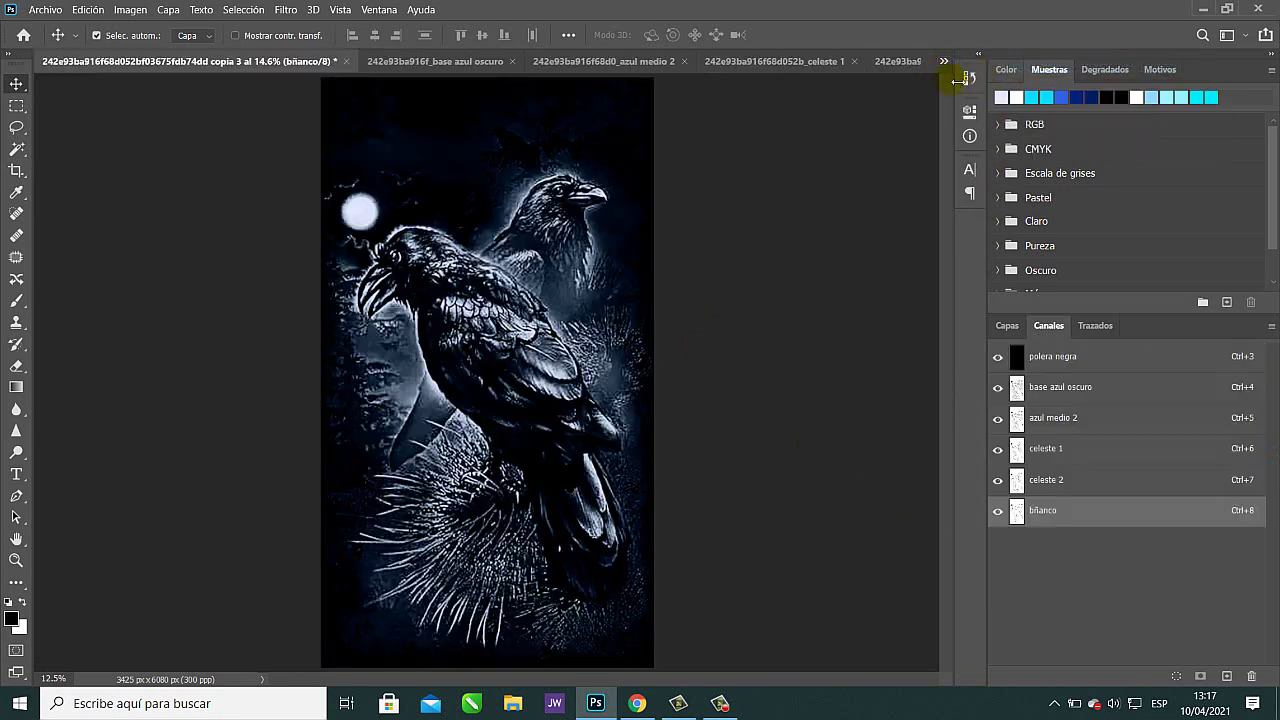
Convert the base azul oscuro document to a 300 pixels/inch bitmap with a round halftone screen of 45 lines/inch at 22.5 degrees.
click(455, 62)
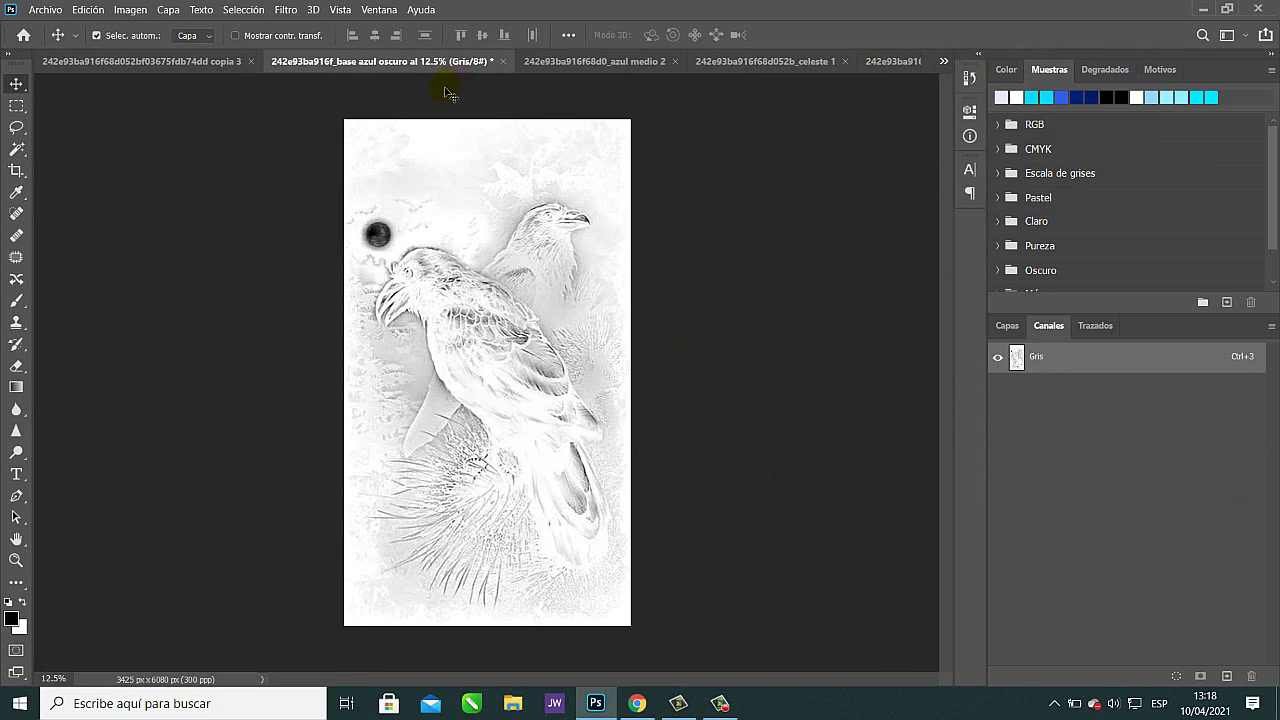
click(243, 9)
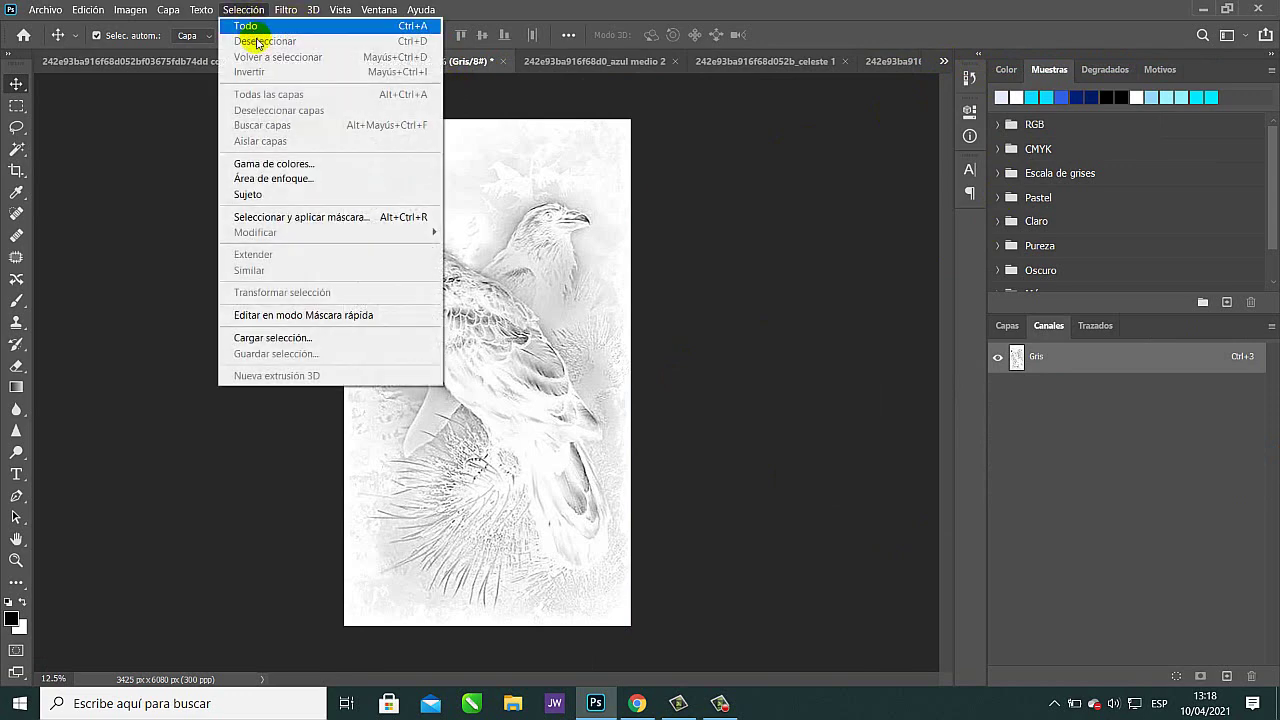
click(131, 10)
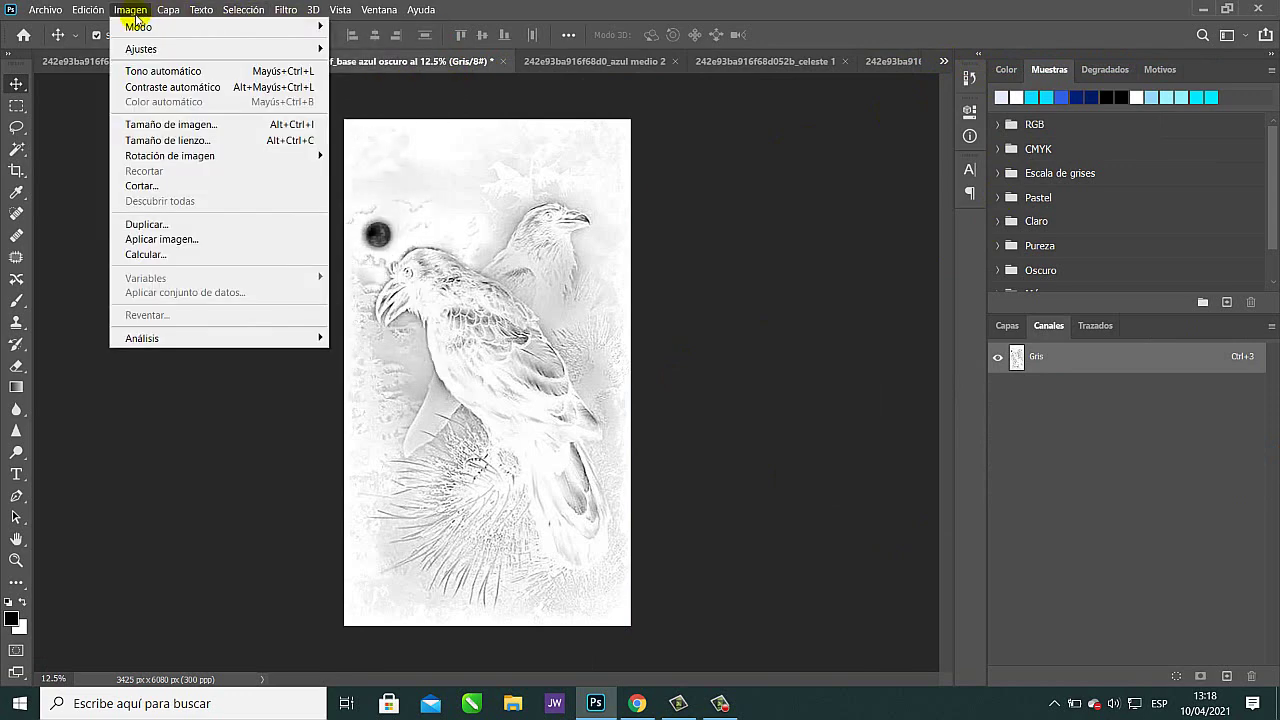
mouse_move(165, 27)
click(388, 27)
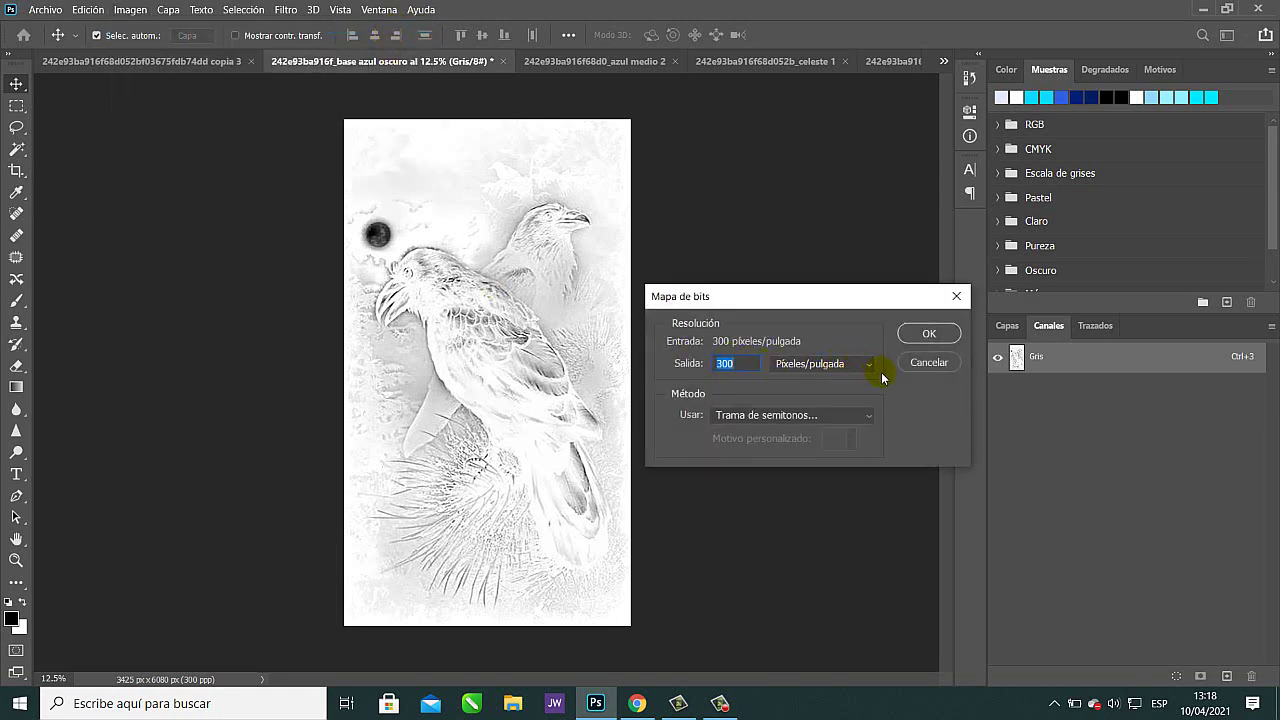
click(918, 331)
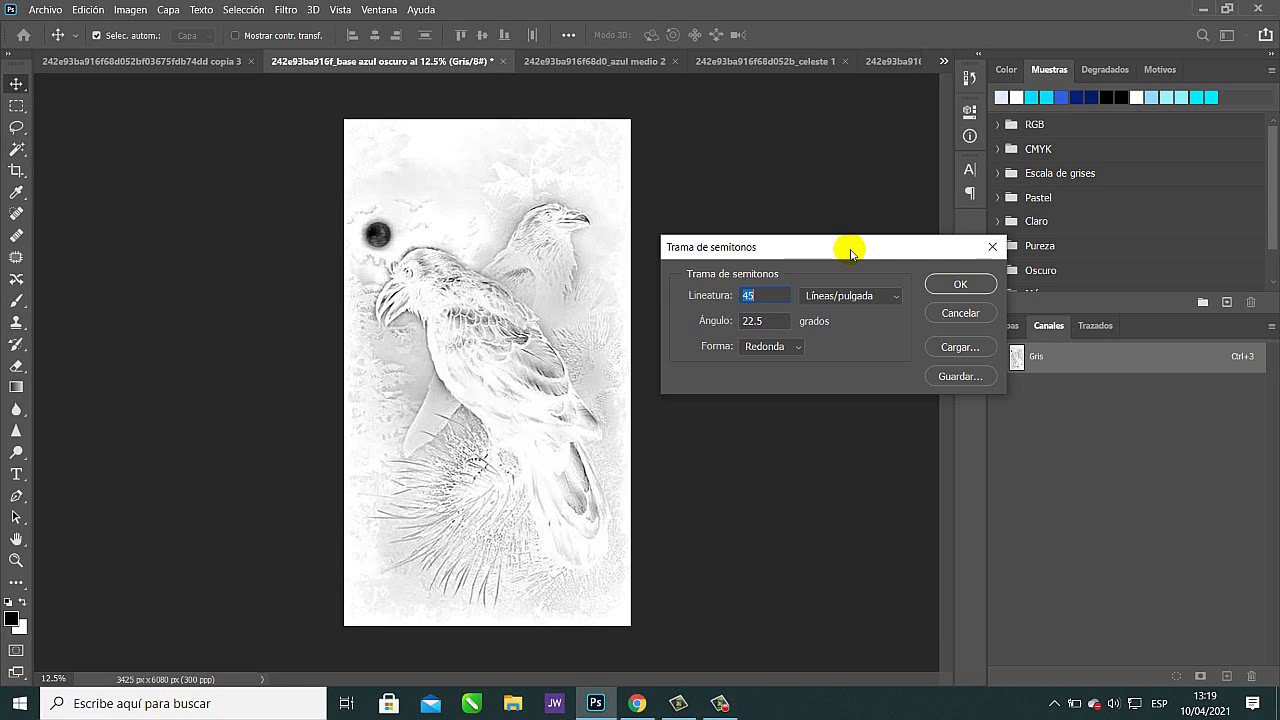
click(960, 285)
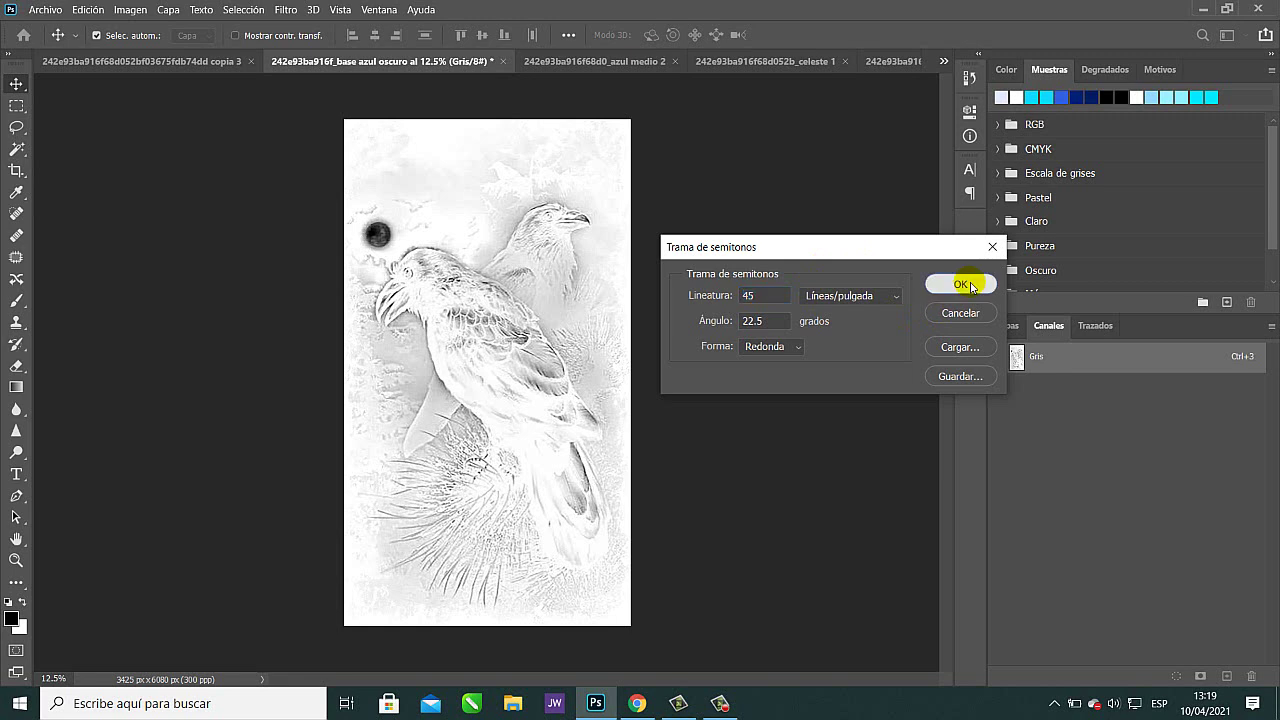
Check the base azul oscuro document's colour mode and examine its halftone dots up close across the crow.
click(131, 10)
mouse_move(300, 27)
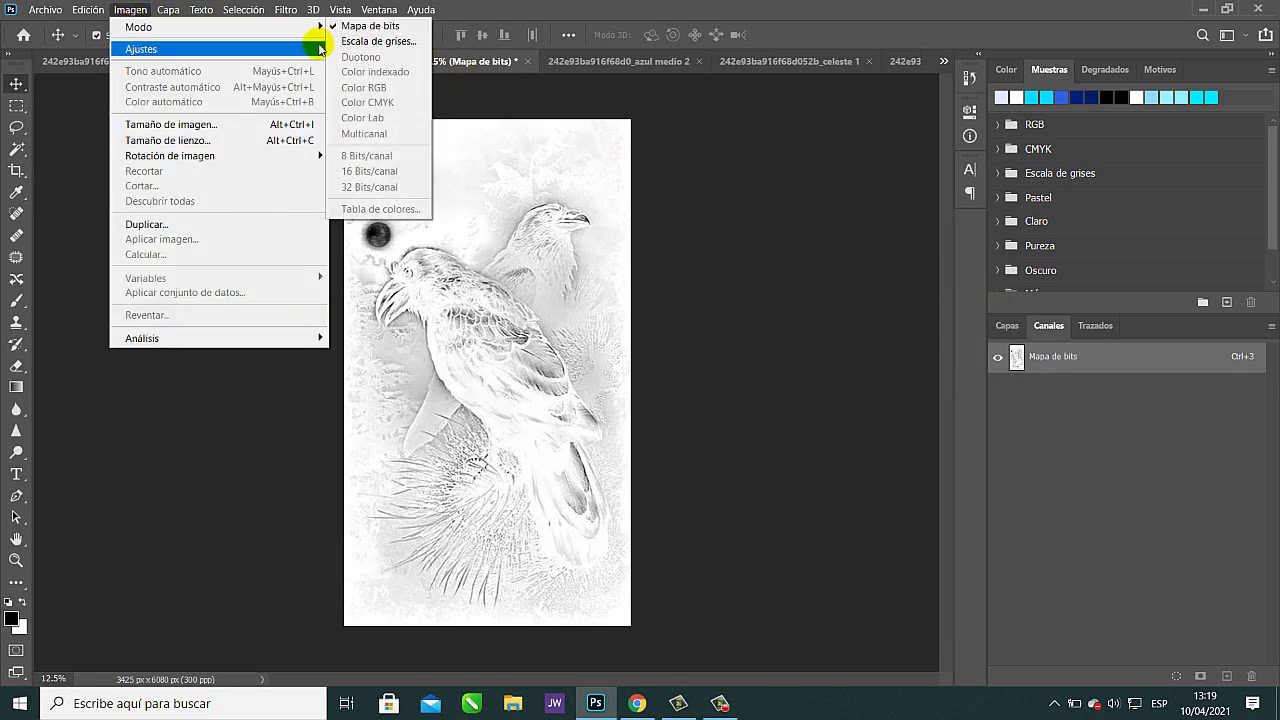
click(371, 28)
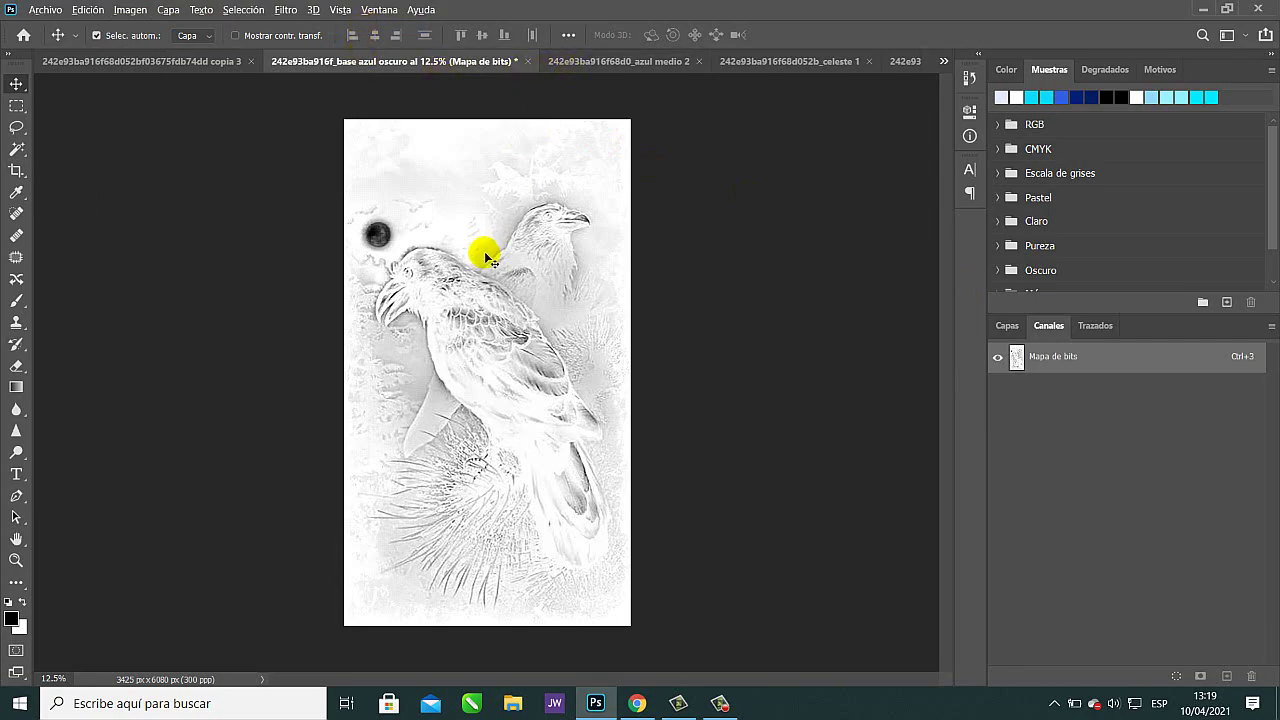
scroll(487, 258, up, 6)
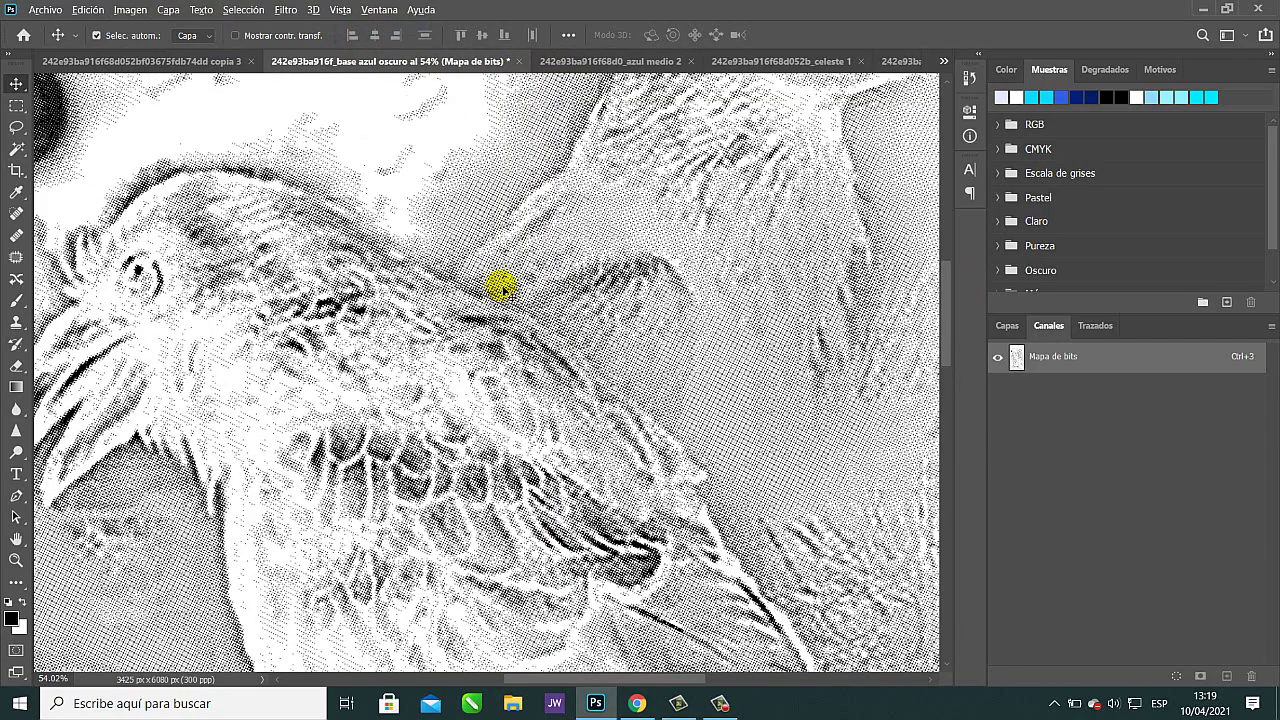
scroll(501, 288, up, 4)
drag(397, 314, 1069, 392)
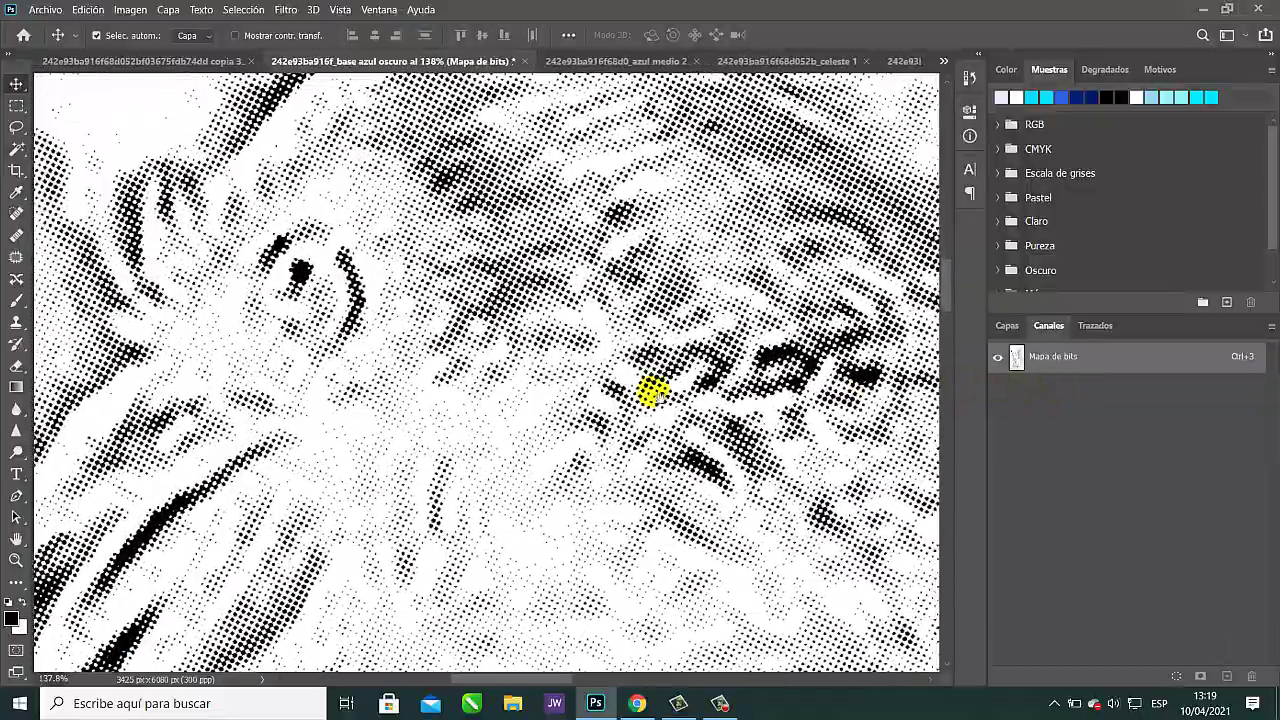
drag(440, 450, 632, 392)
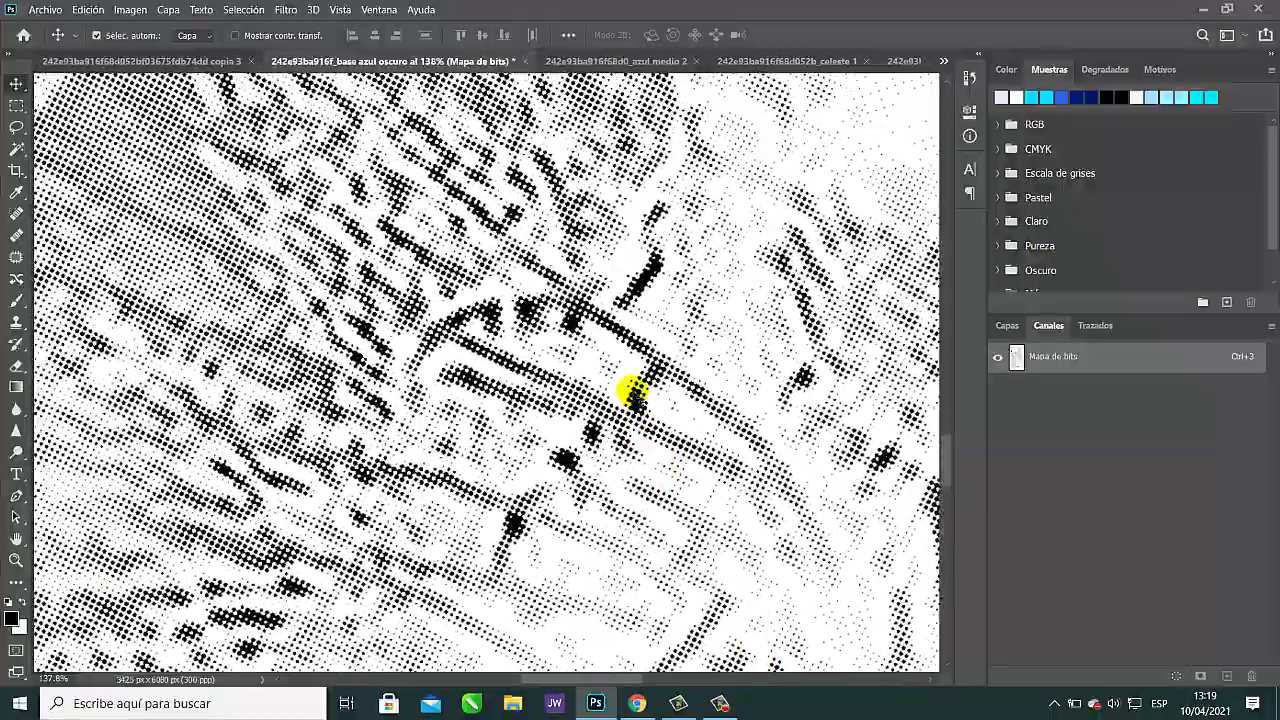
key(ctrl+0)
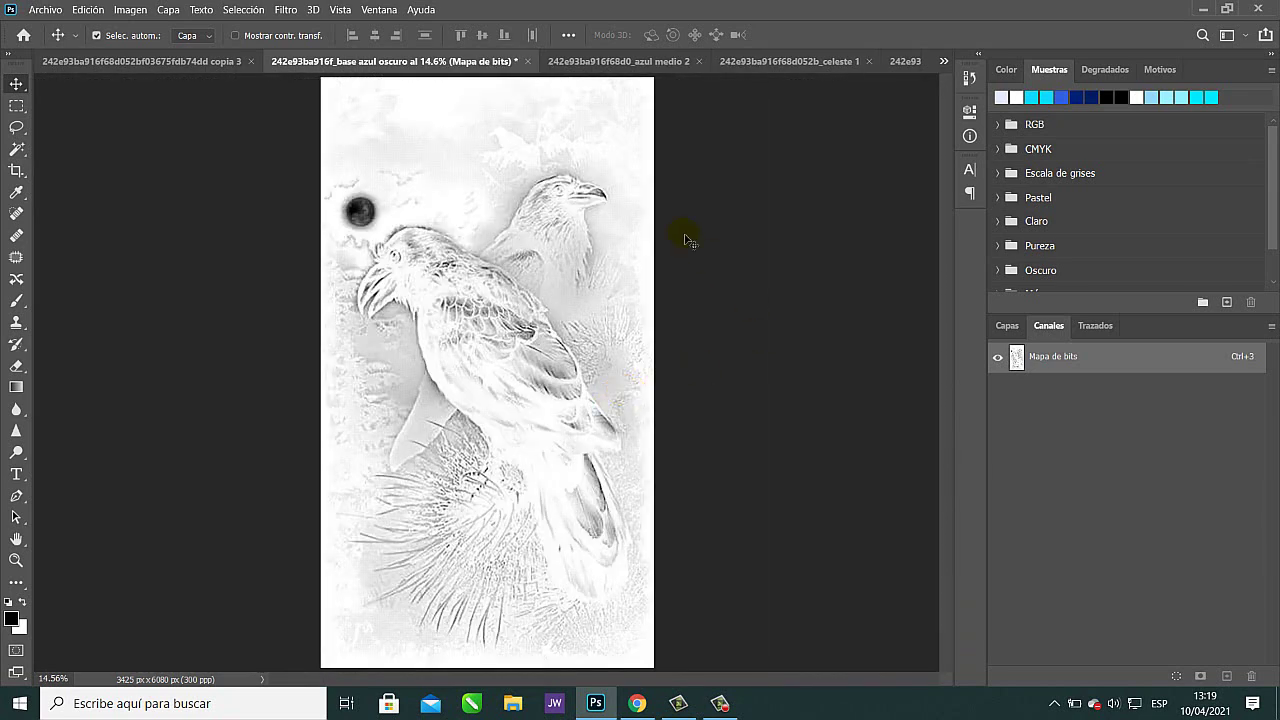
Convert the azul medio 2 document to a 300 pixels/inch bitmap using the same halftone screen settings.
click(614, 62)
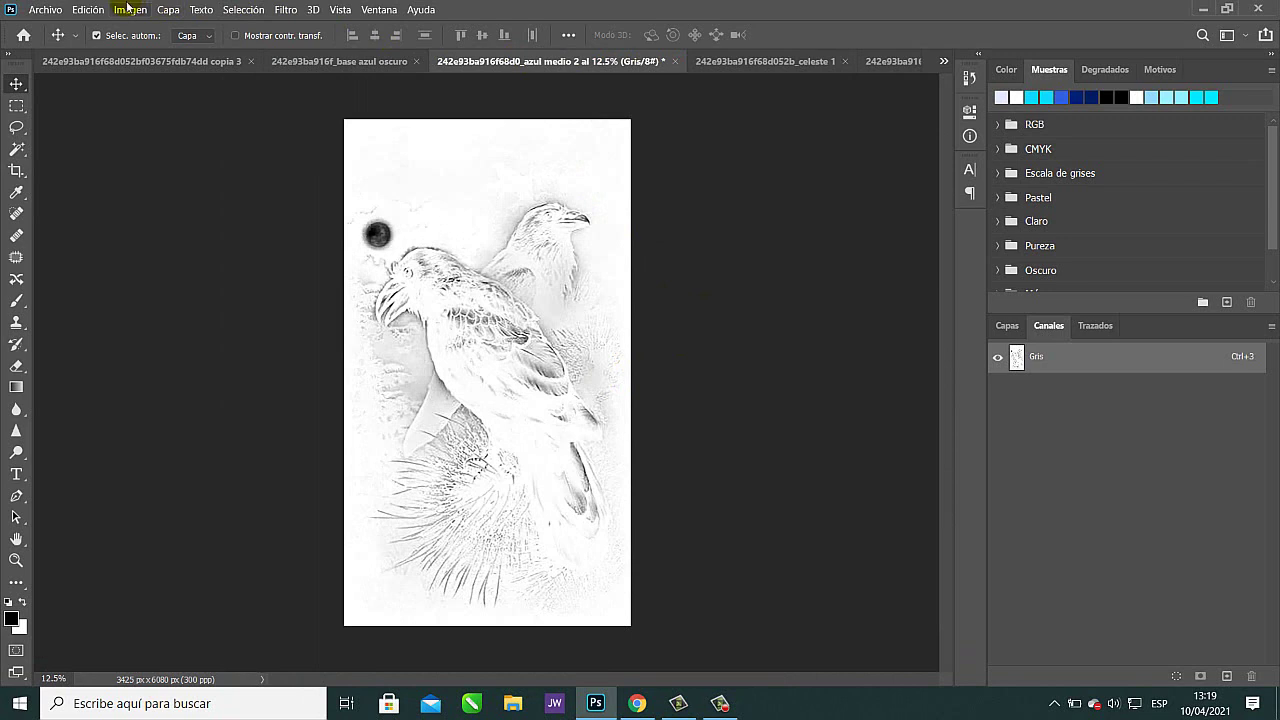
click(130, 9)
mouse_move(314, 26)
click(372, 27)
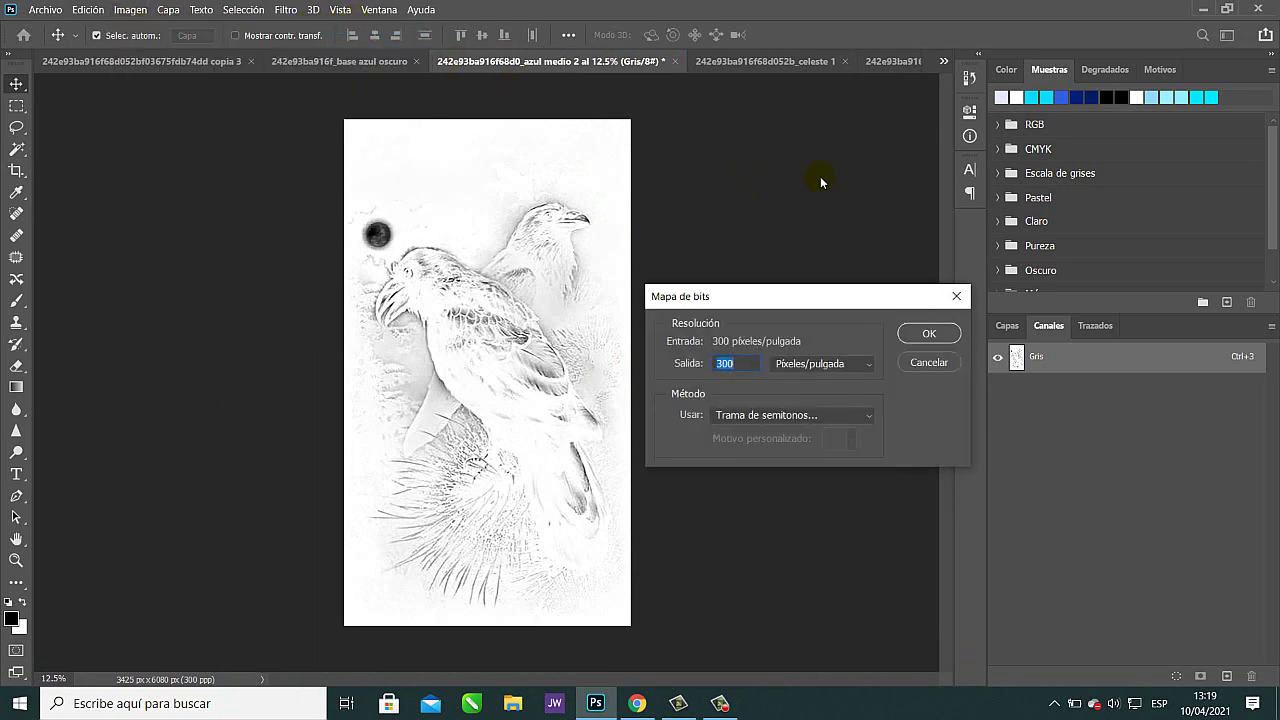
key(Return)
key(Return)
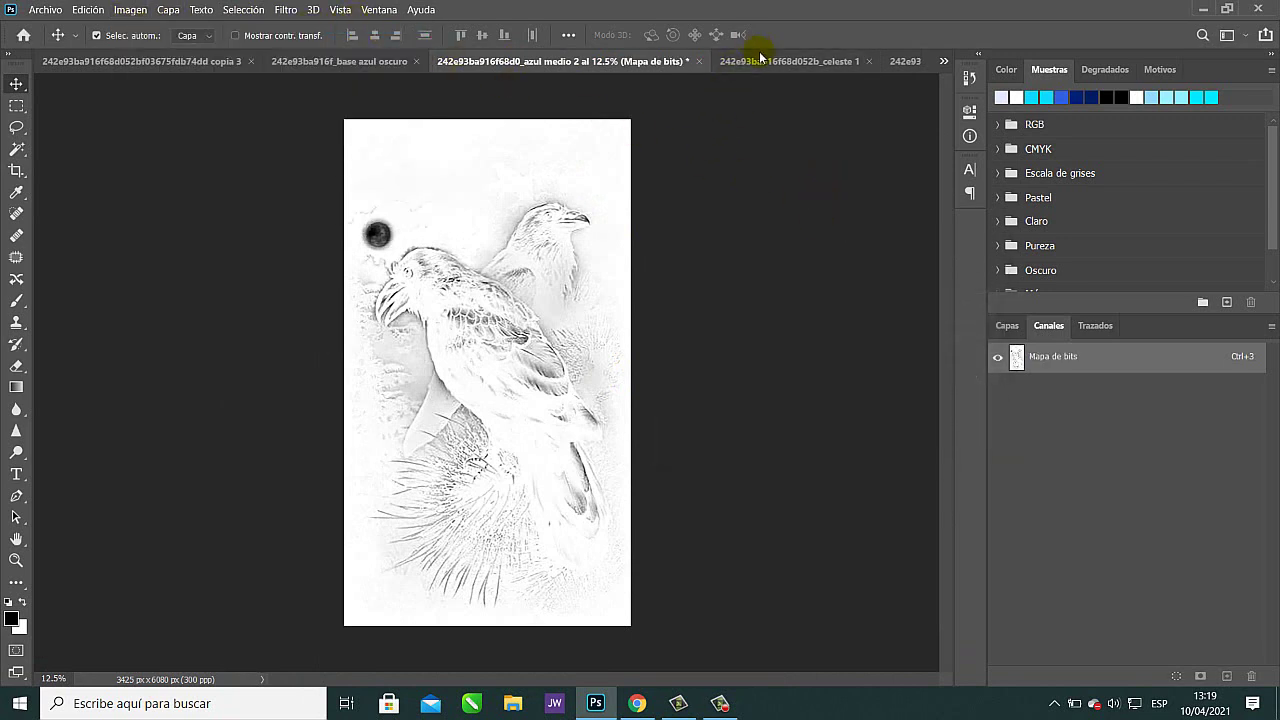
Convert the celeste 1 document to a bitmap with the round halftone screen of 45 lines/inch at 22.5 degrees.
click(765, 60)
click(130, 9)
mouse_move(318, 26)
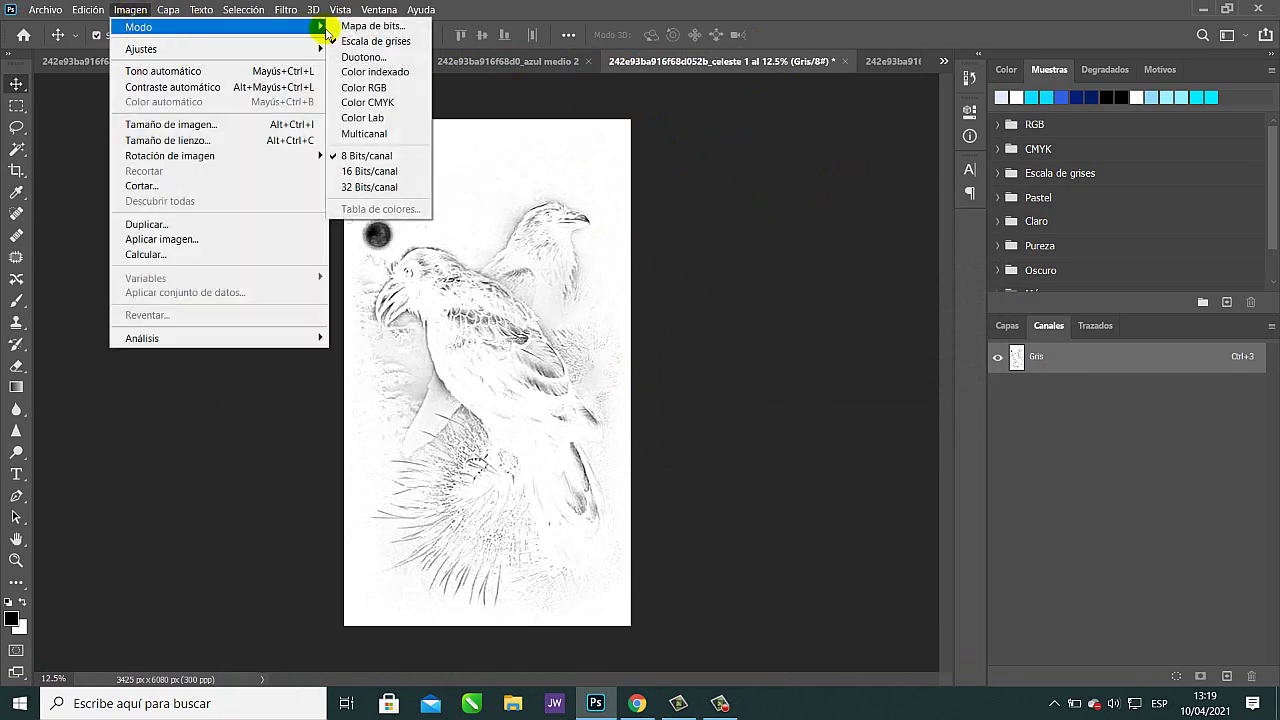
click(360, 27)
key(Return)
key(Return)
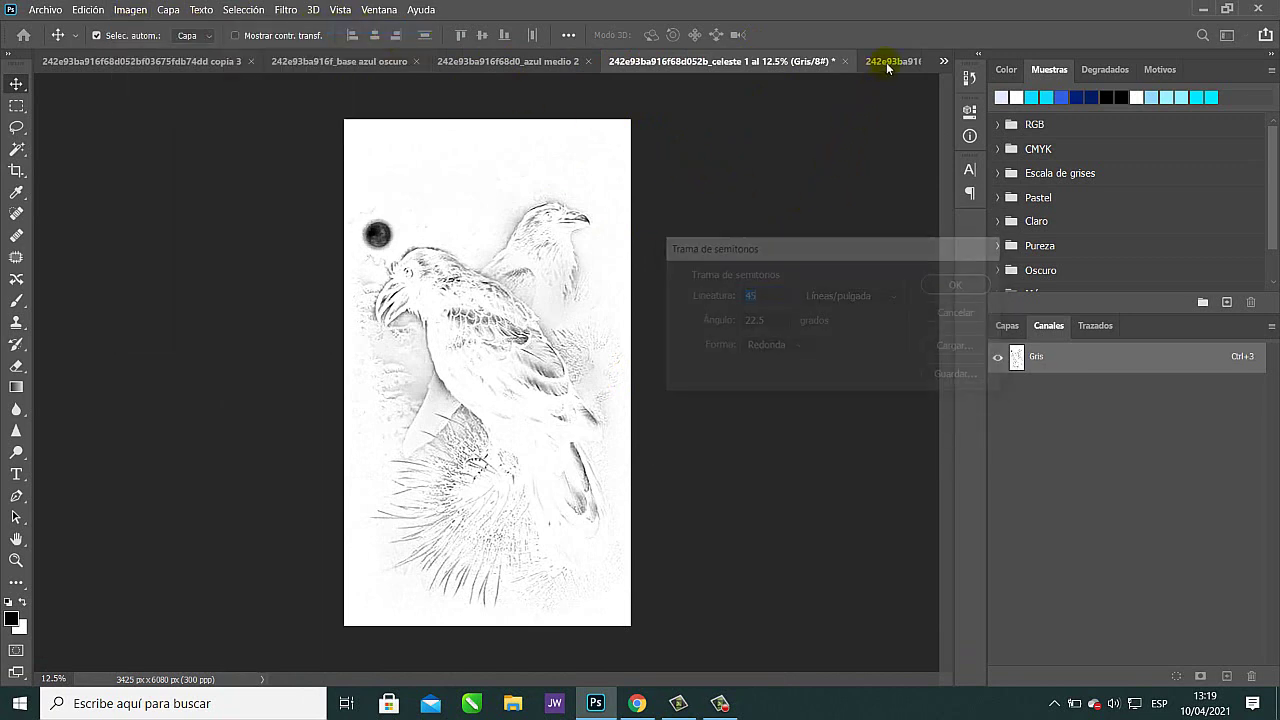
Convert the celeste 2 document to a 300 pixels/inch bitmap with a round halftone screen of 45 lines/inch at 22.5 degrees.
click(889, 60)
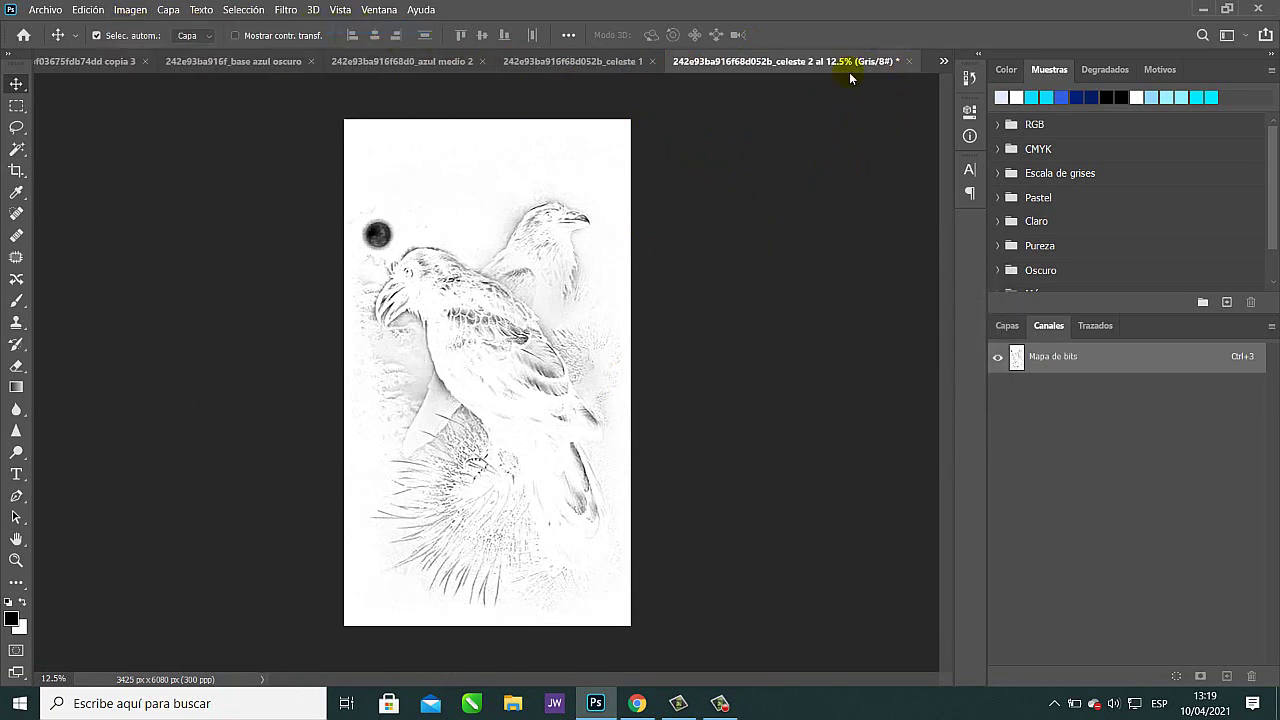
click(130, 9)
mouse_move(318, 26)
click(397, 30)
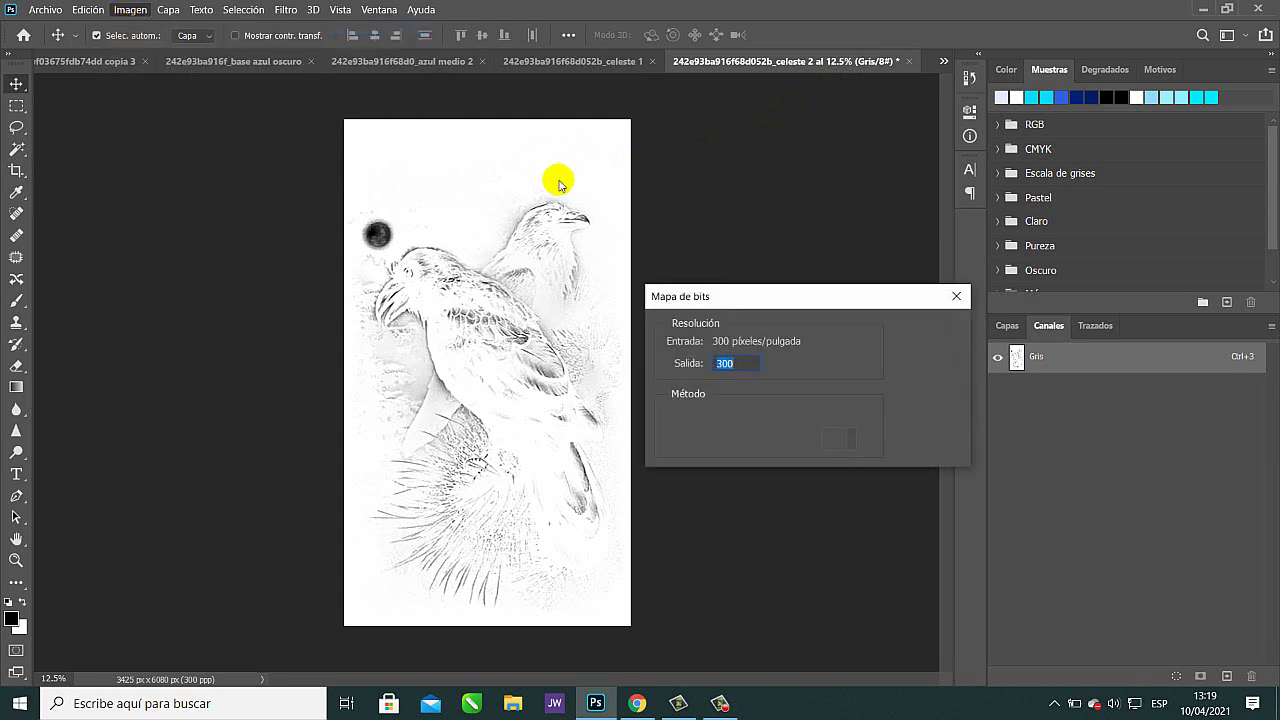
click(915, 331)
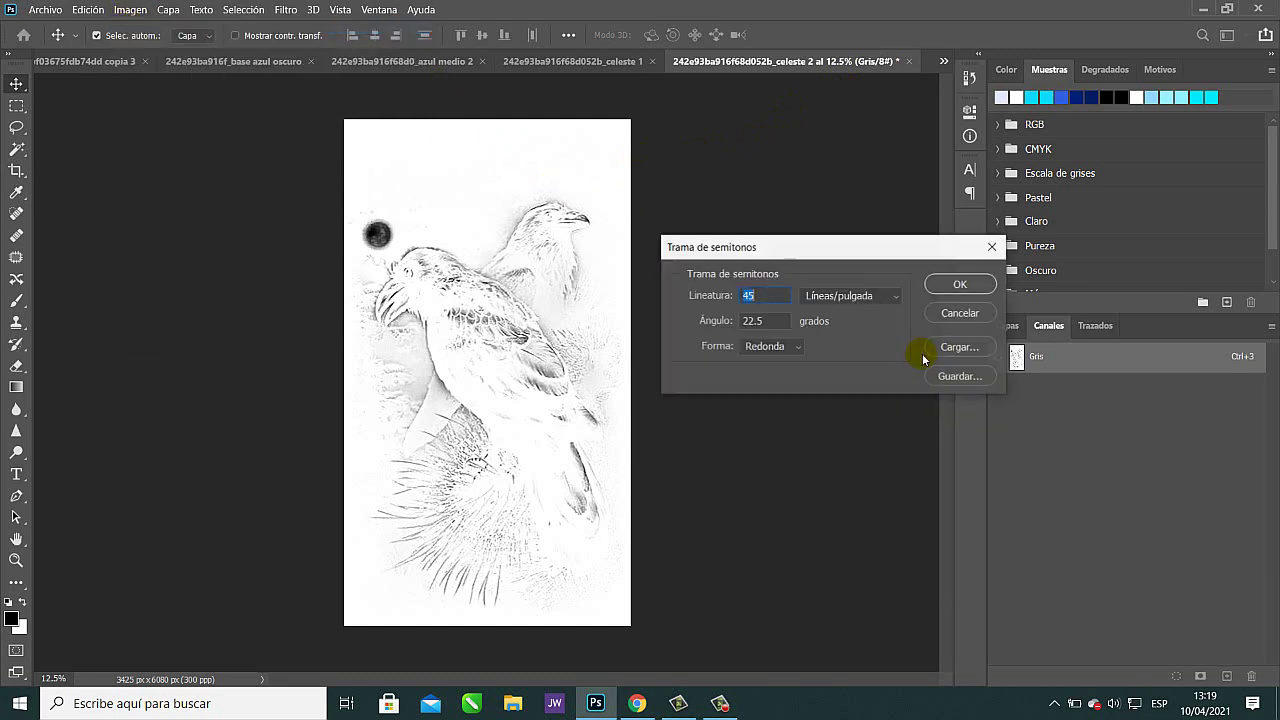
click(960, 284)
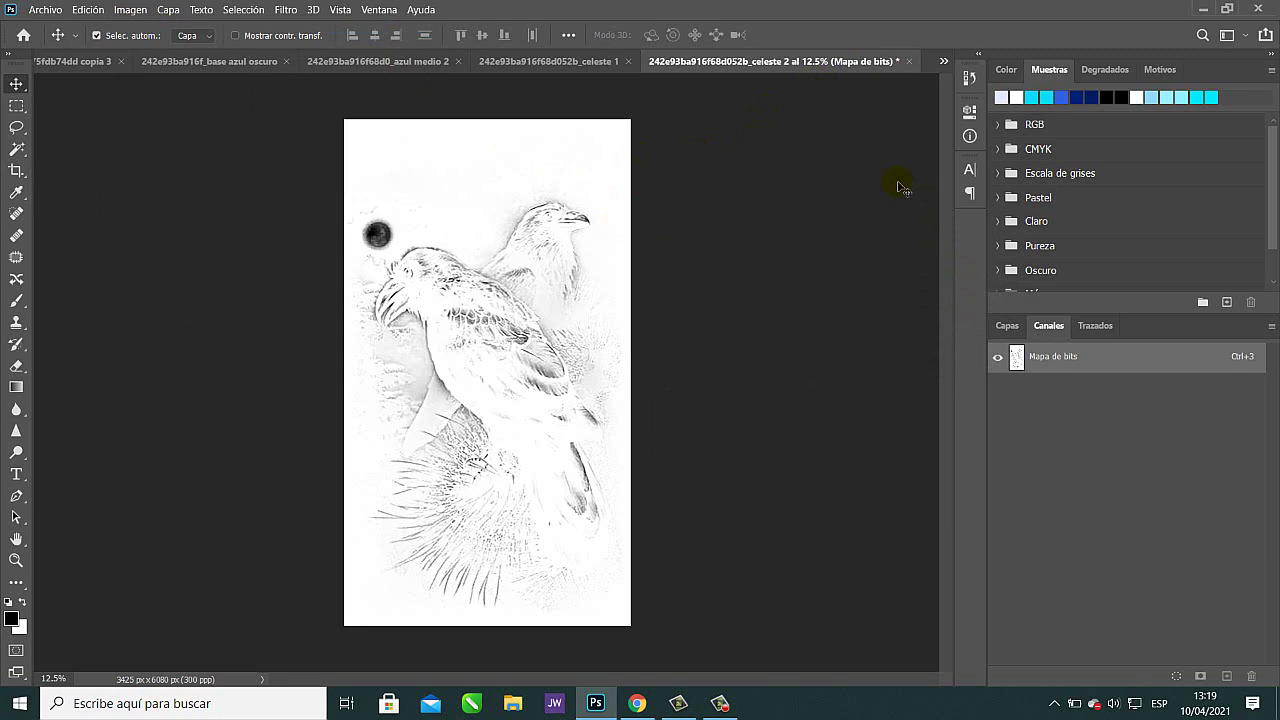
Convert the bñanco document to a 300 pixels/inch bitmap, accepting the same halftone screen settings.
click(943, 61)
click(986, 149)
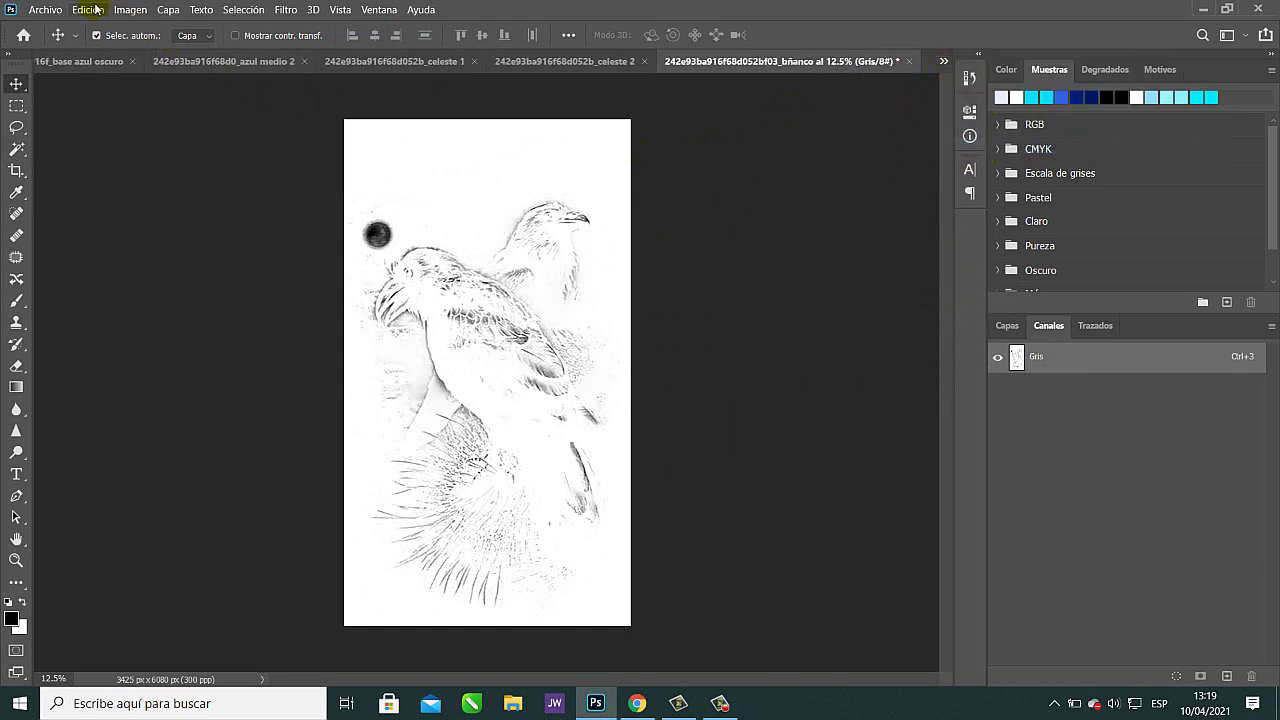
click(130, 9)
mouse_move(180, 27)
click(403, 37)
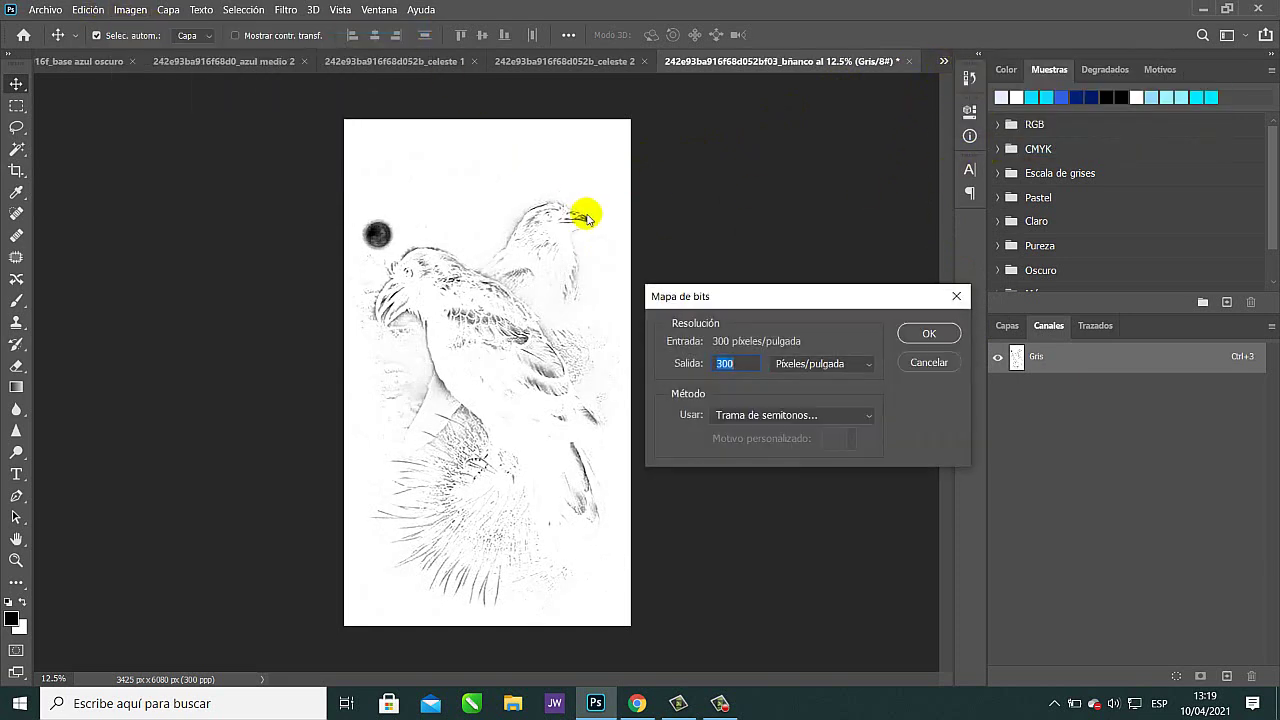
key(Return)
key(Return)
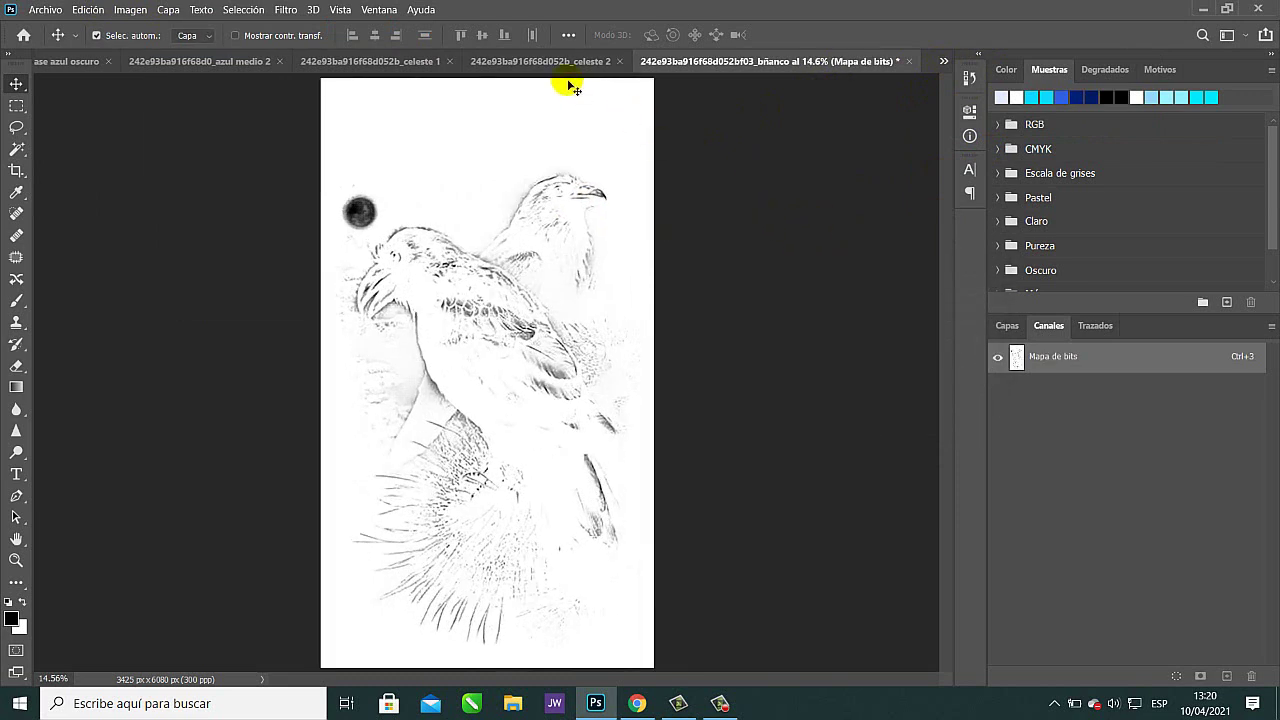
Review the converted bitmaps and the copia 3 separation document, examining the base azul oscuro halftone dots up close.
click(540, 62)
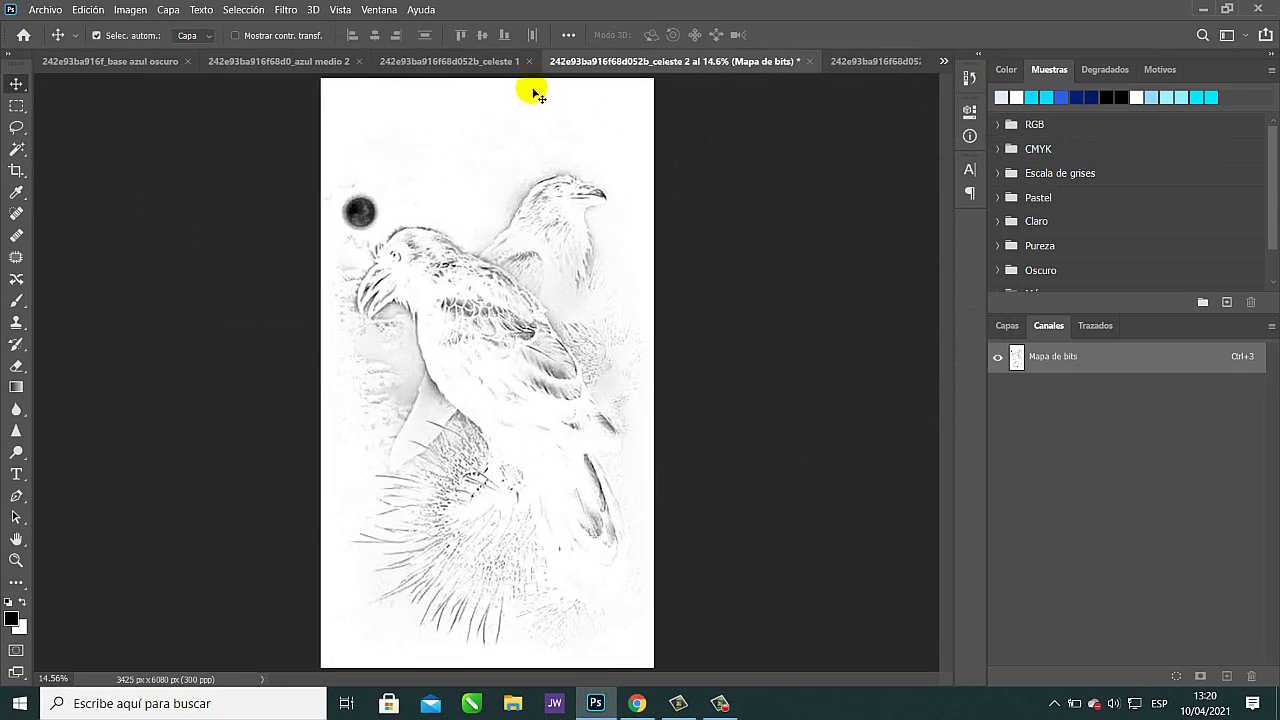
click(451, 61)
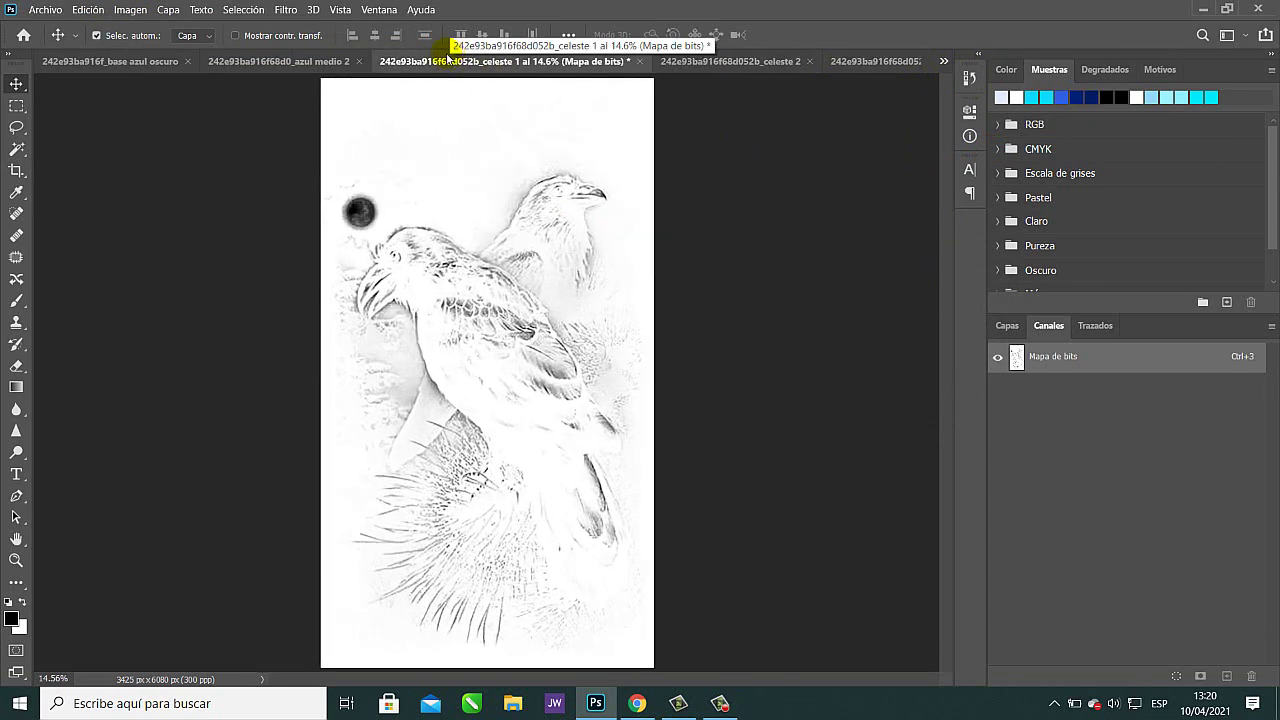
click(309, 61)
key(ctrl+0)
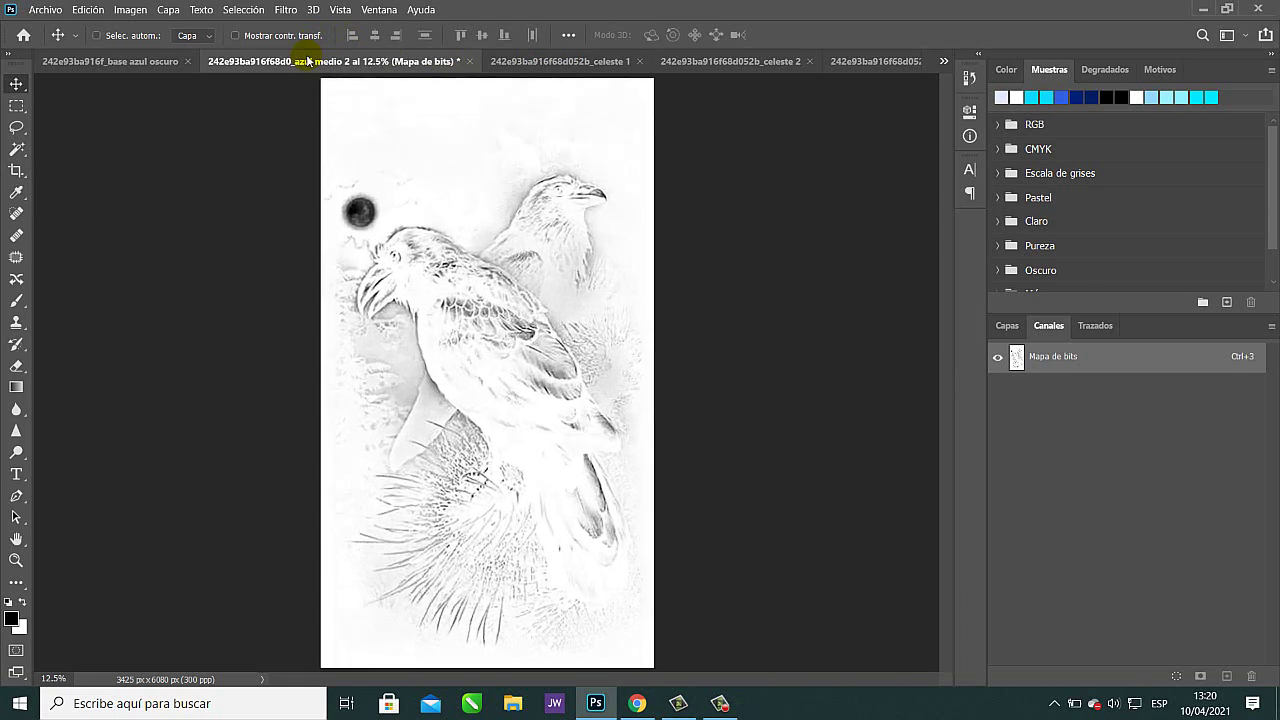
click(131, 62)
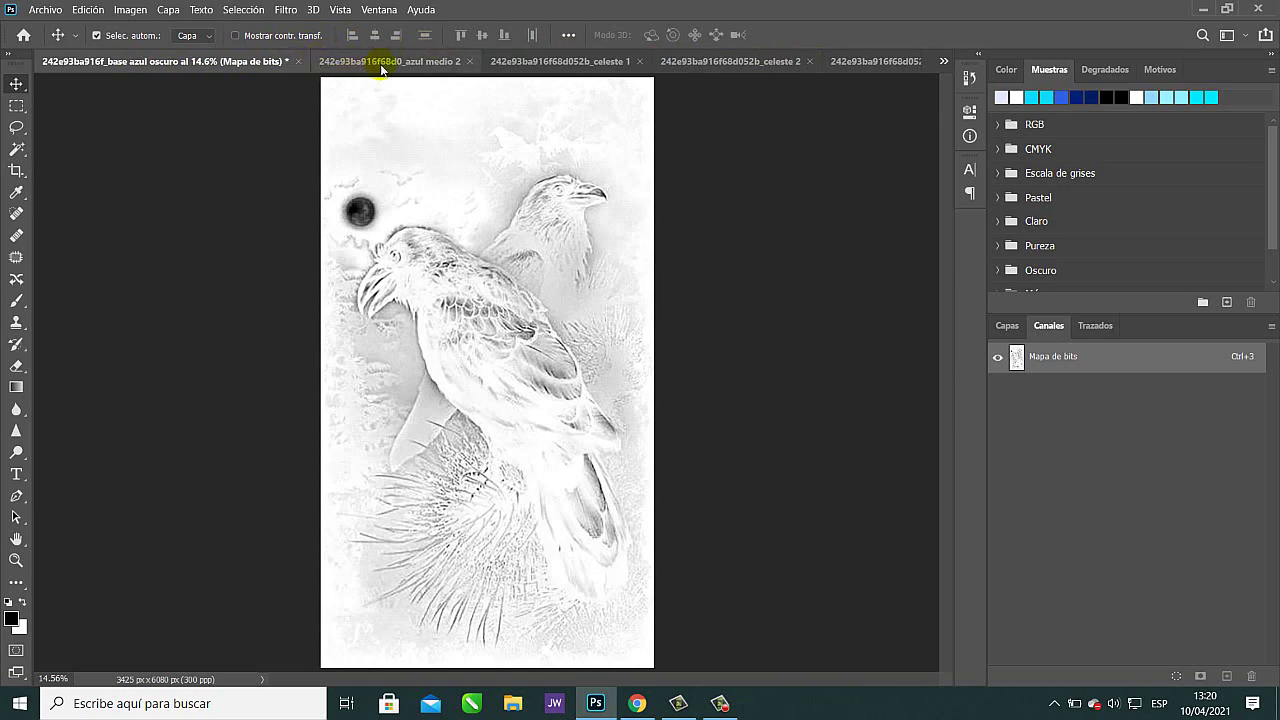
click(944, 61)
click(984, 68)
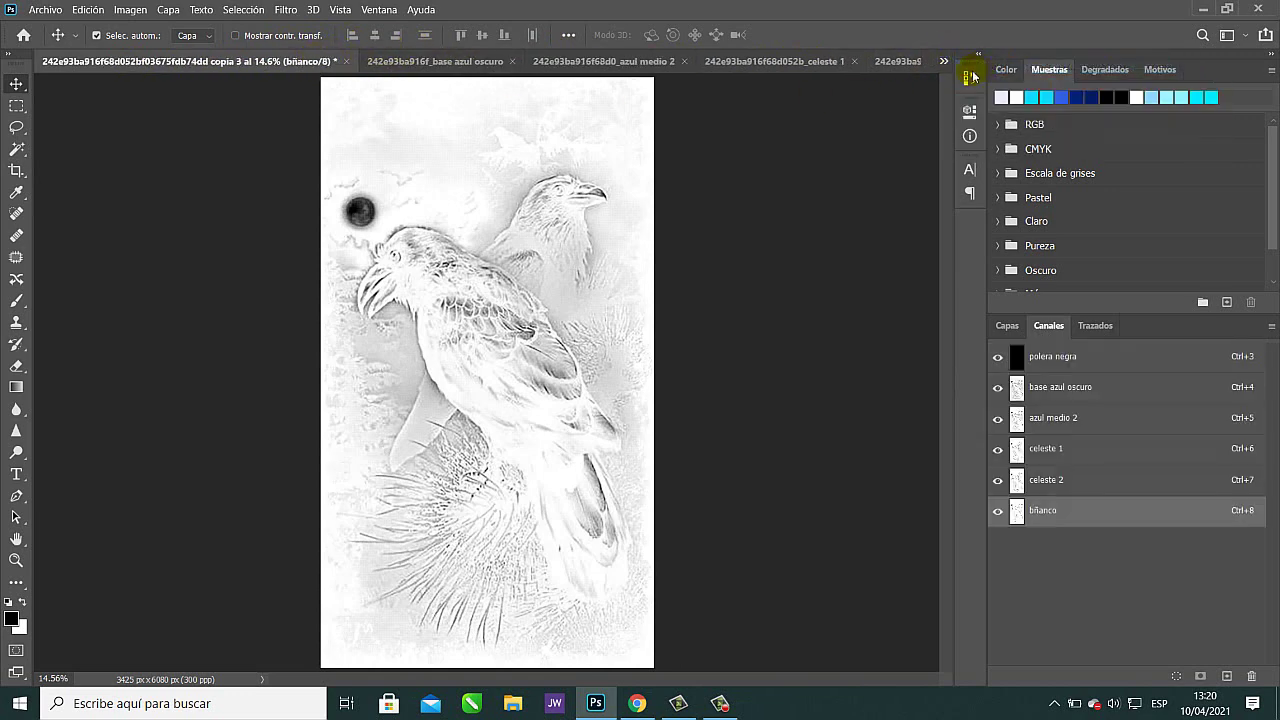
click(430, 61)
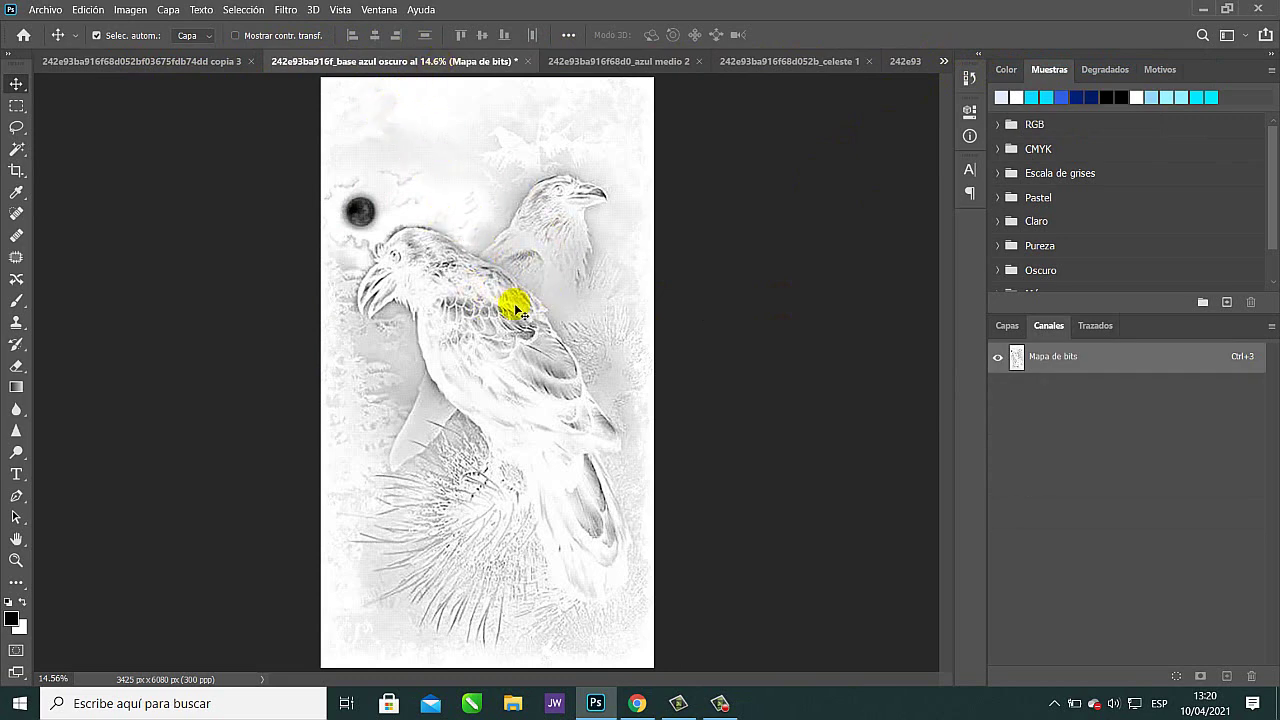
scroll(490, 290, up, 5)
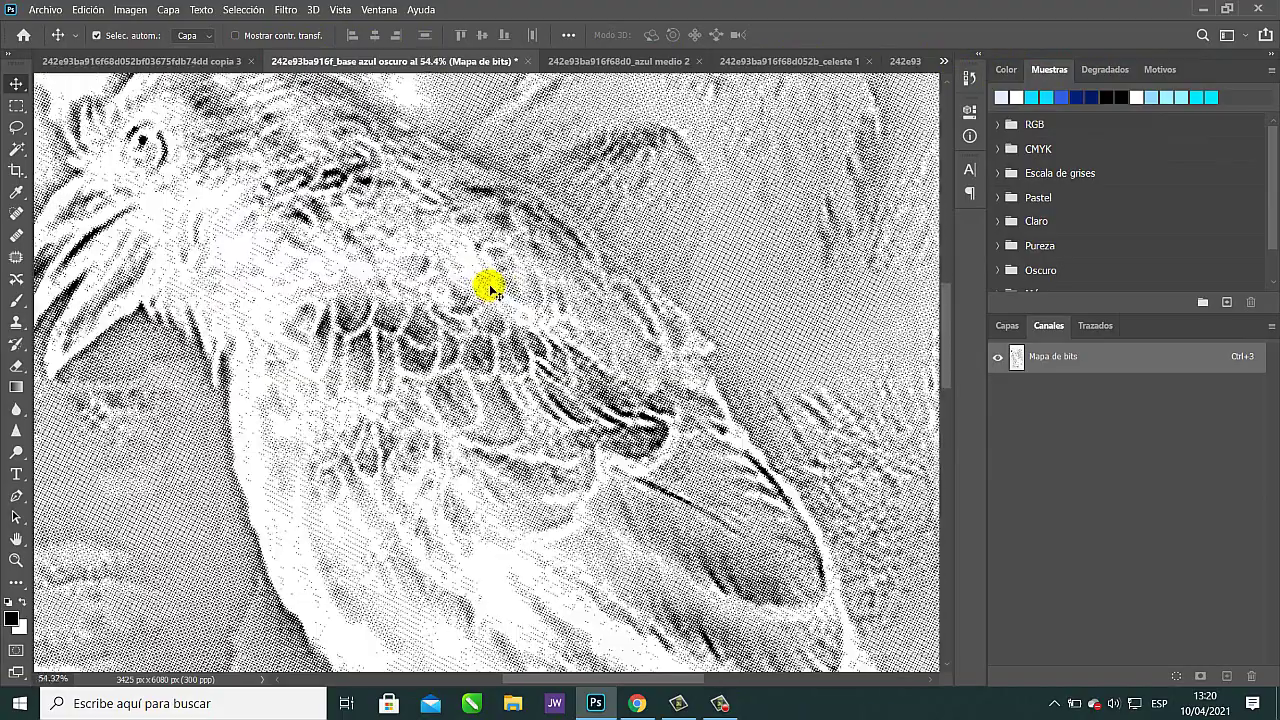
key(ctrl+0)
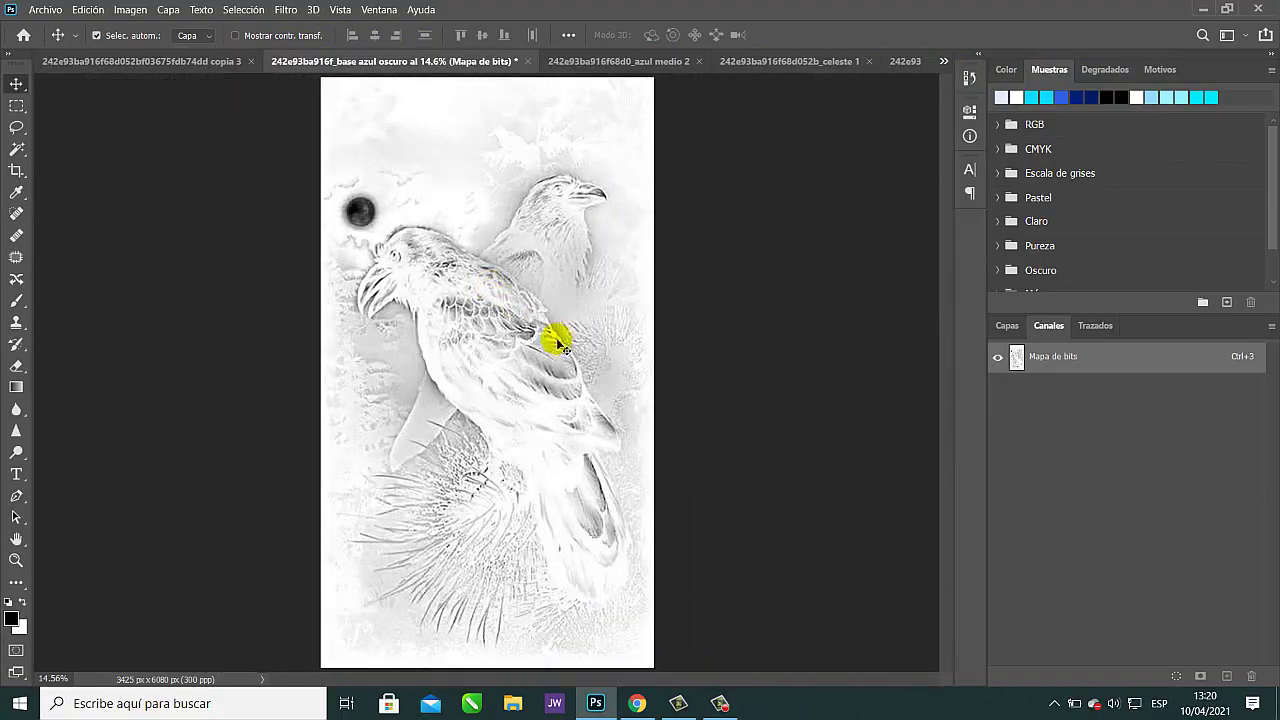
Copy the entire base azul oscuro bitmap into the base azul oscuro channel of the copia 3 document and deselect.
key(ctrl+a)
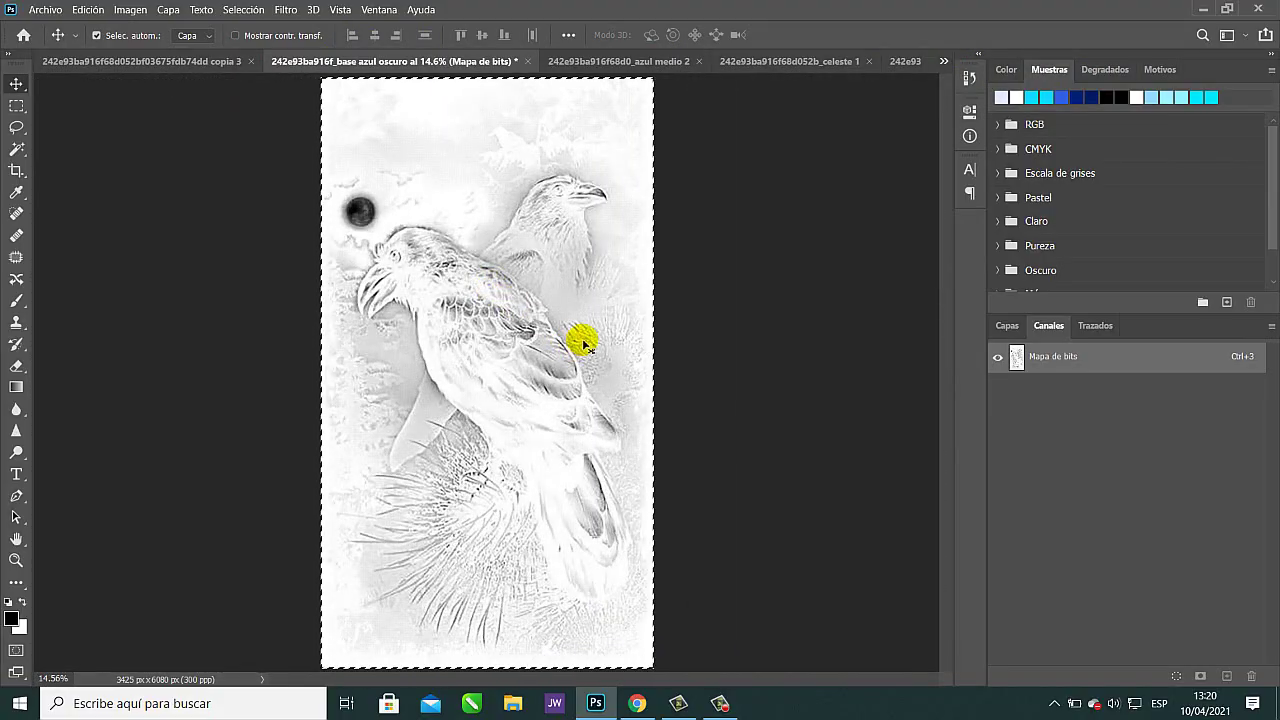
click(183, 61)
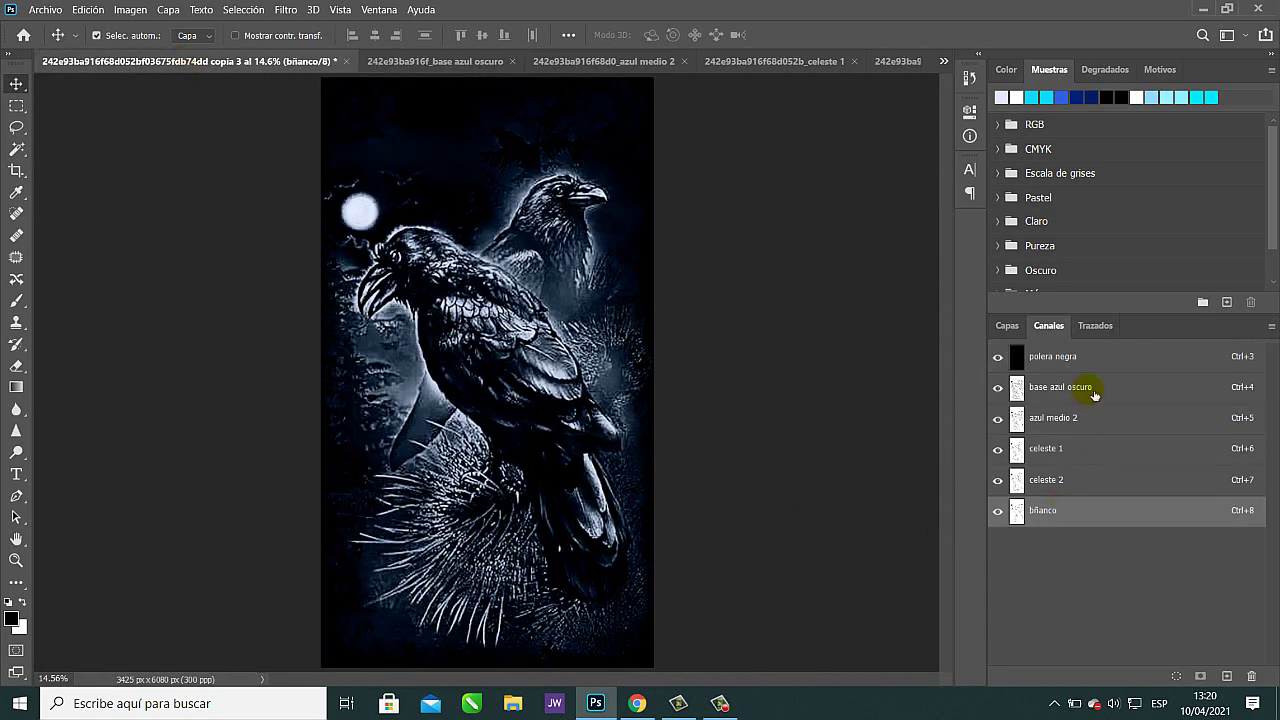
click(1094, 395)
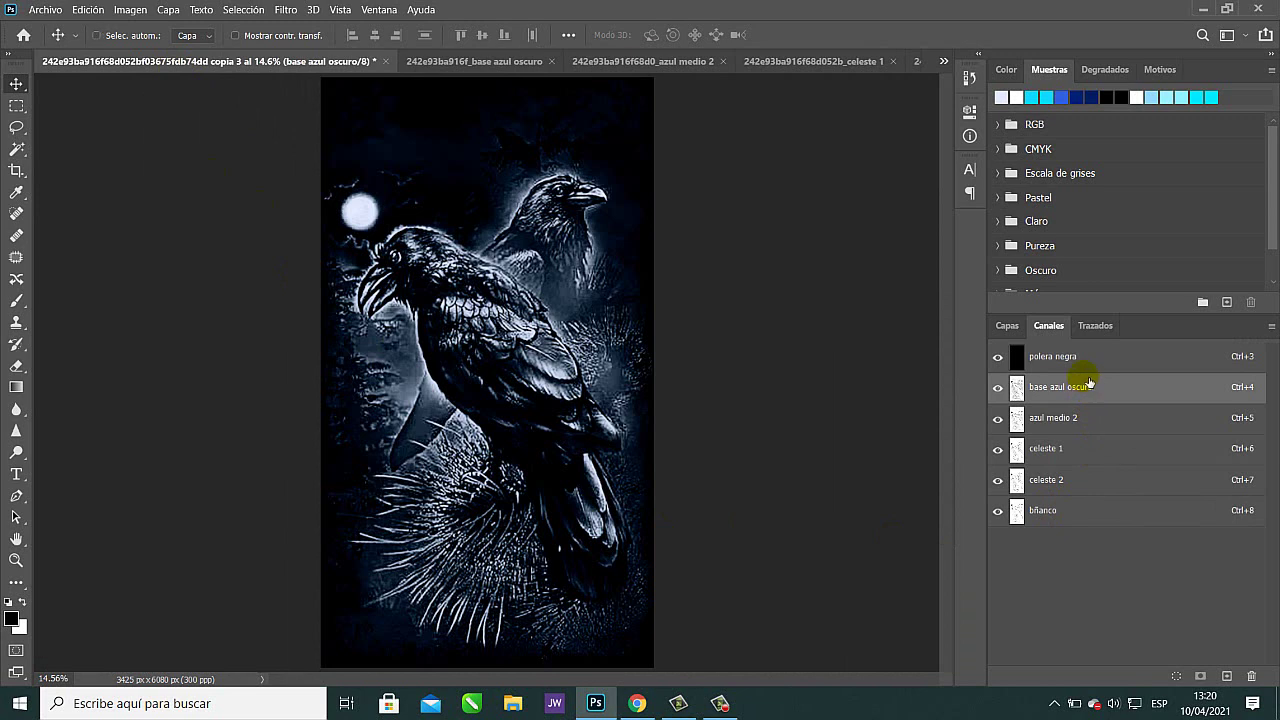
key(ctrl+a)
key(ctrl+d)
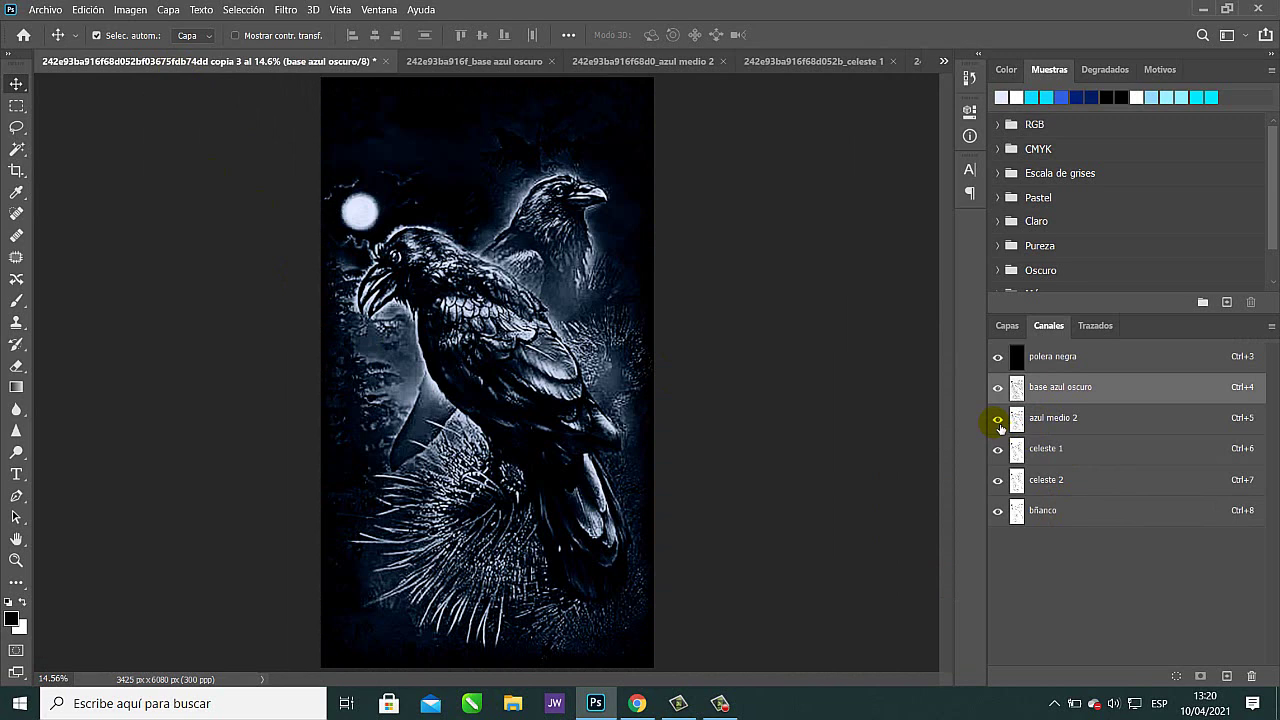
Isolate the polera negra and base azul oscuro channels to inspect the halftone dots up close, restoring the other channels' visibility.
drag(998, 418, 996, 528)
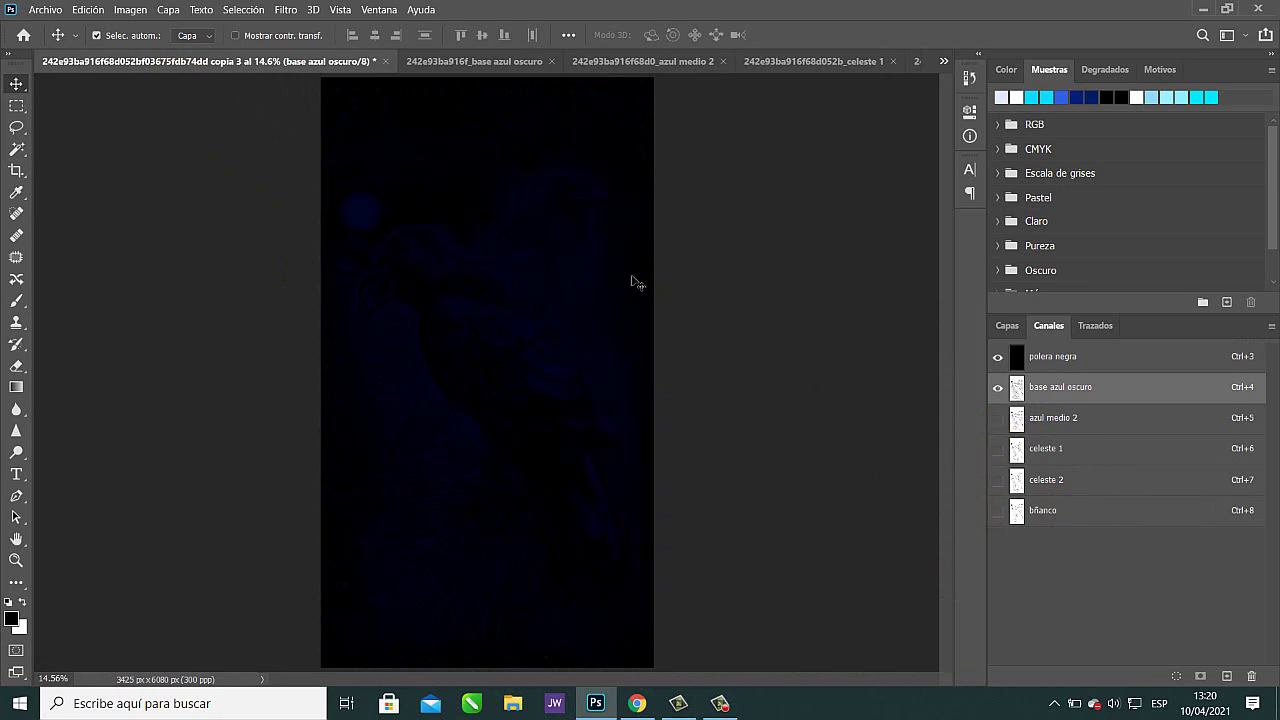
scroll(555, 240, up, 6)
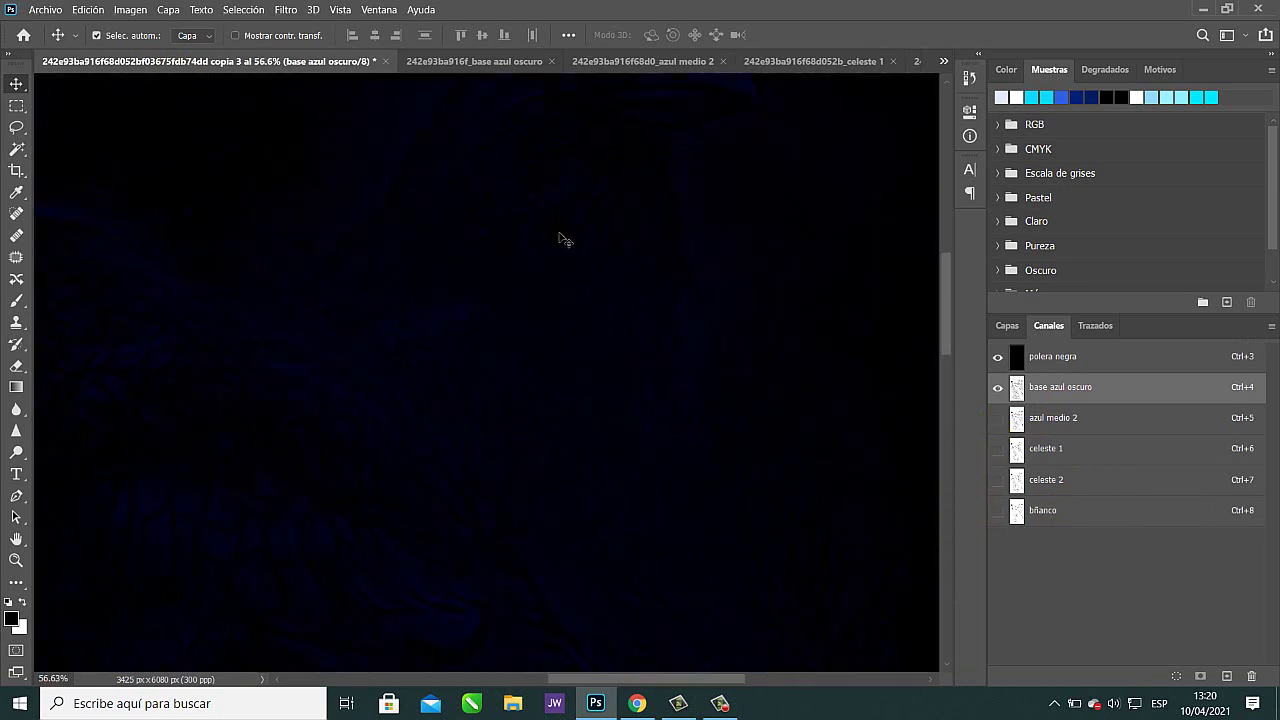
scroll(564, 239, up, 2)
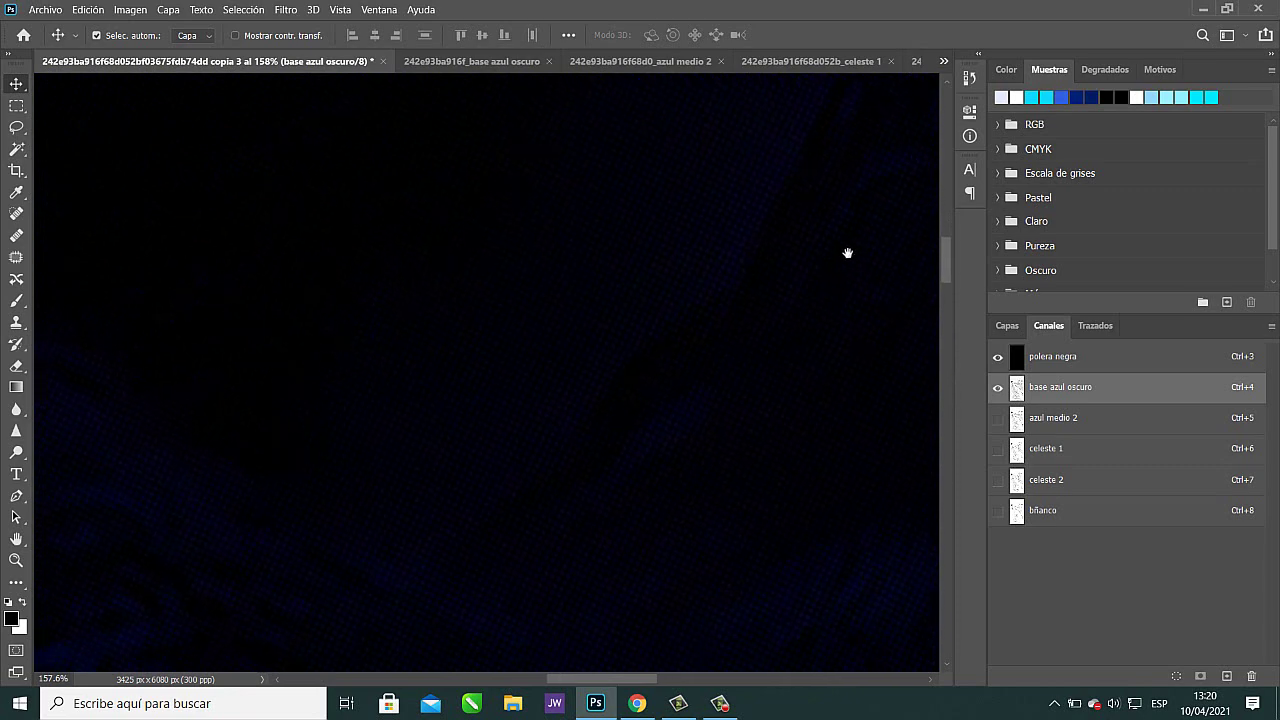
key(ctrl+0)
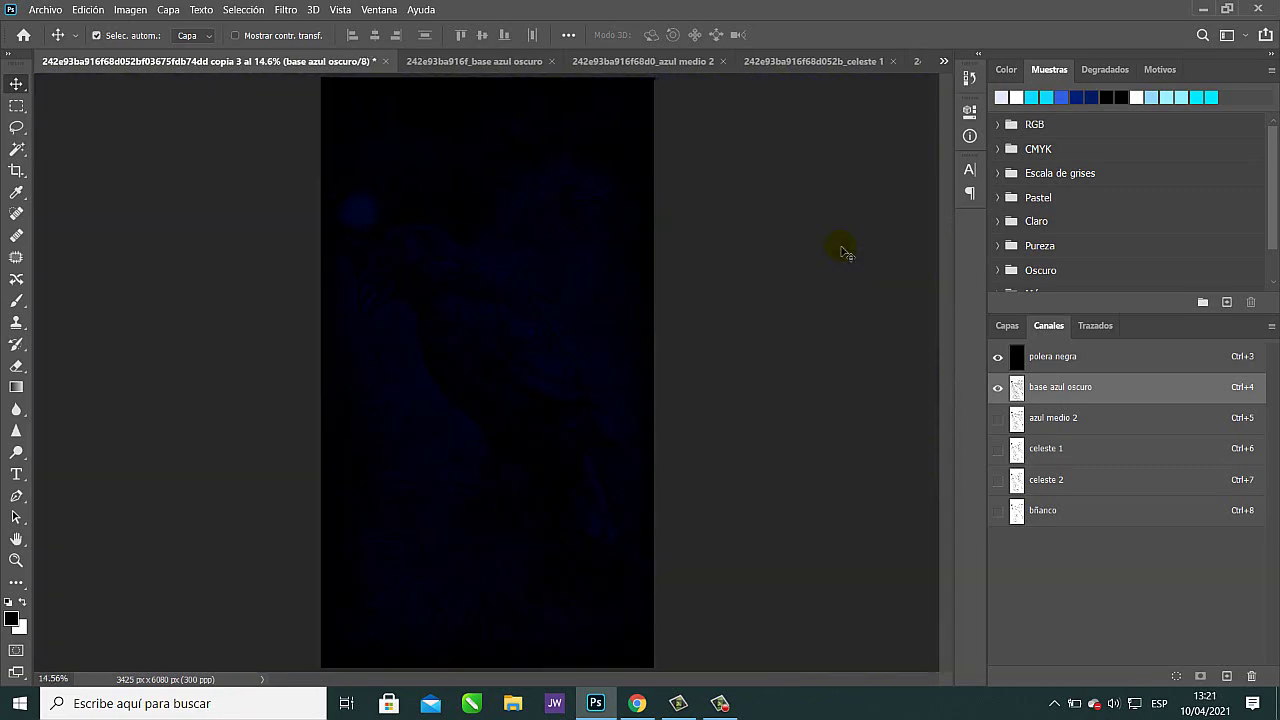
drag(998, 418, 997, 511)
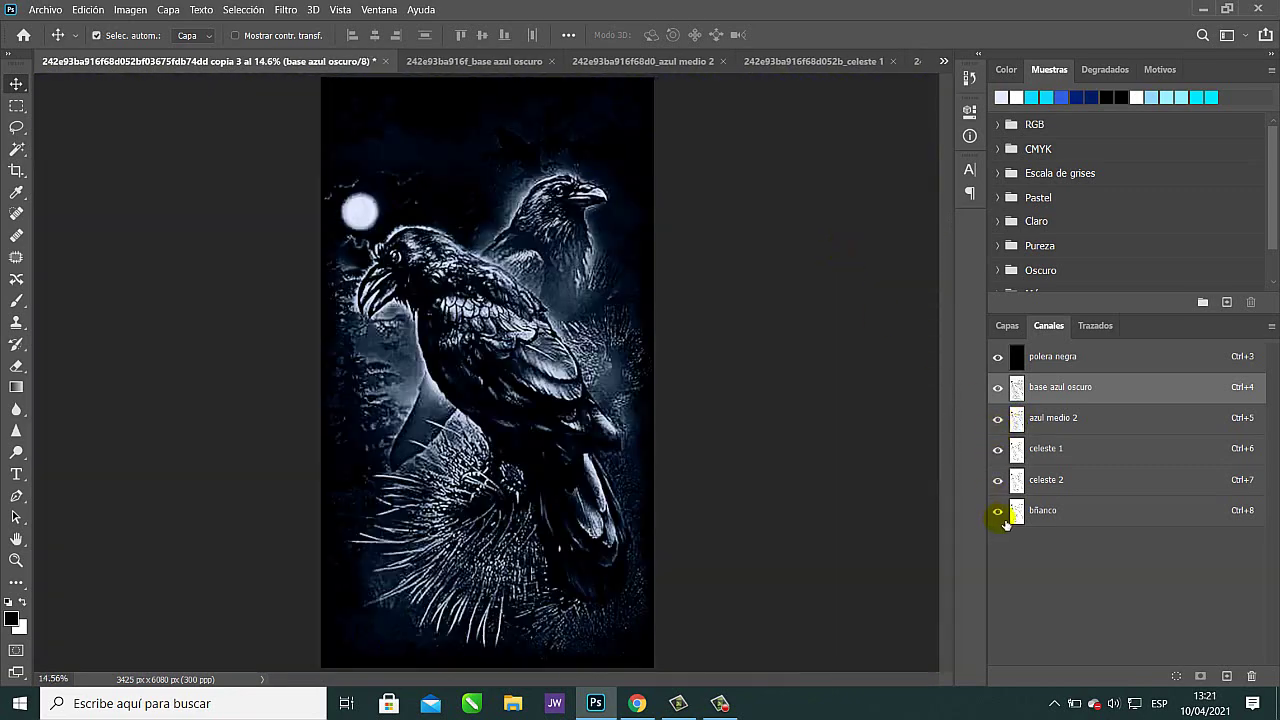
Deselect the artwork in the base azul oscuro bitmap document and close that document without saving.
click(458, 66)
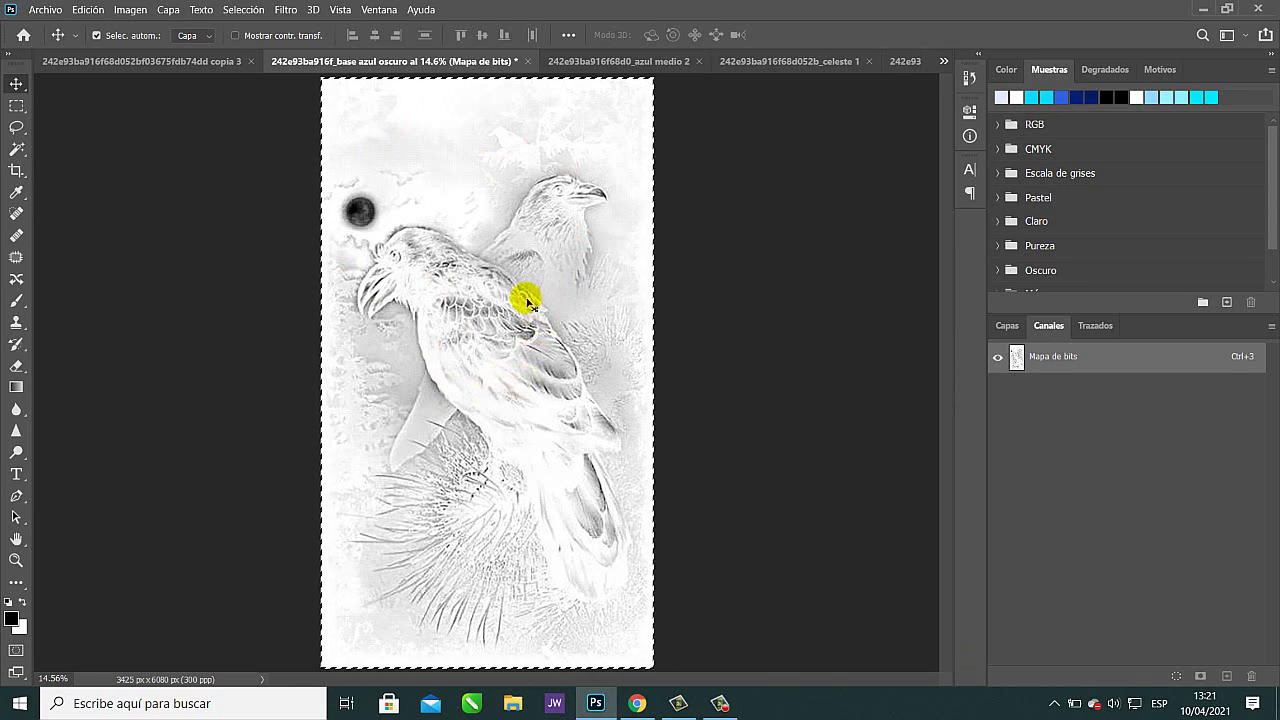
key(ctrl+d)
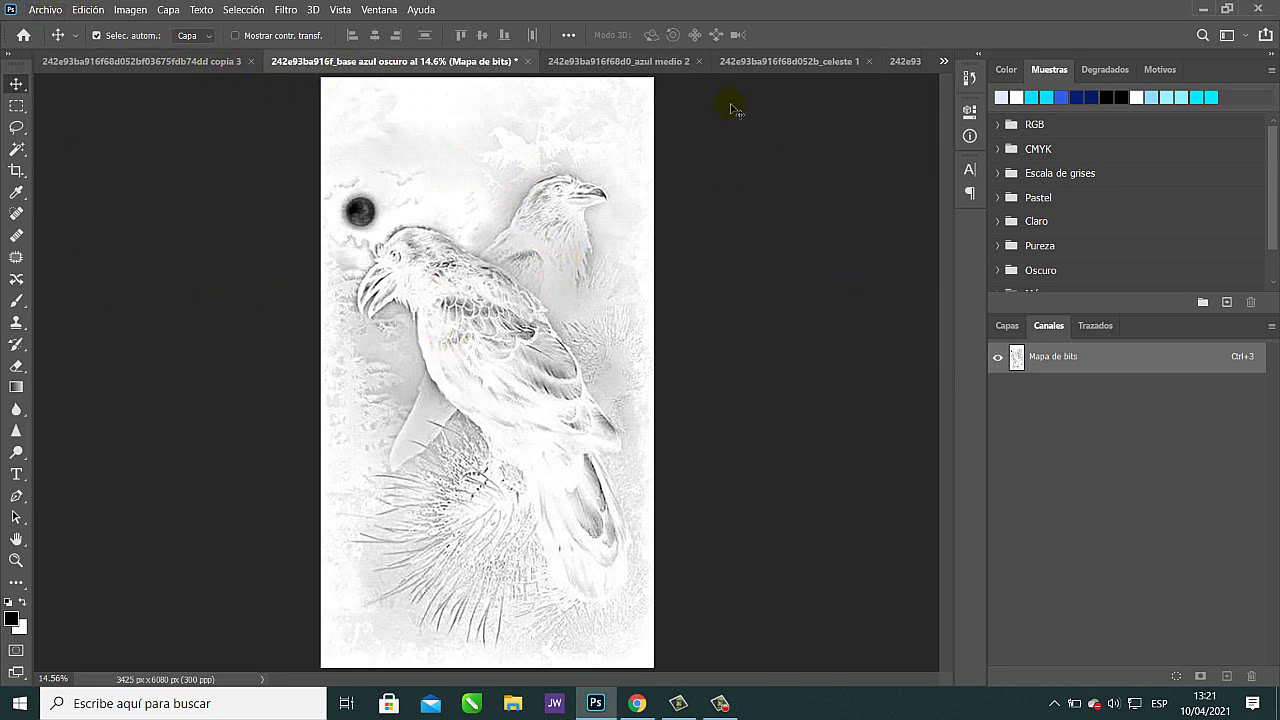
click(528, 62)
click(874, 197)
Copy the entire azul medio 2 bitmap into the azul medio 2 channel of copia 3 and close its source document without saving.
click(470, 61)
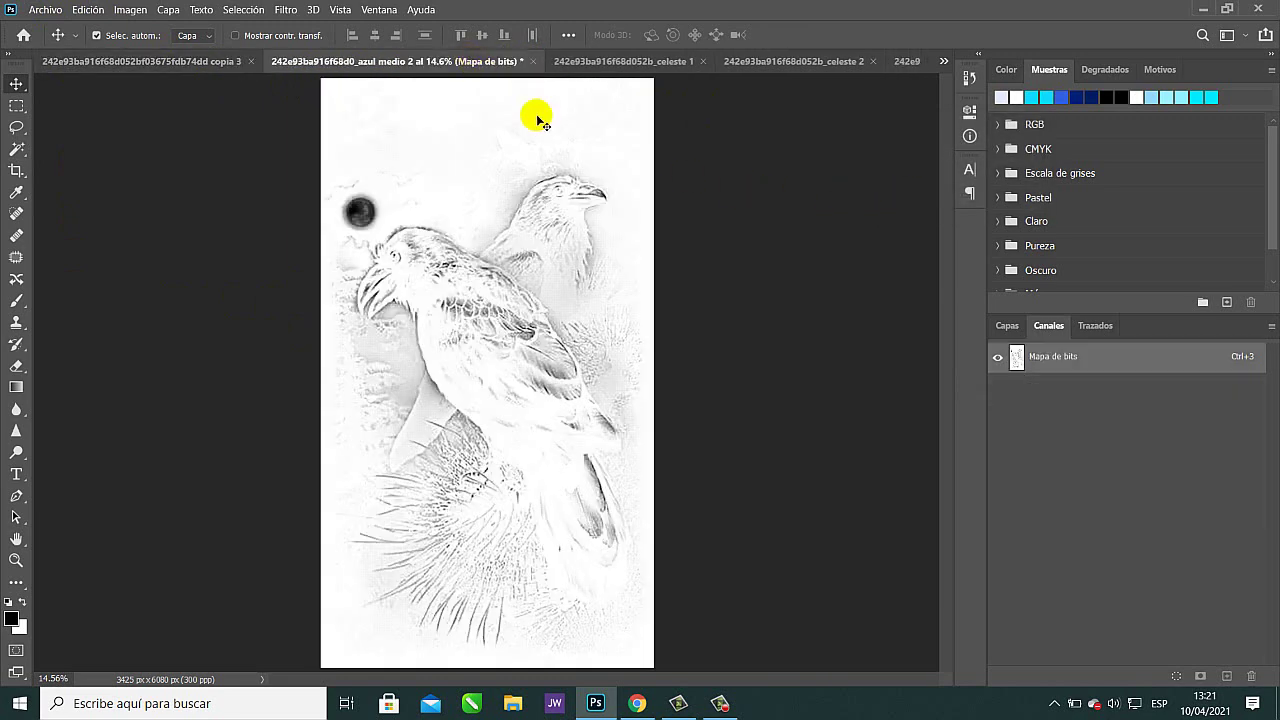
key(ctrl+a)
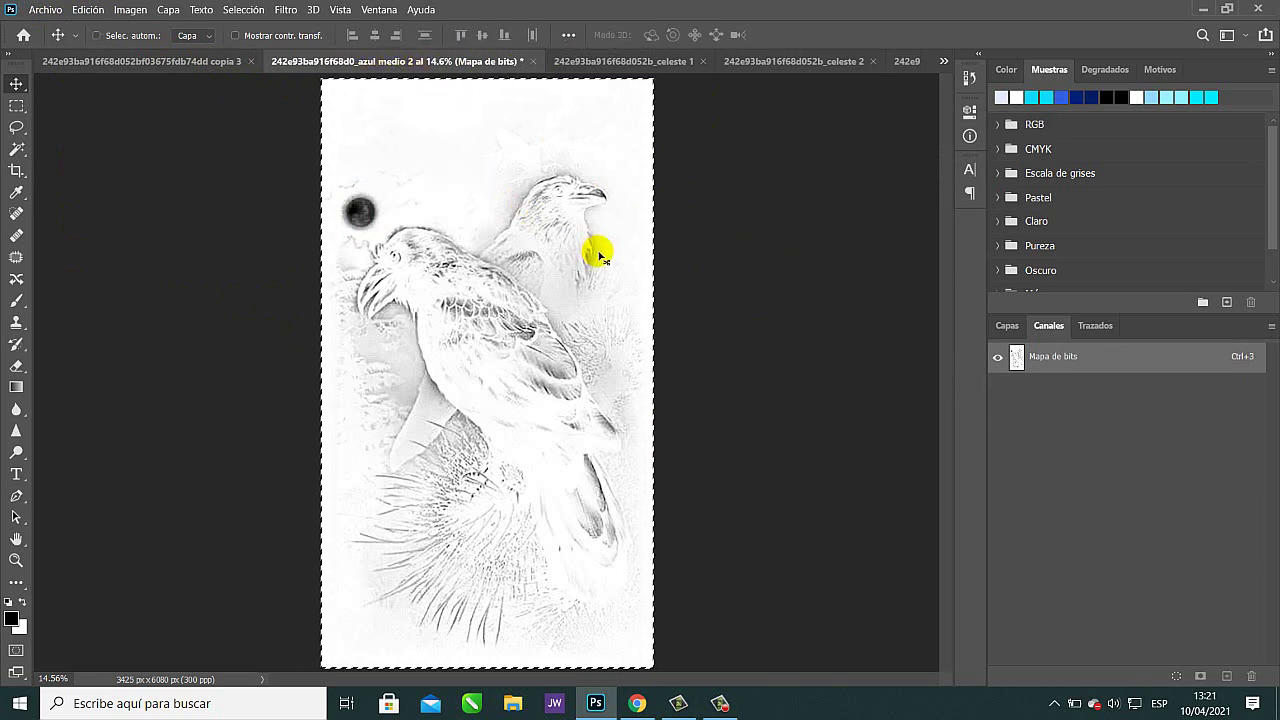
key(ctrl)
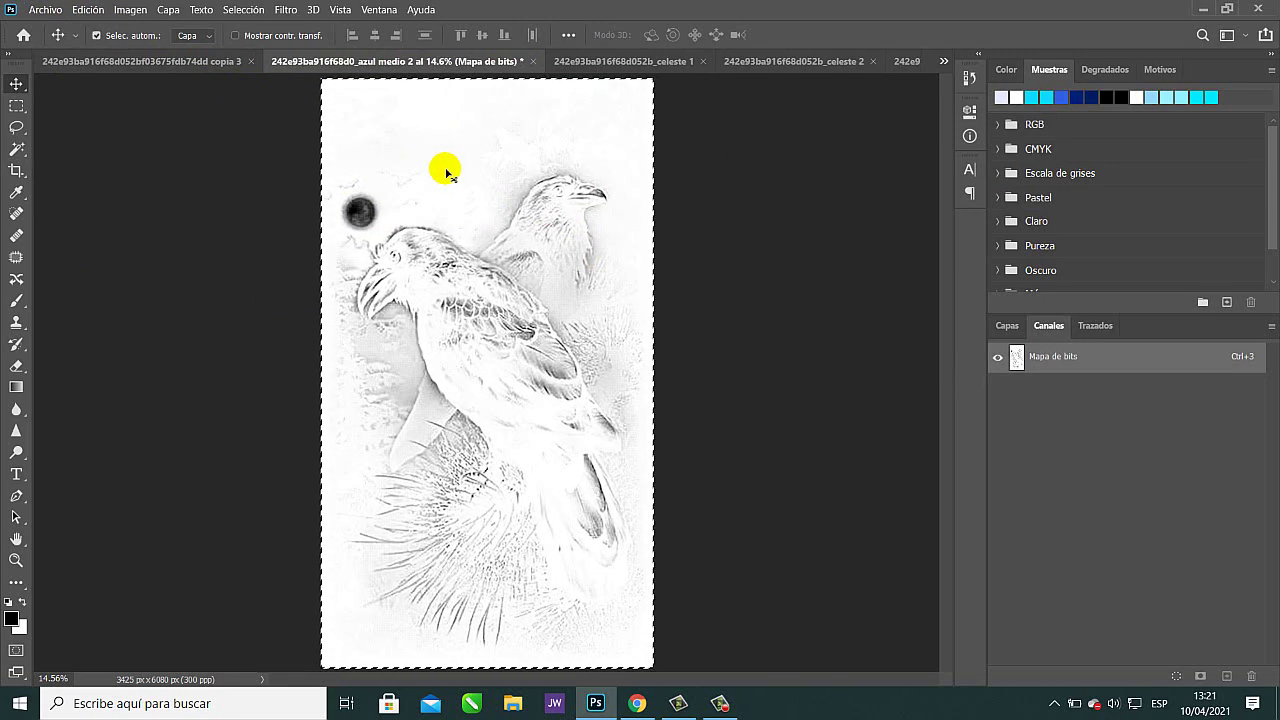
click(189, 61)
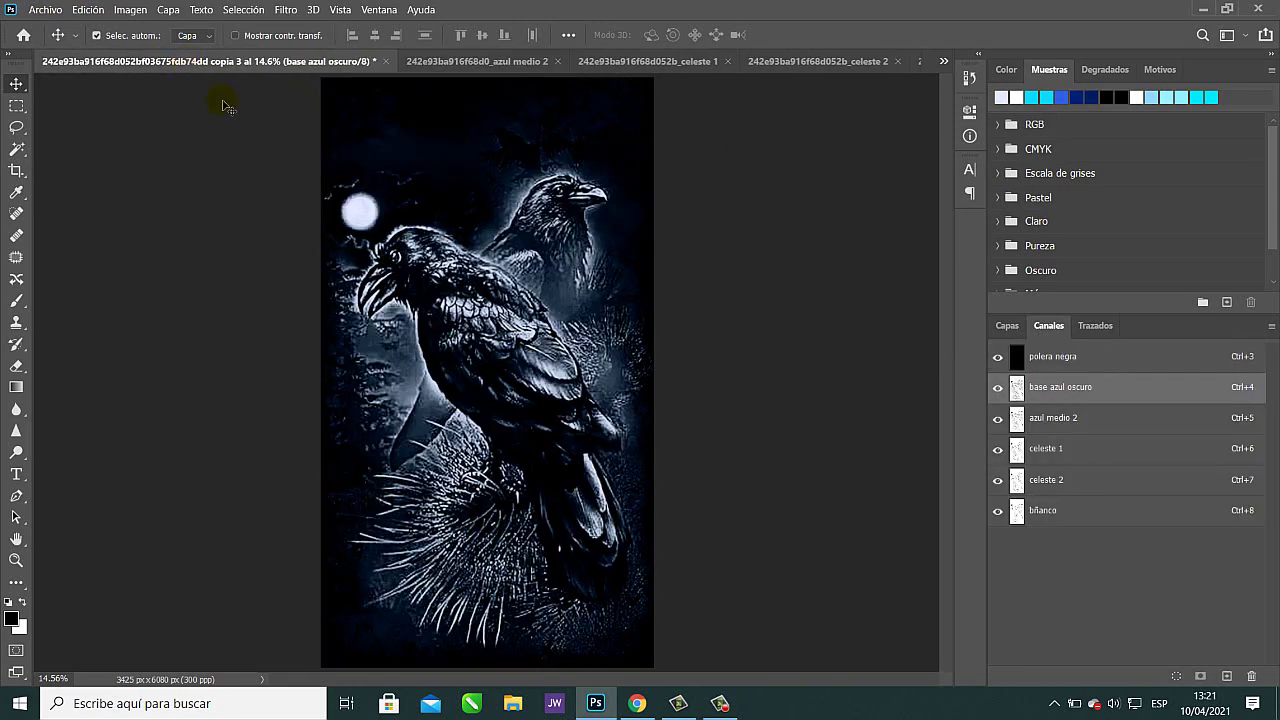
click(1070, 416)
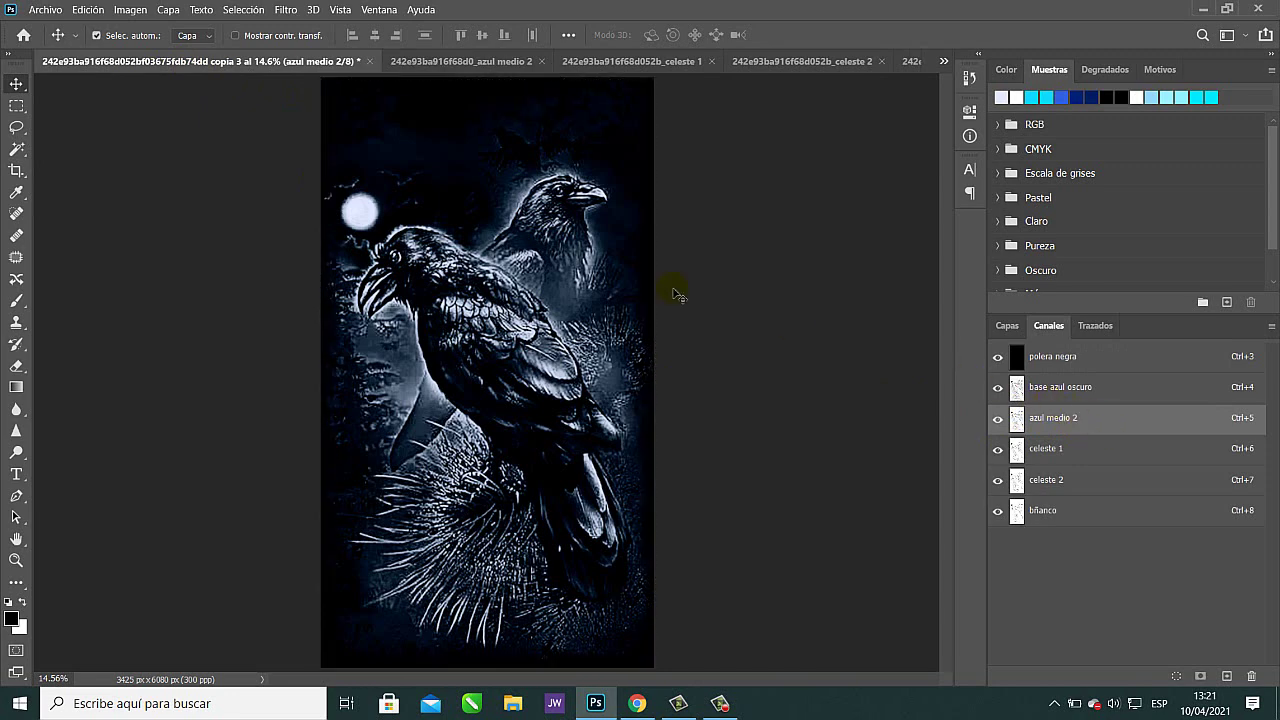
click(416, 60)
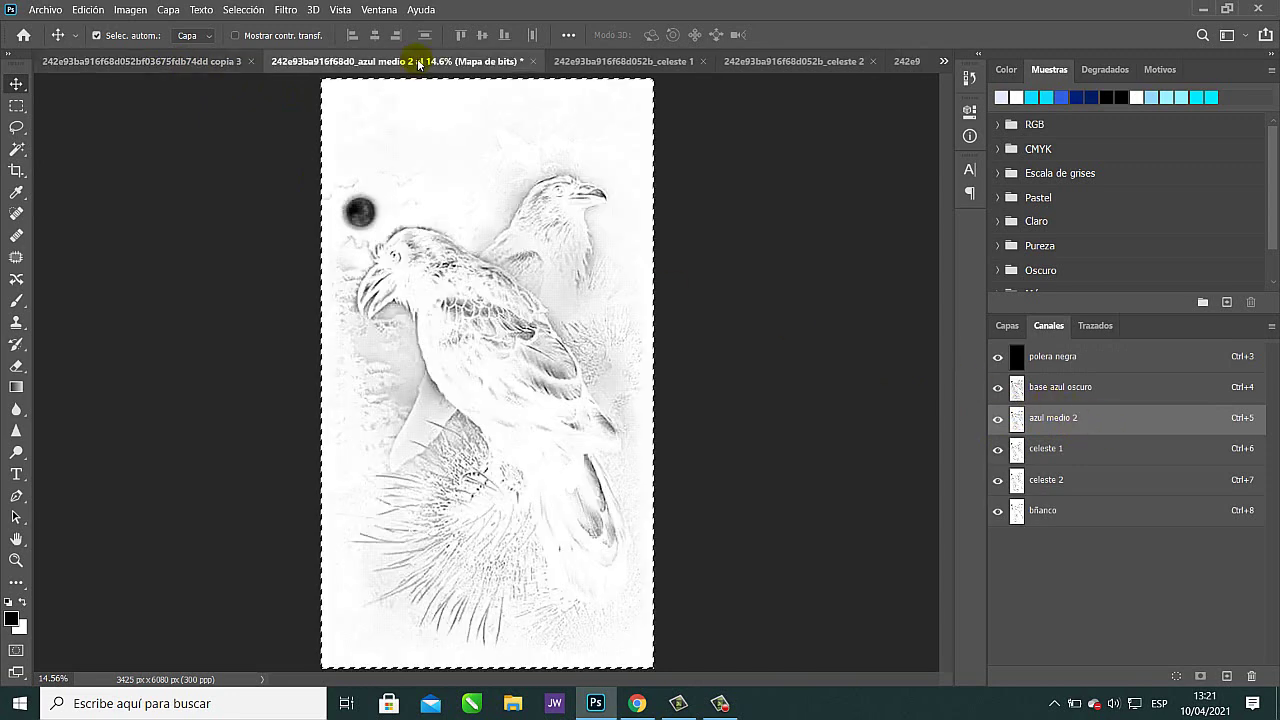
click(533, 61)
click(866, 195)
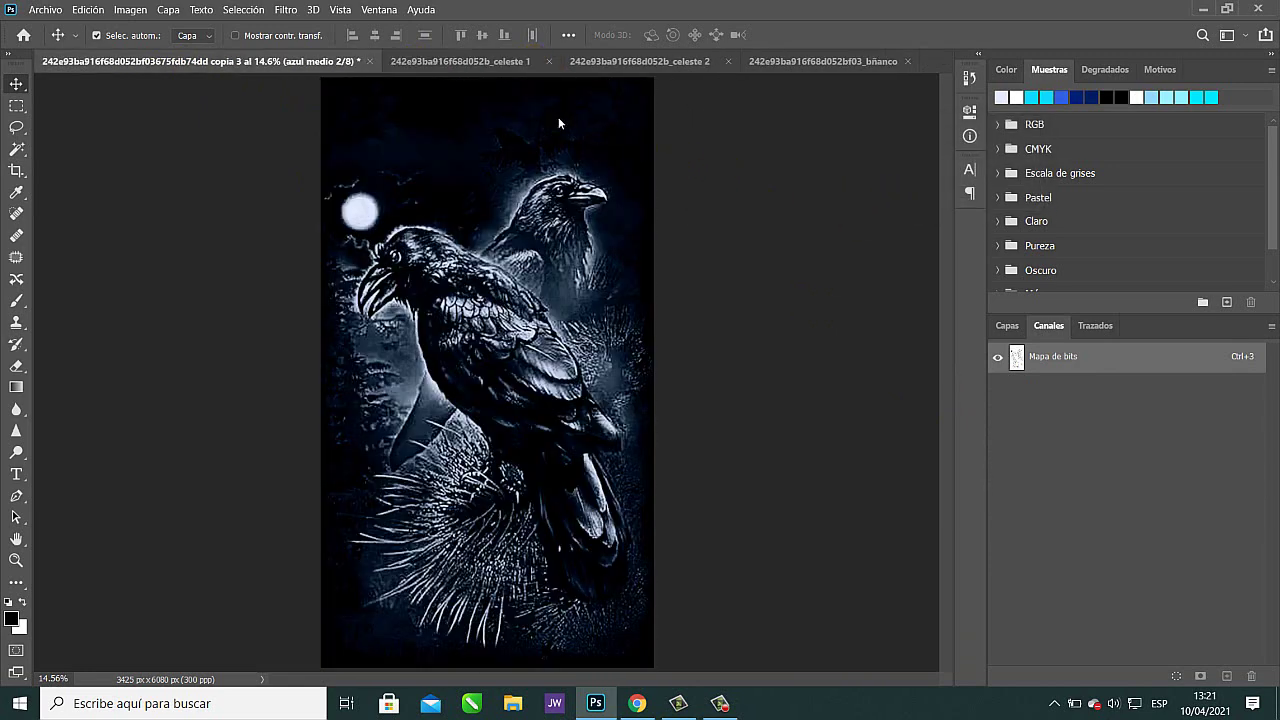
Copy the entire celeste 1 bitmap into the celeste 1 channel of copia 3, deselect, and close its source document without saving.
click(460, 61)
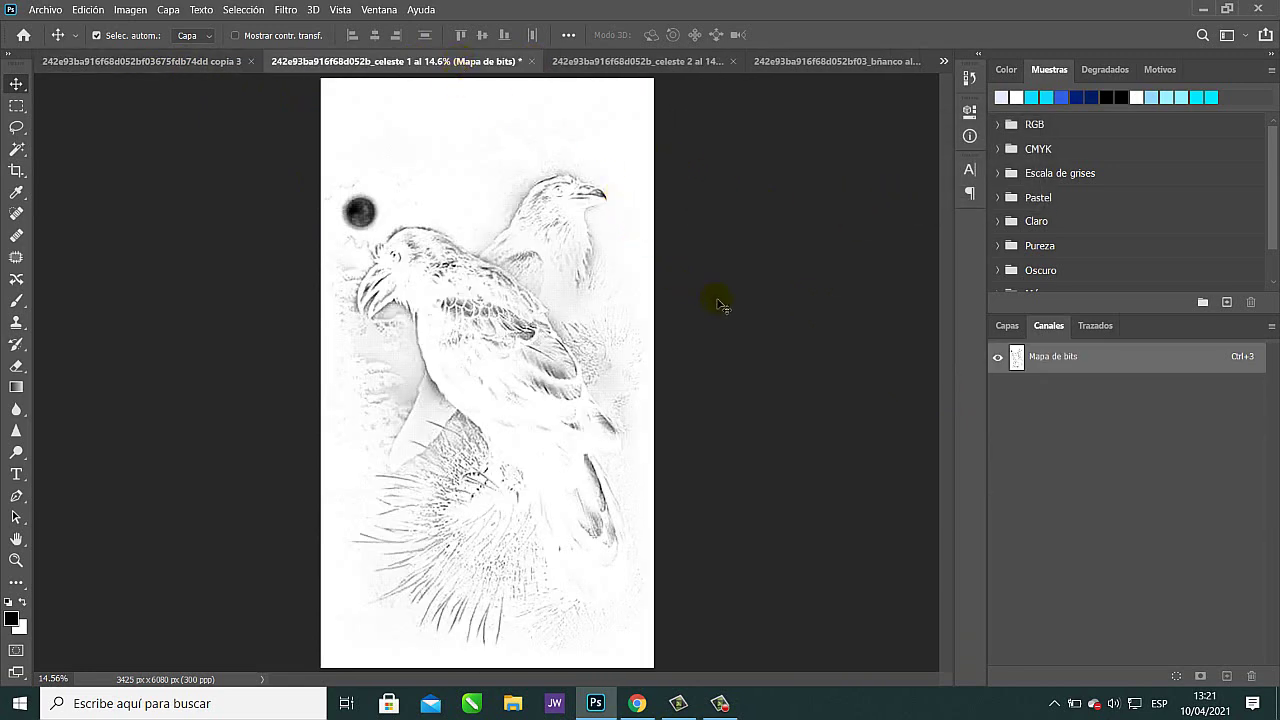
click(191, 60)
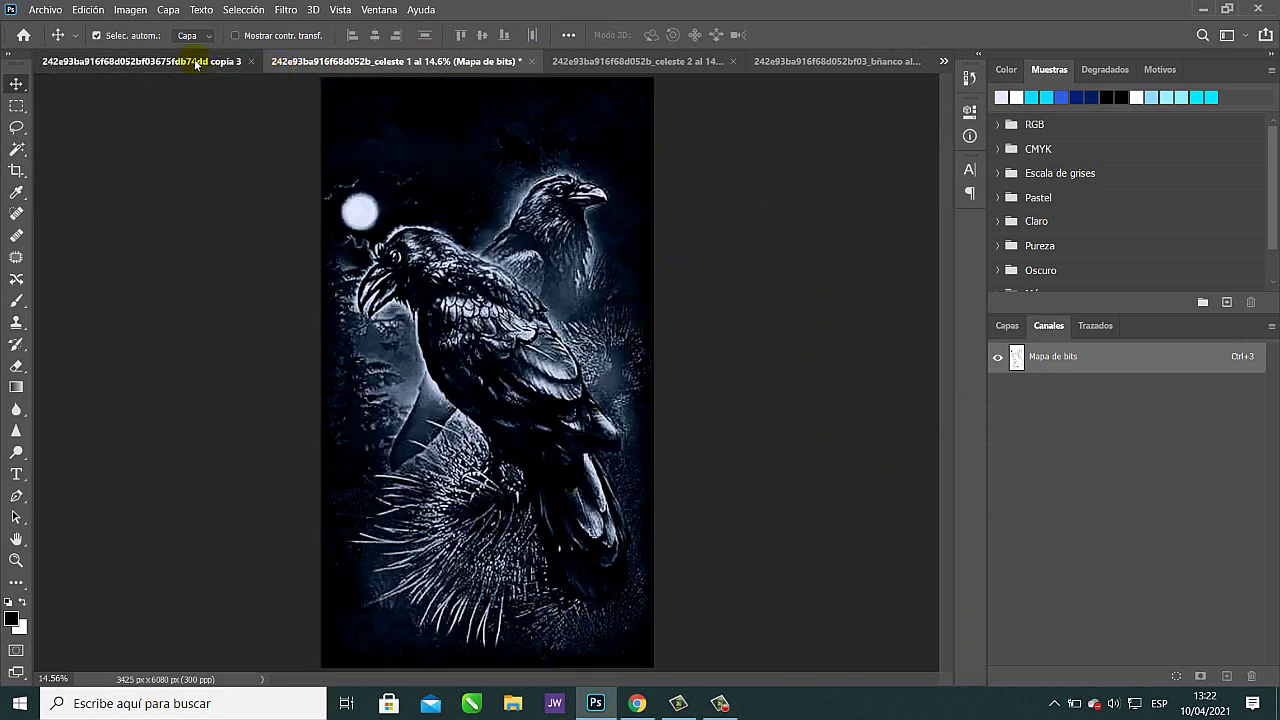
click(446, 63)
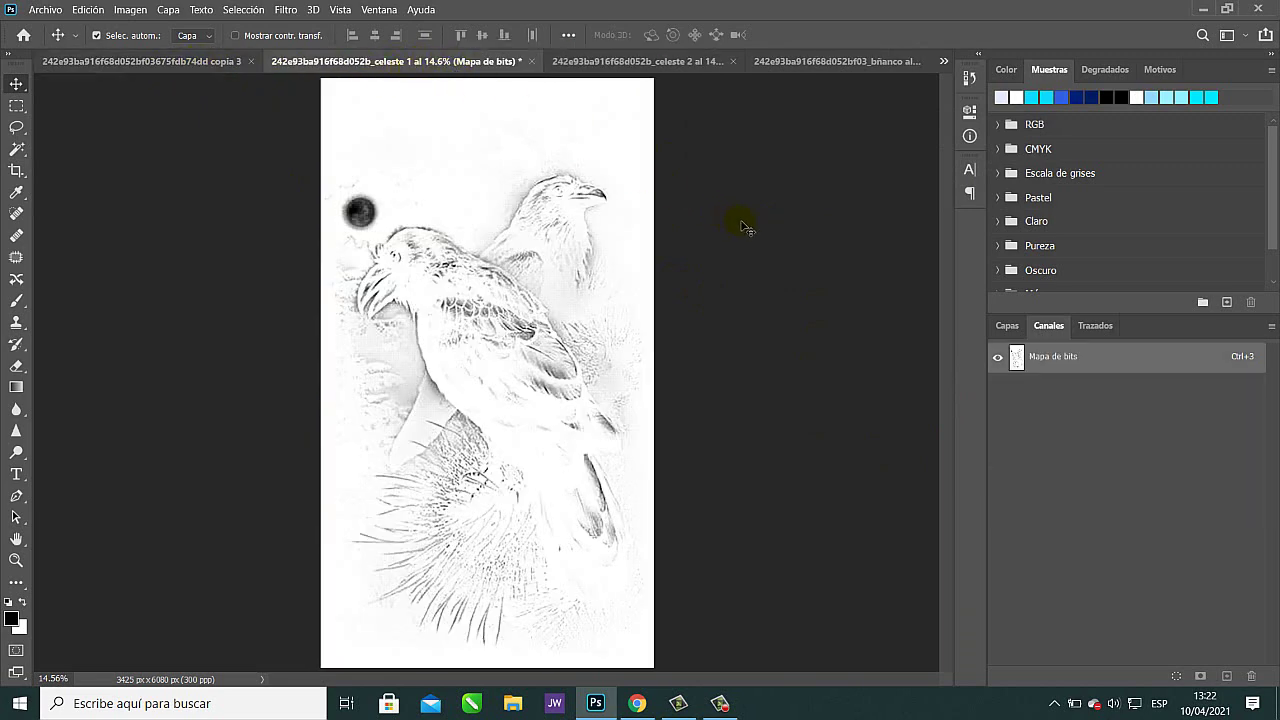
key(ctrl+a)
click(210, 62)
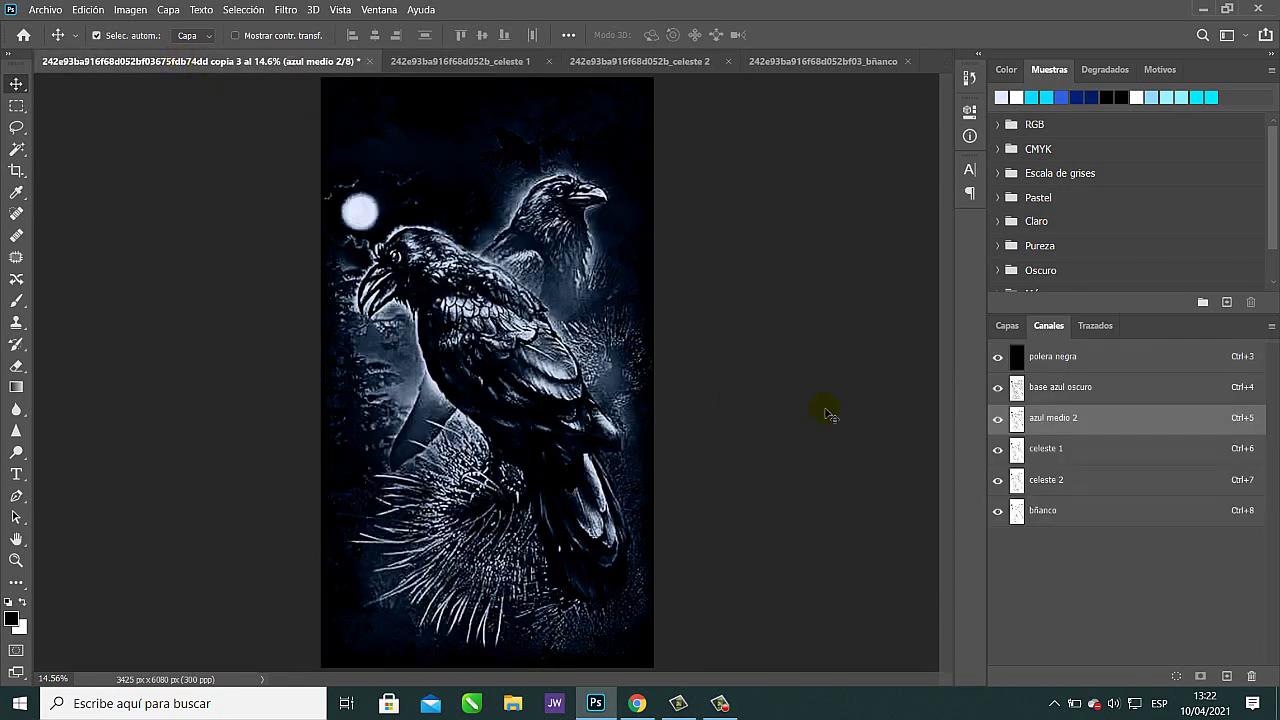
click(1074, 452)
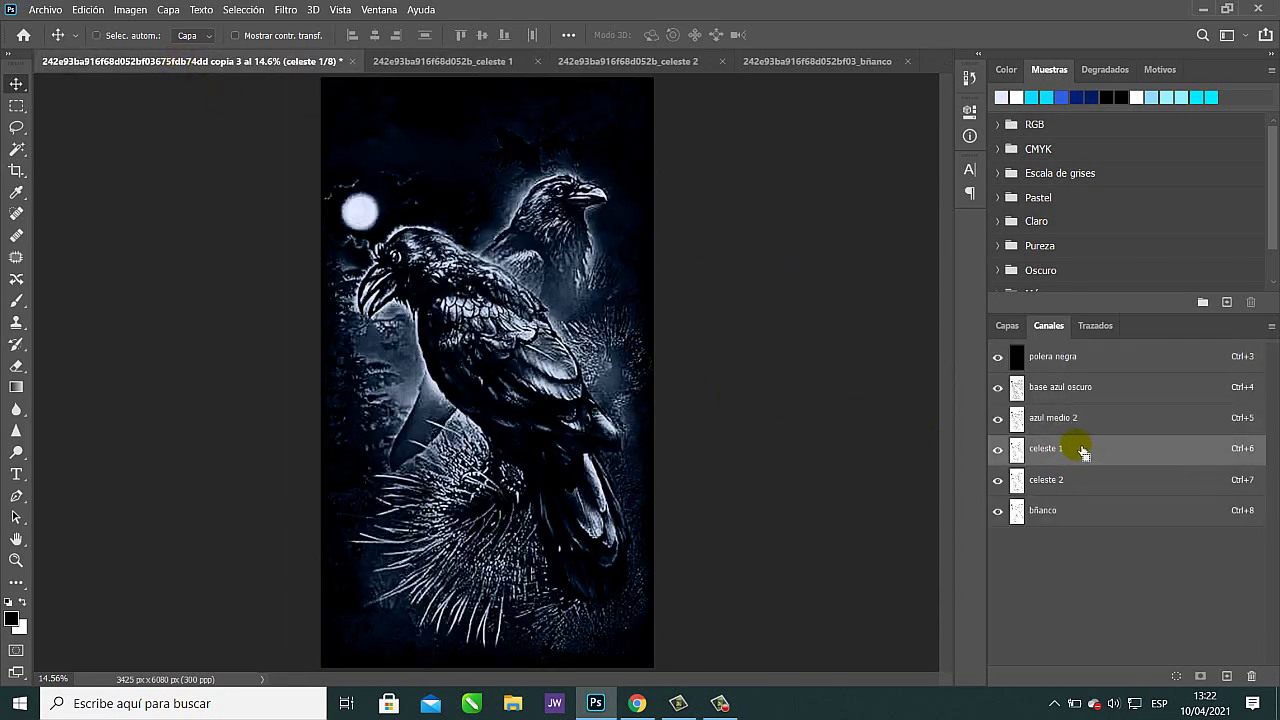
key(ctrl+d)
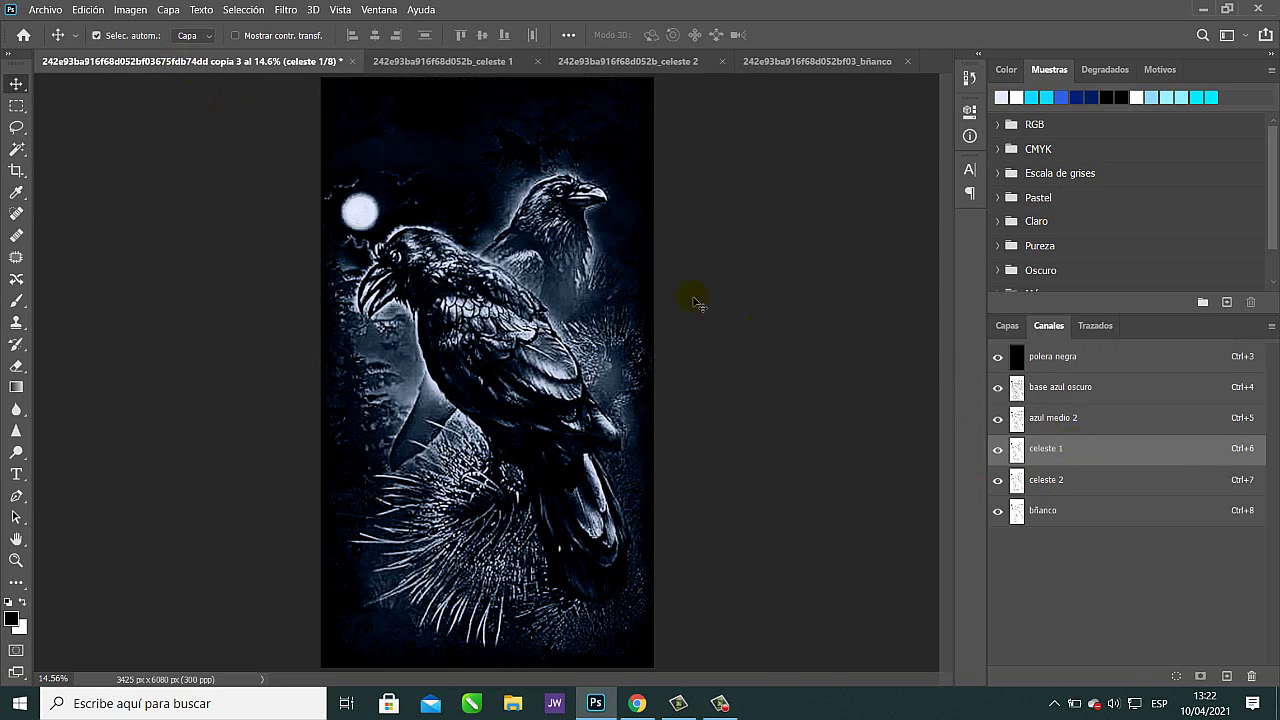
click(461, 66)
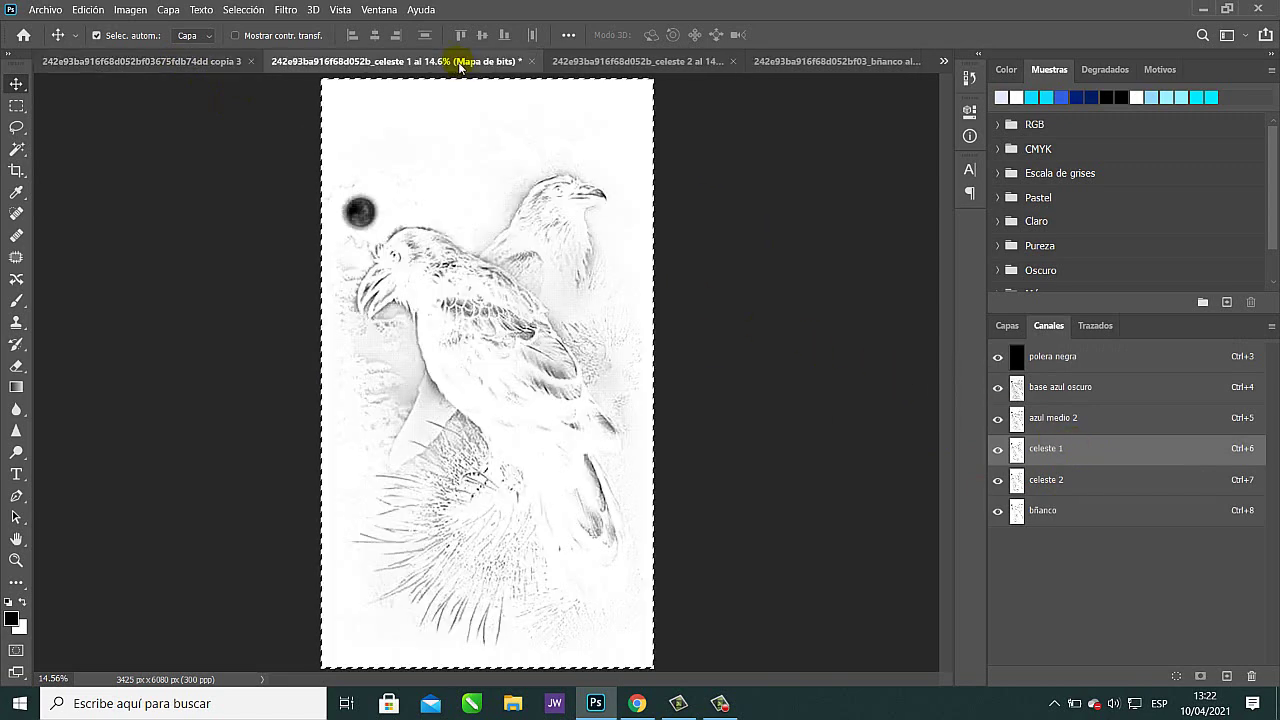
click(538, 61)
click(871, 196)
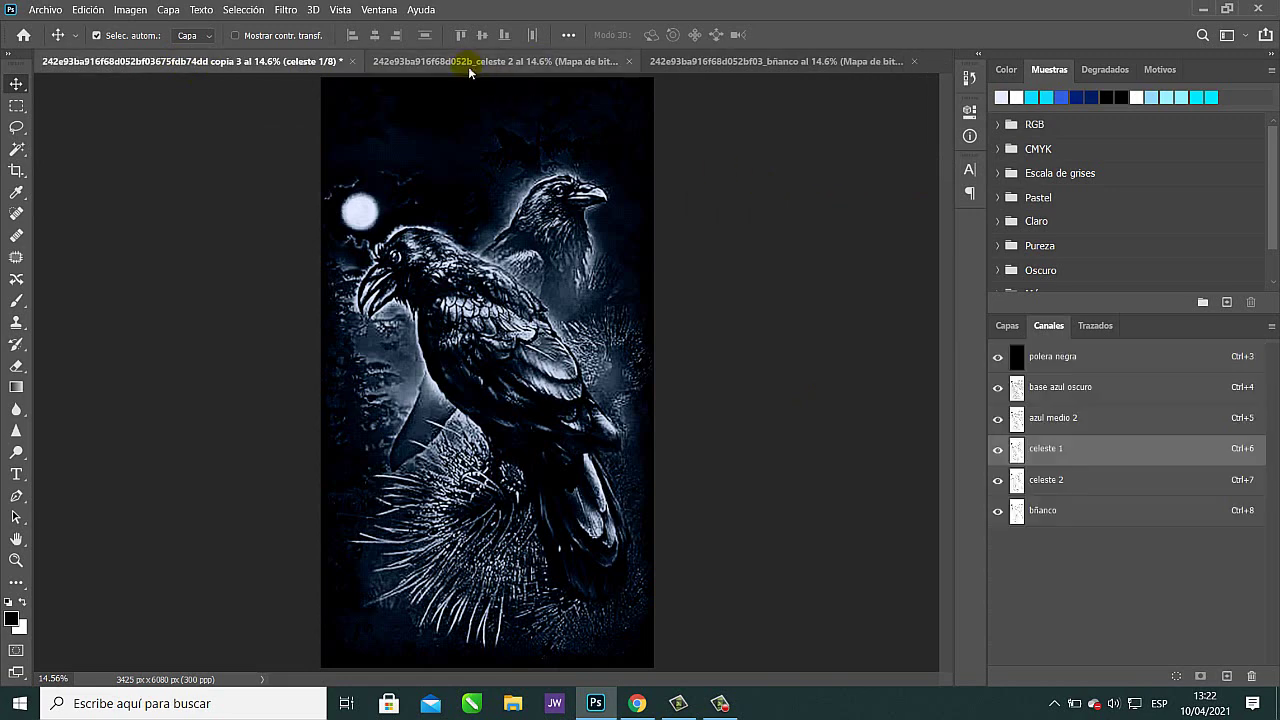
Copy the entire celeste 2 bitmap into the celeste 2 channel of copia 3 and close its source document without saving.
click(459, 62)
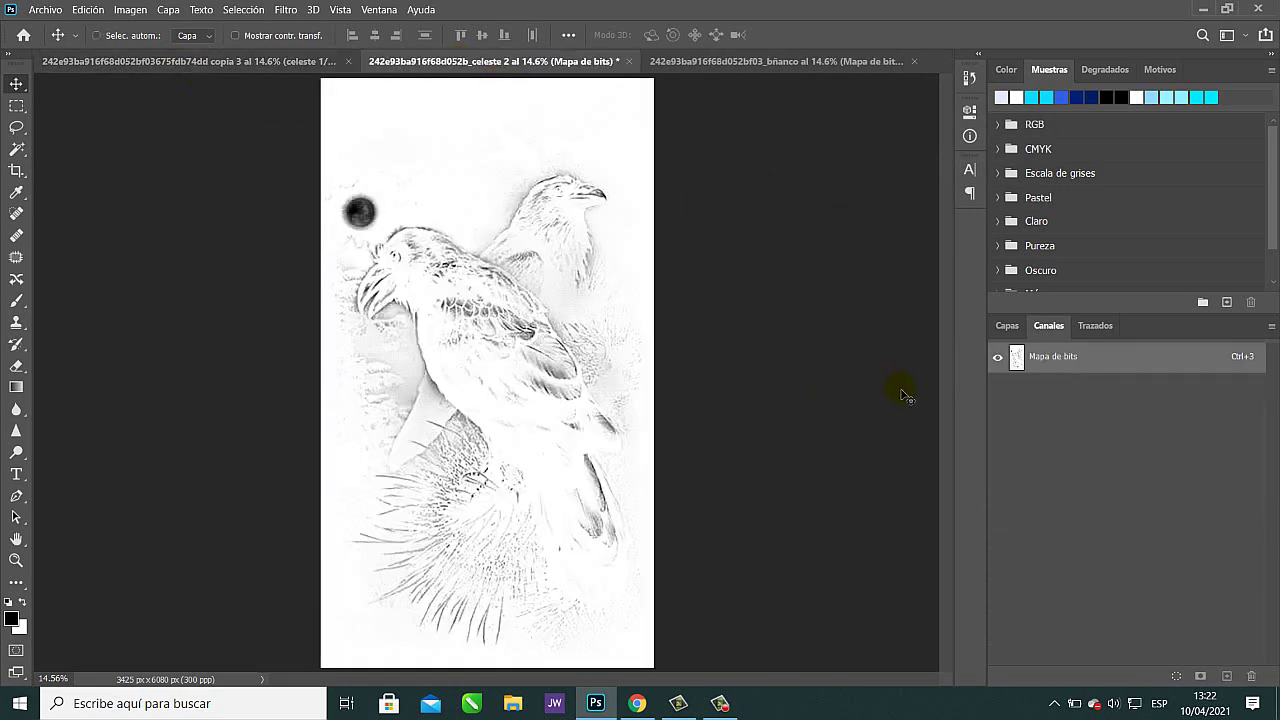
key(ctrl+a)
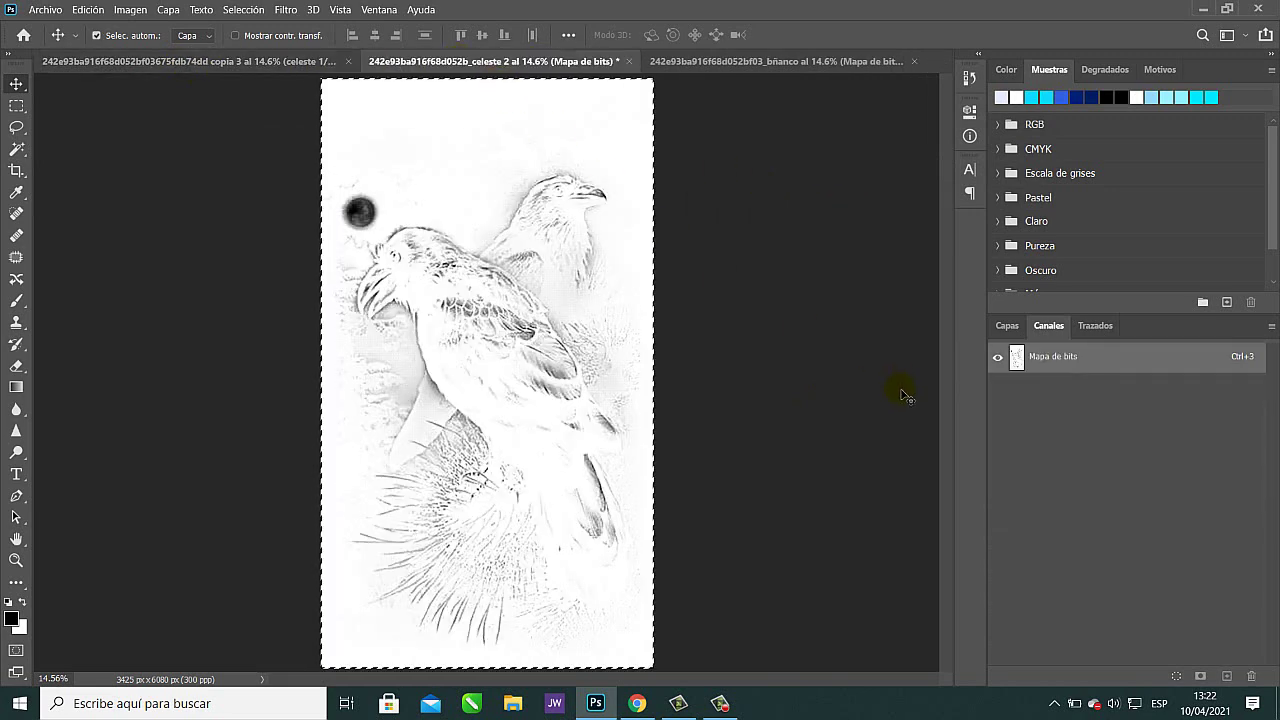
click(256, 62)
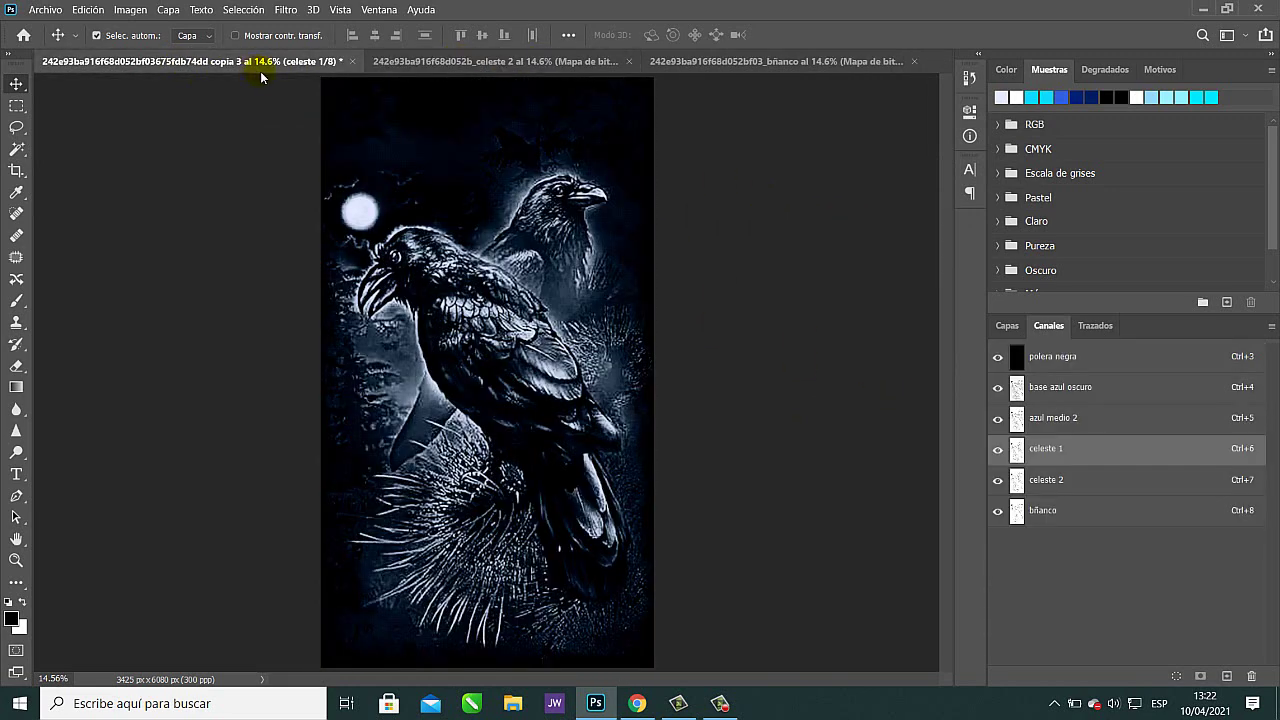
click(1083, 481)
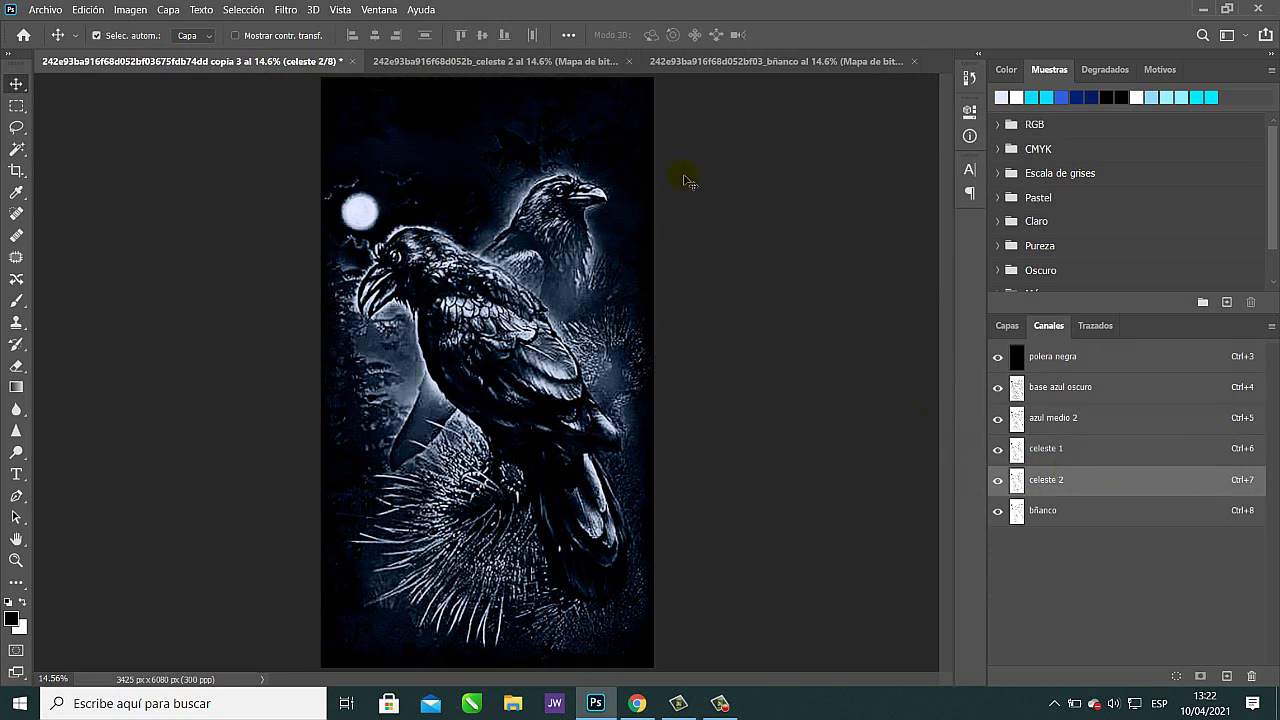
click(560, 60)
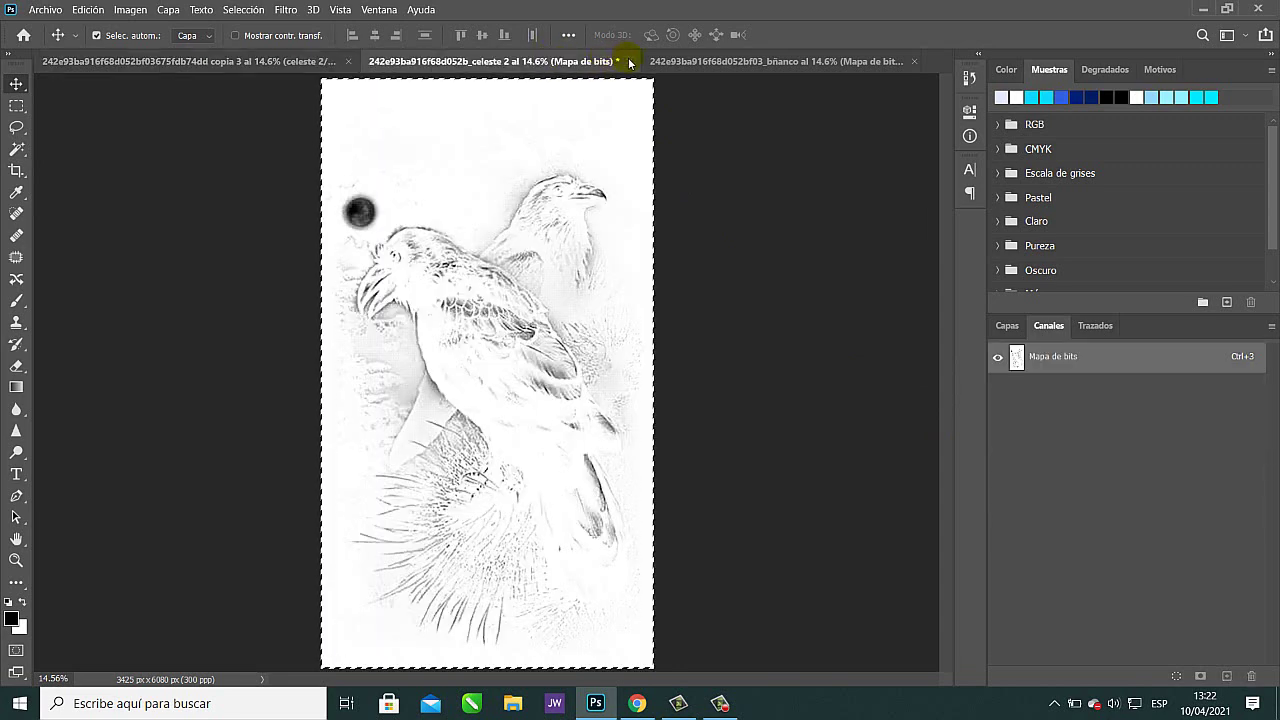
click(629, 61)
click(871, 196)
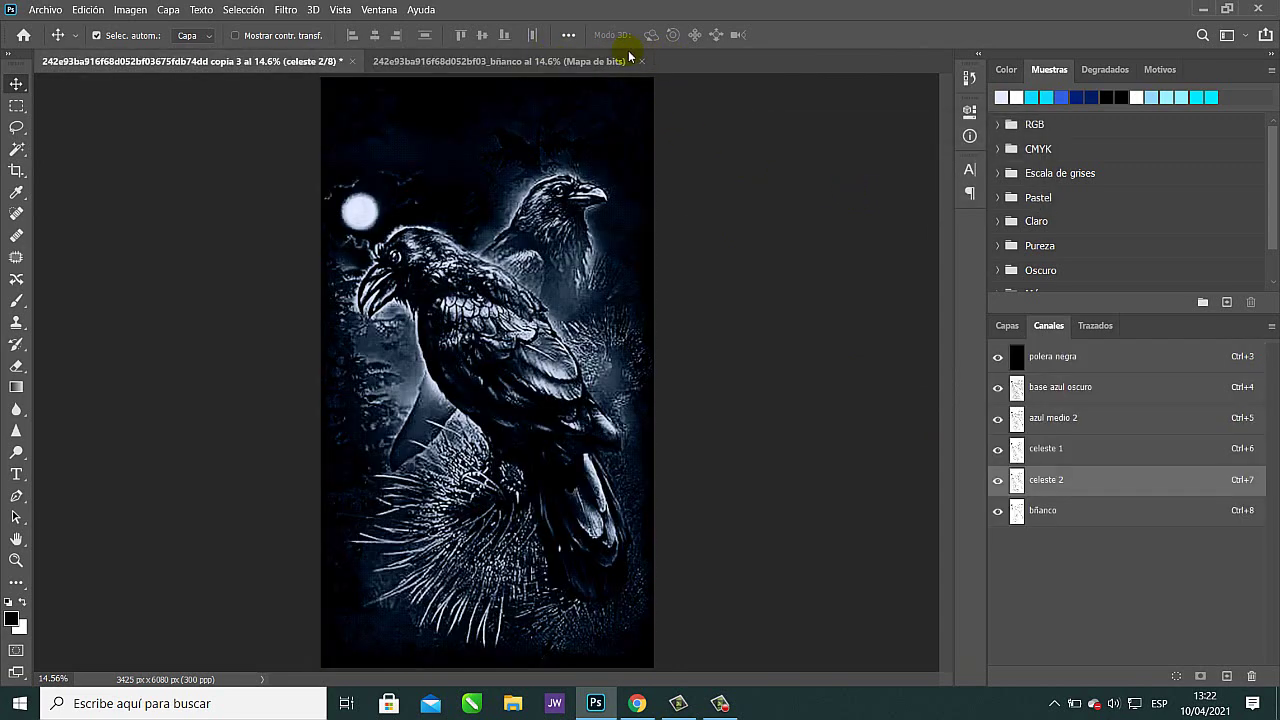
Copy the entire bñanco bitmap into the bñanco channel of the copia 3 document.
click(548, 61)
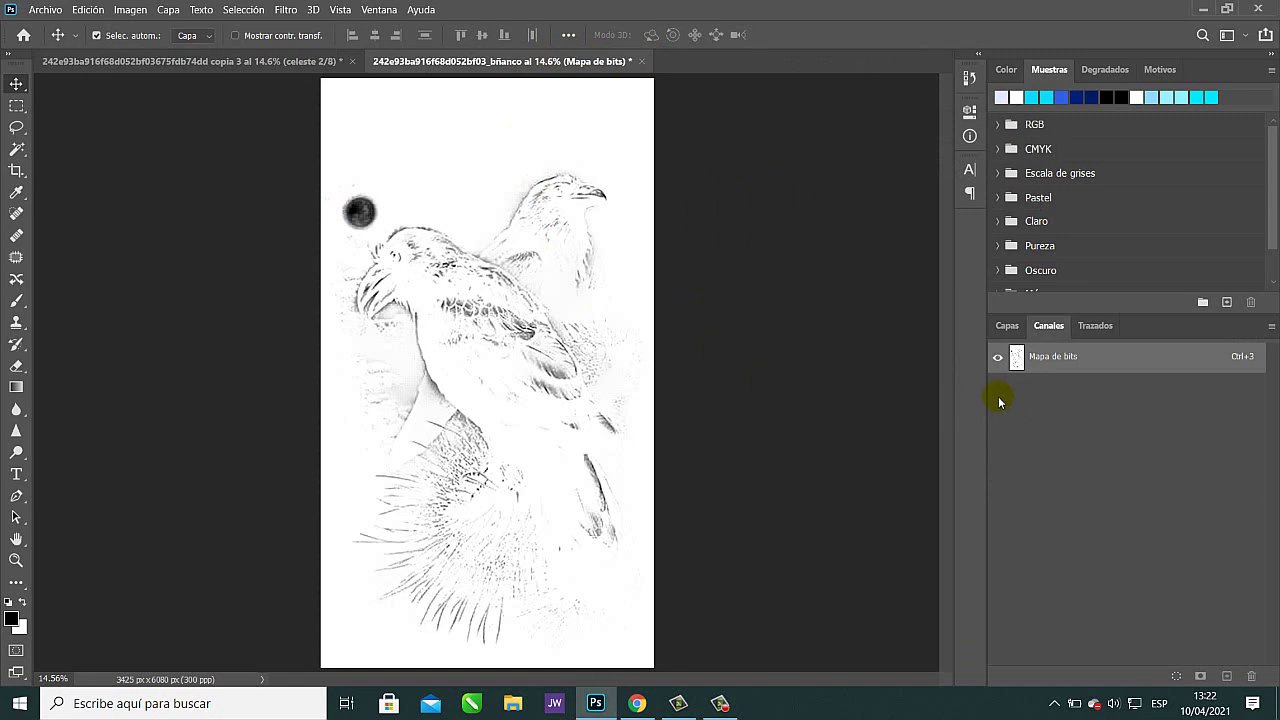
key(ctrl+a)
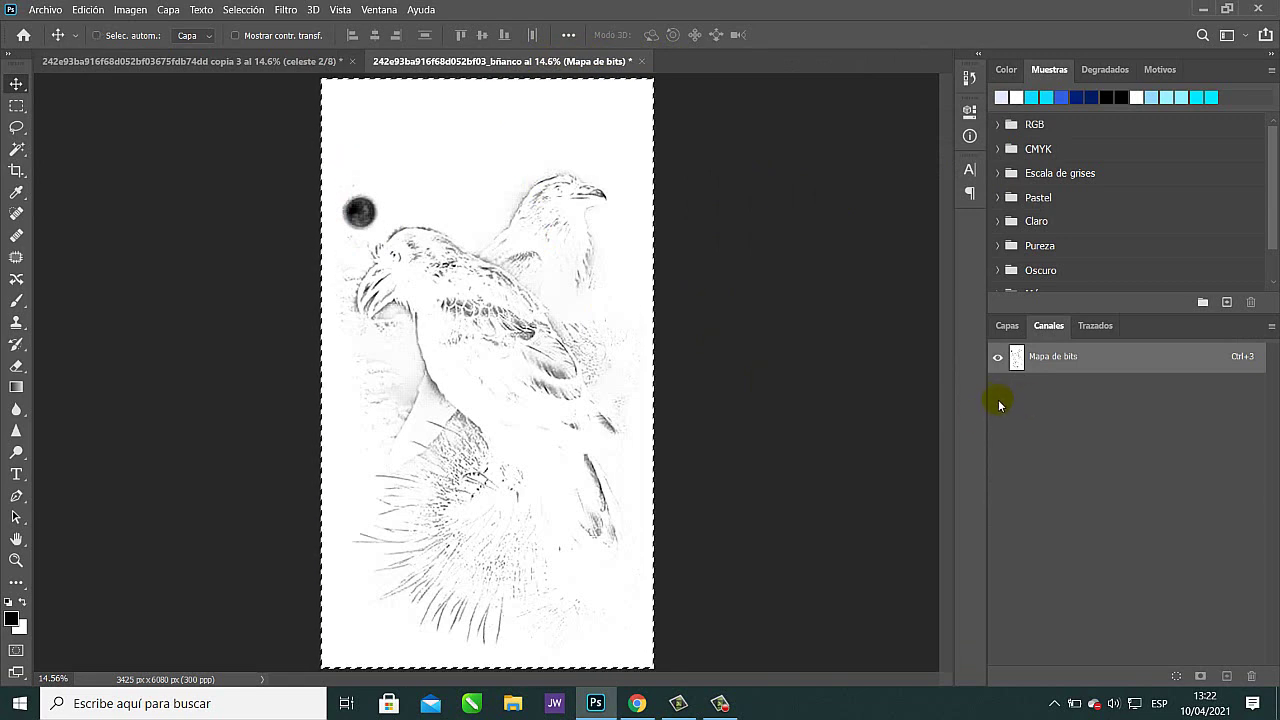
key(ctrl)
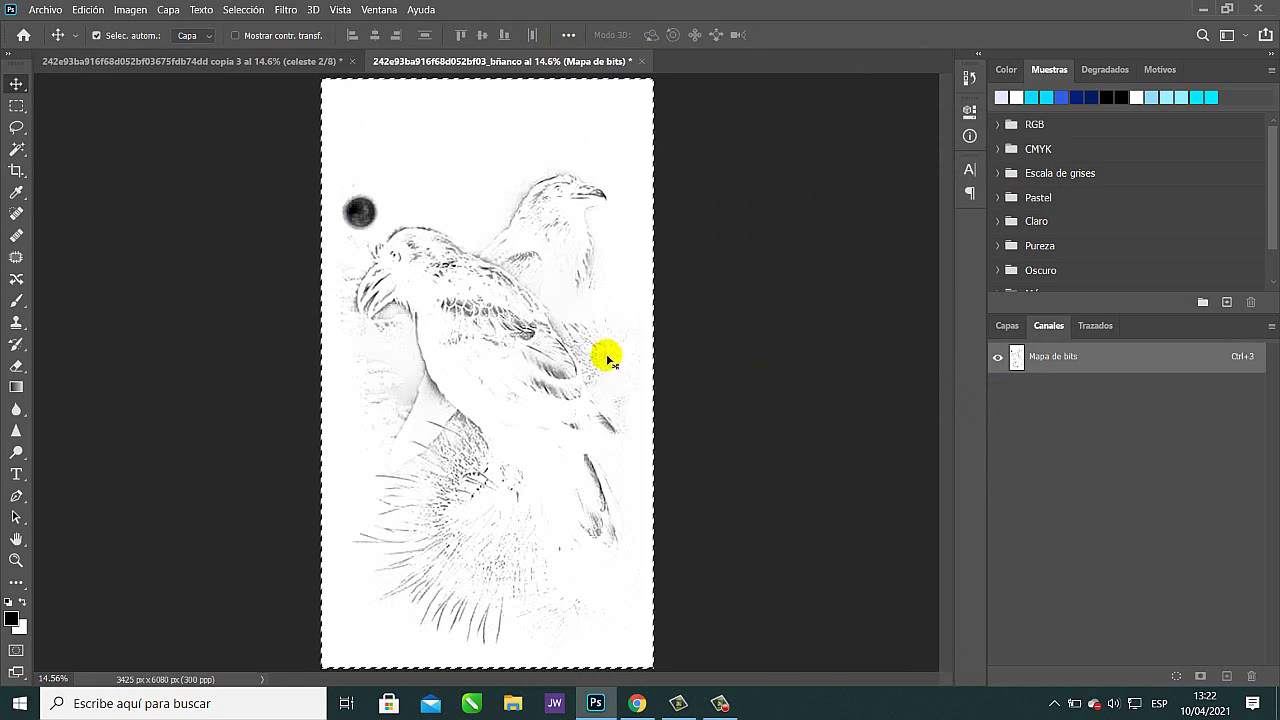
scroll(540, 340, up, 5)
scroll(540, 345, up, 2)
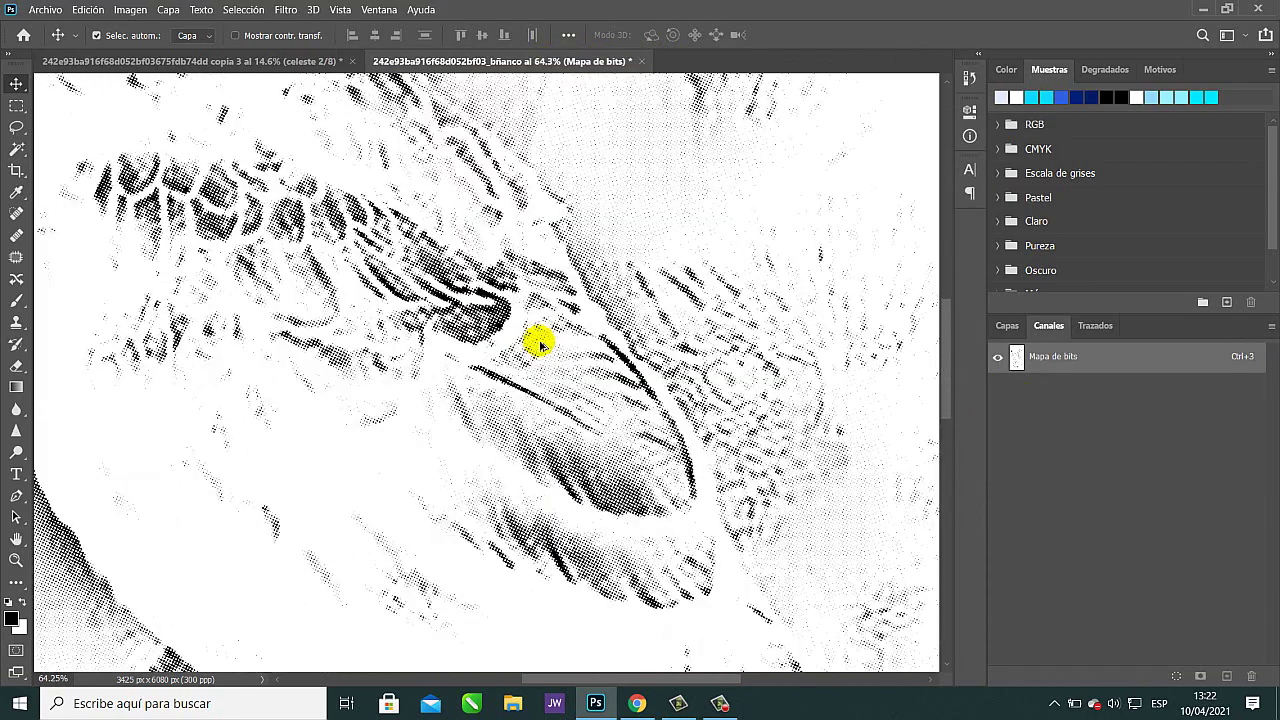
key(ctrl+0)
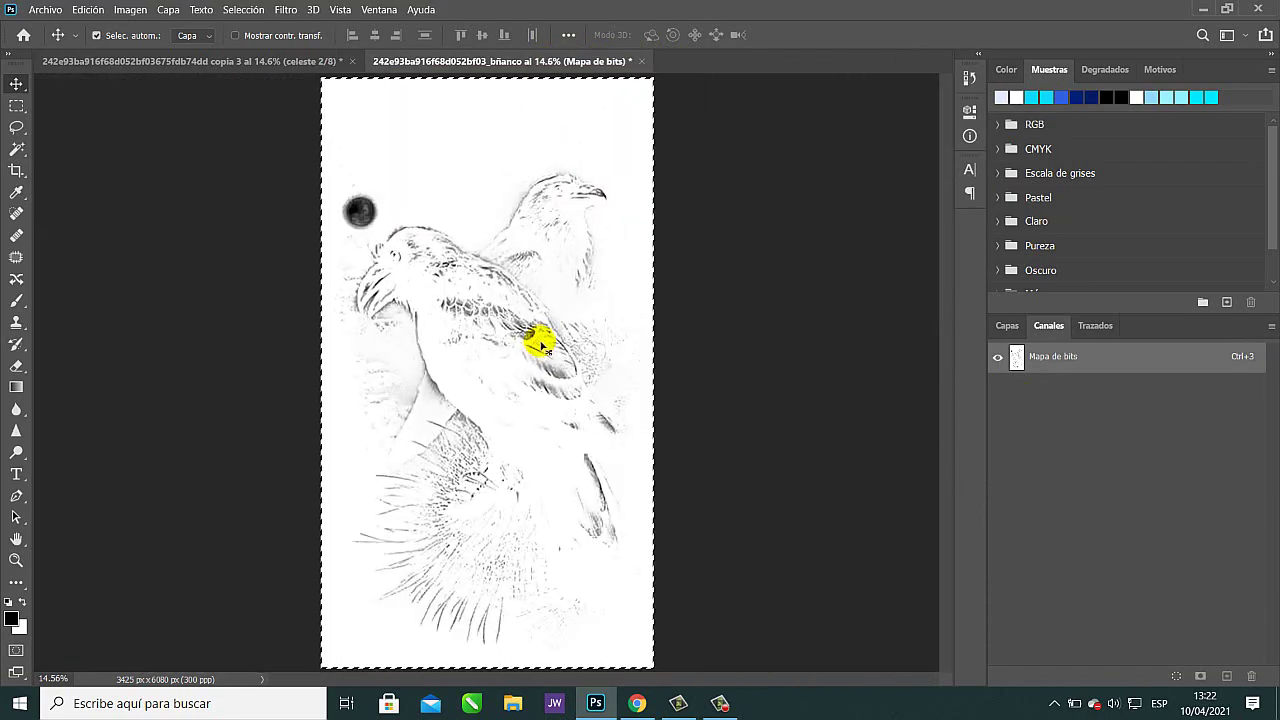
click(195, 61)
click(1081, 513)
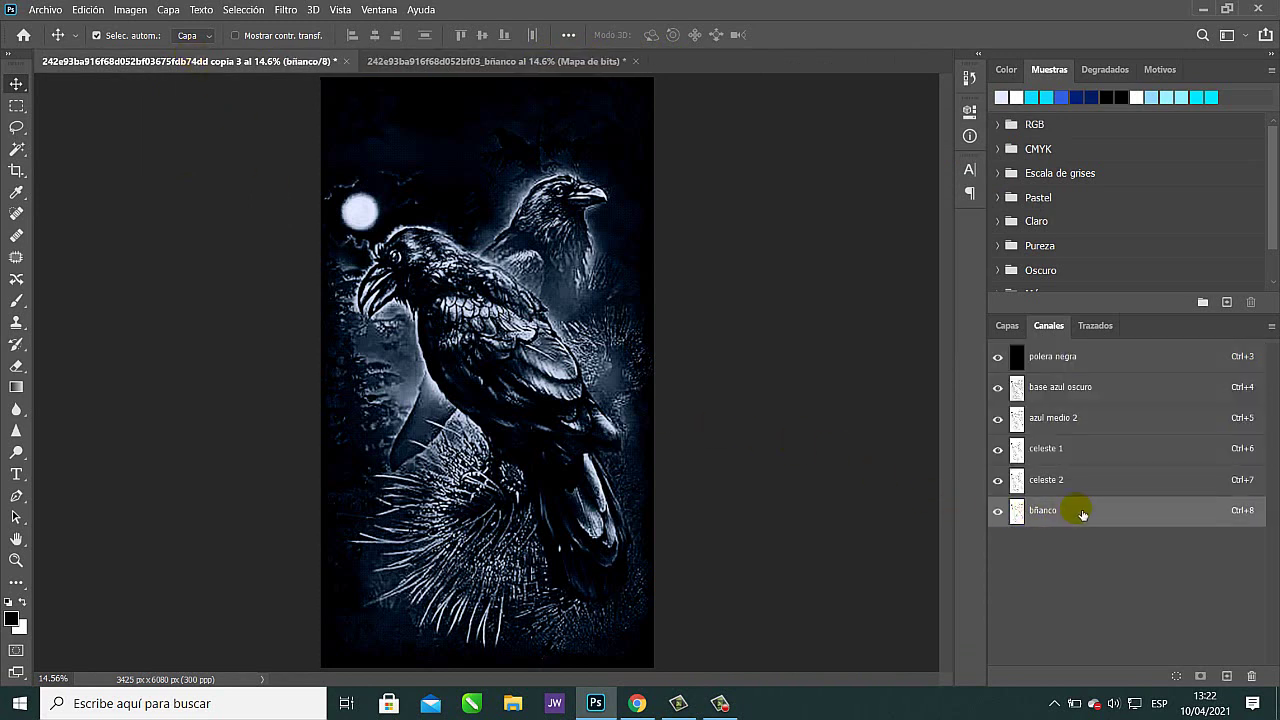
key(ctrl+a)
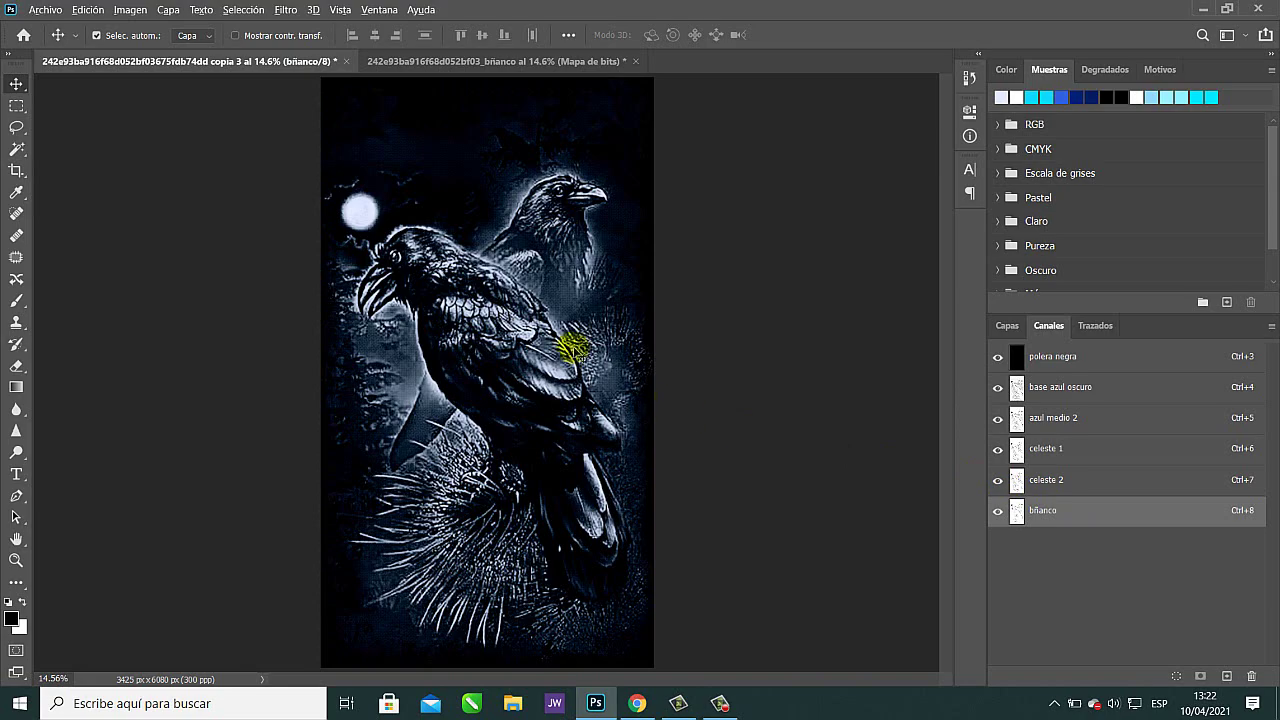
scroll(545, 345, up, 3)
scroll(543, 342, up, 5)
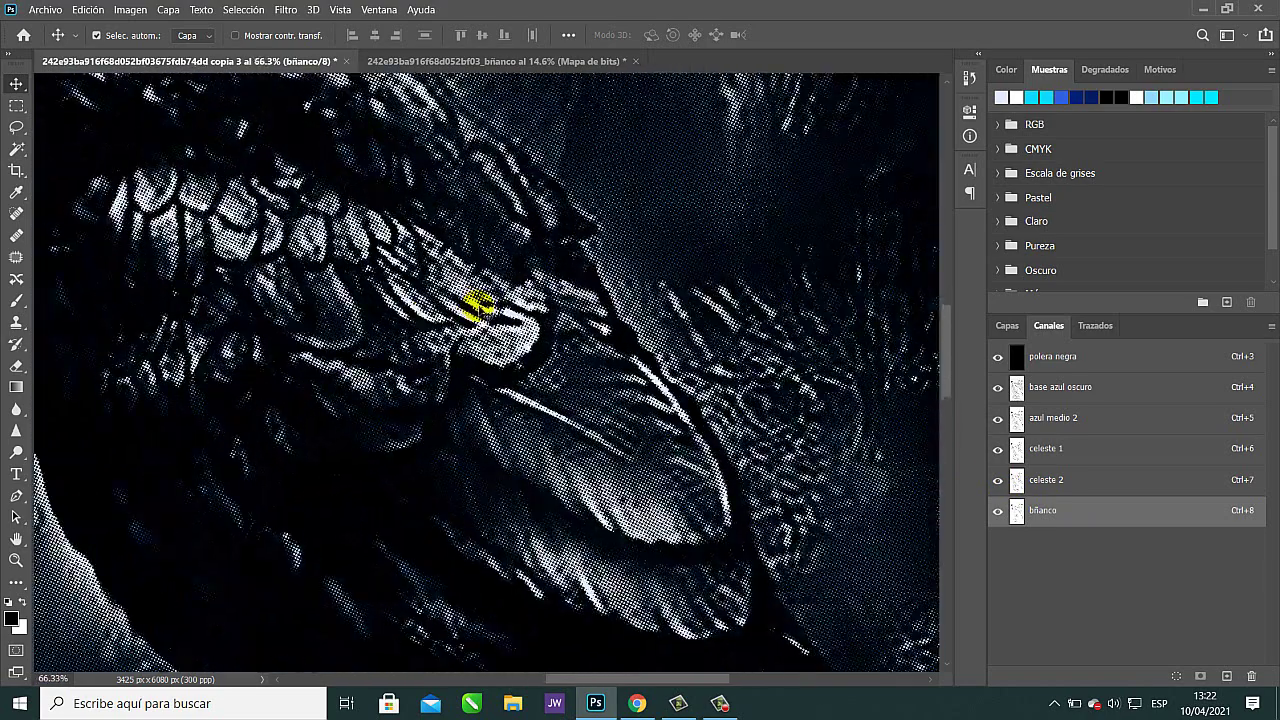
Close the bñanco bitmap document without saving its changes.
click(580, 64)
click(635, 61)
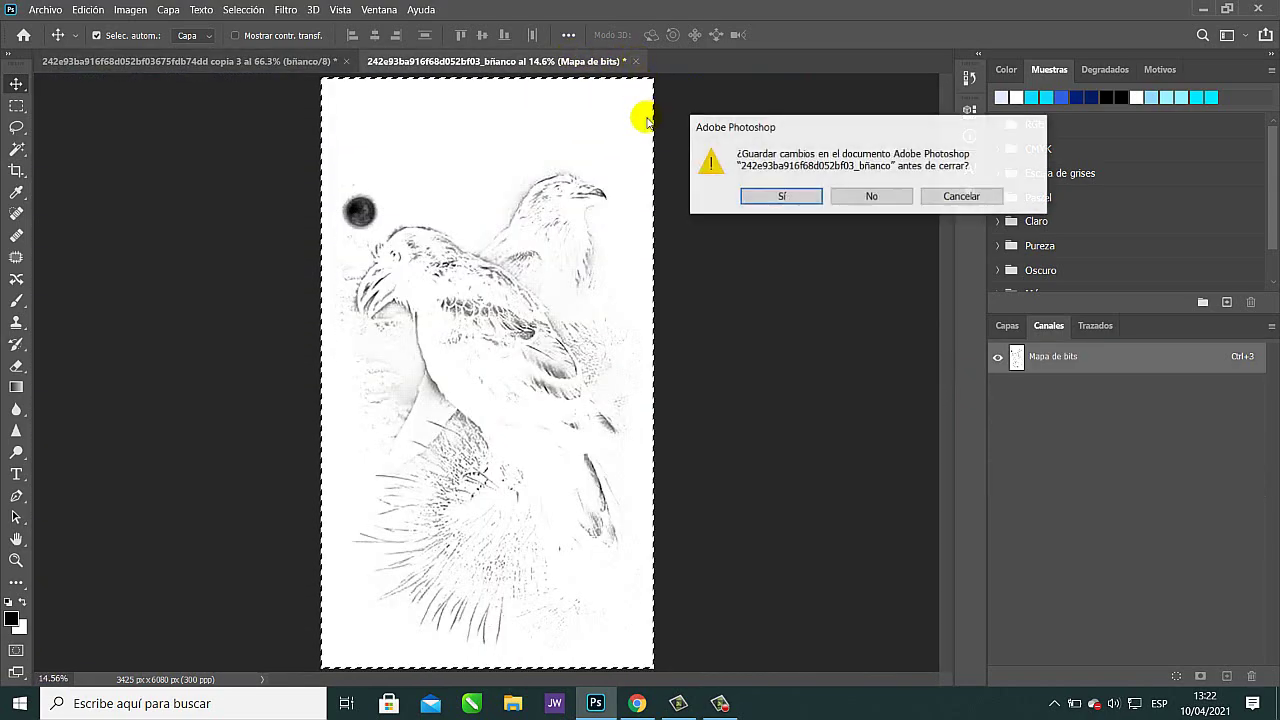
click(857, 197)
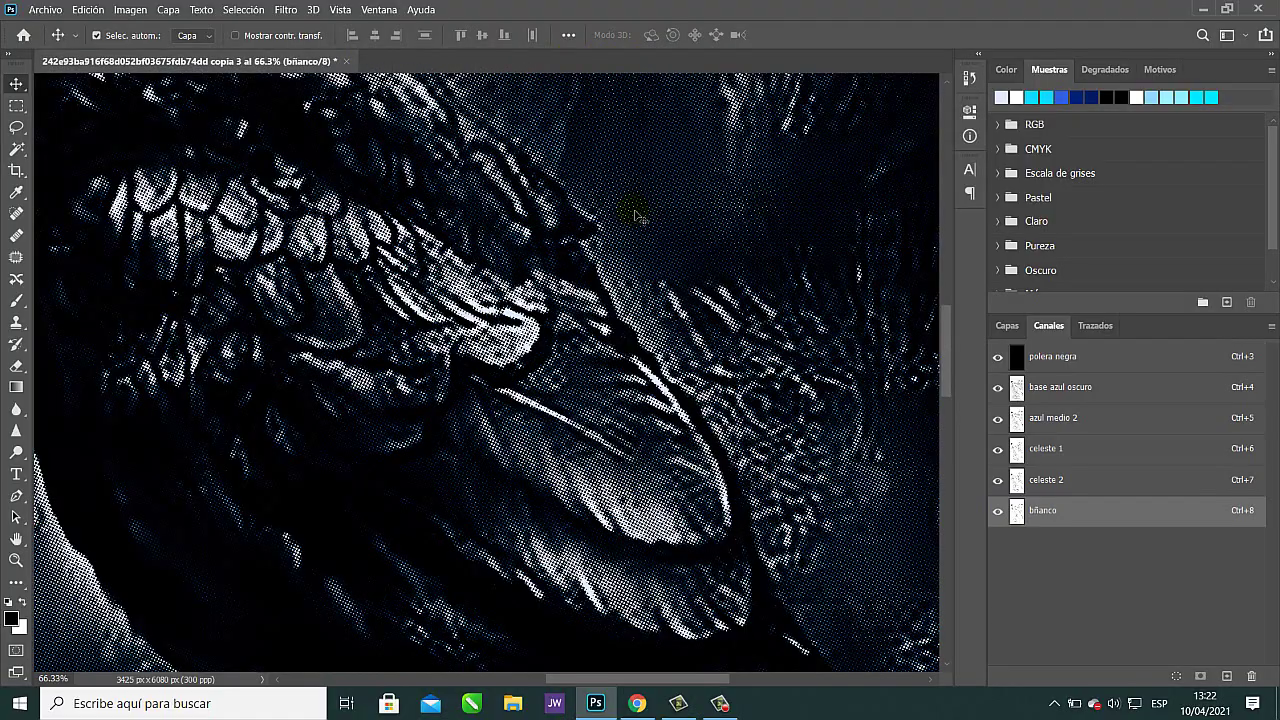
Show the combined halftone artwork of copia 3 in full-screen mode with the panels hidden.
drag(572, 260, 732, 648)
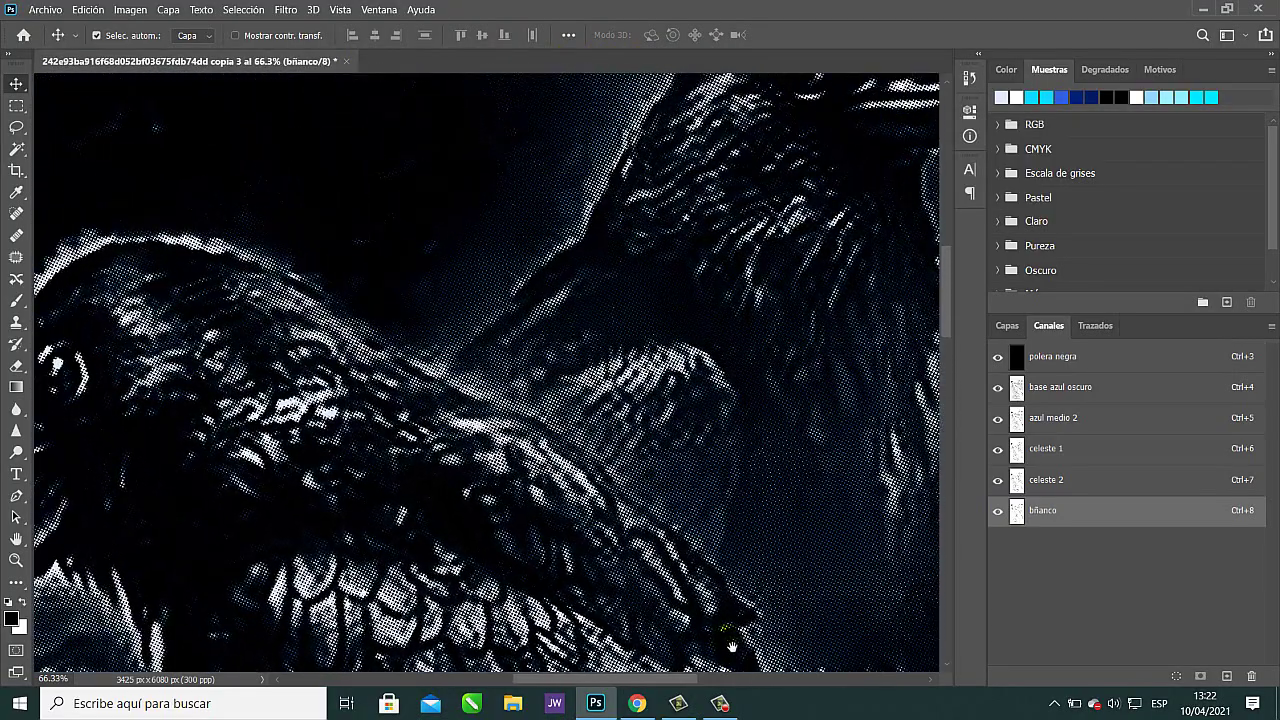
drag(478, 514, 717, 385)
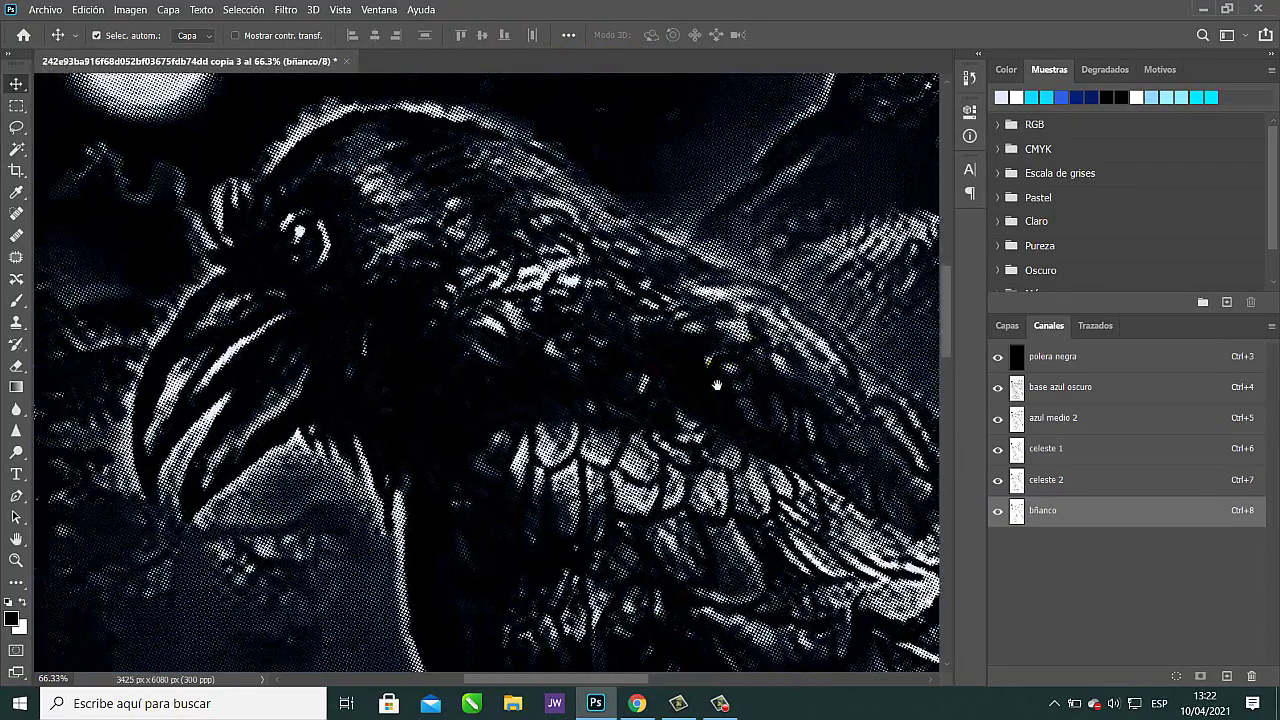
click(16, 671)
click(16, 671)
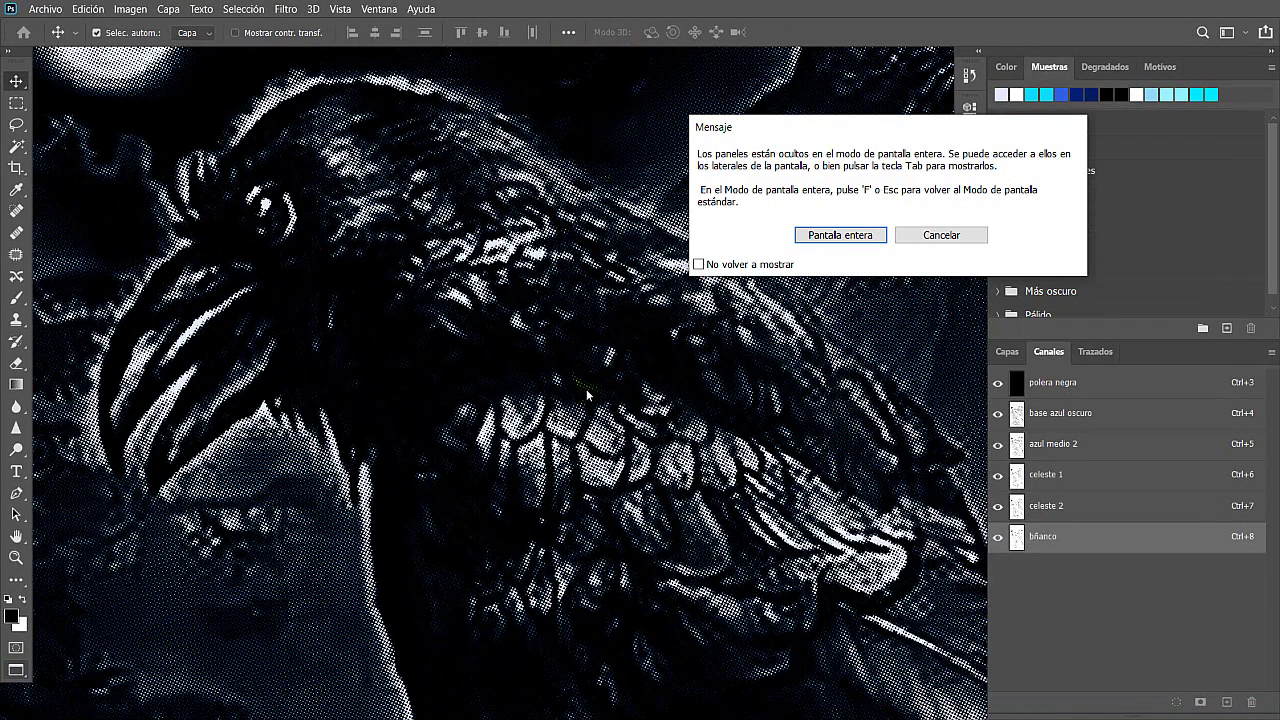
click(818, 236)
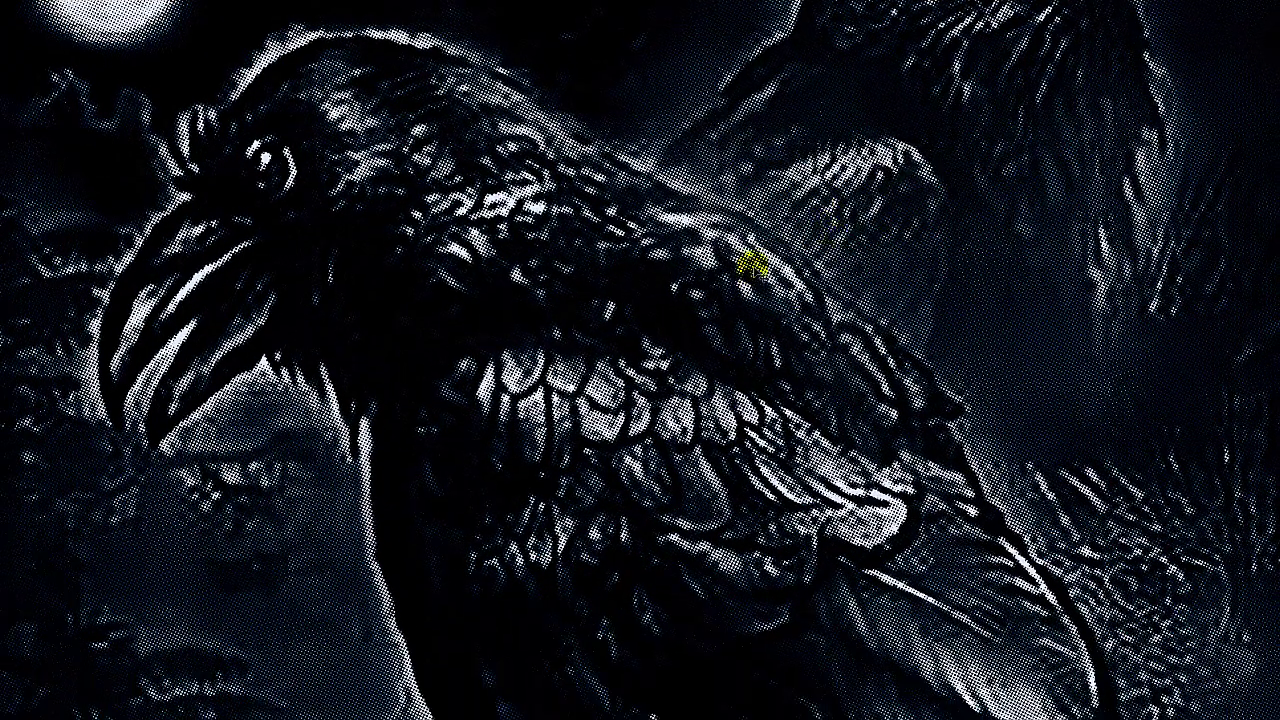
Examine the halftone dots up close on both crows, the moon and the dark background.
key(ctrl+0)
scroll(797, 523, up, 5)
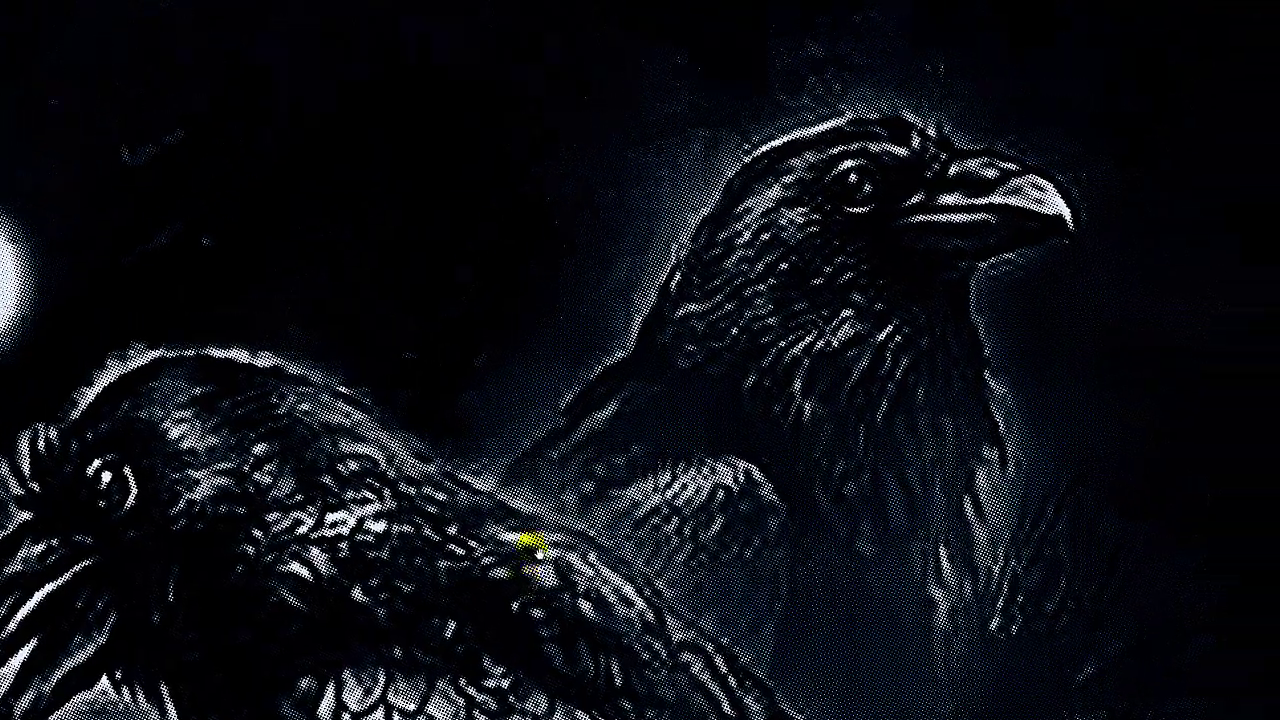
scroll(797, 523, down, 5)
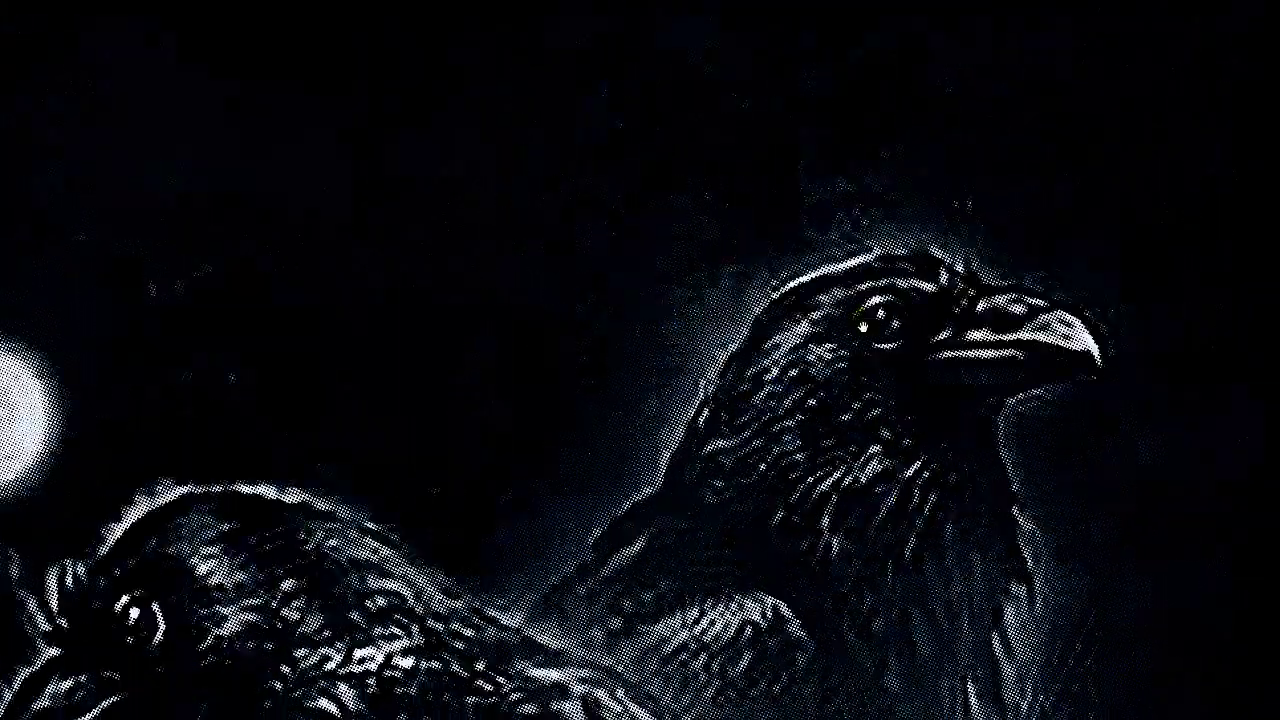
scroll(655, 434, down, 3)
scroll(790, 280, up, 4)
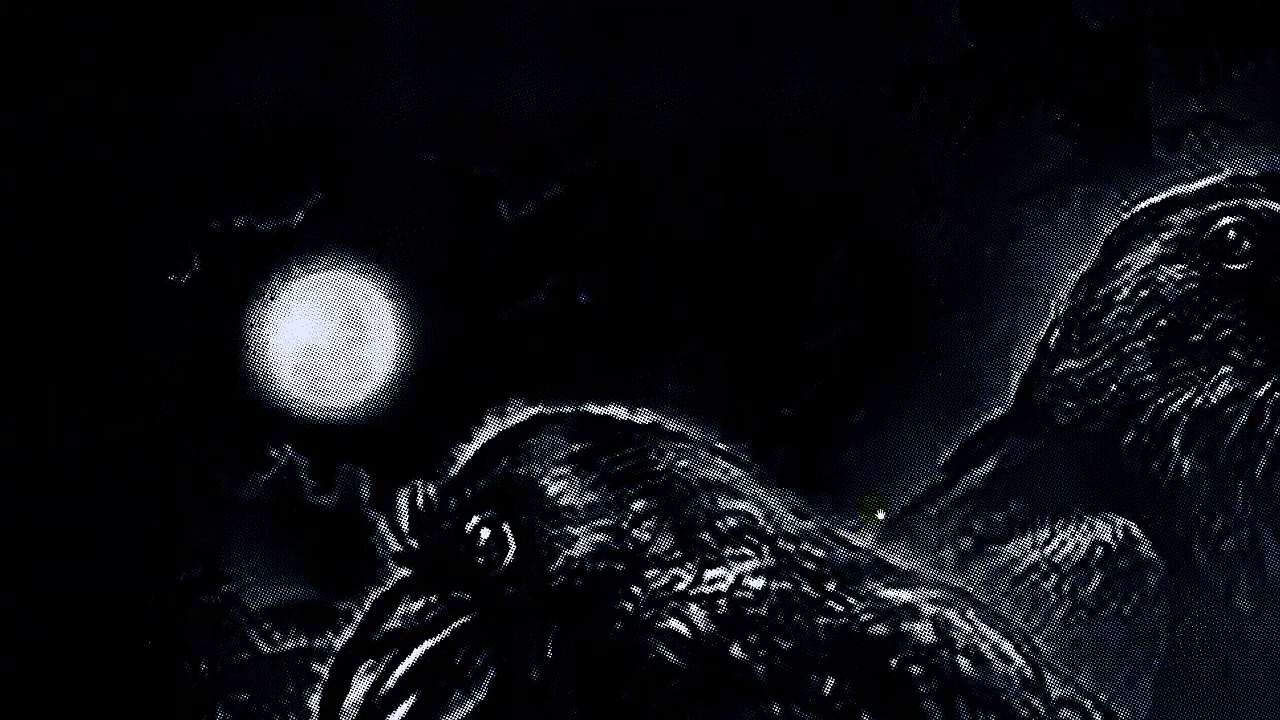
drag(790, 280, 376, 311)
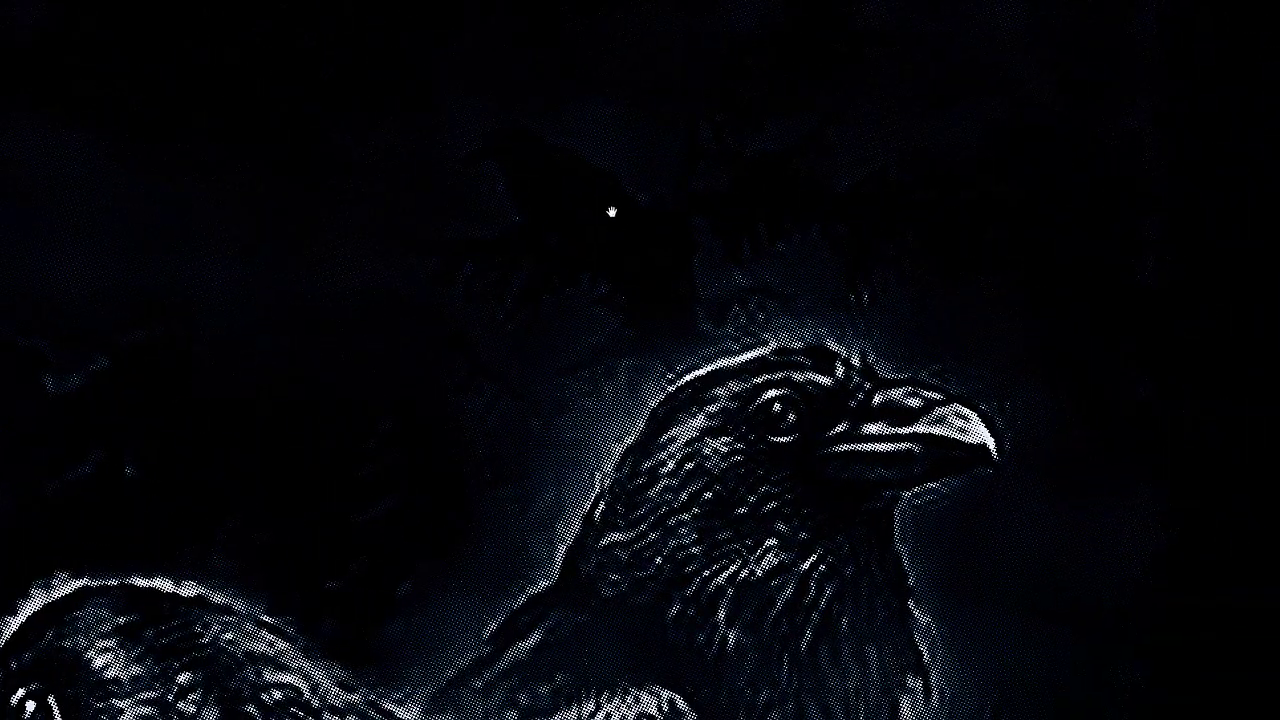
drag(802, 298, 836, 252)
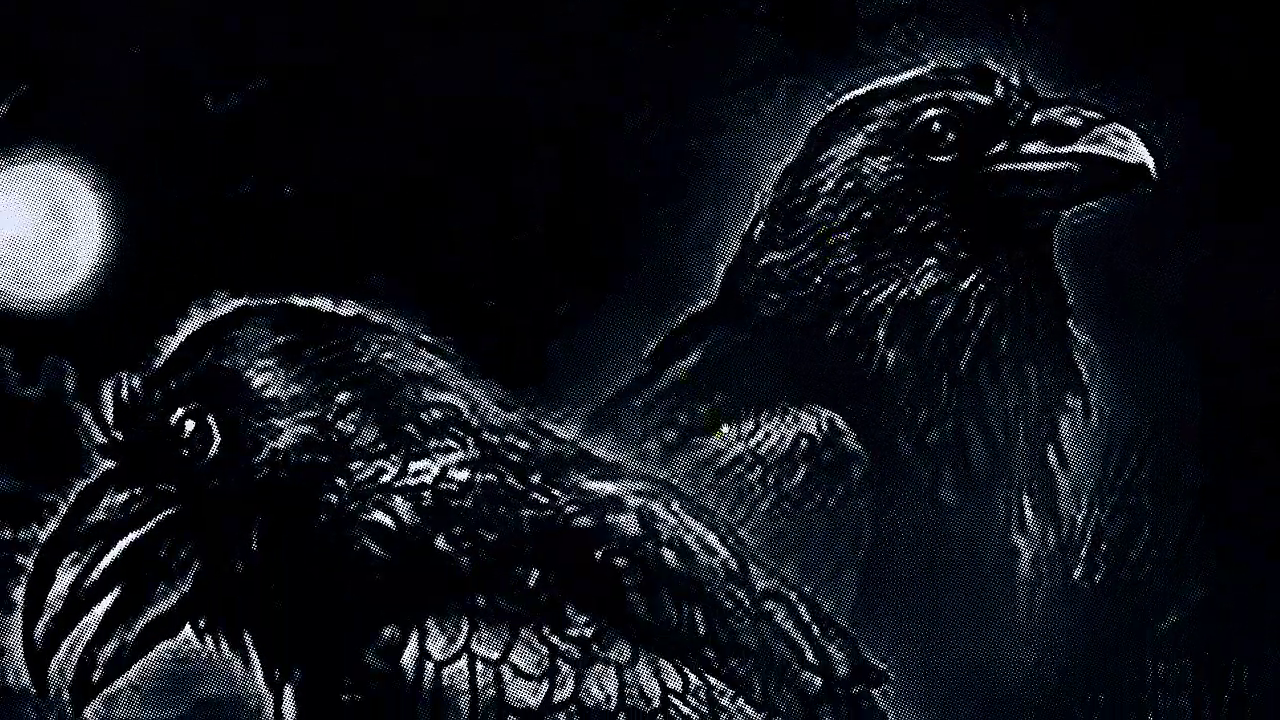
drag(724, 428, 566, 444)
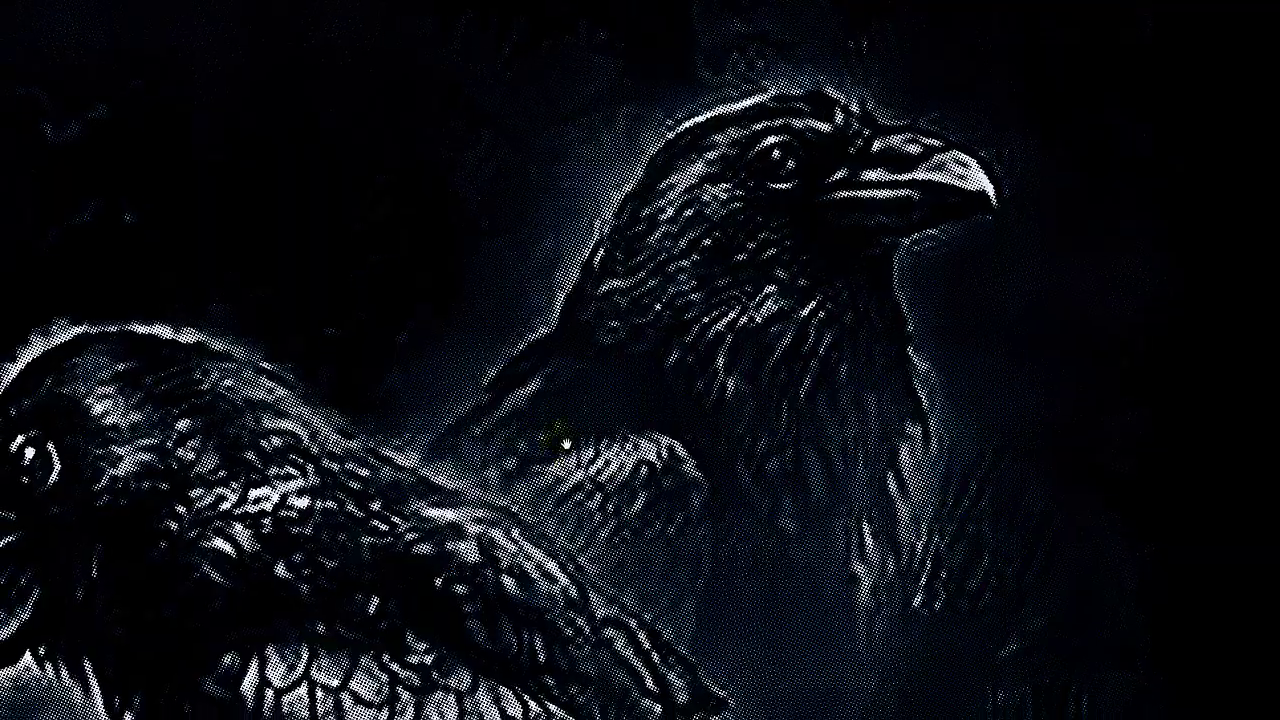